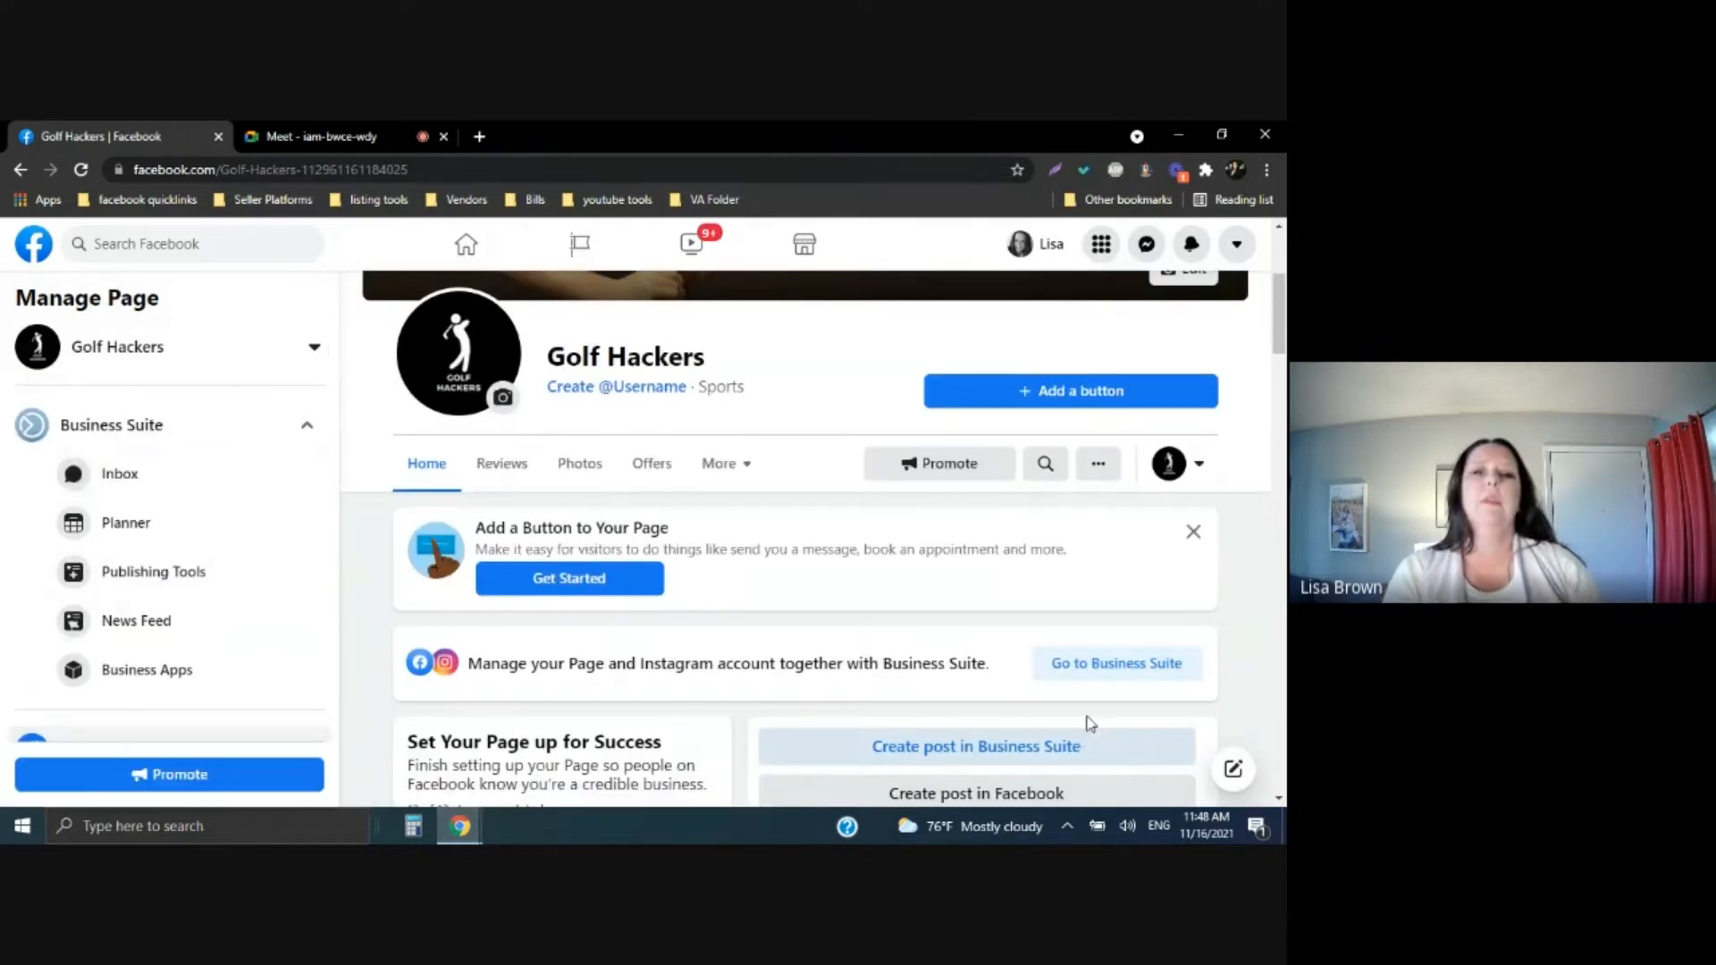
Look over the Golf Hackers page header and posts, open the page username creation dialog and cancel it
{"action": "scroll", "coordinate": [1095, 702], "scroll_direction": "up", "scroll_amount": 3}
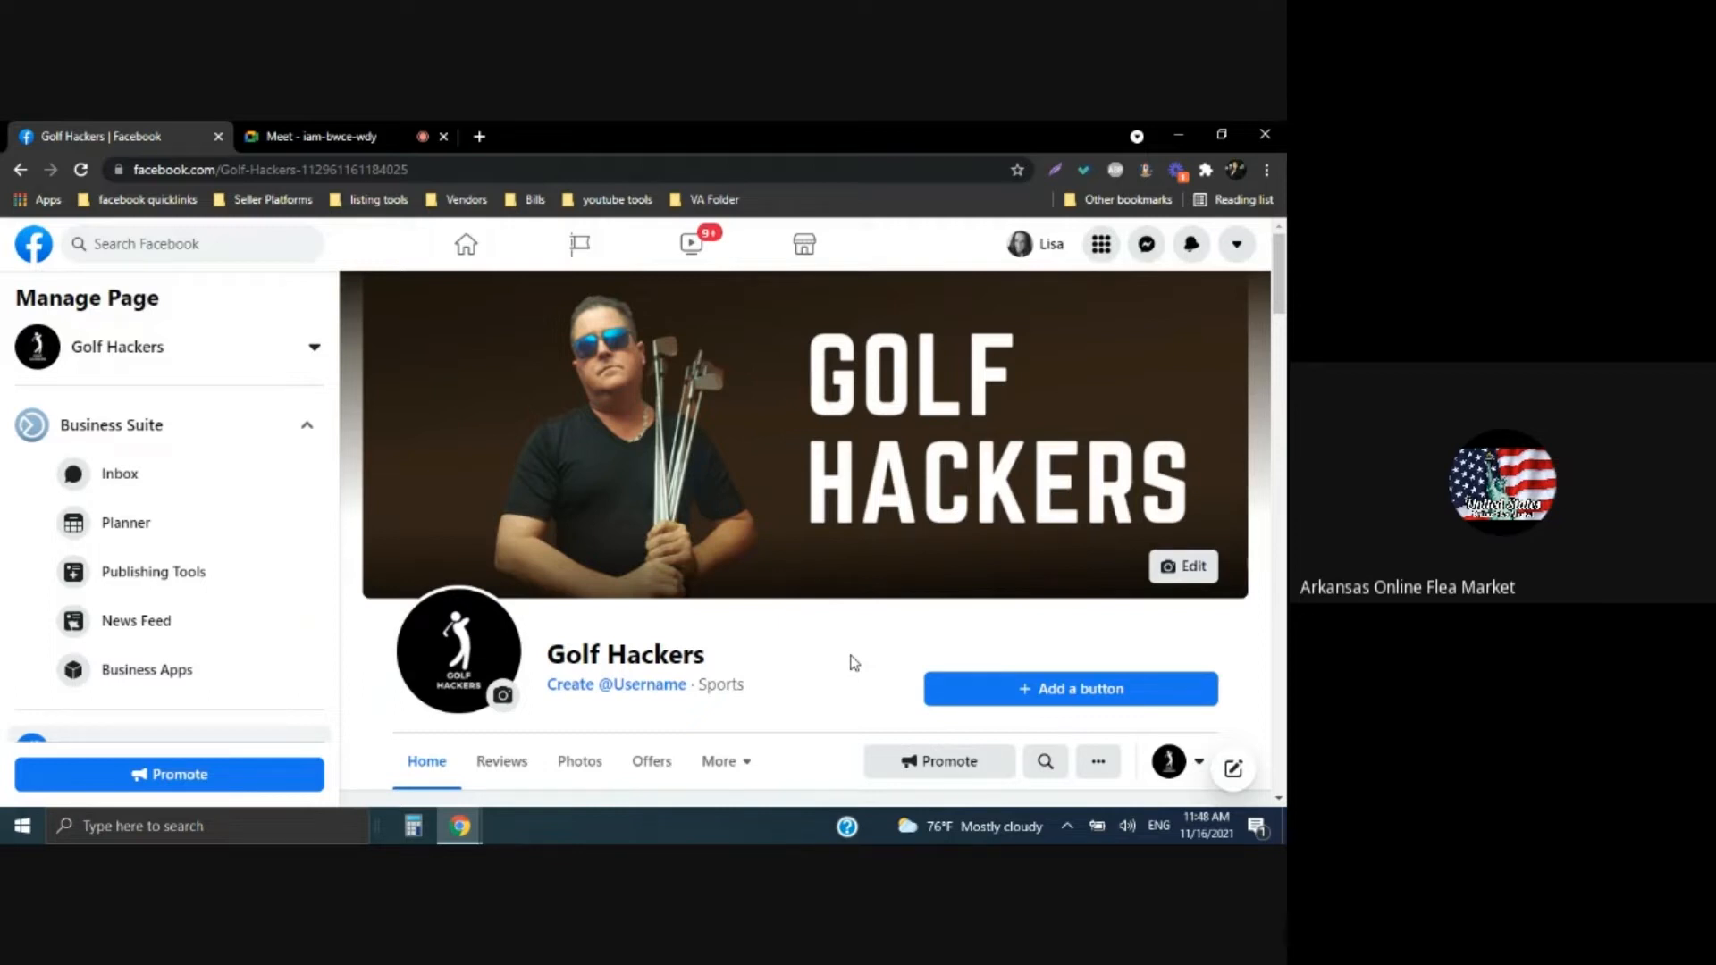
{"action": "scroll", "coordinate": [849, 660], "scroll_direction": "down", "scroll_amount": 1}
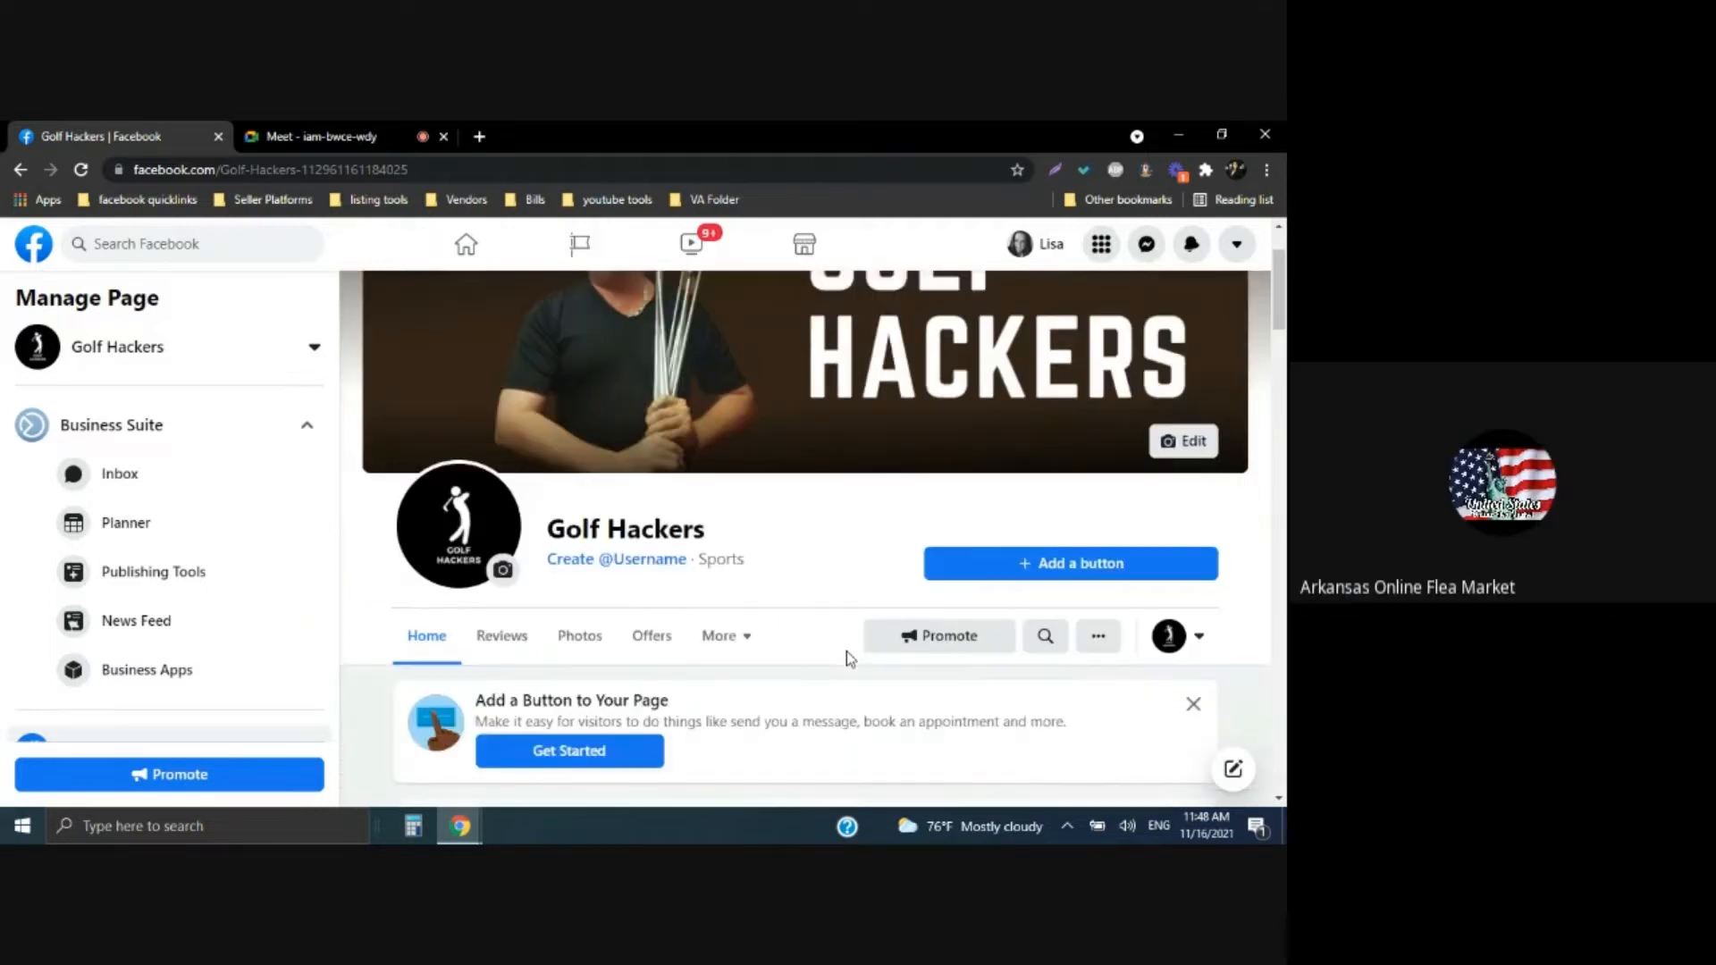
{"action": "scroll", "coordinate": [846, 652], "scroll_direction": "down", "scroll_amount": 8}
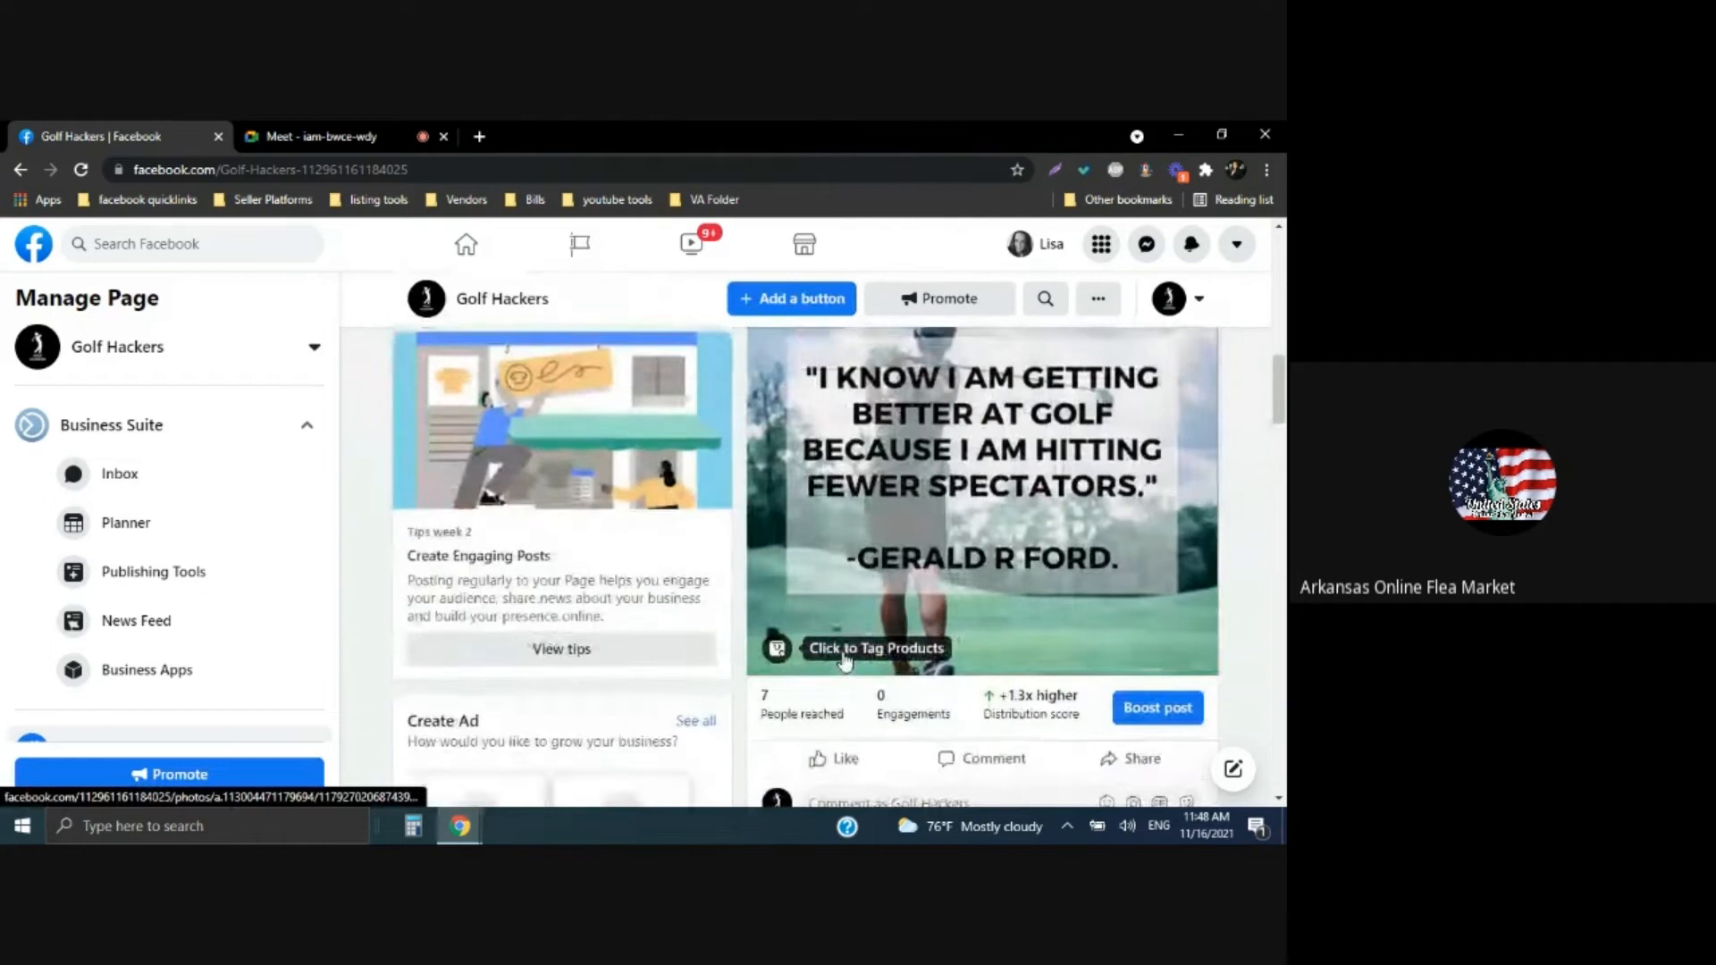
{"action": "scroll", "coordinate": [845, 659], "scroll_direction": "up", "scroll_amount": 2}
{"action": "scroll", "coordinate": [845, 659], "scroll_direction": "down", "scroll_amount": 1}
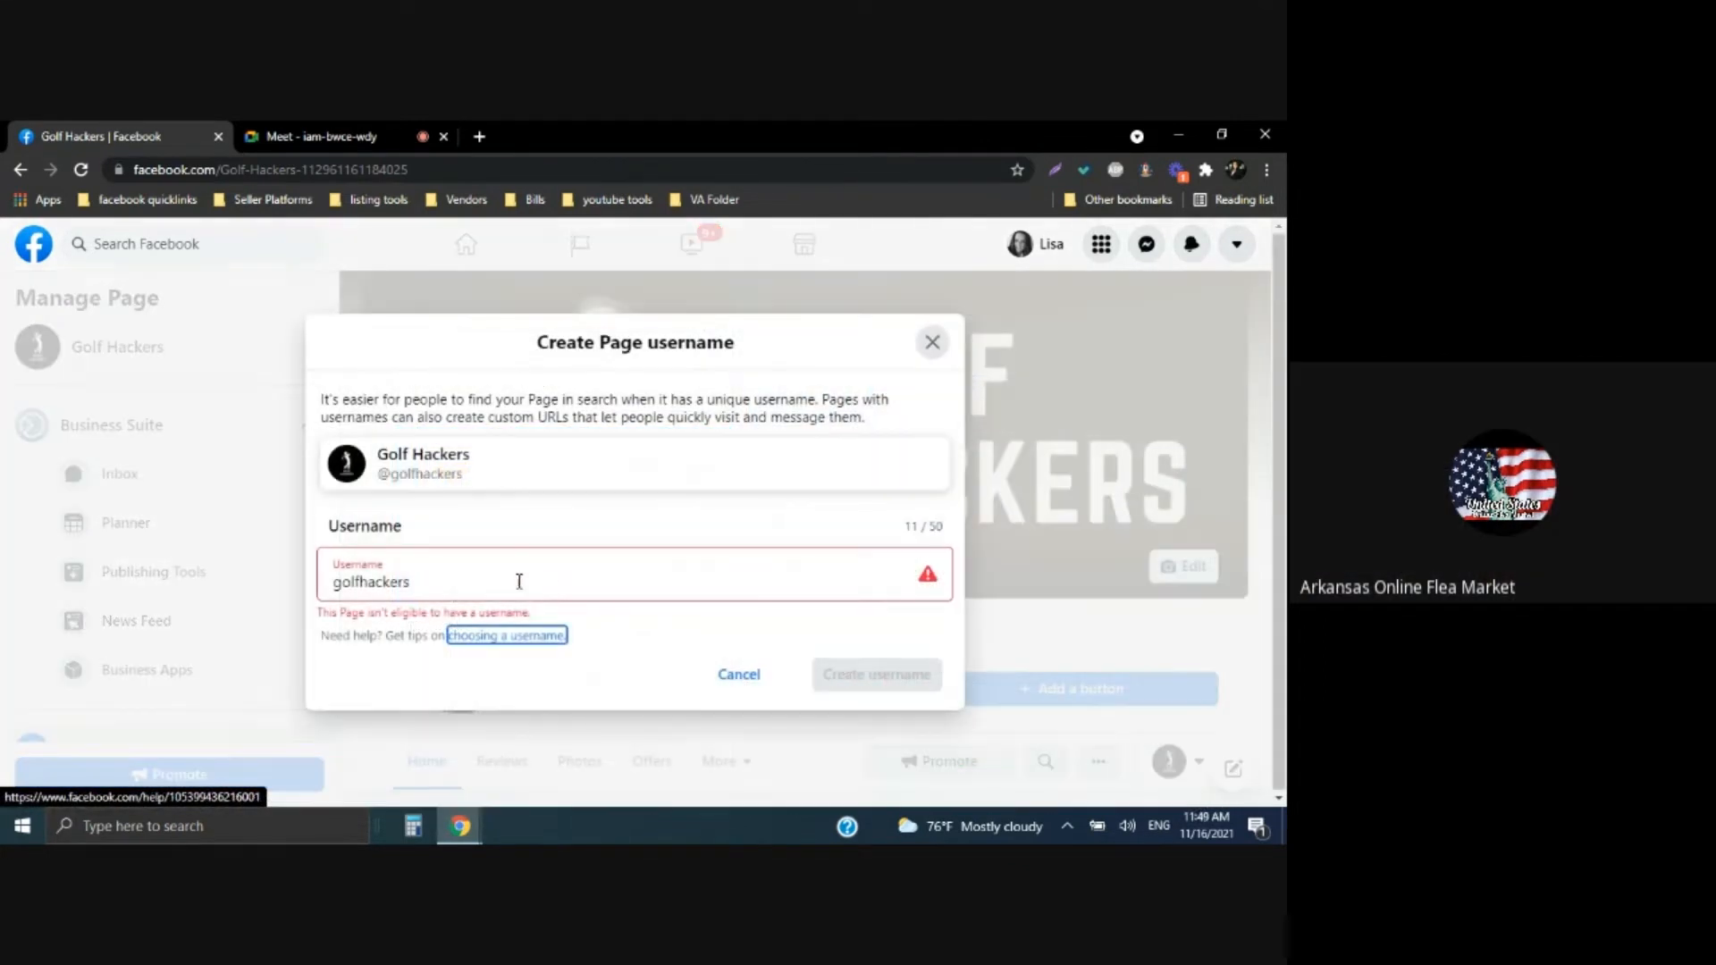
{"action": "left_click", "coordinate": [731, 676]}
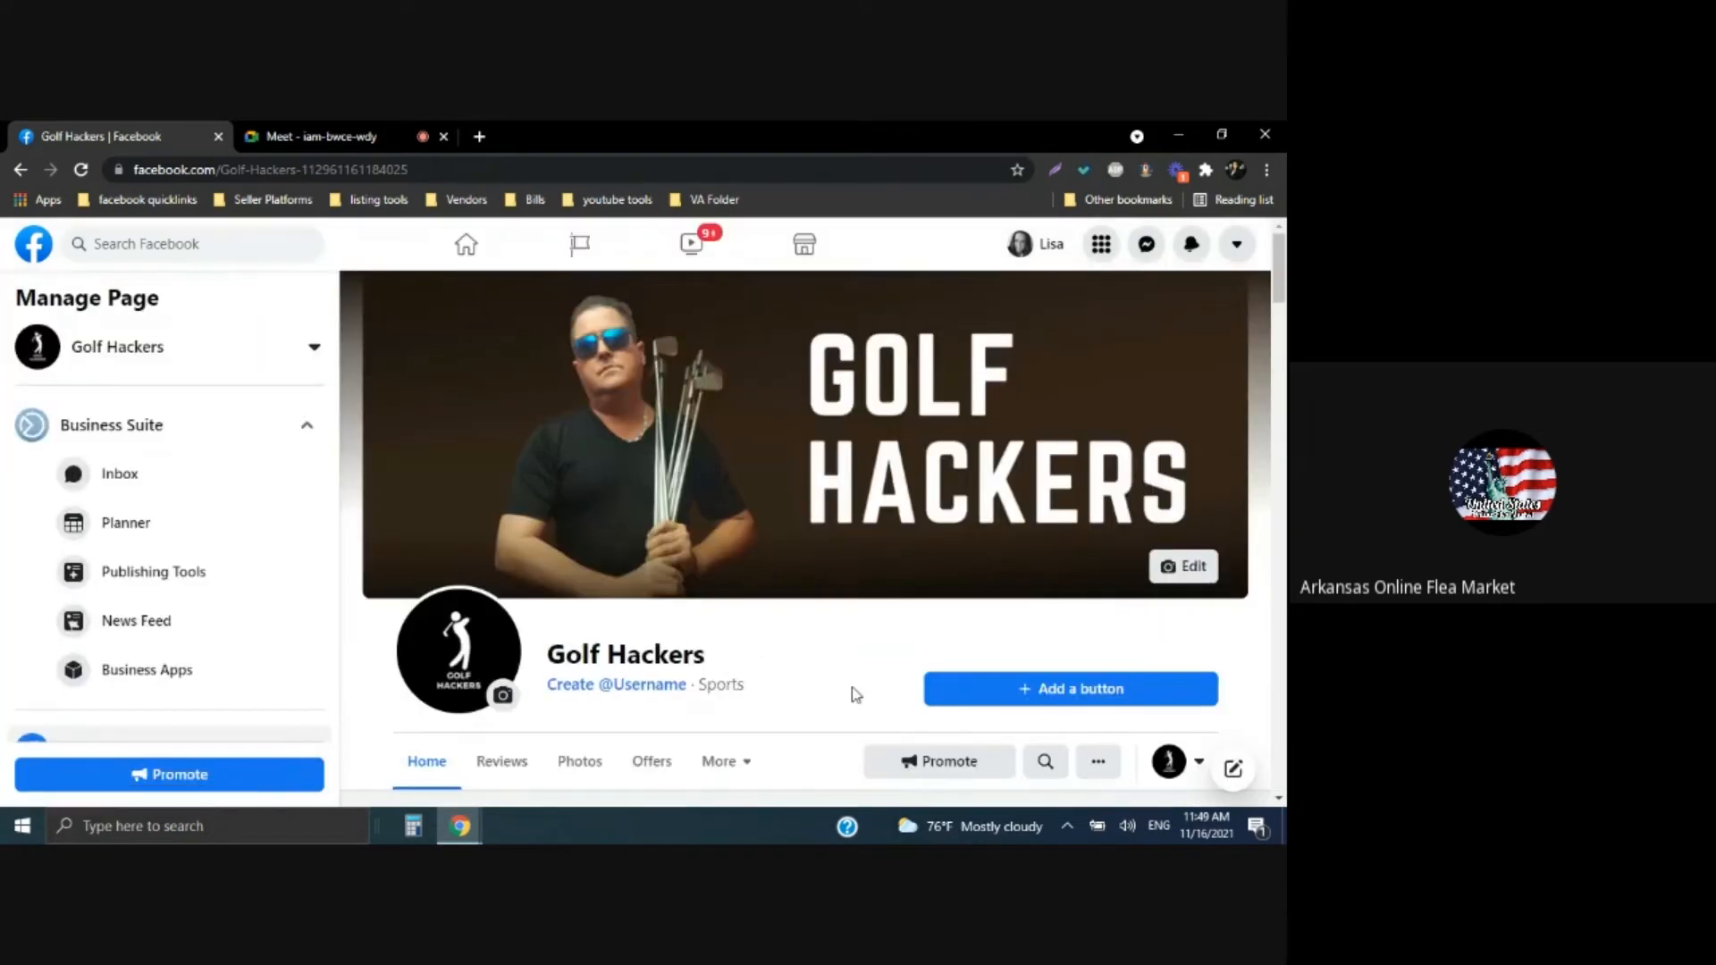
Examine the Golf Hackers page's setup suggestions, quote posts with their engagement figures, and About section
{"action": "scroll", "coordinate": [855, 690], "scroll_direction": "down", "scroll_amount": 2}
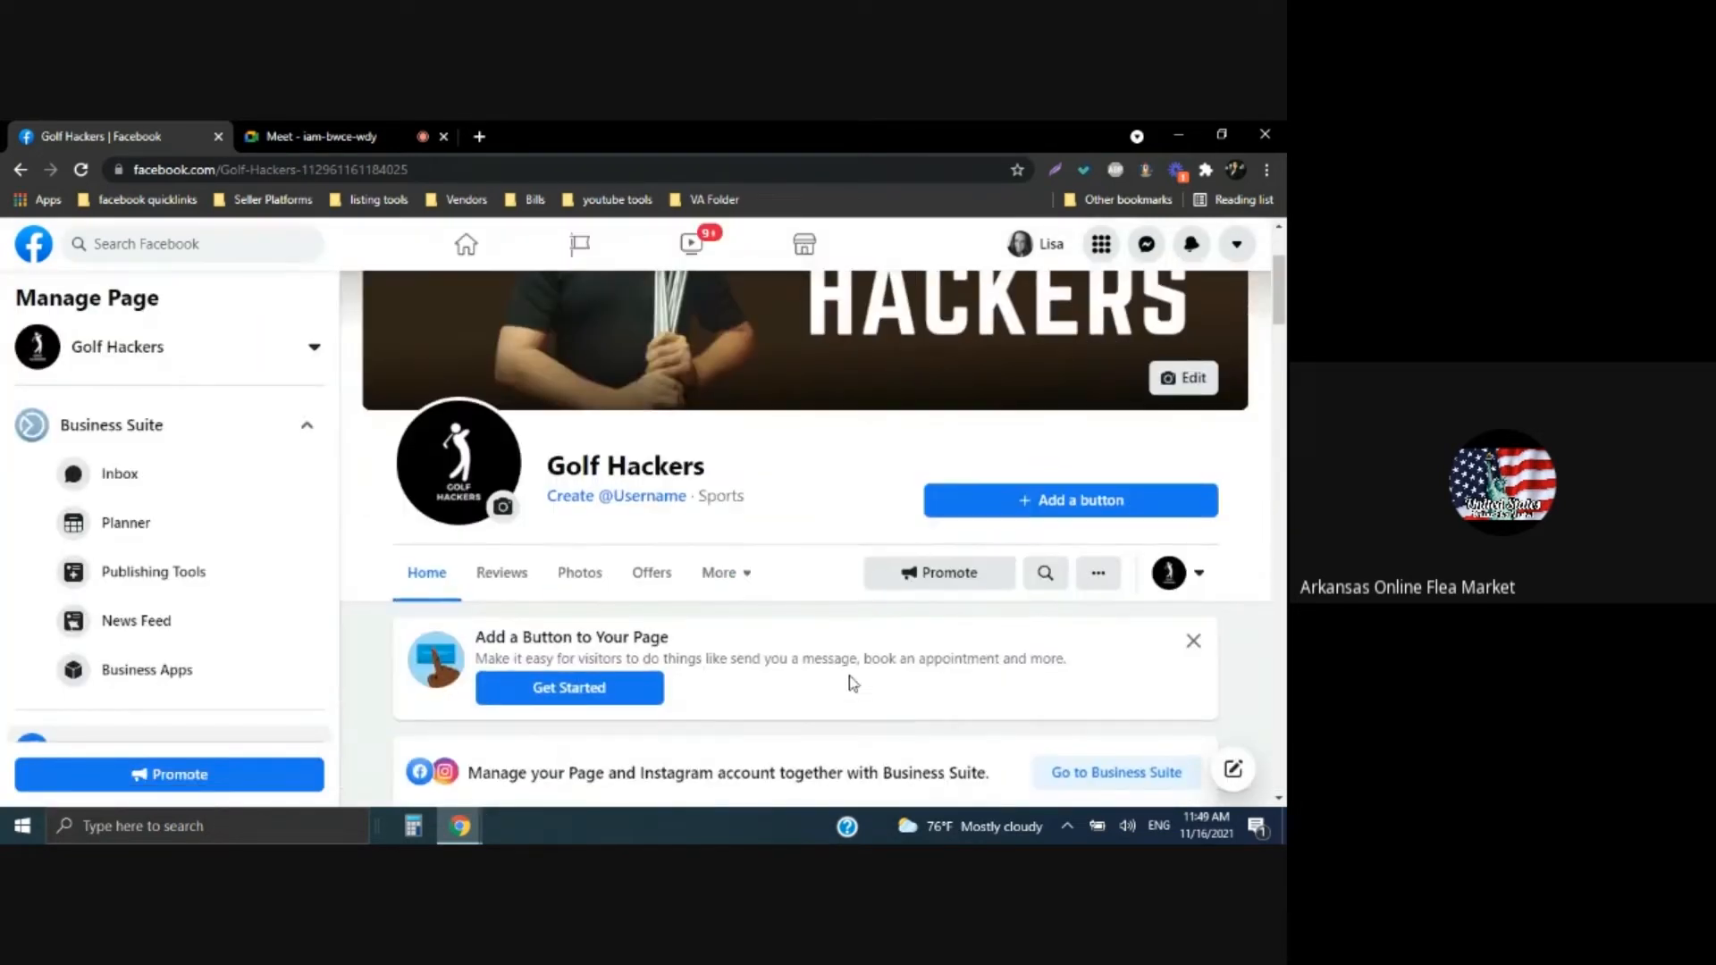
{"action": "scroll", "coordinate": [853, 684], "scroll_direction": "down", "scroll_amount": 7}
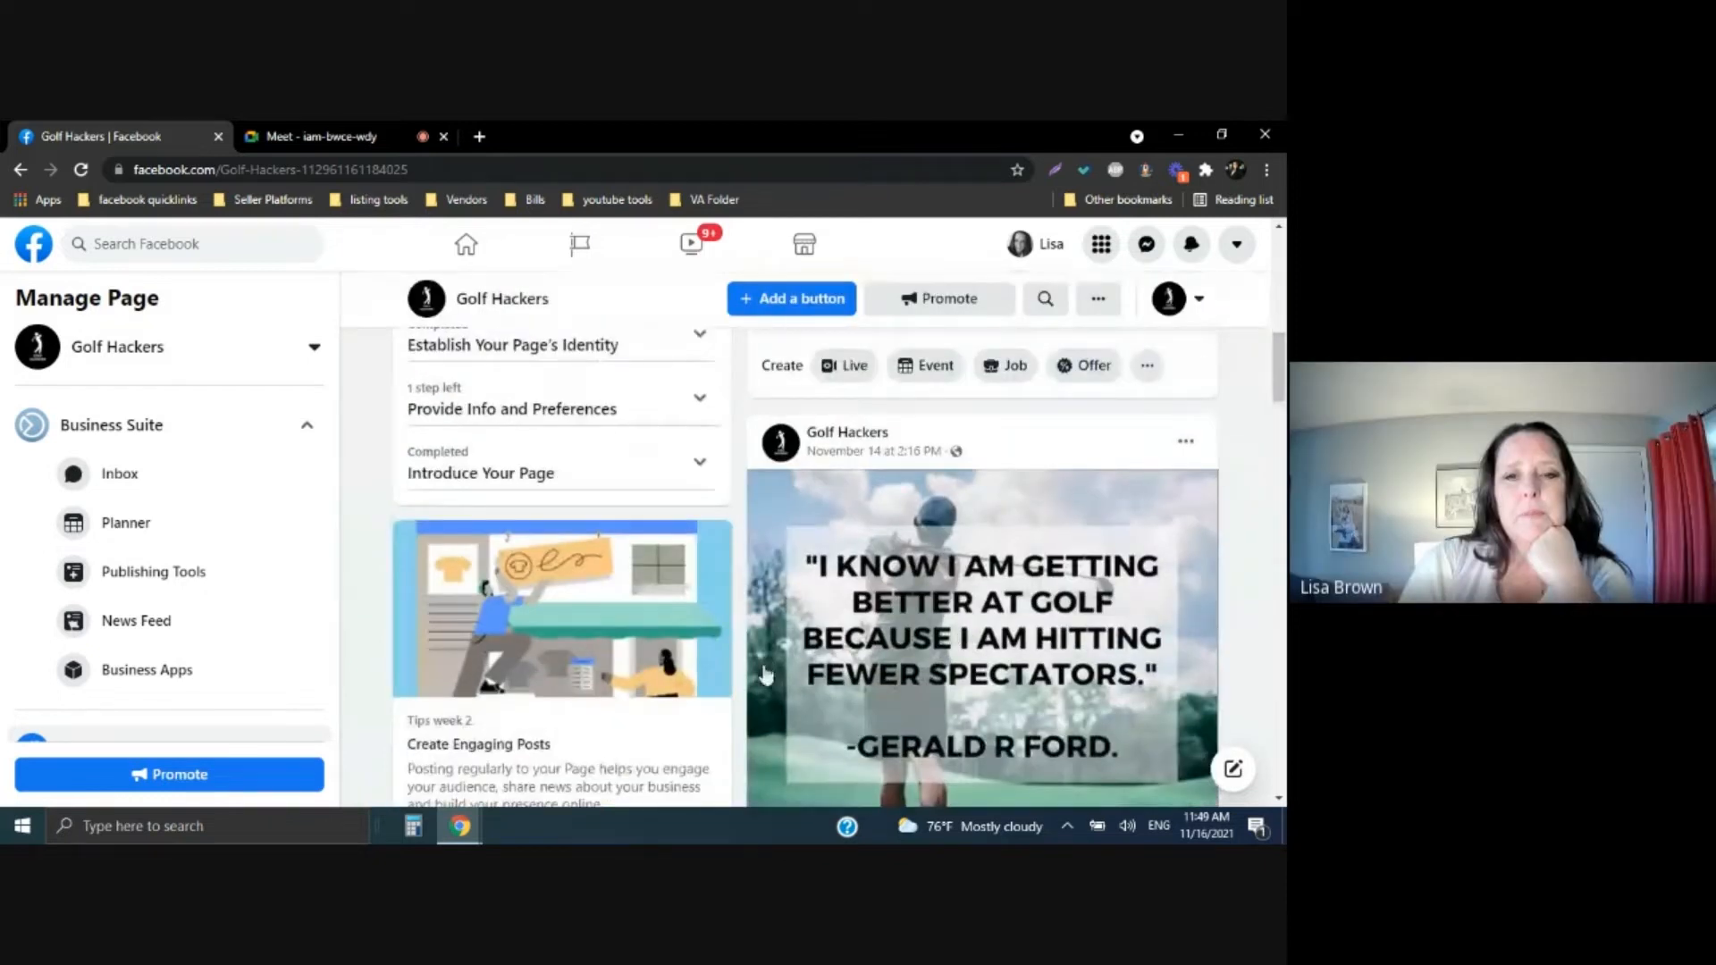
{"action": "scroll", "coordinate": [766, 675], "scroll_direction": "down", "scroll_amount": 2}
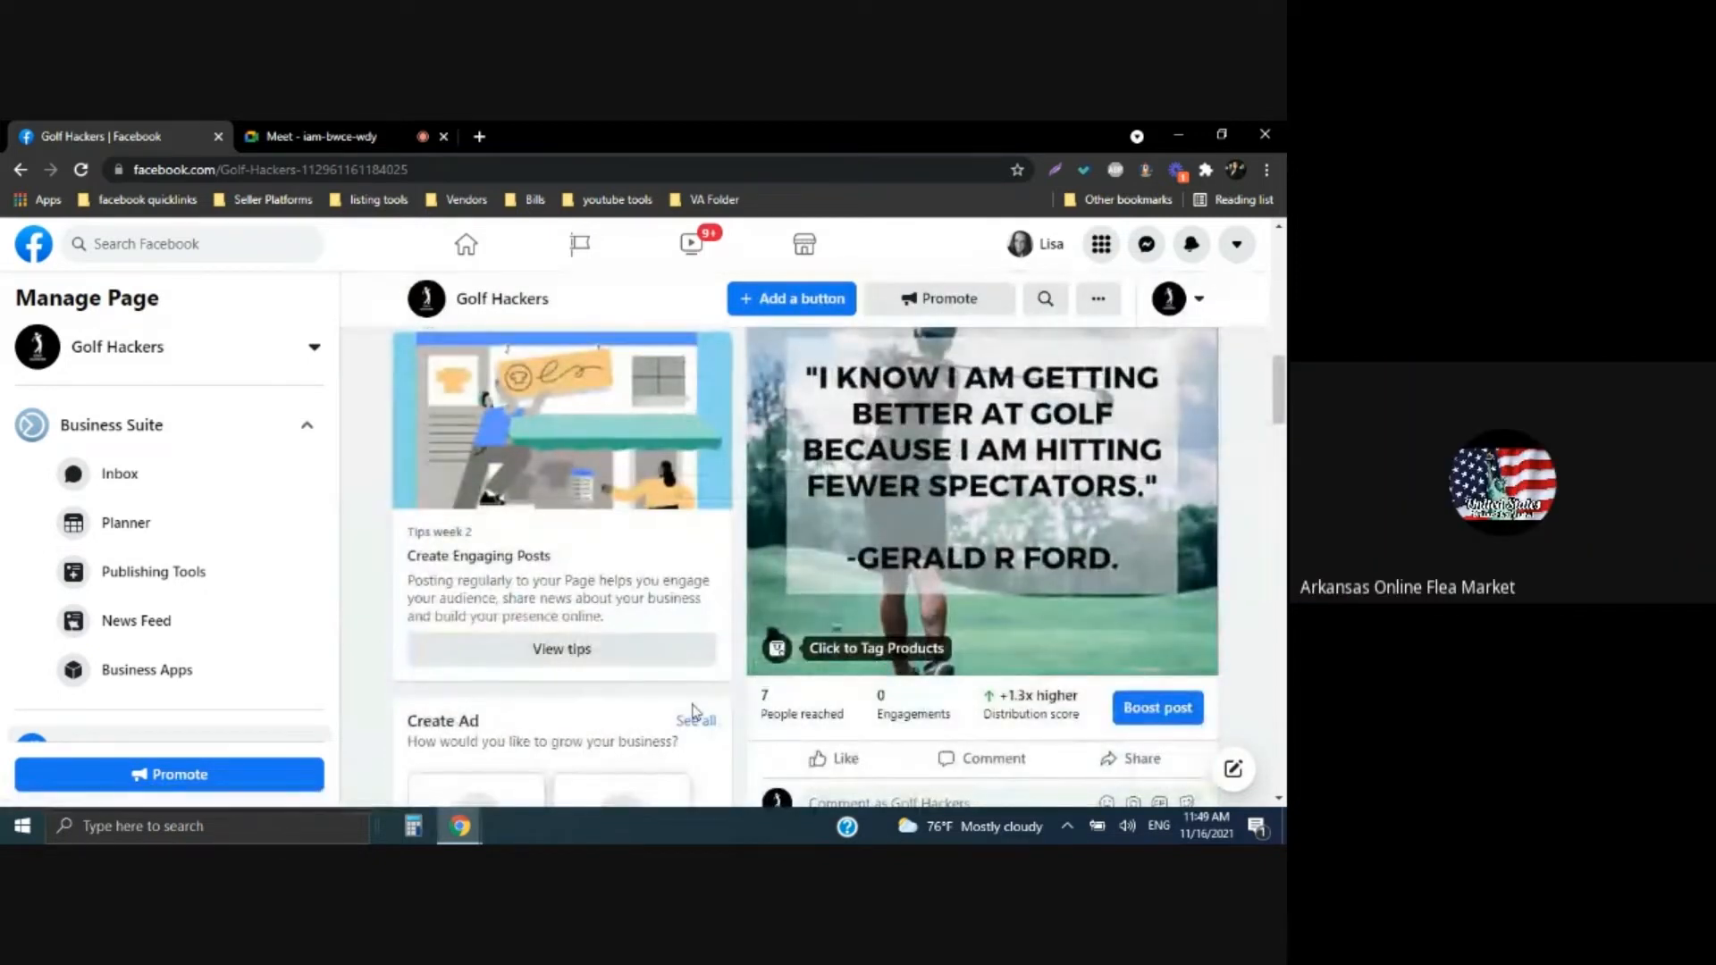
{"action": "scroll", "coordinate": [863, 665], "scroll_direction": "up", "scroll_amount": 2}
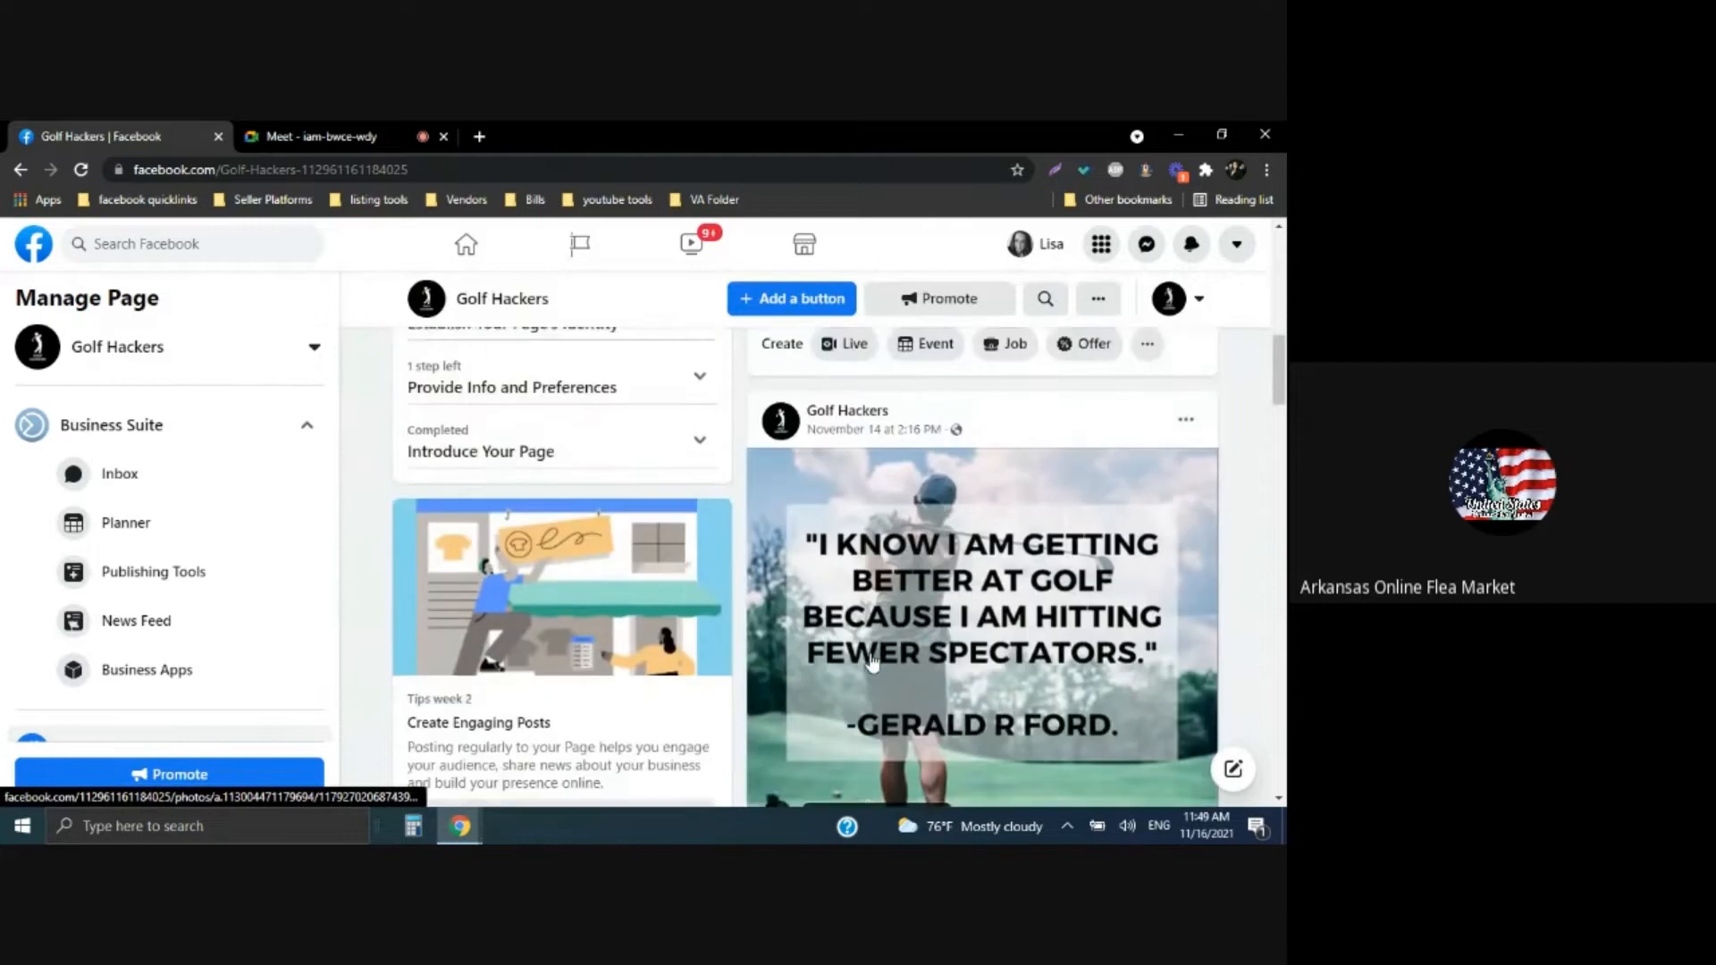
{"action": "scroll", "coordinate": [871, 661], "scroll_direction": "down", "scroll_amount": 12}
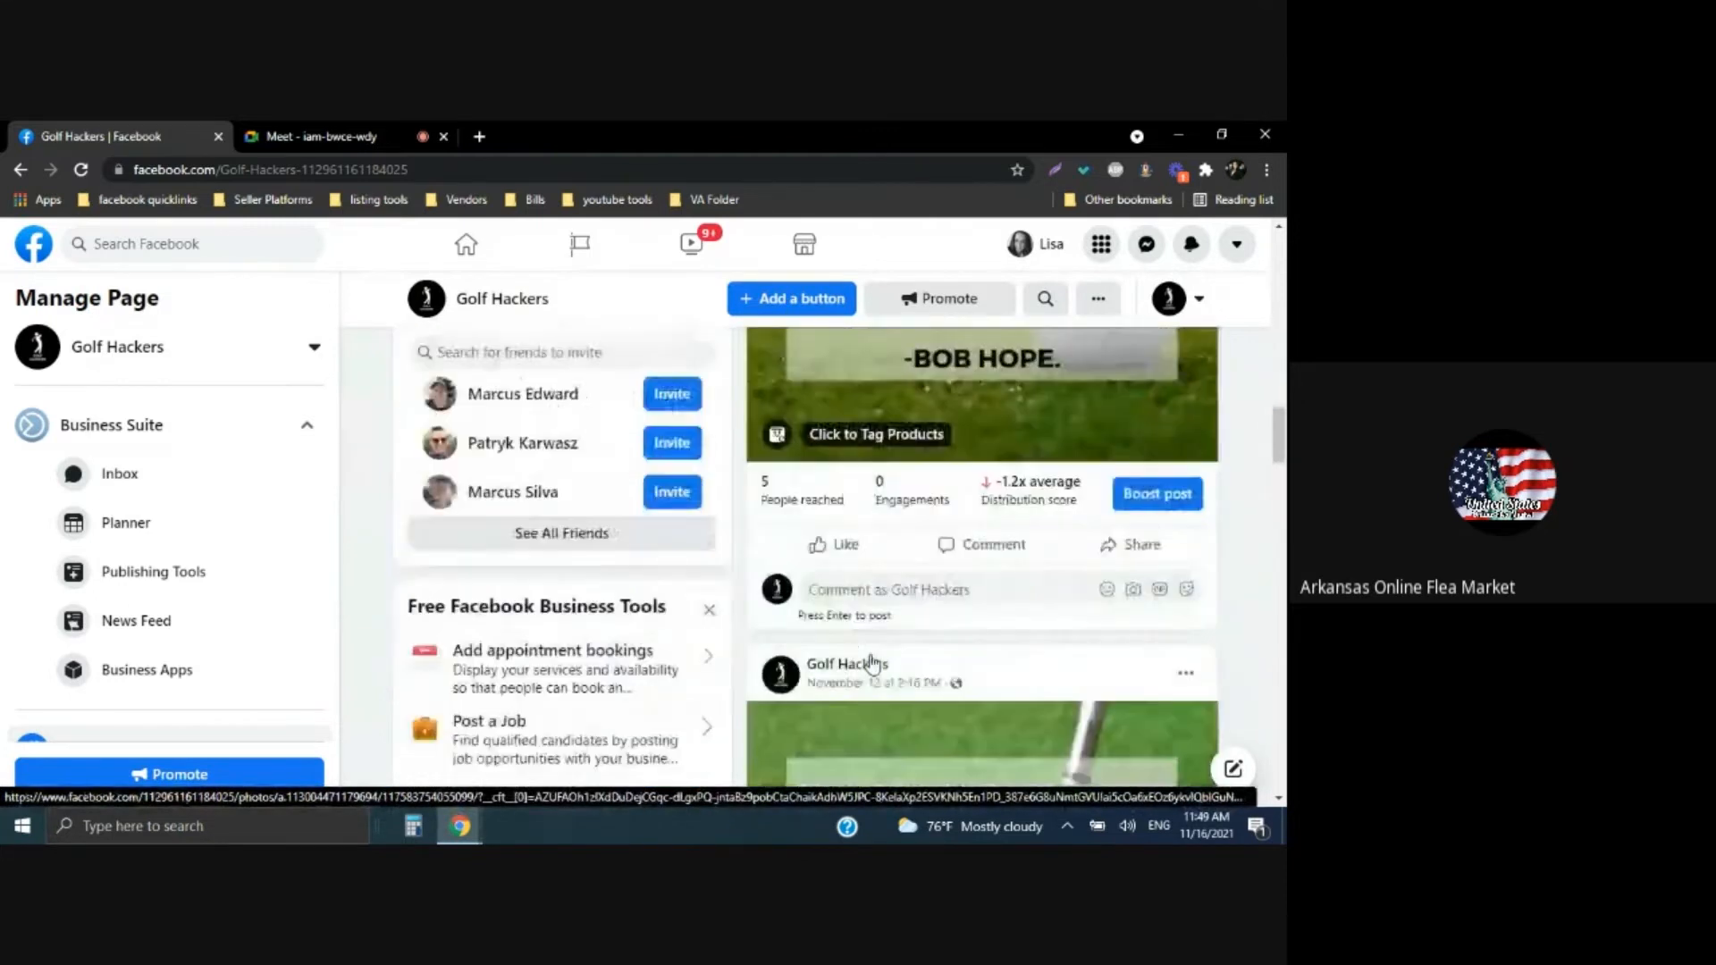
{"action": "scroll", "coordinate": [872, 661], "scroll_direction": "down", "scroll_amount": 5}
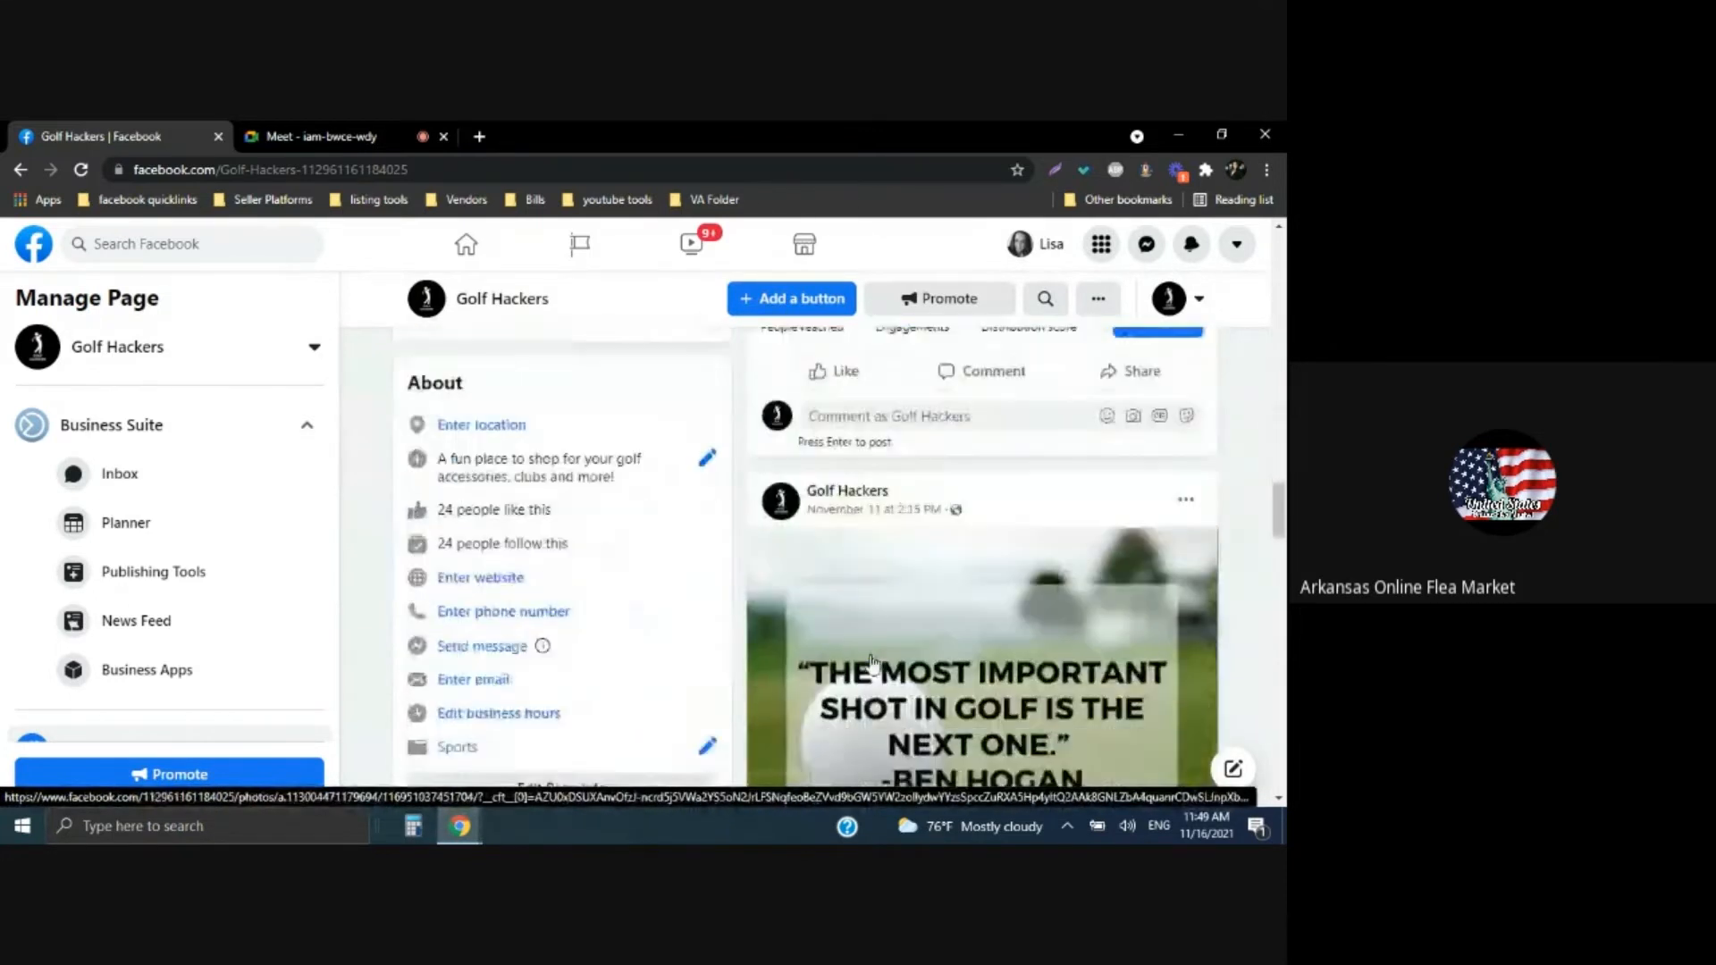
{"action": "scroll", "coordinate": [872, 661], "scroll_direction": "down", "scroll_amount": 15}
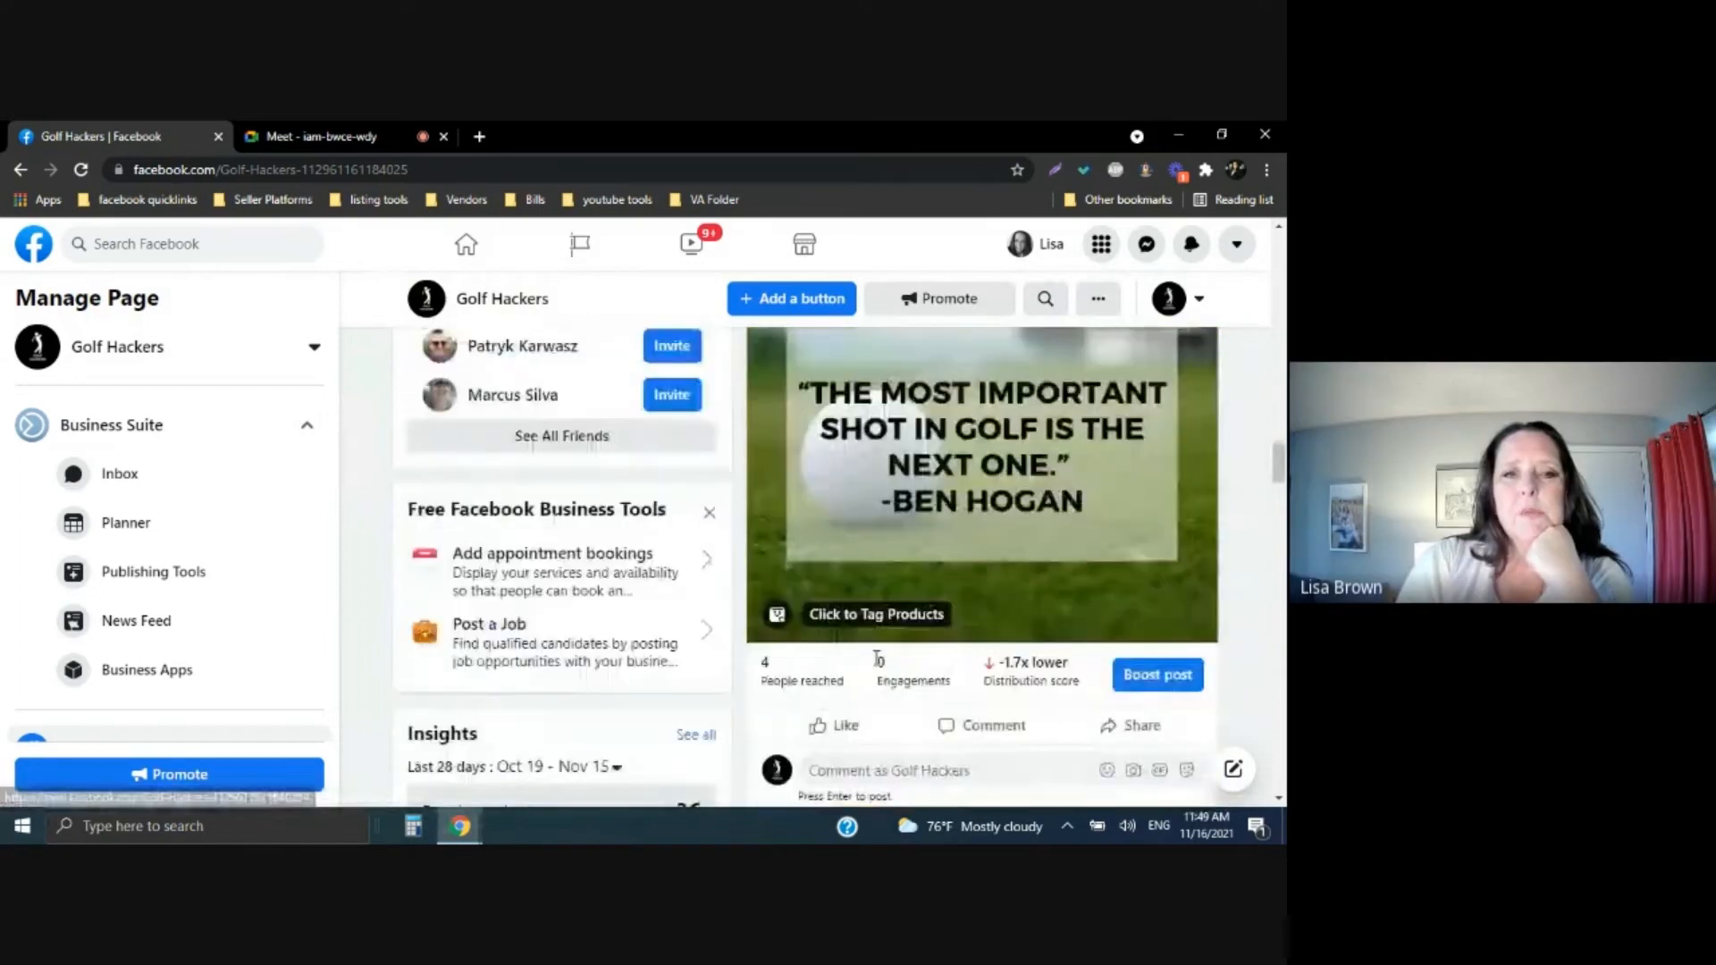
{"action": "scroll", "coordinate": [880, 669], "scroll_direction": "up", "scroll_amount": 20}
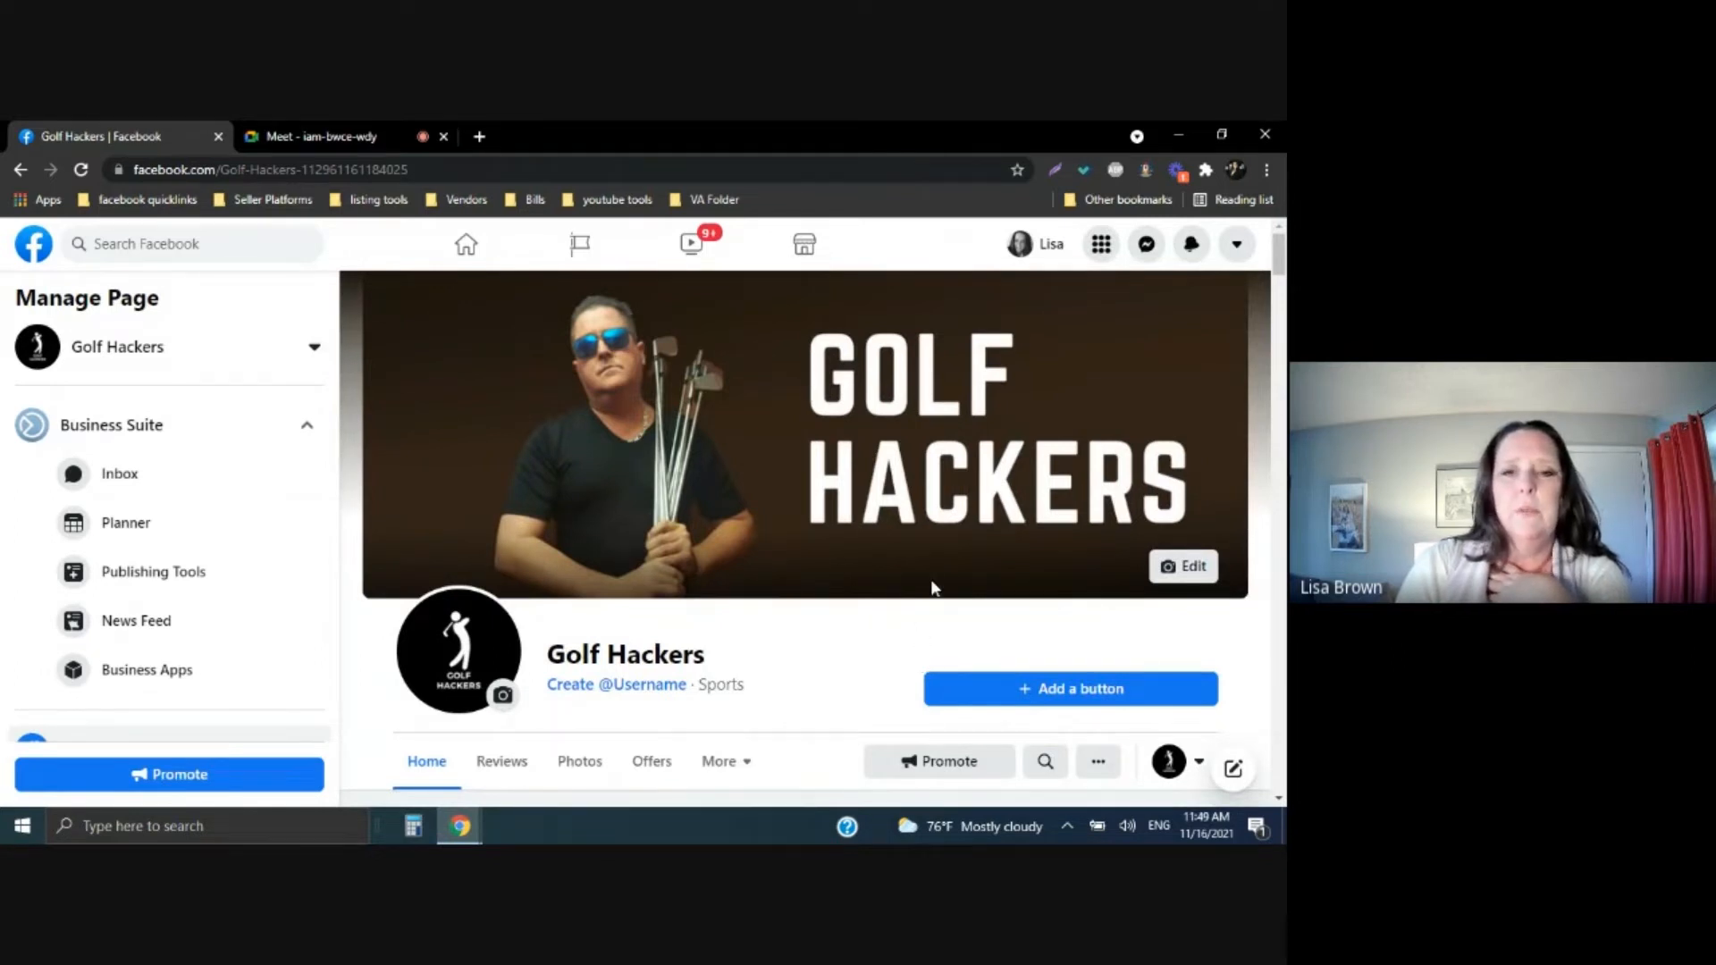
{"action": "scroll", "coordinate": [930, 589], "scroll_direction": "down", "scroll_amount": 10}
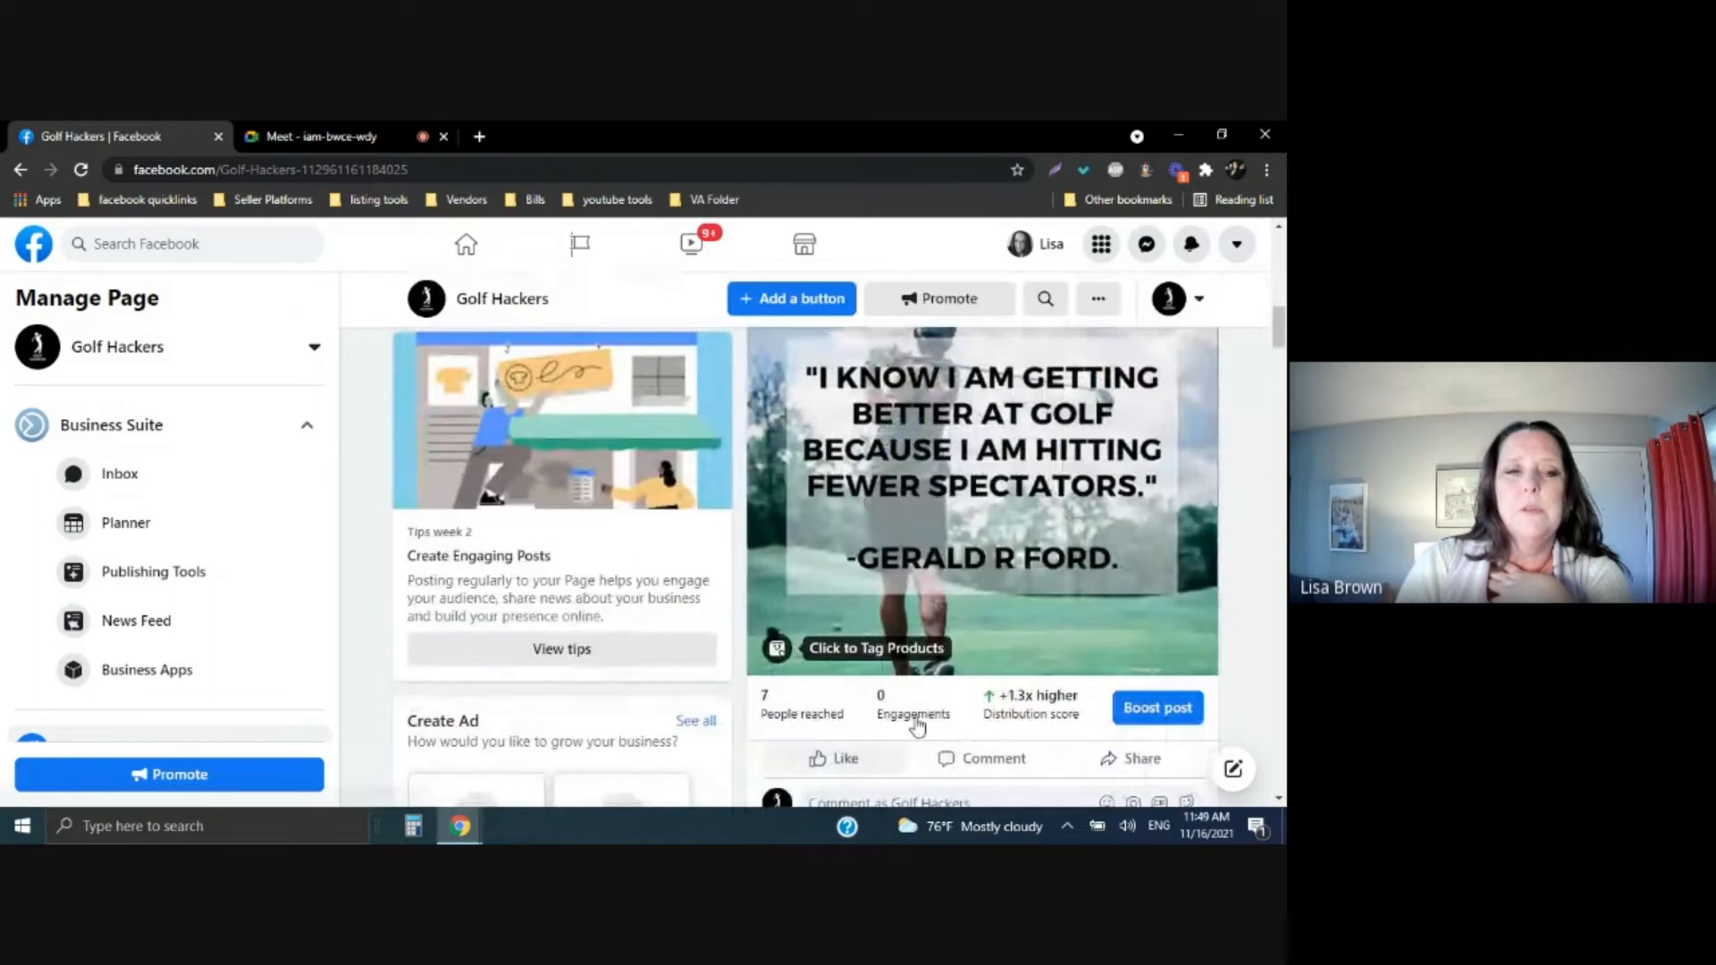
Go through the page's Planner to Commerce Manager and display the items in the Golf Hackers catalog
{"action": "left_click", "coordinate": [128, 523]}
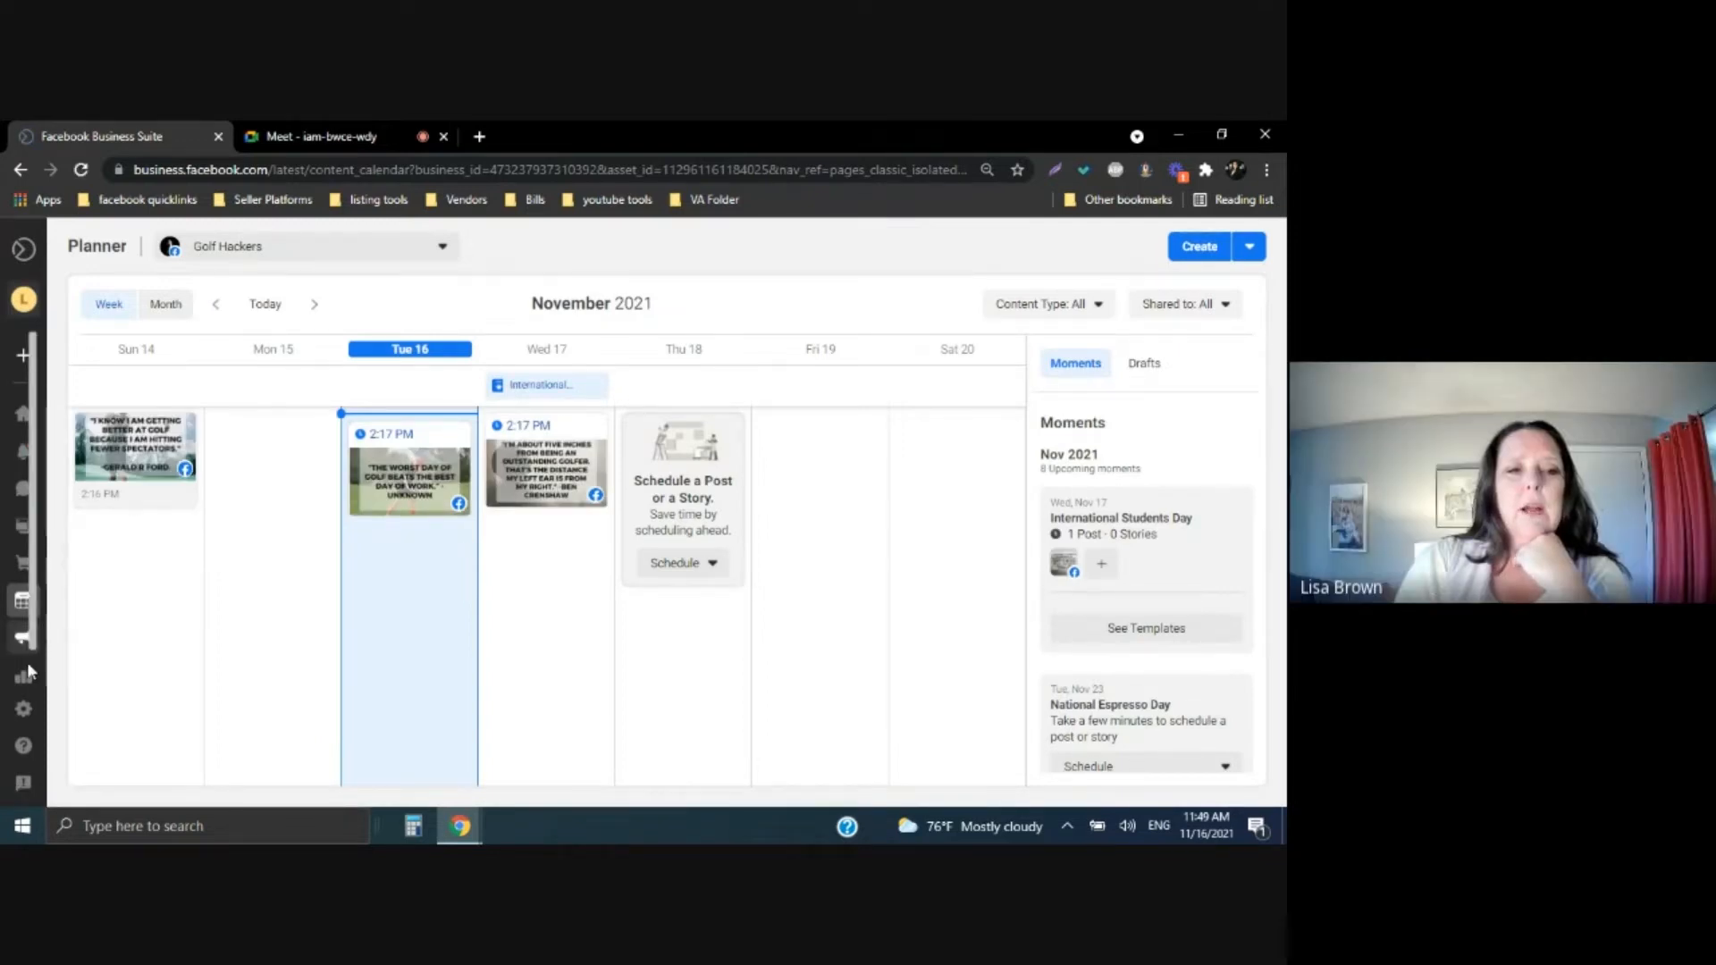
{"action": "left_click", "coordinate": [32, 570]}
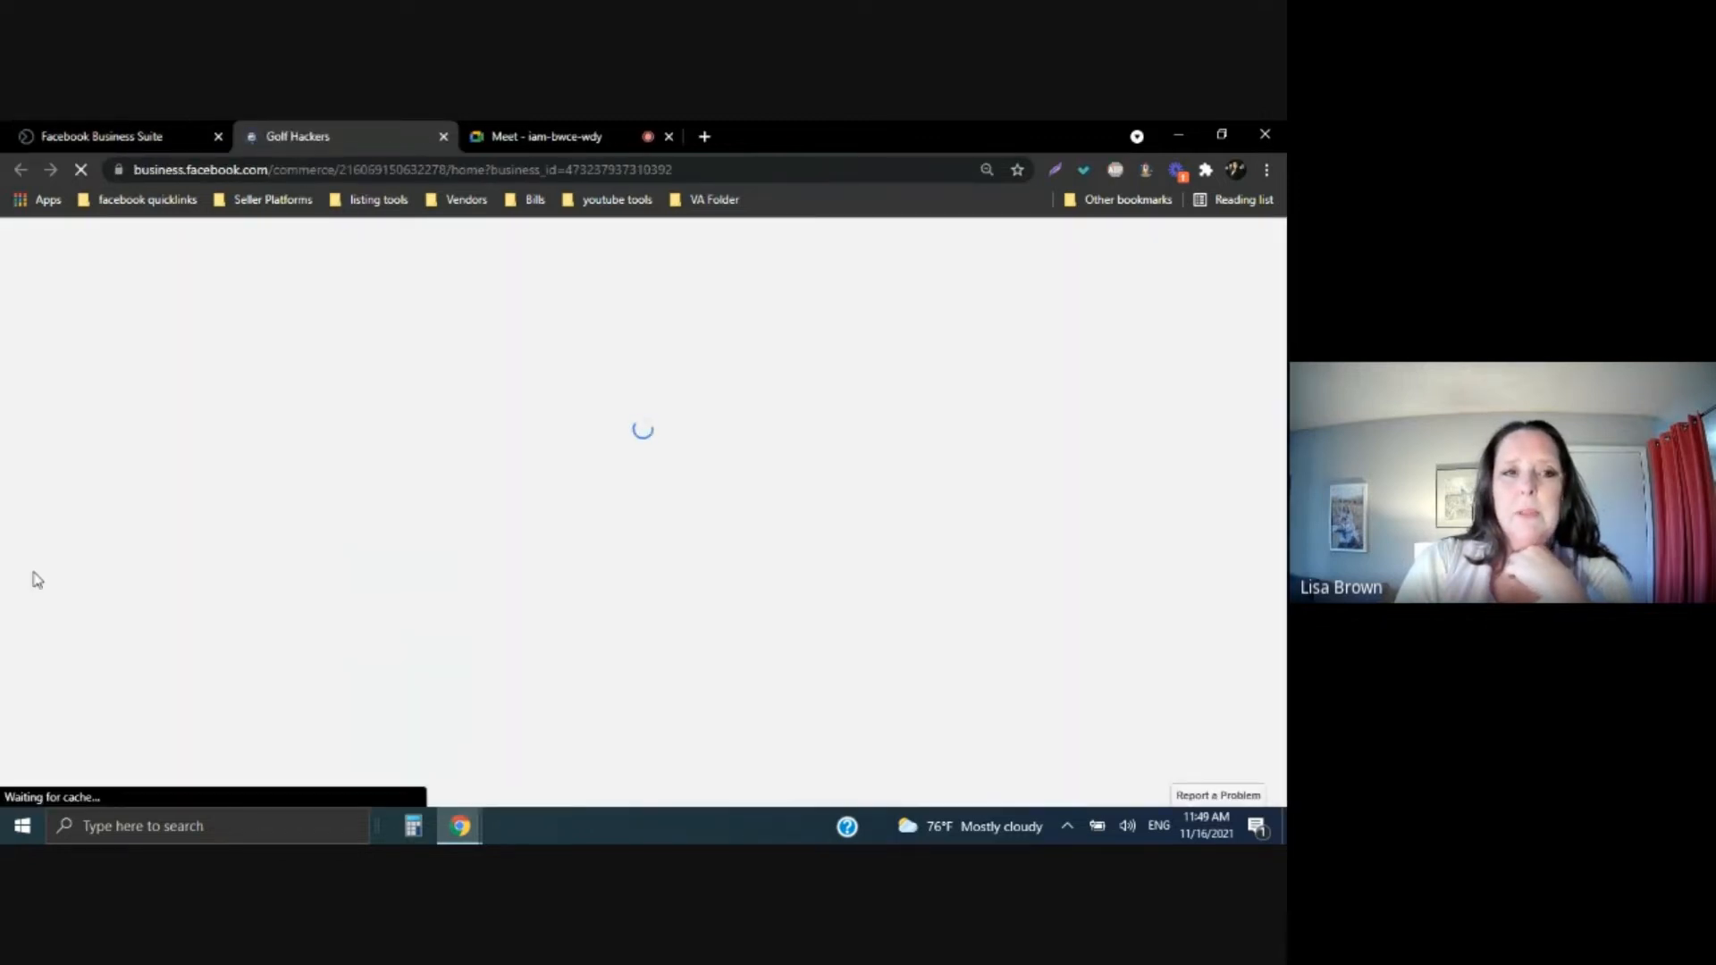
{"action": "left_click", "coordinate": [69, 451]}
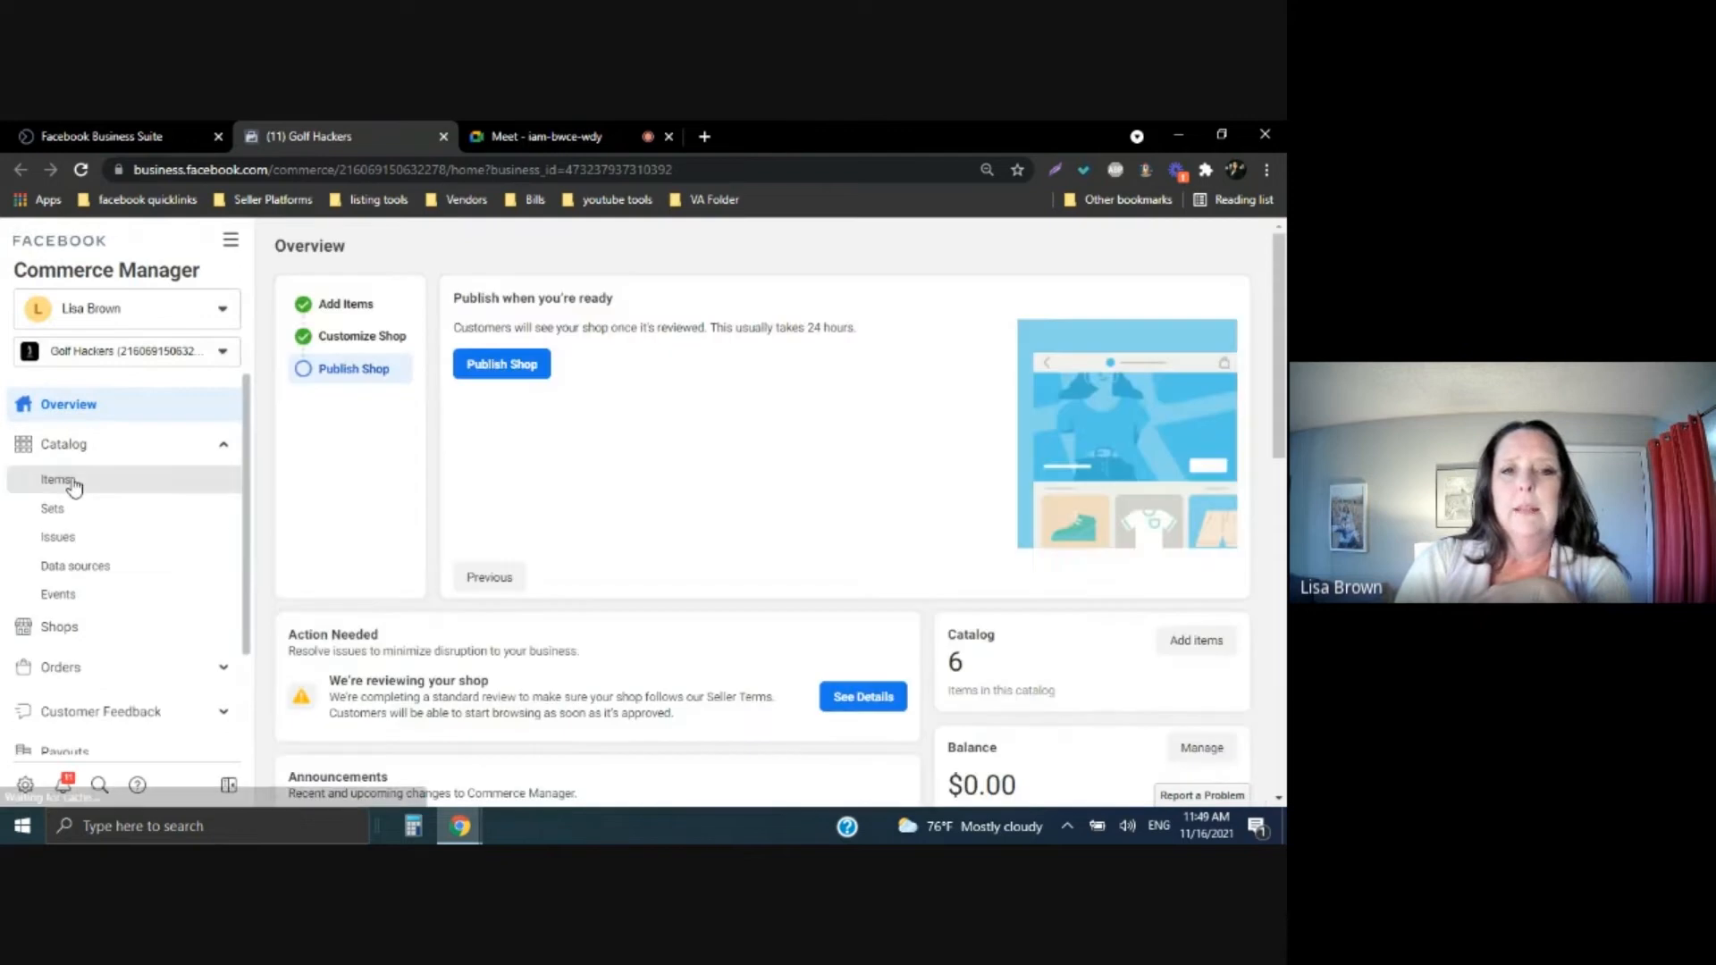
{"action": "left_click", "coordinate": [57, 481]}
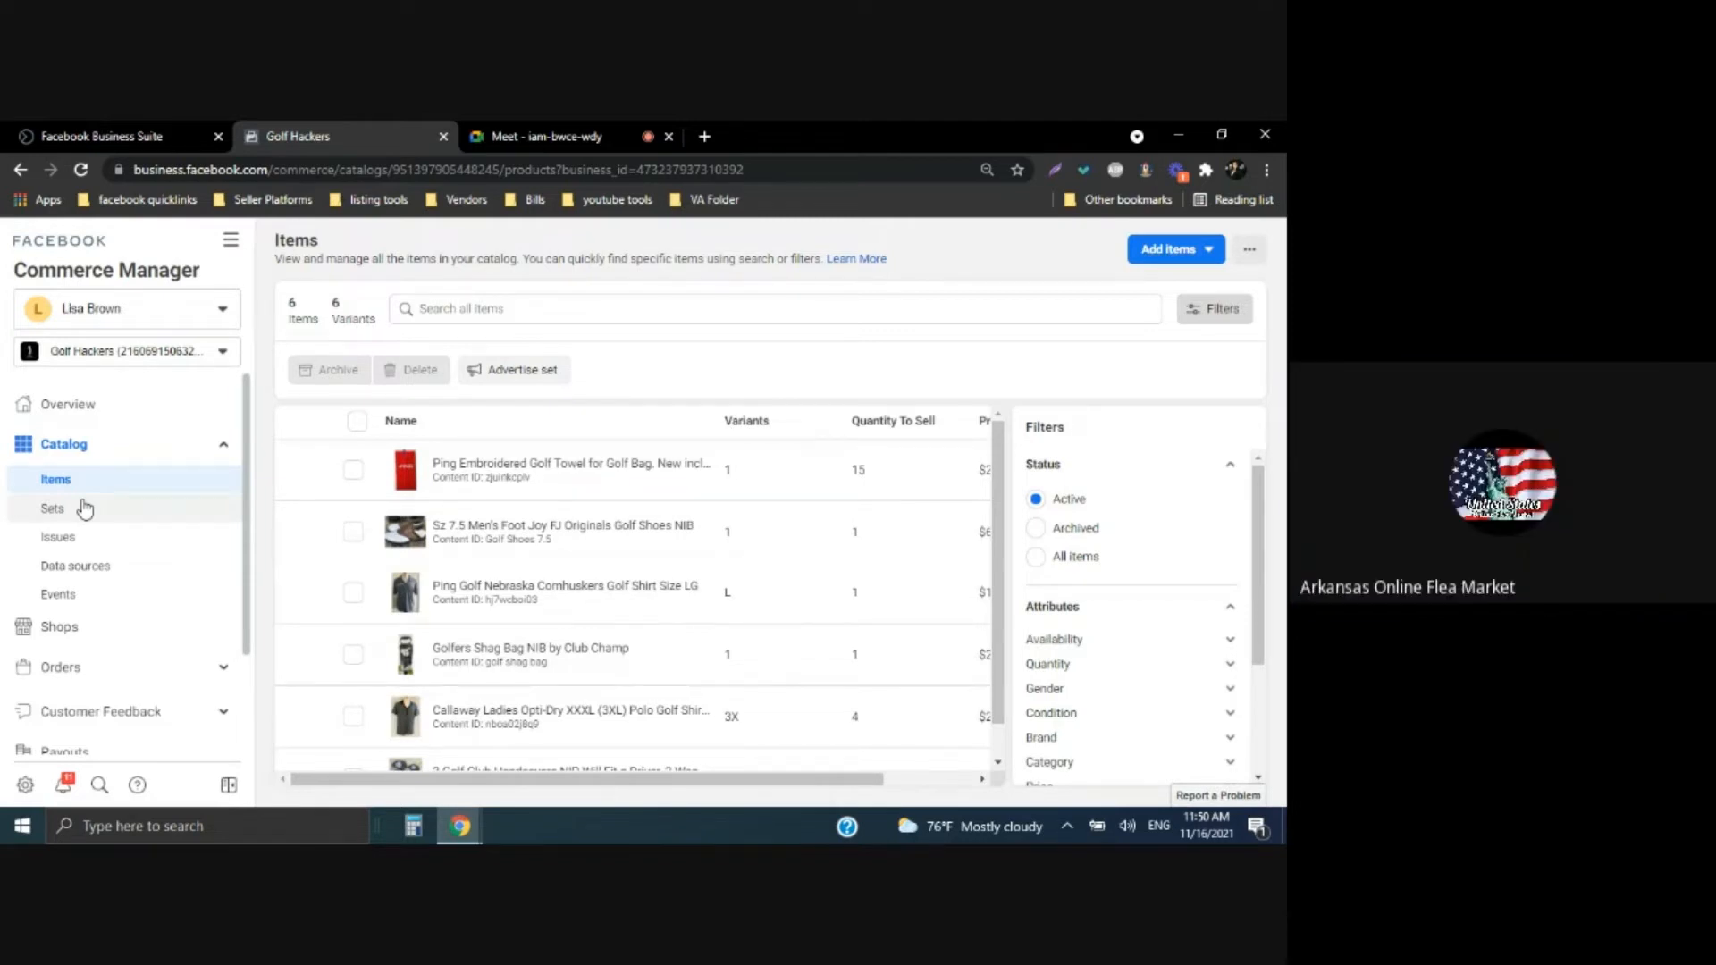
Return to the Commerce Manager overview and open the shop builder through the Publish Shop stage
{"action": "left_click", "coordinate": [18, 170]}
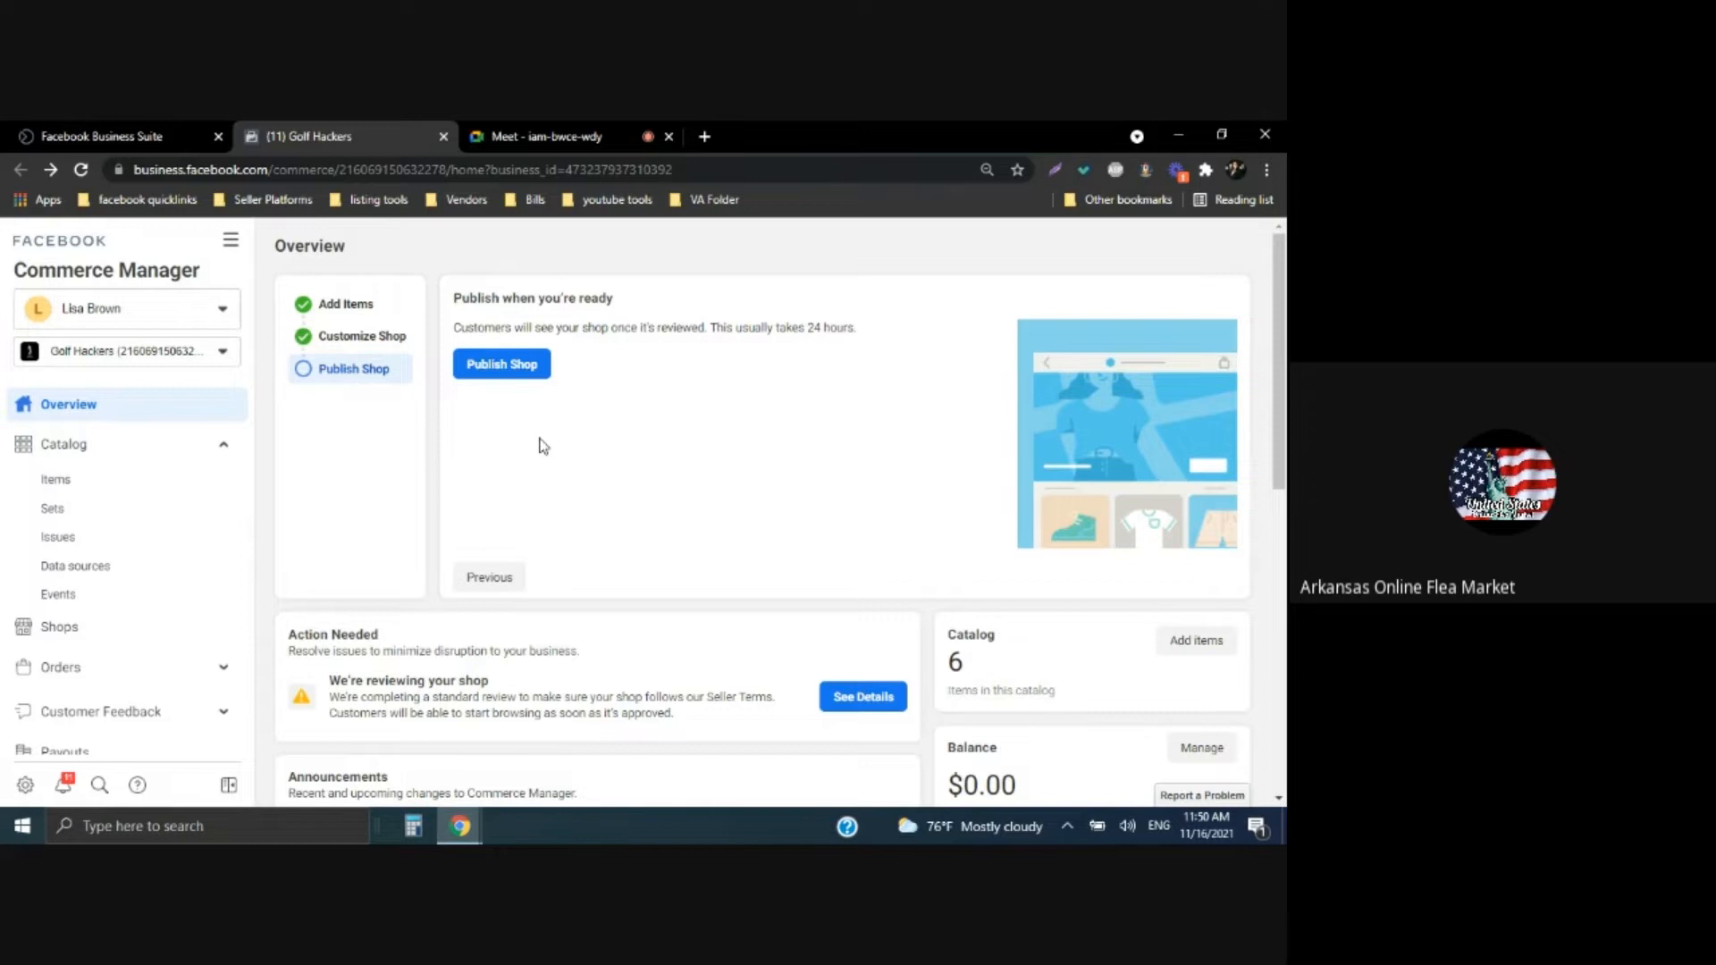
{"action": "left_click", "coordinate": [495, 374]}
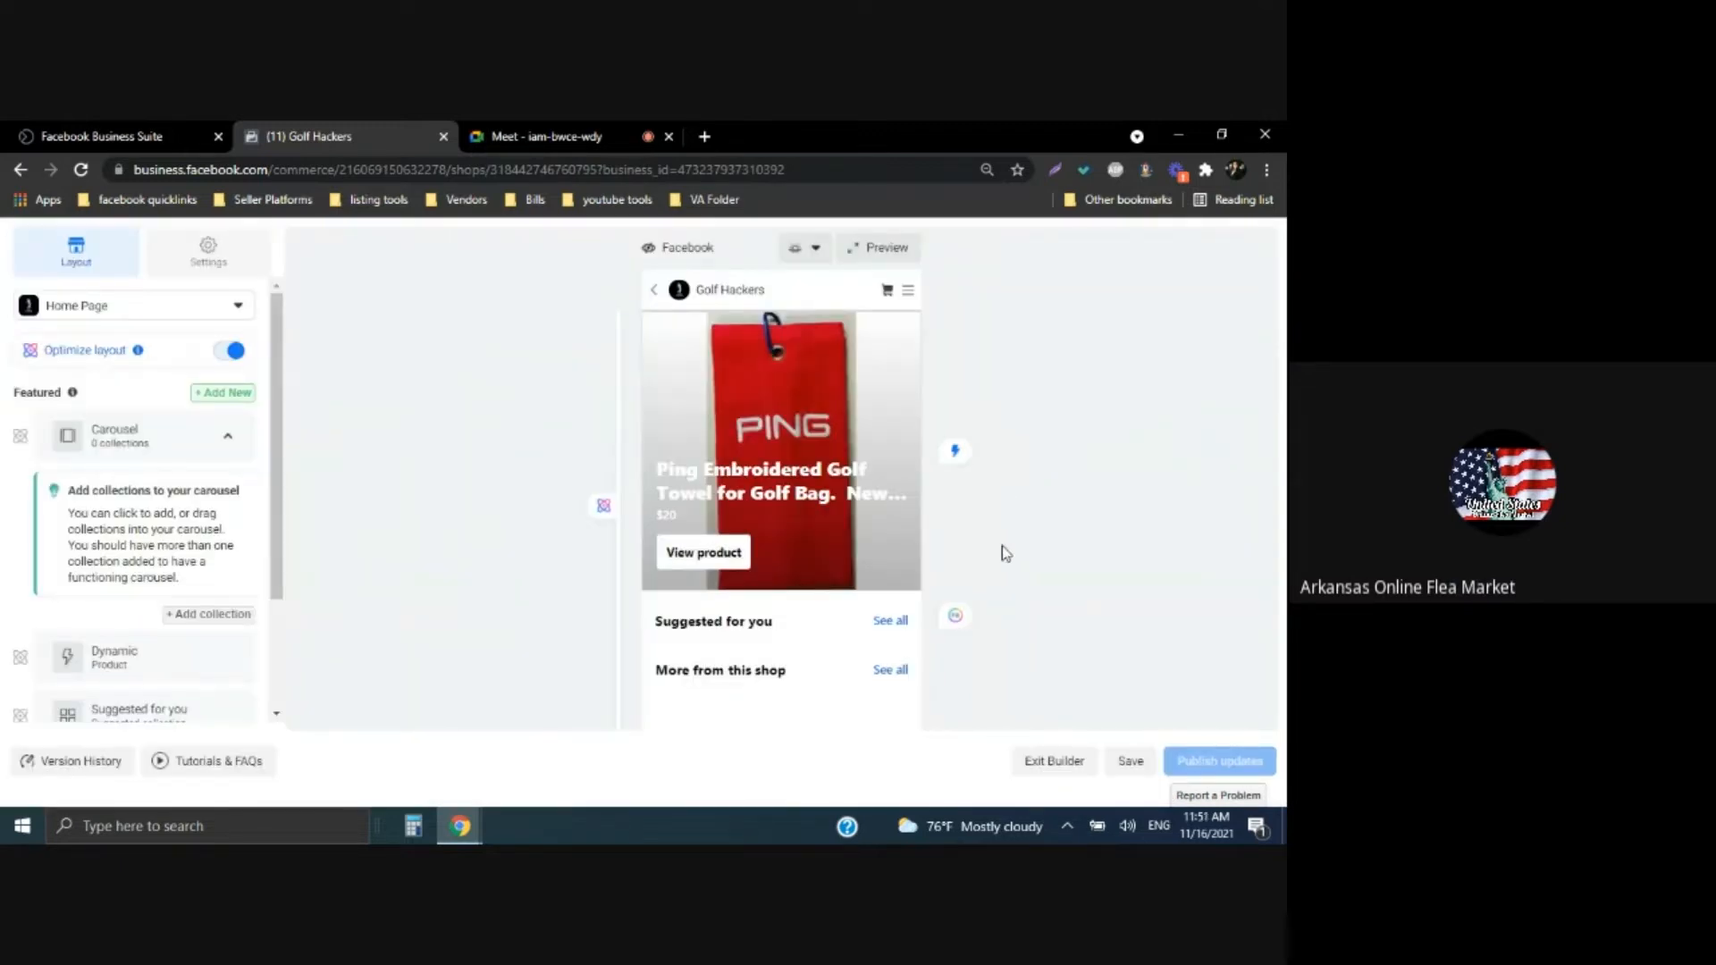
{"action": "left_click", "coordinate": [21, 170]}
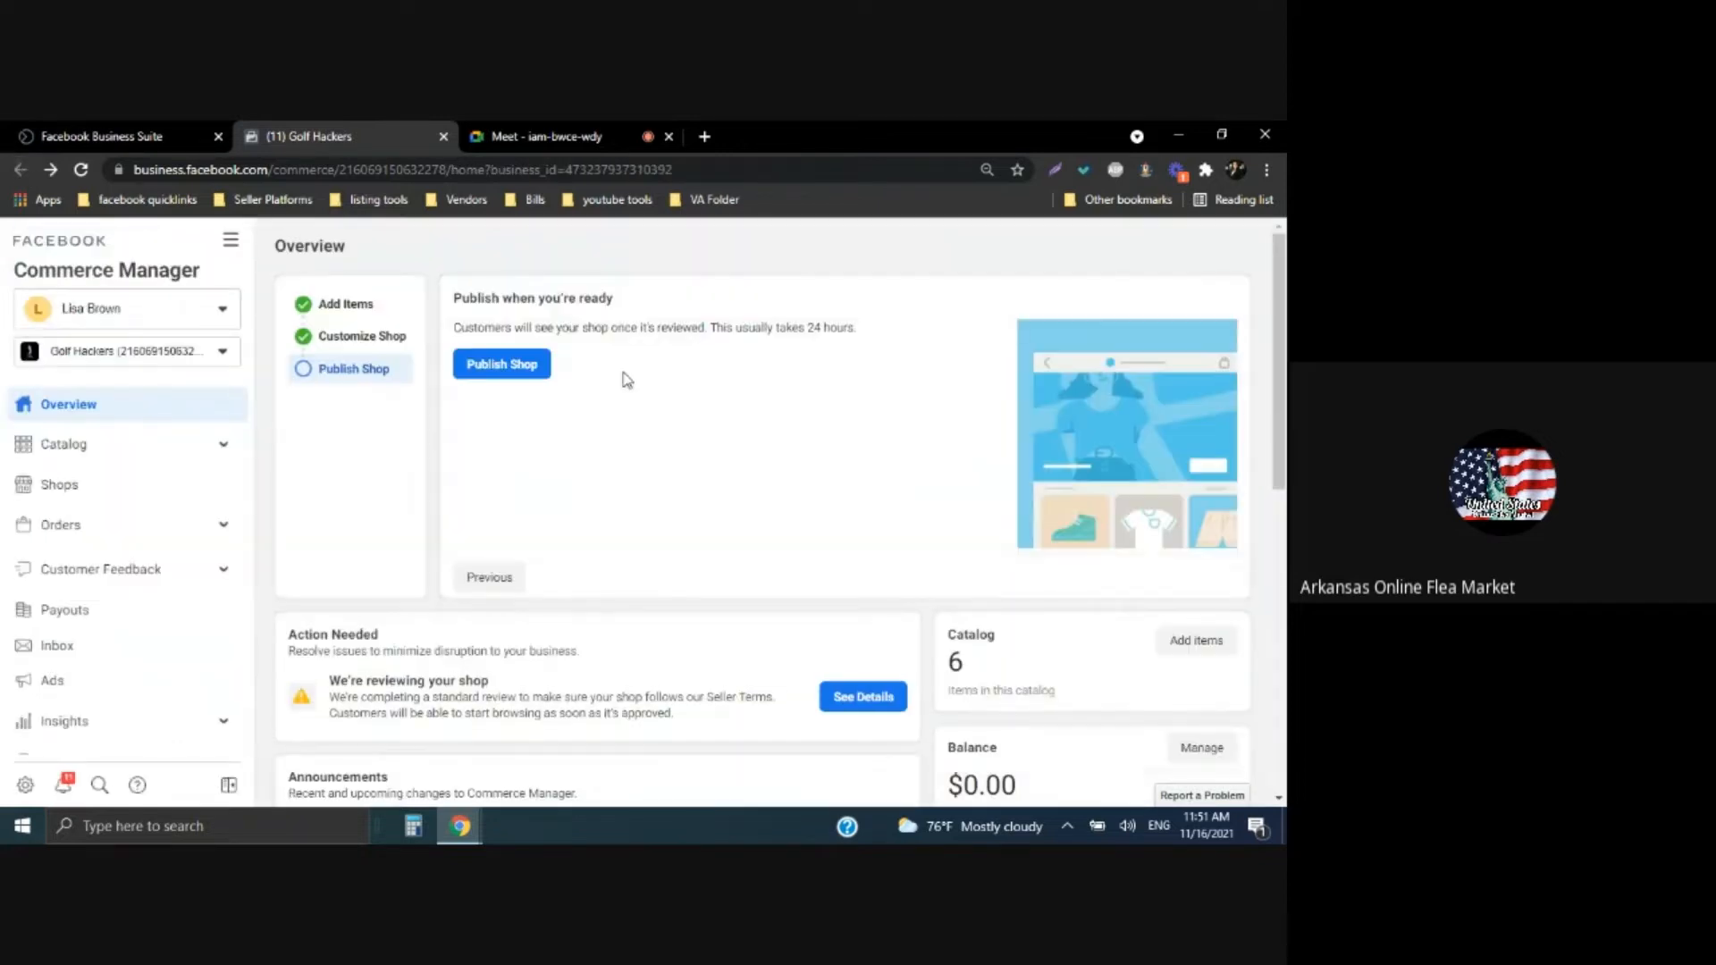
{"action": "left_click", "coordinate": [478, 371]}
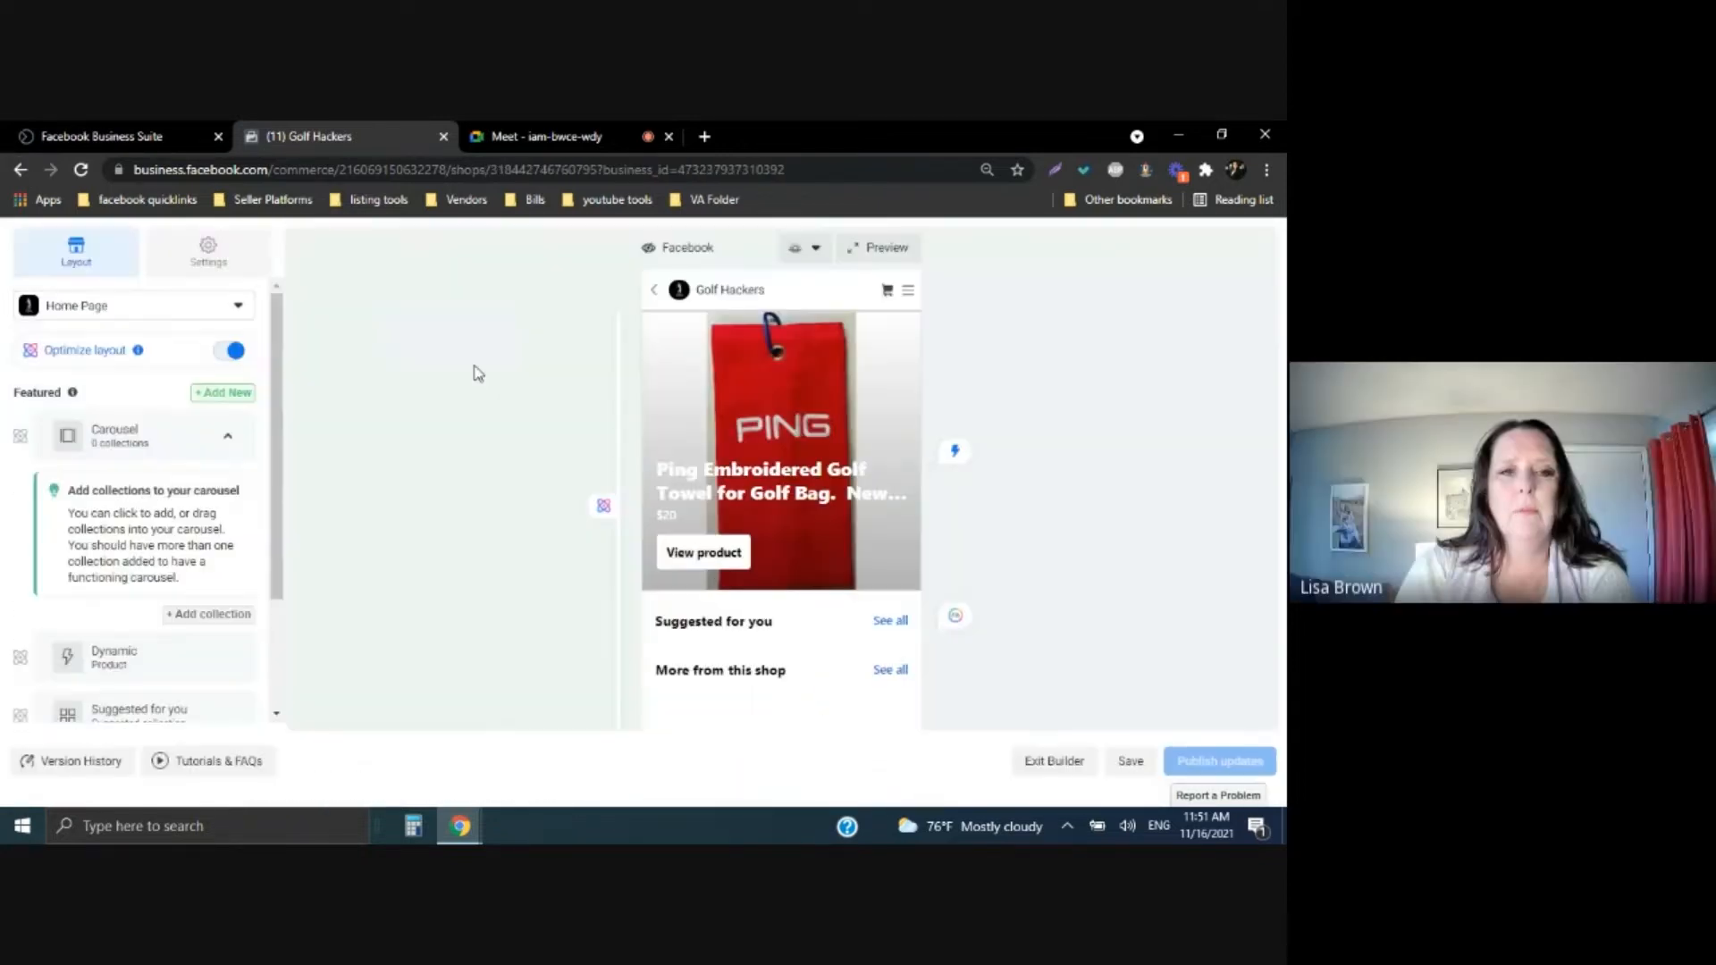
Try to save the shop's Facebook sales channel as Visible in the visibility settings, and refresh the builder
{"action": "left_click", "coordinate": [194, 260]}
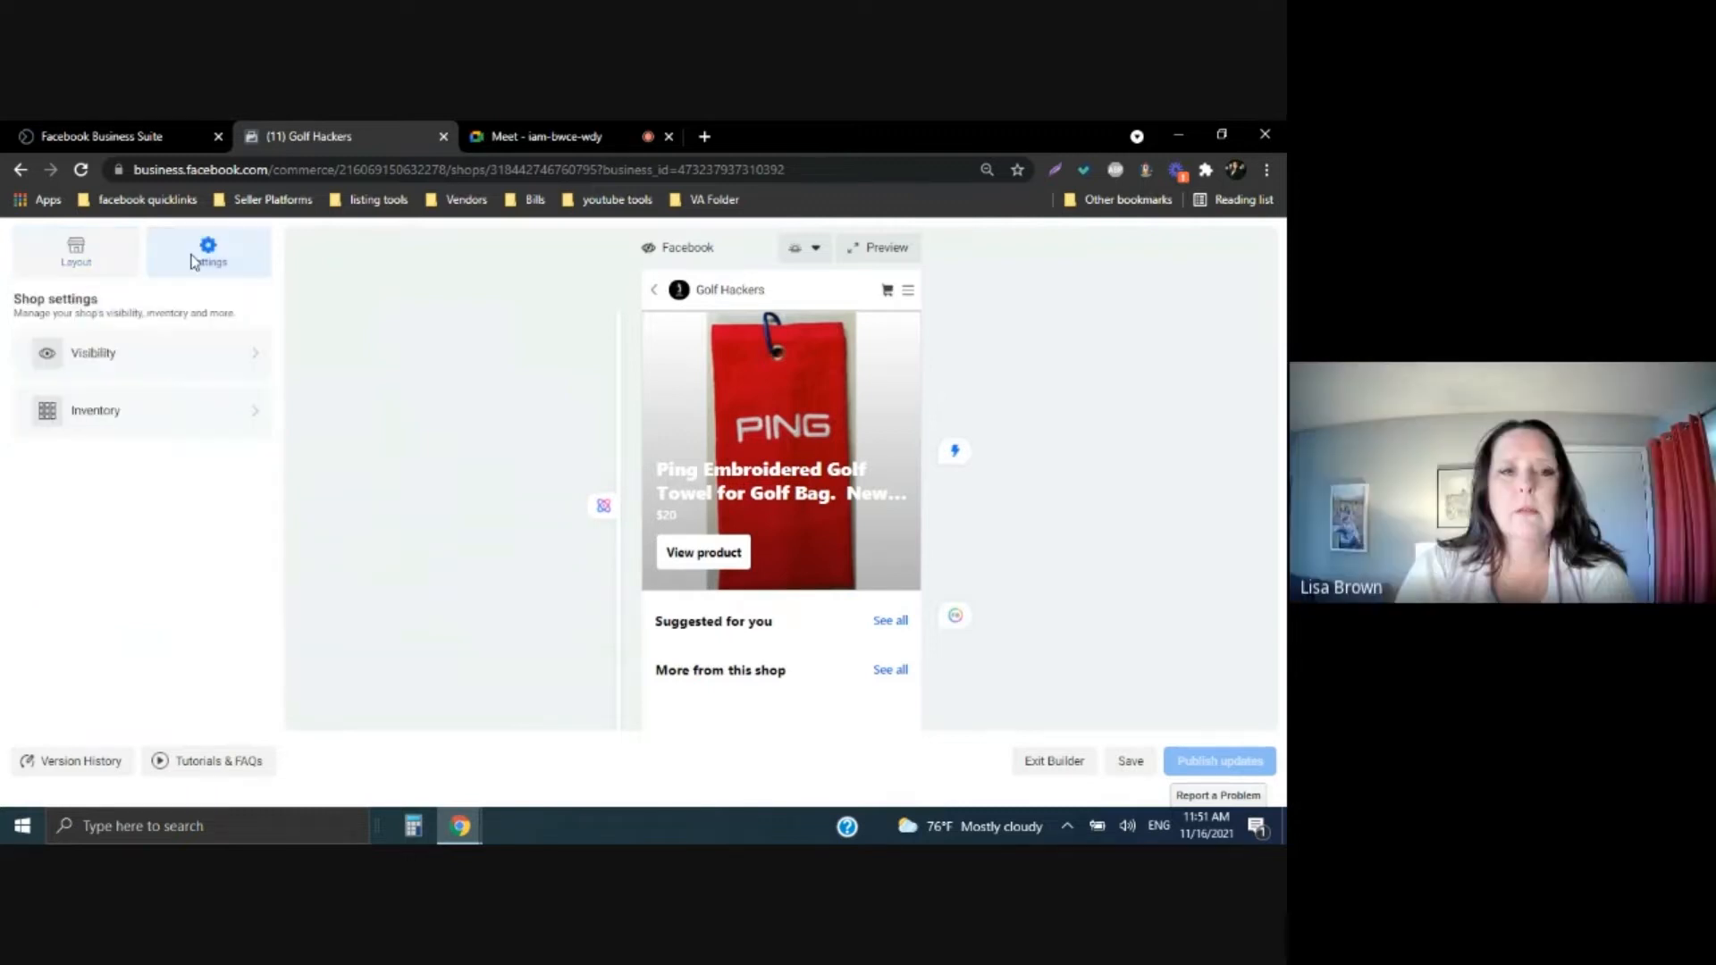
{"action": "left_click", "coordinate": [112, 355]}
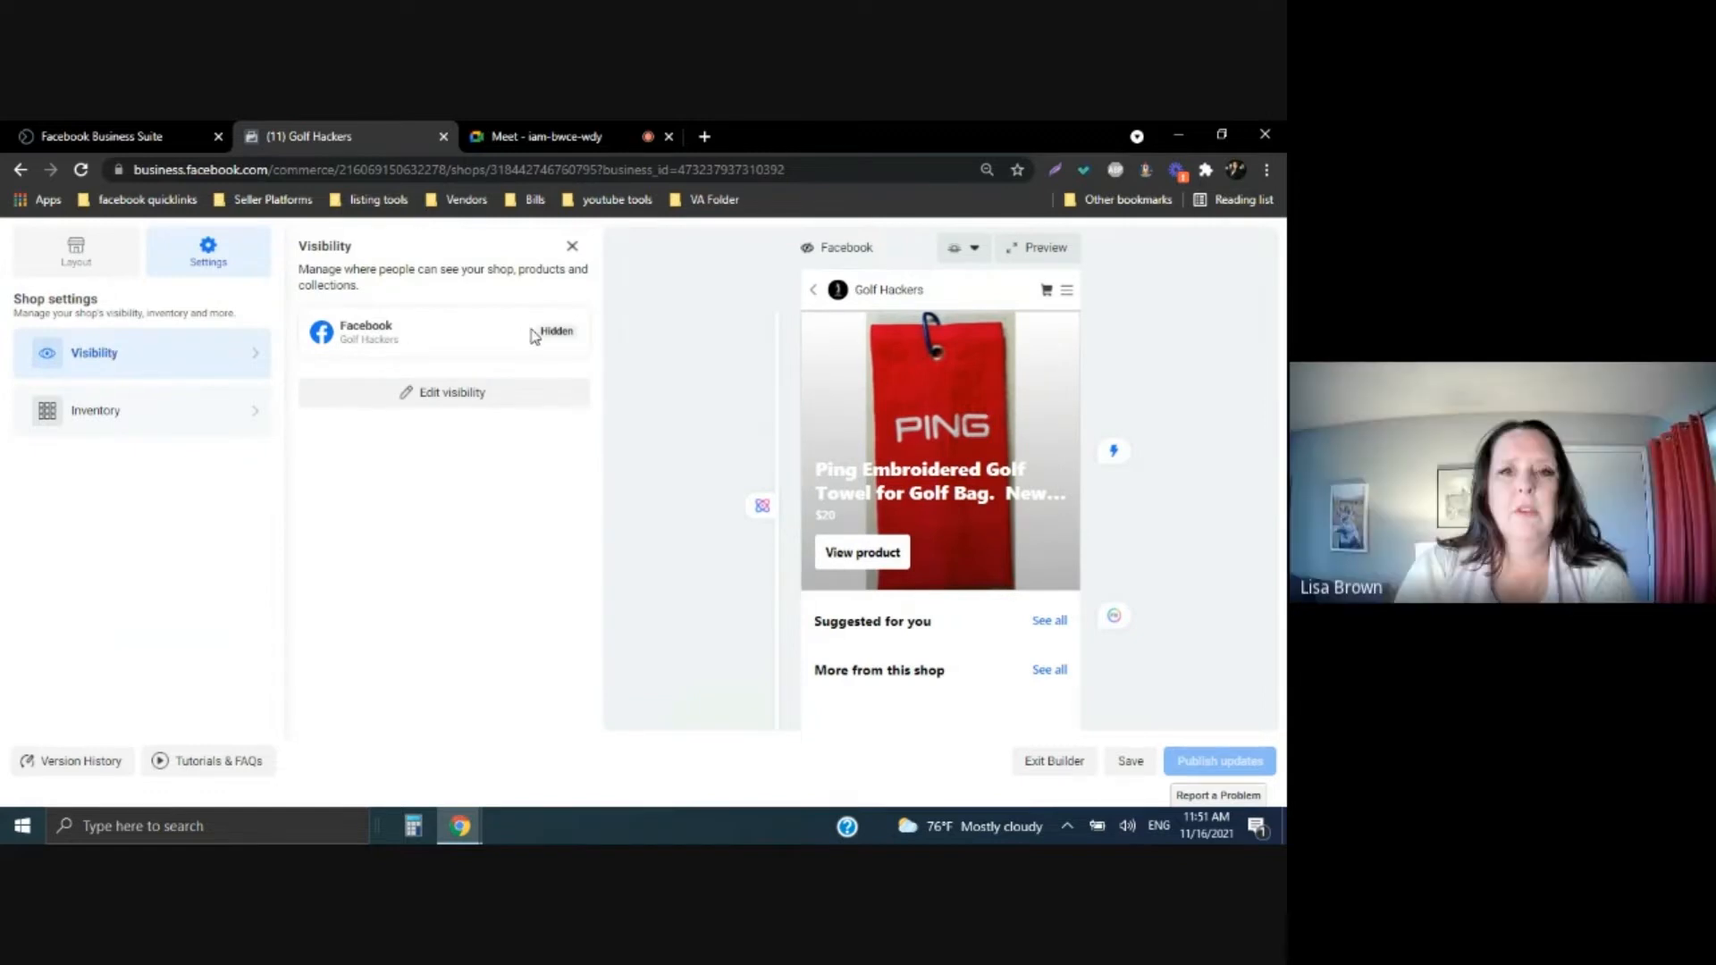
{"action": "left_click", "coordinate": [494, 401]}
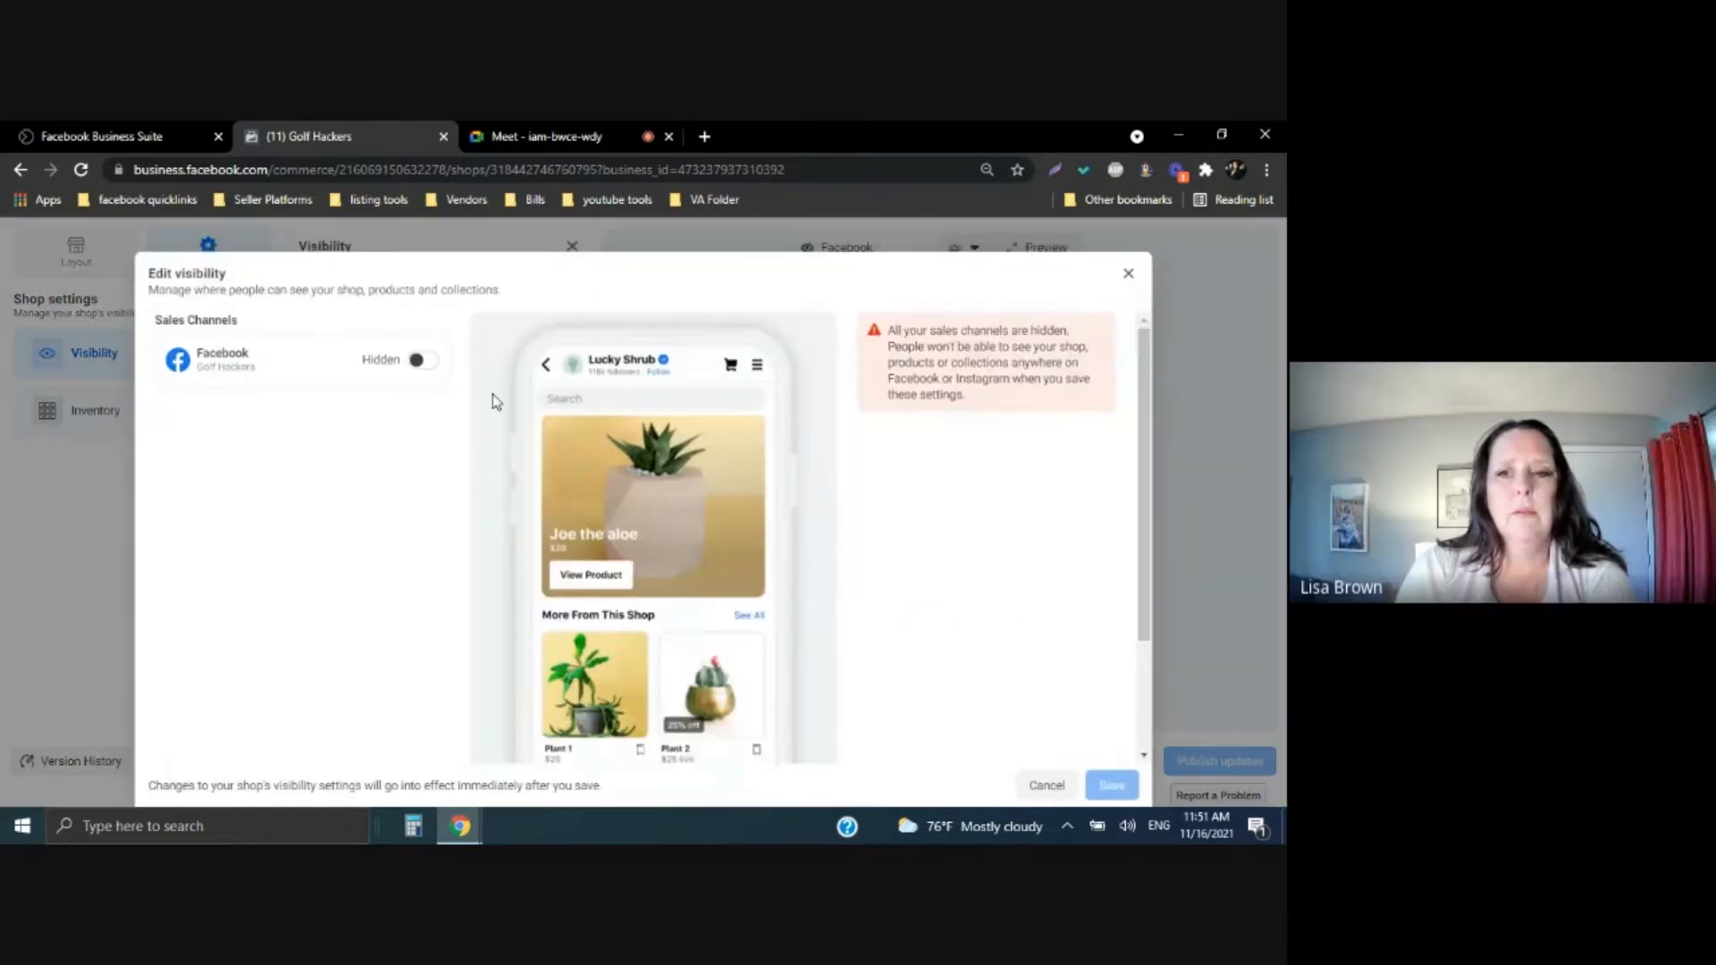
{"action": "left_click", "coordinate": [425, 360]}
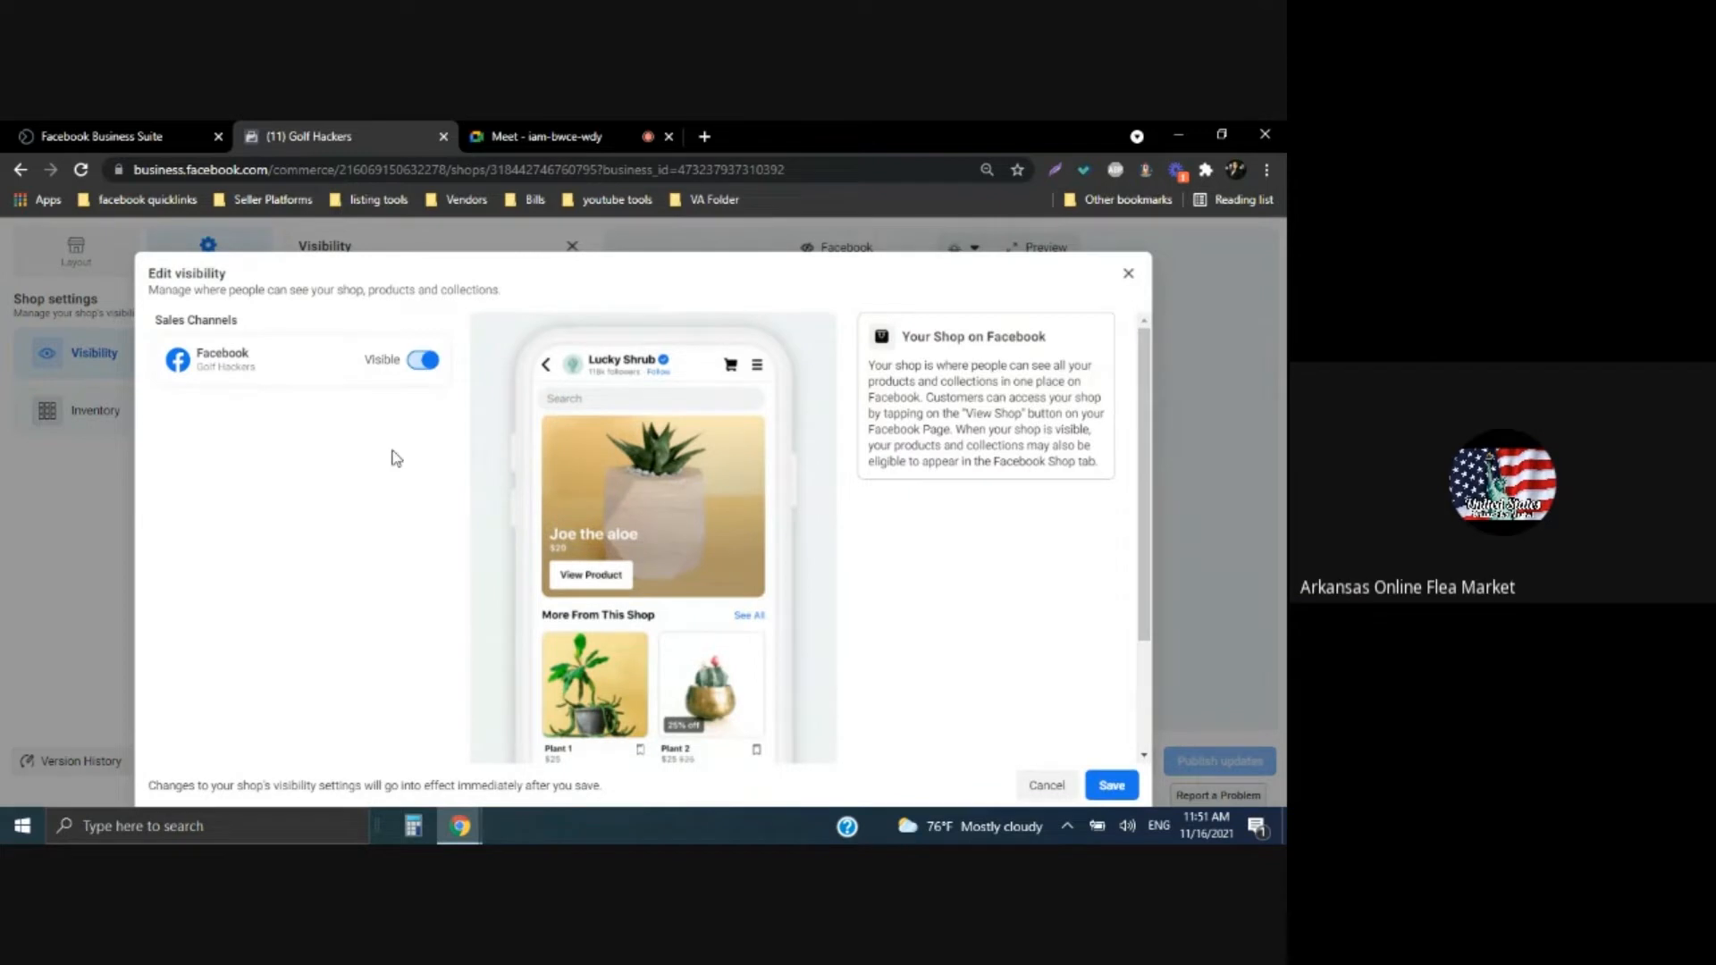
{"action": "left_click", "coordinate": [1108, 787]}
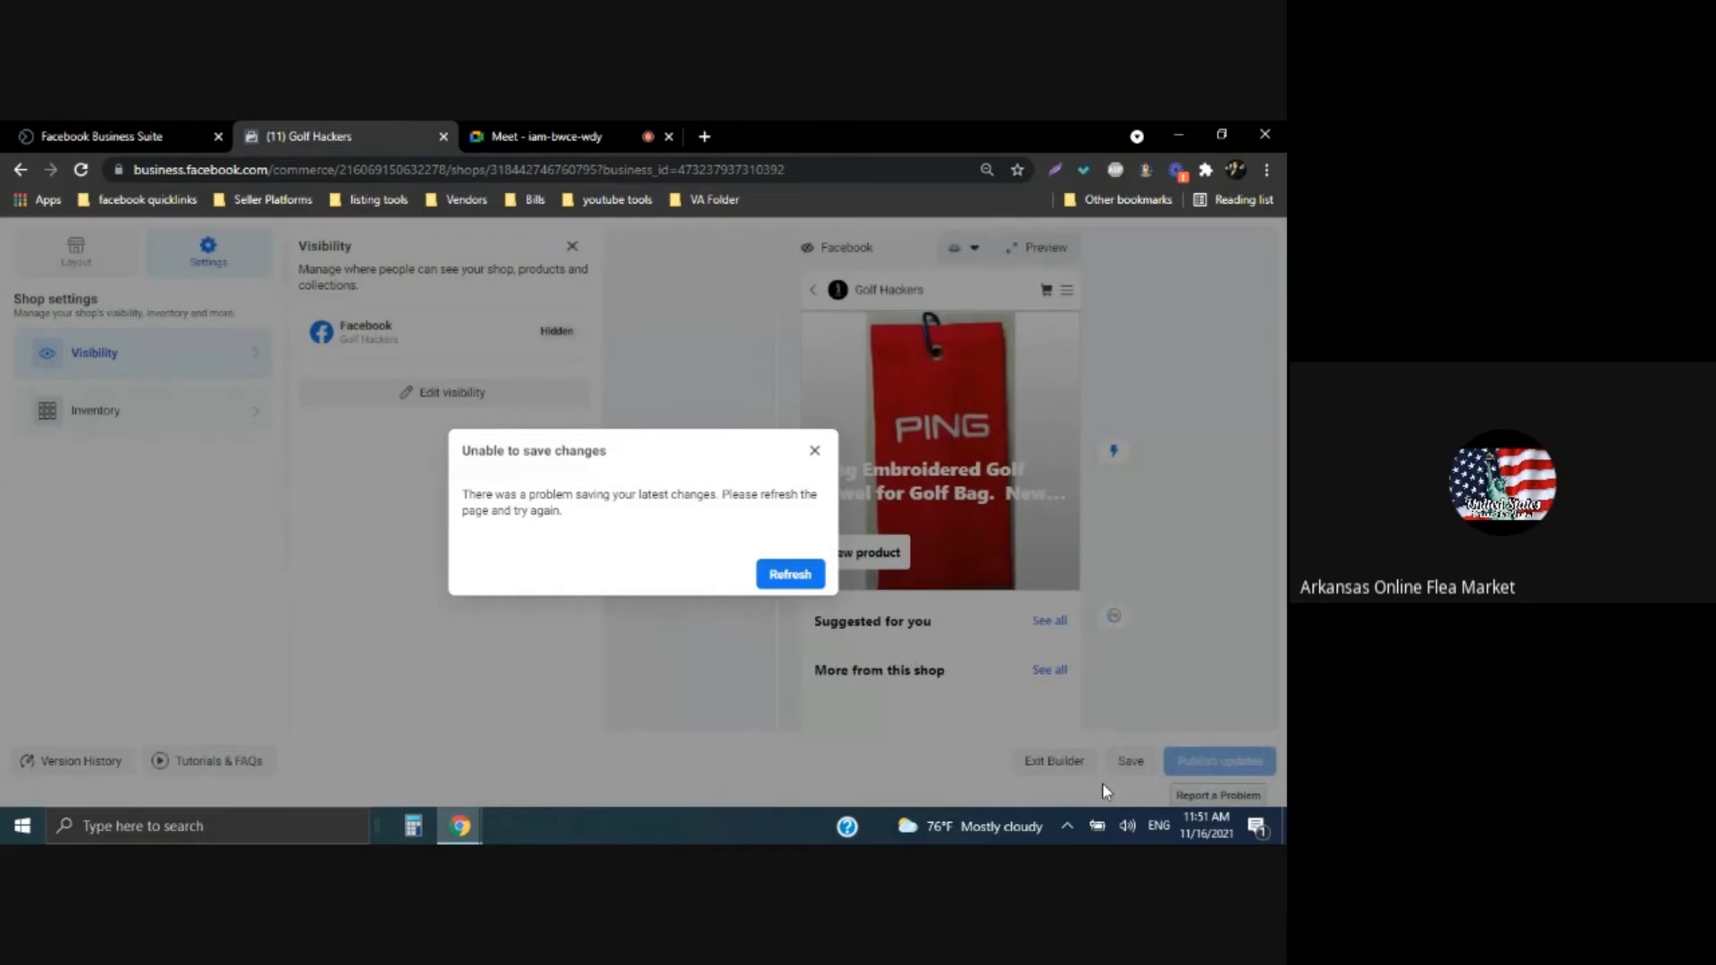
{"action": "left_click", "coordinate": [795, 575]}
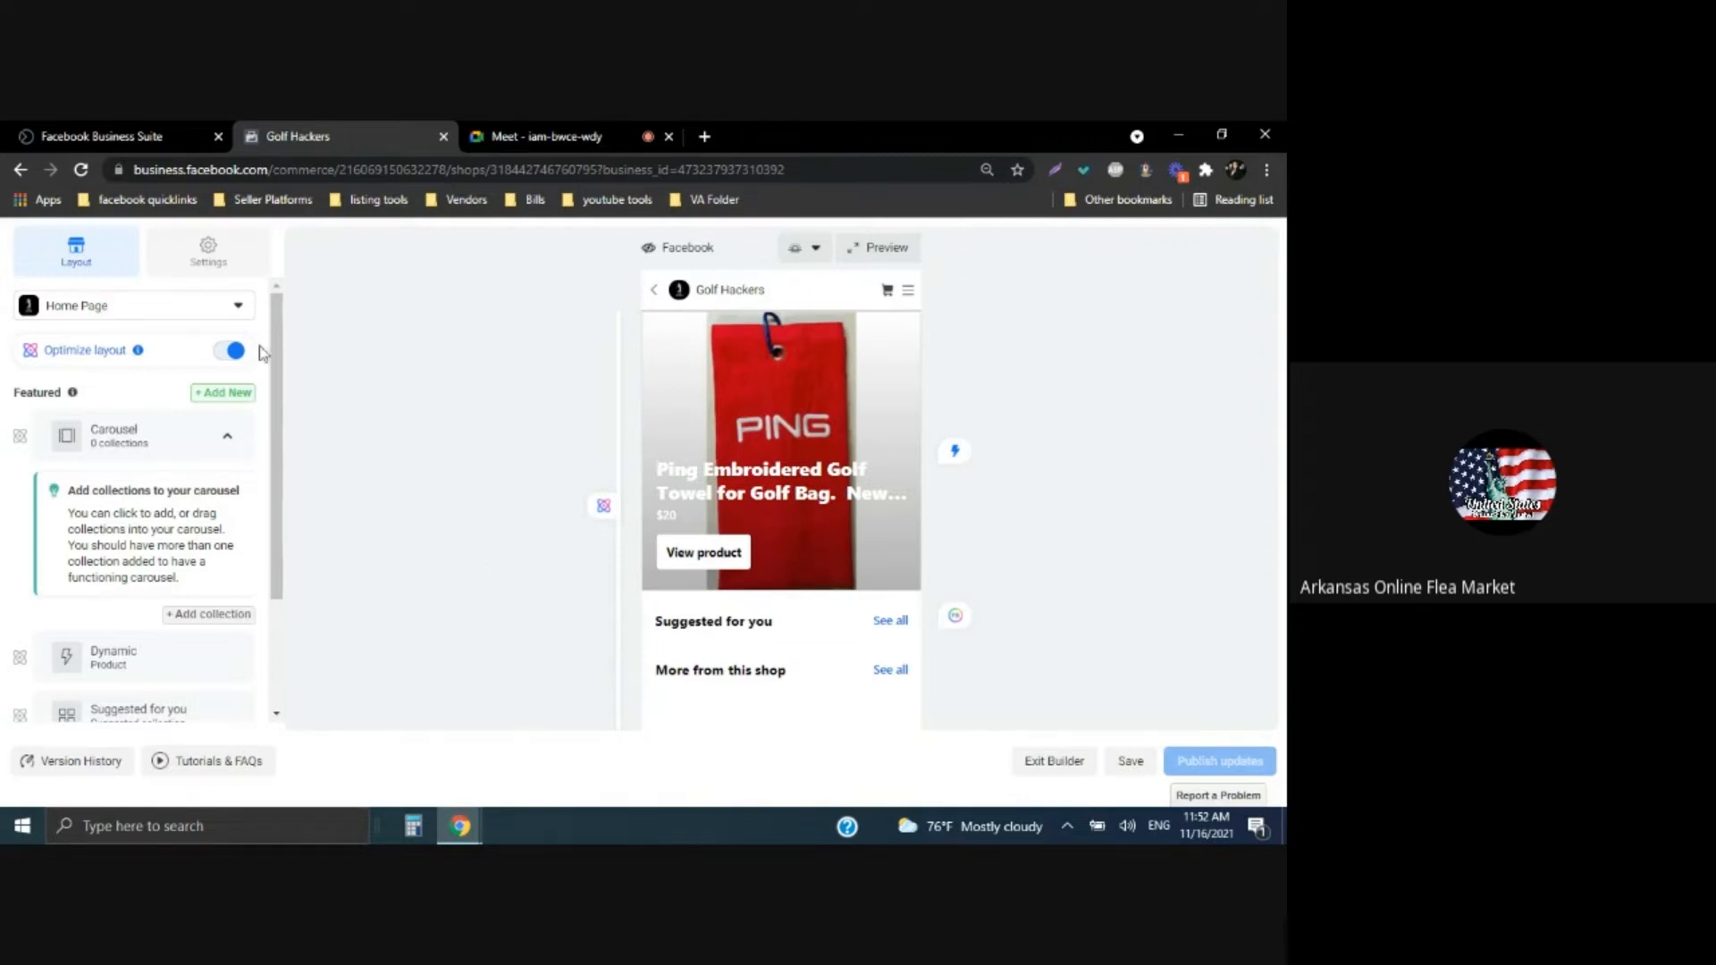
Leave the shop builder for the Commerce Manager overview and review the shop's publishing stages, required actions and announcements
{"action": "left_click", "coordinate": [28, 172]}
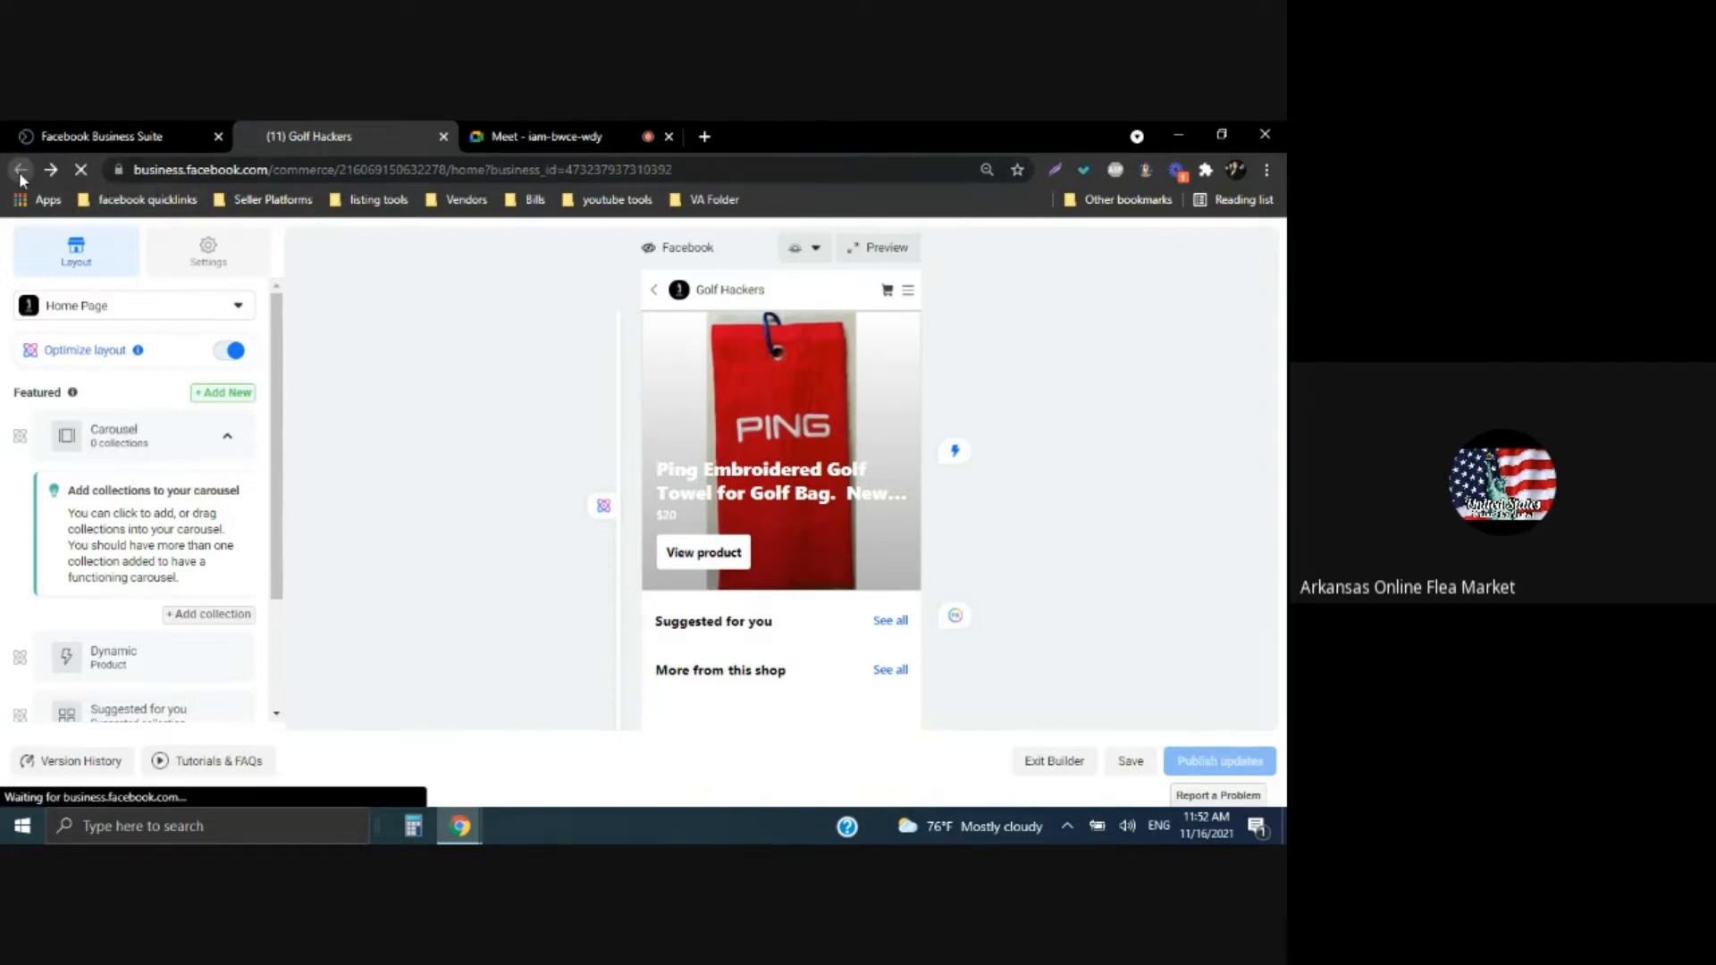
{"action": "scroll", "coordinate": [351, 612], "scroll_direction": "down", "scroll_amount": 1}
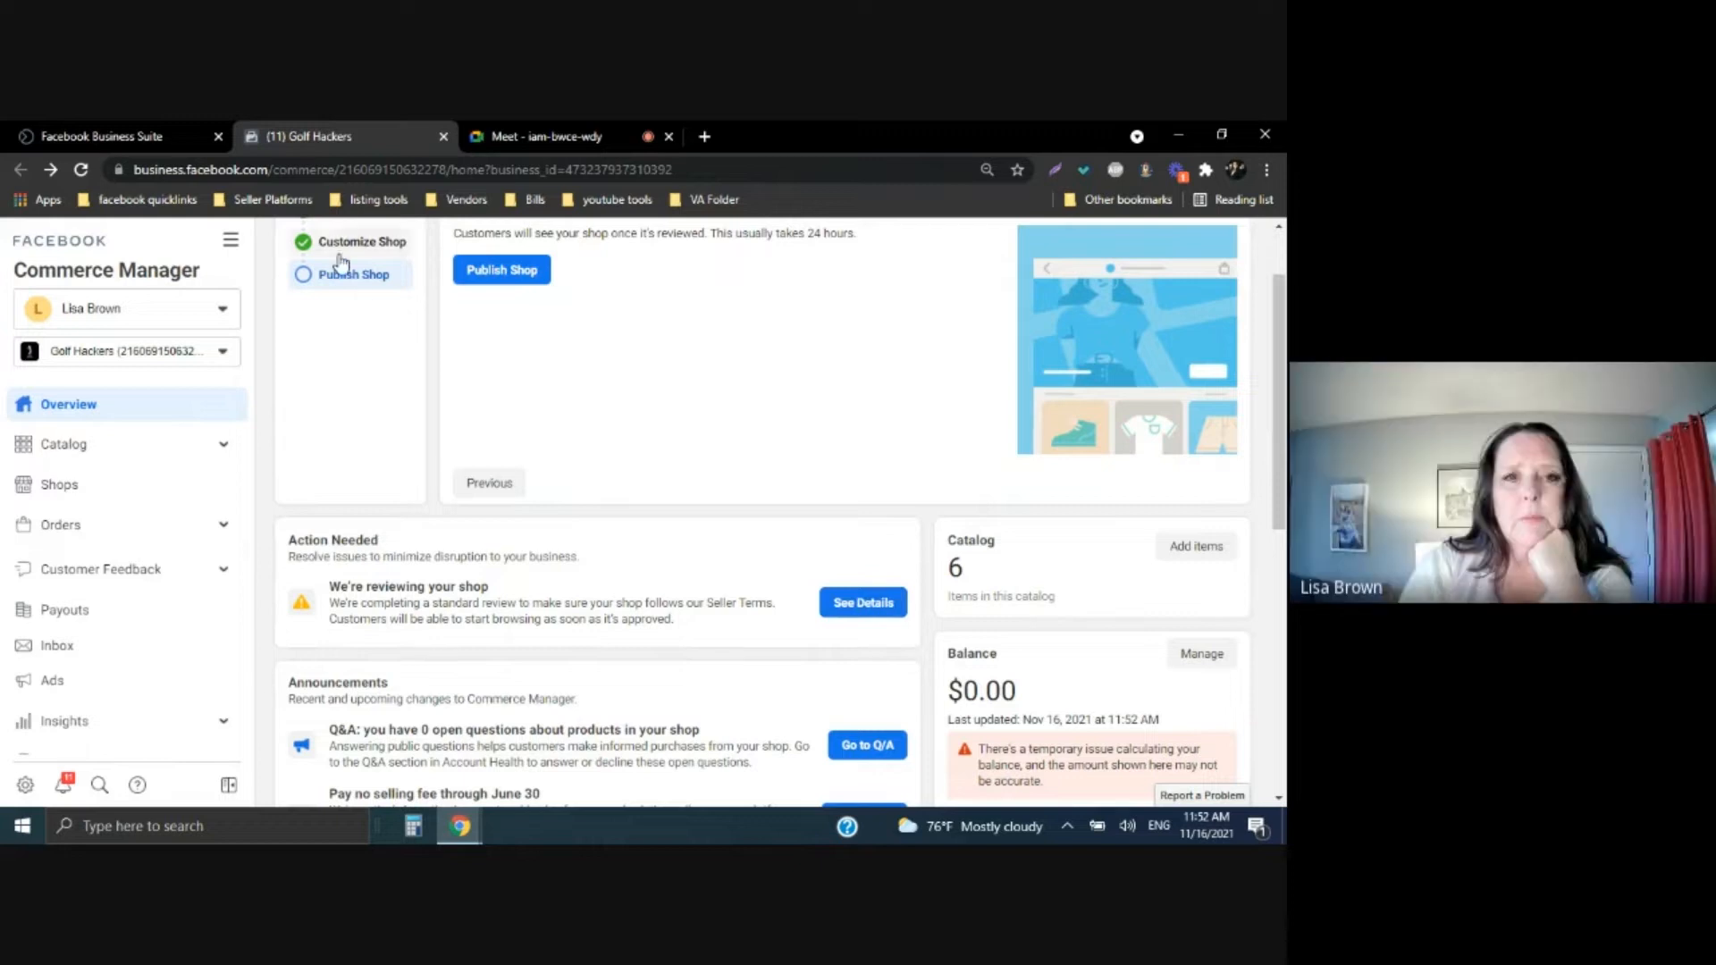
{"action": "scroll", "coordinate": [605, 414], "scroll_direction": "up", "scroll_amount": 1}
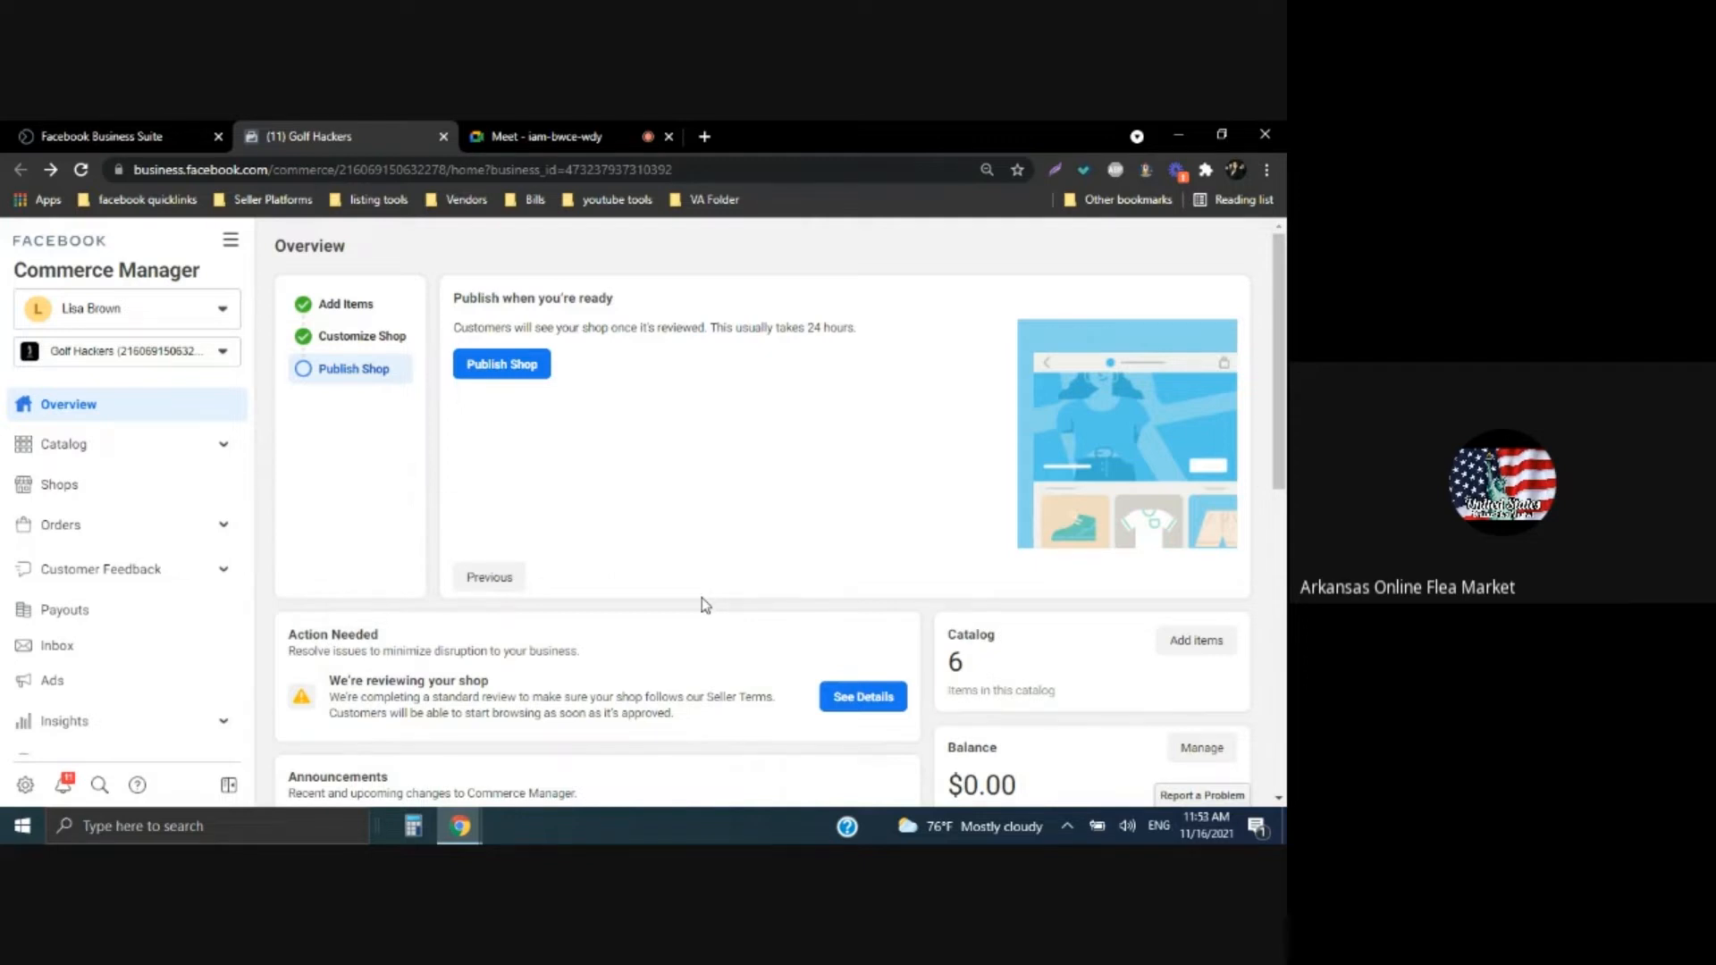
{"action": "scroll", "coordinate": [134, 500], "scroll_direction": "down", "scroll_amount": 2}
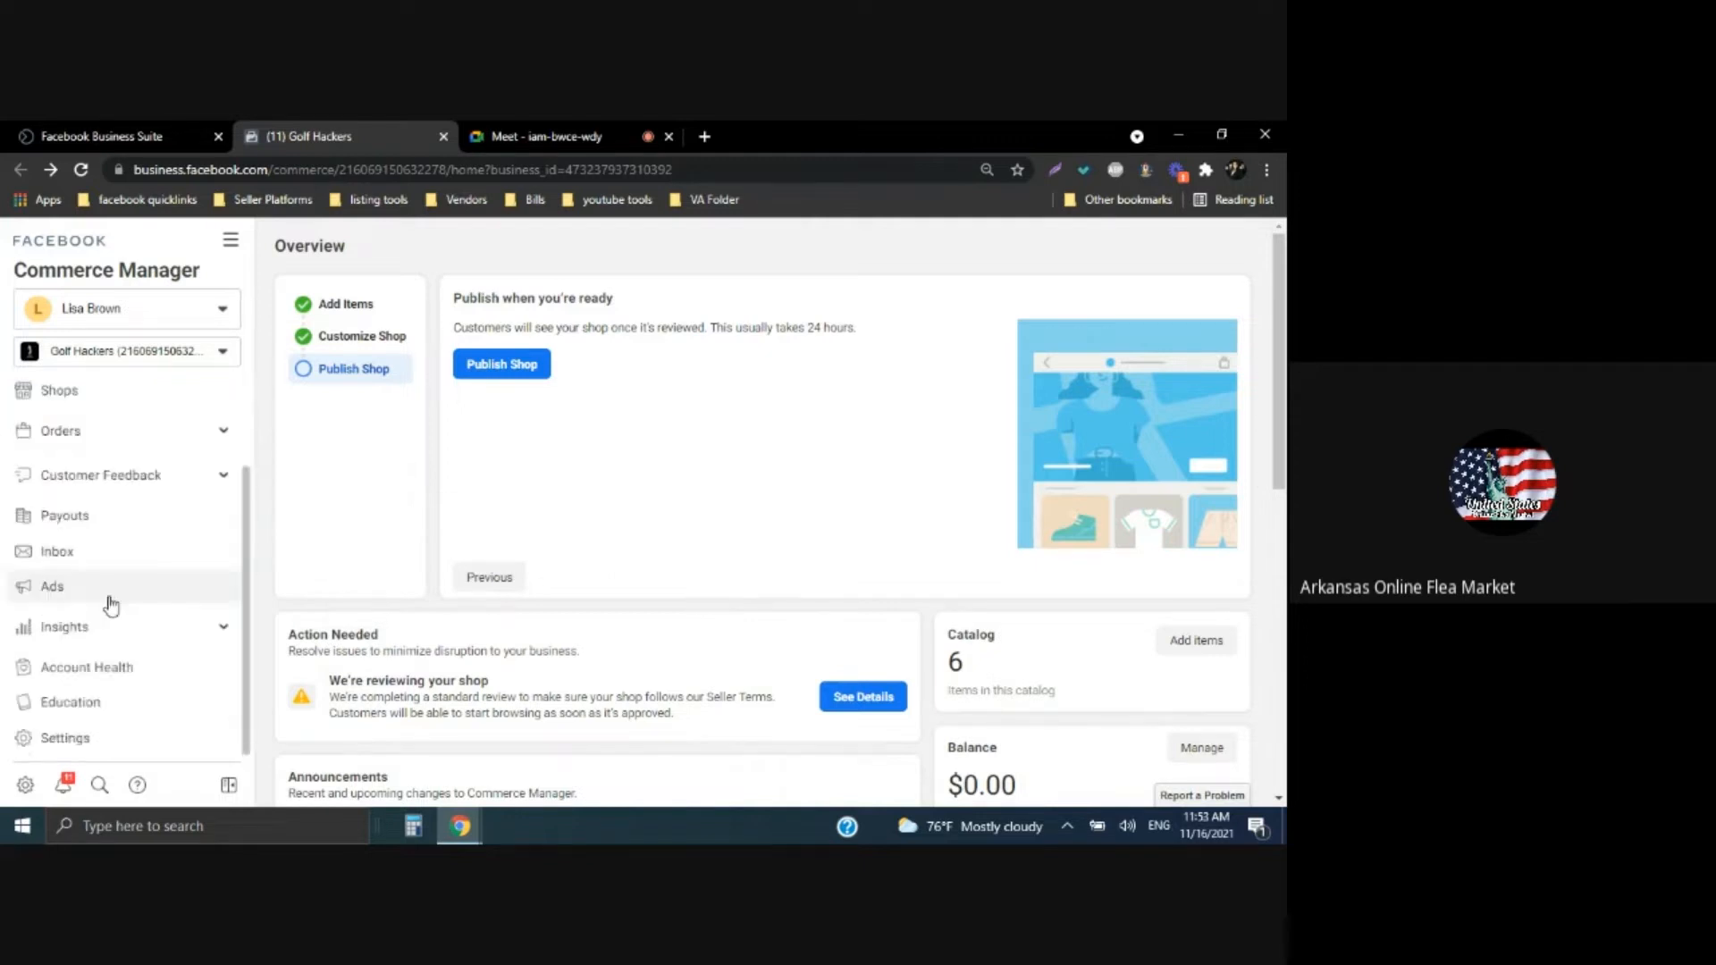
Open the commerce account settings and check the General, Localization and Catalog sections
{"action": "left_click", "coordinate": [67, 738]}
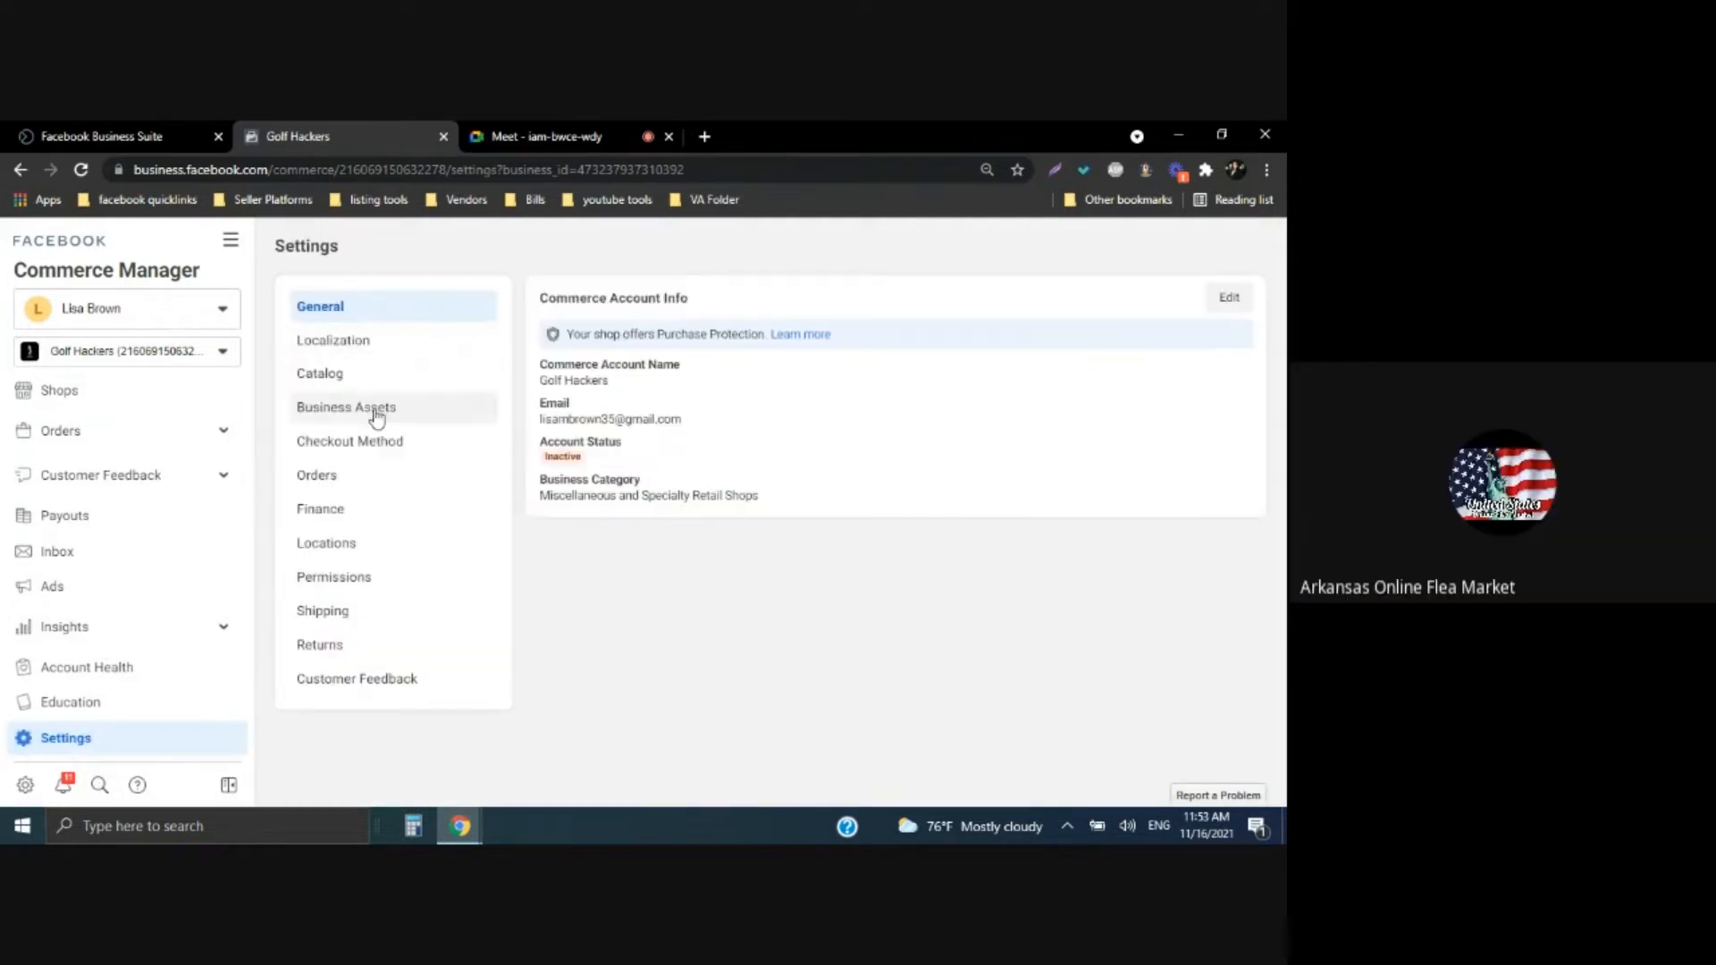
{"action": "left_click", "coordinate": [327, 350]}
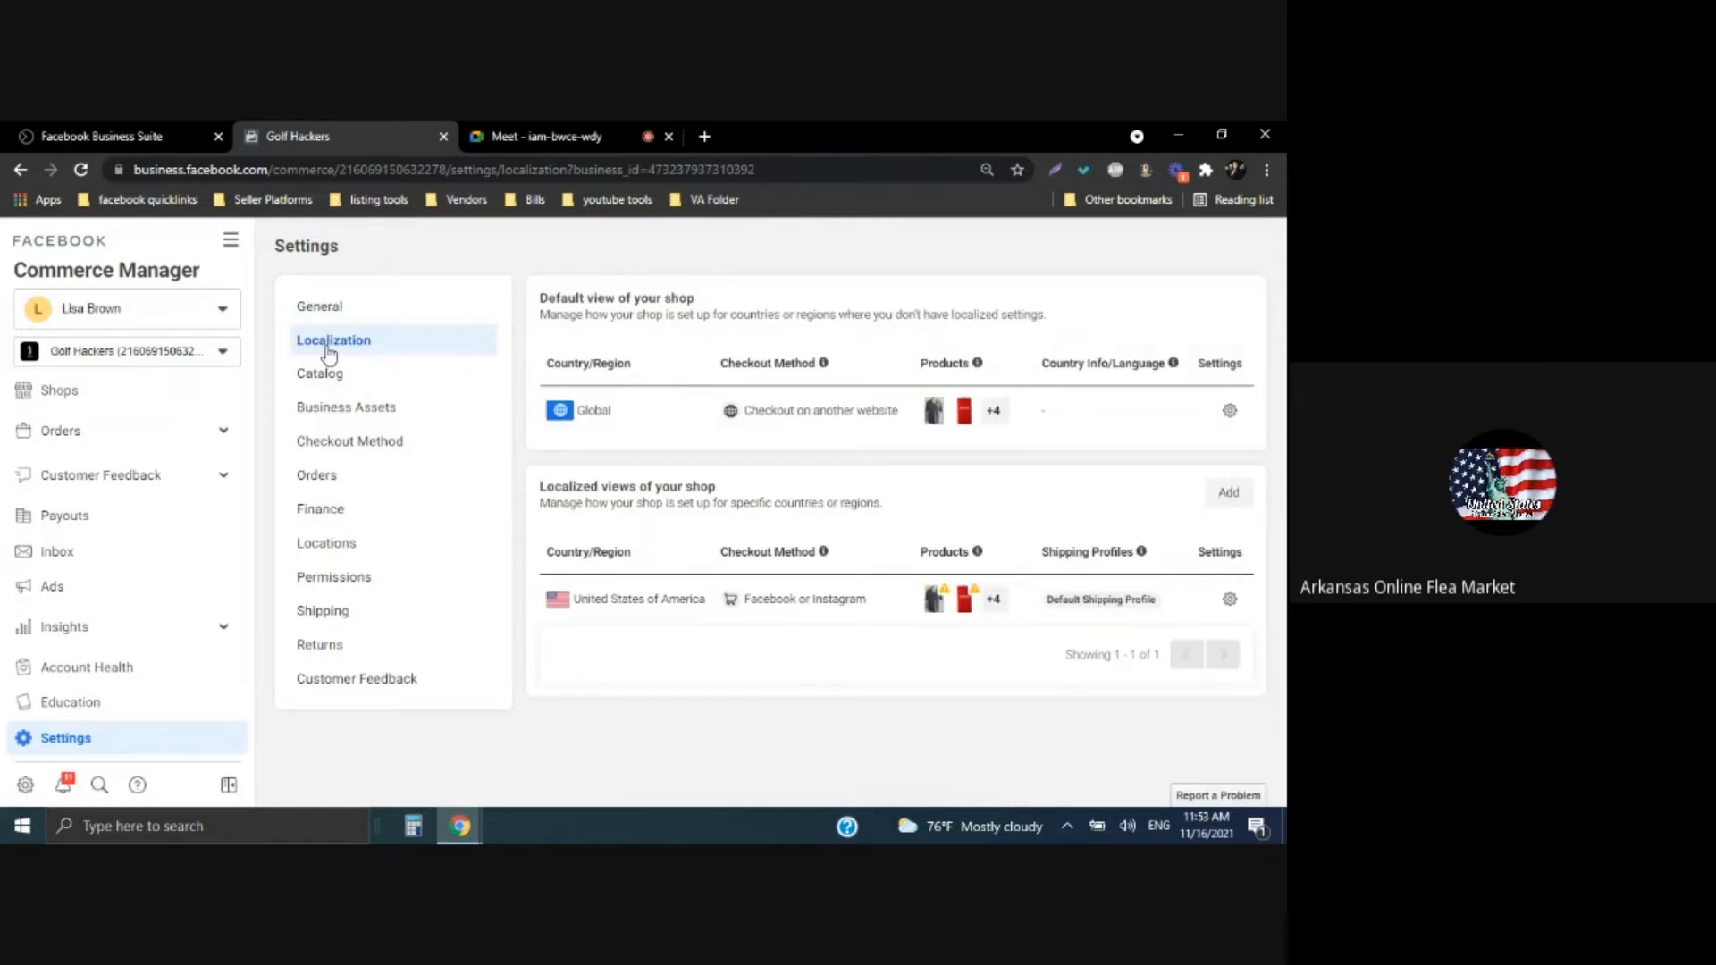
{"action": "left_click", "coordinate": [322, 375]}
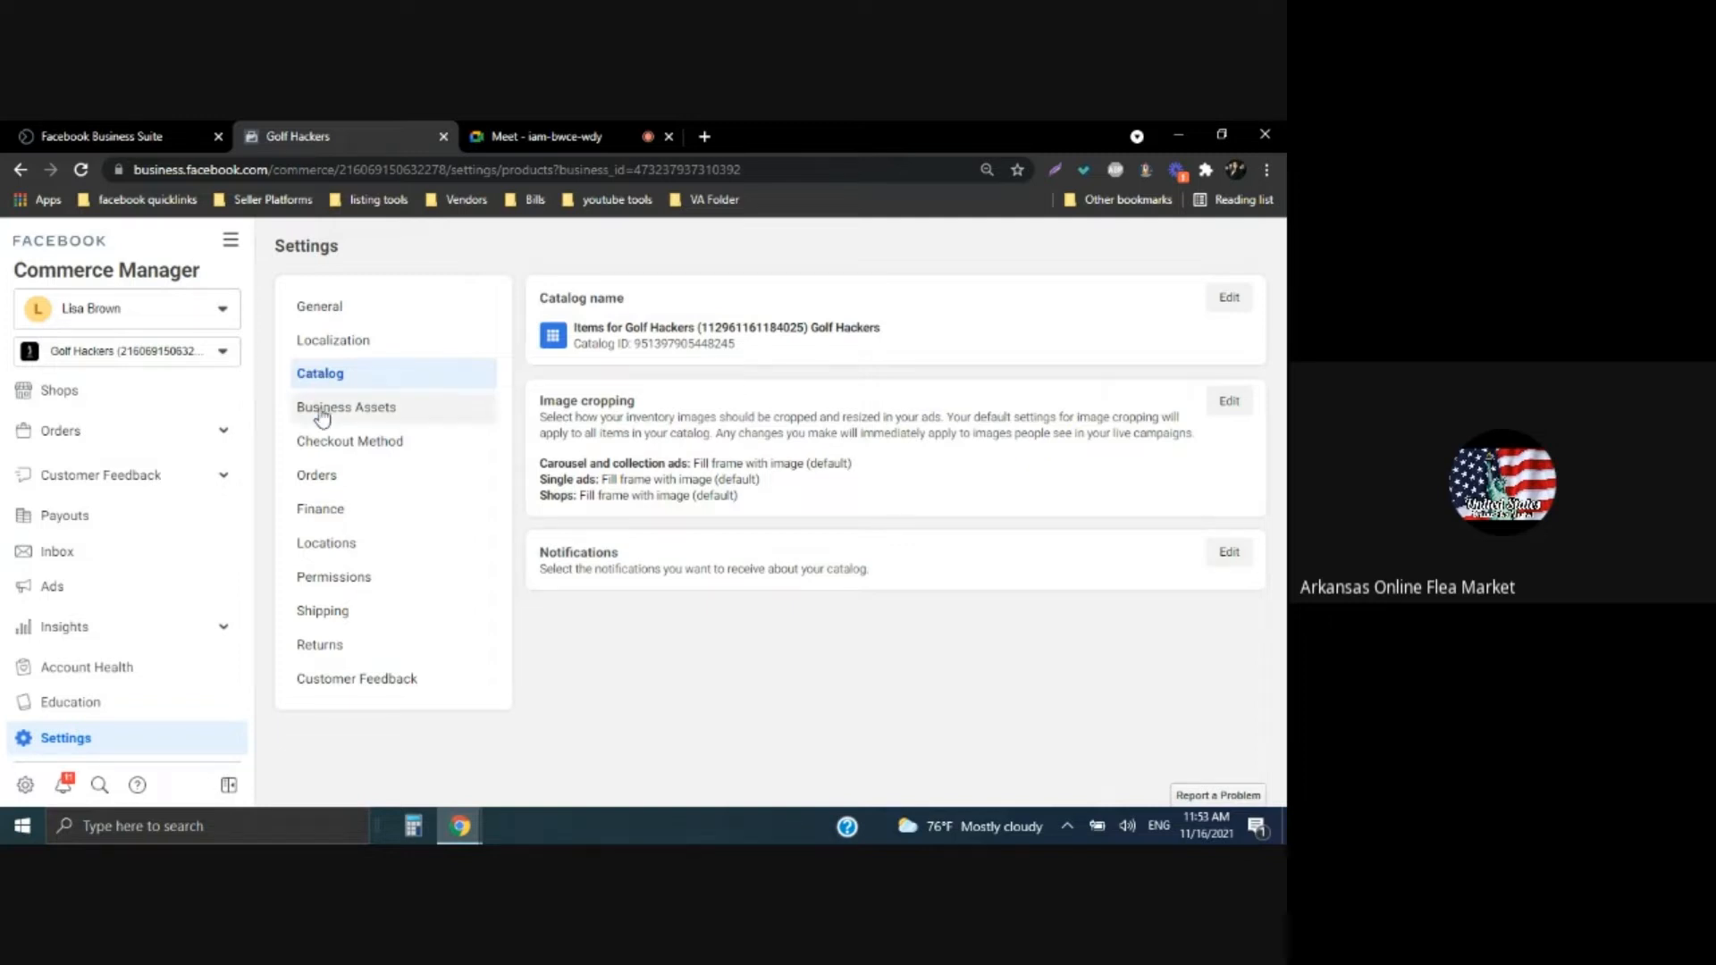
Enable Marketplace as a Facebook sales channel for the Golf Hackers shop in the Business Assets settings
{"action": "left_click", "coordinate": [323, 416]}
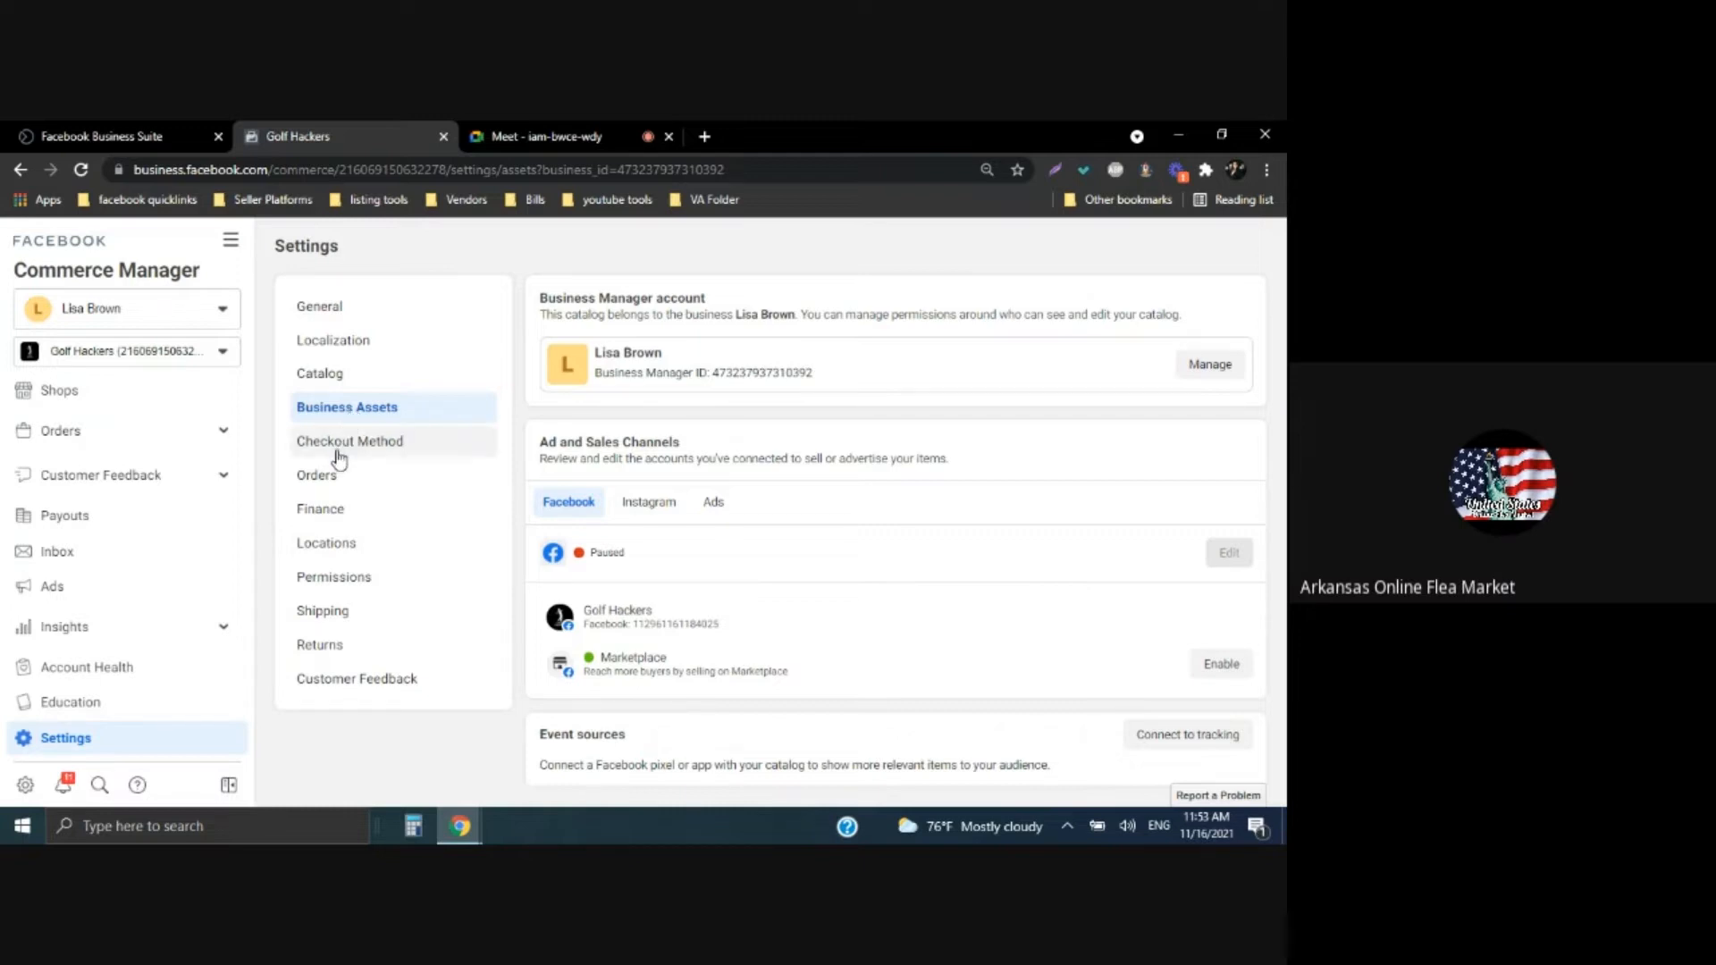
{"action": "left_click", "coordinate": [1222, 665]}
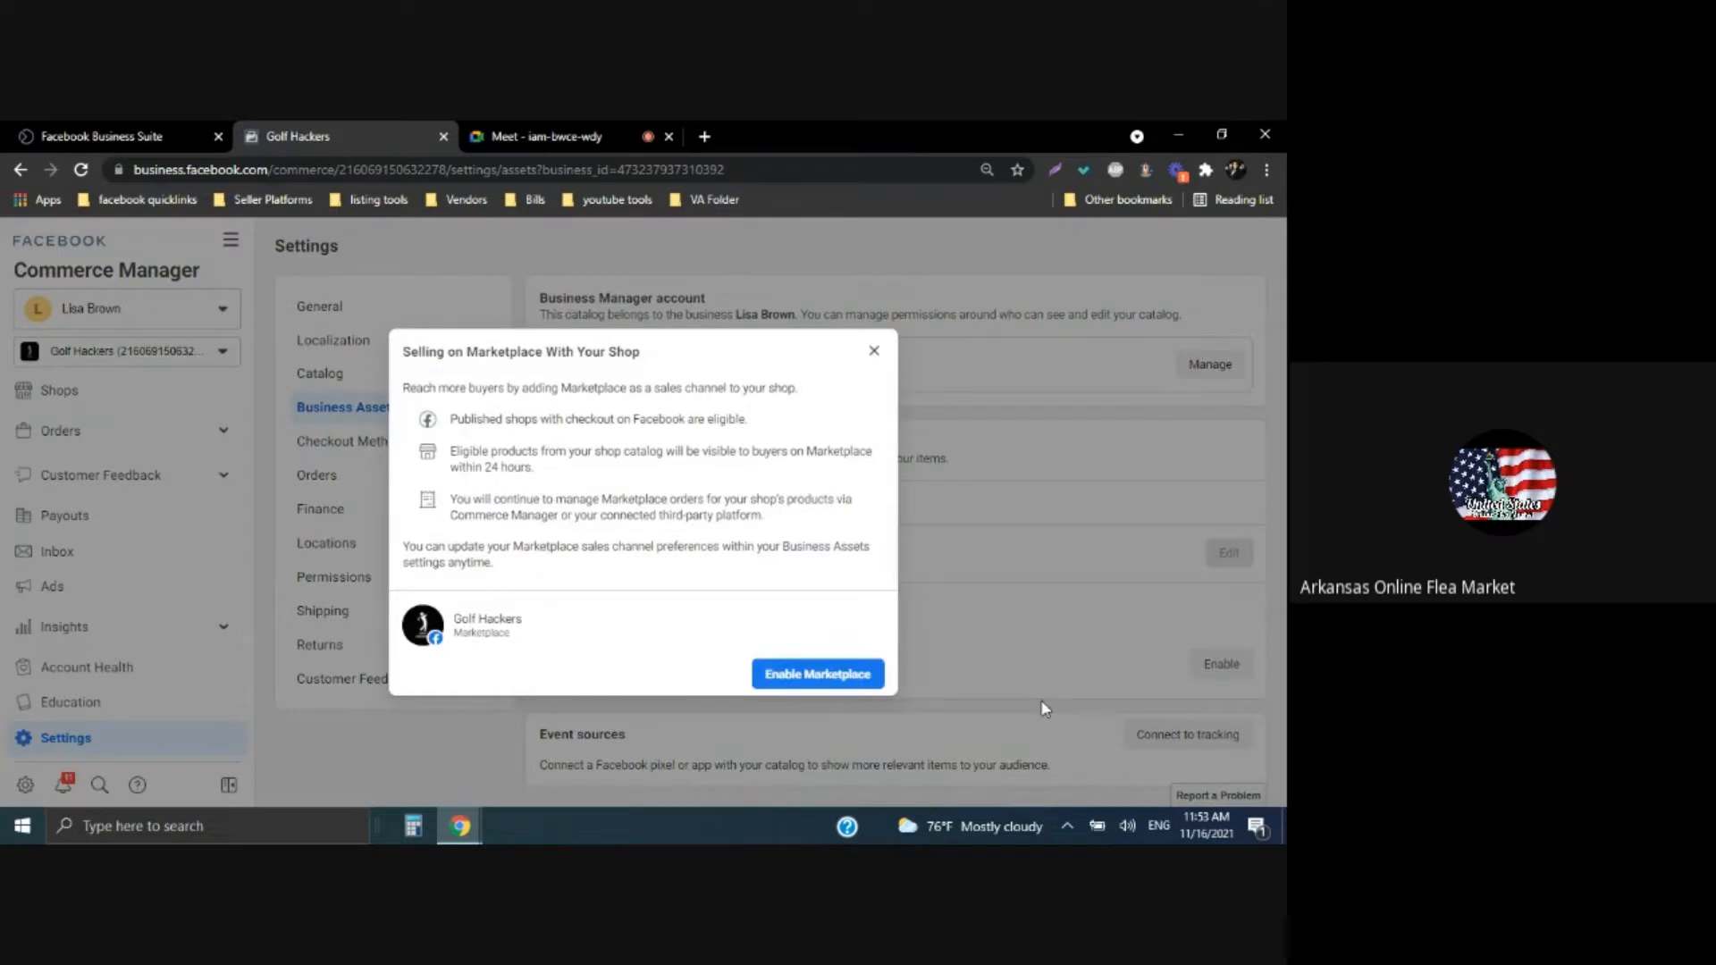
{"action": "left_click", "coordinate": [811, 675]}
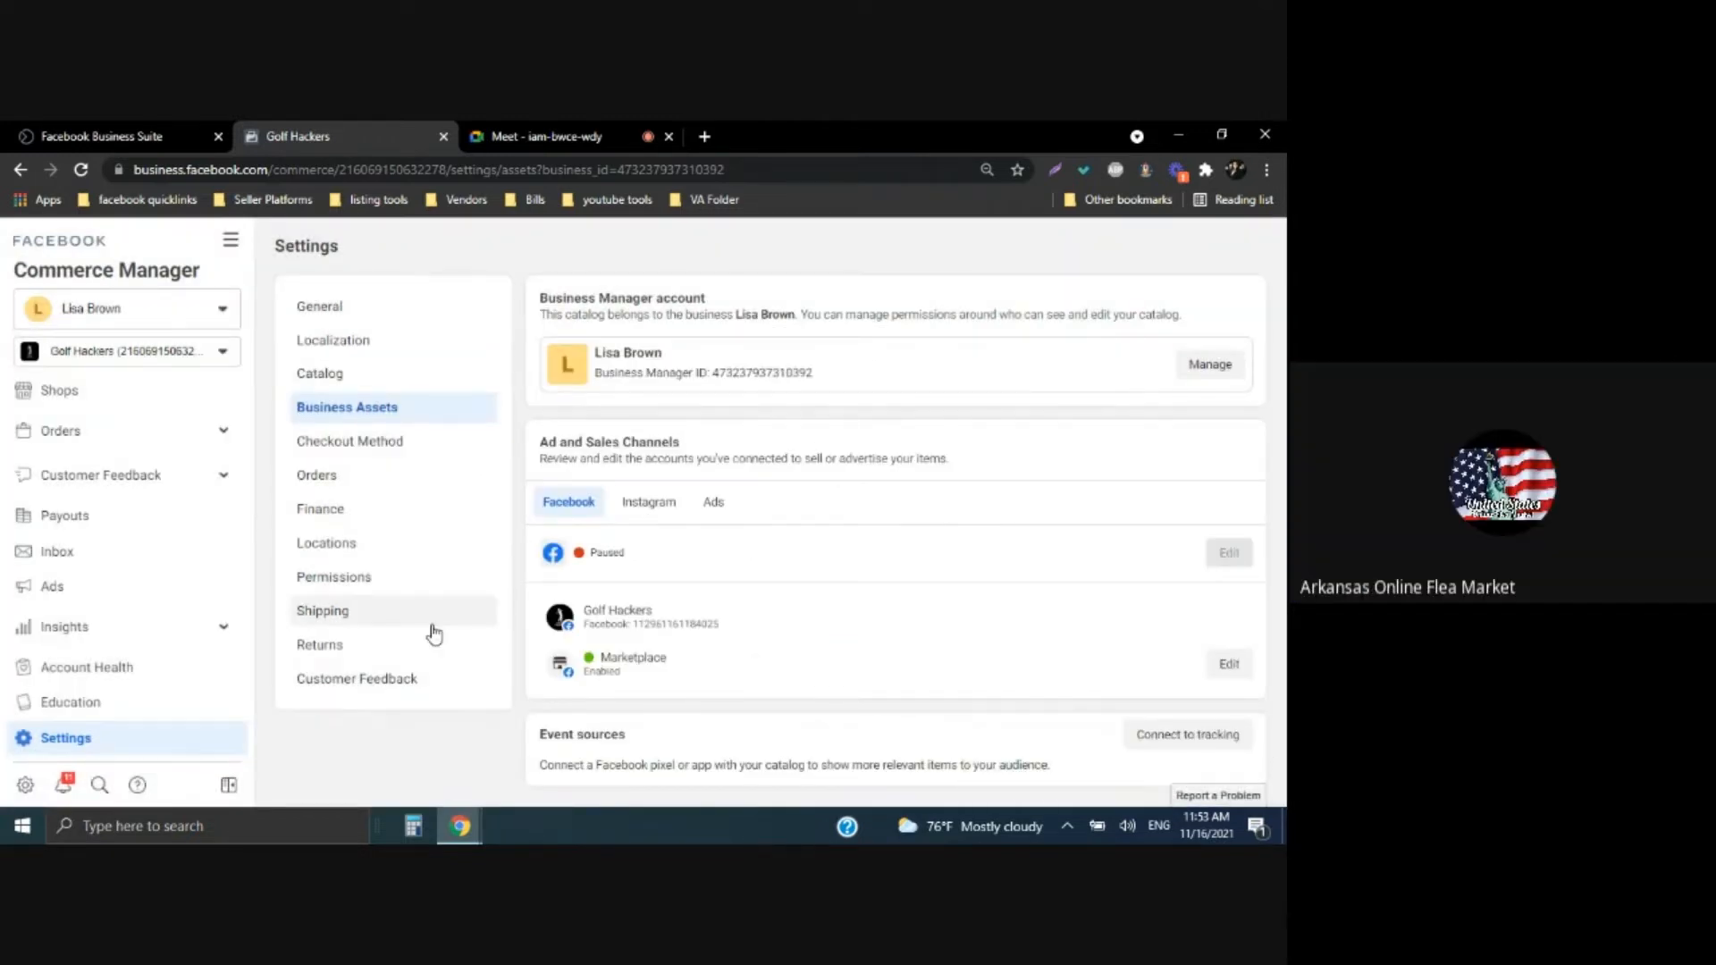
Check the Checkout Method, Orders, Finance and Locations settings of the commerce account, and return to Finance
{"action": "left_click", "coordinate": [322, 441]}
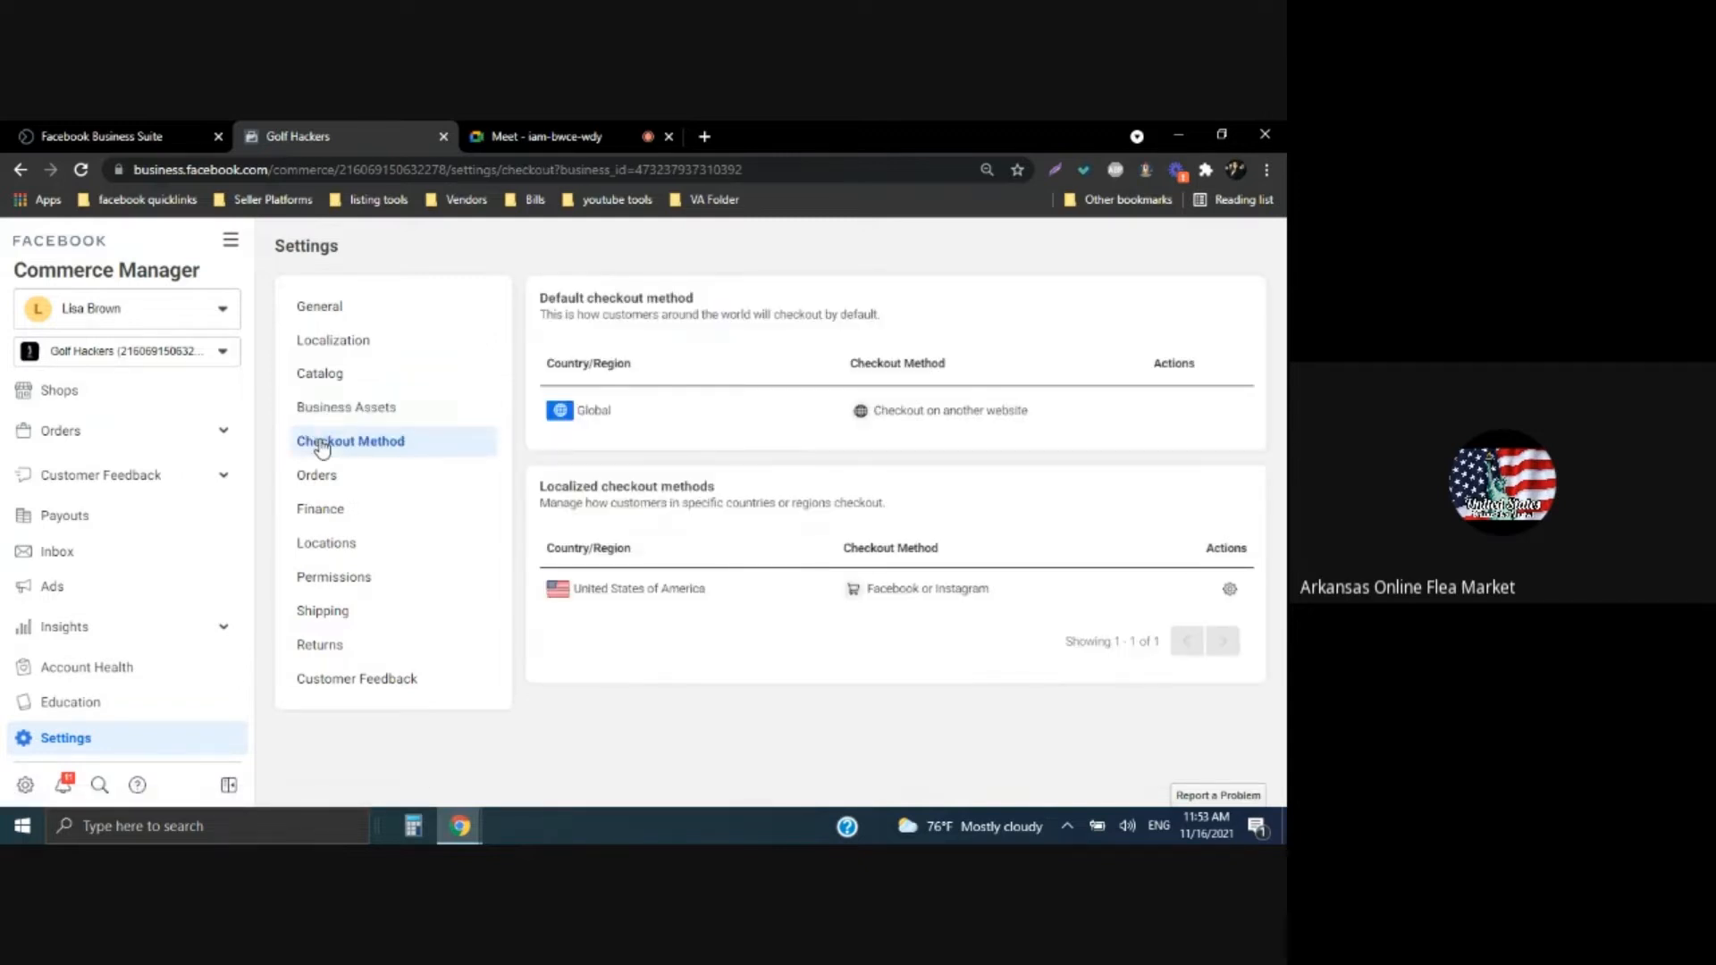
{"action": "left_click", "coordinate": [313, 479]}
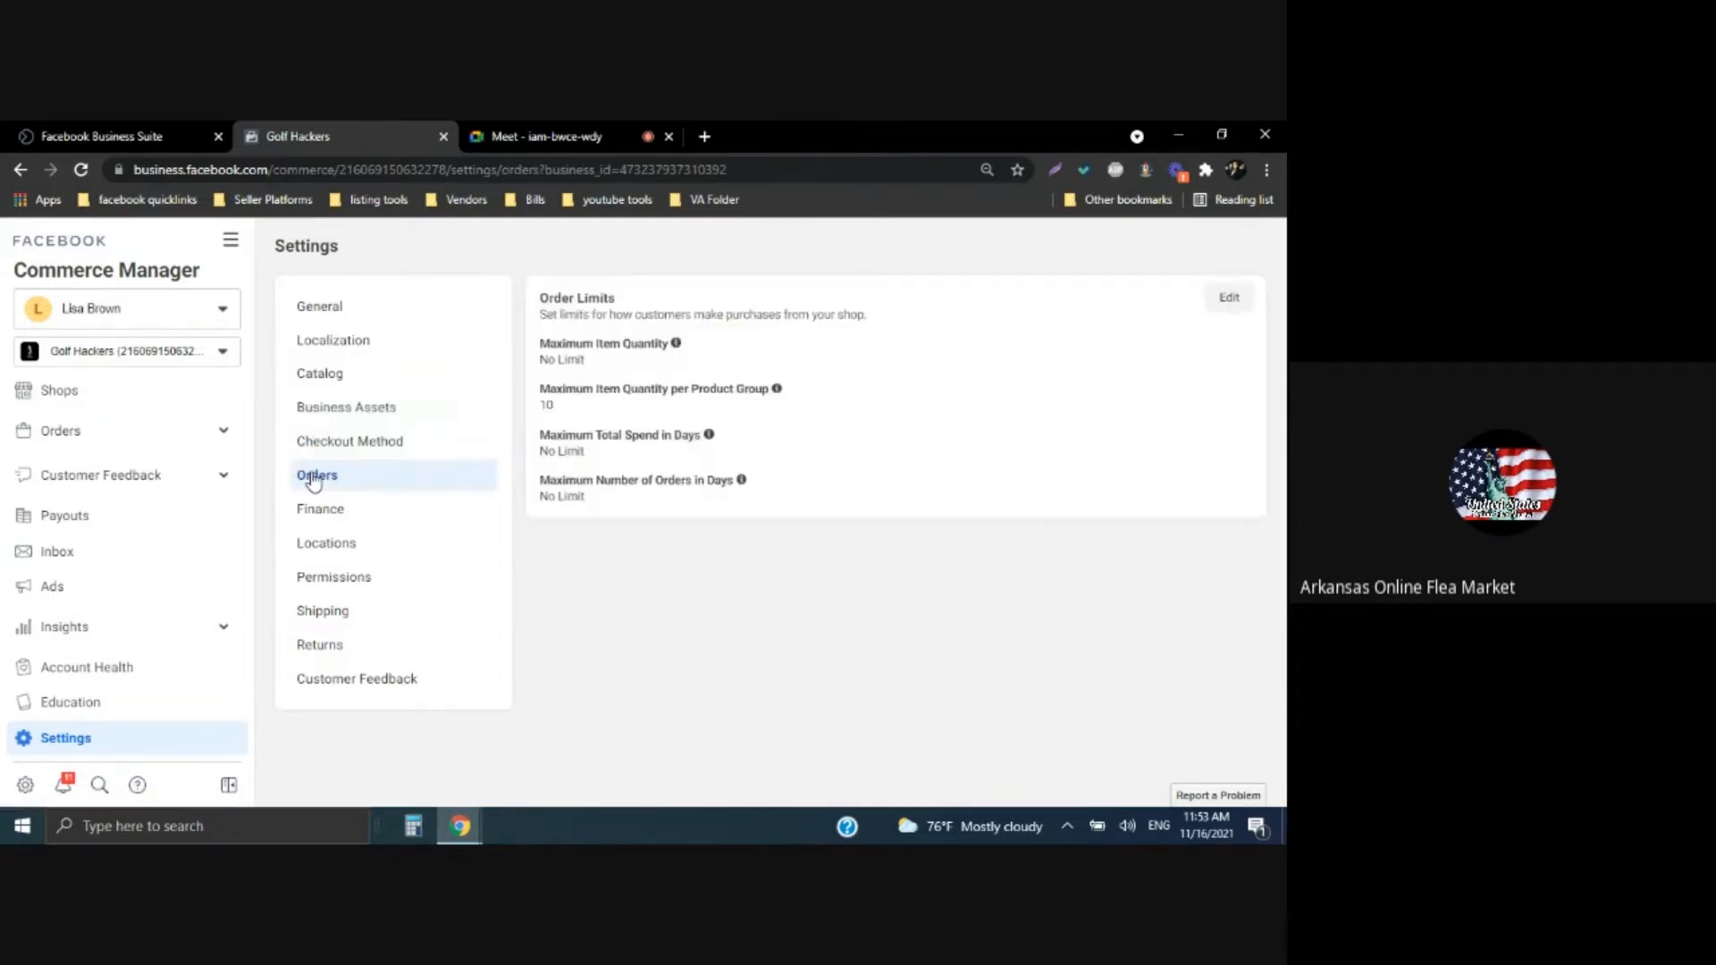
{"action": "left_click", "coordinate": [302, 511]}
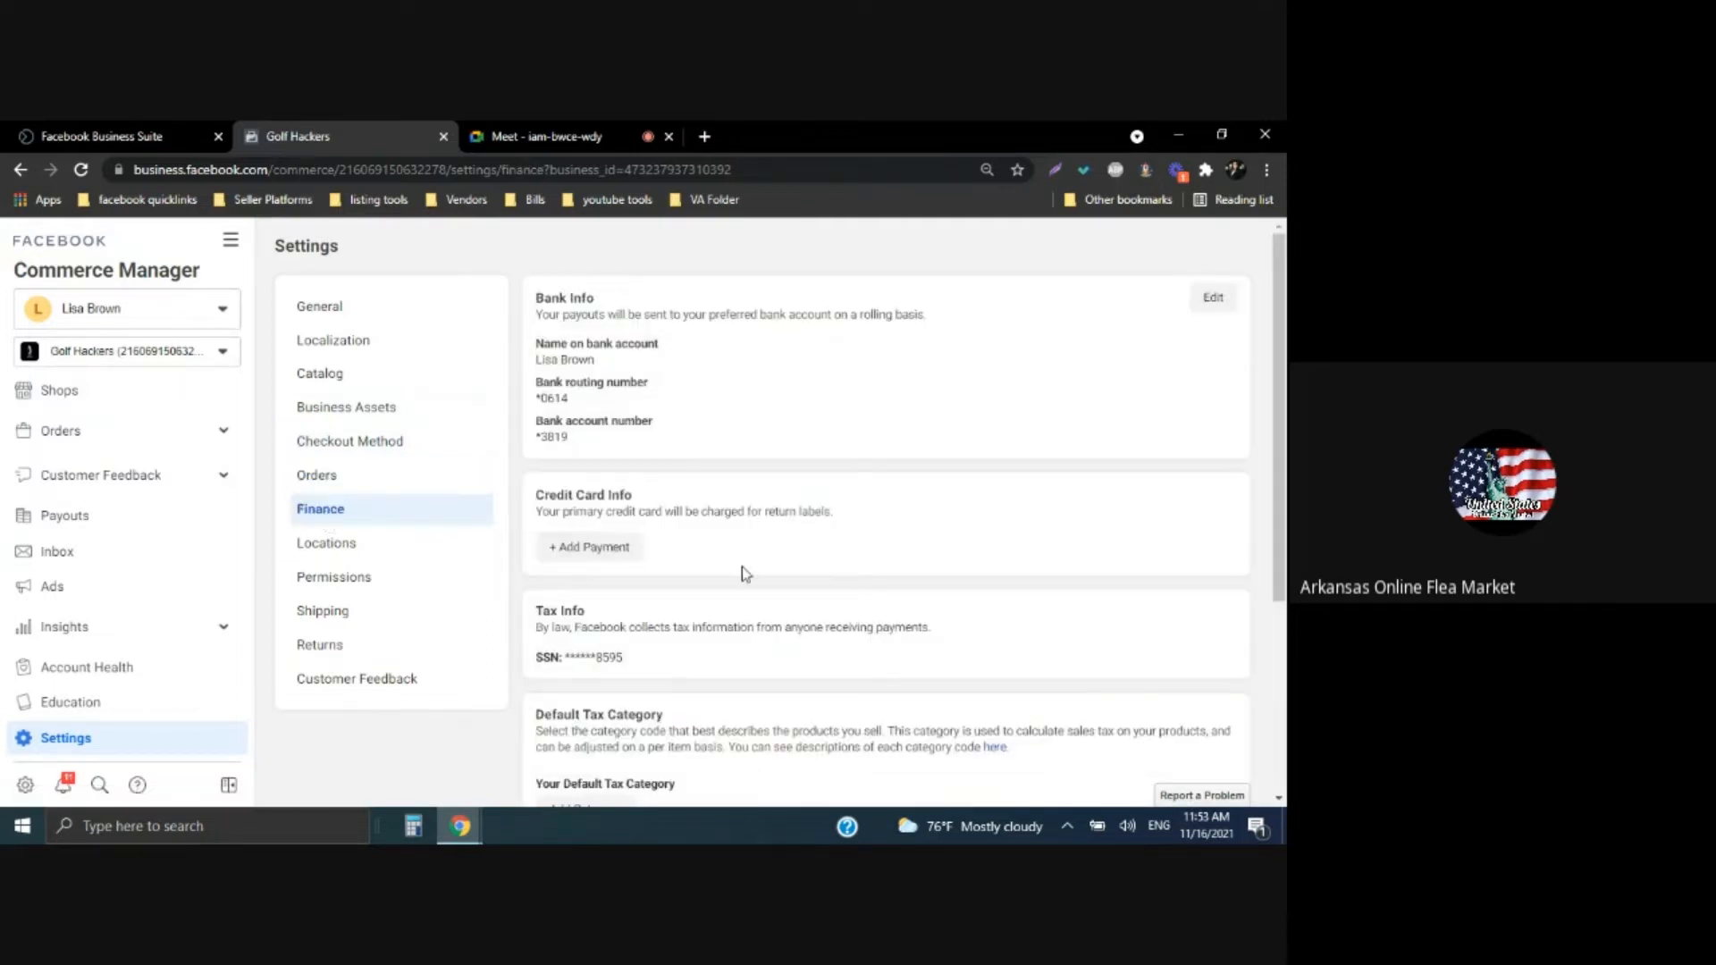
{"action": "scroll", "coordinate": [833, 611], "scroll_direction": "down", "scroll_amount": 4}
{"action": "scroll", "coordinate": [835, 614], "scroll_direction": "up", "scroll_amount": 4}
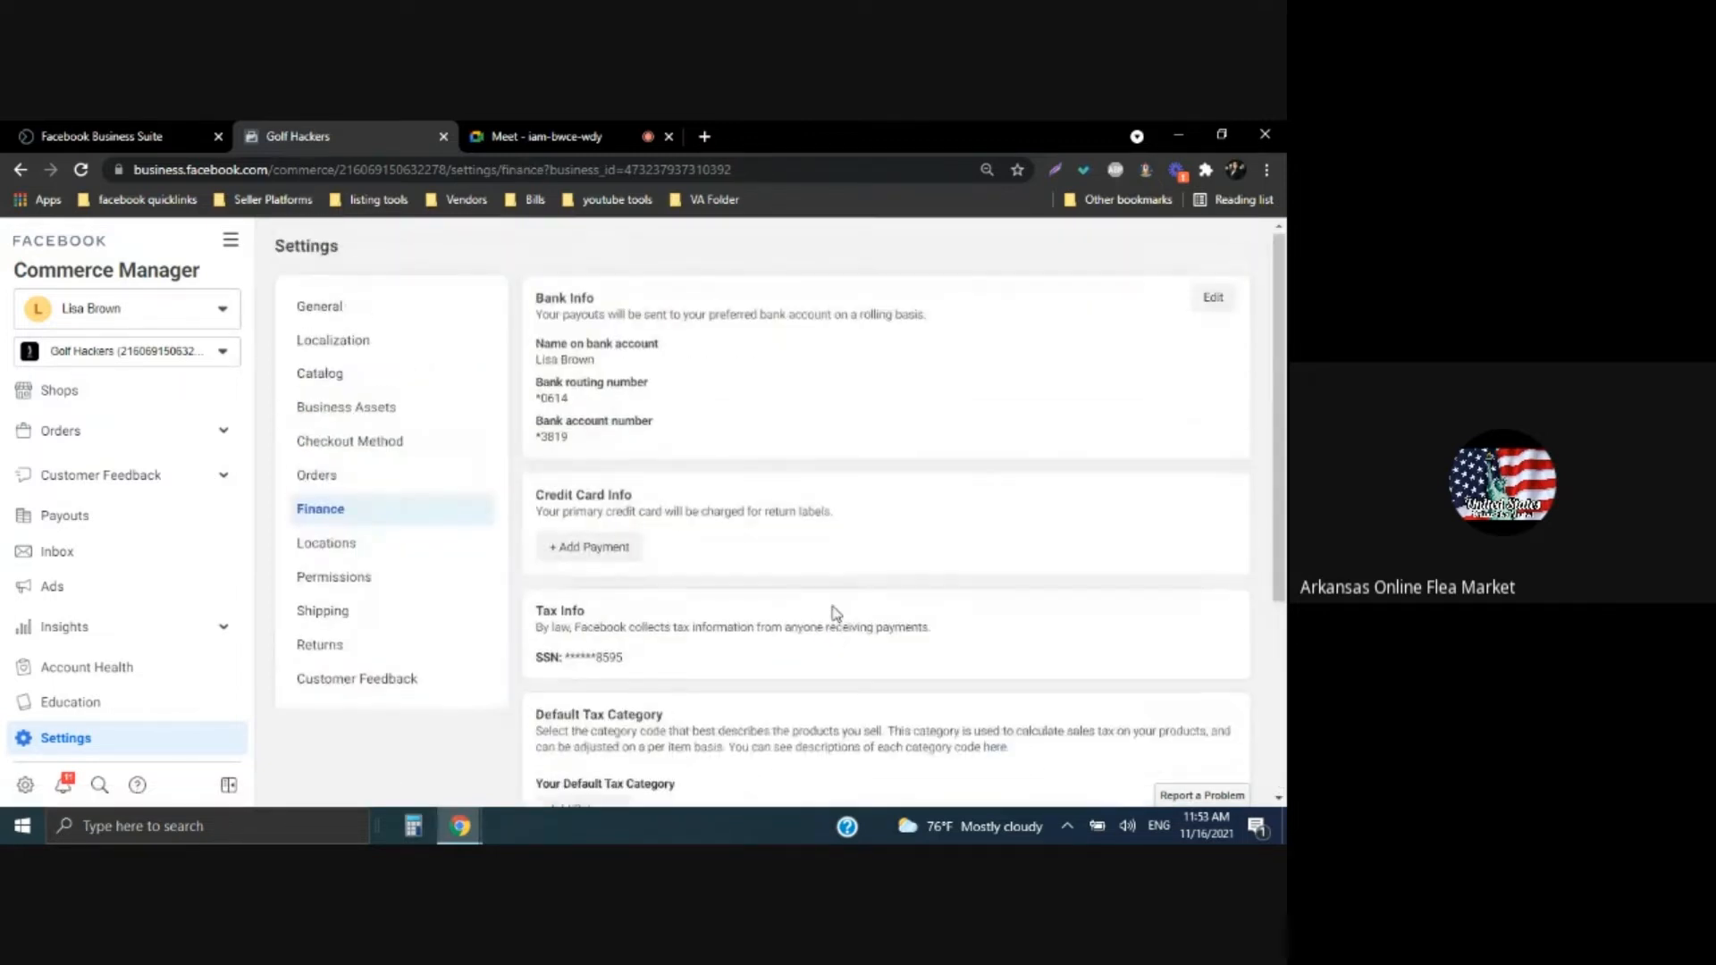
{"action": "left_click", "coordinate": [345, 549]}
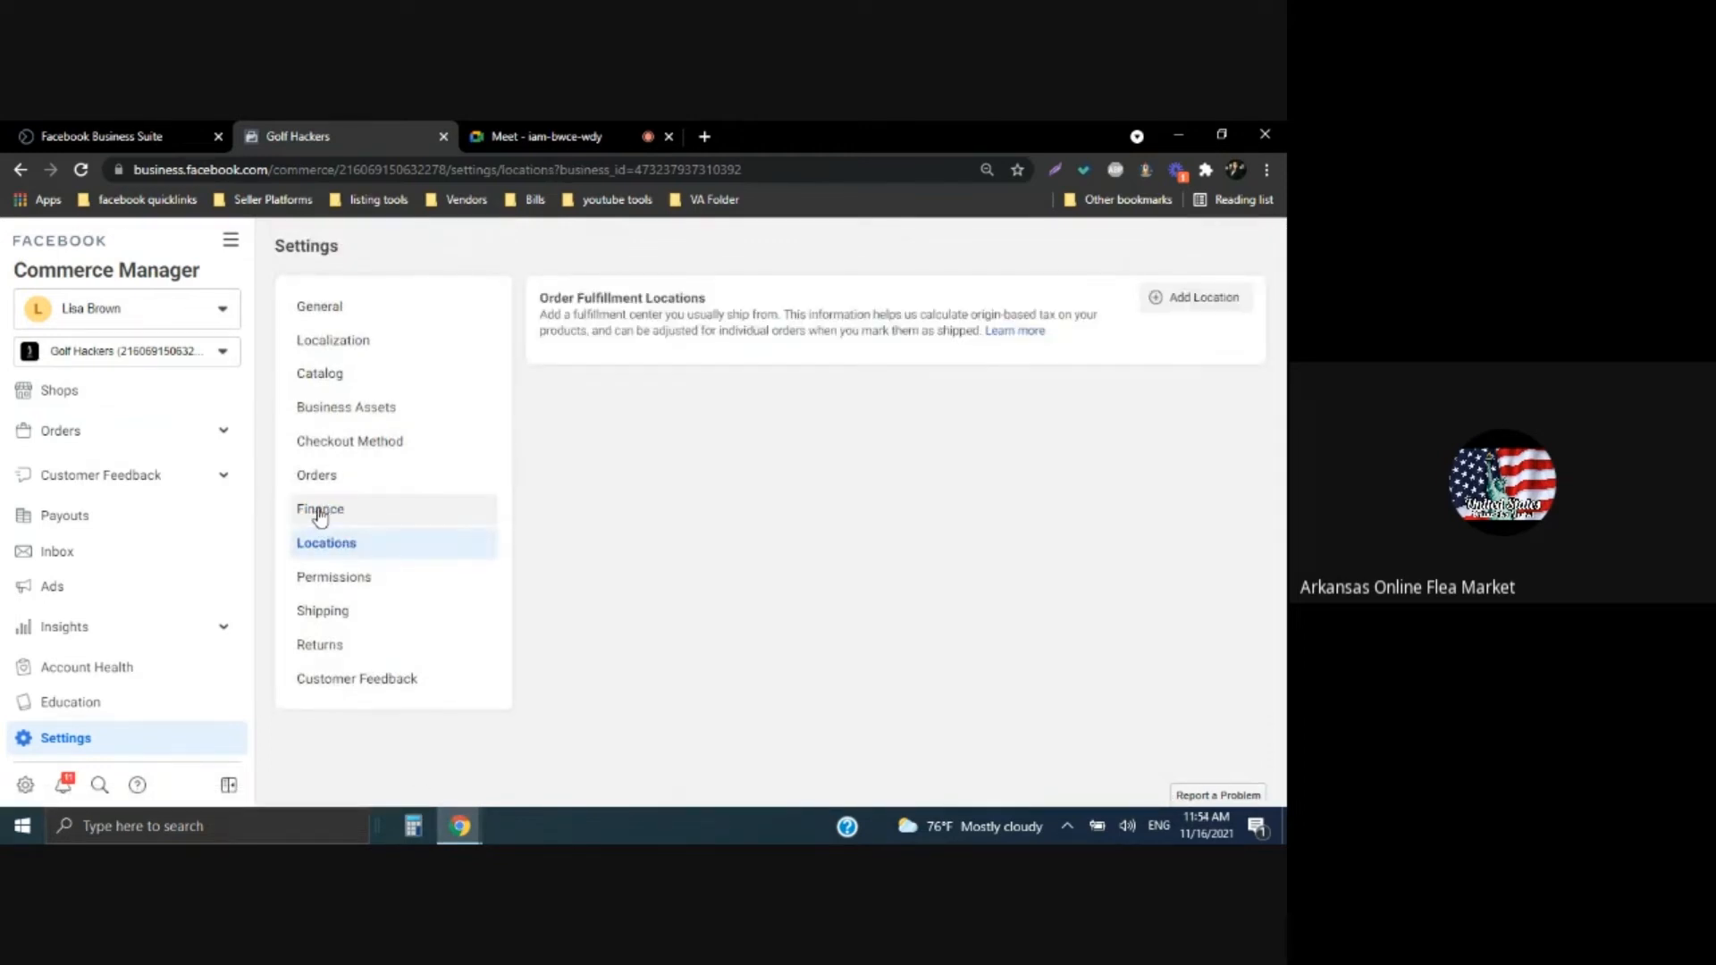
{"action": "left_click", "coordinate": [320, 516]}
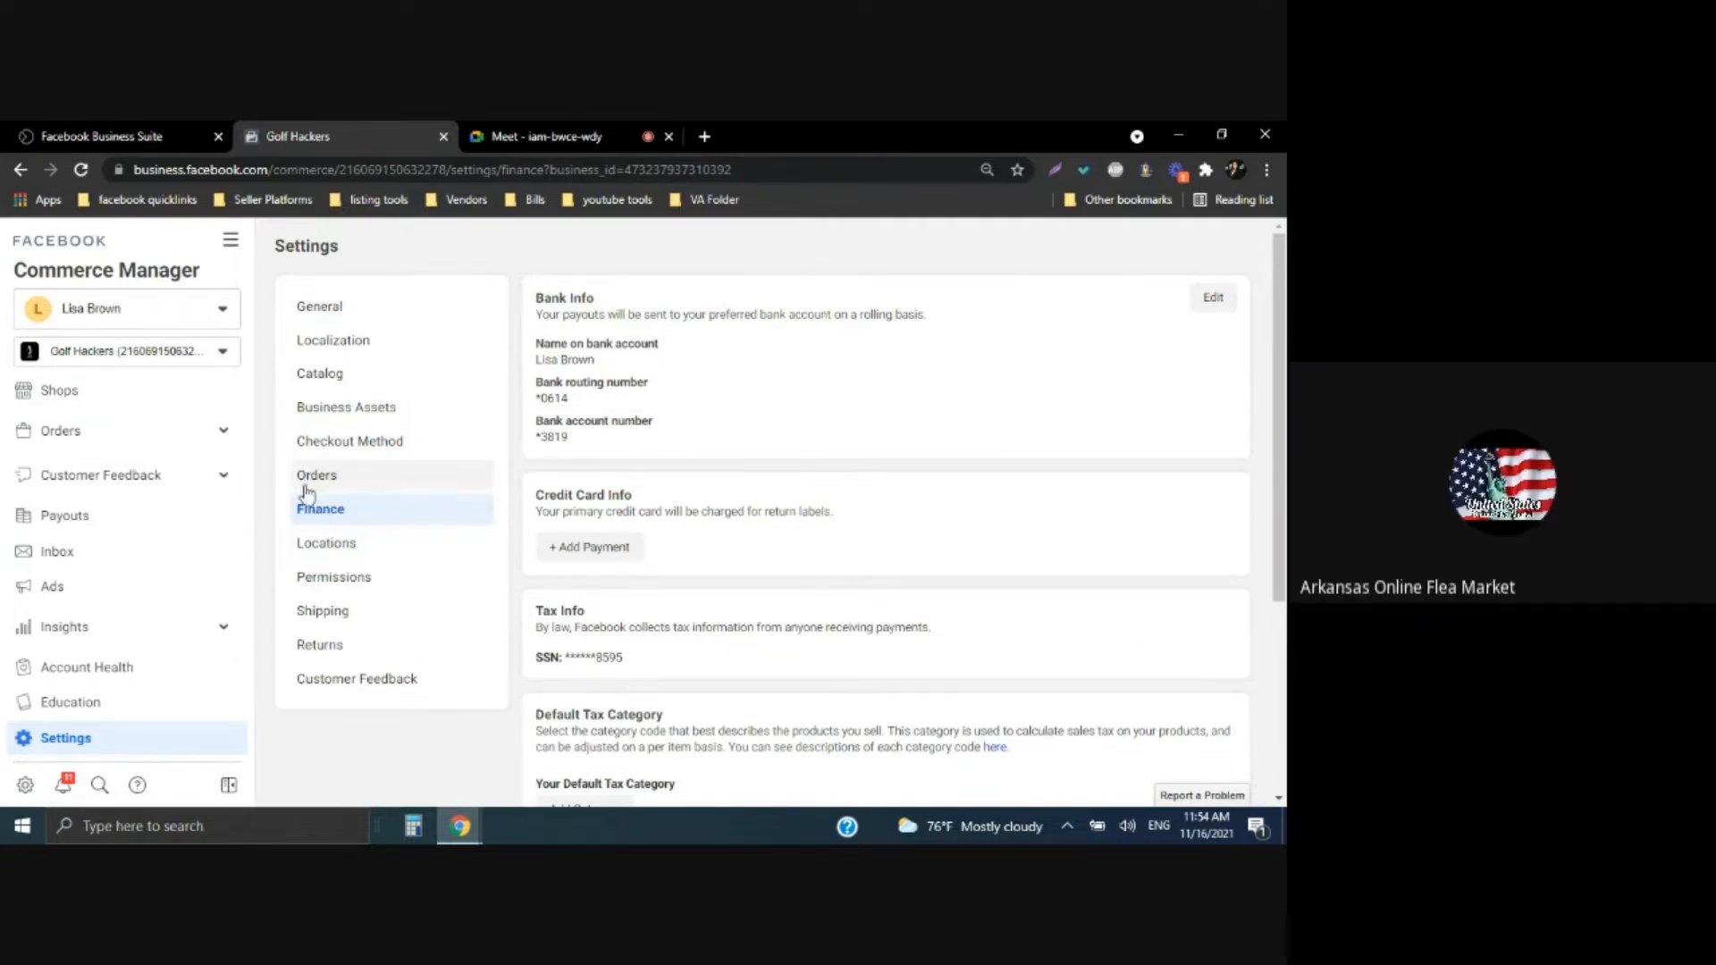
Open a blank form for a new order fulfillment location in the Locations settings
{"action": "left_click", "coordinate": [320, 542]}
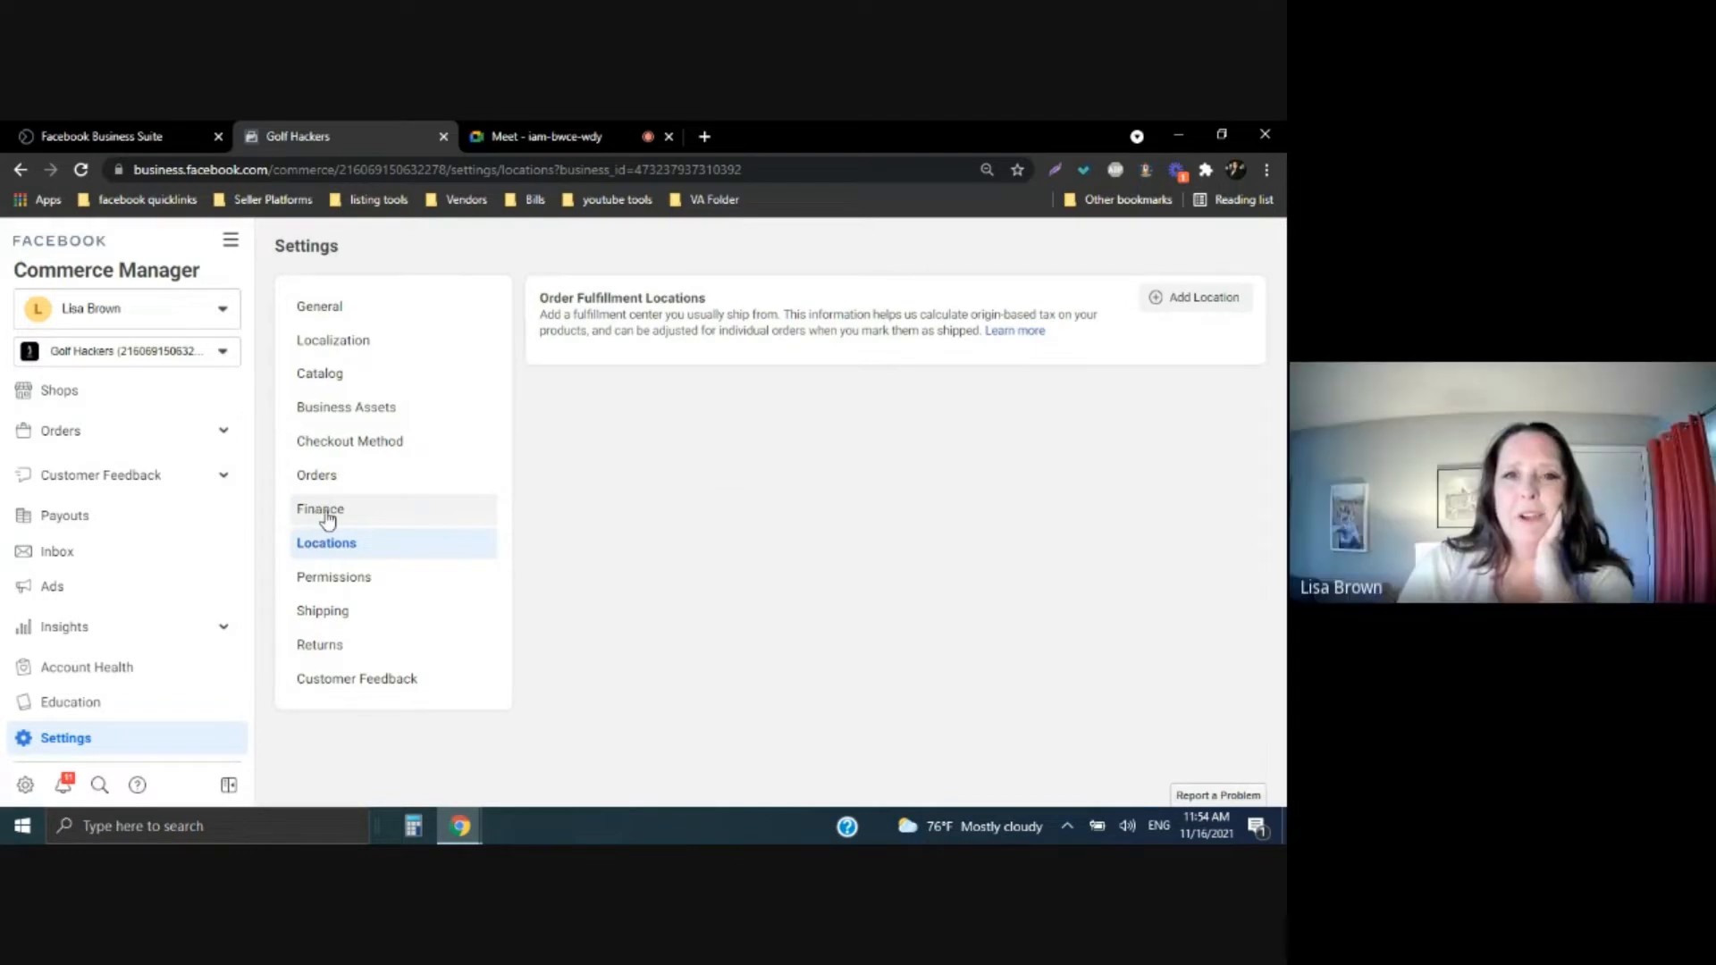
{"action": "left_click", "coordinate": [1197, 299]}
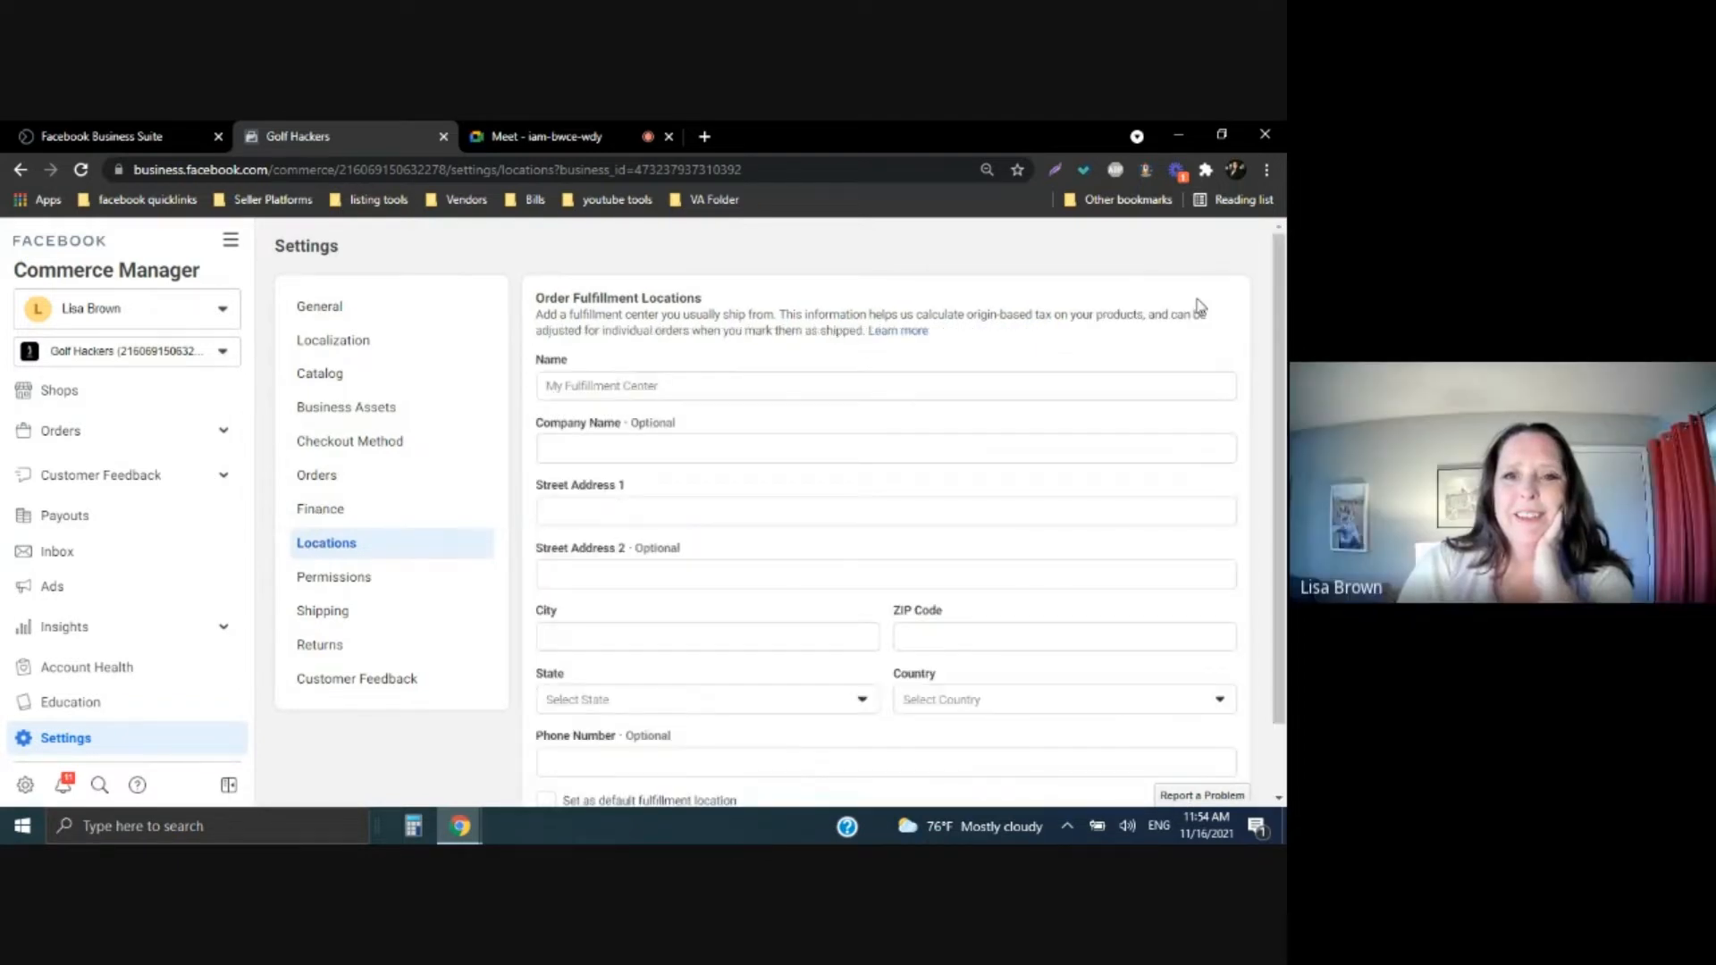
{"action": "left_click", "coordinate": [663, 384]}
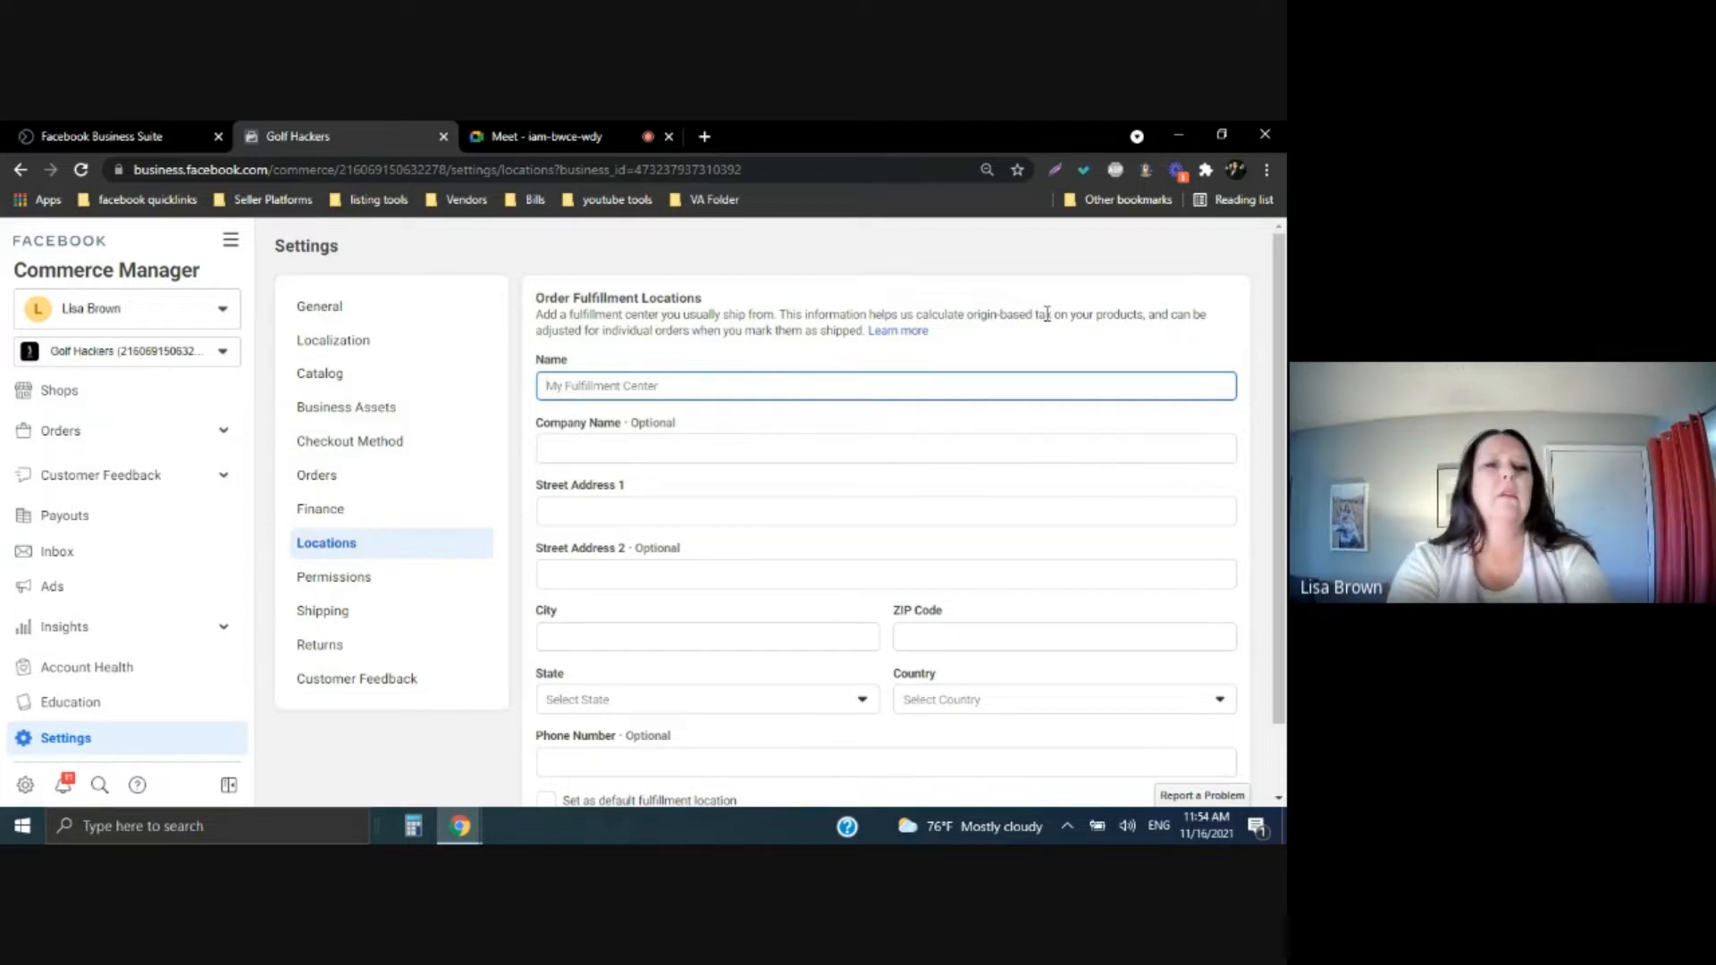
{"action": "type", "text": "Golf Hack"}
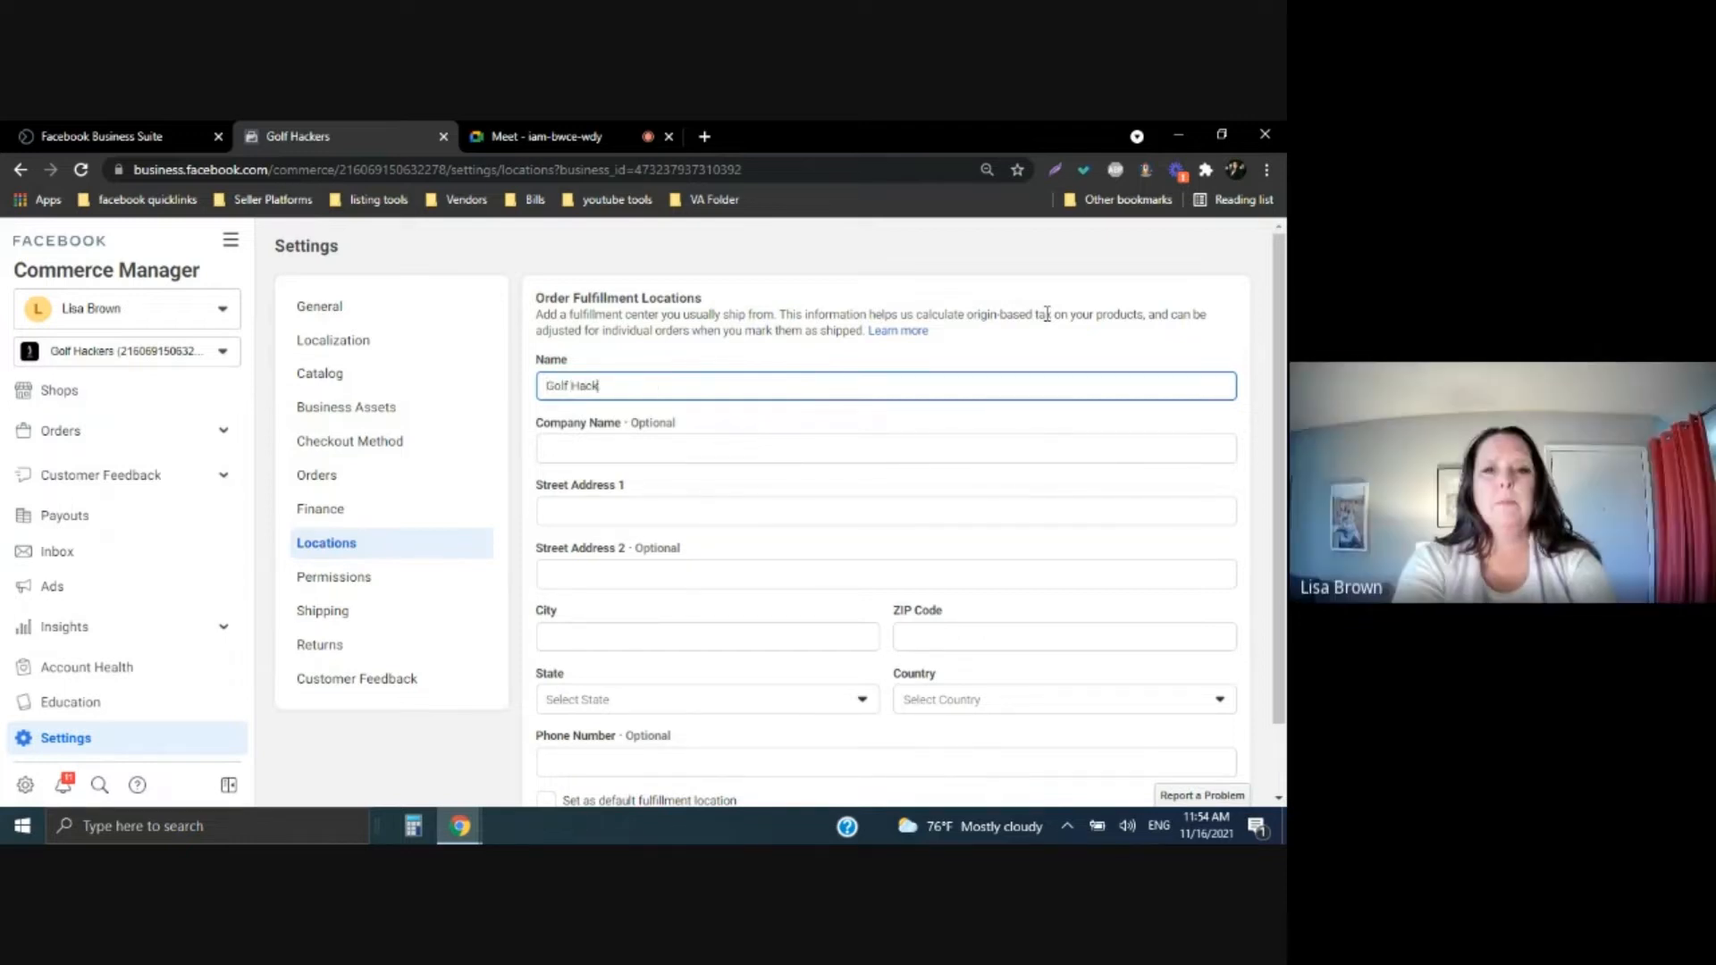
{"action": "type", "text": "ers"}
{"action": "key", "text": "Tab"}
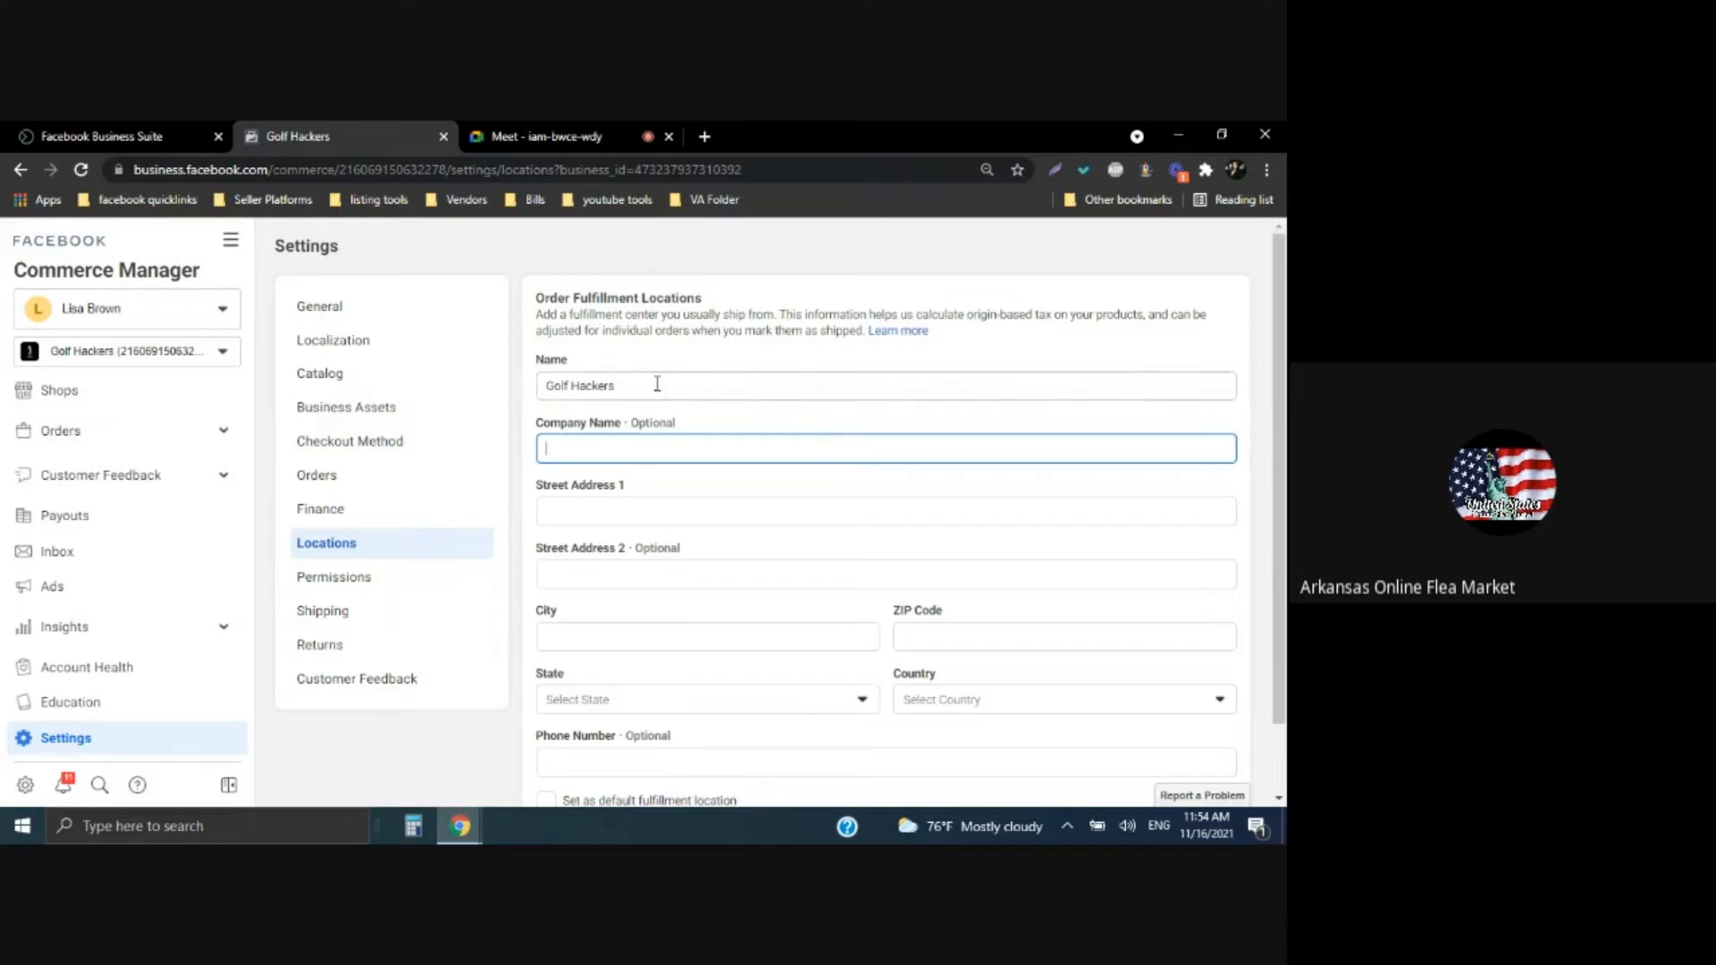
{"action": "left_click_drag", "start_coordinate": [657, 385], "coordinate": [491, 384]}
{"action": "key", "text": "BackSpace"}
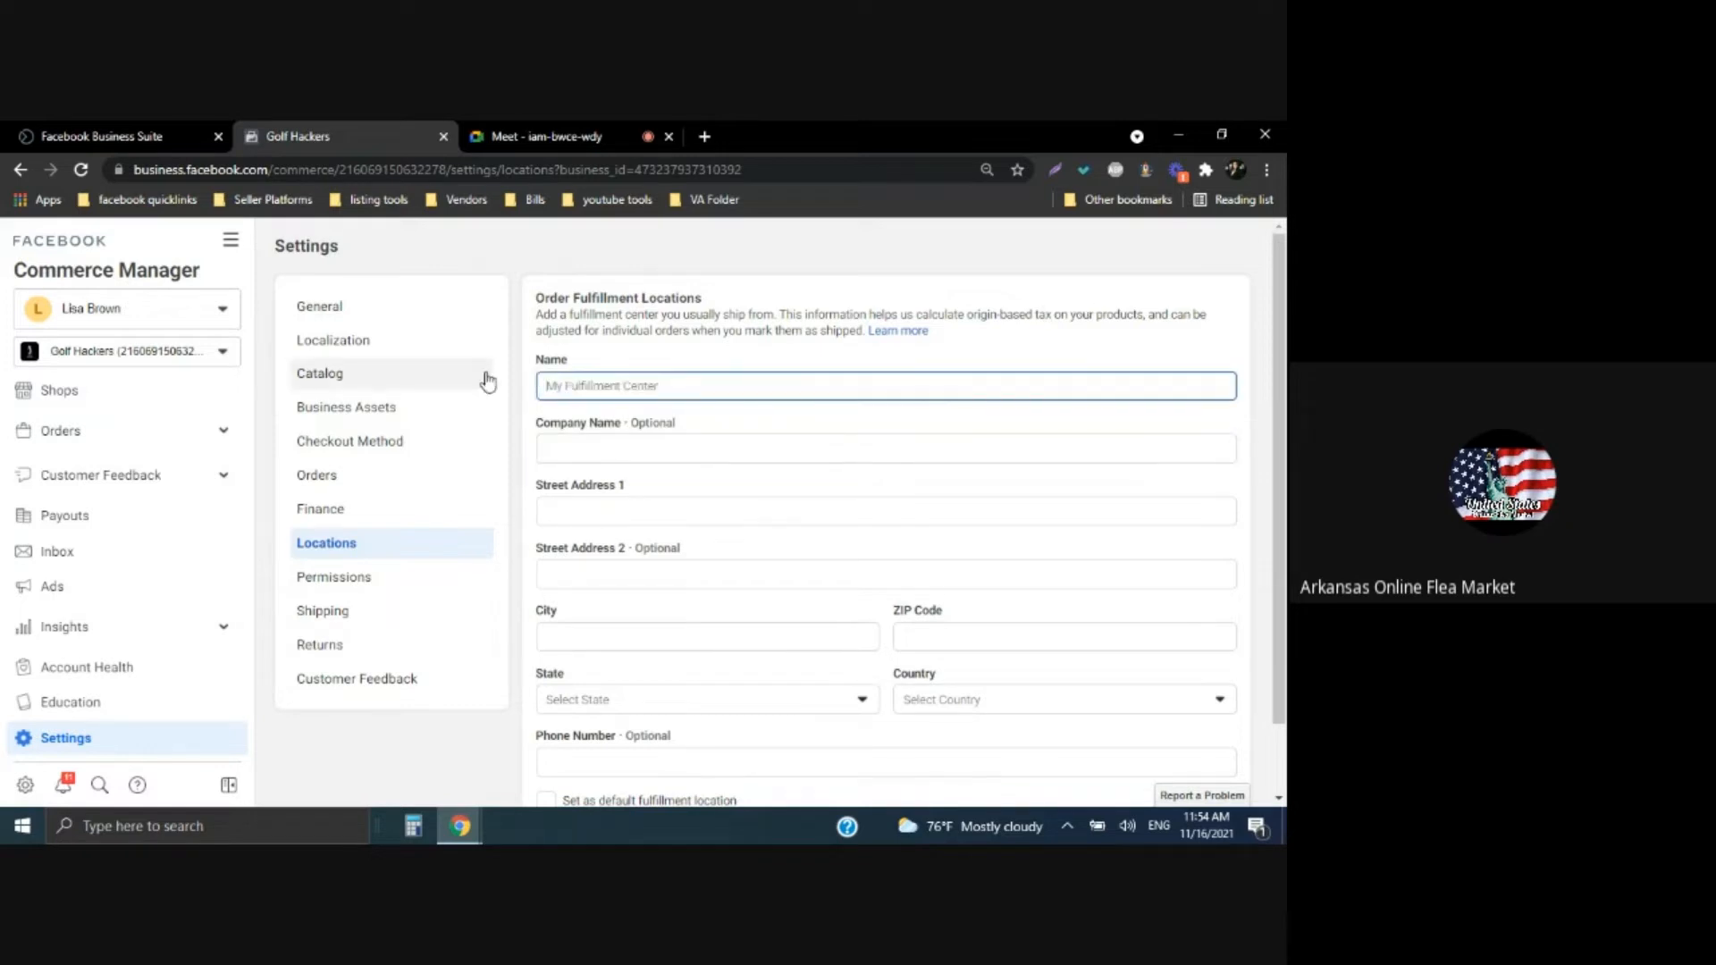
Fill in the location's company name MiCasata and address details from a saved entry, and remove the repeated unit numbers from Street Address 1
{"action": "left_click", "coordinate": [562, 449]}
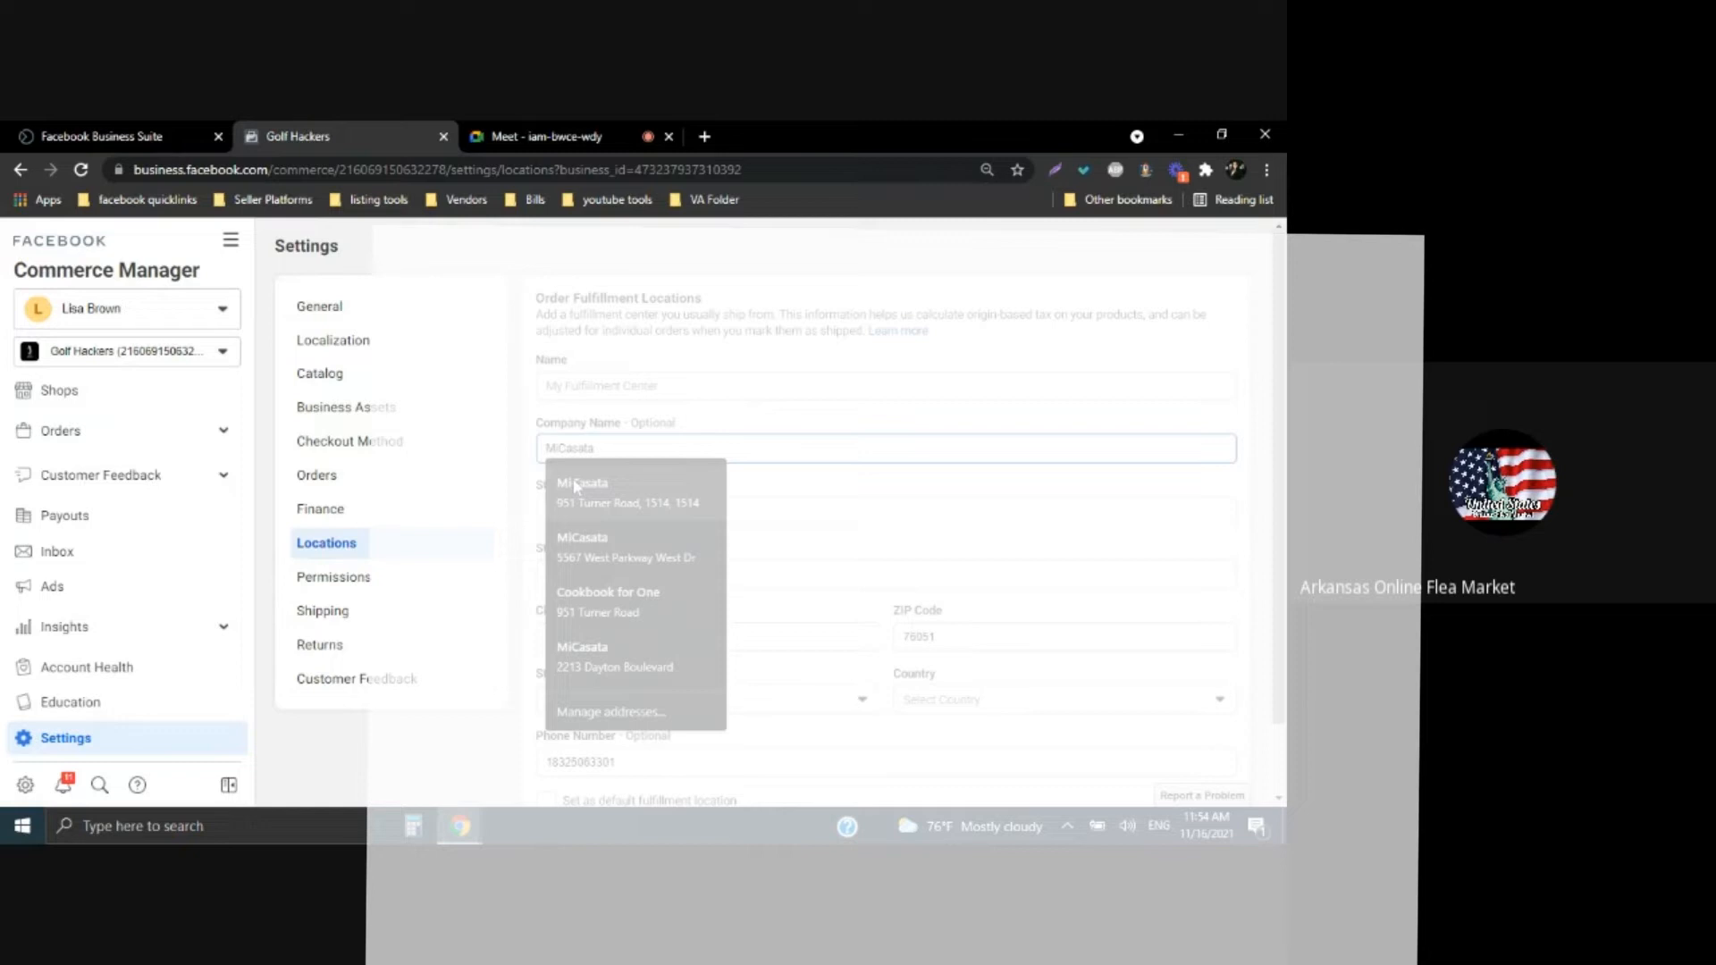
{"action": "left_click", "coordinate": [574, 485]}
{"action": "left_click", "coordinate": [651, 509]}
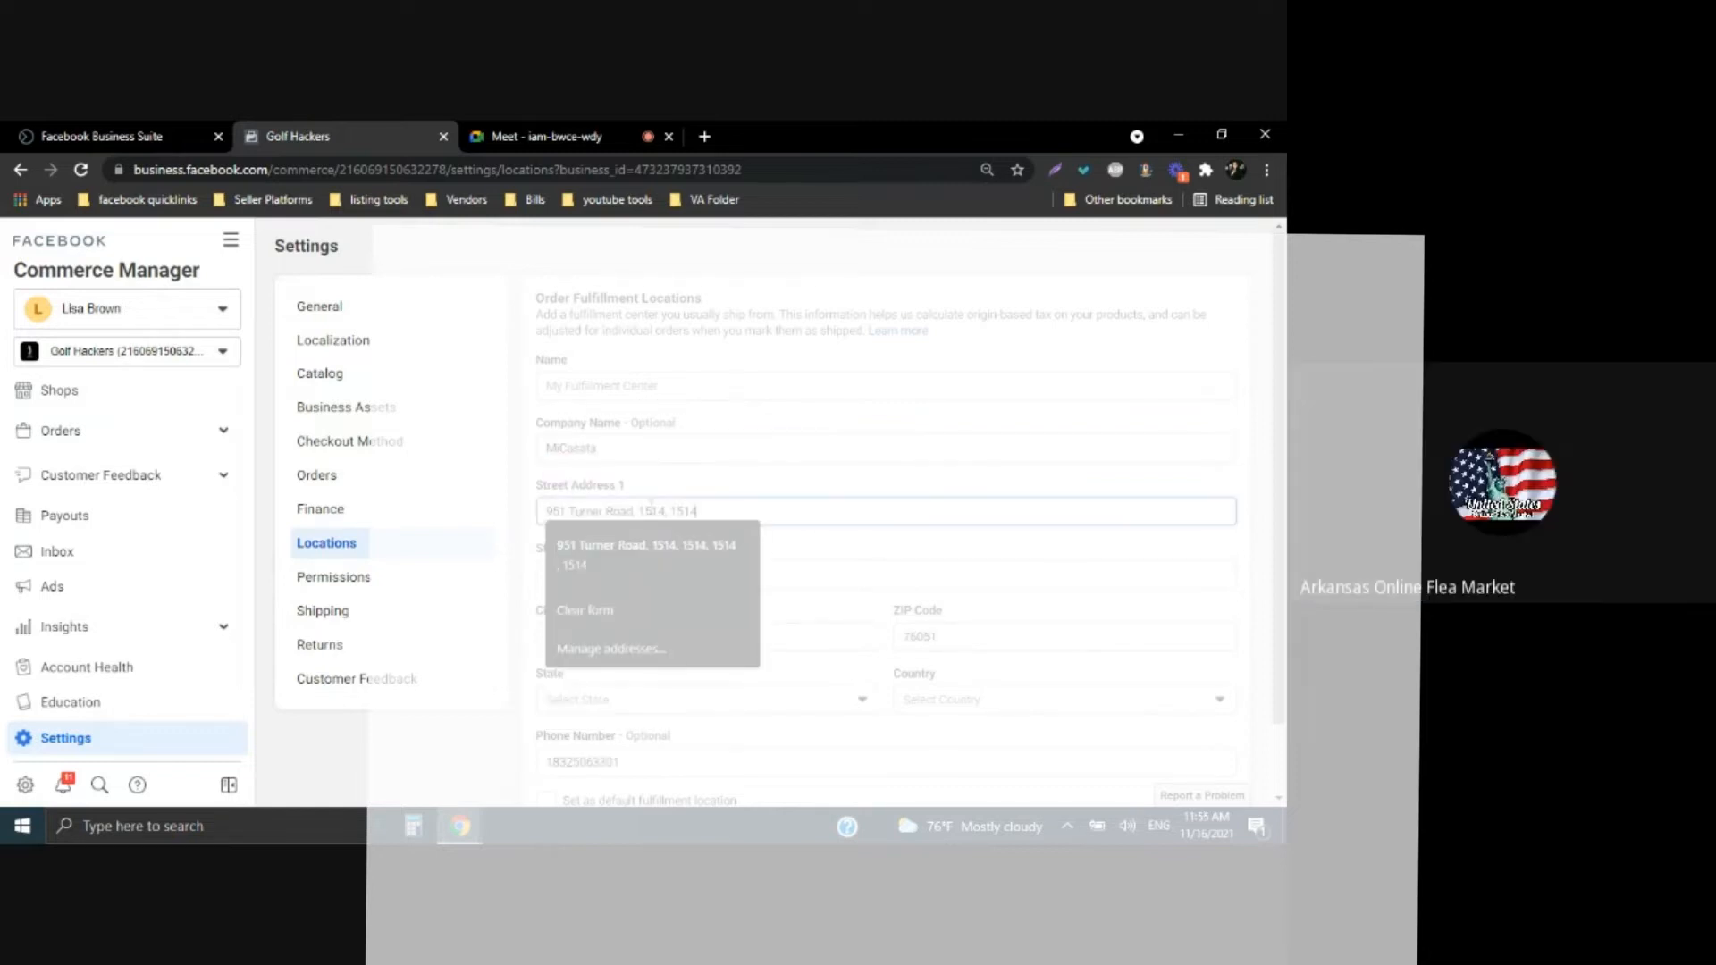
{"action": "left_click", "coordinate": [637, 505], "text": "shift"}
{"action": "key", "text": "BackSpace"}
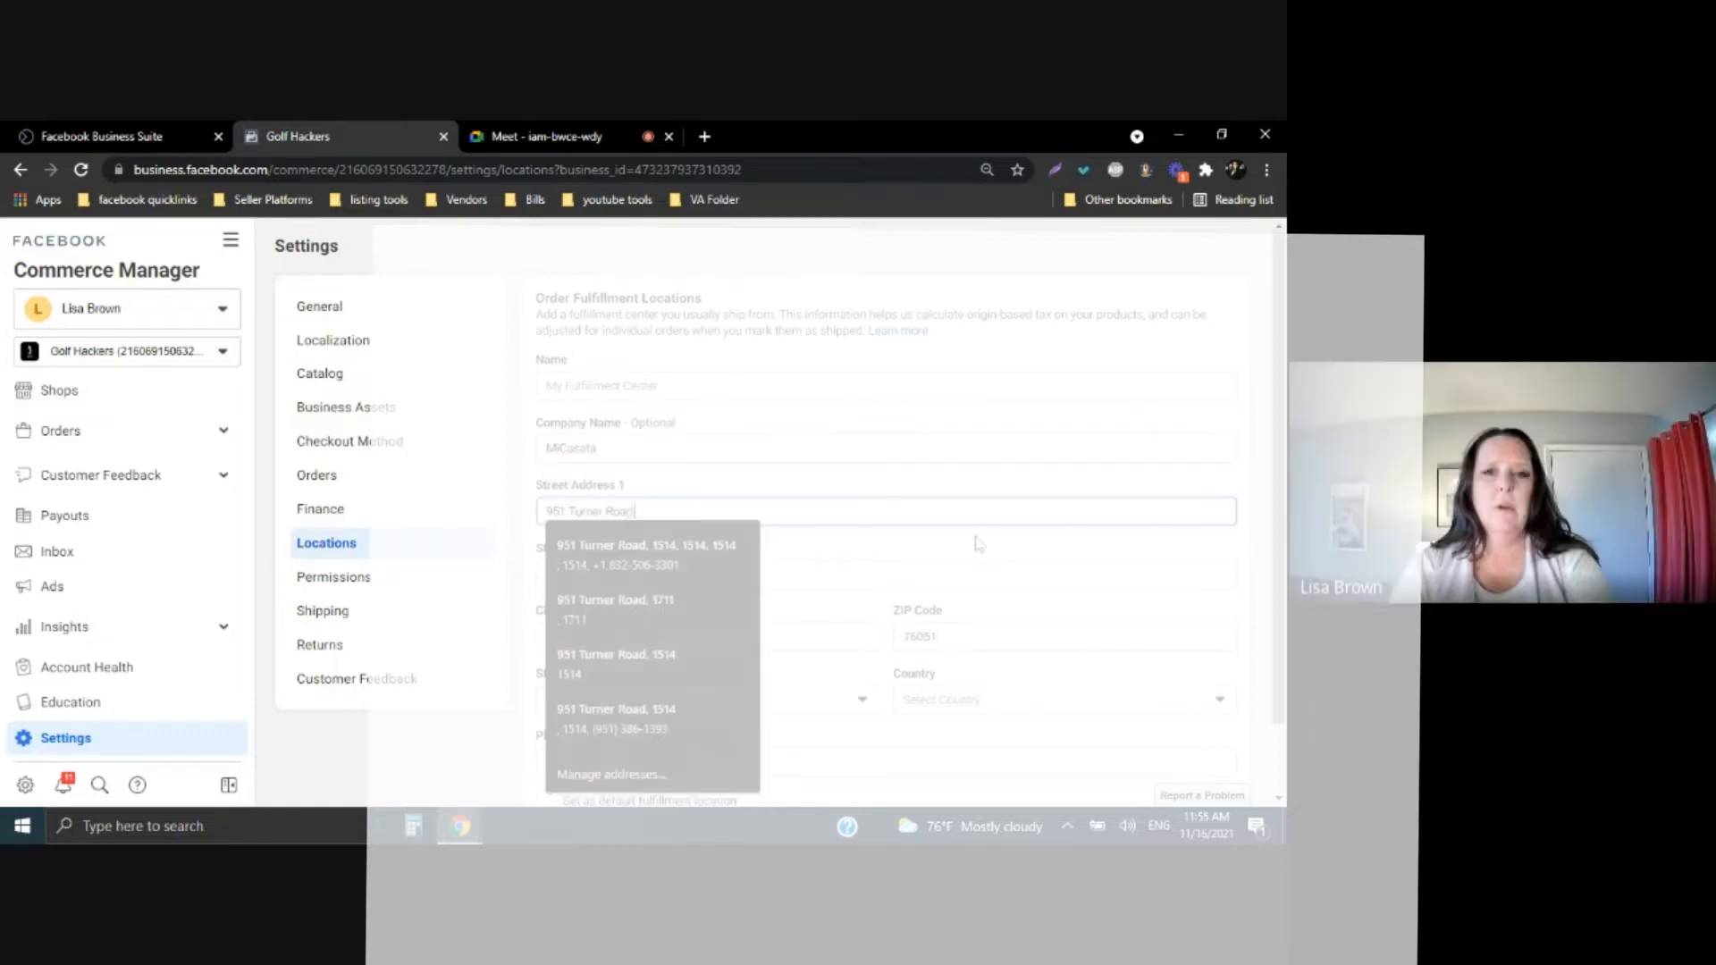
Name the fulfillment location Golf Hackers, set its state to Texas, and try to save it
{"action": "left_click", "coordinate": [661, 386]}
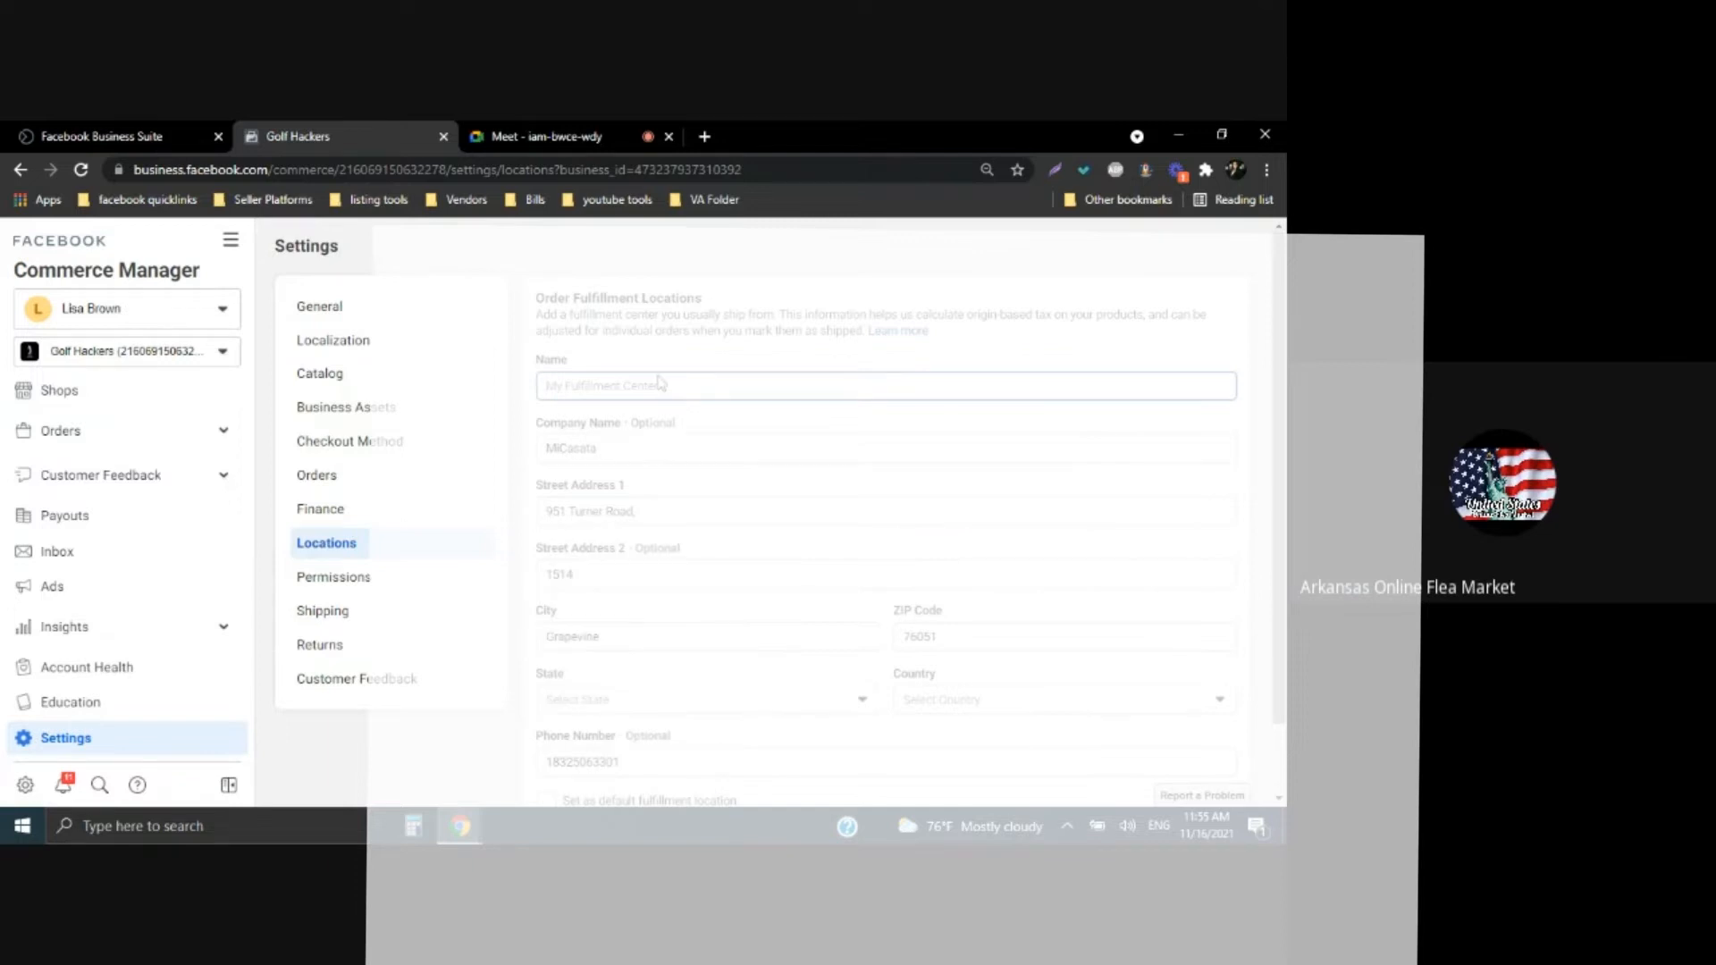
{"action": "scroll", "coordinate": [714, 633], "scroll_direction": "down", "scroll_amount": 1}
{"action": "left_click", "coordinate": [714, 633]}
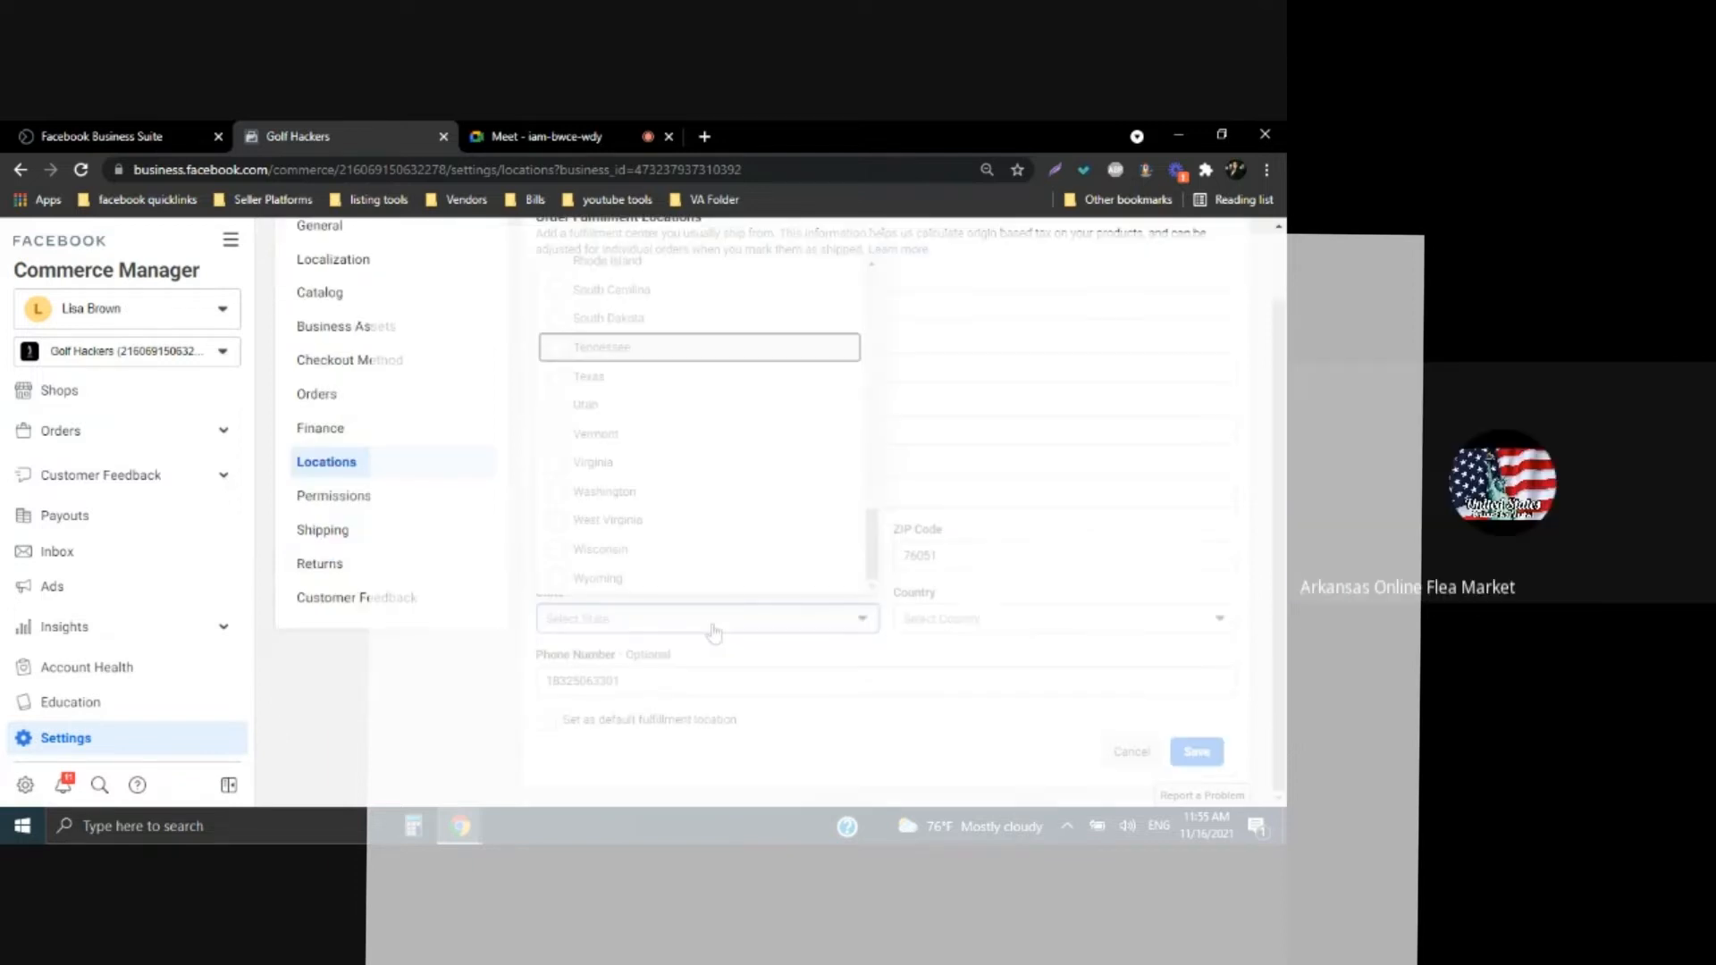
{"action": "left_click", "coordinate": [555, 385]}
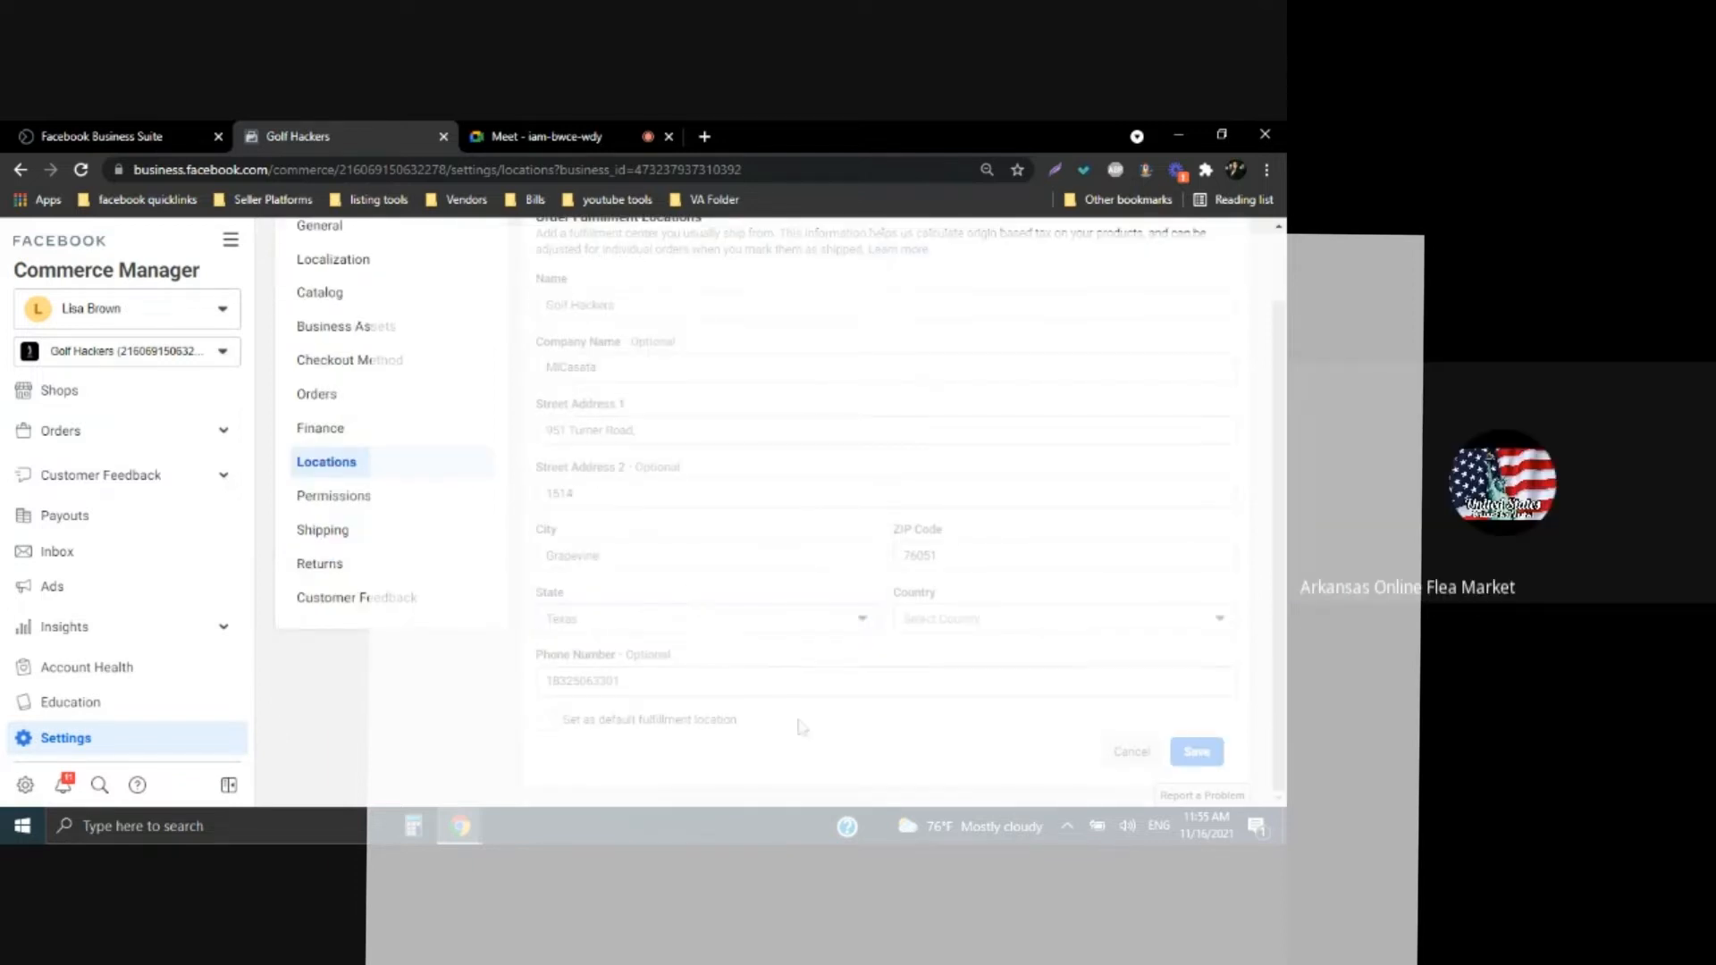
{"action": "left_click", "coordinate": [1198, 758]}
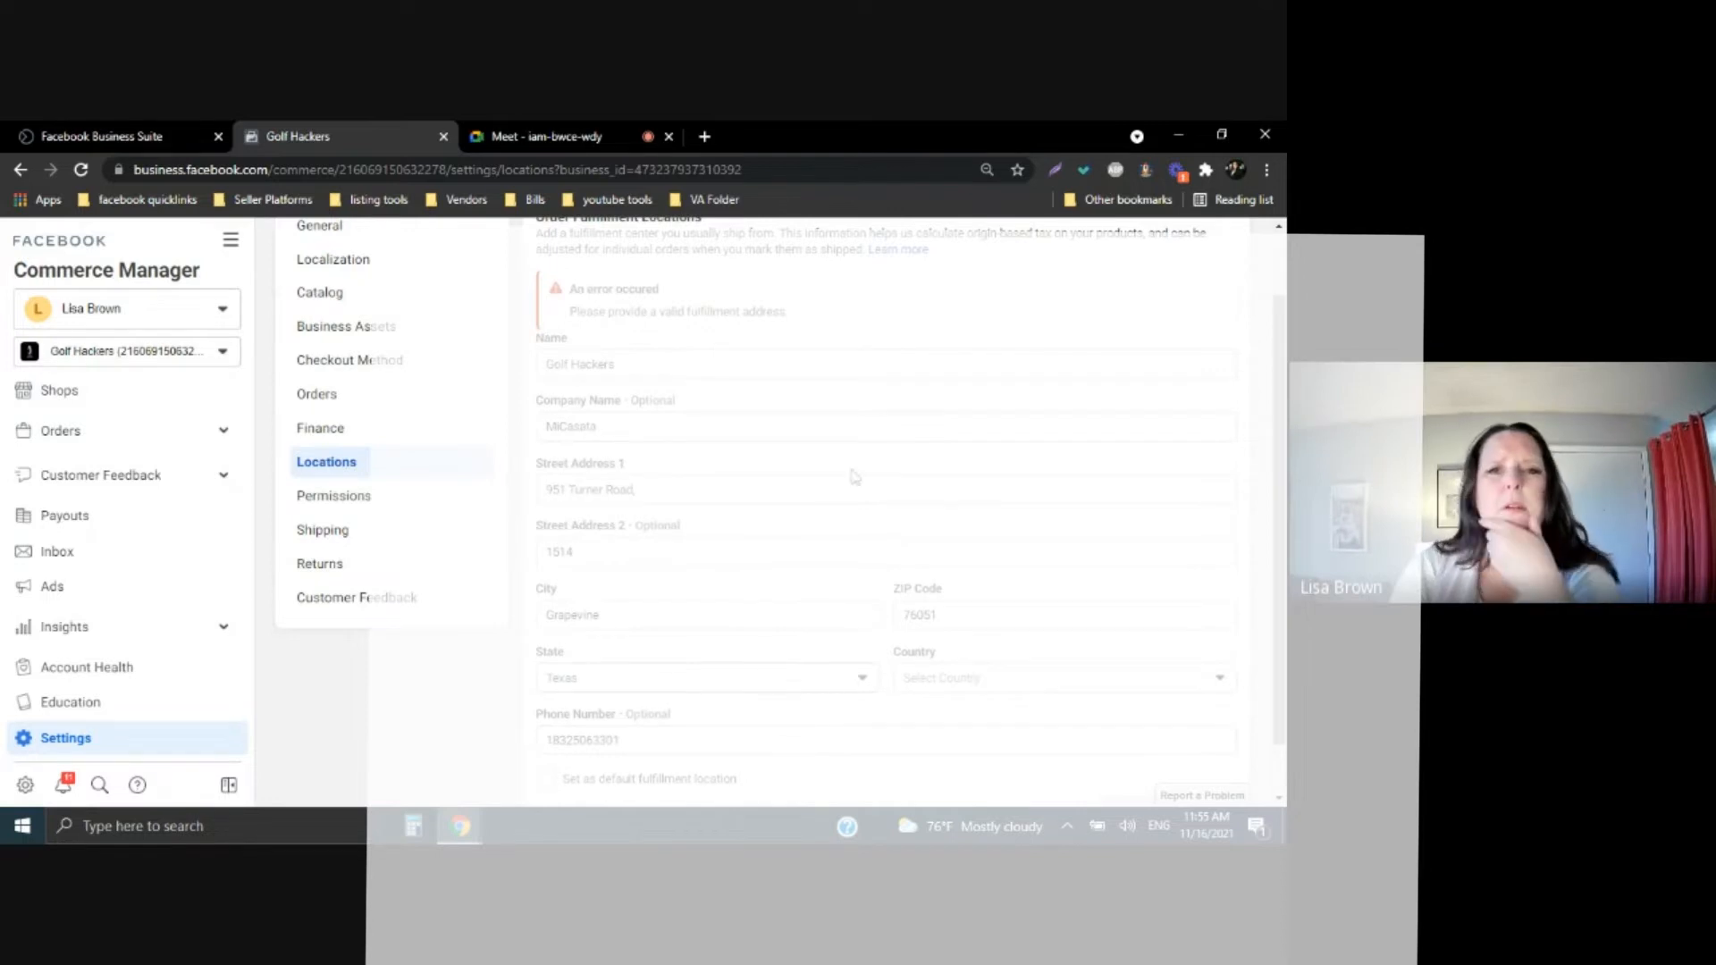
Set the fulfillment location's country to United States and save the location
{"action": "scroll", "coordinate": [858, 464], "scroll_direction": "down", "scroll_amount": 1}
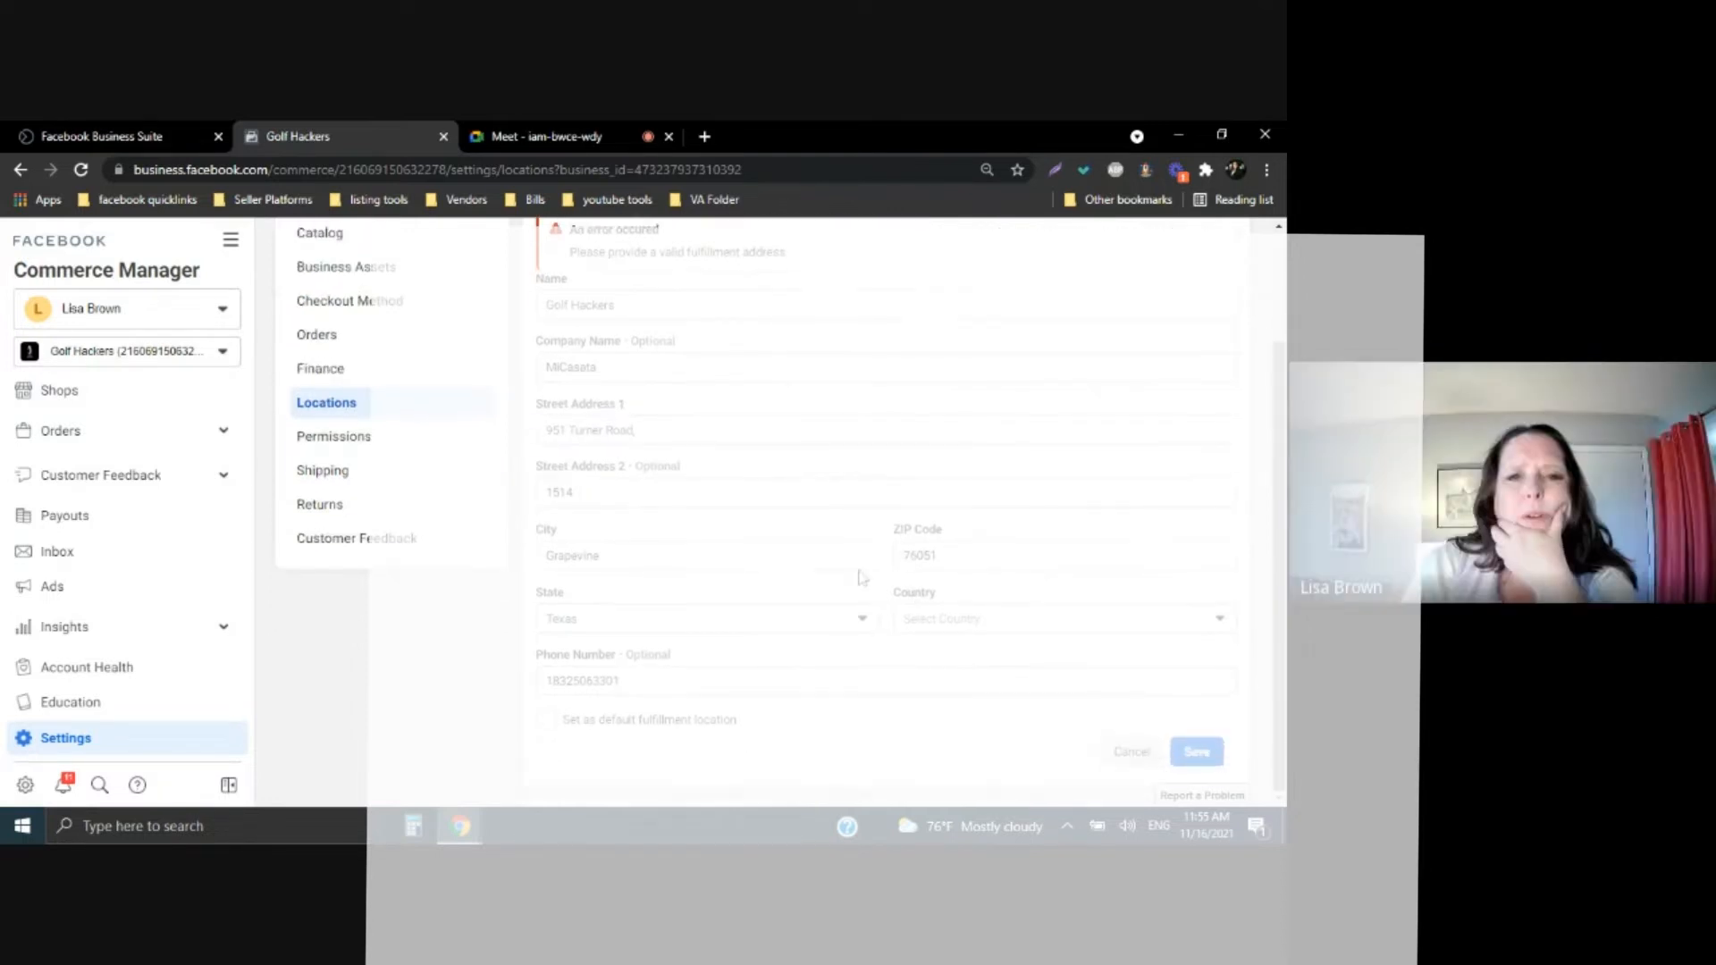
{"action": "scroll", "coordinate": [860, 575], "scroll_direction": "up", "scroll_amount": 2}
{"action": "scroll", "coordinate": [856, 569], "scroll_direction": "down", "scroll_amount": 2}
{"action": "left_click", "coordinate": [969, 623]}
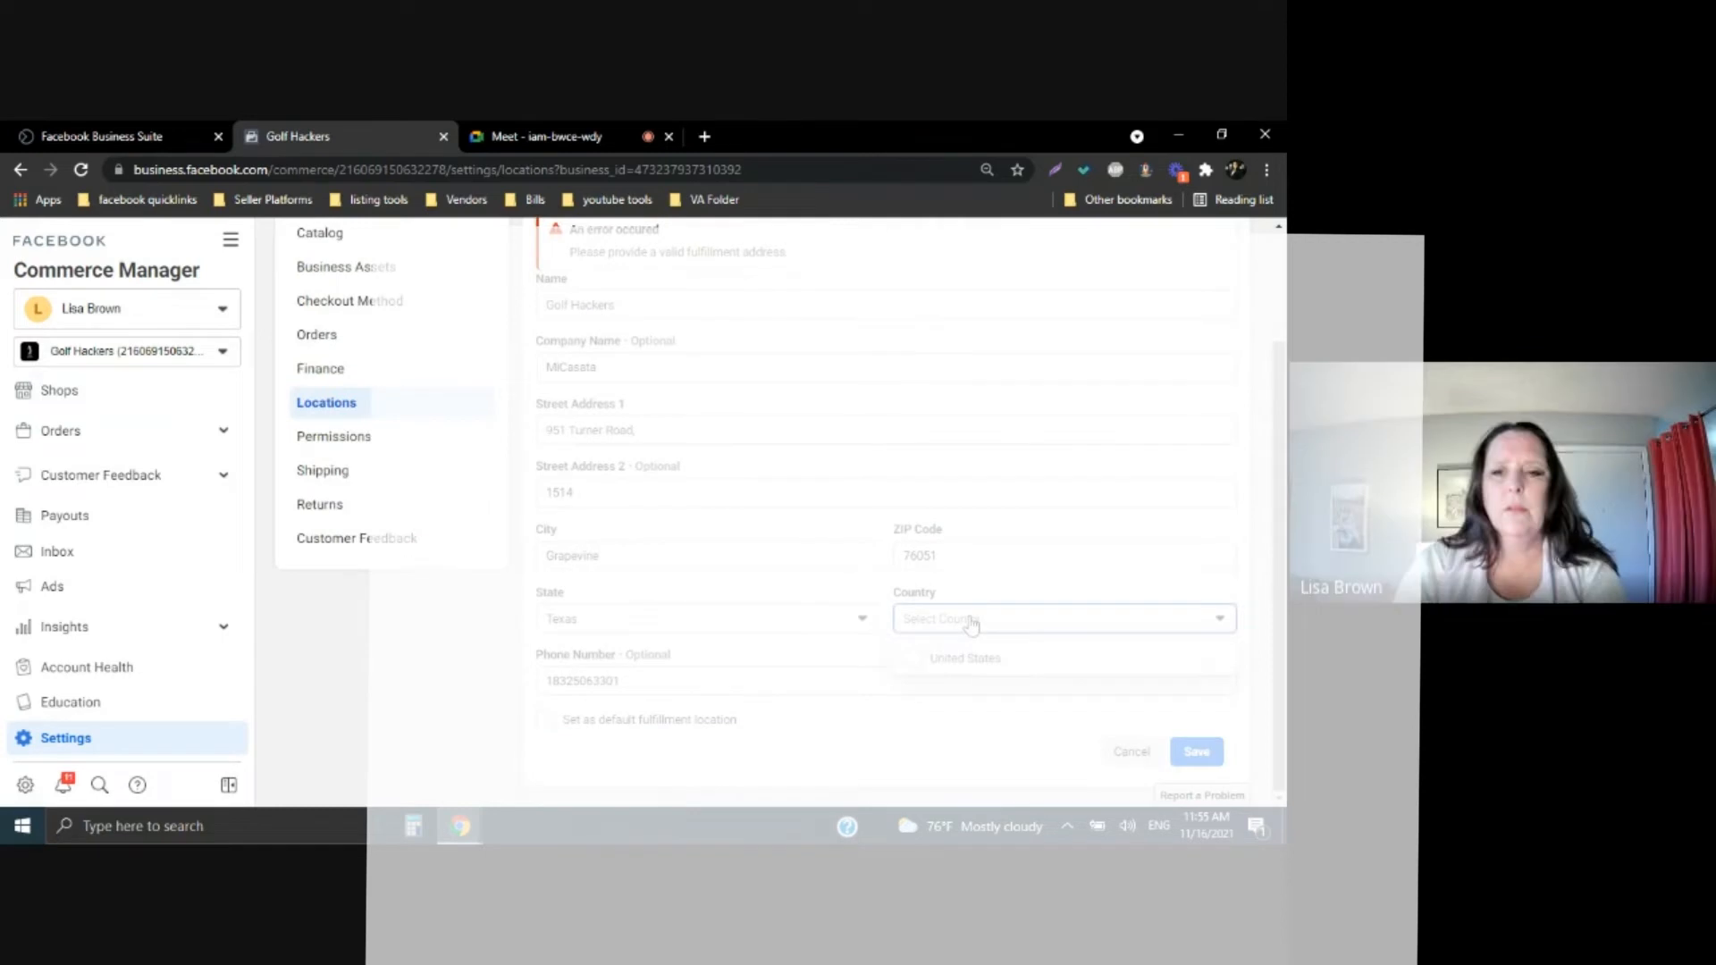
{"action": "left_click", "coordinate": [956, 663]}
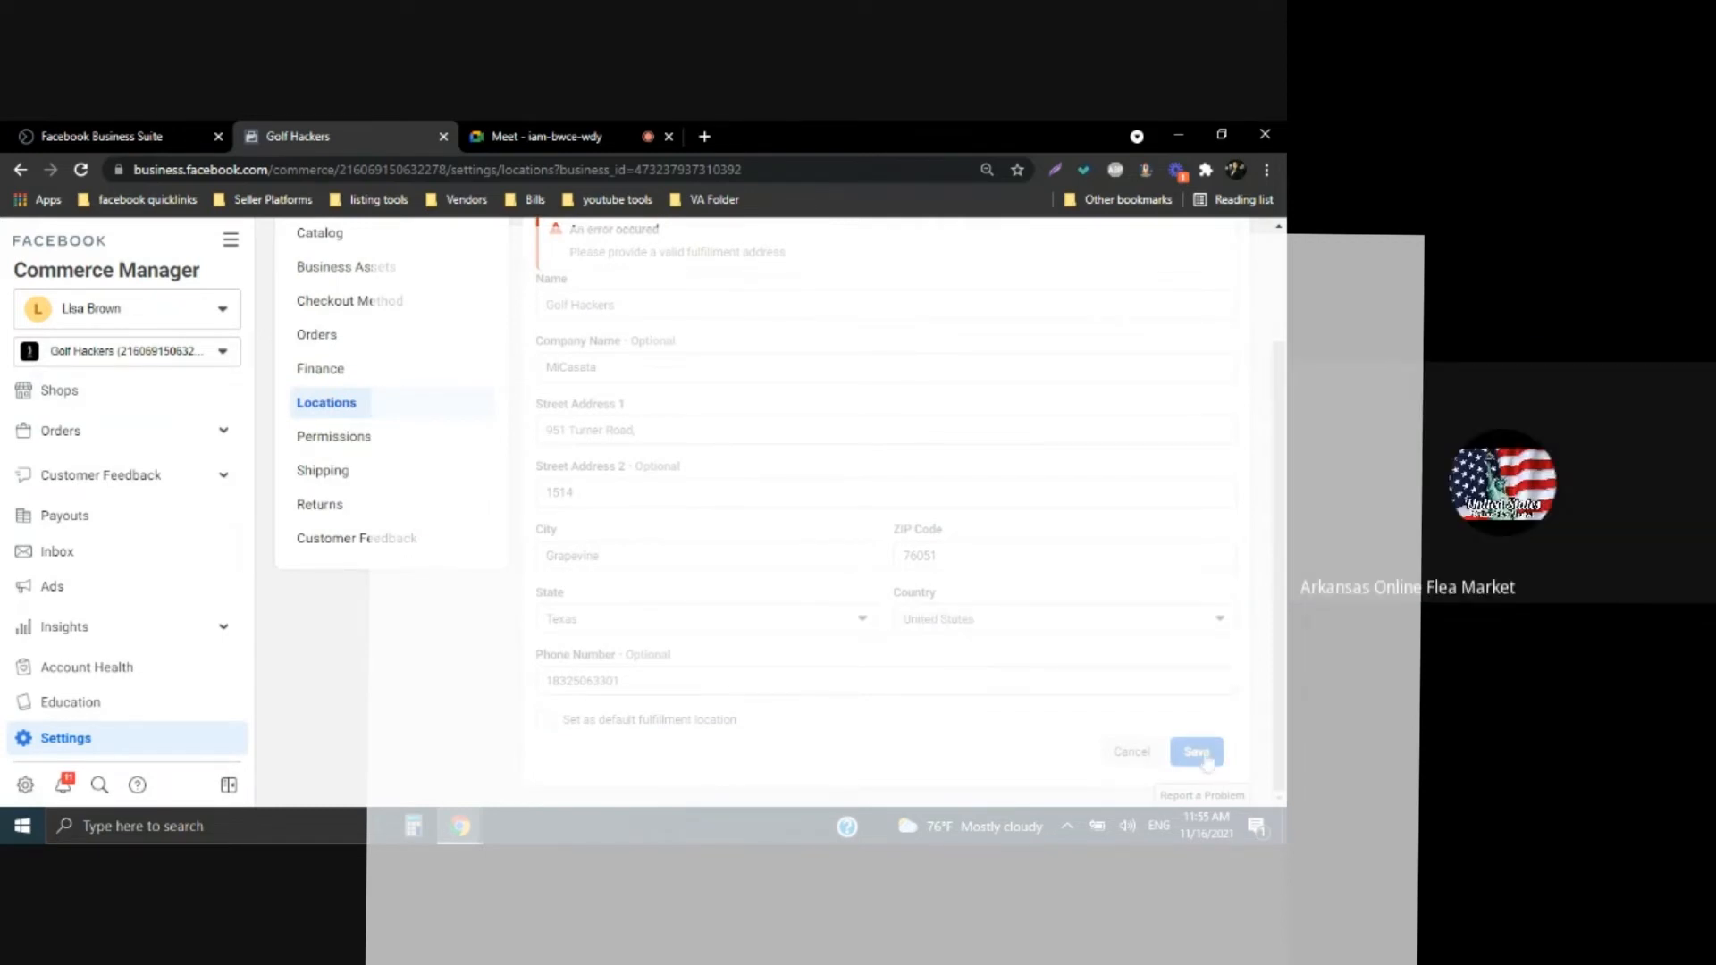
{"action": "left_click", "coordinate": [1197, 753]}
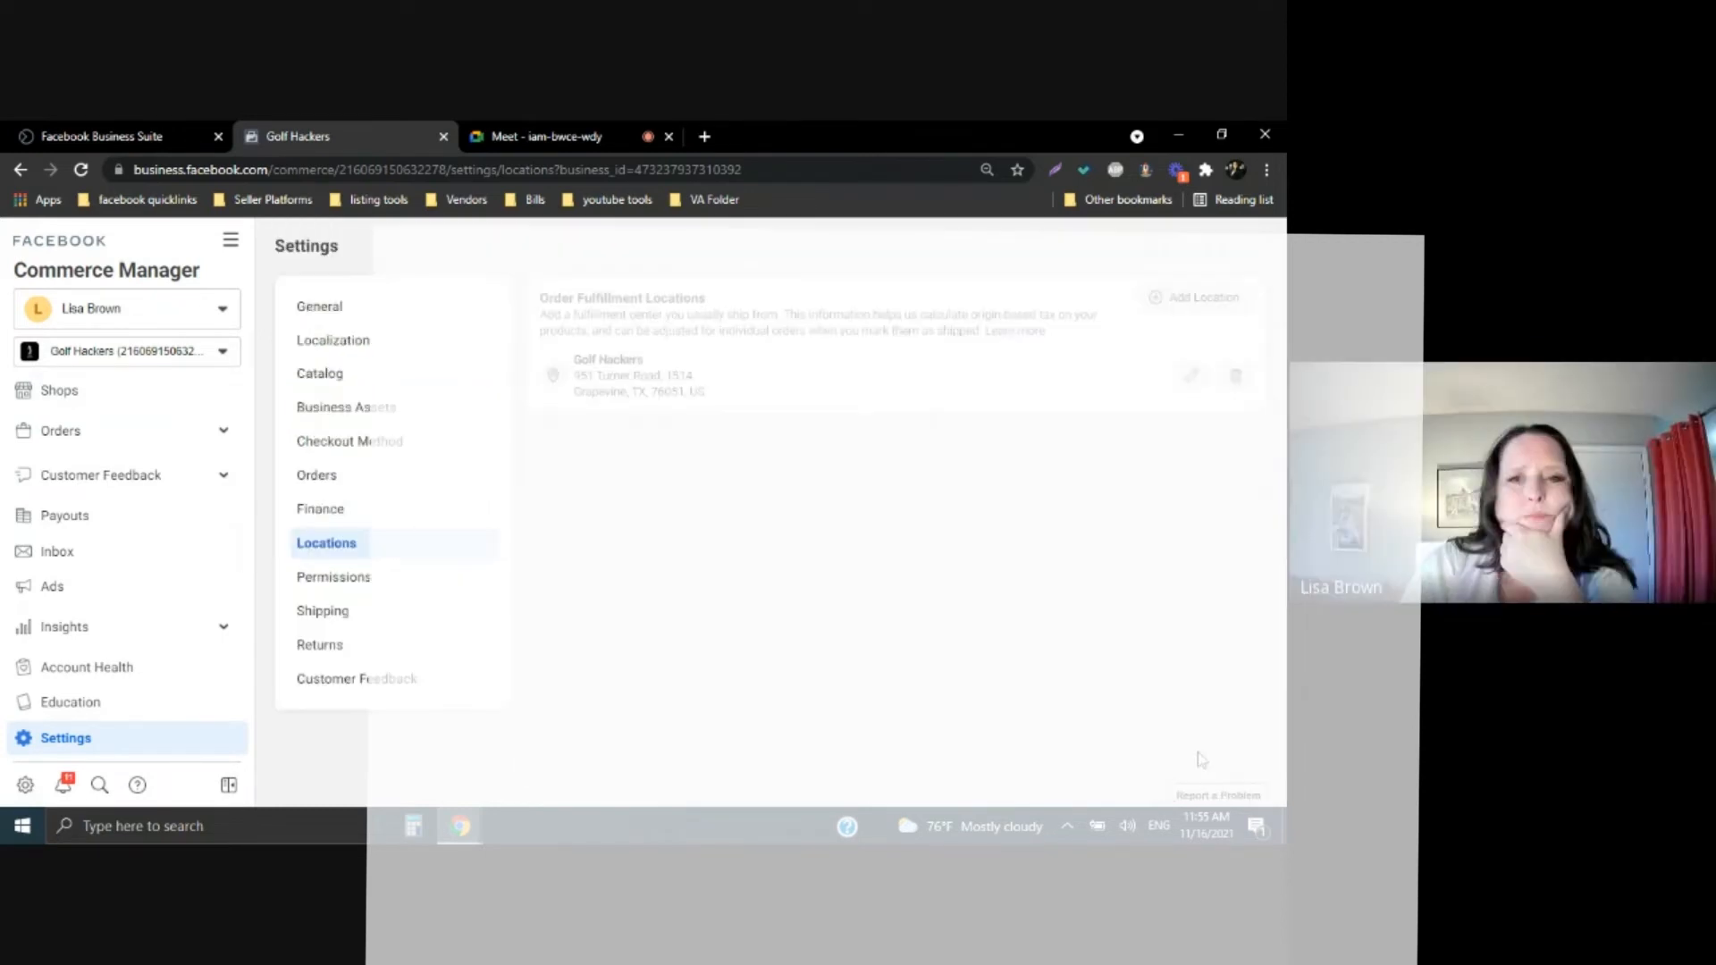
Review the account holder's commerce account and catalog access rights in the Permissions settings
{"action": "left_click", "coordinate": [320, 581]}
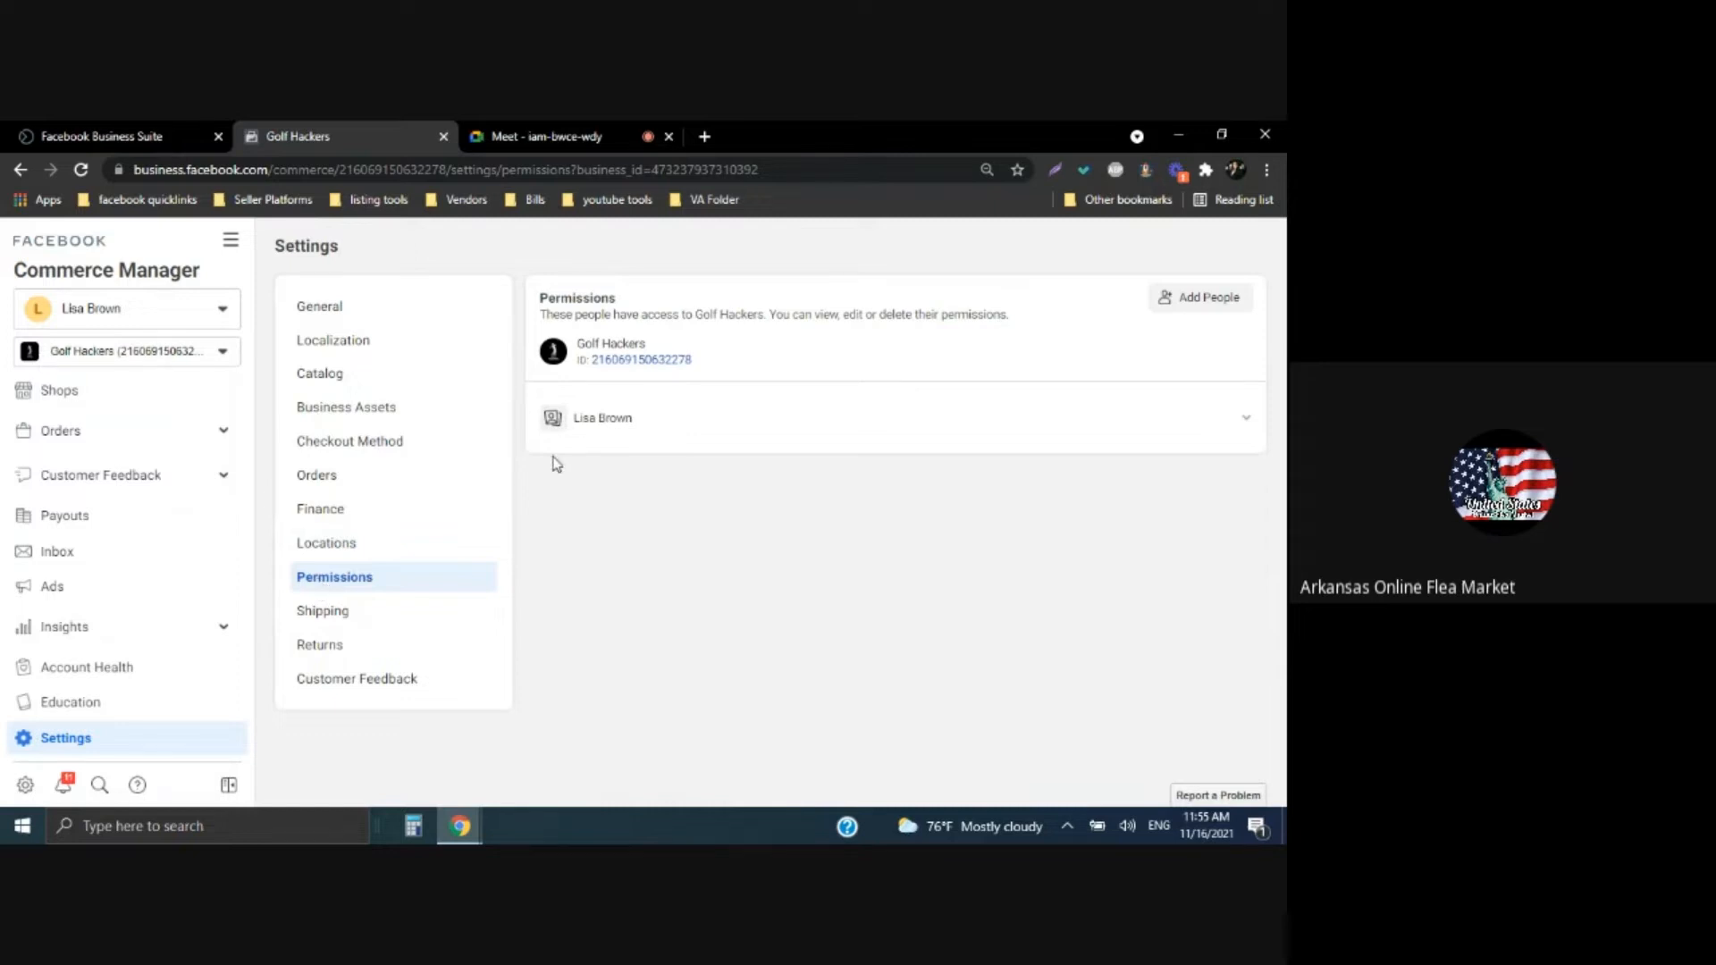
{"action": "left_click", "coordinate": [1249, 422]}
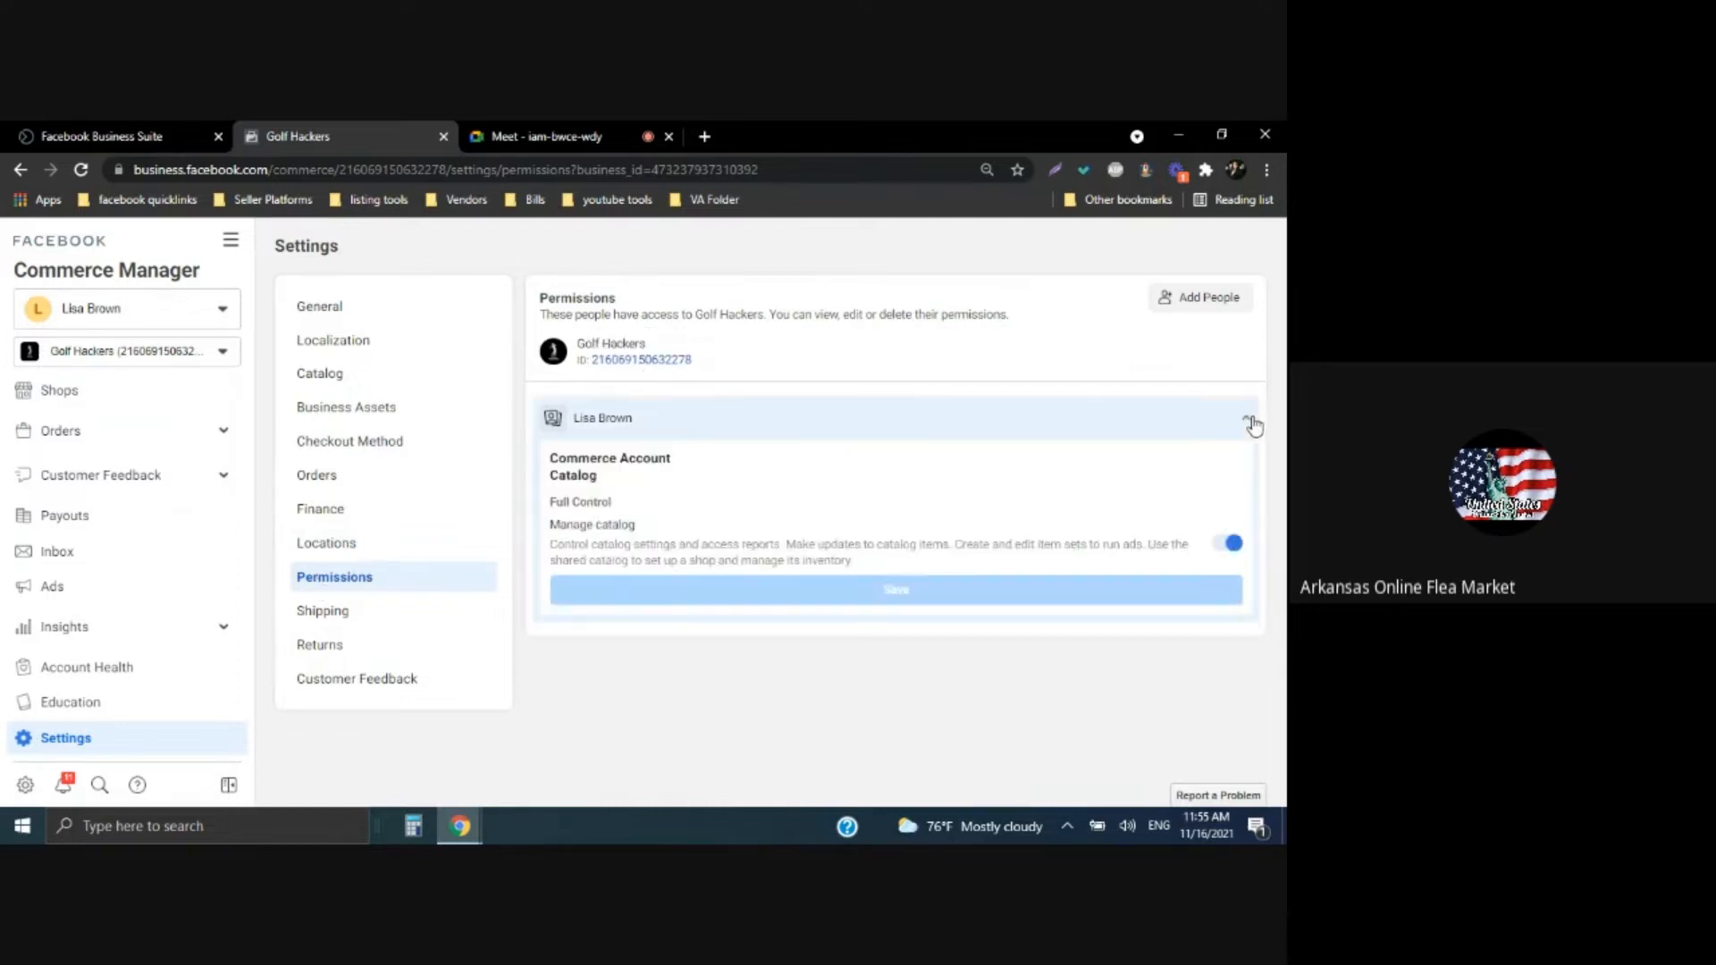
{"action": "scroll", "coordinate": [1131, 520], "scroll_direction": "down", "scroll_amount": 2}
{"action": "scroll", "coordinate": [1131, 520], "scroll_direction": "down", "scroll_amount": 2}
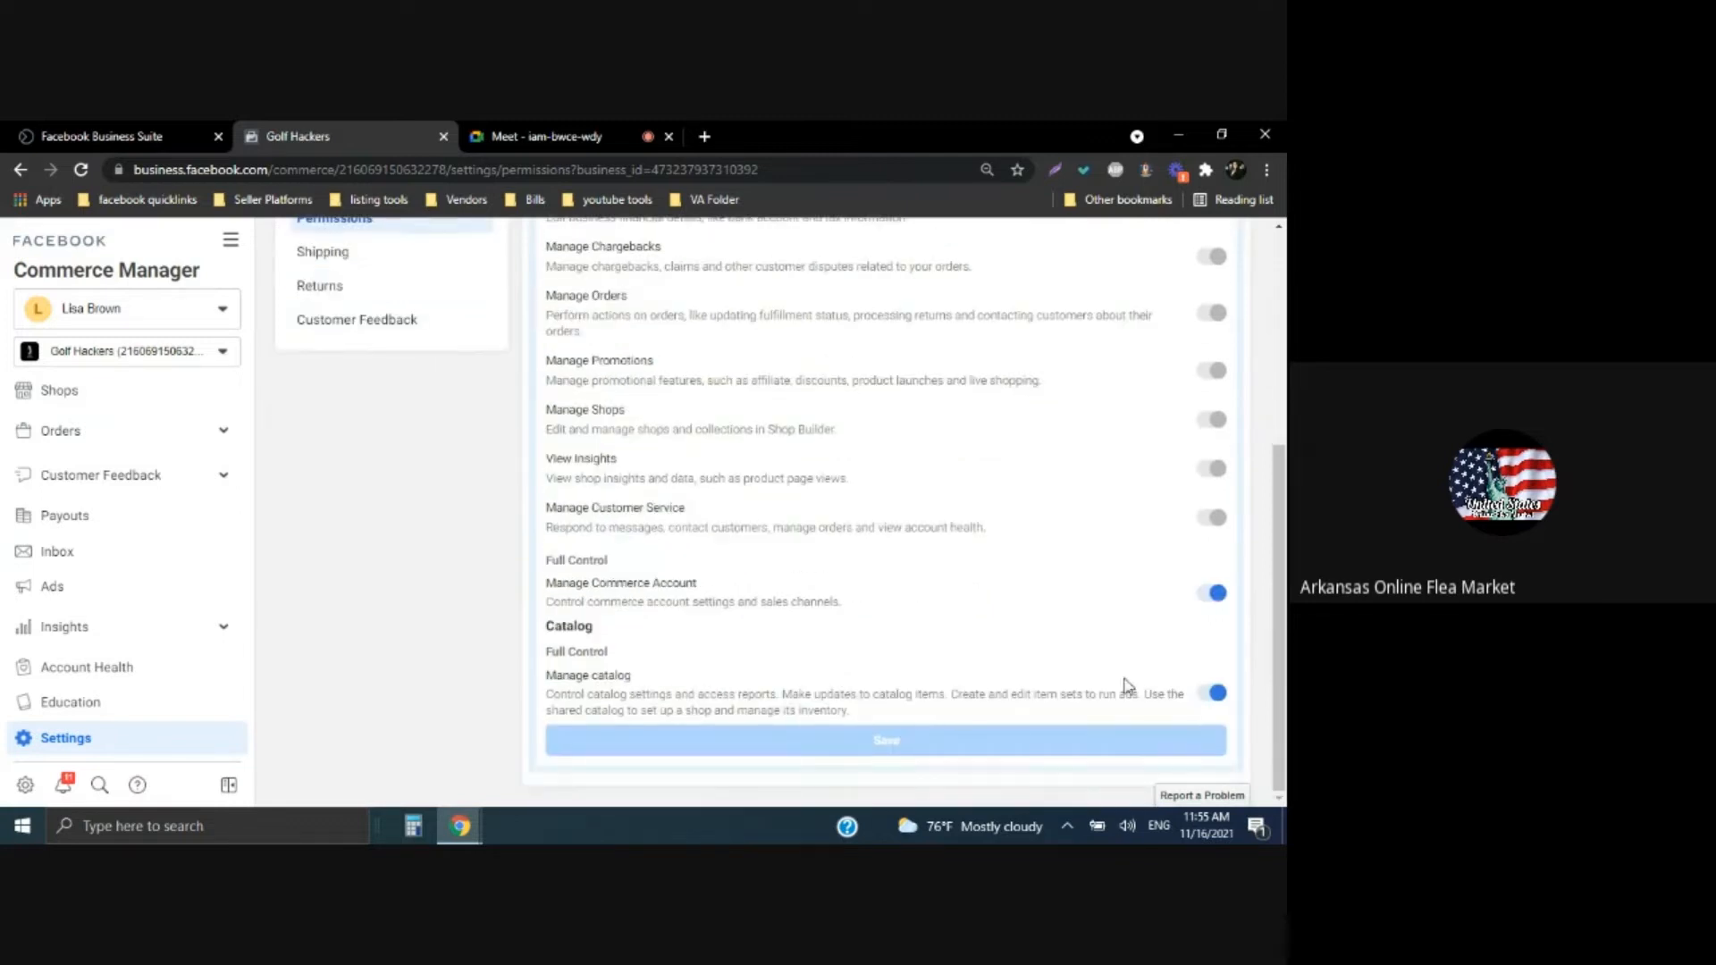
{"action": "scroll", "coordinate": [1124, 686], "scroll_direction": "up", "scroll_amount": 5}
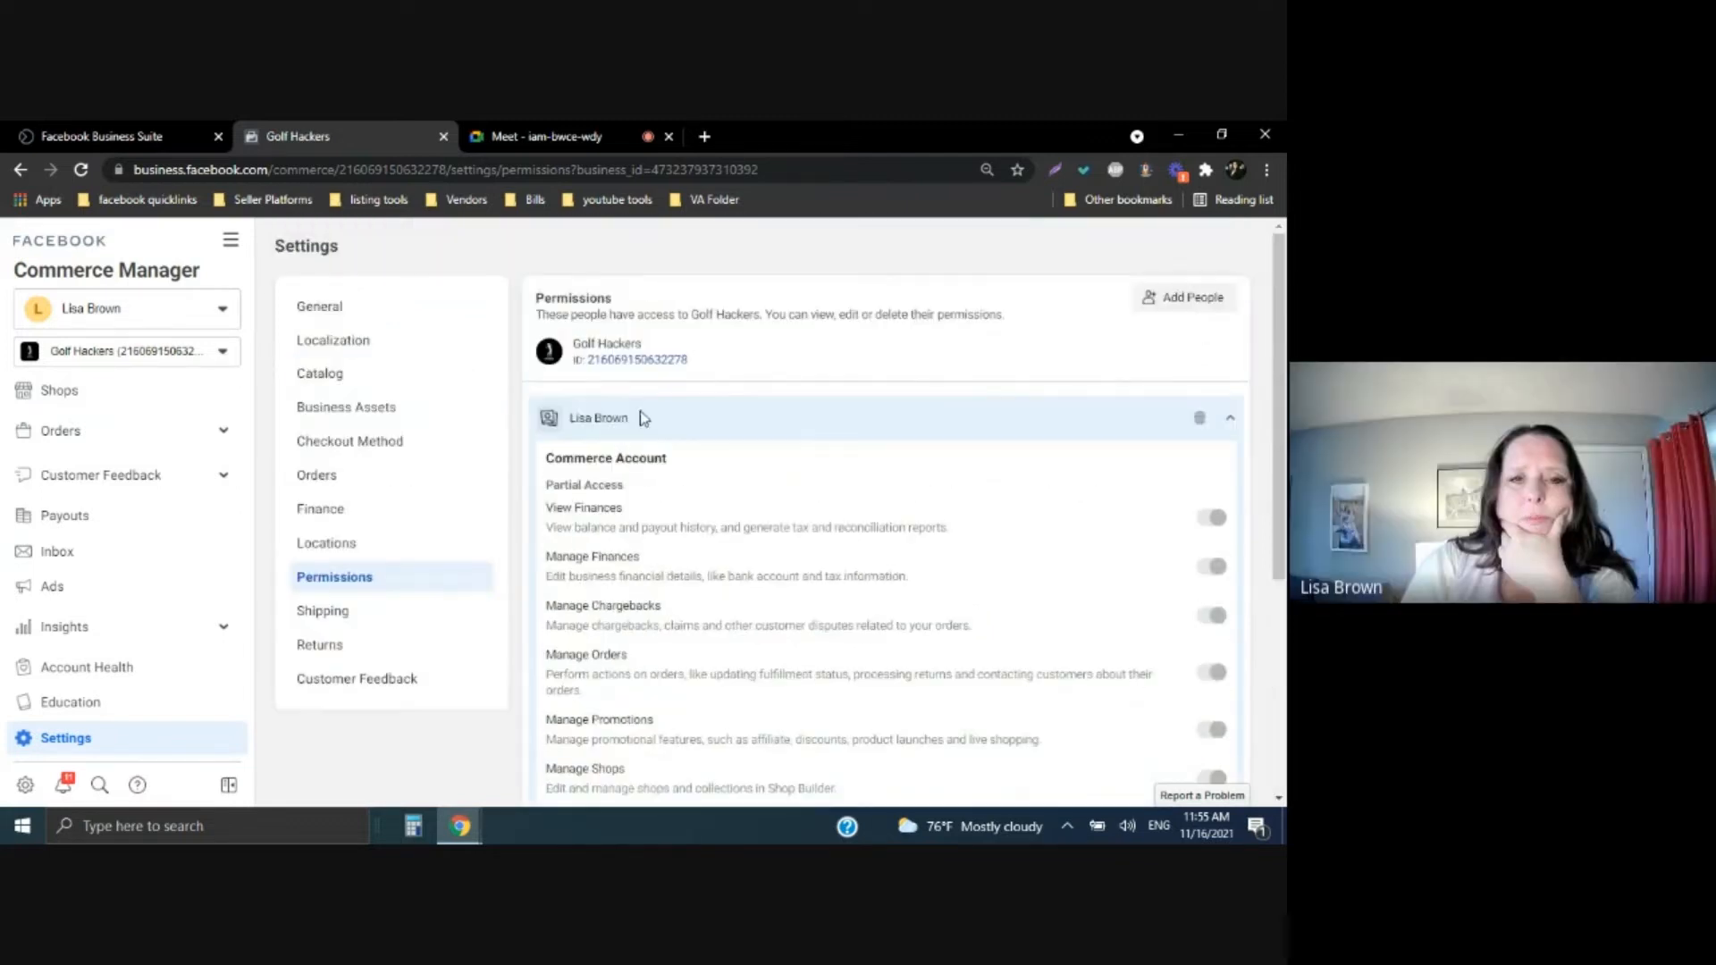
{"action": "scroll", "coordinate": [843, 540], "scroll_direction": "down", "scroll_amount": 4}
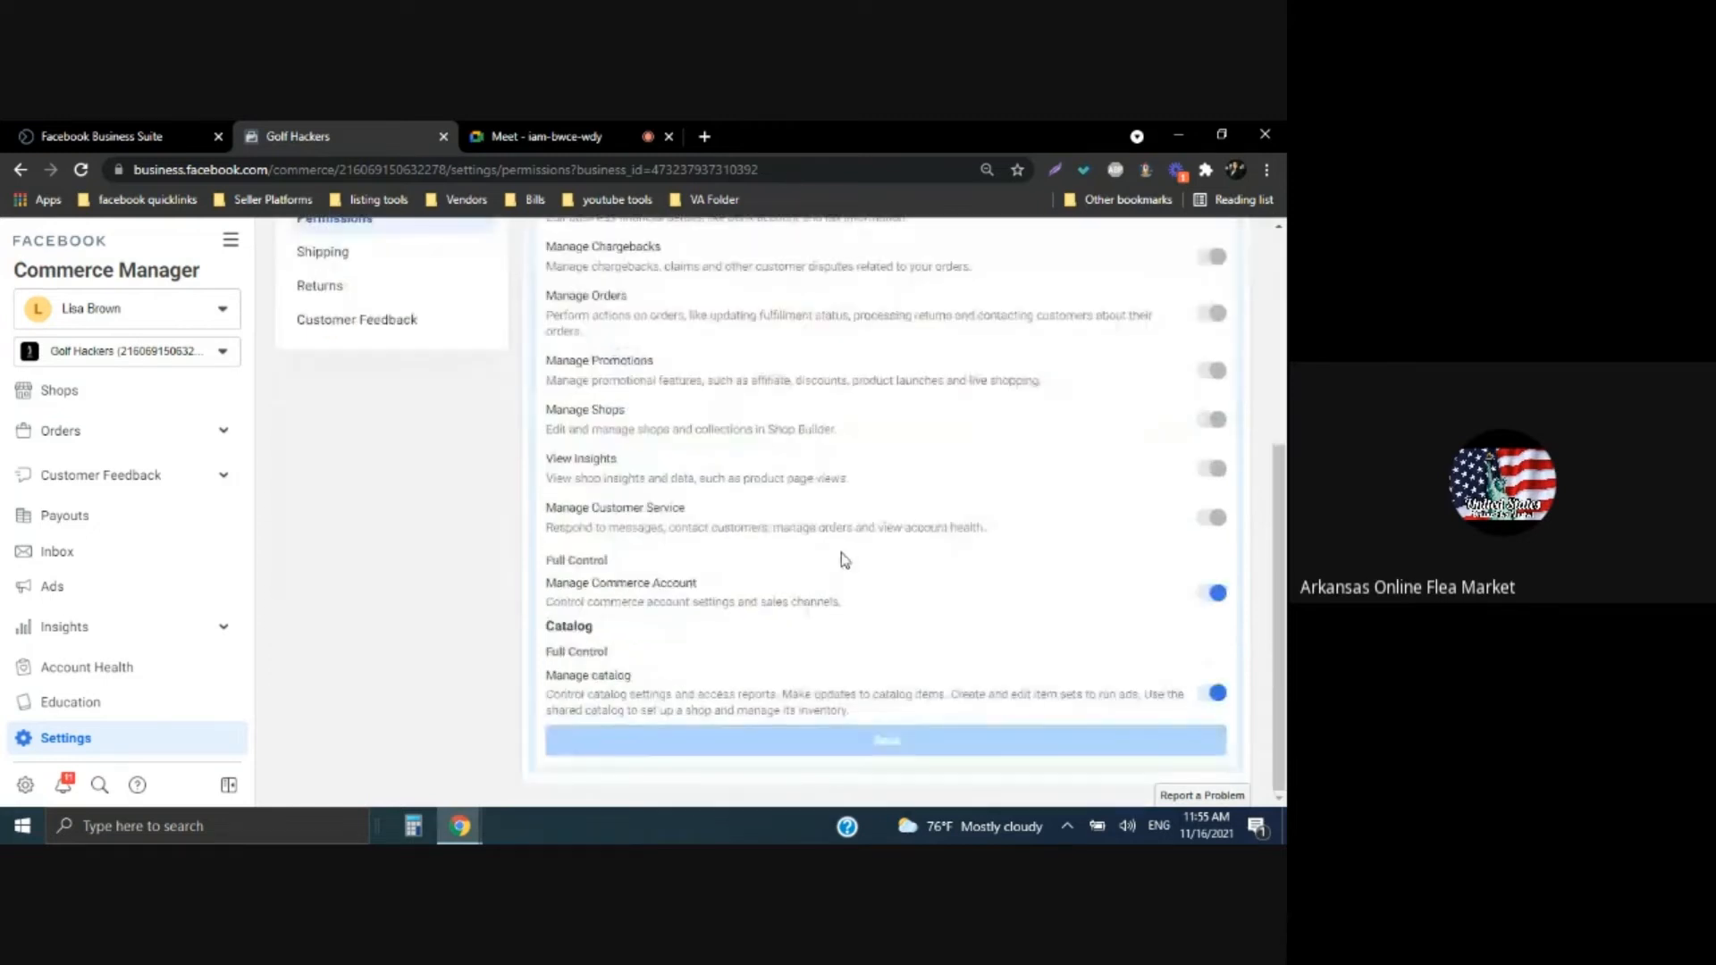
{"action": "scroll", "coordinate": [844, 554], "scroll_direction": "up", "scroll_amount": 2}
{"action": "scroll", "coordinate": [840, 552], "scroll_direction": "up", "scroll_amount": 3}
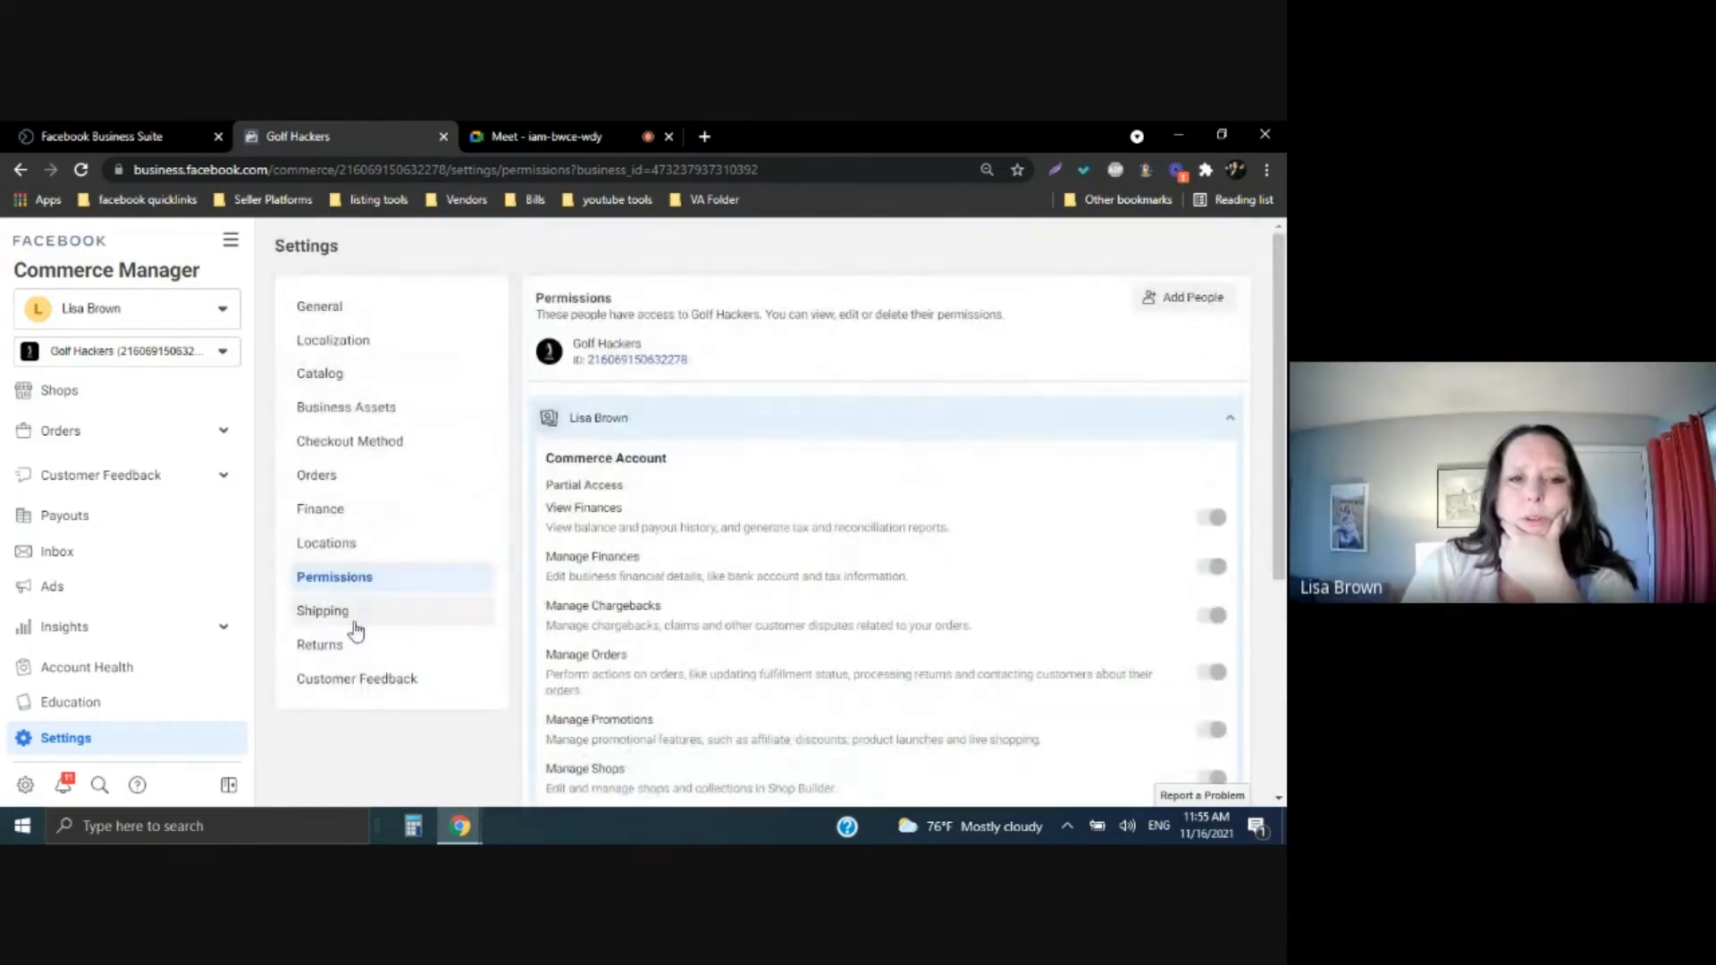
In the Shipping settings, add a new shipping profile named 5.95 Shipping, leaving its reference ID blank, and continue to its rates
{"action": "left_click", "coordinate": [356, 626]}
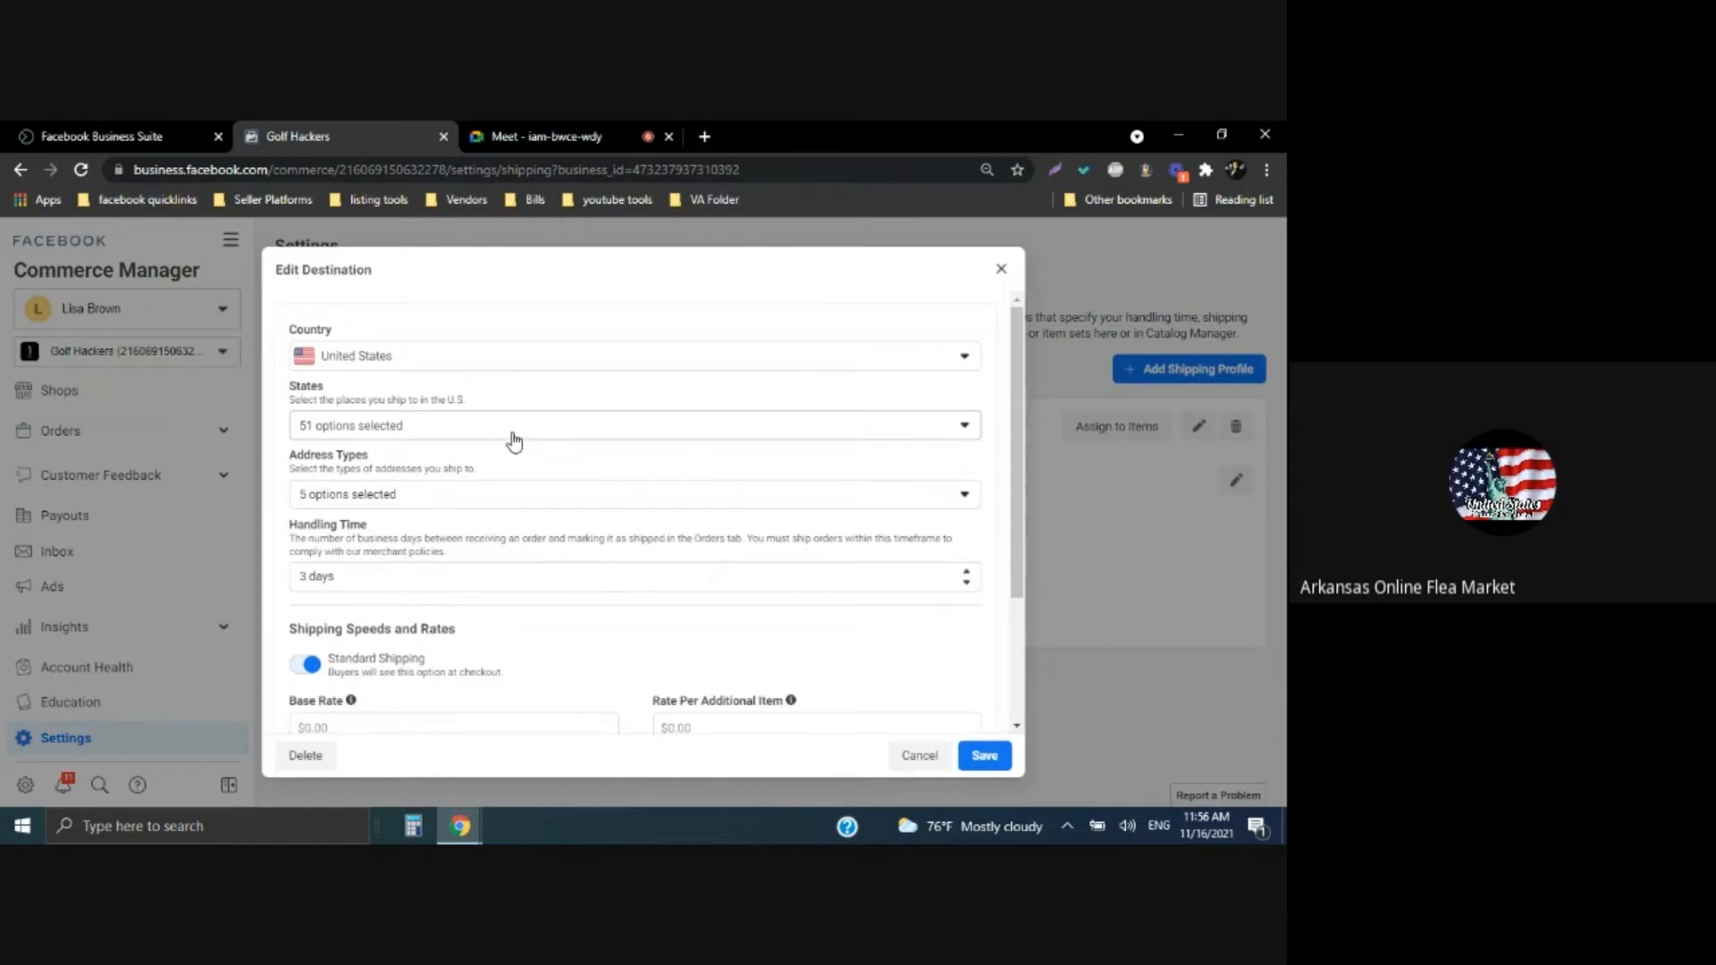
{"action": "left_click", "coordinate": [1000, 269]}
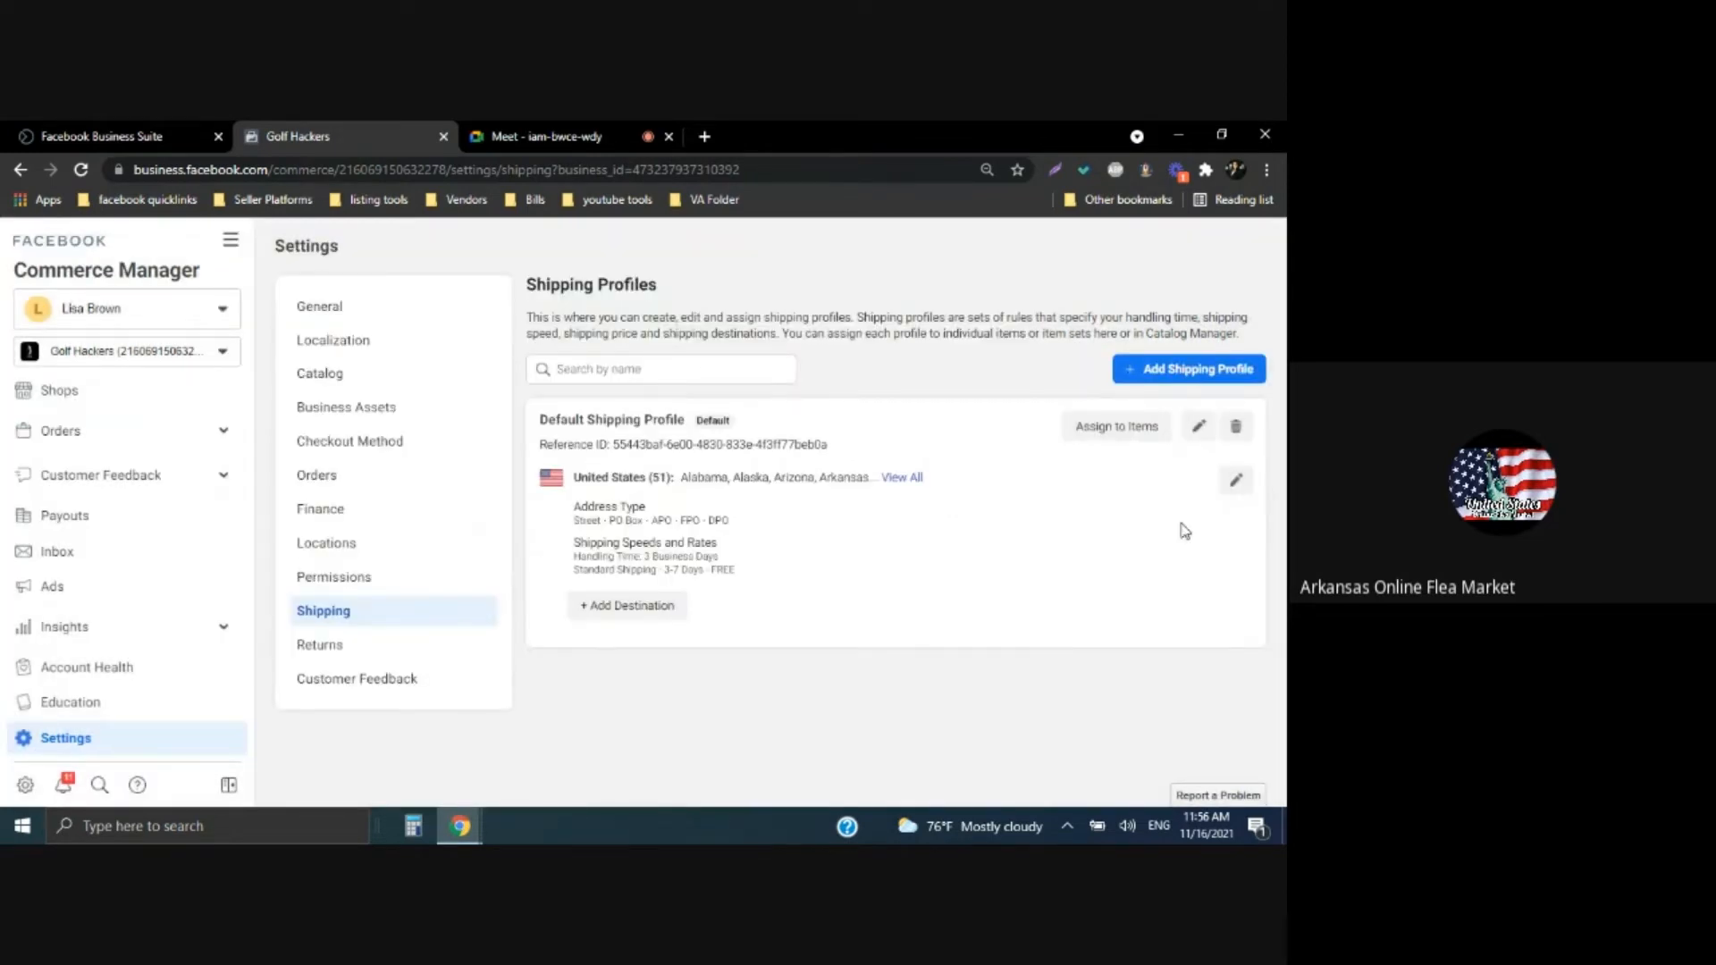
{"action": "left_click", "coordinate": [1193, 370]}
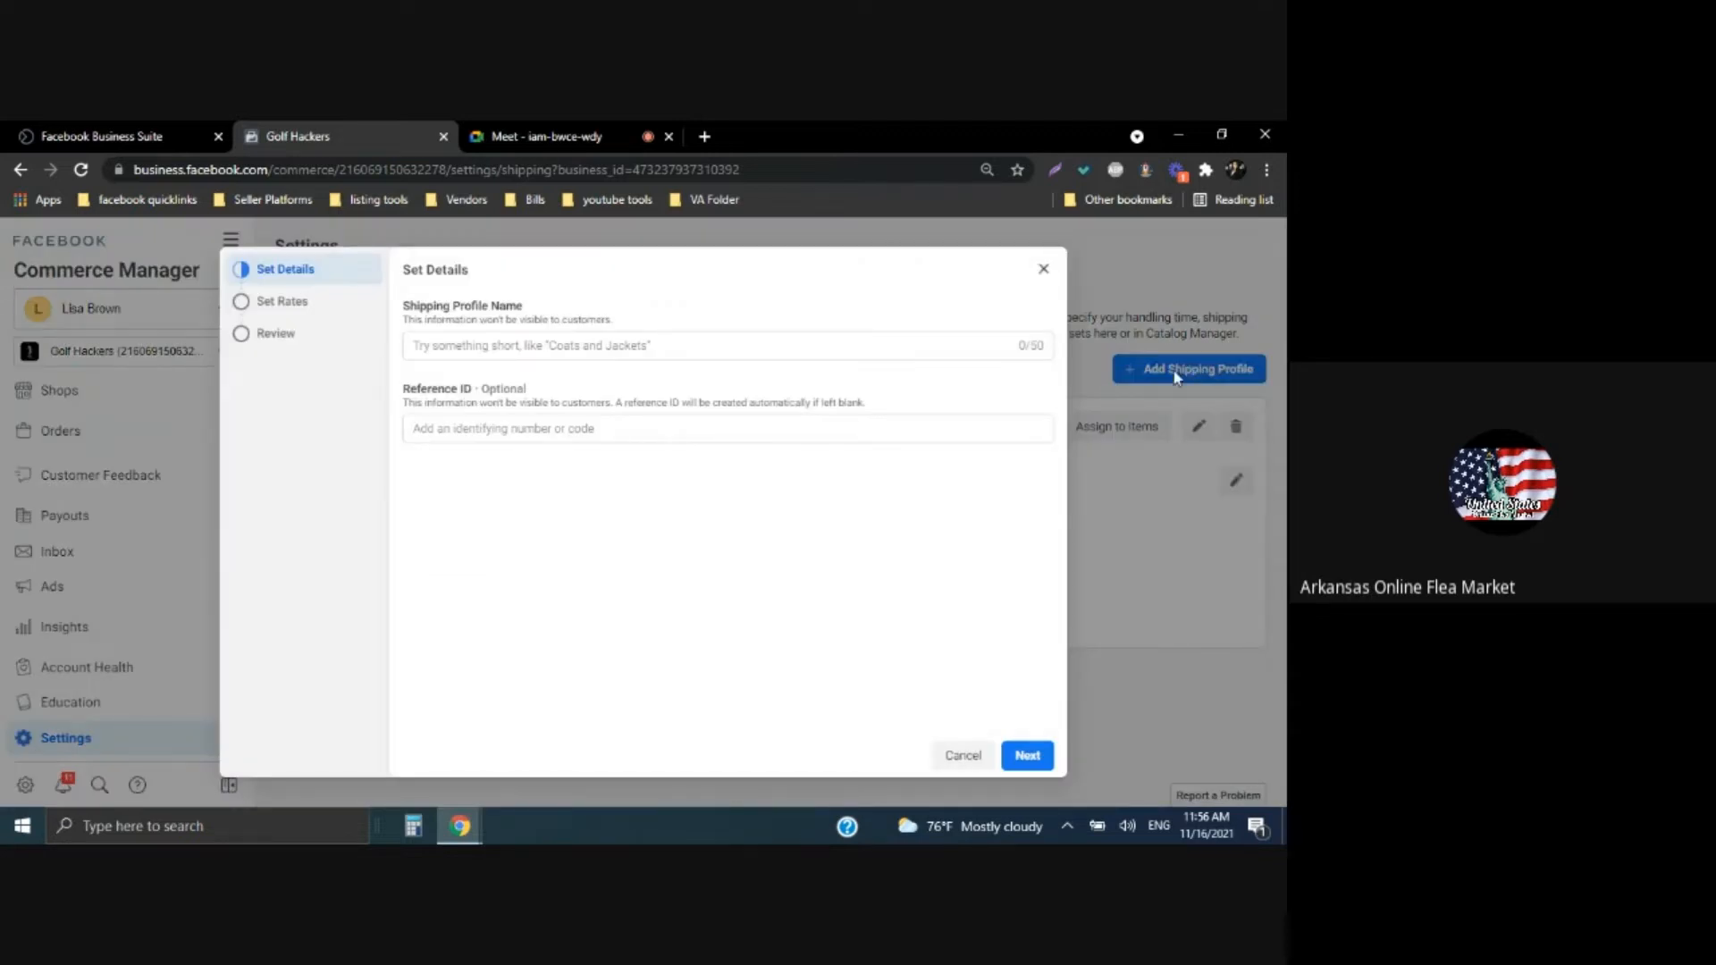
{"action": "left_click", "coordinate": [585, 346]}
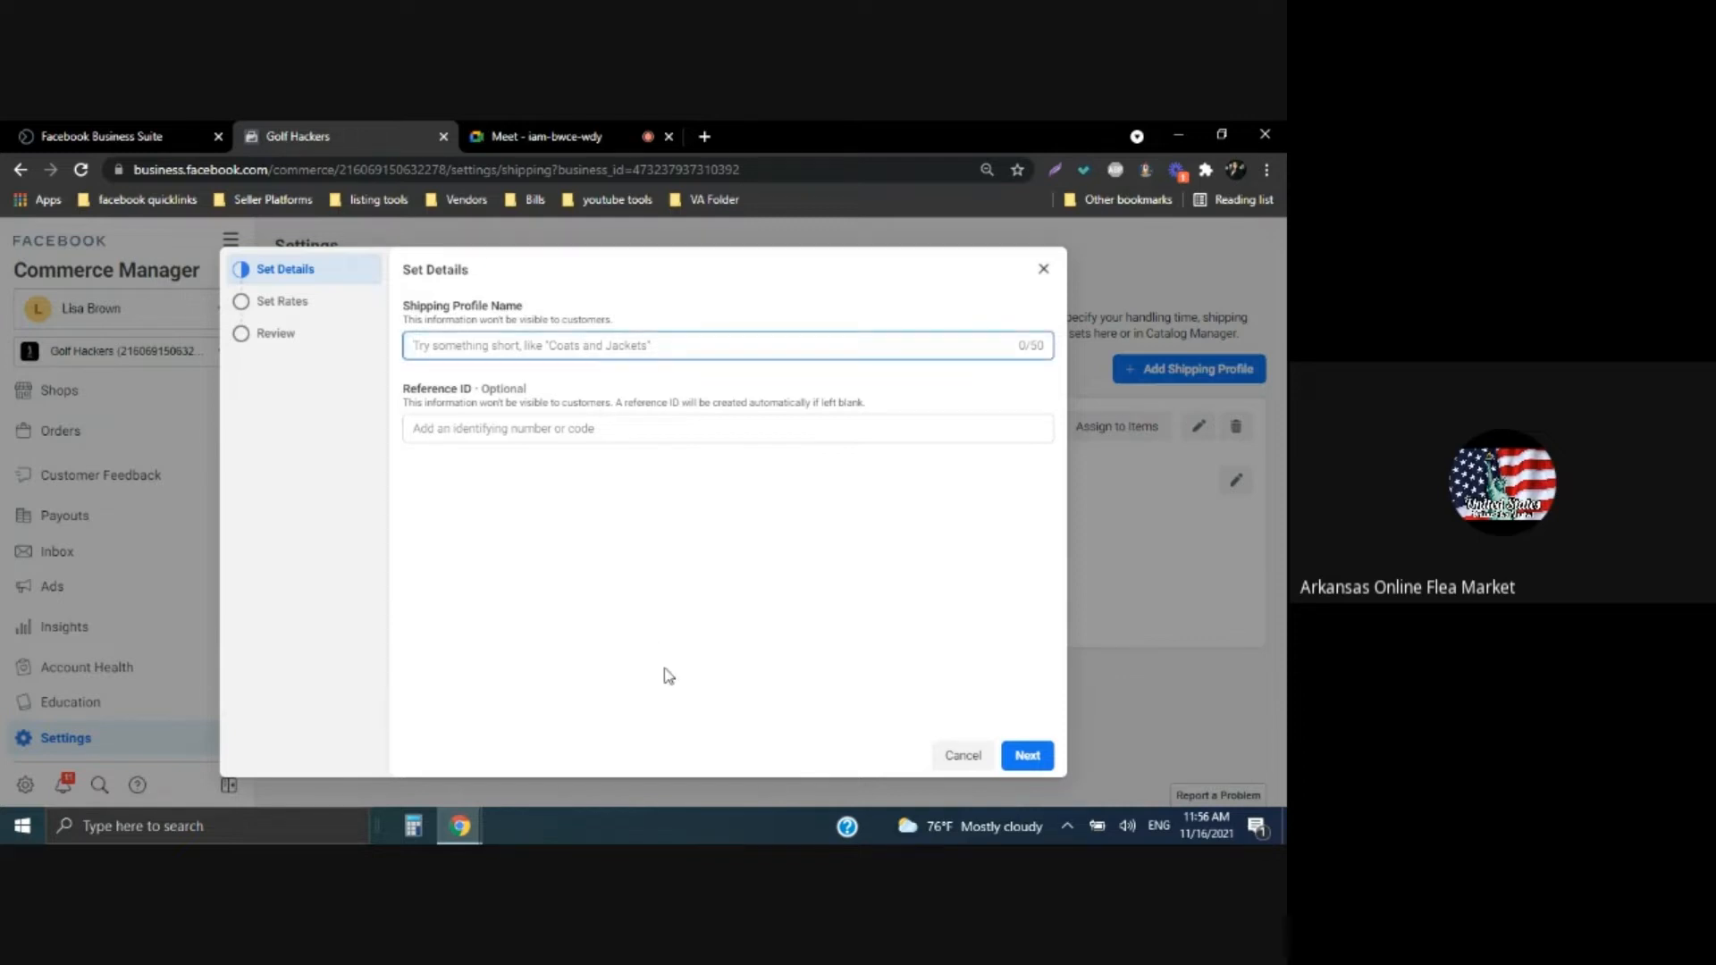
{"action": "type", "text": "5.9"}
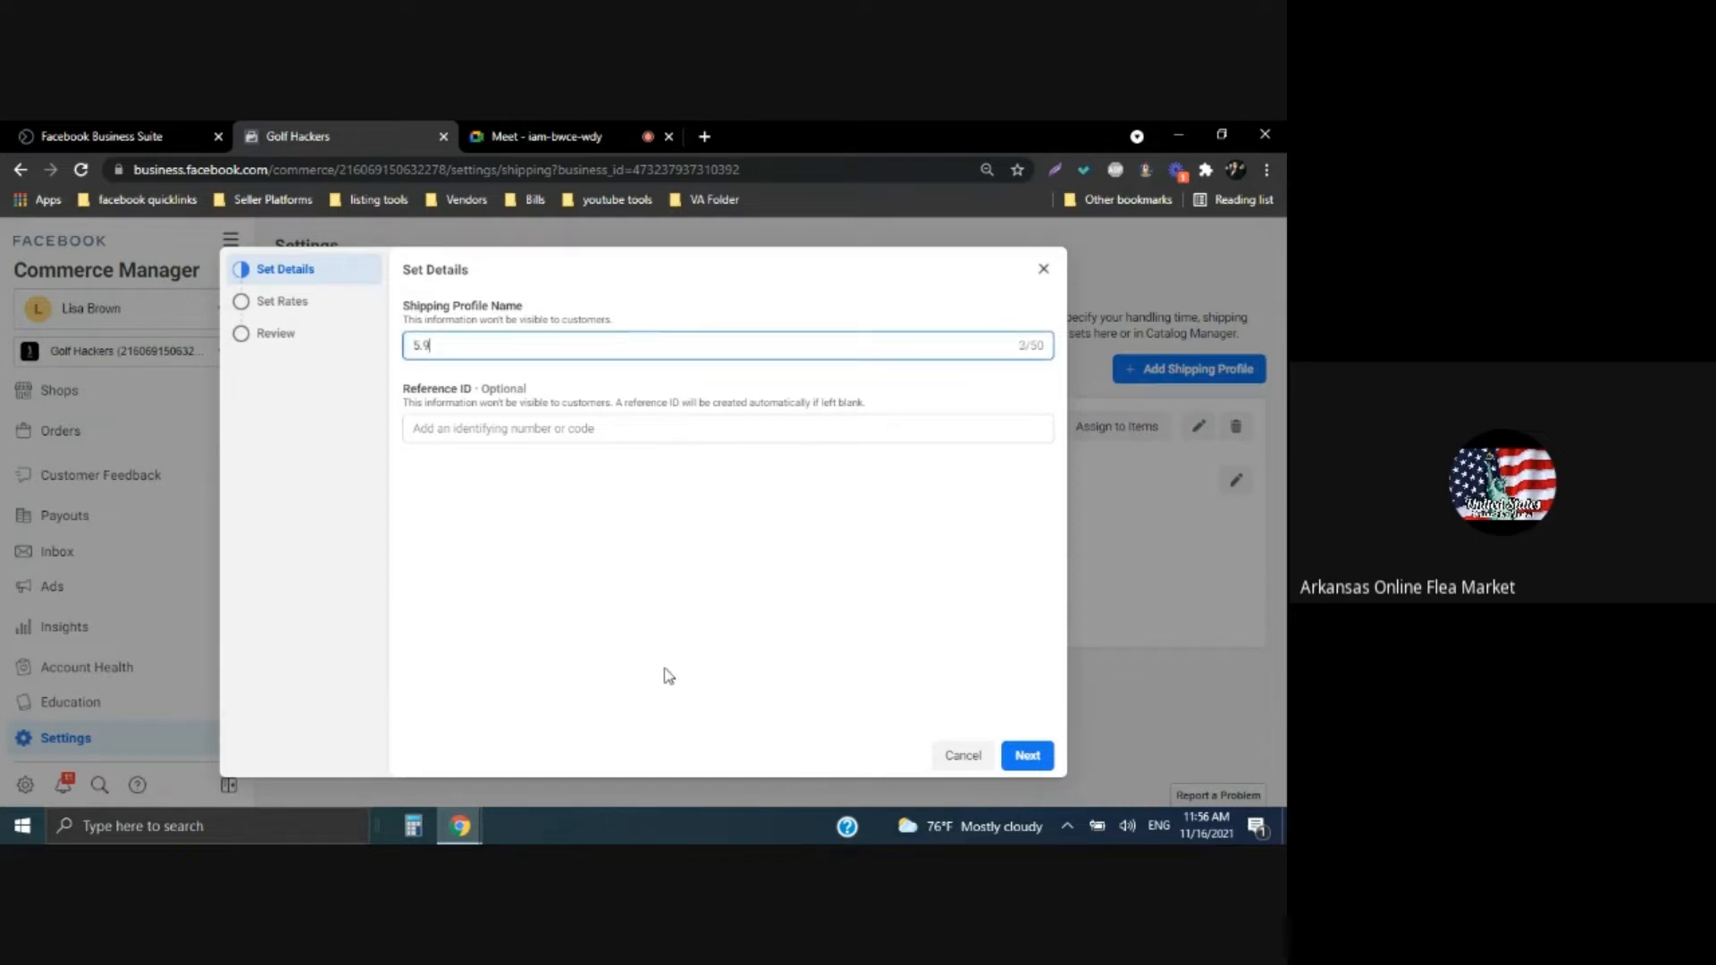
{"action": "type", "text": "5 Ship"}
{"action": "key", "text": "BackSpace"}
{"action": "key", "text": "BackSpace"}
{"action": "type", "text": "pping"}
{"action": "key", "text": "Tab"}
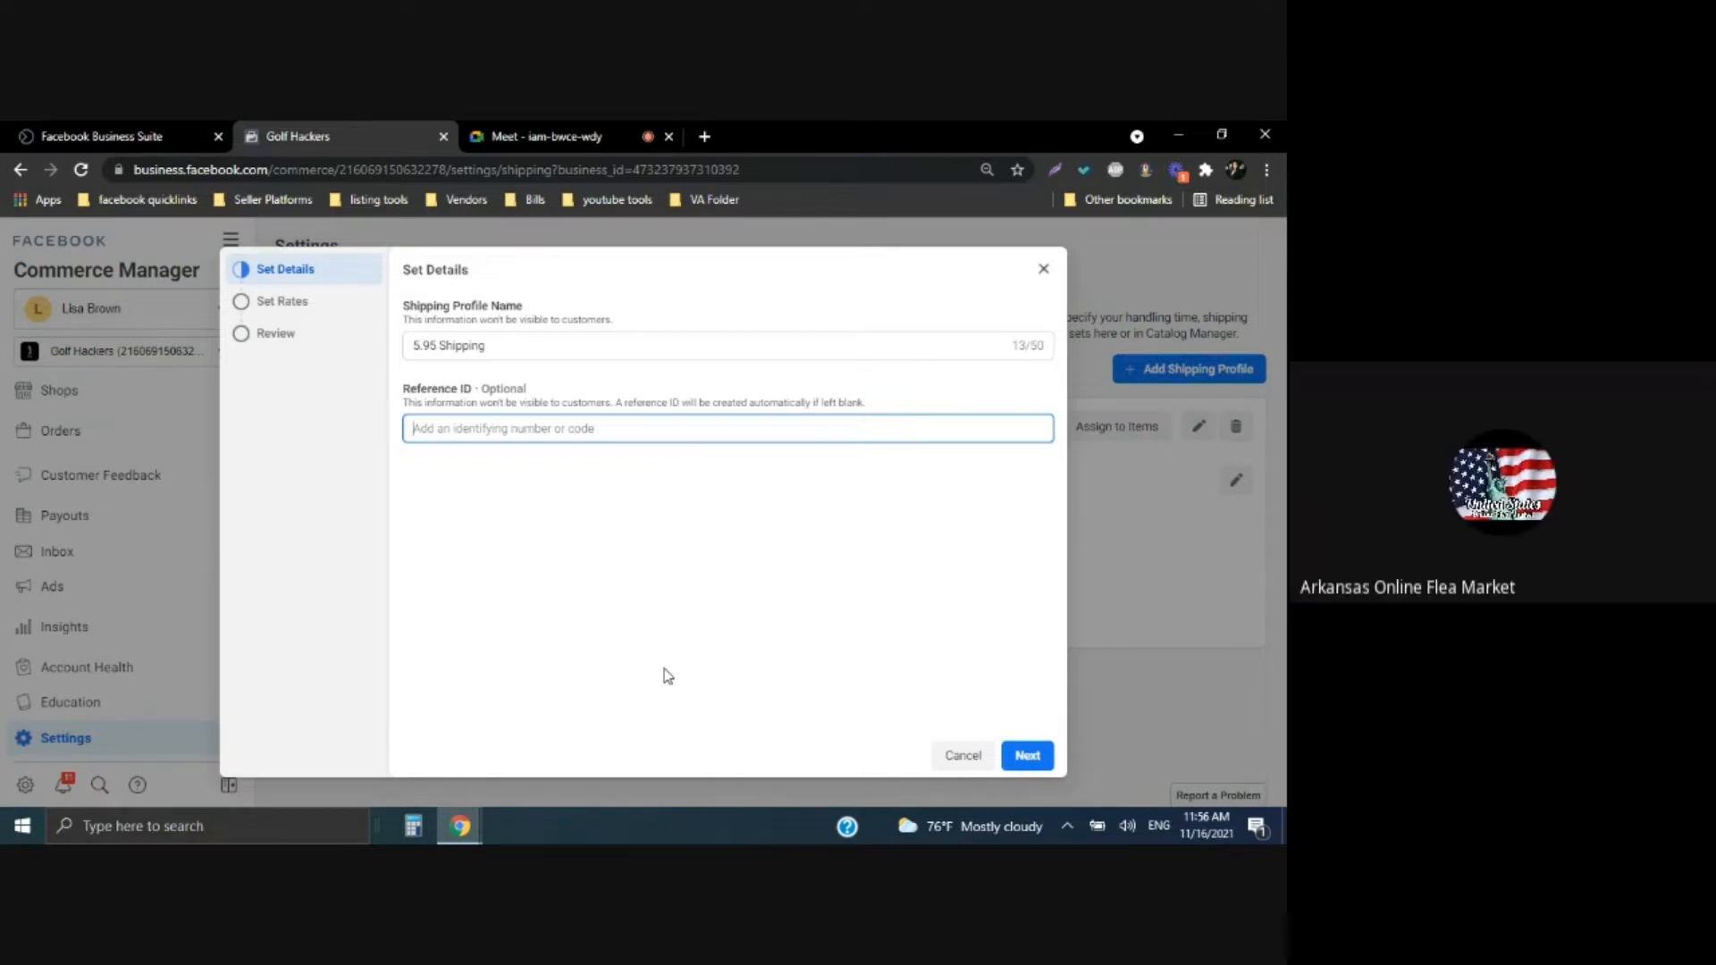
{"action": "left_click", "coordinate": [1027, 755]}
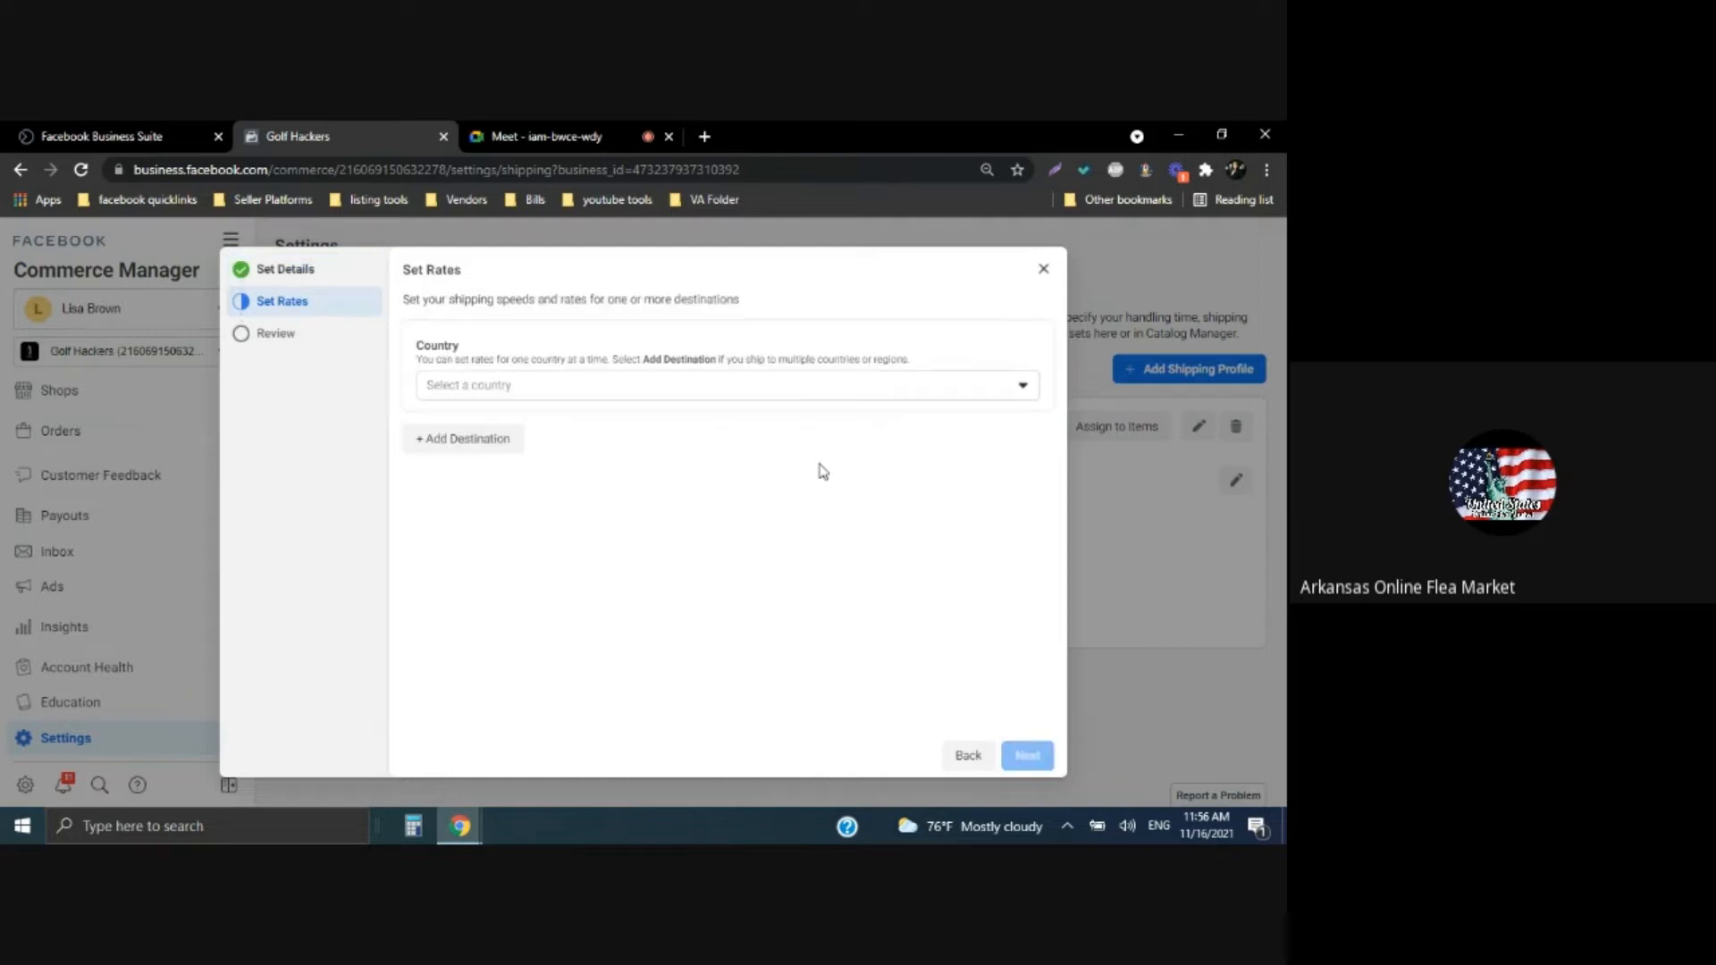
Set the new shipping profile's destination country to United States and select all states
{"action": "left_click", "coordinate": [759, 391]}
{"action": "left_click", "coordinate": [672, 459]}
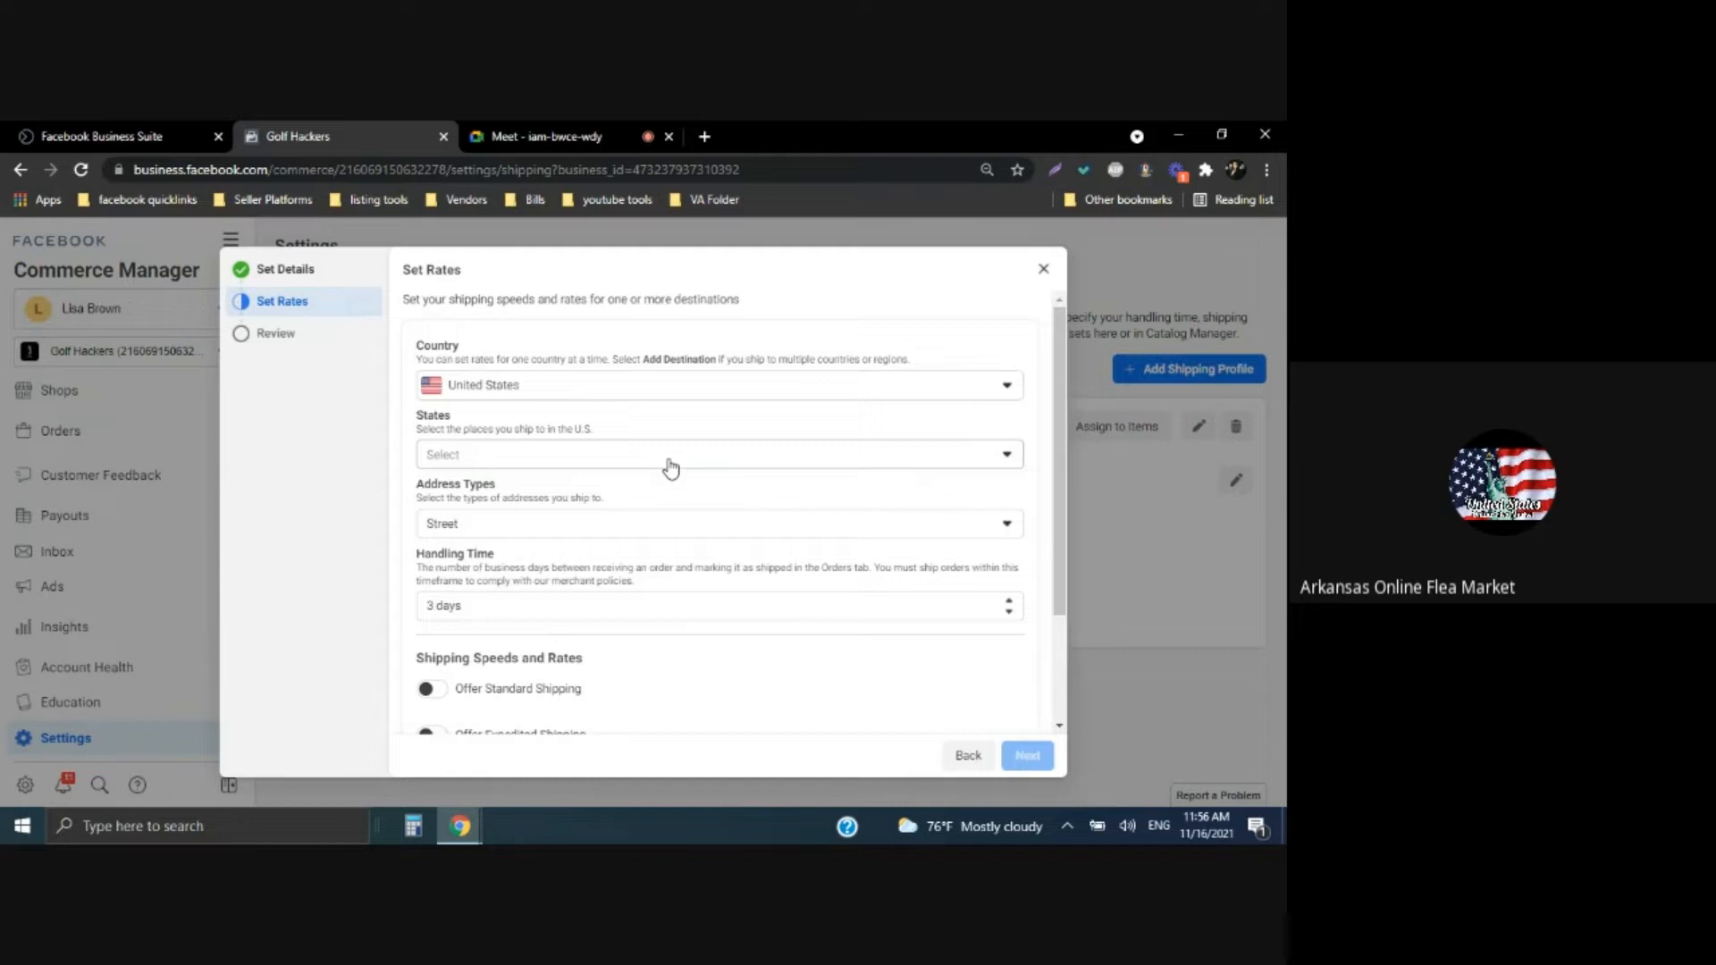
{"action": "left_click", "coordinate": [670, 458]}
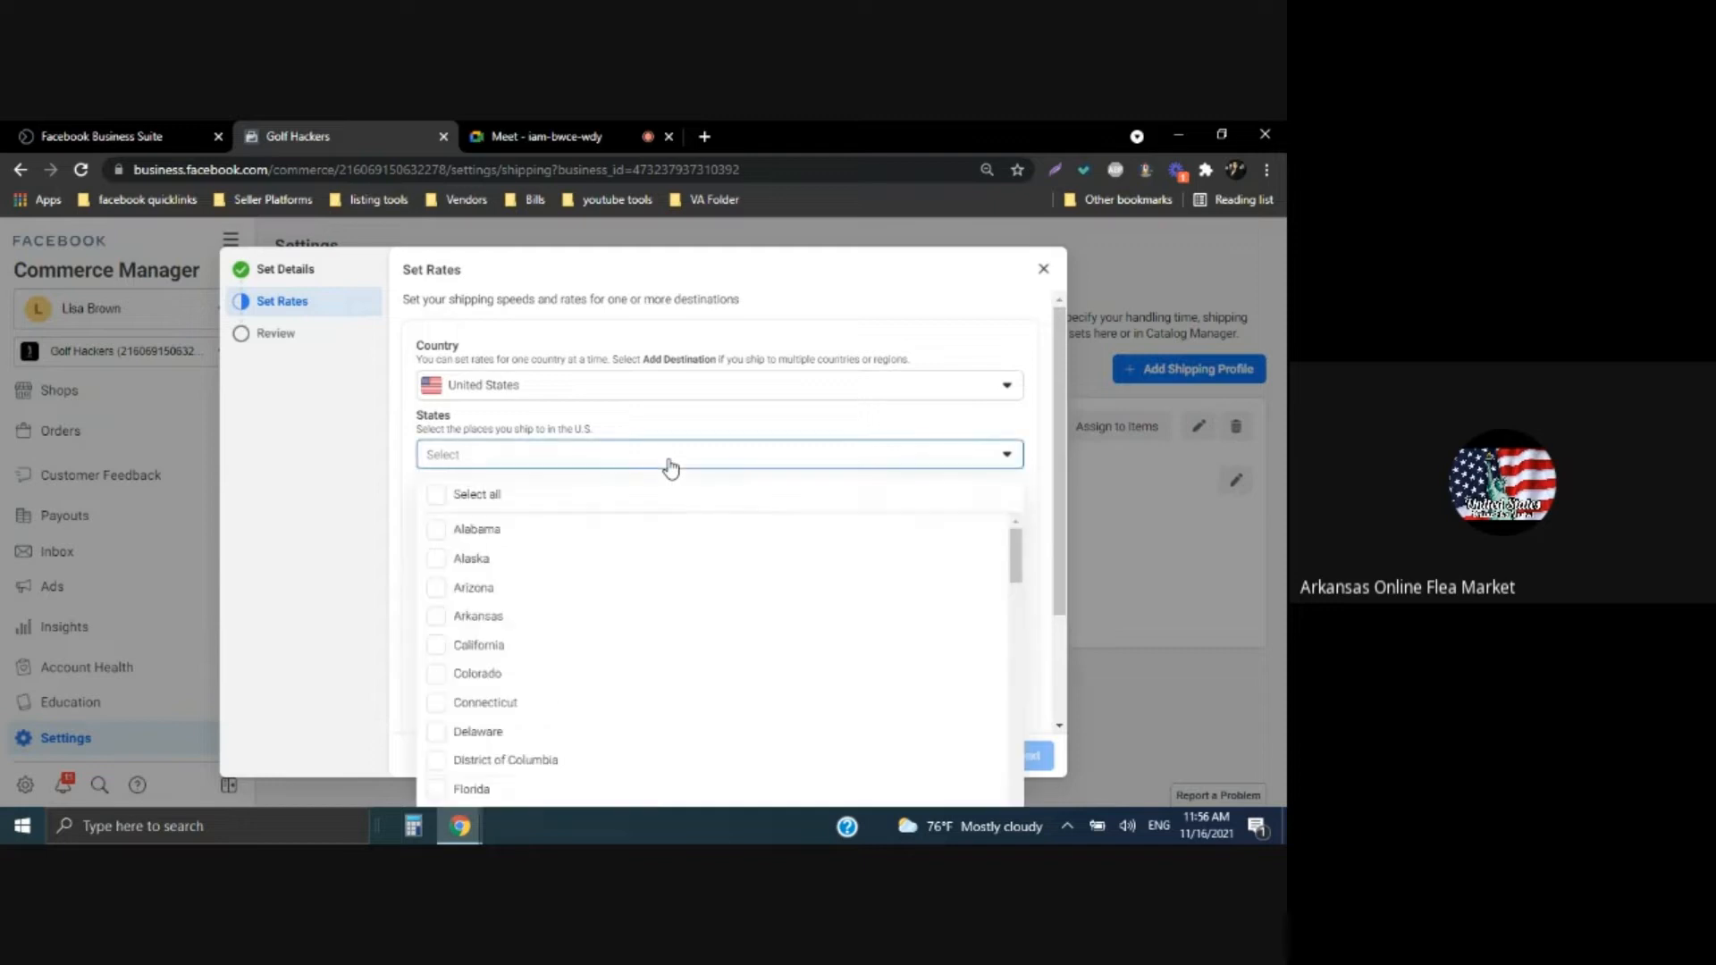
{"action": "left_click", "coordinate": [438, 495]}
{"action": "scroll", "coordinate": [527, 598], "scroll_direction": "down", "scroll_amount": 3}
{"action": "left_click", "coordinate": [1038, 626]}
Enable standard shipping with a $5.95 base rate, $5.95 per additional item and a $200.00 cart minimum for free shipping
{"action": "scroll", "coordinate": [861, 655], "scroll_direction": "down", "scroll_amount": 1}
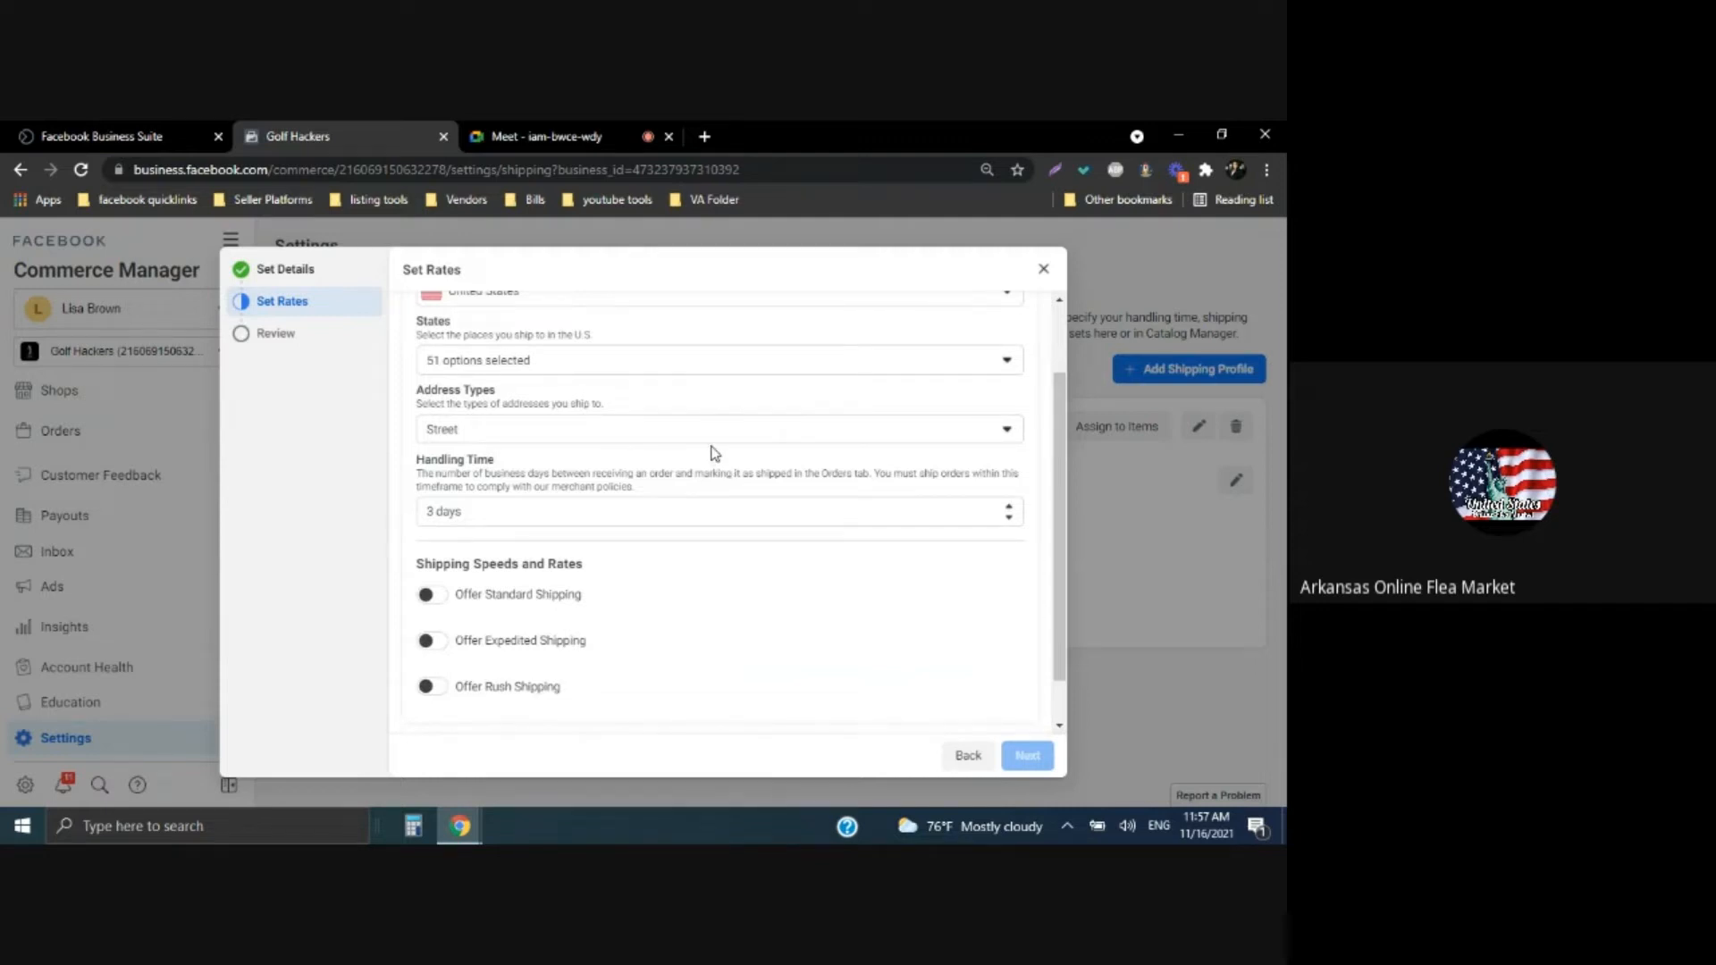
{"action": "scroll", "coordinate": [748, 599], "scroll_direction": "down", "scroll_amount": 1}
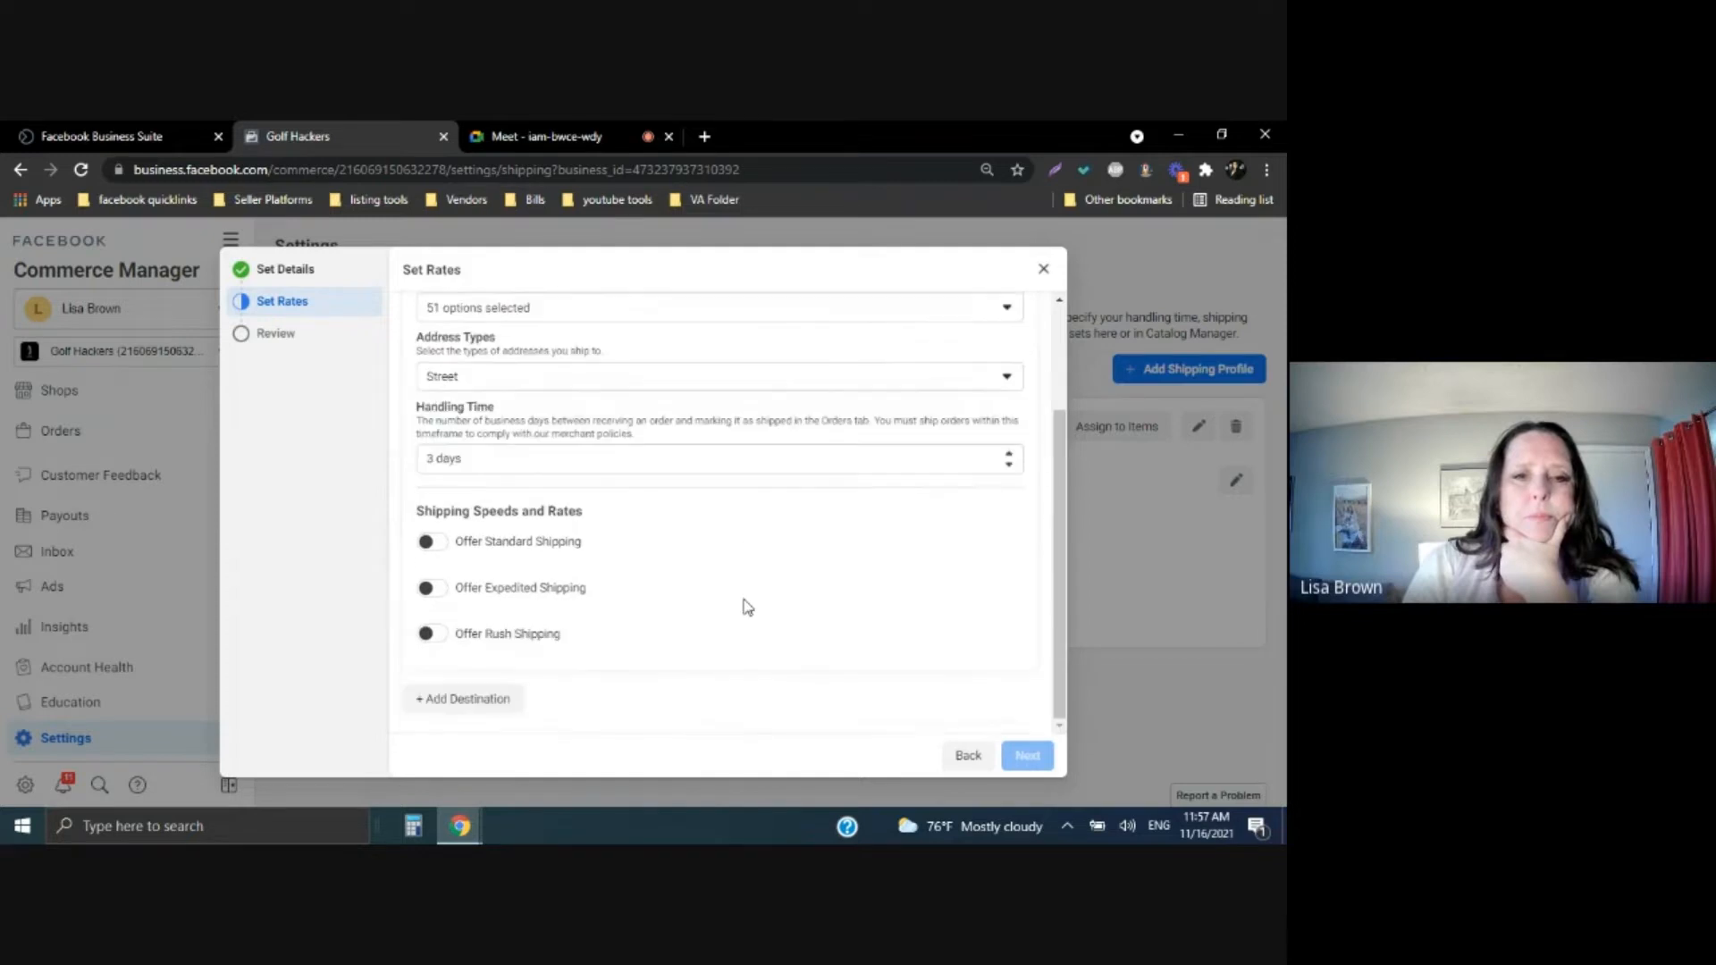
{"action": "left_click", "coordinate": [432, 541]}
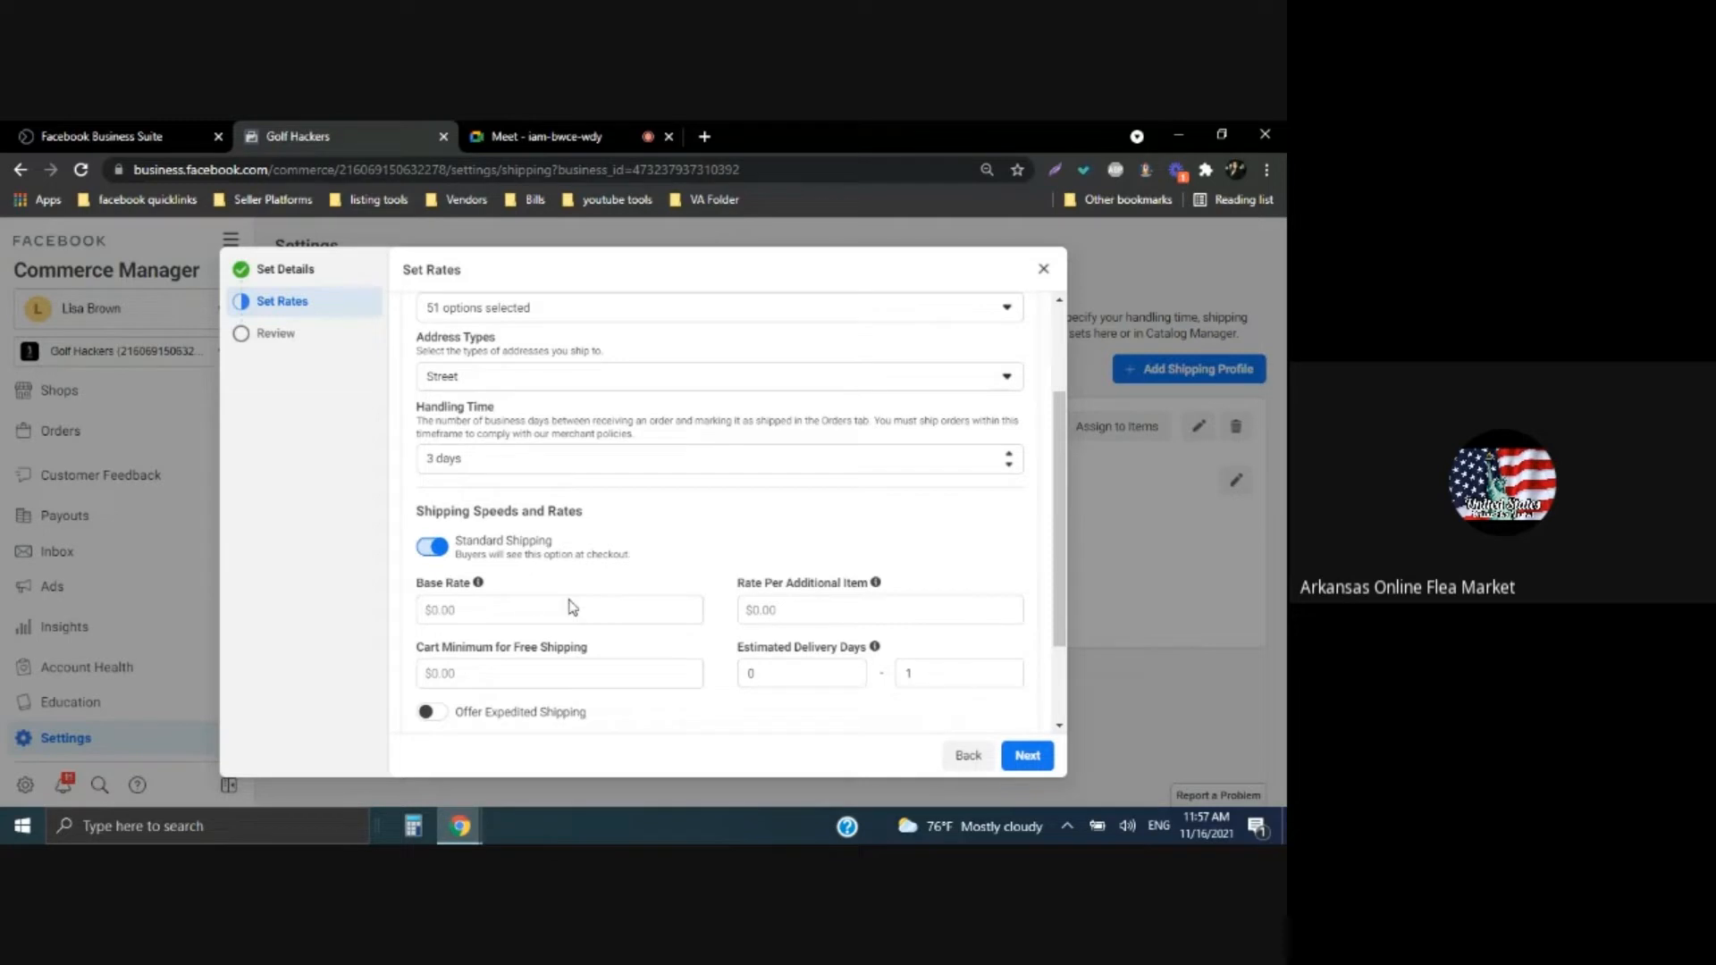
{"action": "left_click", "coordinate": [529, 608]}
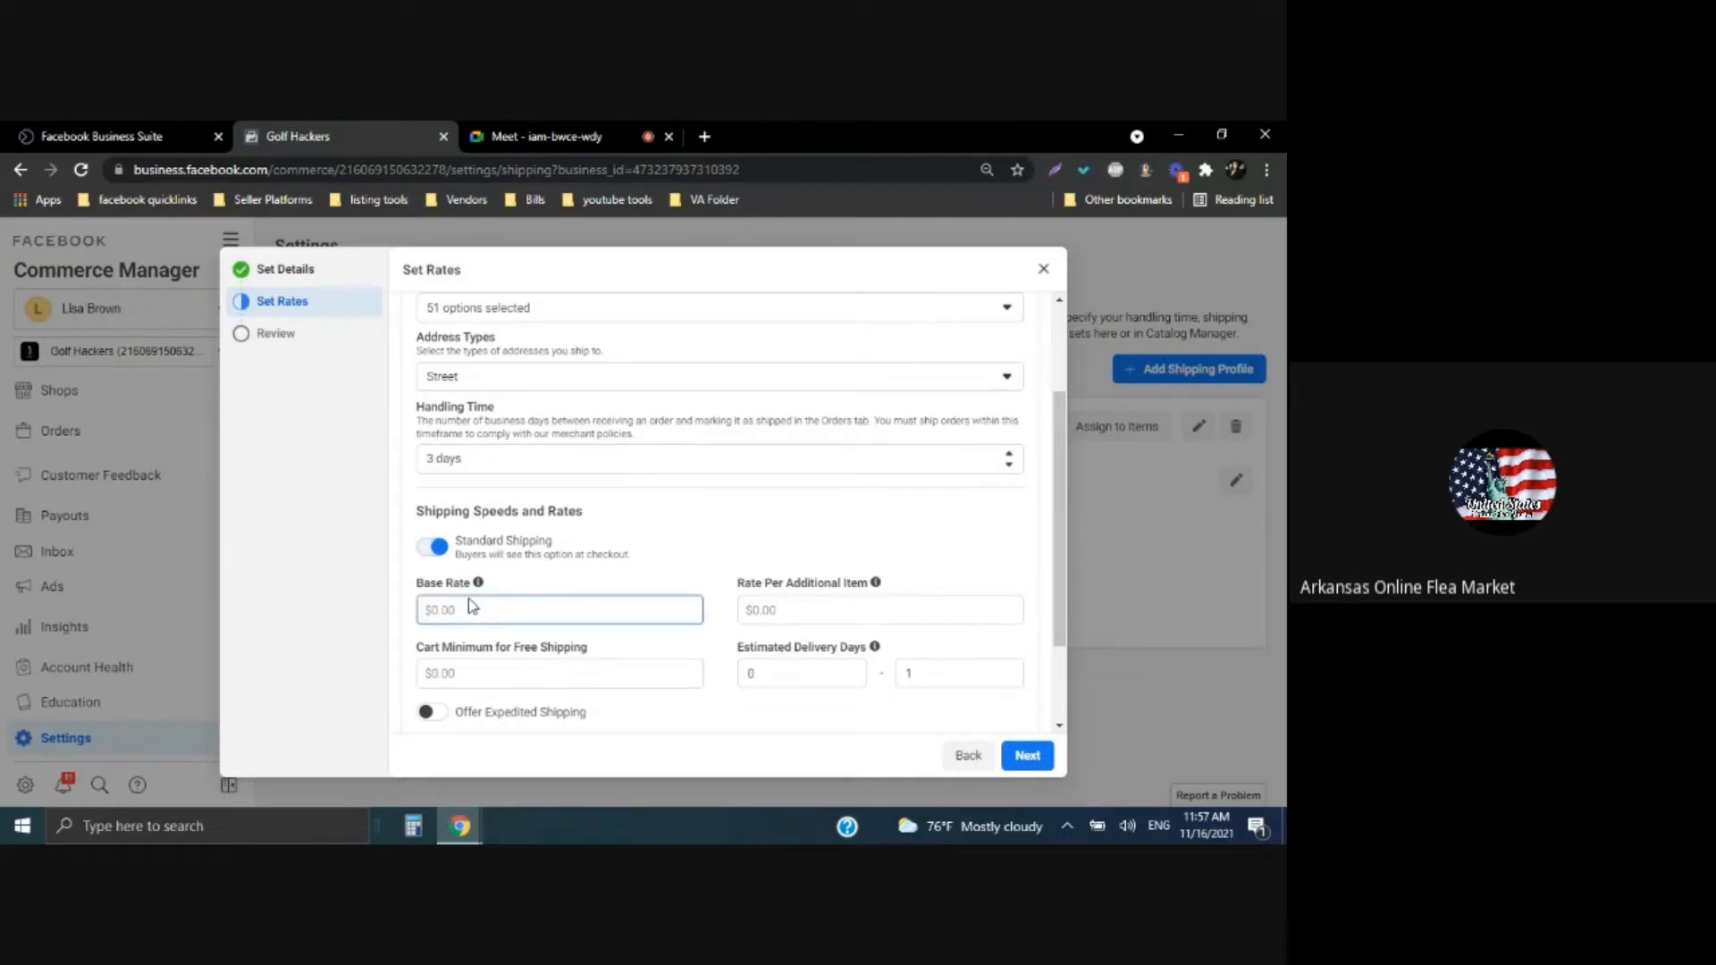
{"action": "scroll", "coordinate": [472, 607], "scroll_direction": "up", "scroll_amount": 3}
{"action": "scroll", "coordinate": [501, 600], "scroll_direction": "down", "scroll_amount": 5}
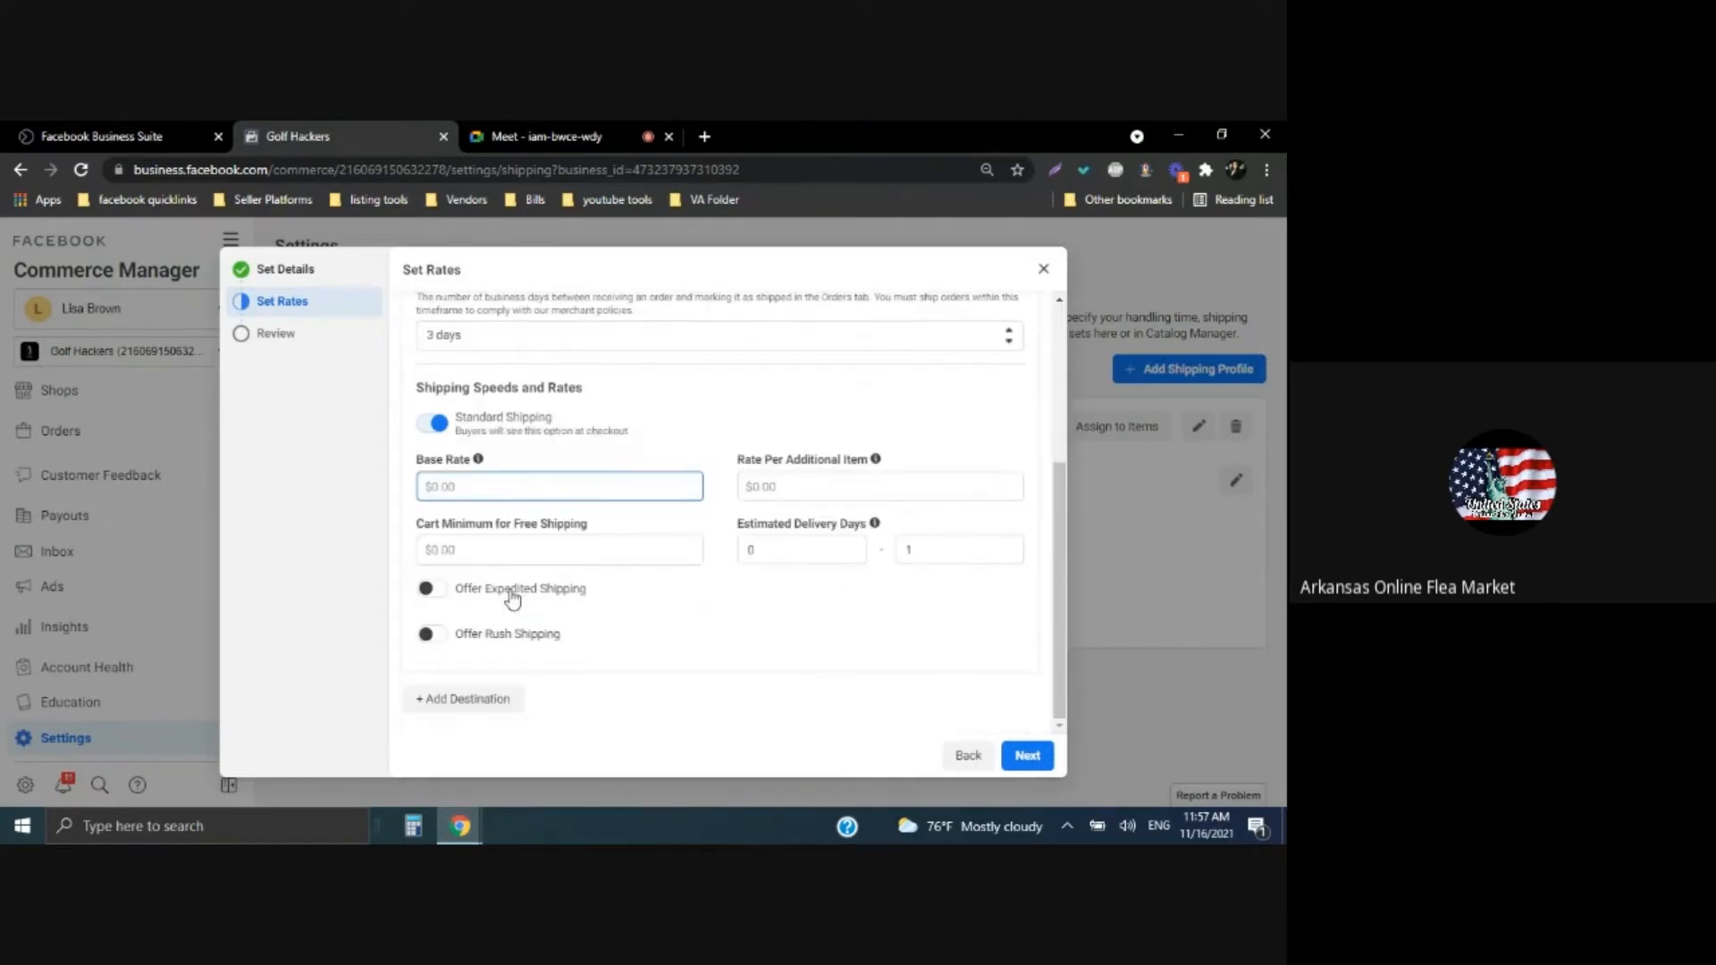
{"action": "type", "text": "5.95"}
{"action": "left_click", "coordinate": [483, 552]}
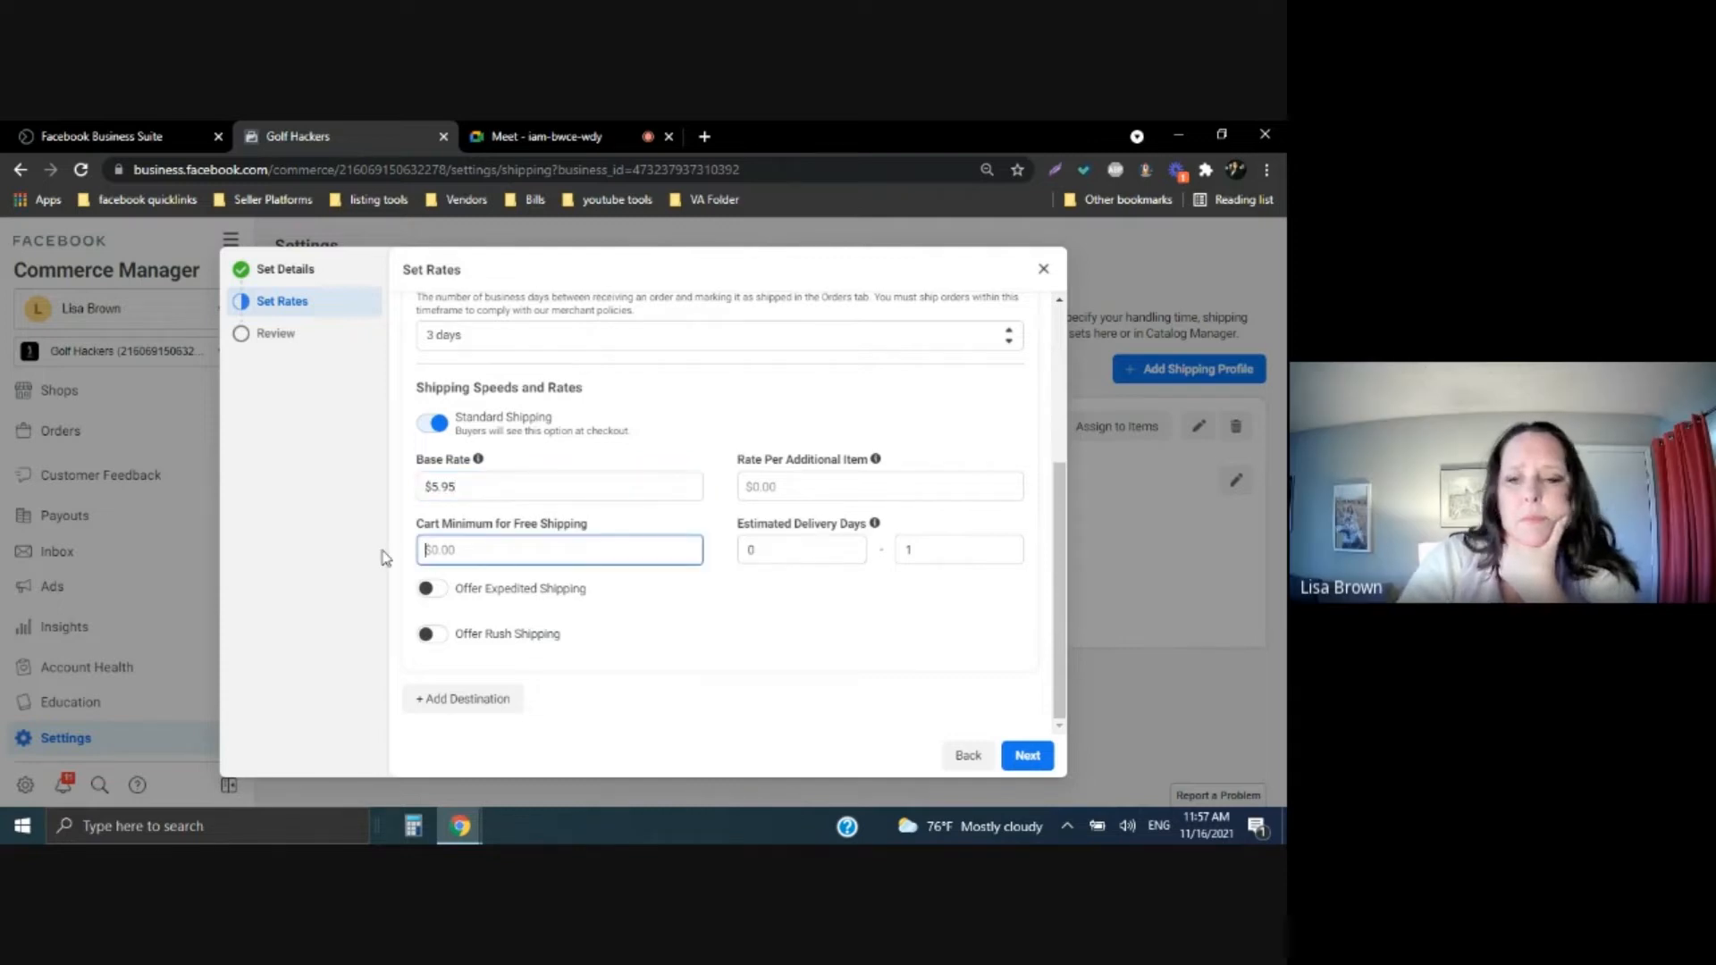
{"action": "type", "text": "200.00"}
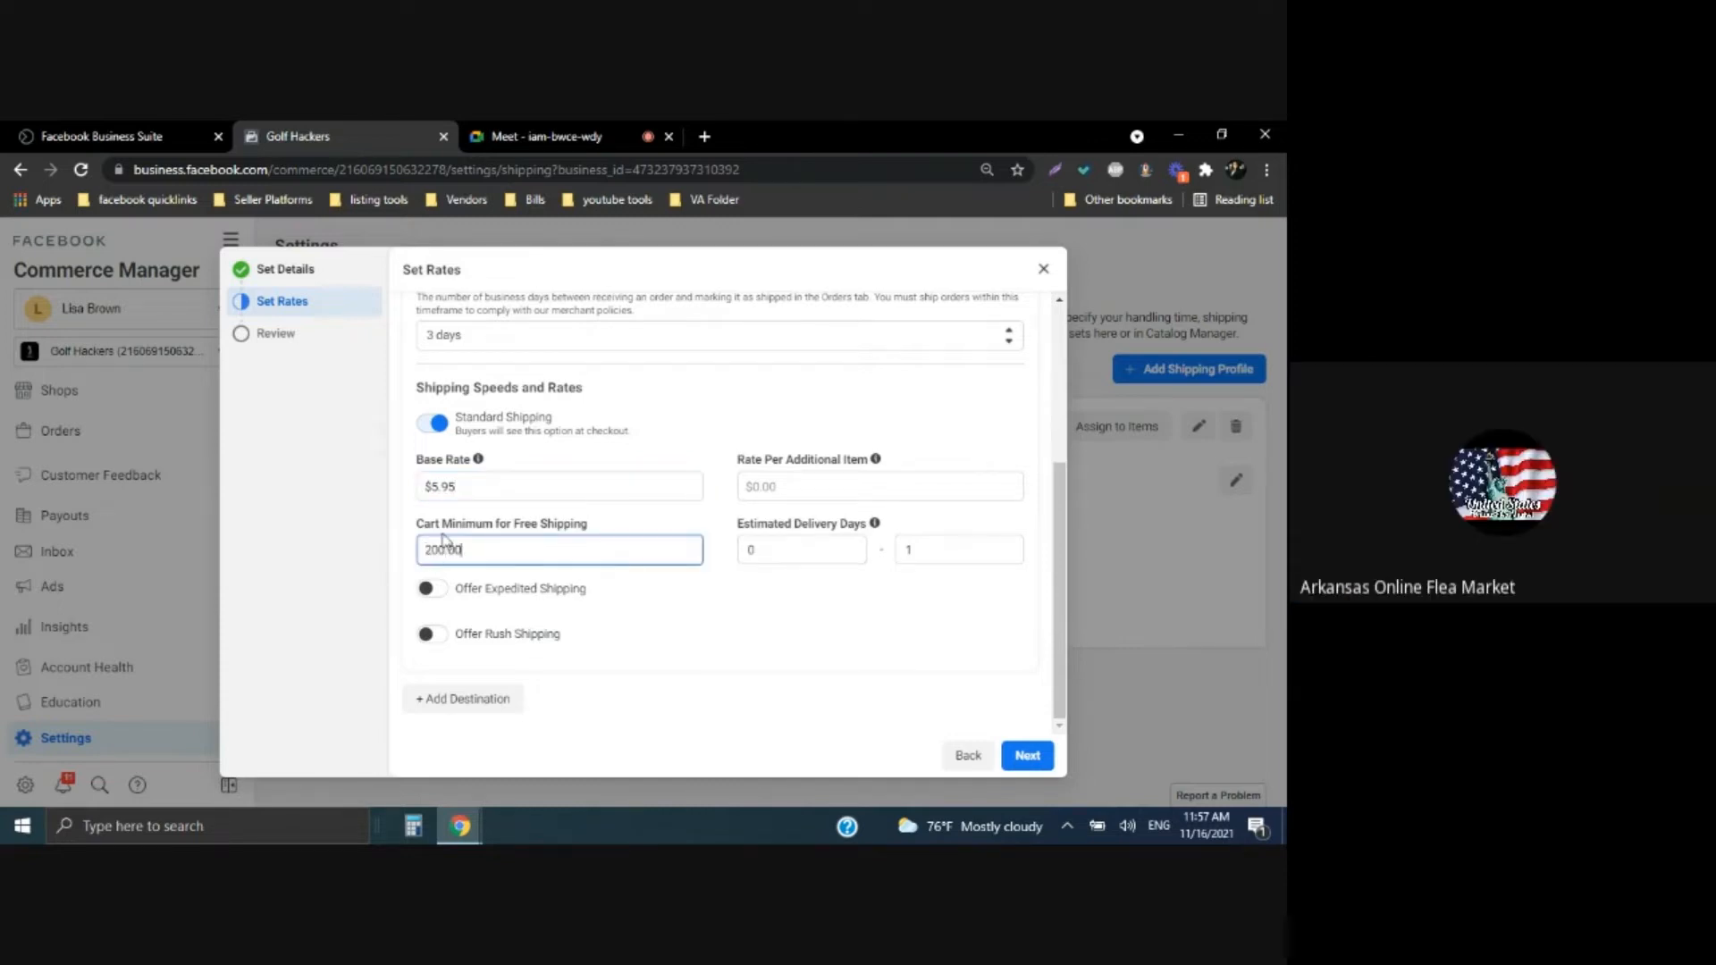
{"action": "left_click", "coordinate": [789, 486]}
{"action": "type", "text": "5.95"}
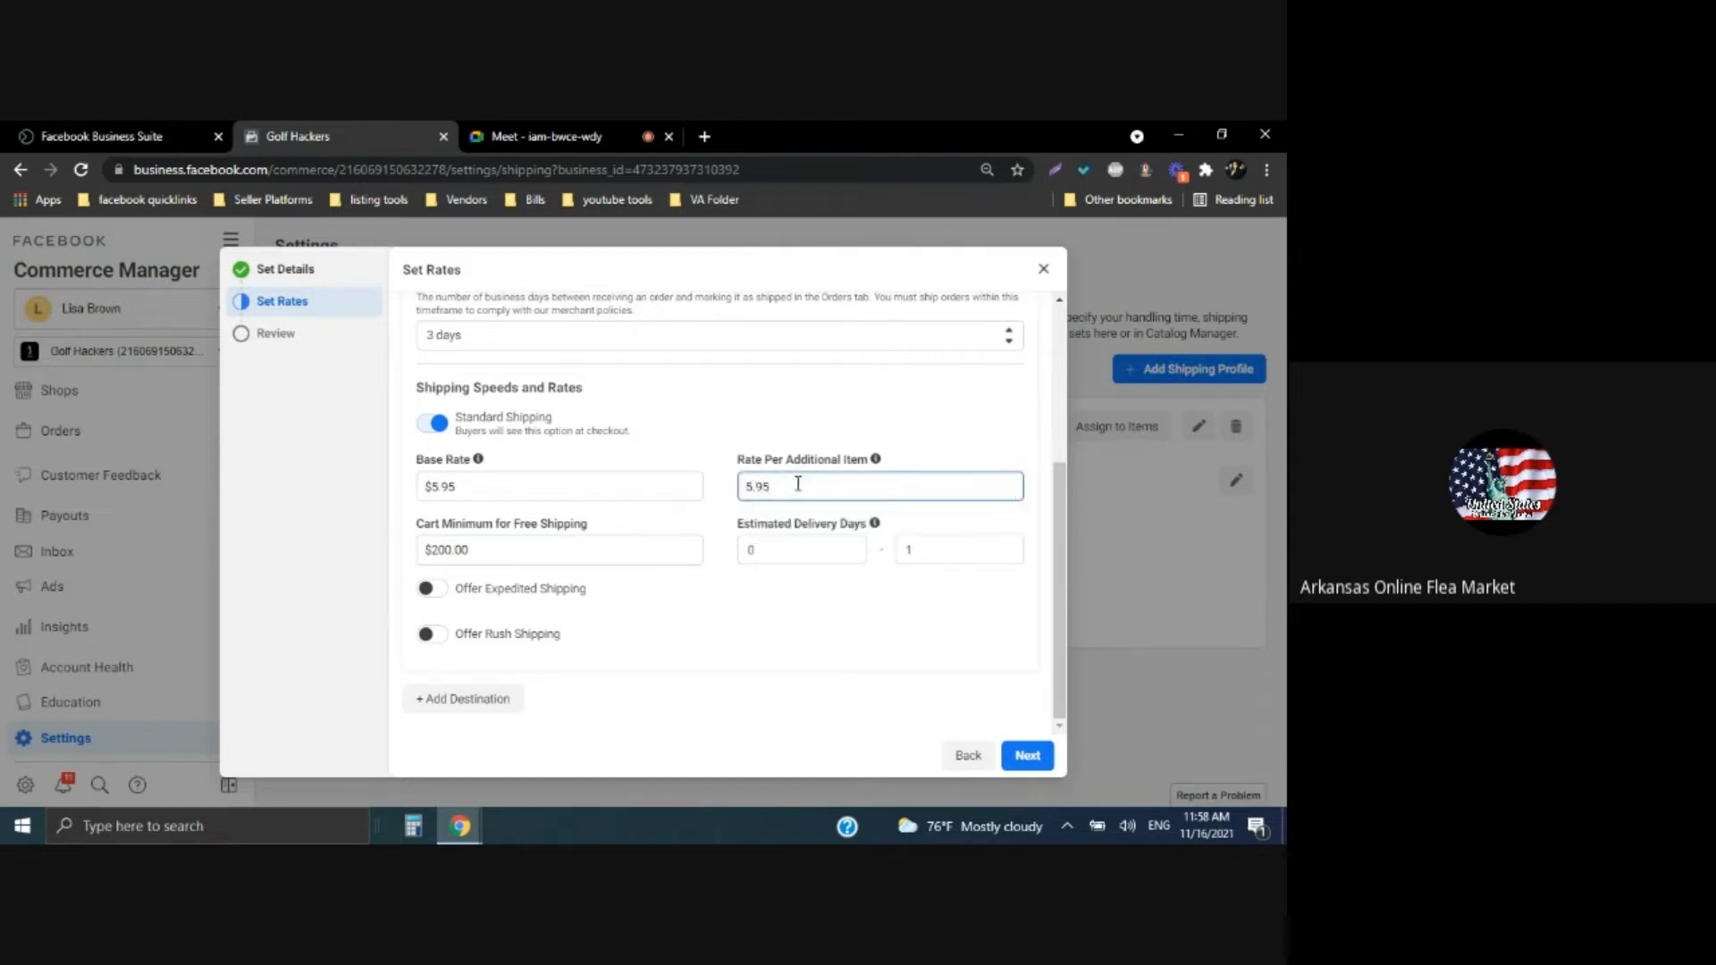
{"action": "left_click", "coordinate": [773, 638]}
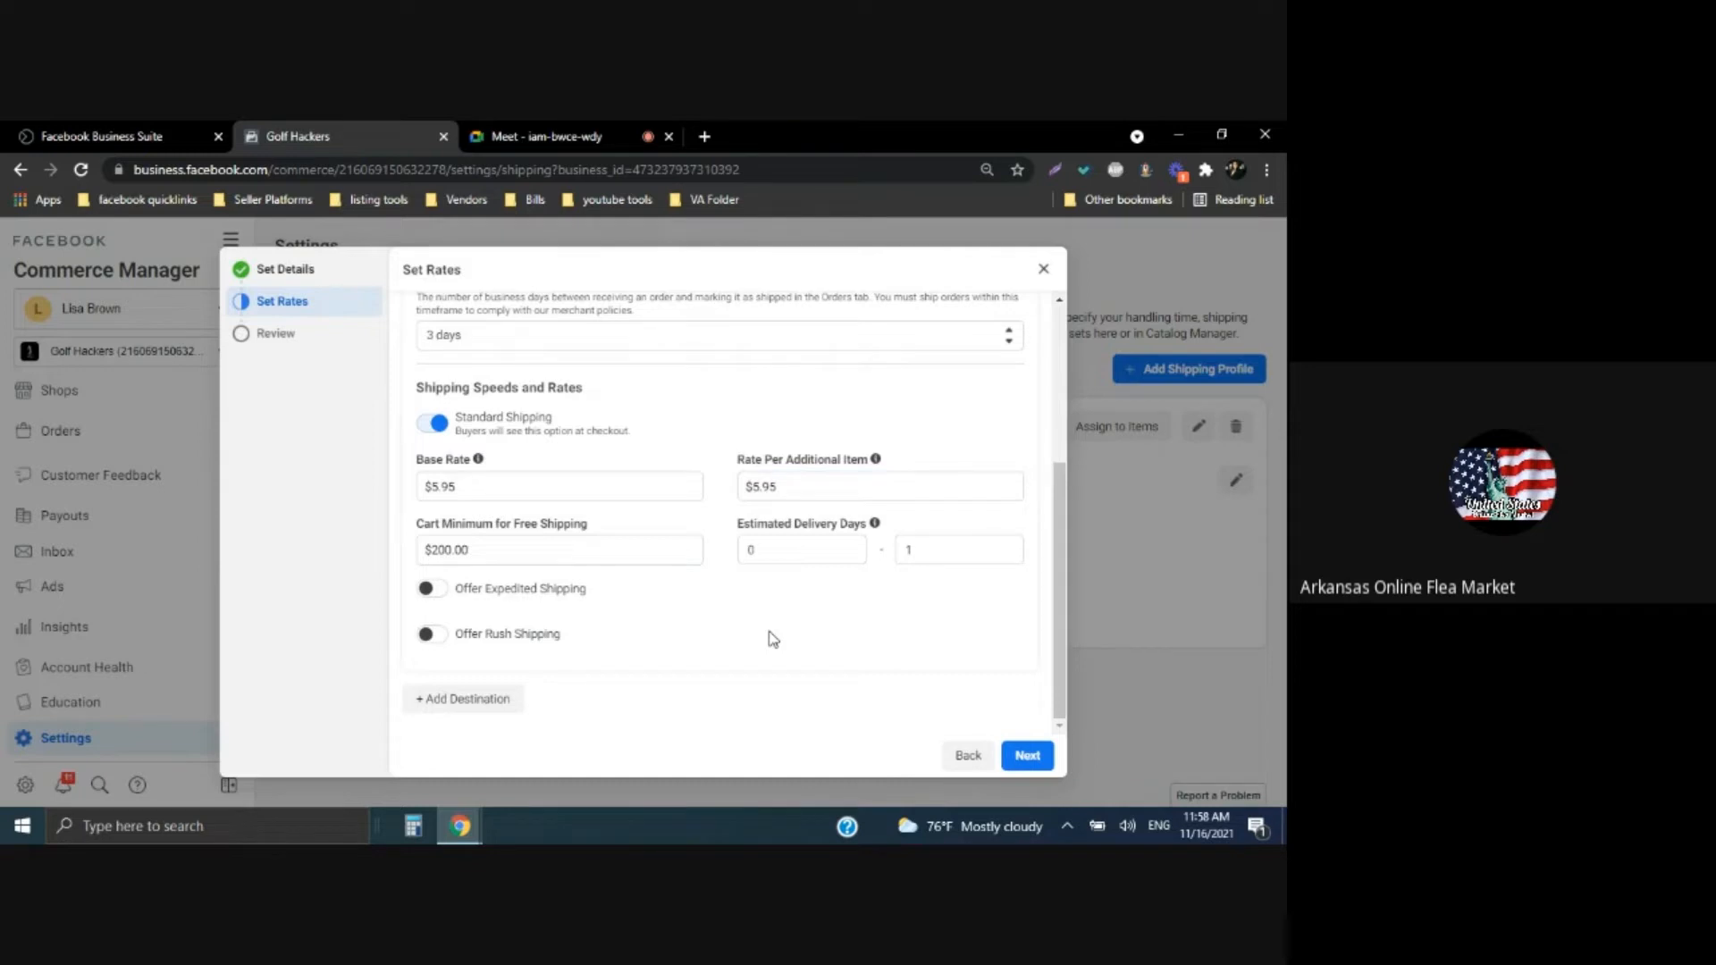
Set the estimated delivery days for standard shipping to 3–7 and save the new shipping profile
{"action": "left_click", "coordinate": [770, 549]}
{"action": "type", "text": "3"}
{"action": "key", "text": "Tab"}
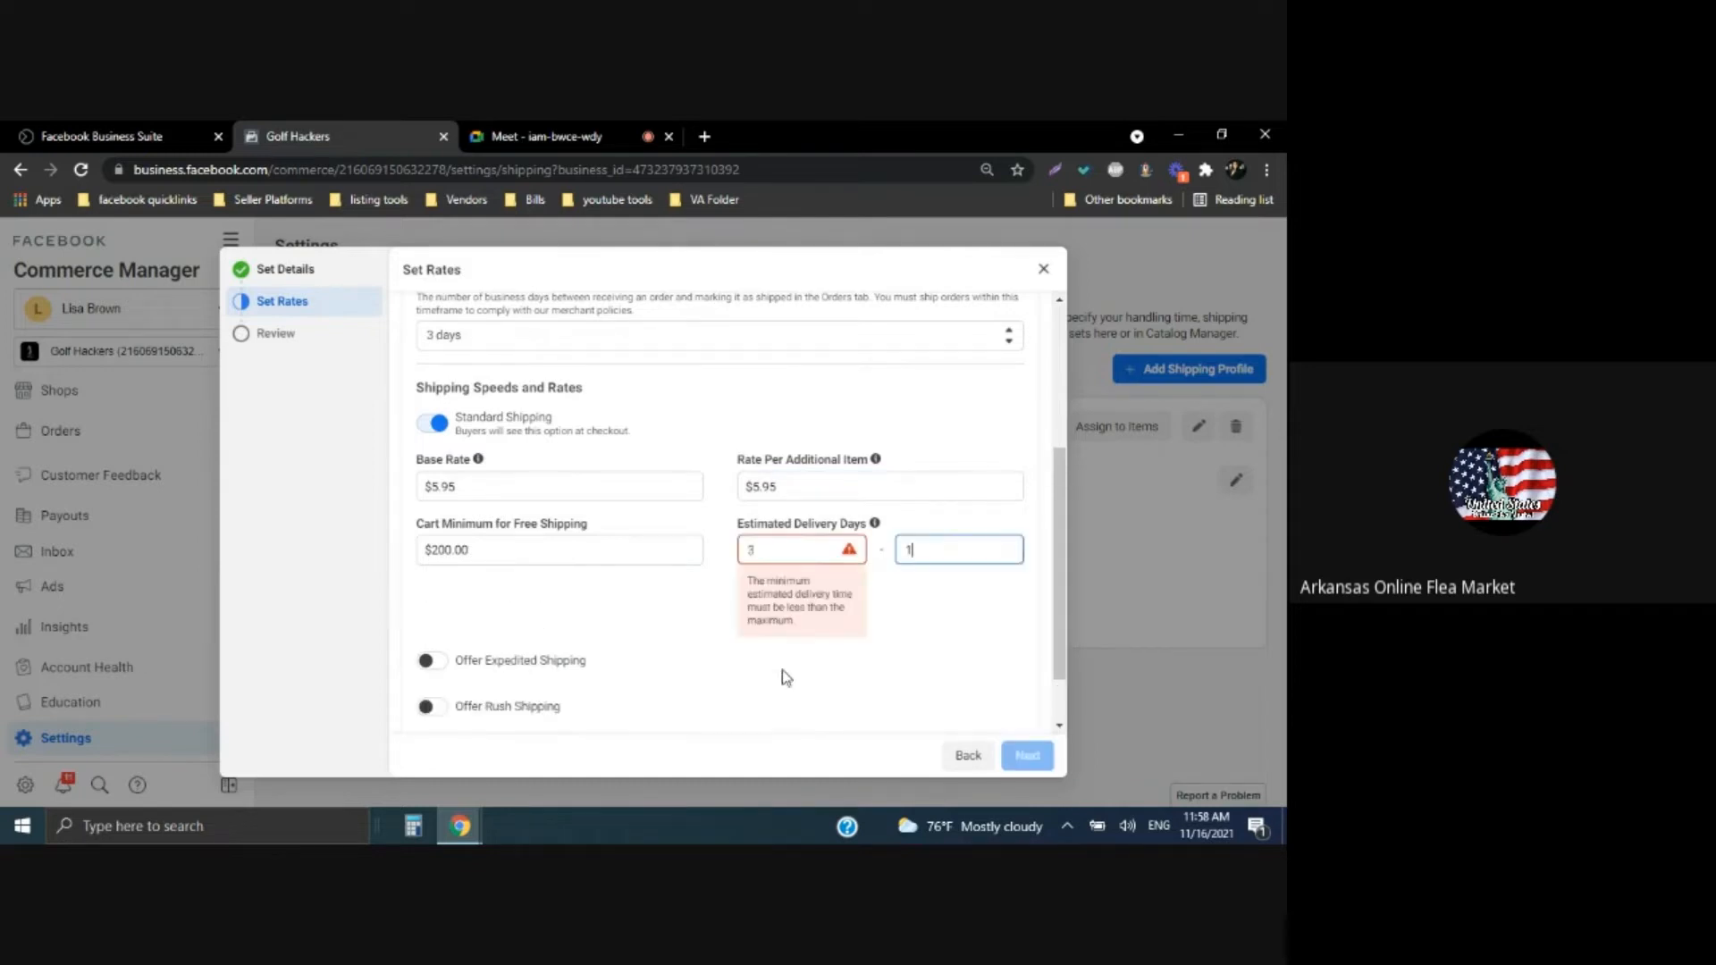
{"action": "type", "text": "7"}
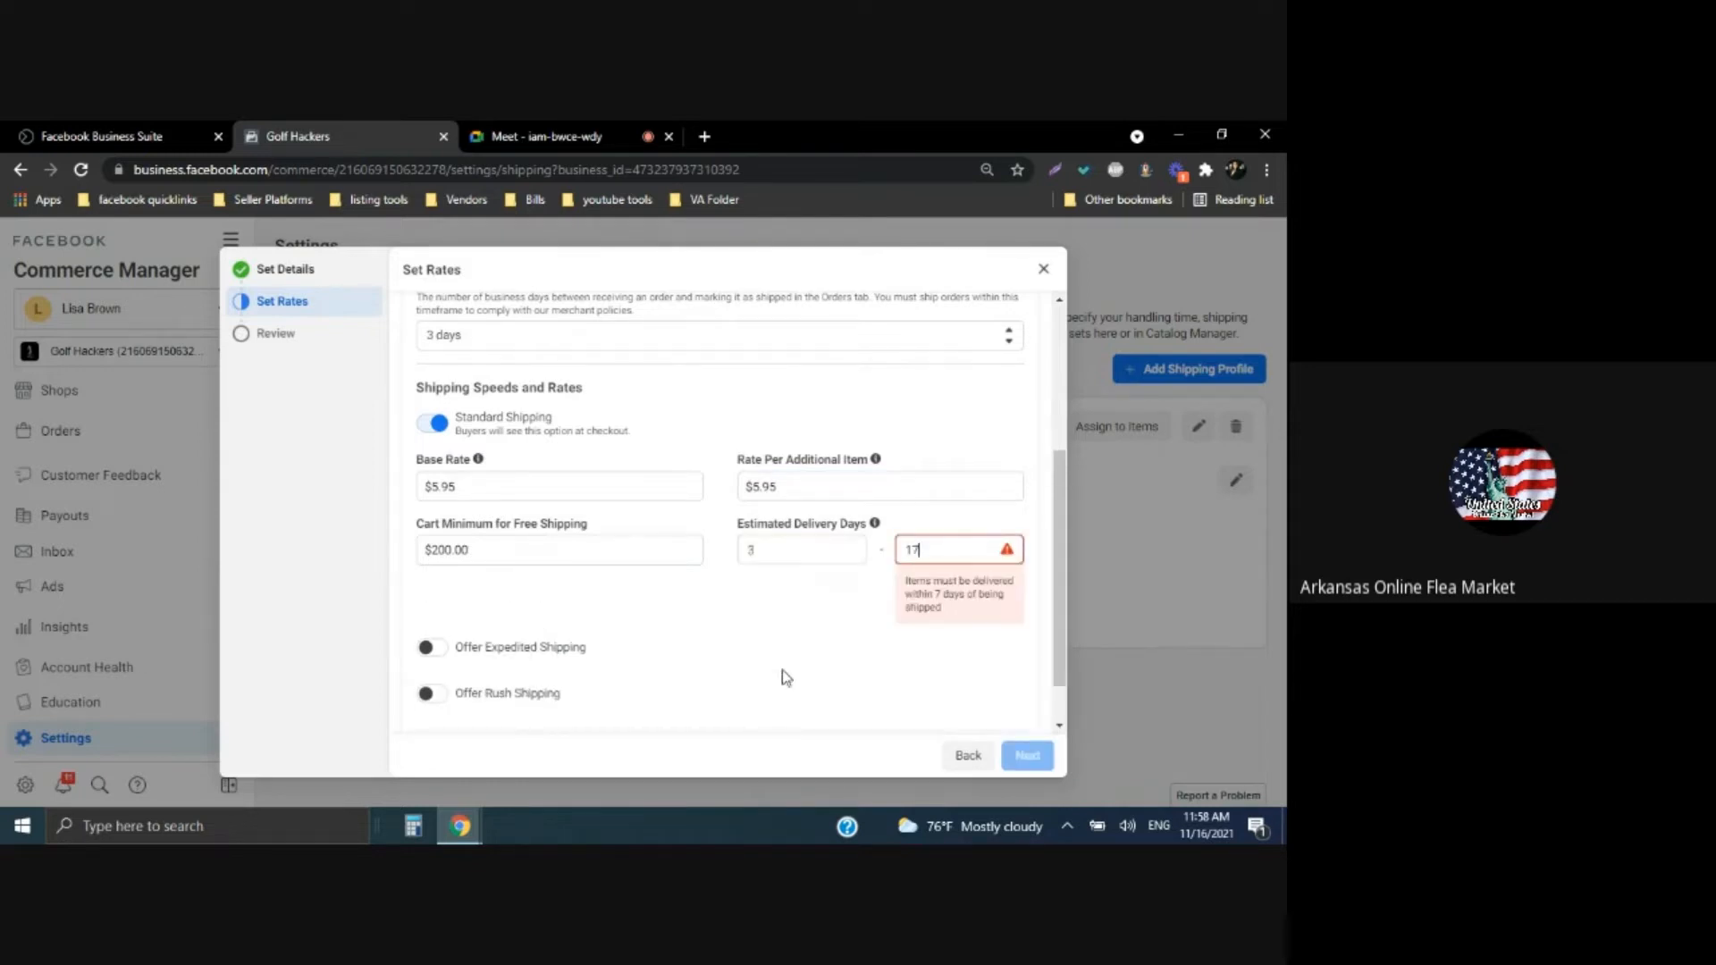
{"action": "key", "text": "BackSpace"}
{"action": "key", "text": "BackSpace"}
{"action": "type", "text": "7"}
{"action": "key", "text": "Tab"}
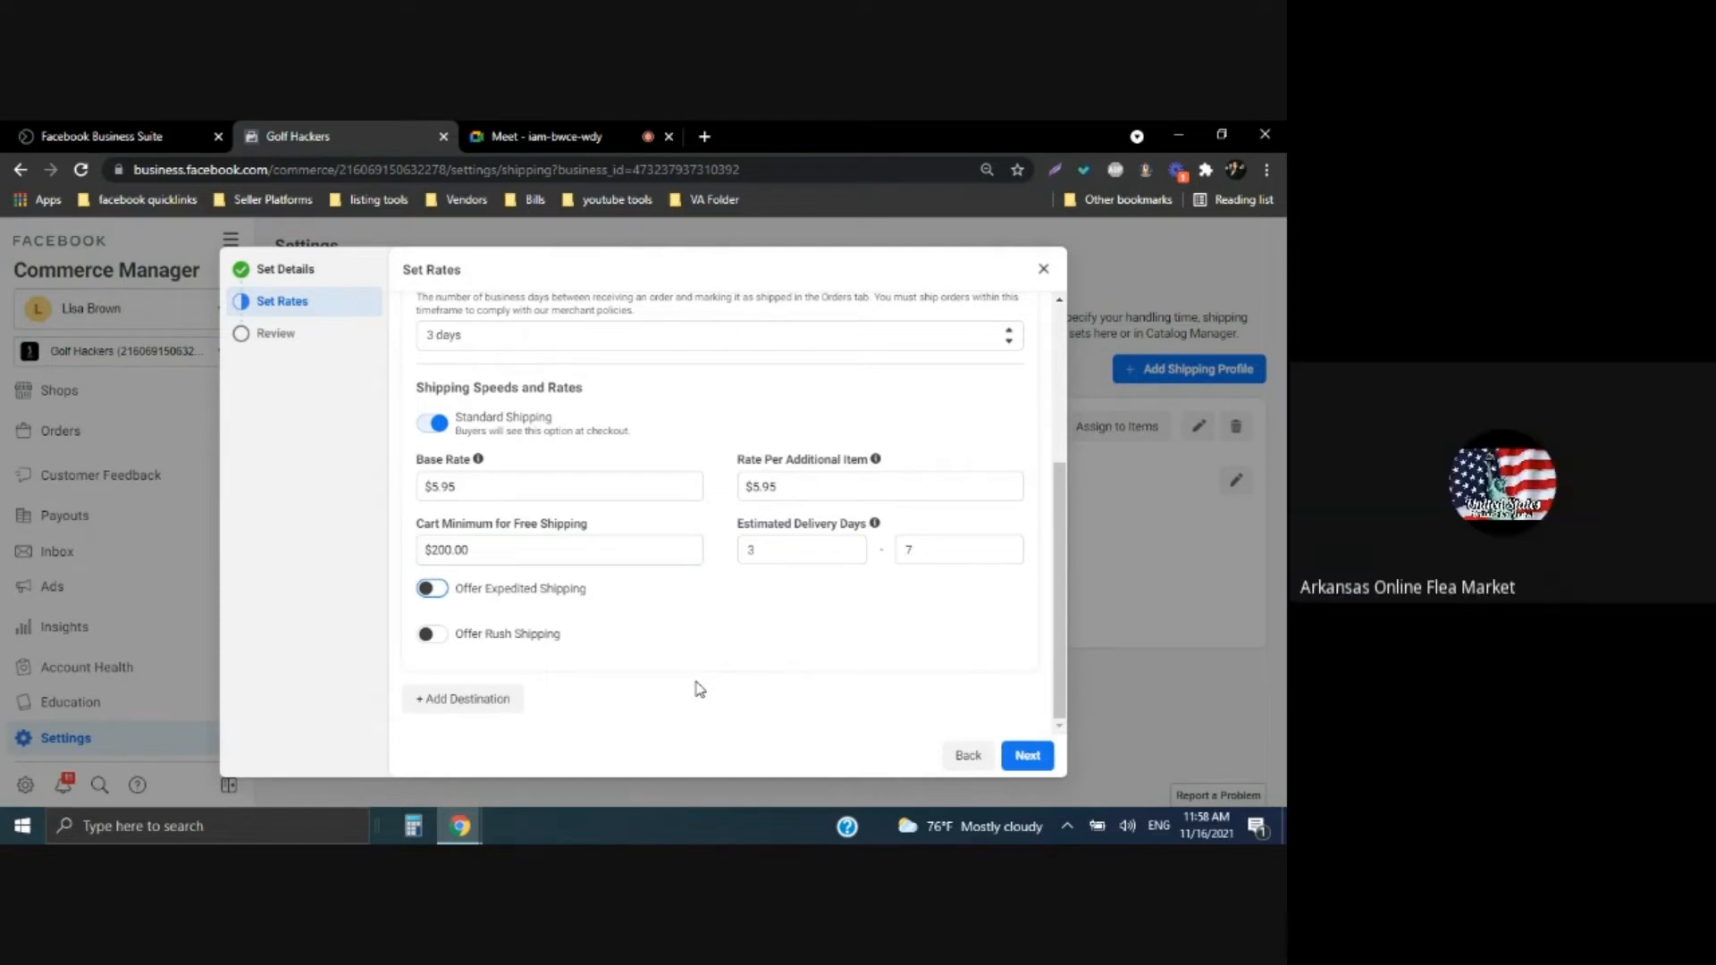
{"action": "left_click", "coordinate": [1027, 755]}
{"action": "left_click", "coordinate": [1018, 755]}
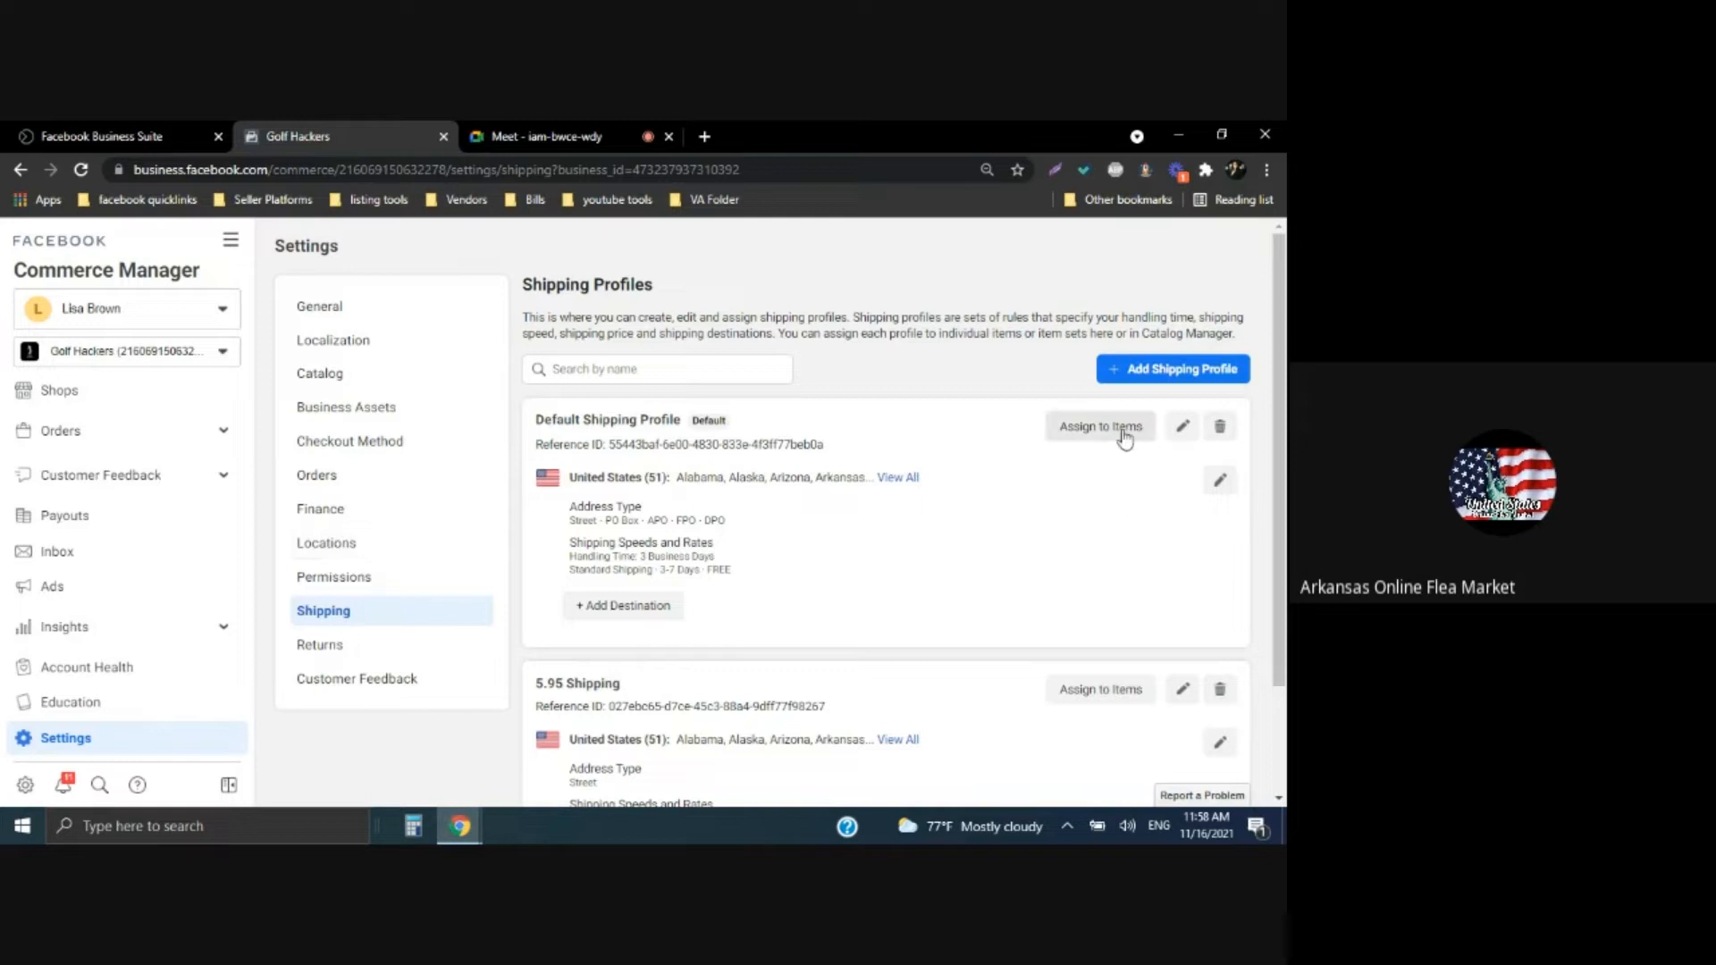
Rename the default shipping profile as Free Shipping, keep its existing rates and default status, and save it
{"action": "left_click", "coordinate": [1181, 432]}
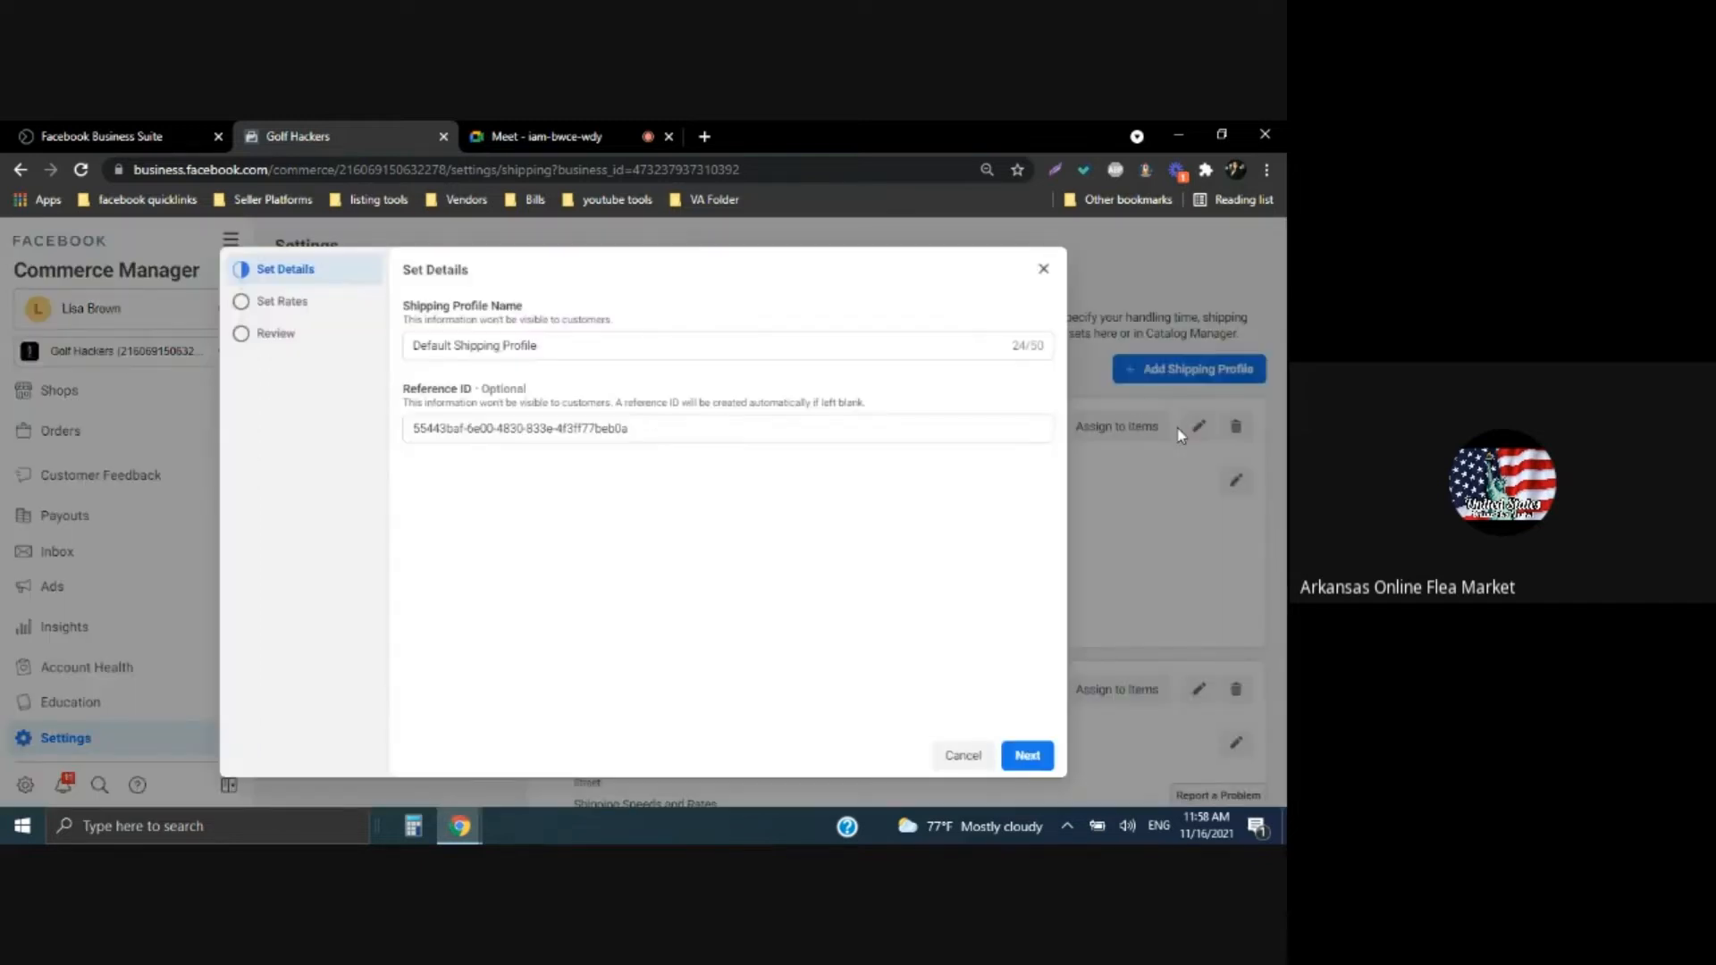
{"action": "left_click", "coordinate": [1043, 269]}
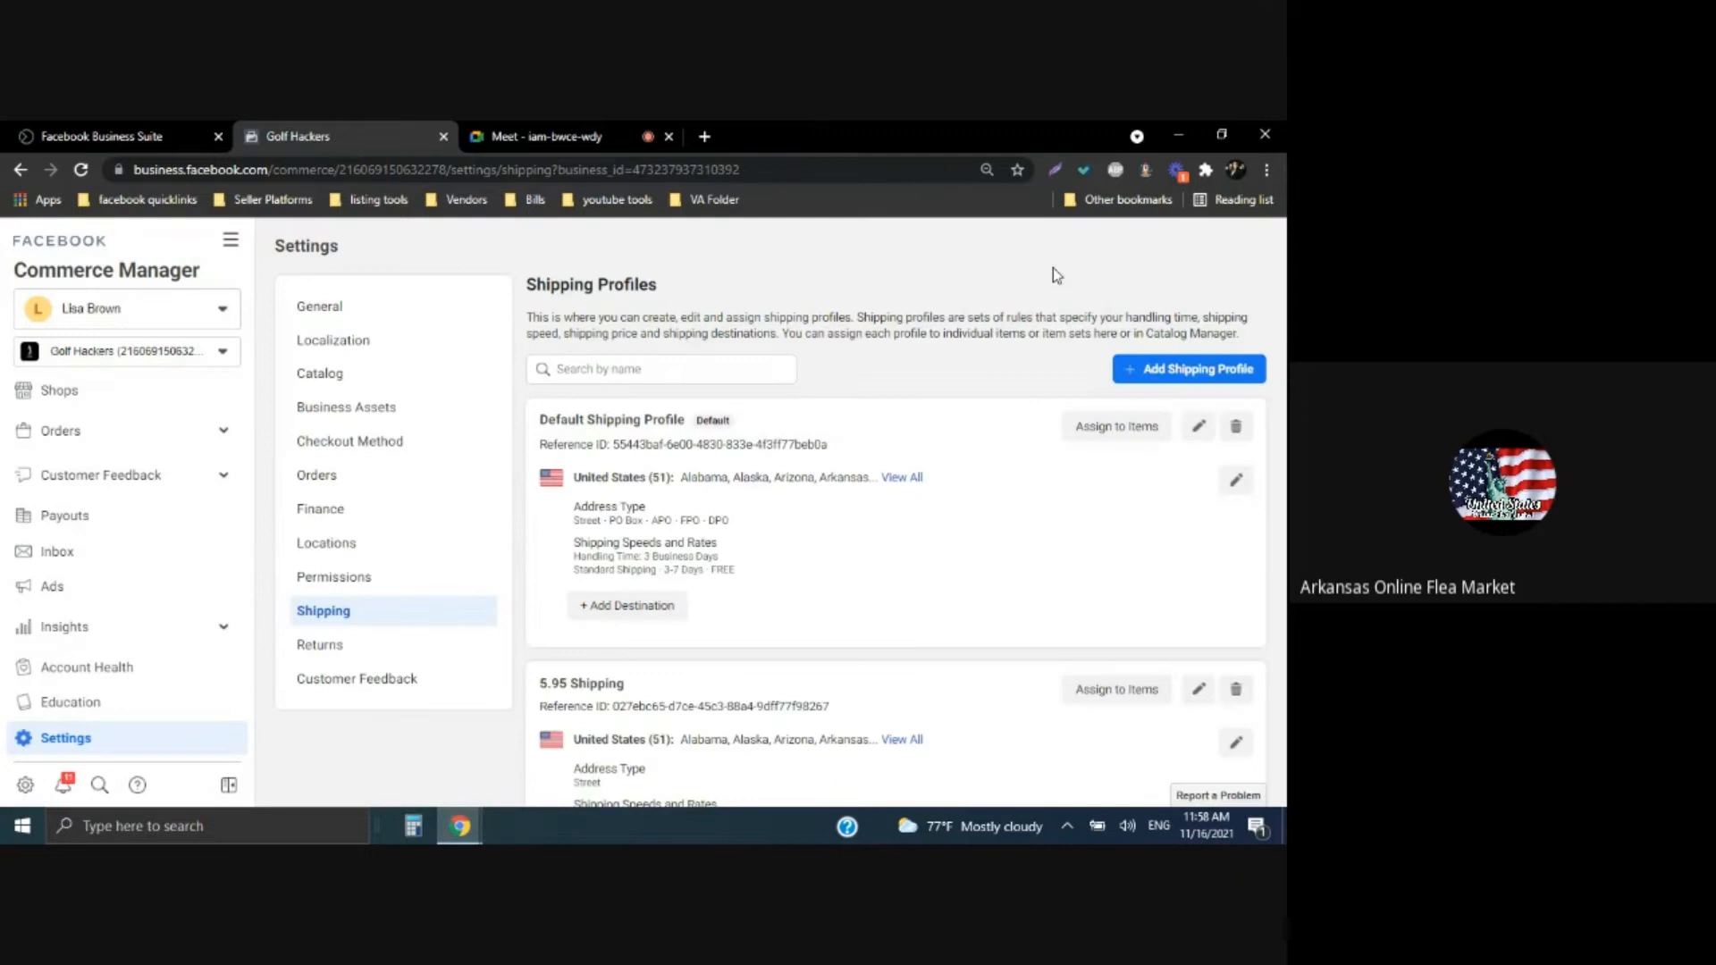
{"action": "left_click", "coordinate": [1184, 431]}
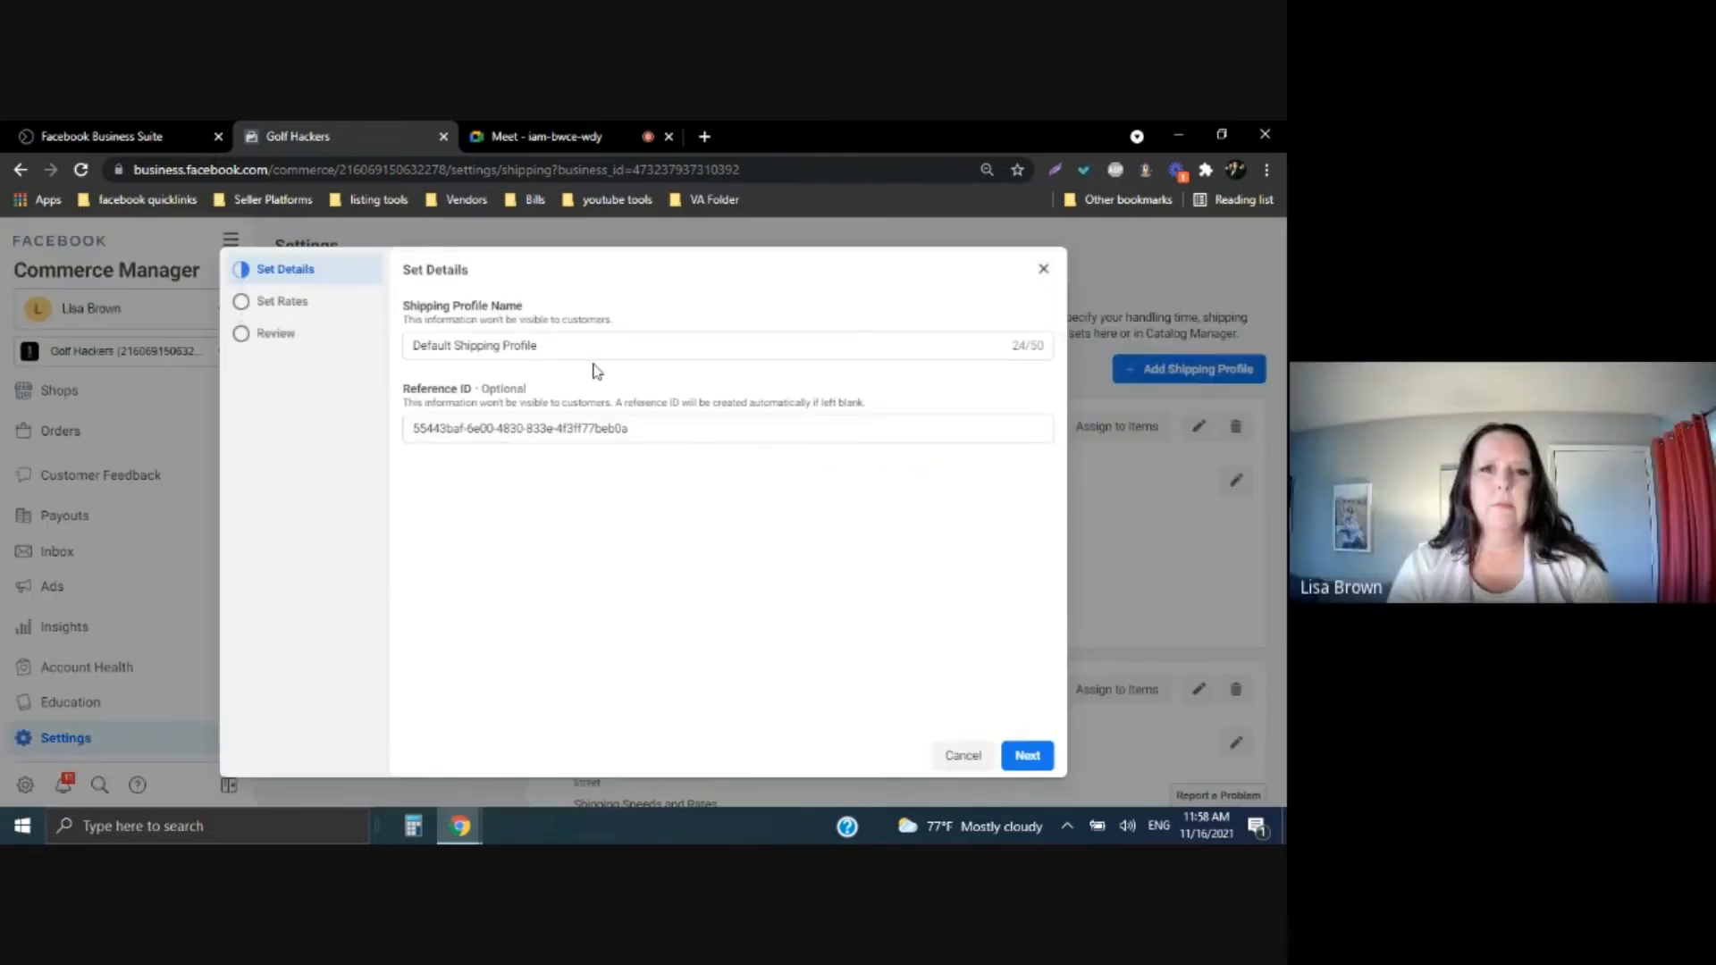
{"action": "left_click_drag", "start_coordinate": [579, 344], "coordinate": [349, 370]}
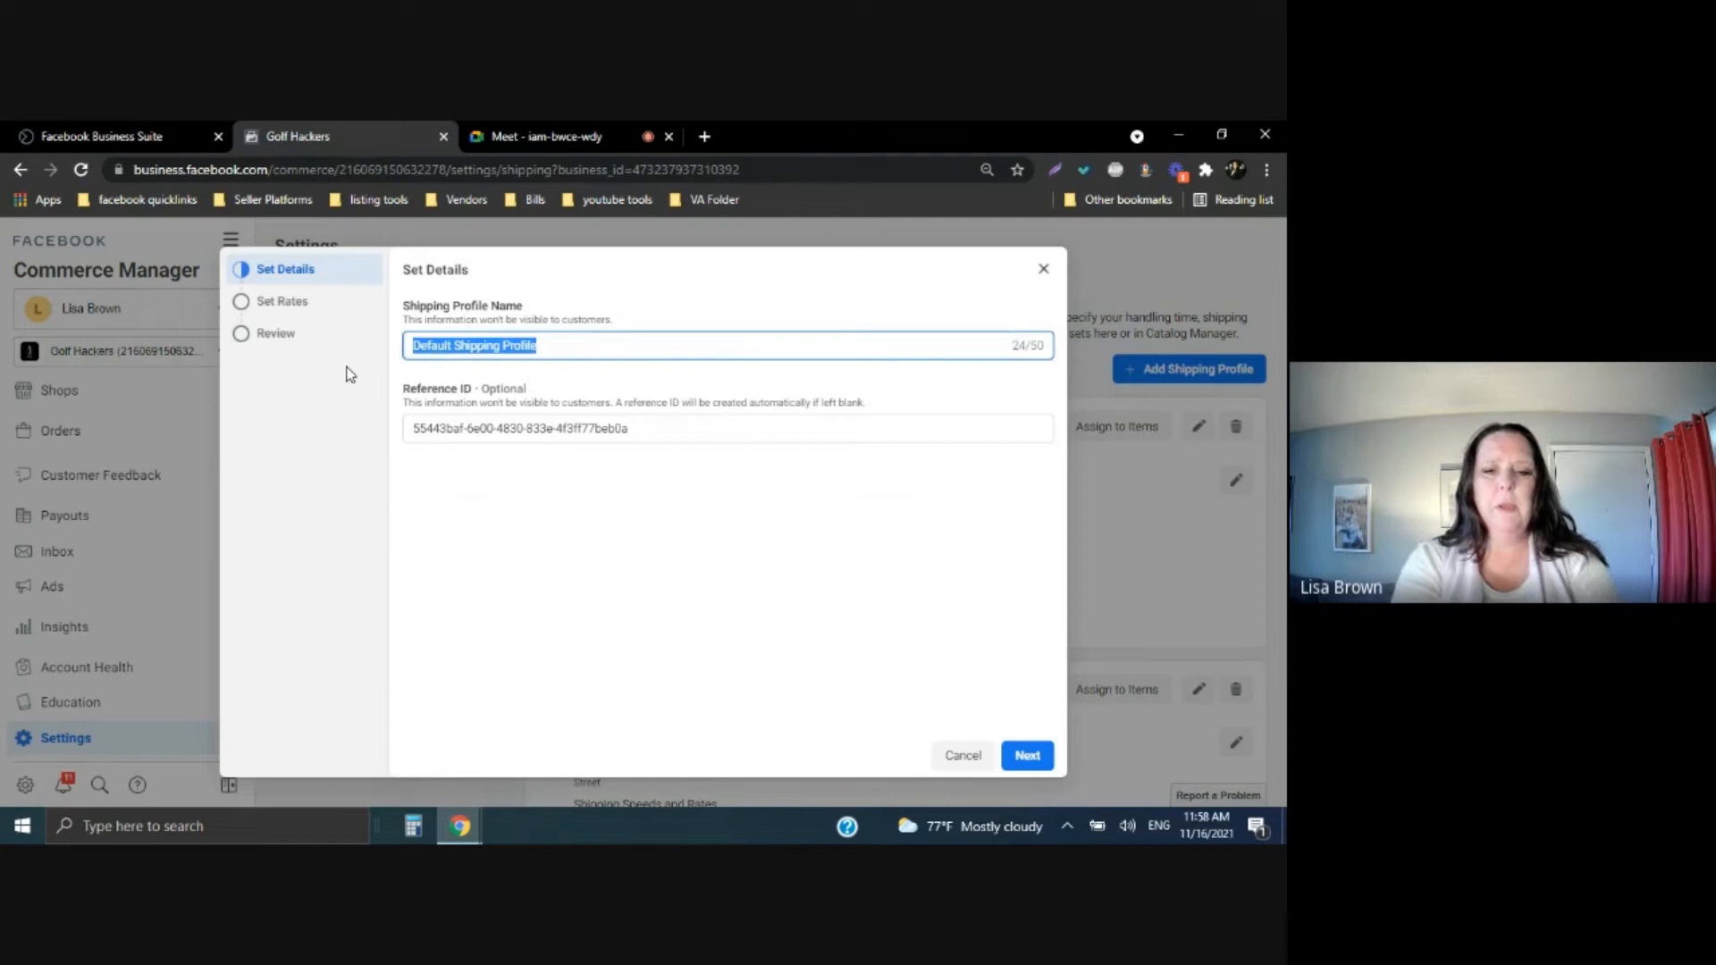
{"action": "type", "text": "Free Shippi"}
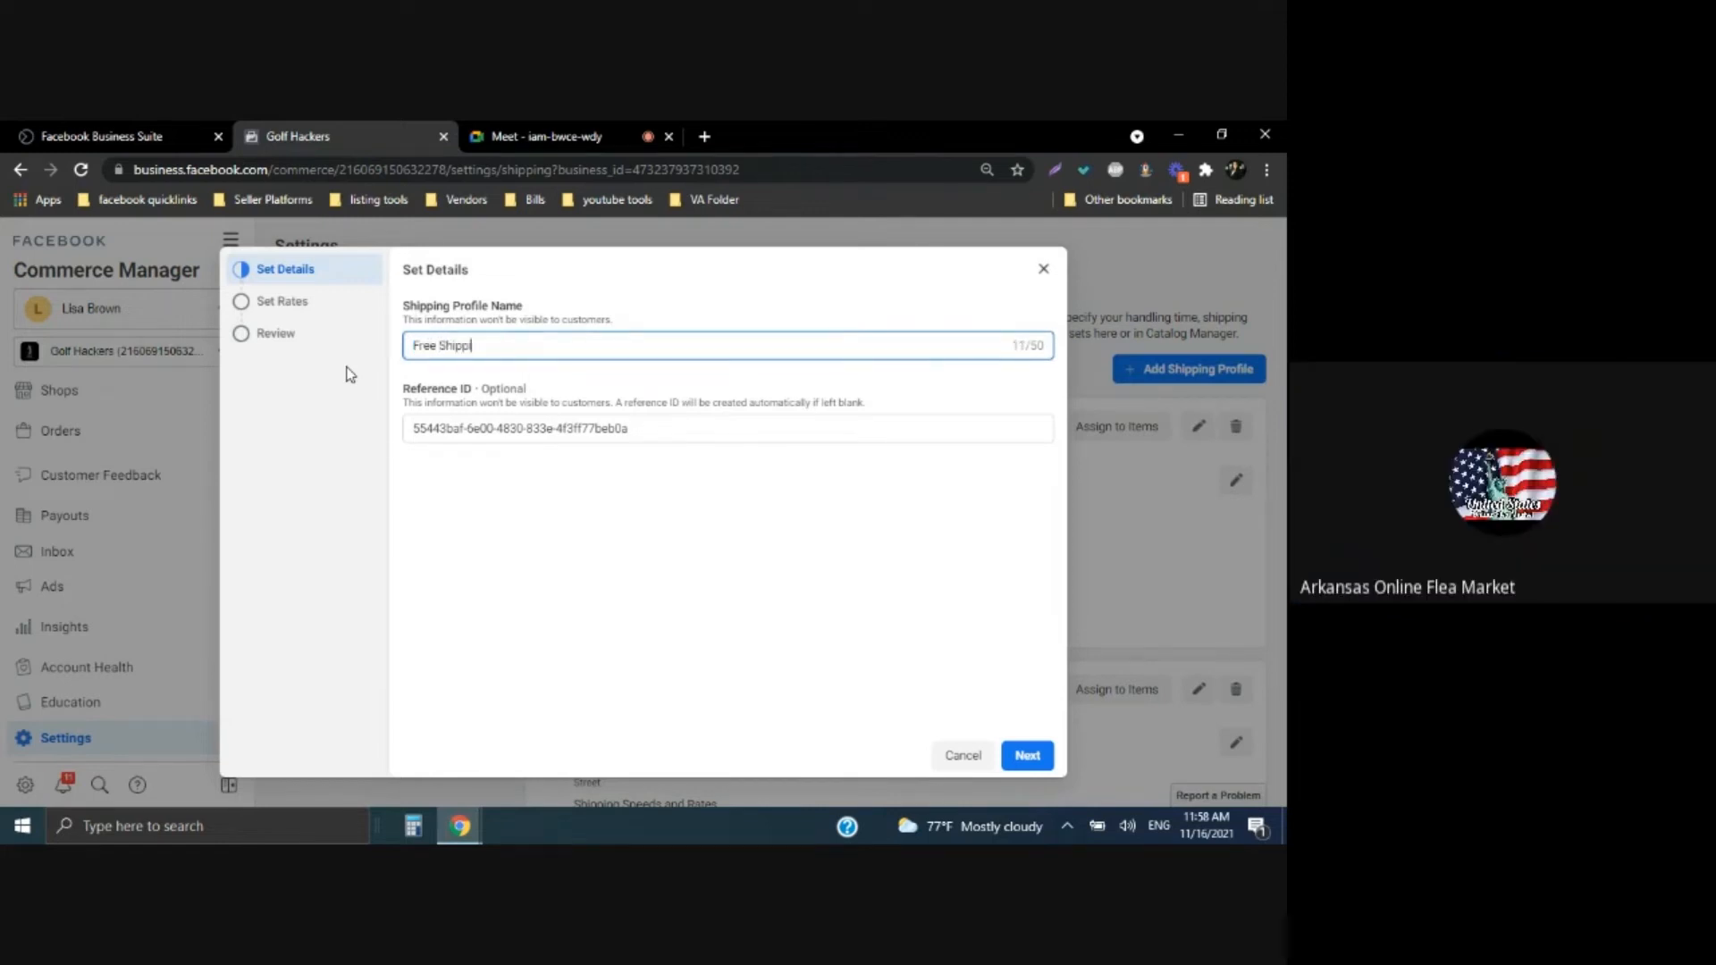
{"action": "type", "text": "ng"}
{"action": "left_click", "coordinate": [1020, 757]}
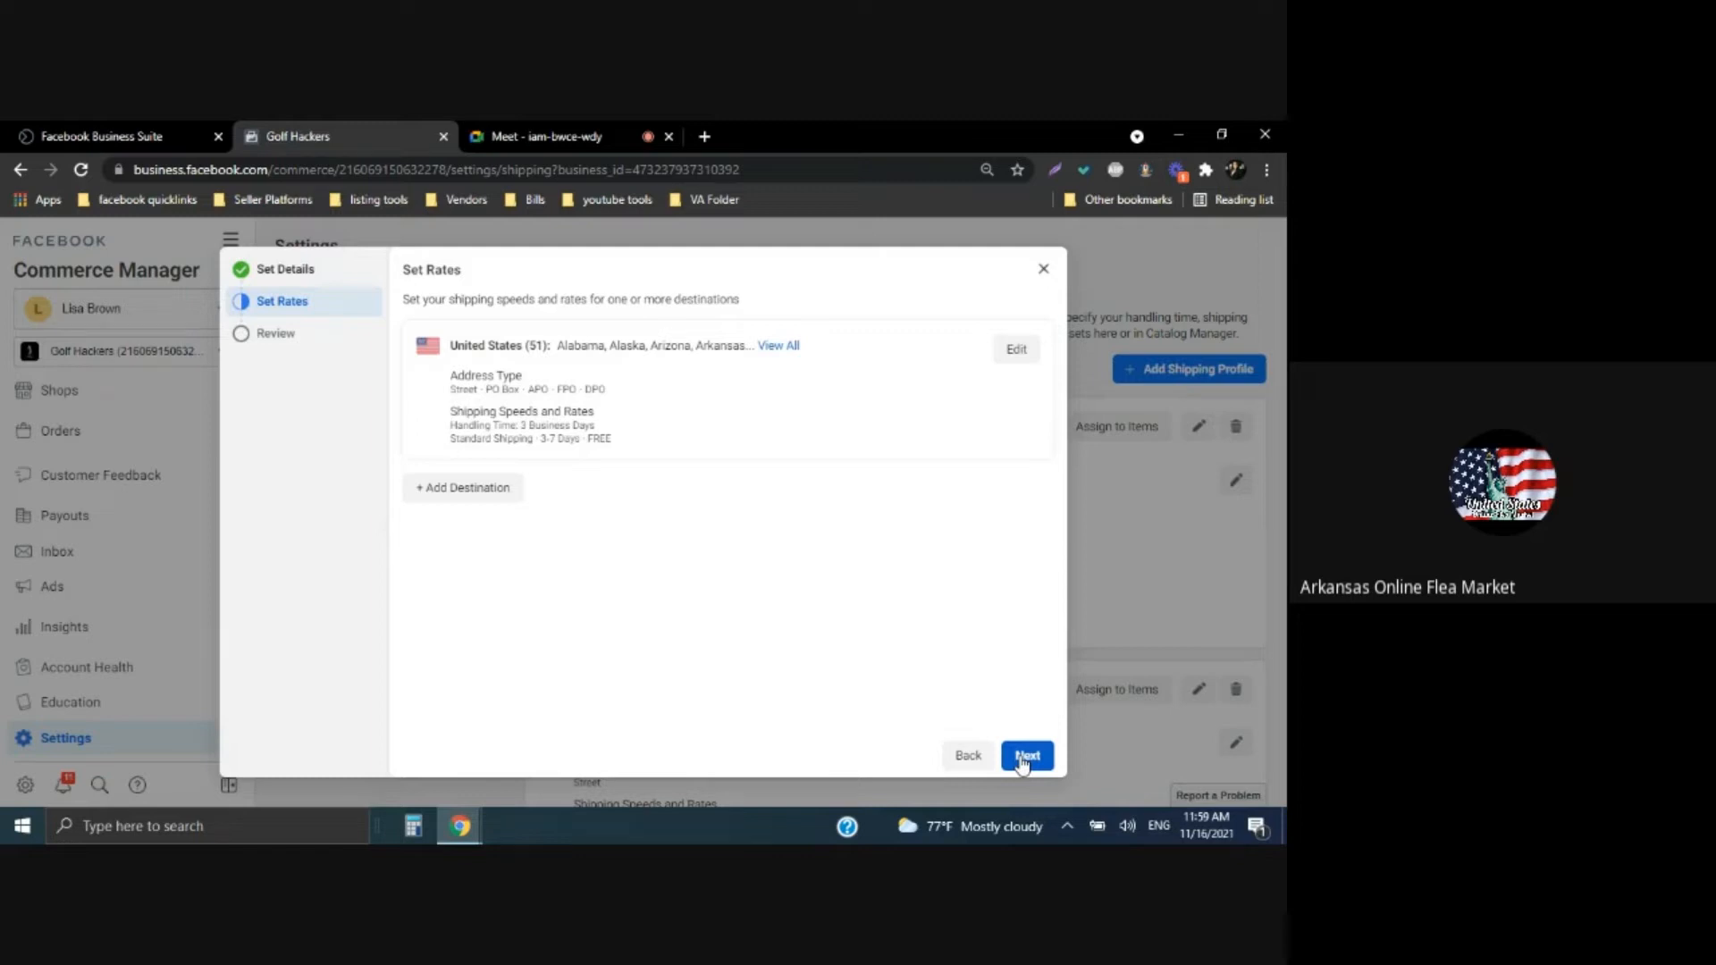
{"action": "left_click", "coordinate": [1026, 757]}
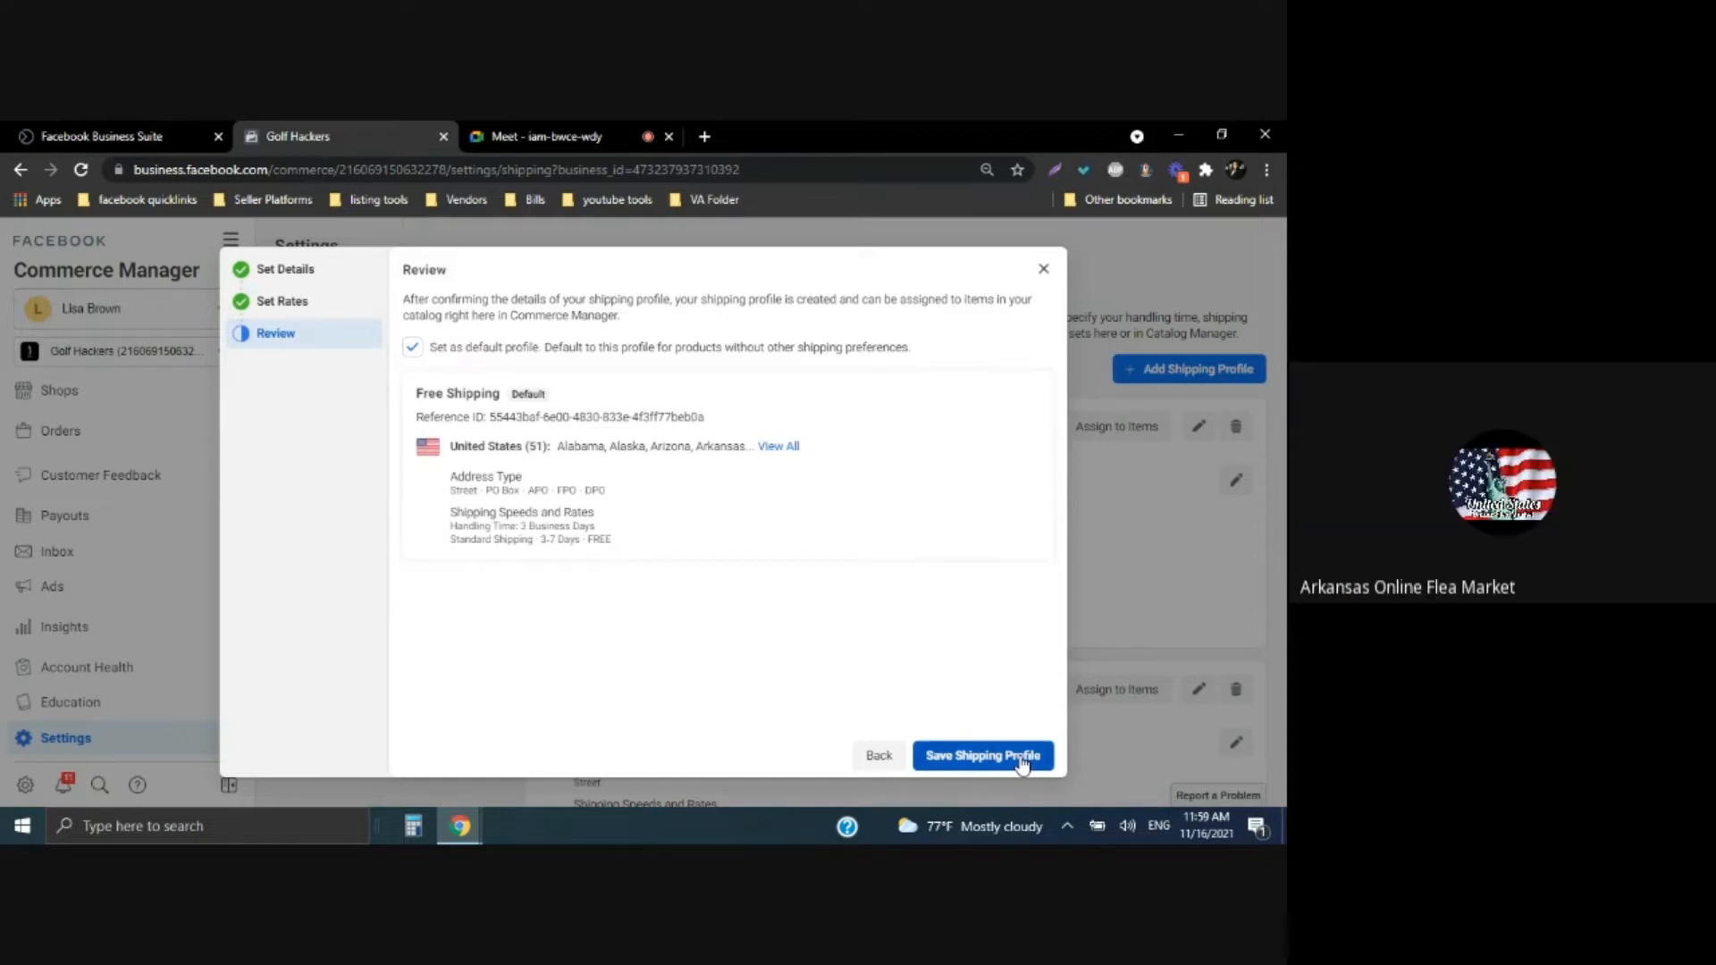
{"action": "left_click", "coordinate": [1021, 759]}
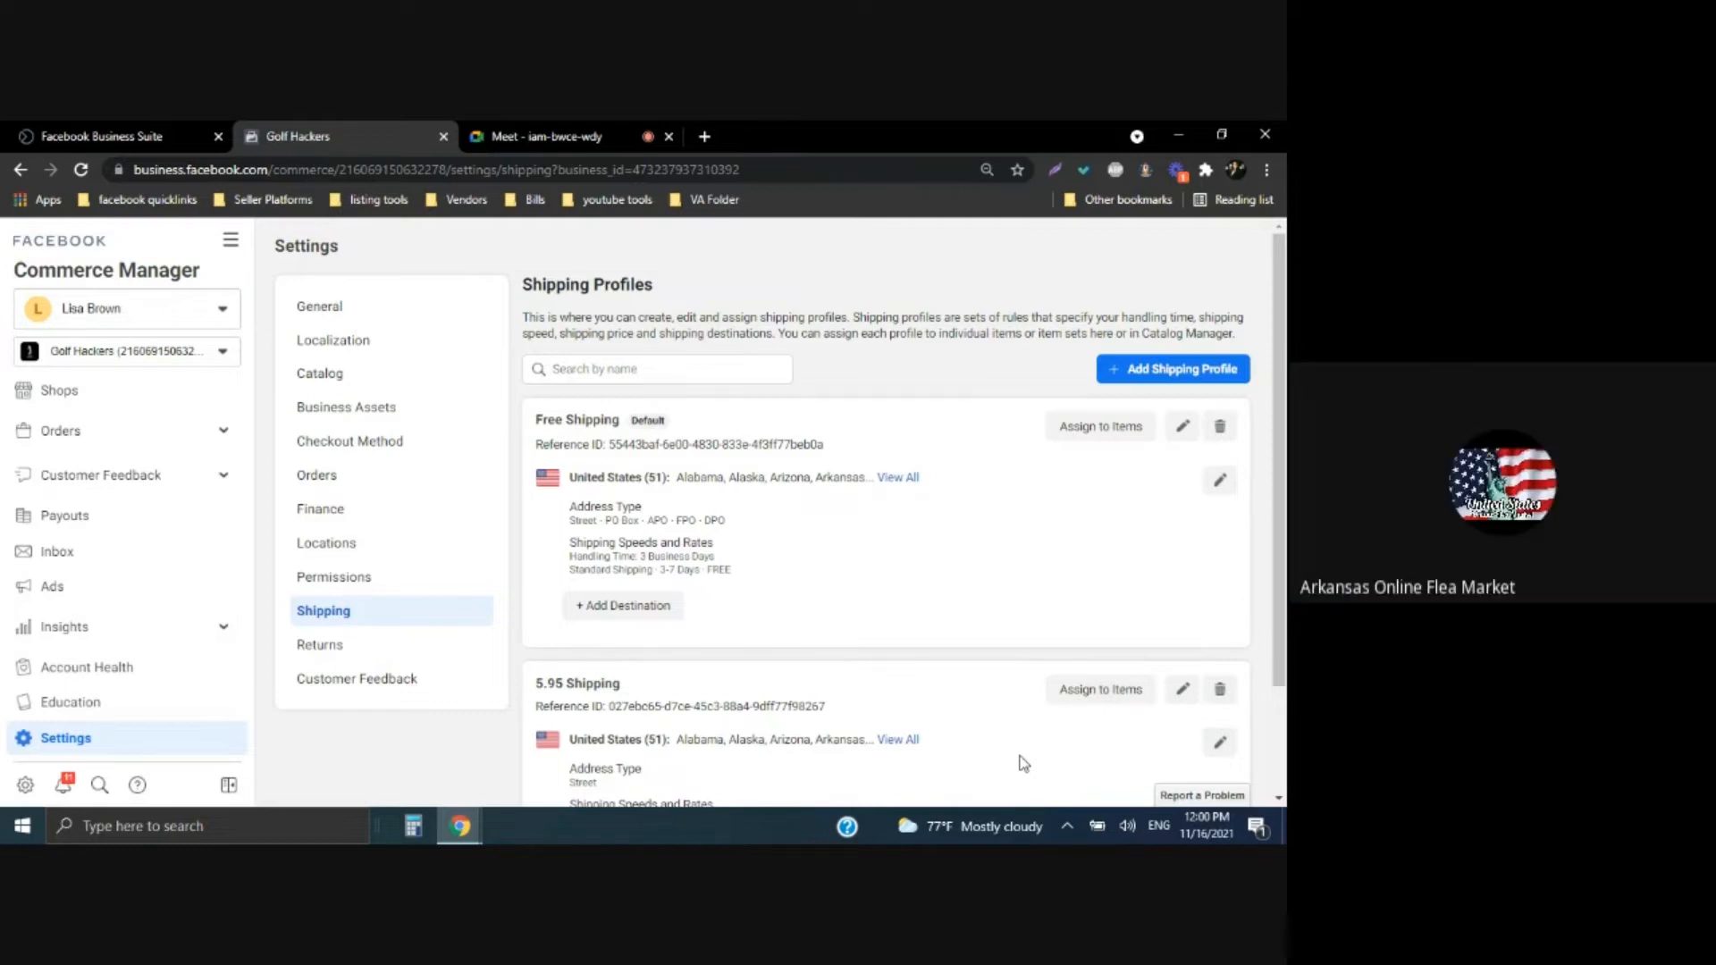
Edit the returns policy in the Returns settings and set free return shipping to "Yes, I pay for return shipping"
{"action": "left_click", "coordinate": [333, 645]}
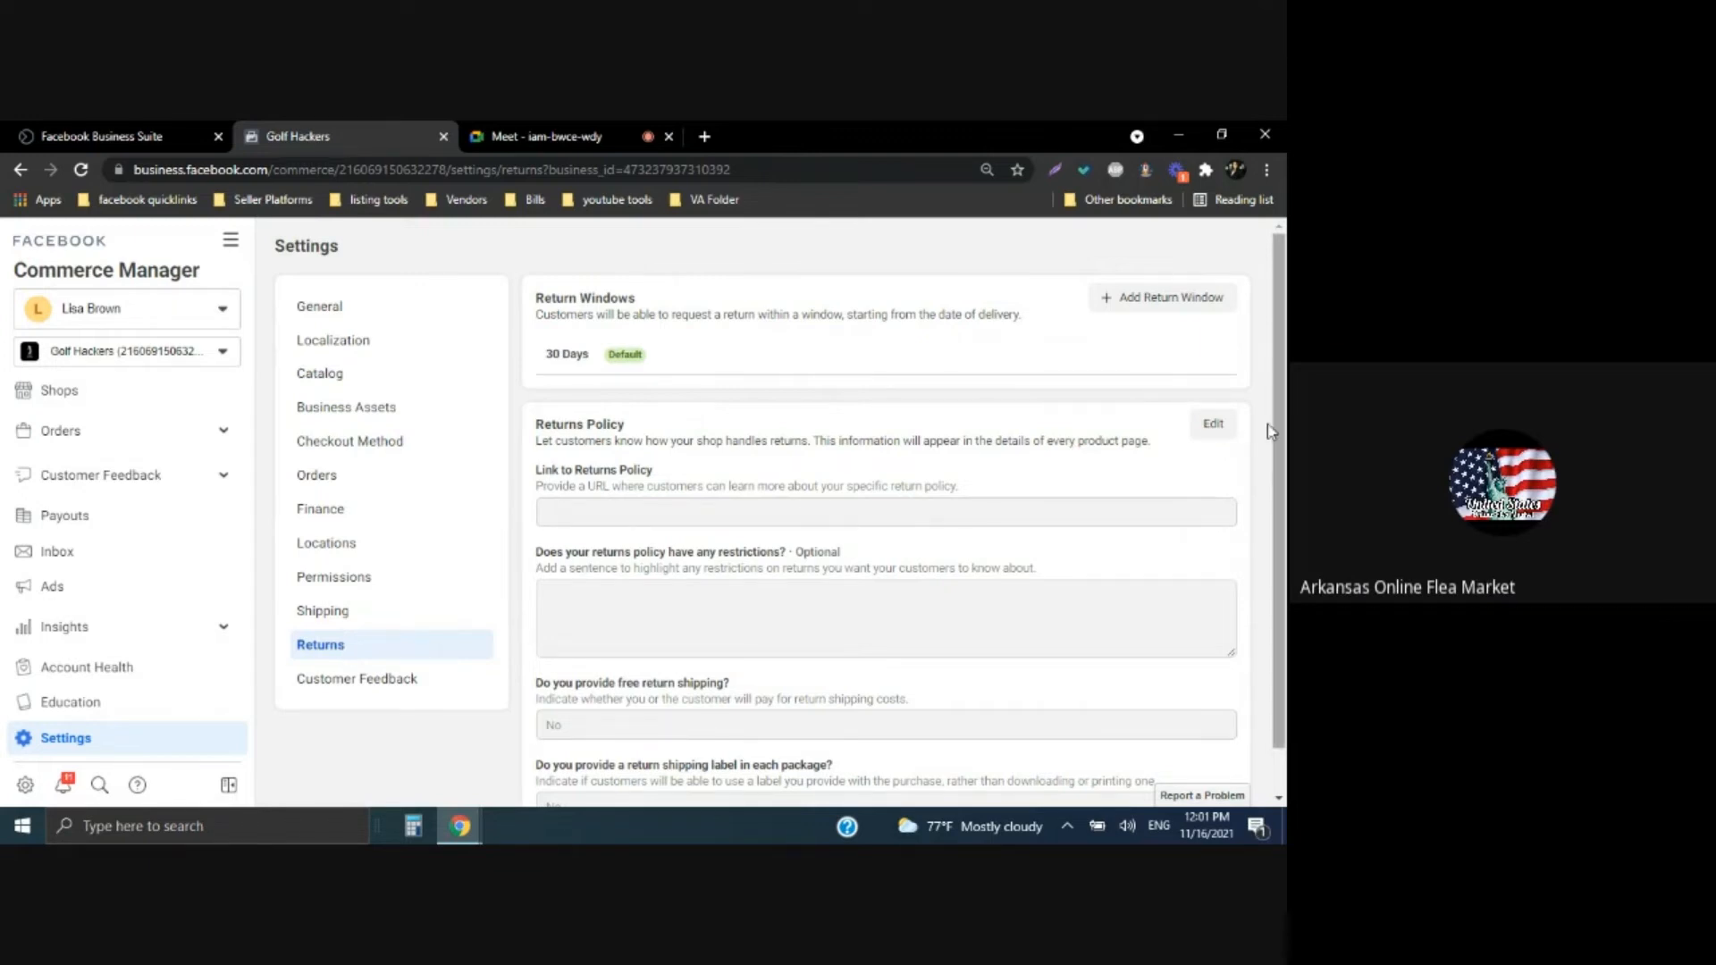
{"action": "left_click", "coordinate": [1211, 427]}
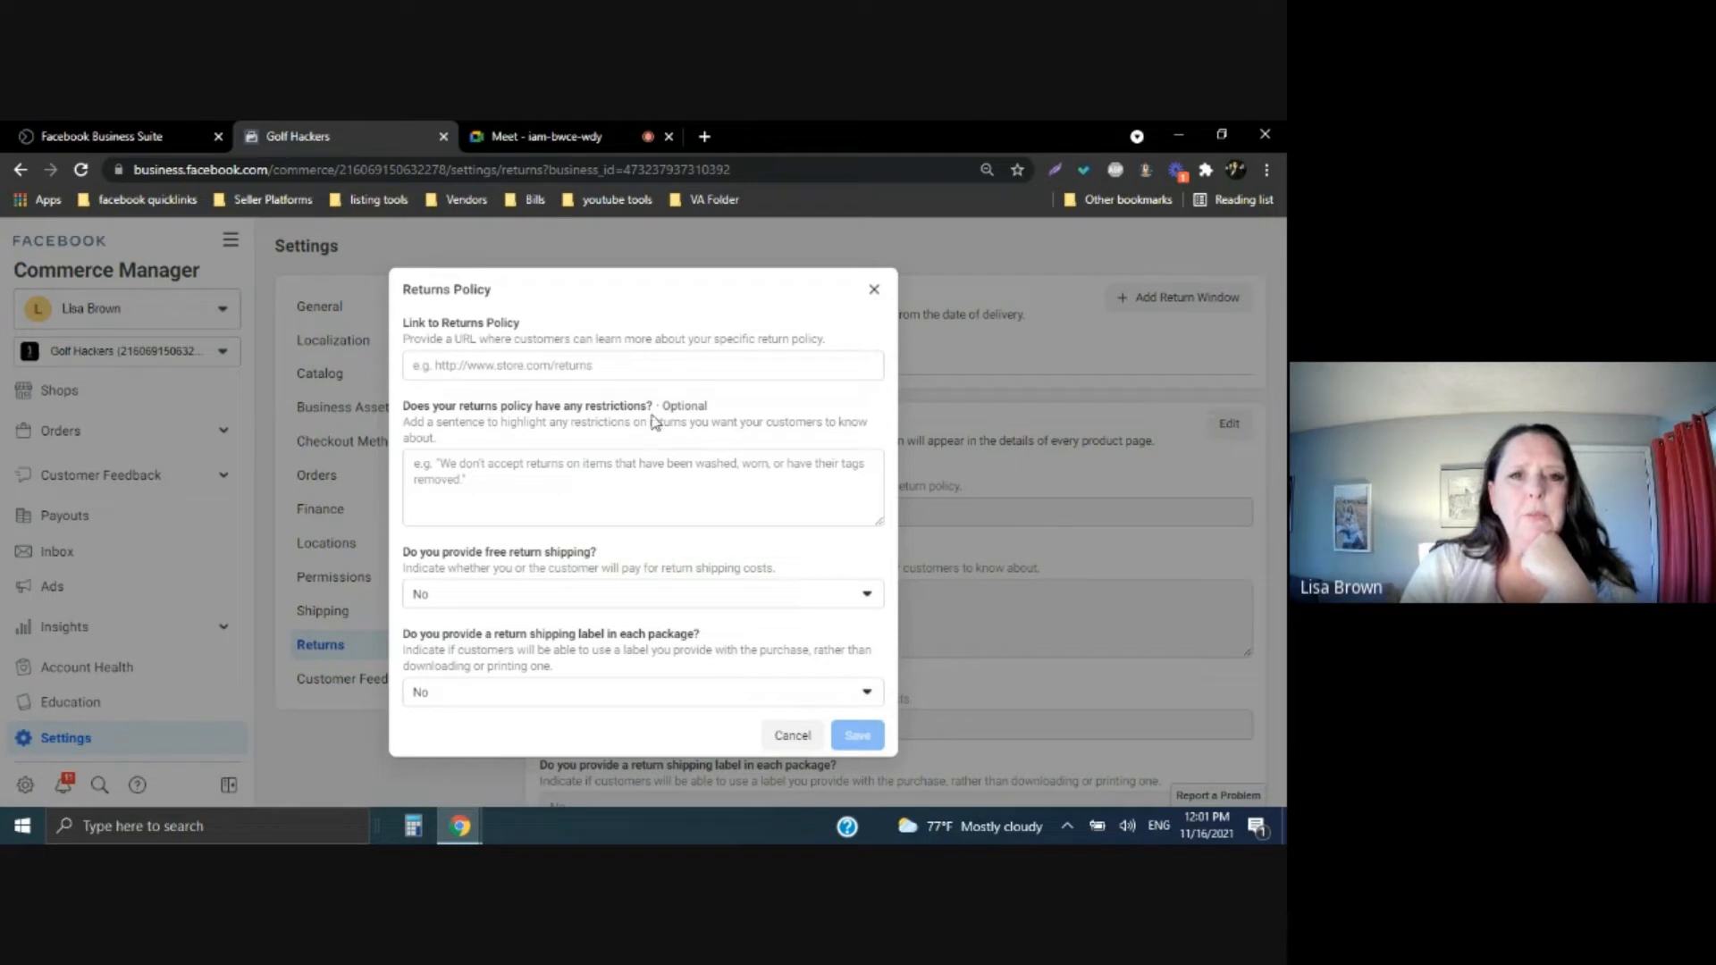
{"action": "left_click", "coordinate": [571, 593]}
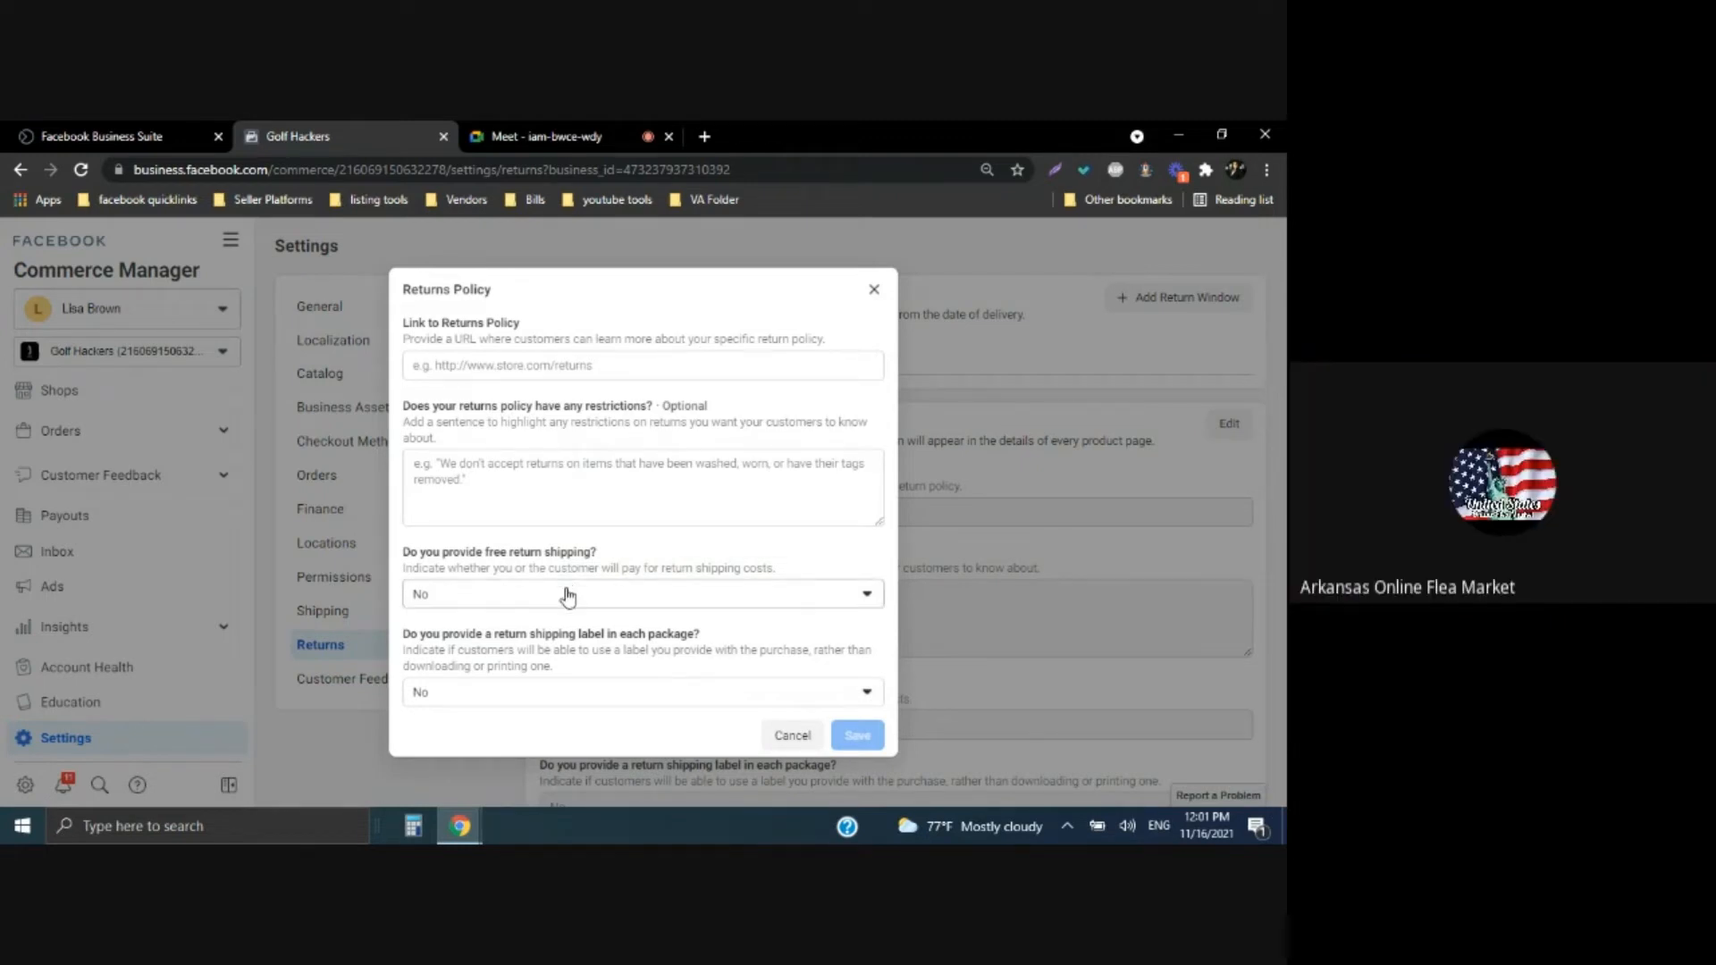
{"action": "left_click", "coordinate": [609, 563]}
Set the return shipping label answer to "Yes, it's included with each order", and change it back to No
{"action": "left_click", "coordinate": [594, 692]}
{"action": "left_click", "coordinate": [555, 738]}
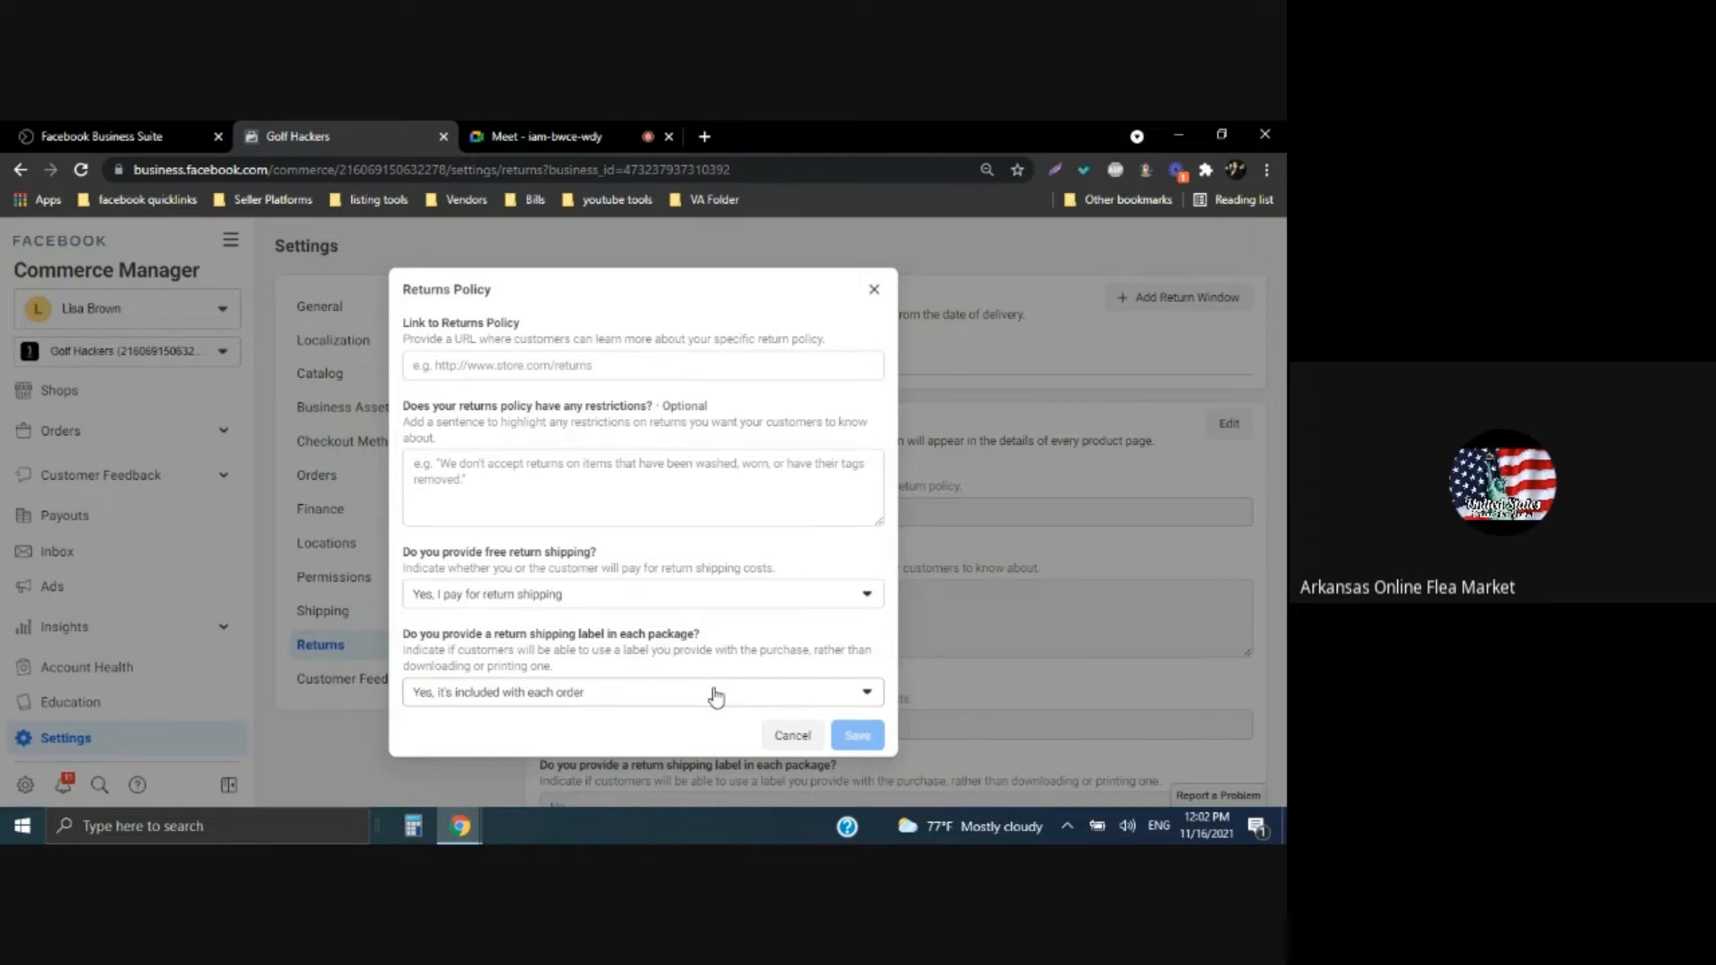
{"action": "left_click", "coordinate": [607, 701]}
{"action": "left_click", "coordinate": [577, 761]}
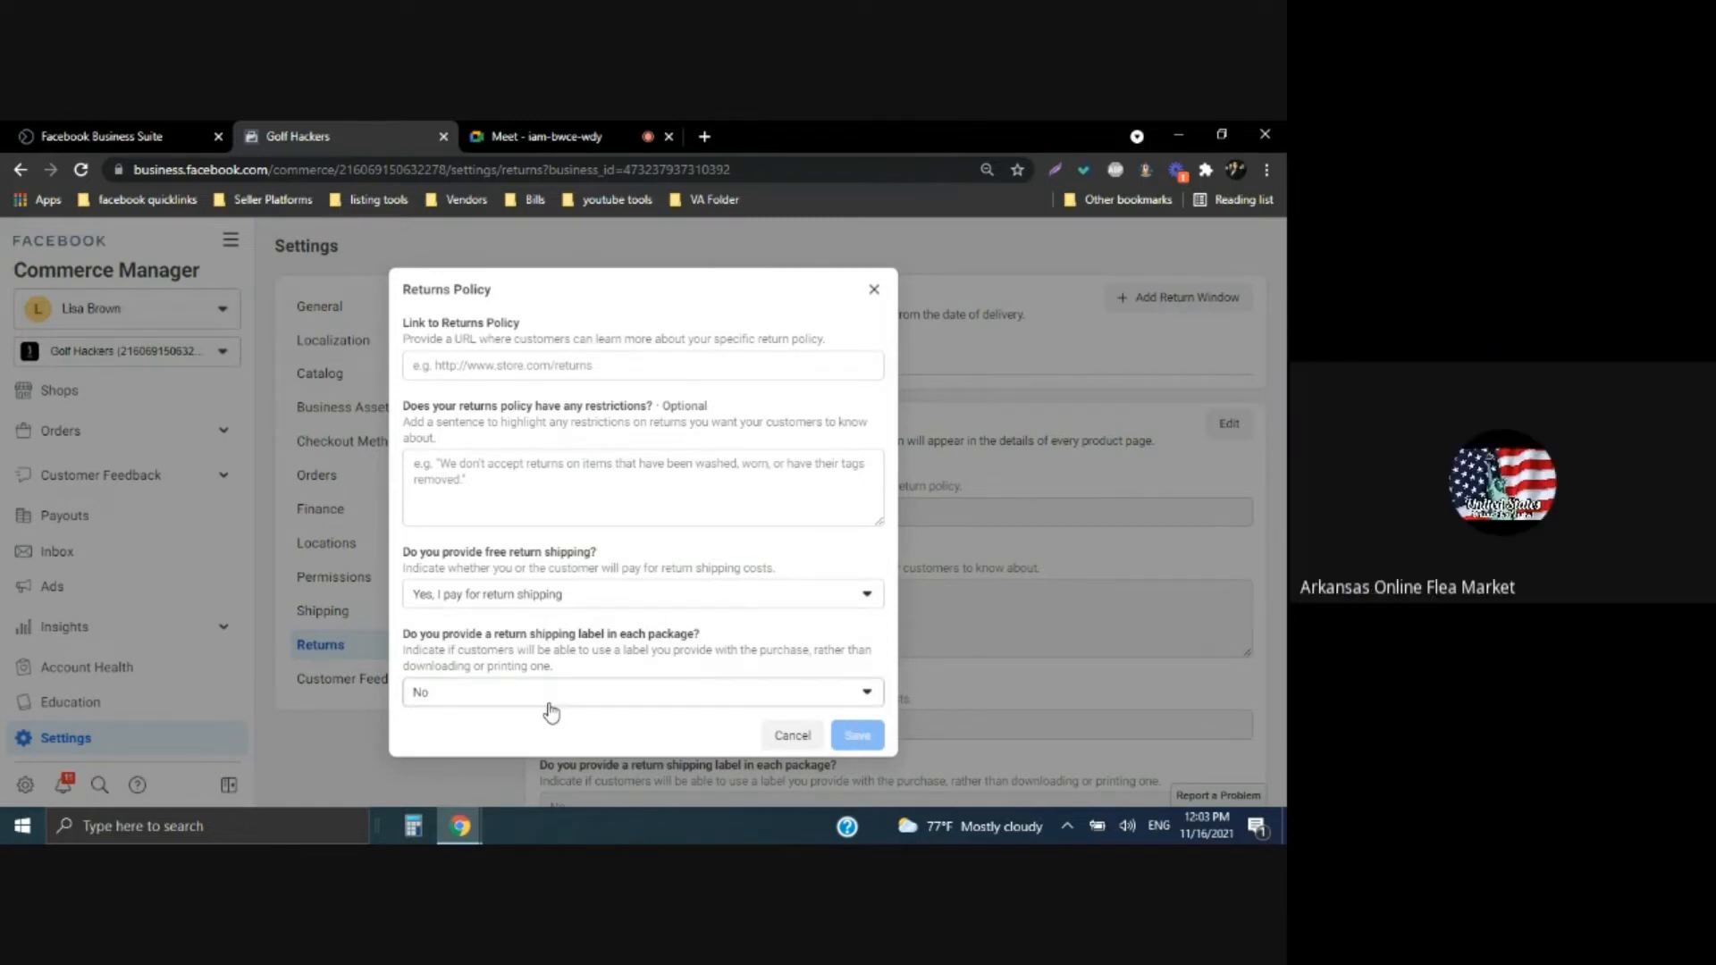
Close the returns policy editor without saving and open the Customer Feedback notification settings
{"action": "key", "text": "Escape"}
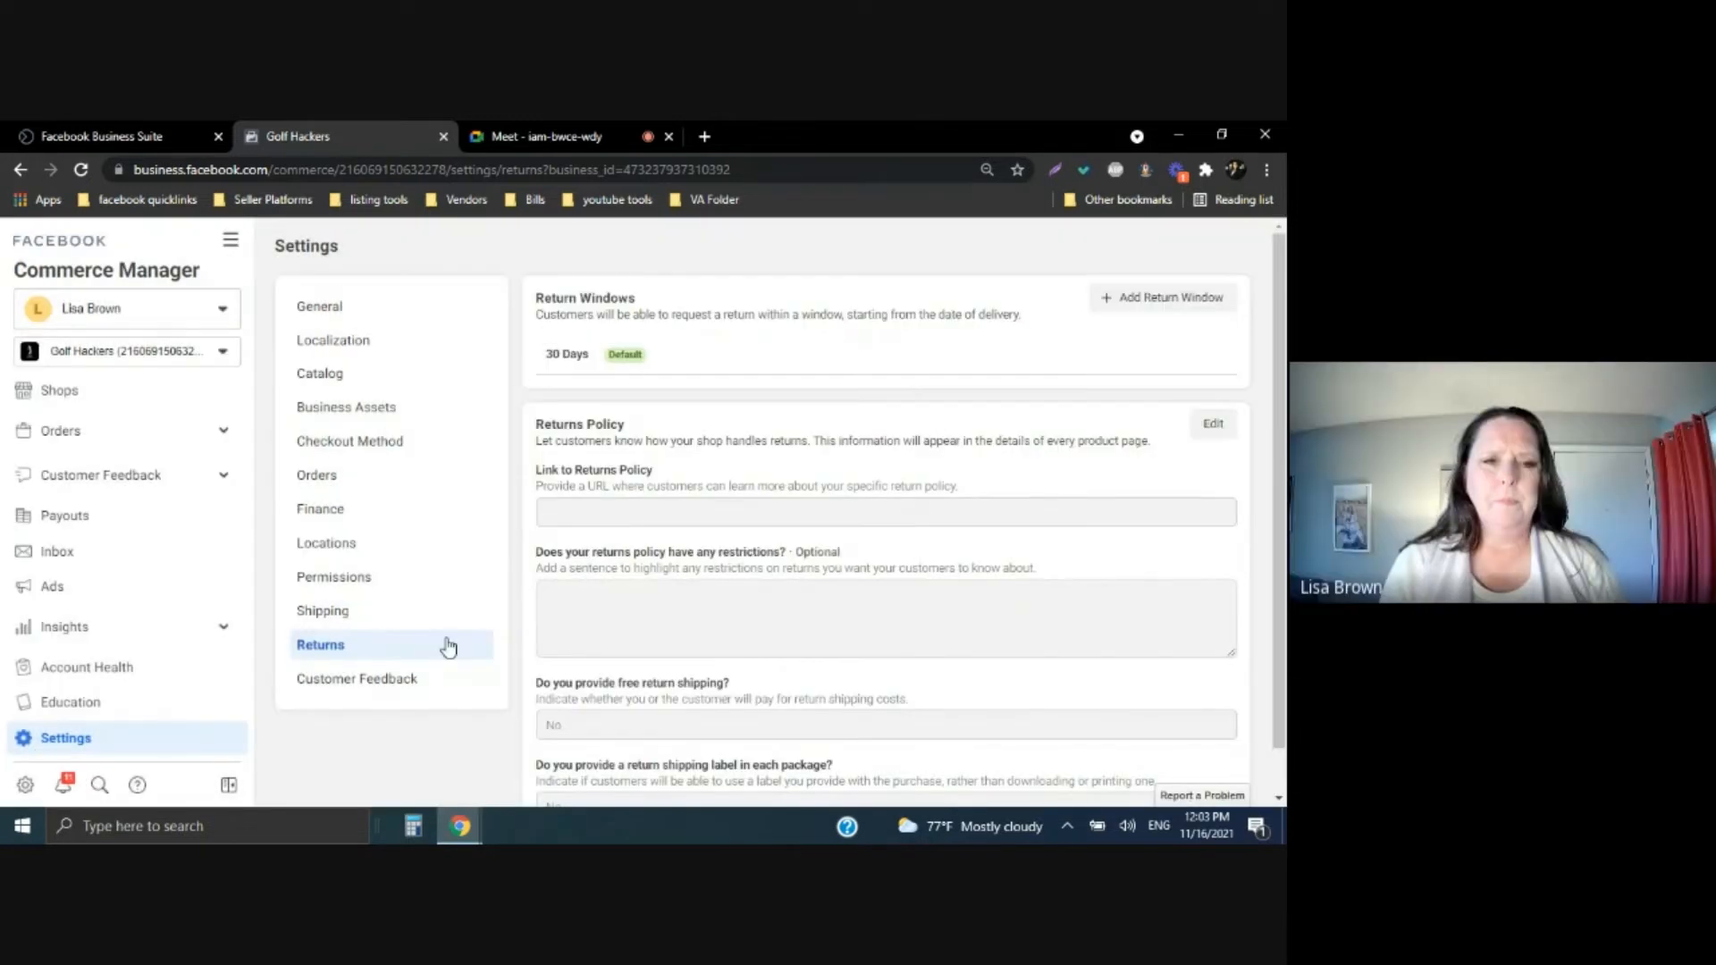
{"action": "left_click", "coordinate": [394, 681]}
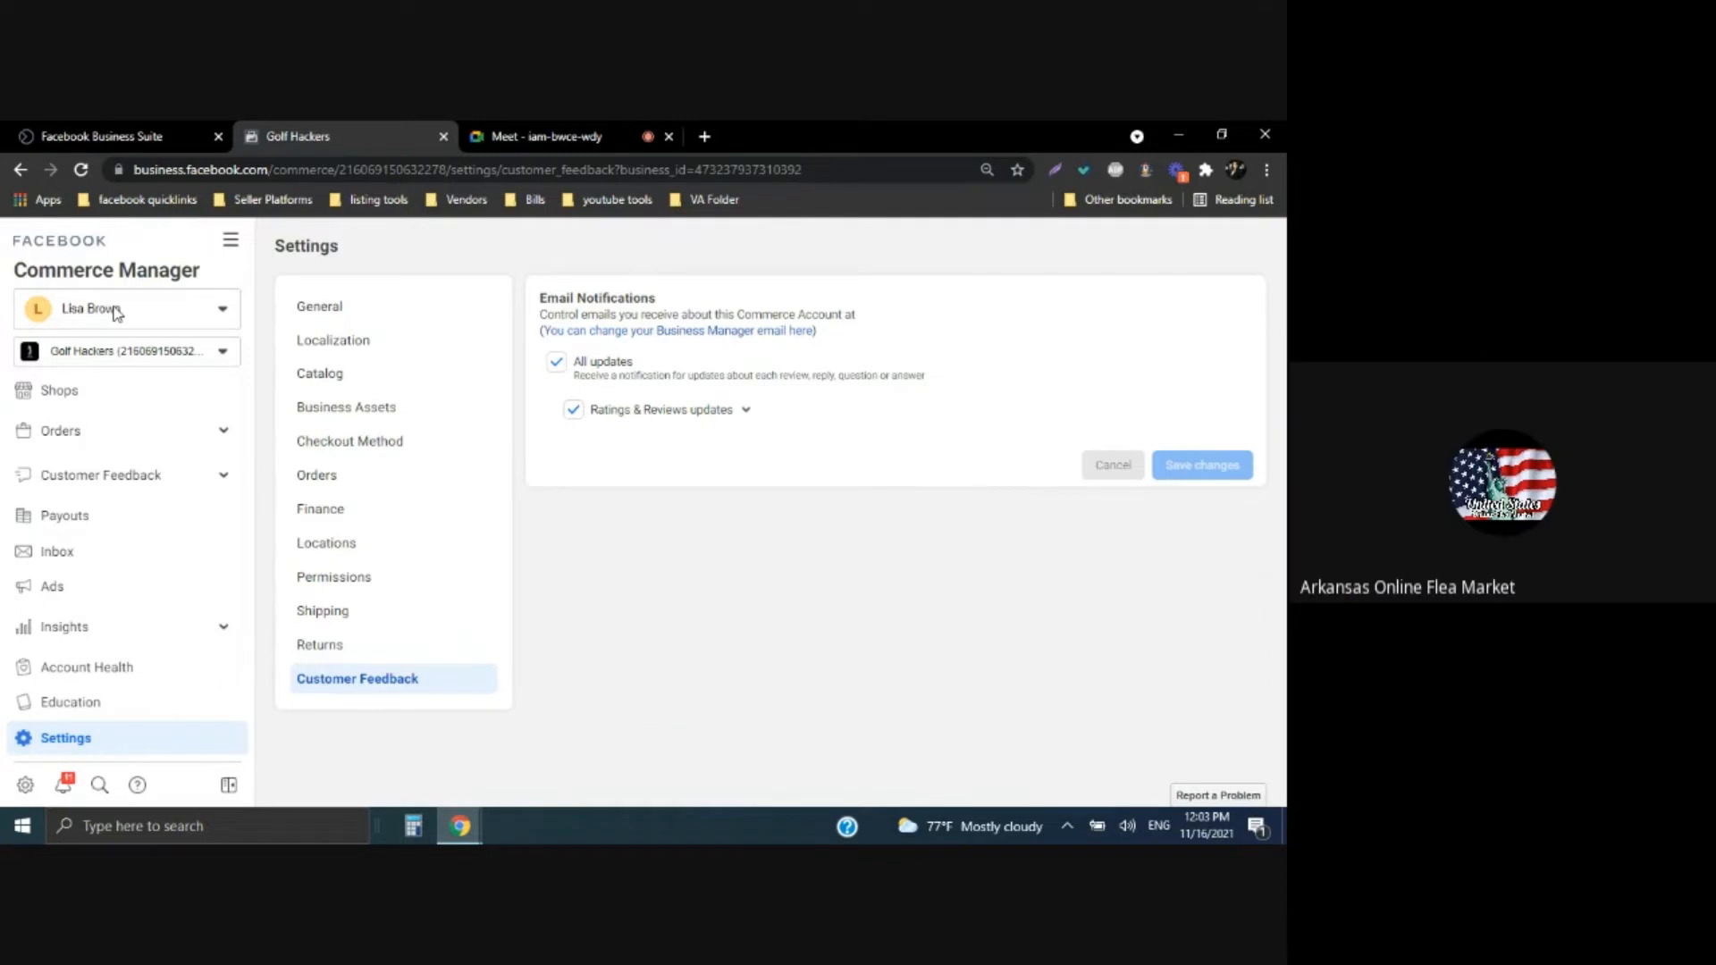
Open the current business account's settings and add another admin in the Security Center, using the invitee's e-mail and admin access
{"action": "left_click", "coordinate": [224, 311]}
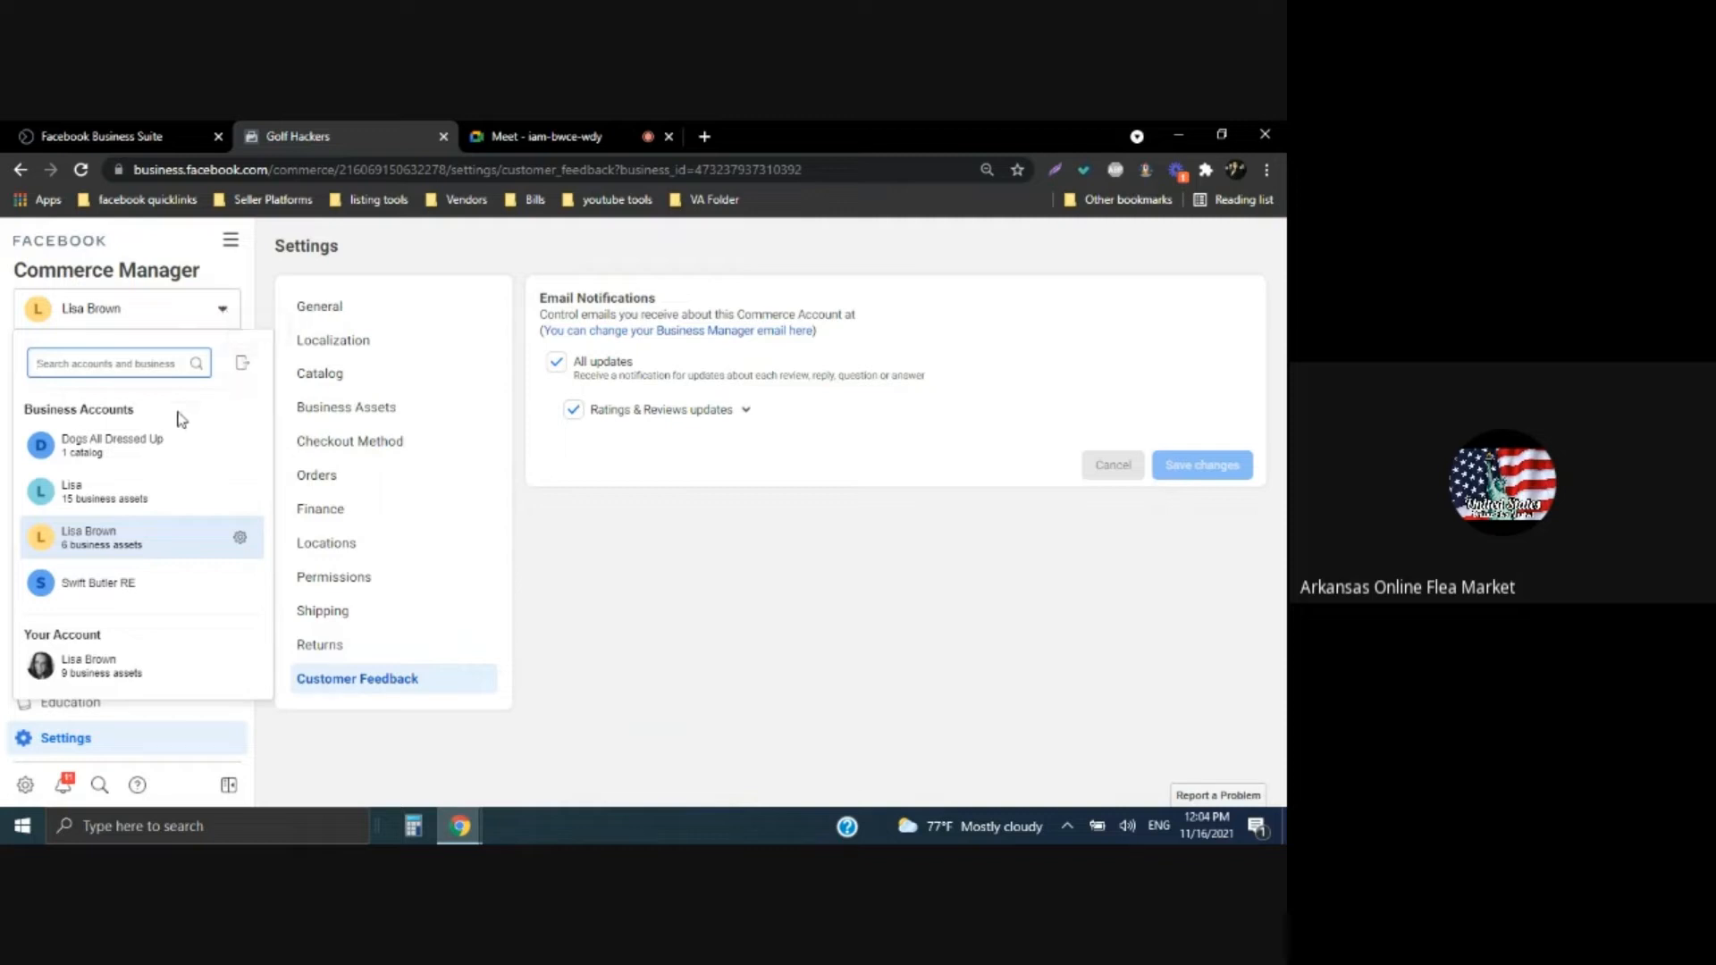
{"action": "left_click", "coordinate": [239, 538]}
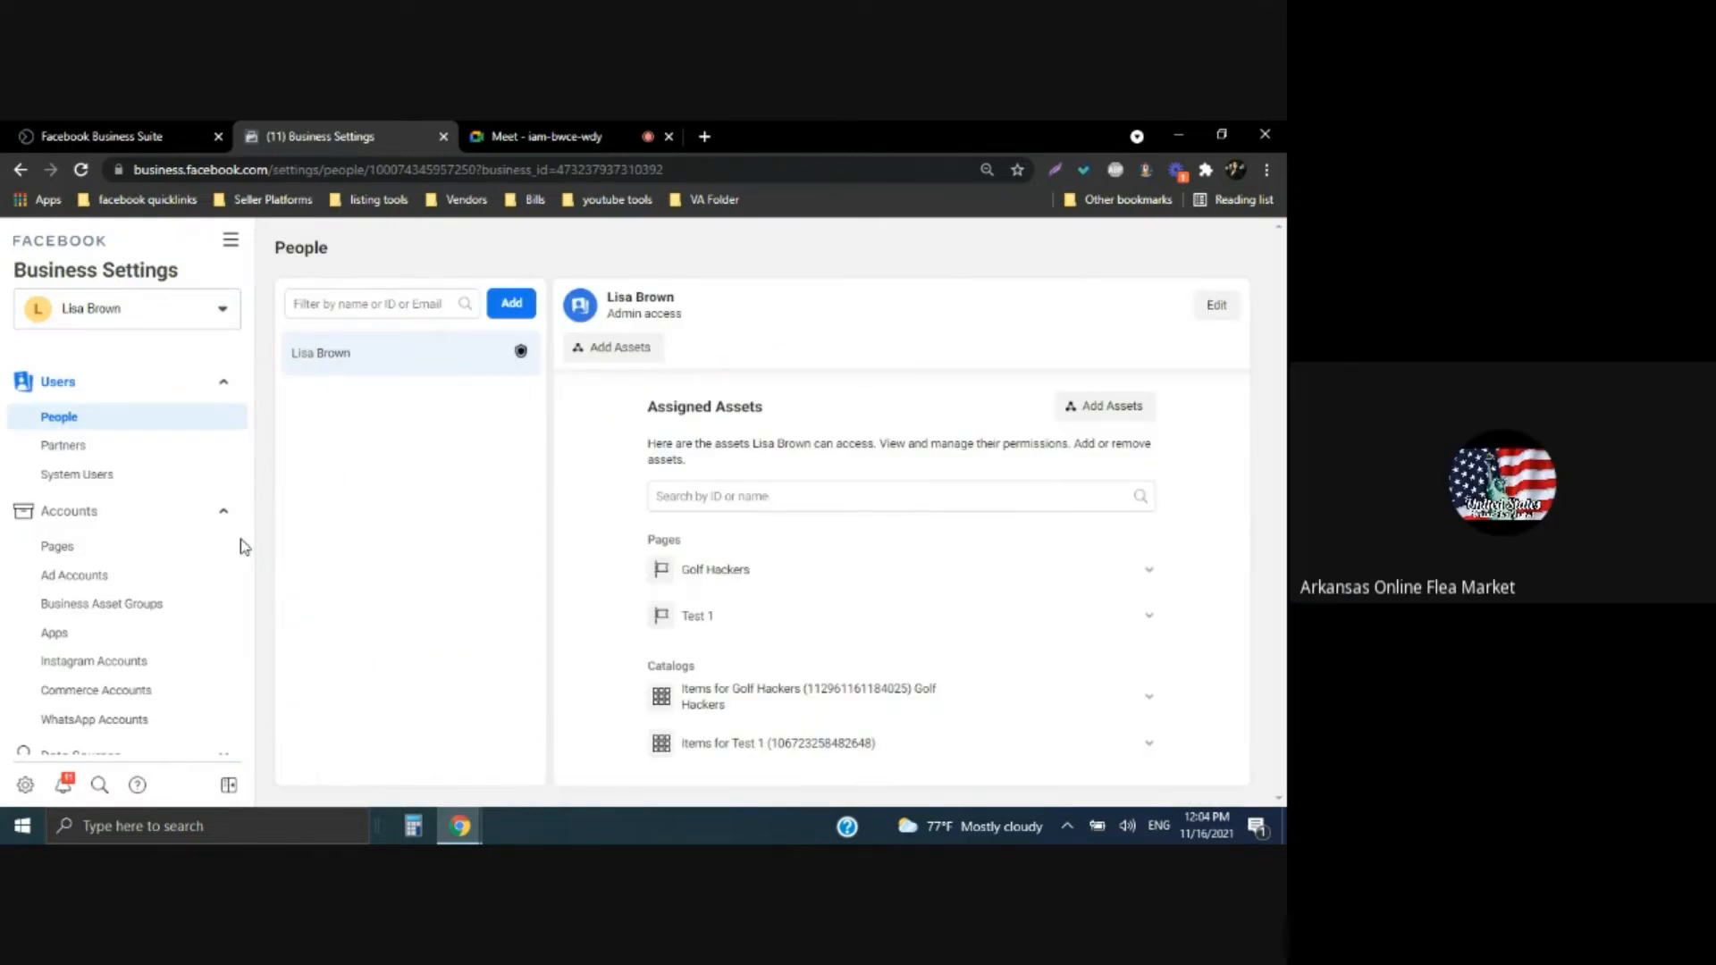
{"action": "scroll", "coordinate": [153, 621], "scroll_direction": "down", "scroll_amount": 4}
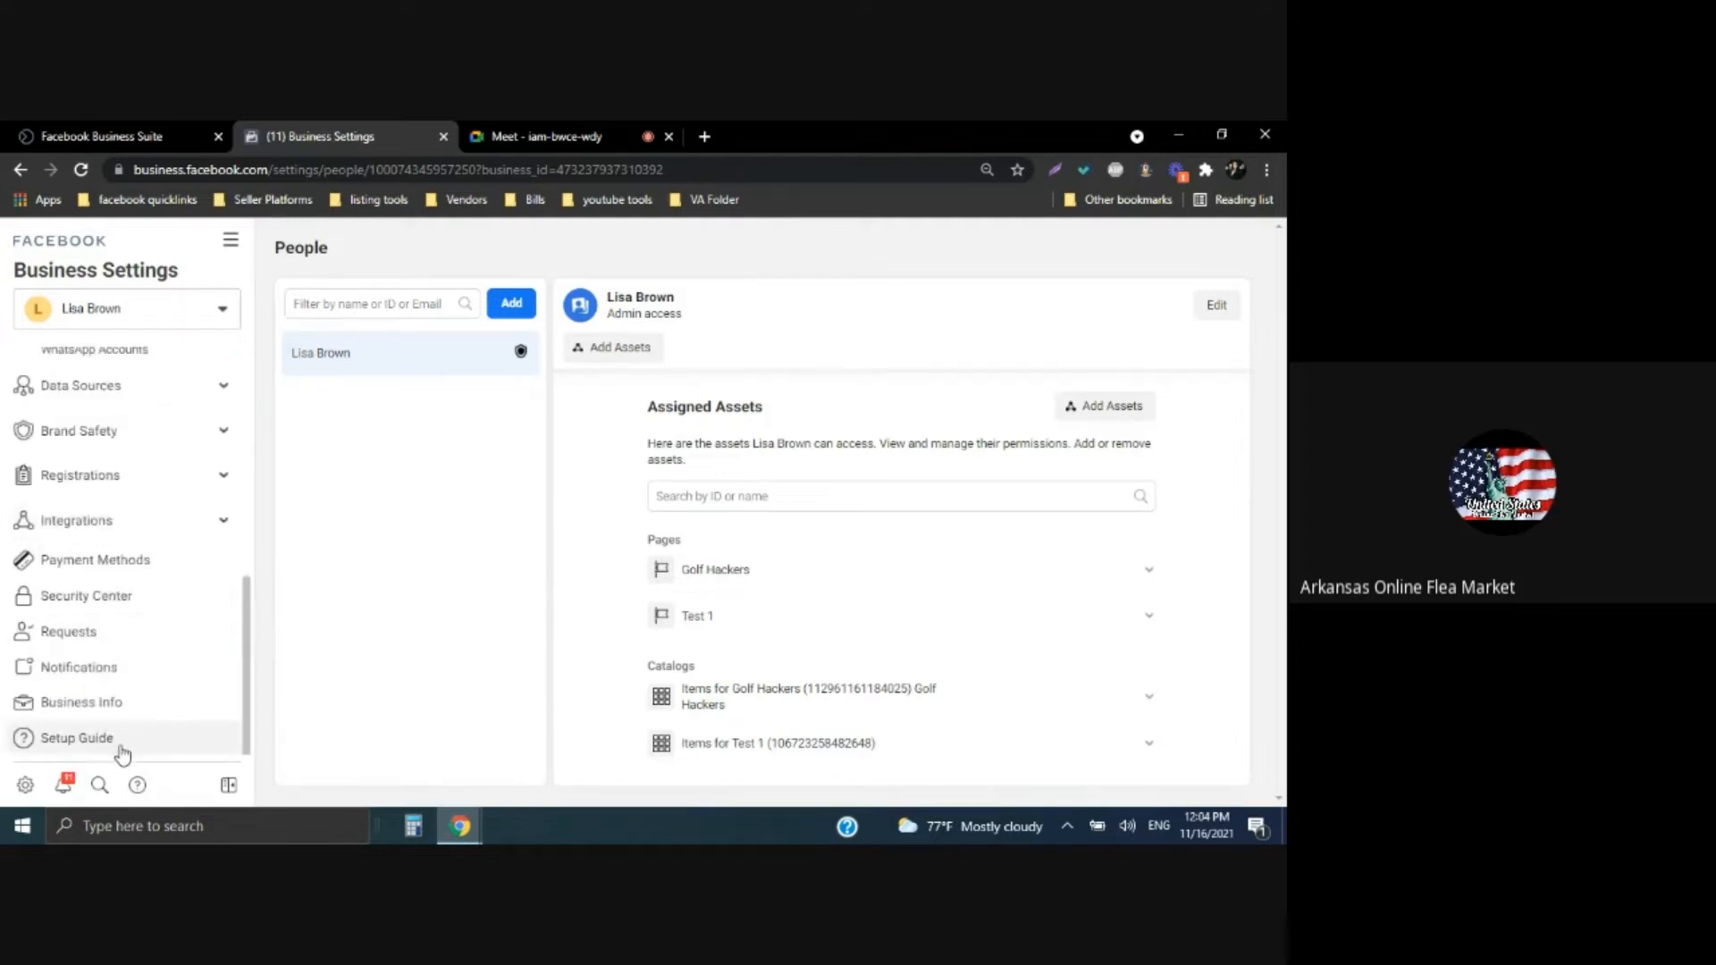
{"action": "left_click", "coordinate": [100, 597]}
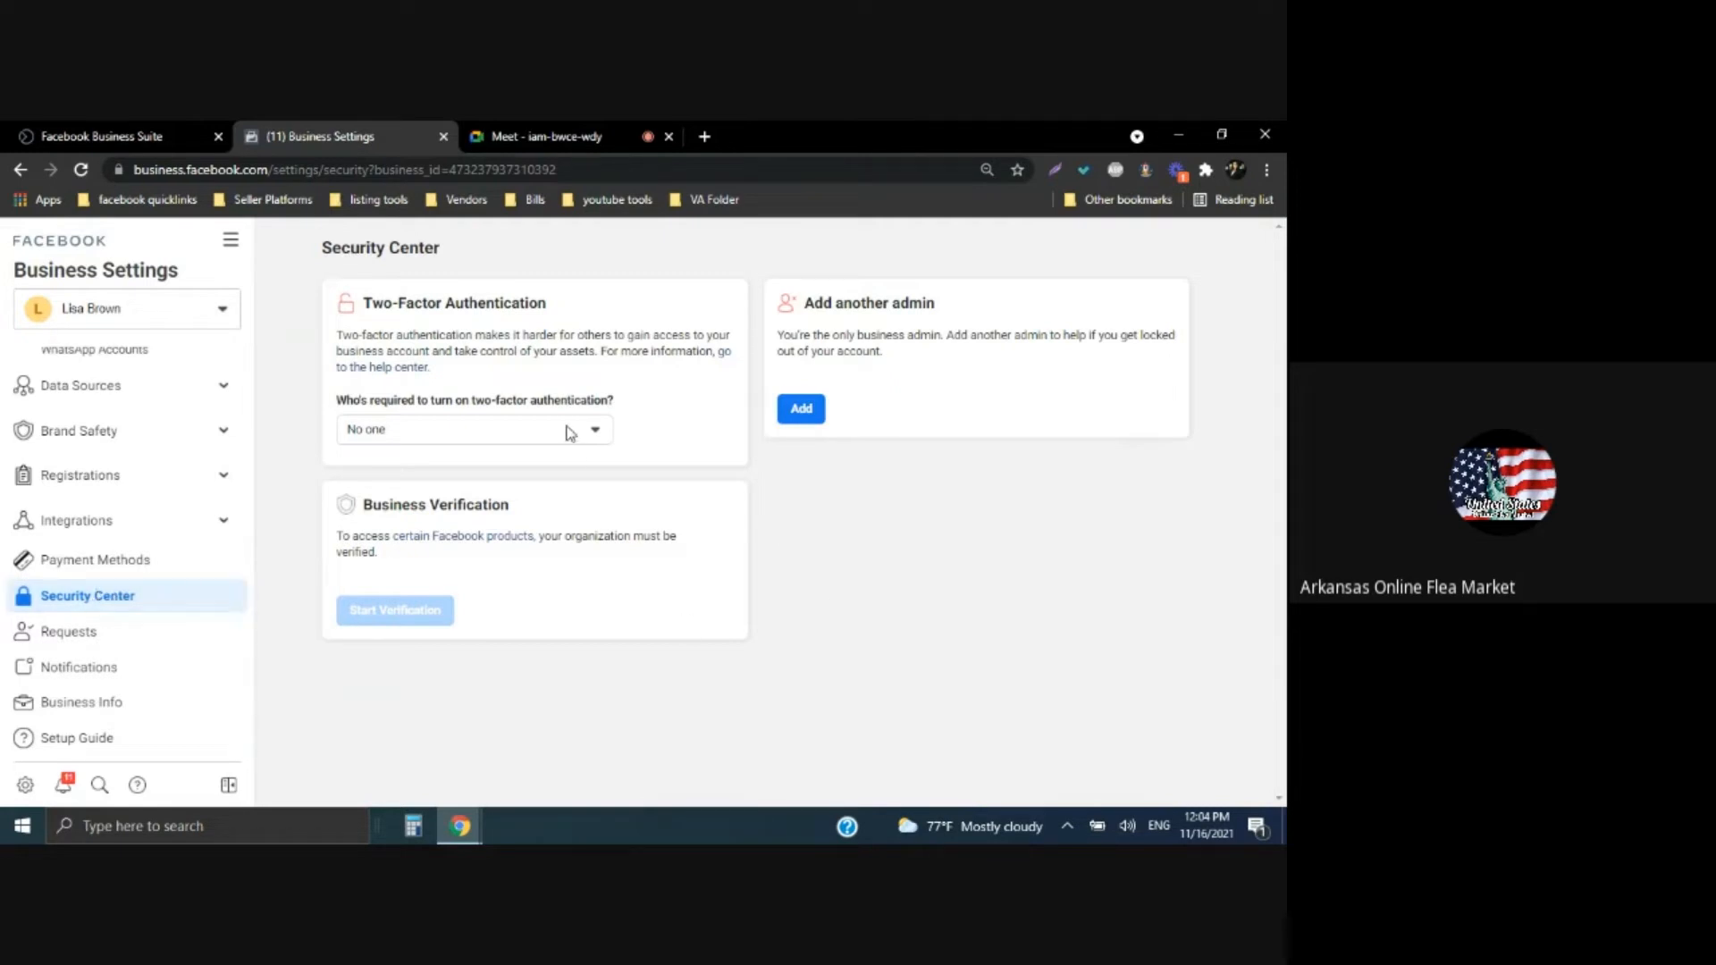
{"action": "left_click", "coordinate": [809, 416]}
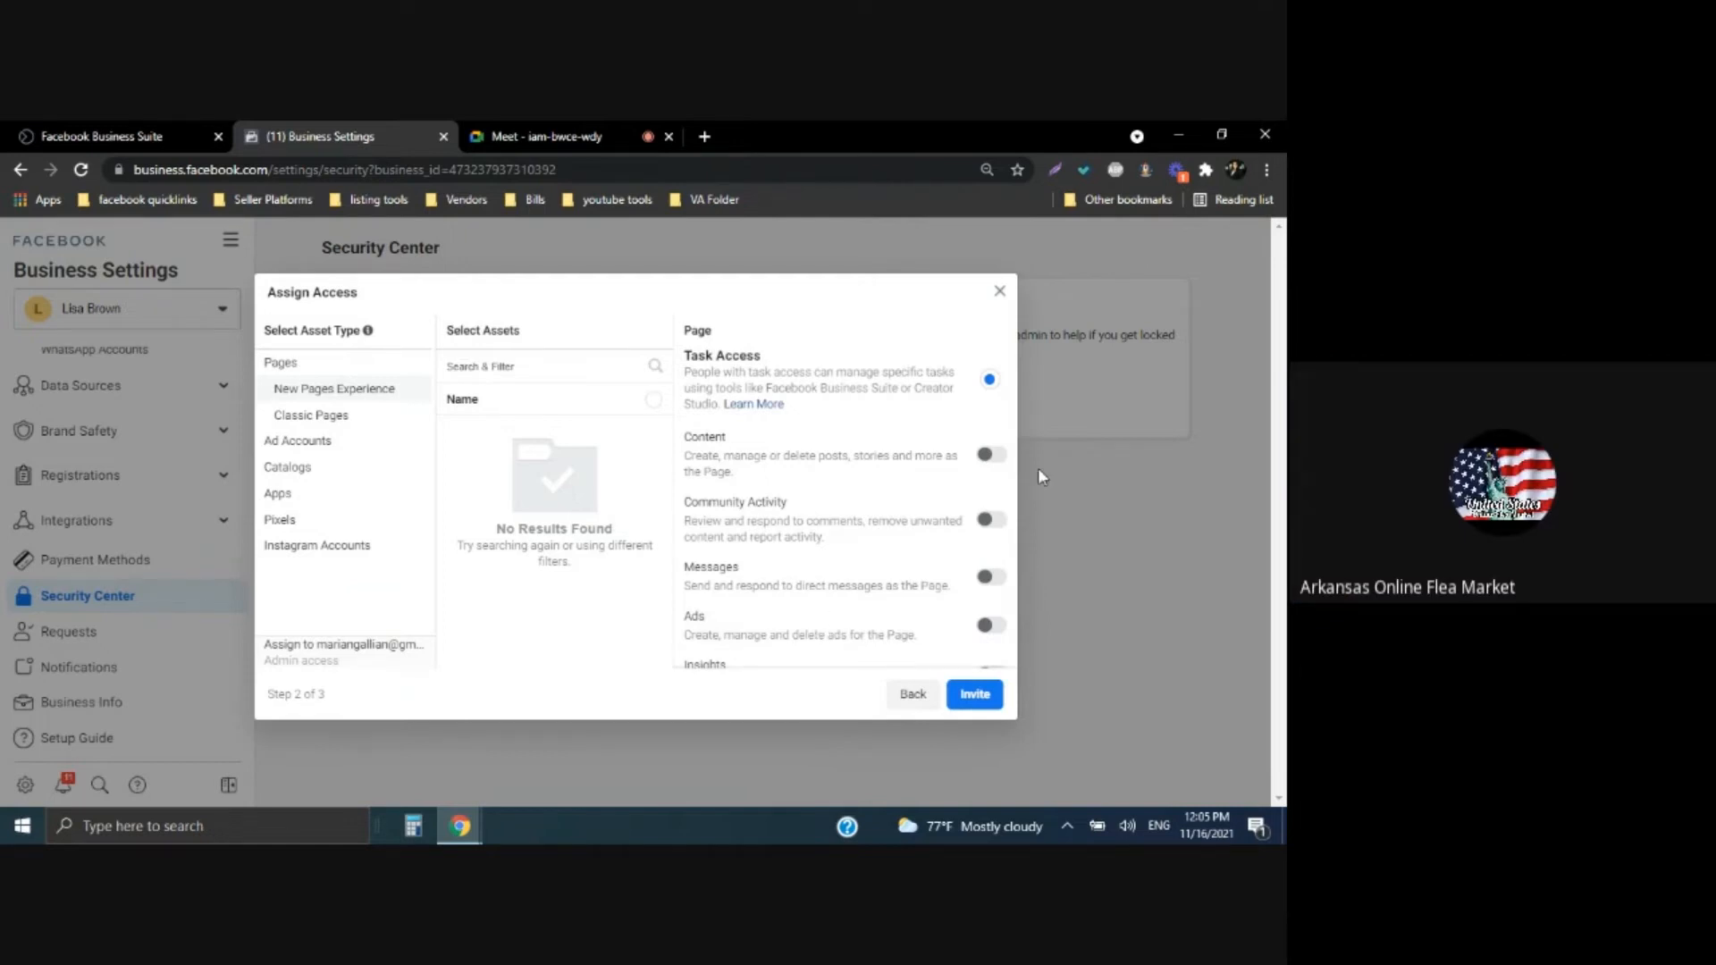
Turn on the Content and Ads task access for New Pages Experience pages and review the remaining page permissions
{"action": "left_click", "coordinate": [988, 456]}
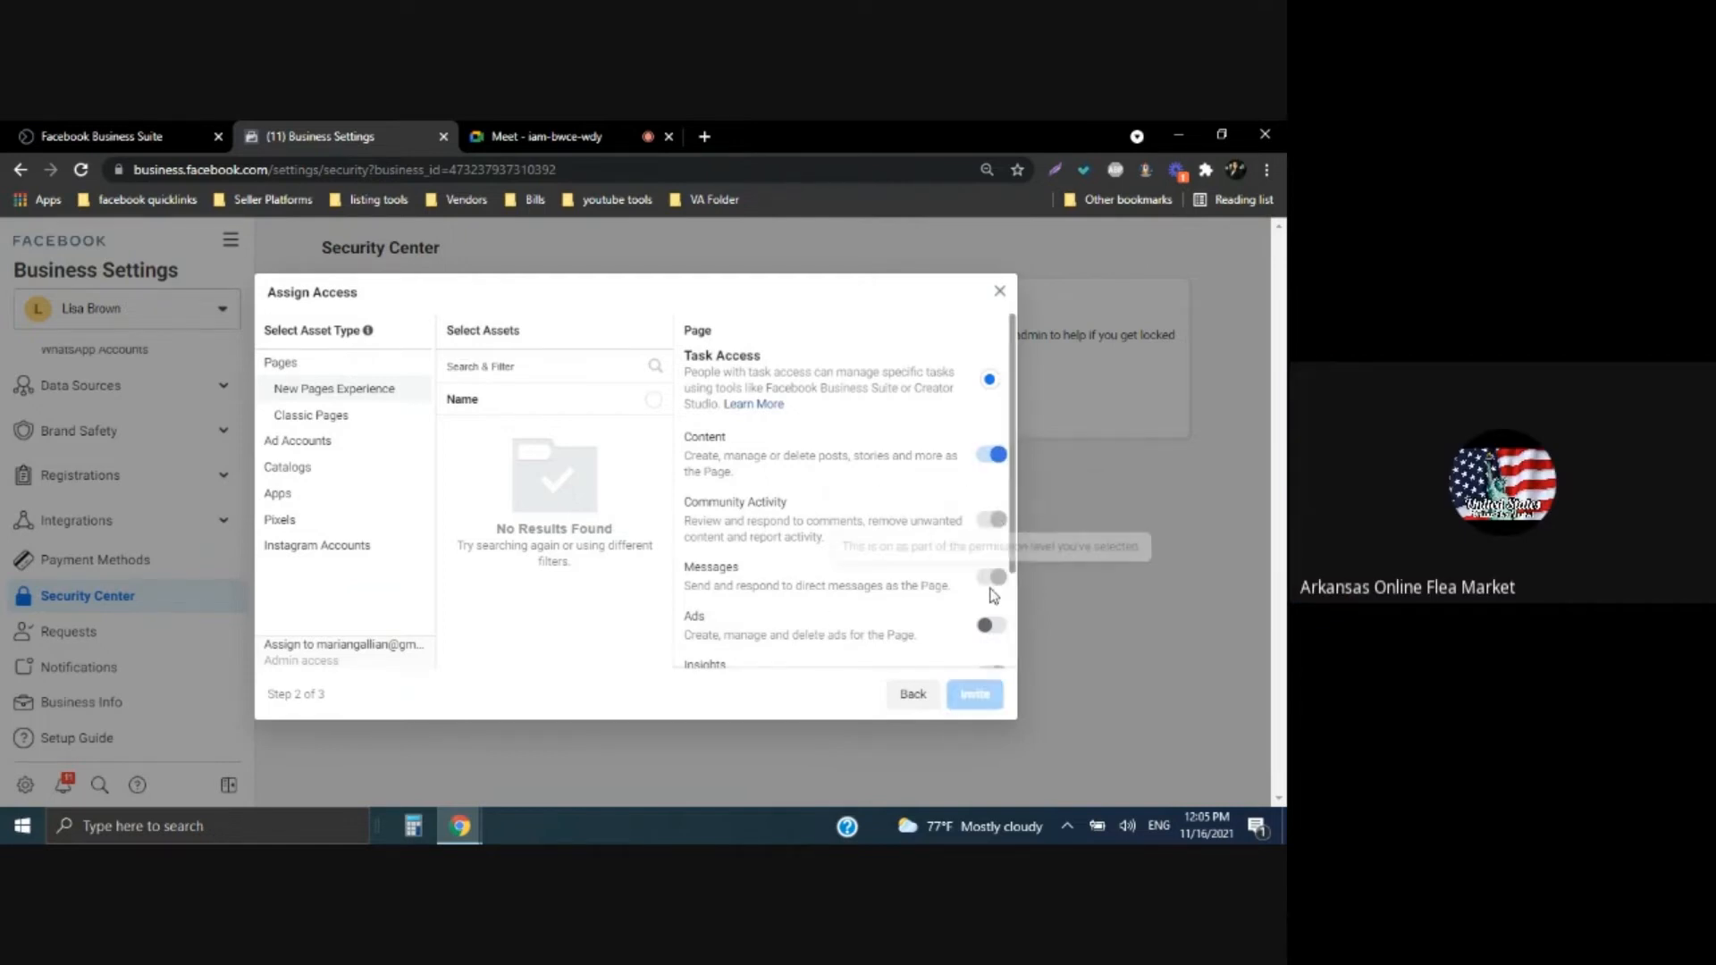
{"action": "scroll", "coordinate": [985, 536], "scroll_direction": "down", "scroll_amount": 2}
{"action": "left_click", "coordinate": [991, 492]}
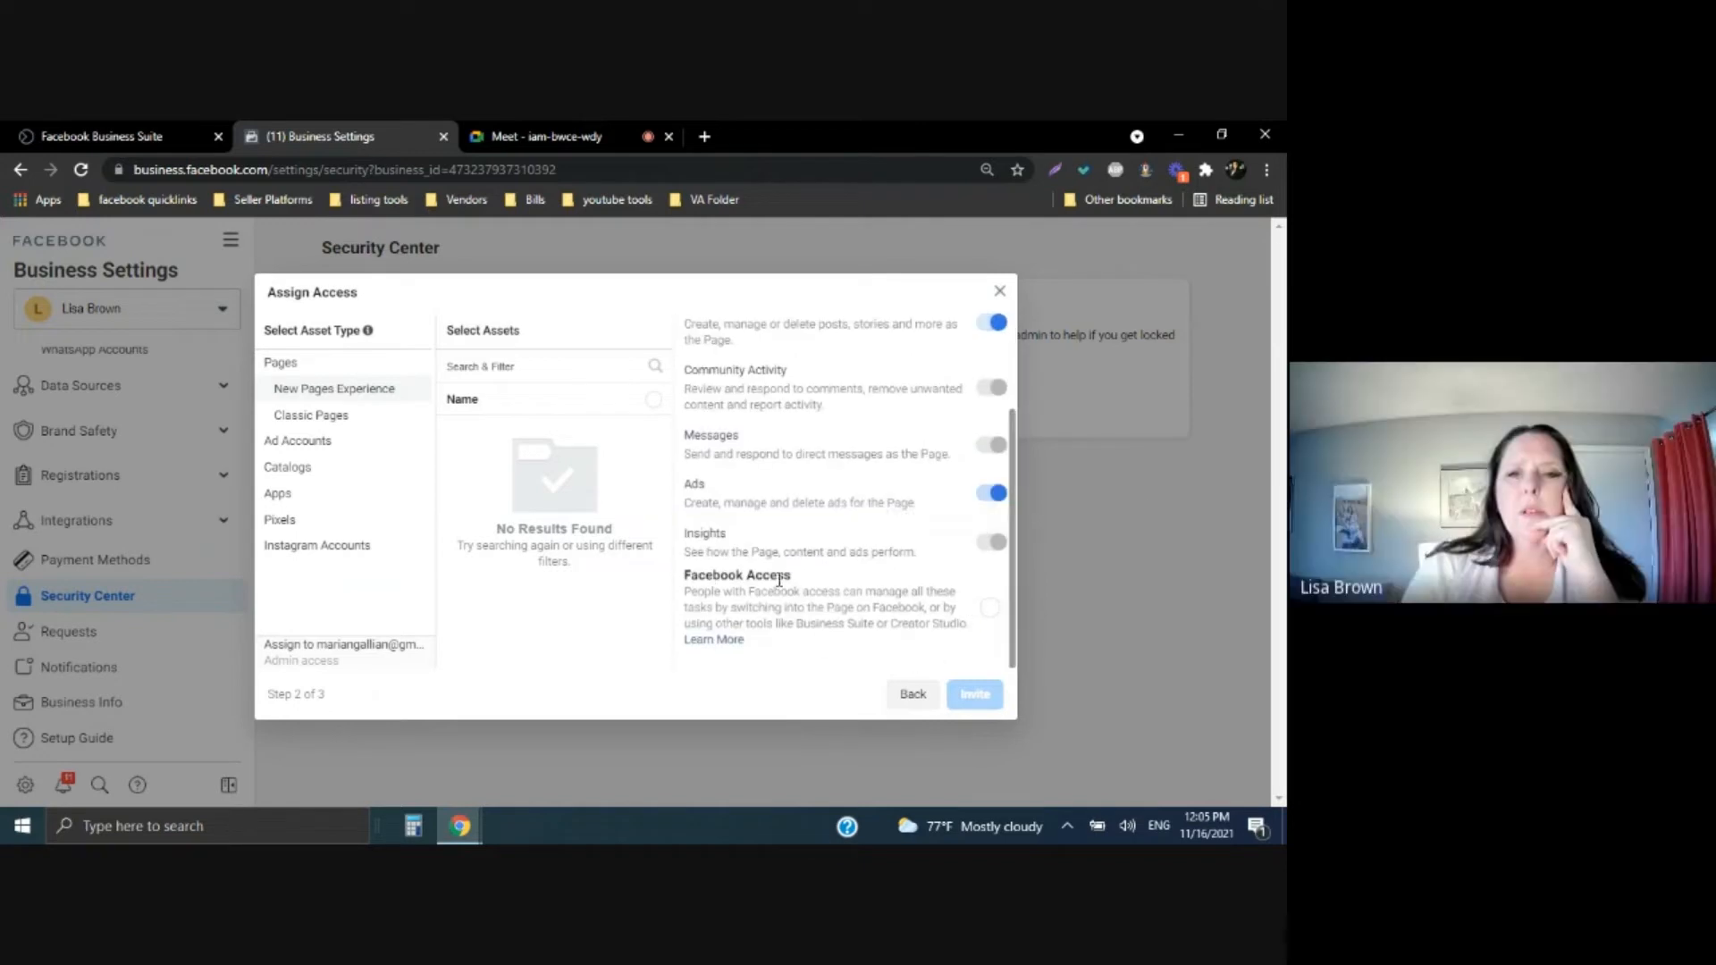
{"action": "scroll", "coordinate": [813, 590], "scroll_direction": "up", "scroll_amount": 2}
{"action": "scroll", "coordinate": [813, 590], "scroll_direction": "up", "scroll_amount": 1}
{"action": "scroll", "coordinate": [813, 588], "scroll_direction": "down", "scroll_amount": 3}
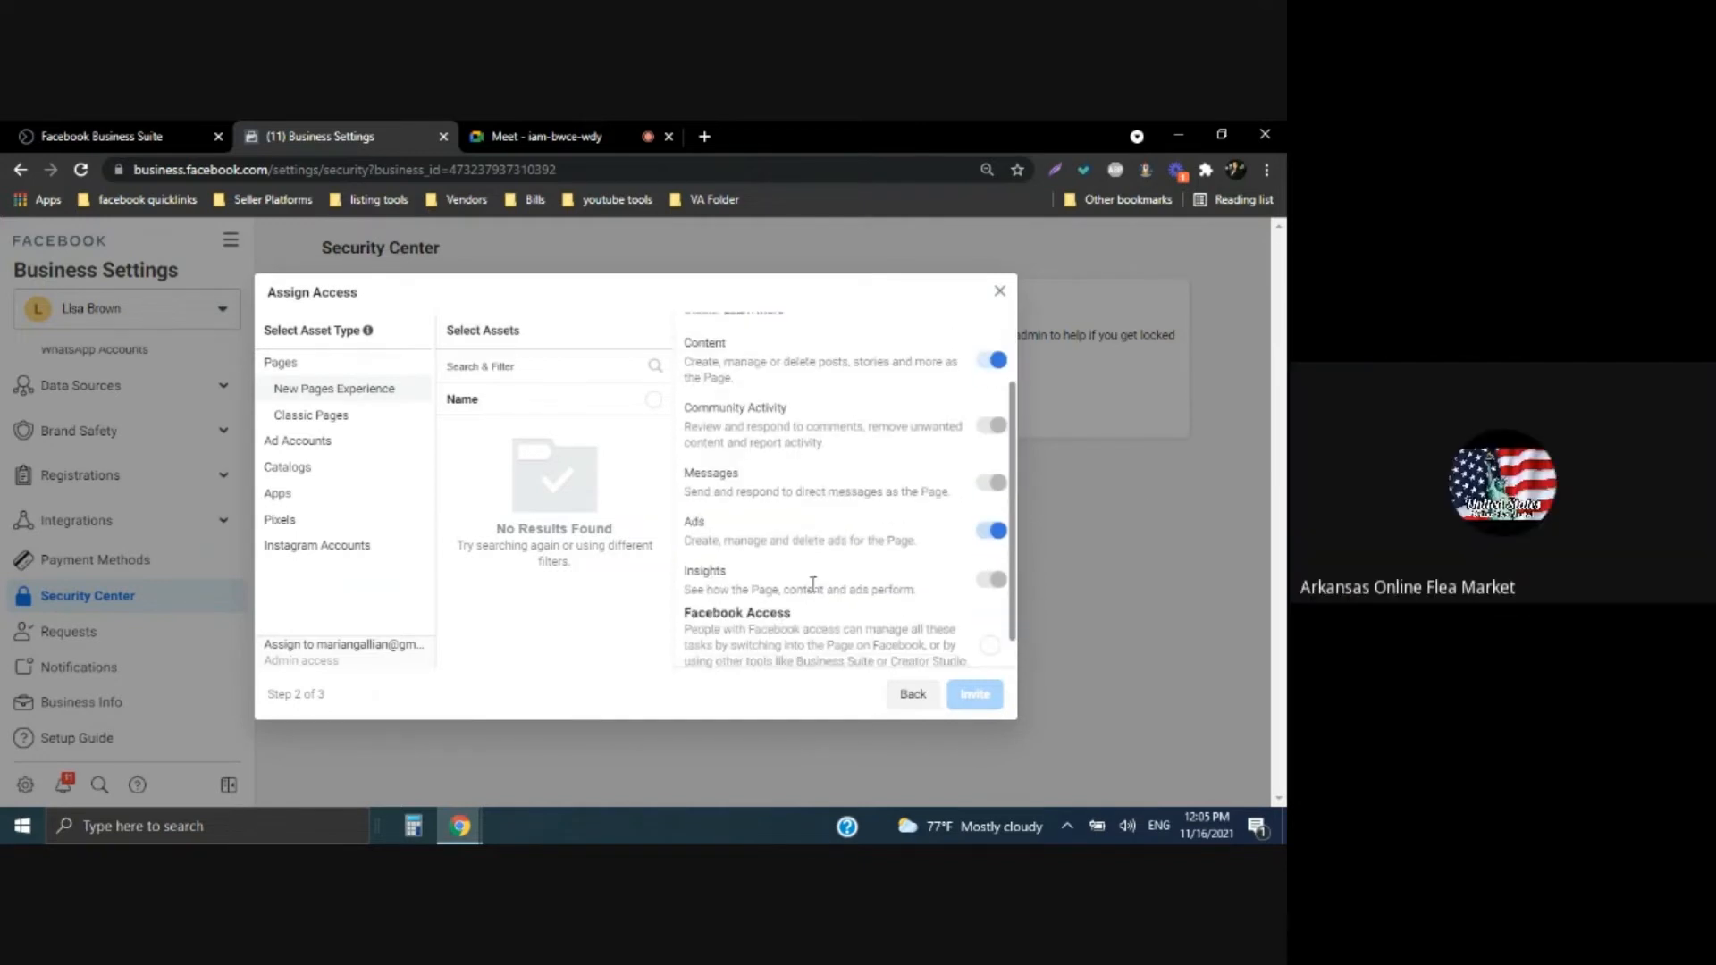
{"action": "scroll", "coordinate": [813, 585], "scroll_direction": "up", "scroll_amount": 3}
{"action": "scroll", "coordinate": [814, 585], "scroll_direction": "down", "scroll_amount": 2}
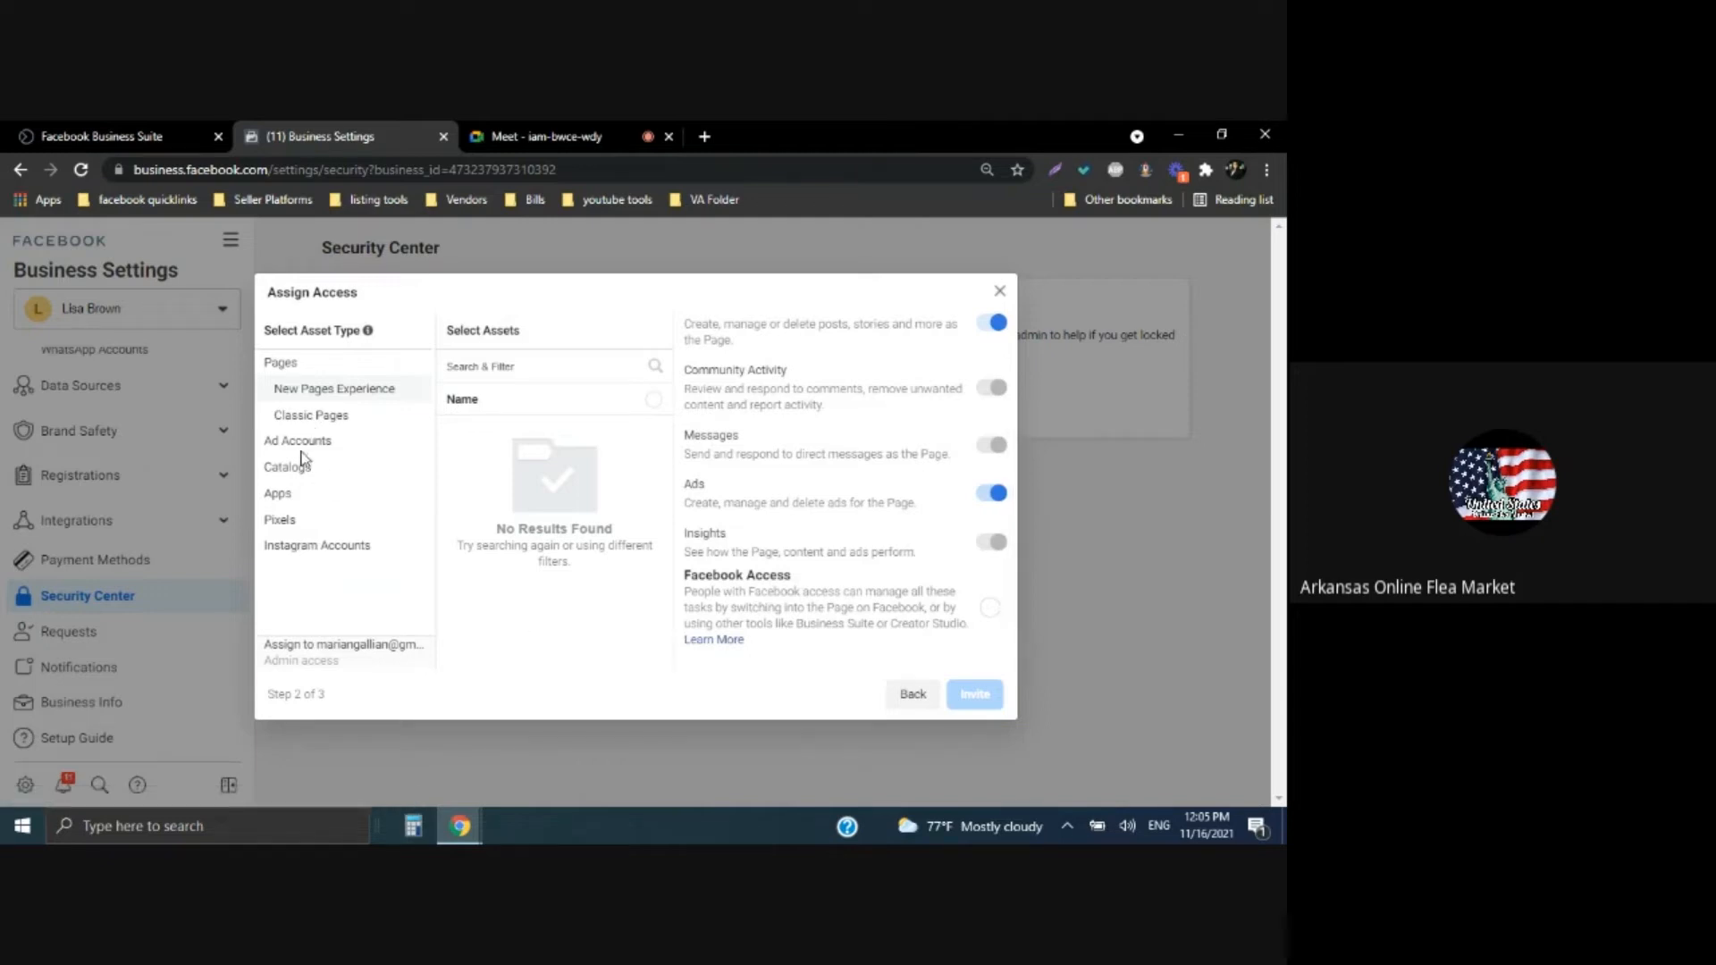
Assign the Golf Hackers classic page to the new admin with Publish content, View earnings insights and Manage Page enabled
{"action": "left_click", "coordinate": [311, 415]}
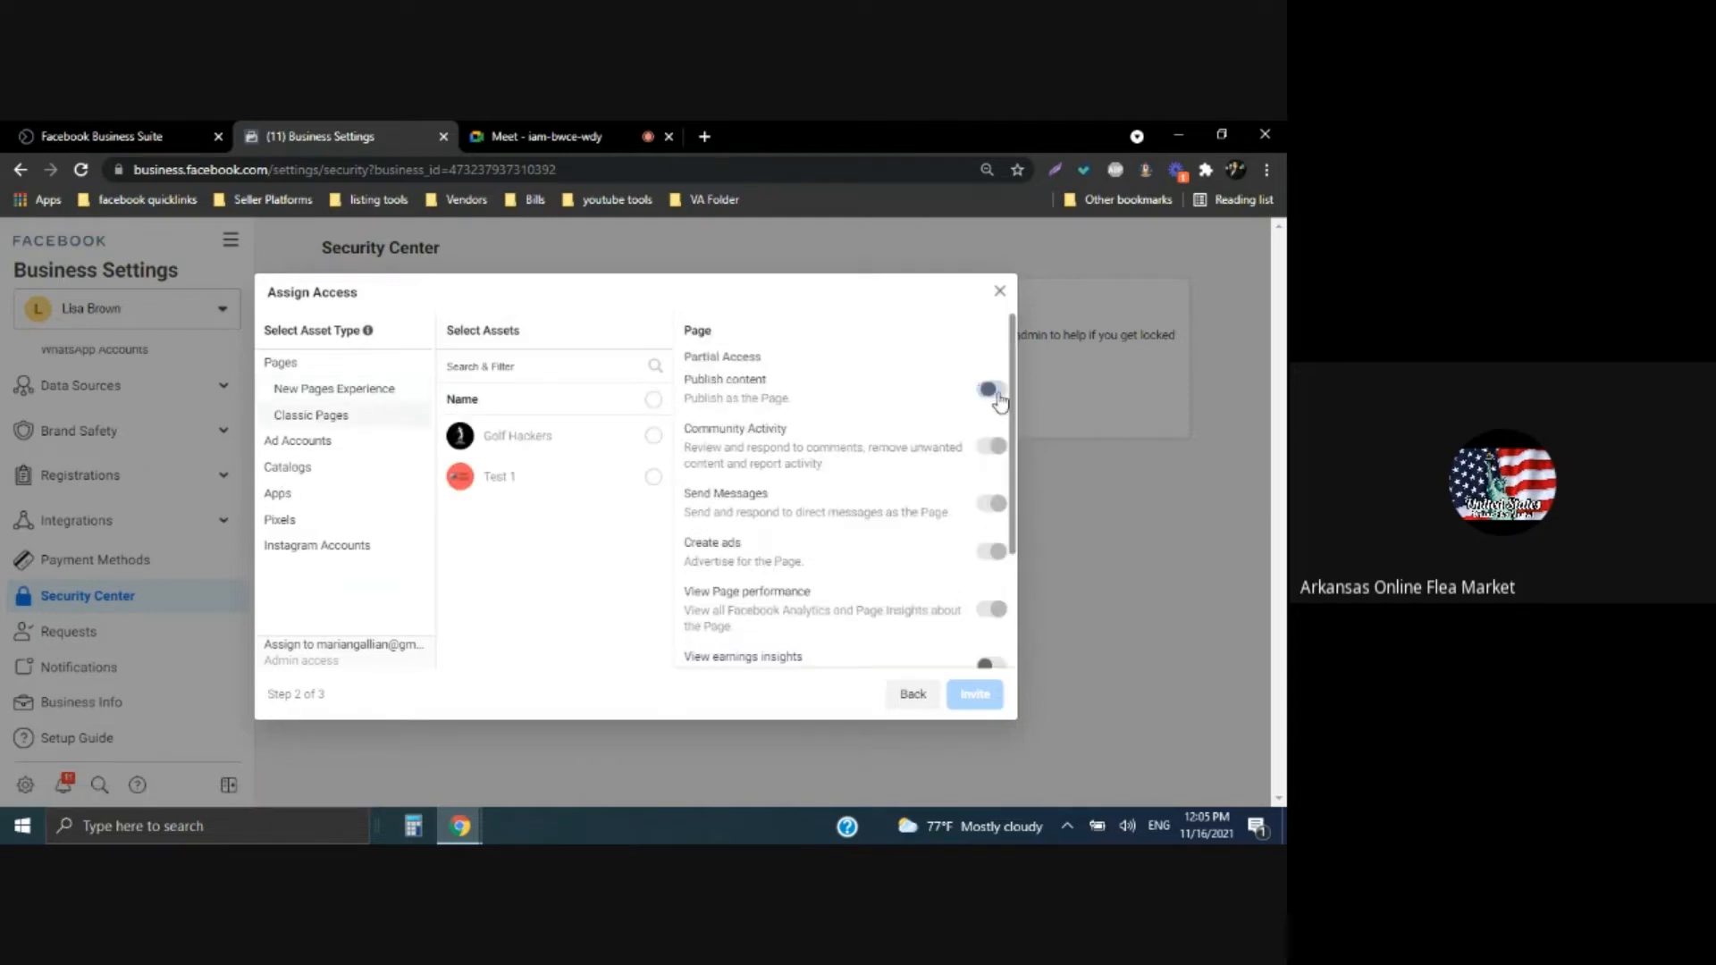
{"action": "left_click", "coordinate": [993, 392]}
{"action": "scroll", "coordinate": [990, 473], "scroll_direction": "down", "scroll_amount": 2}
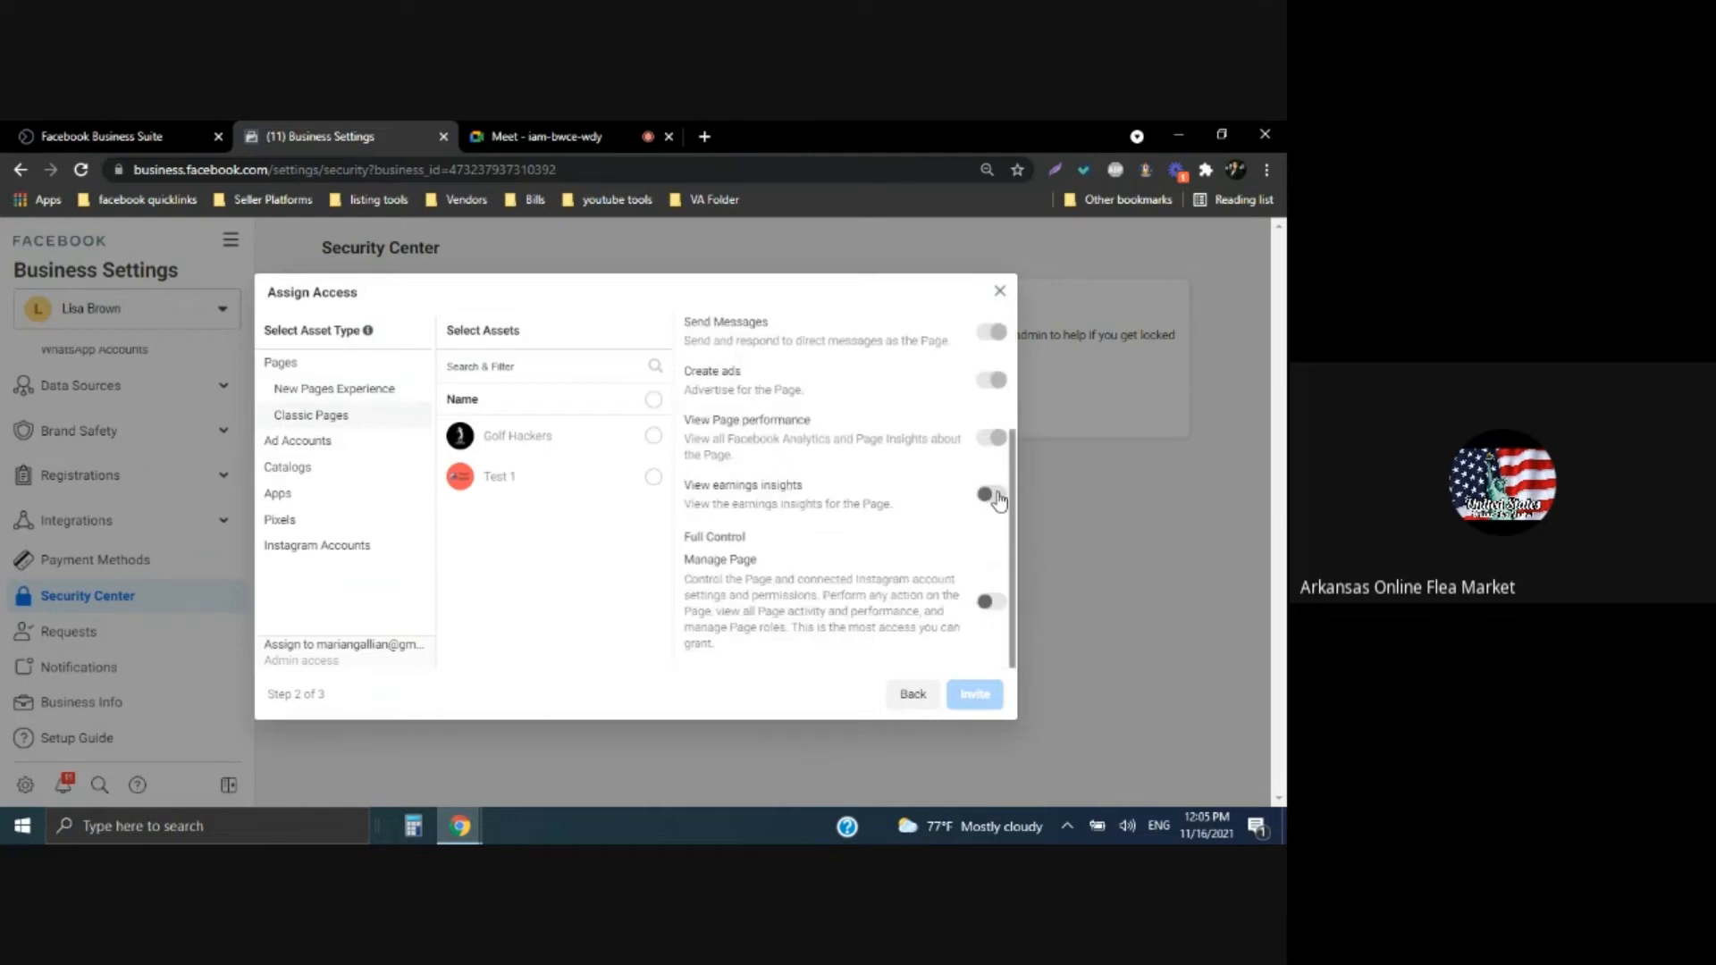
{"action": "left_click", "coordinate": [992, 494]}
{"action": "left_click", "coordinate": [989, 601]}
{"action": "left_click", "coordinate": [653, 438]}
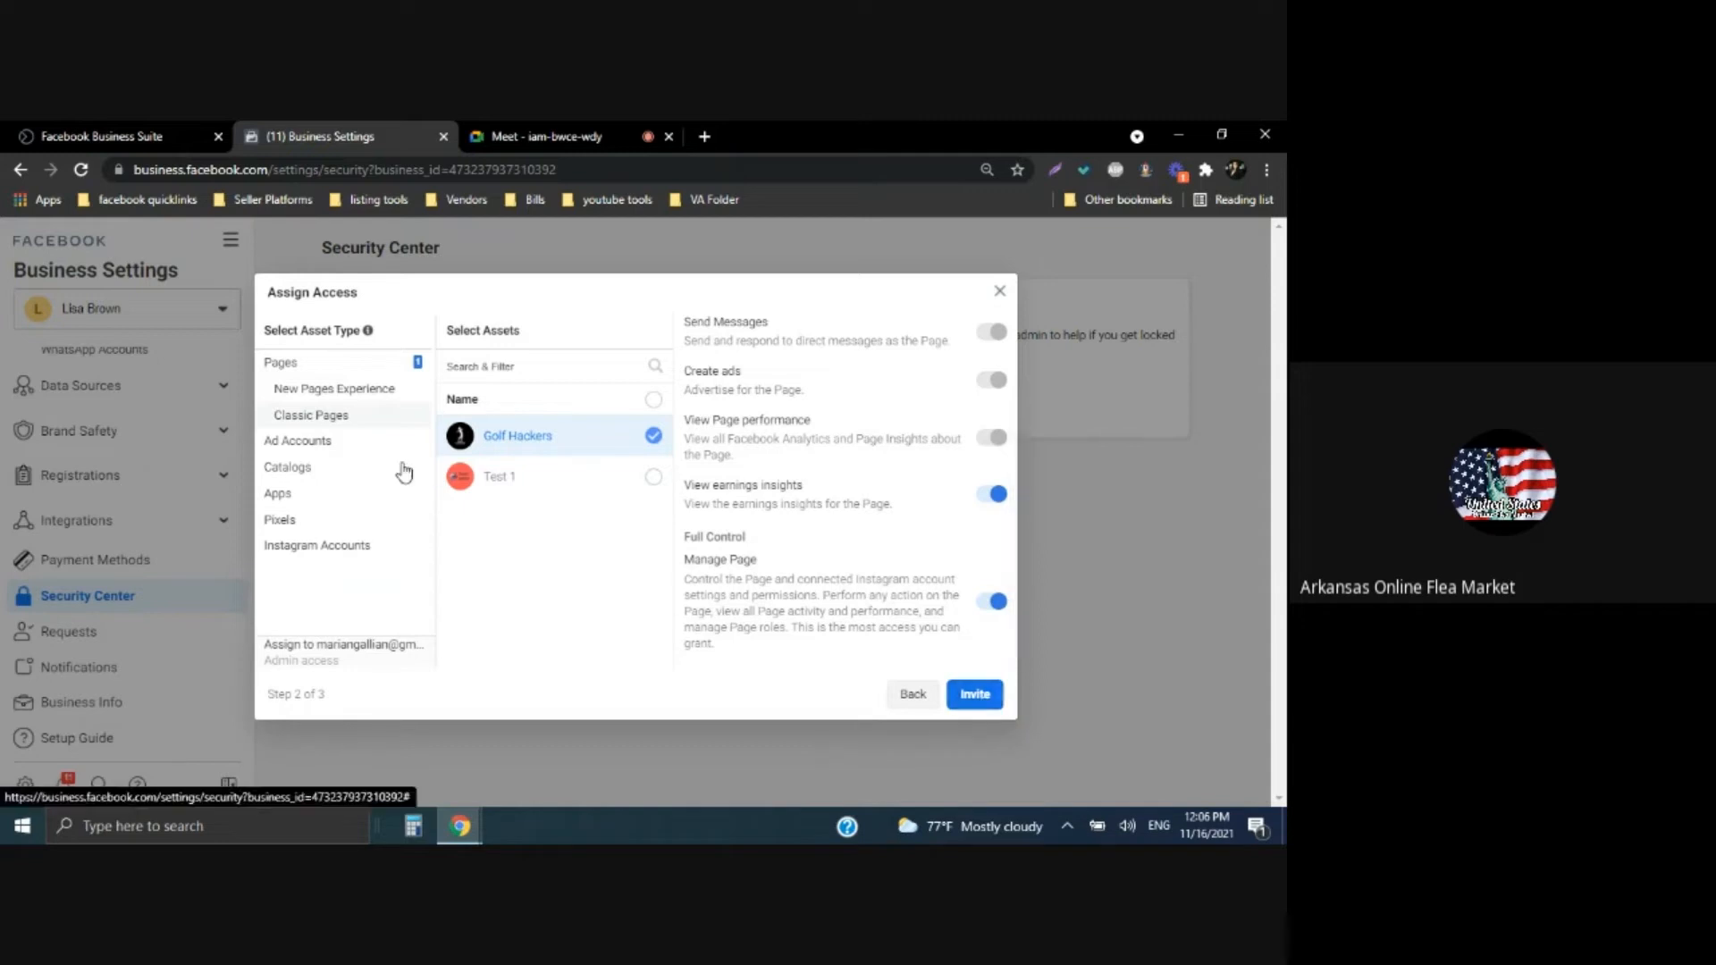
{"action": "scroll", "coordinate": [778, 551], "scroll_direction": "up", "scroll_amount": 3}
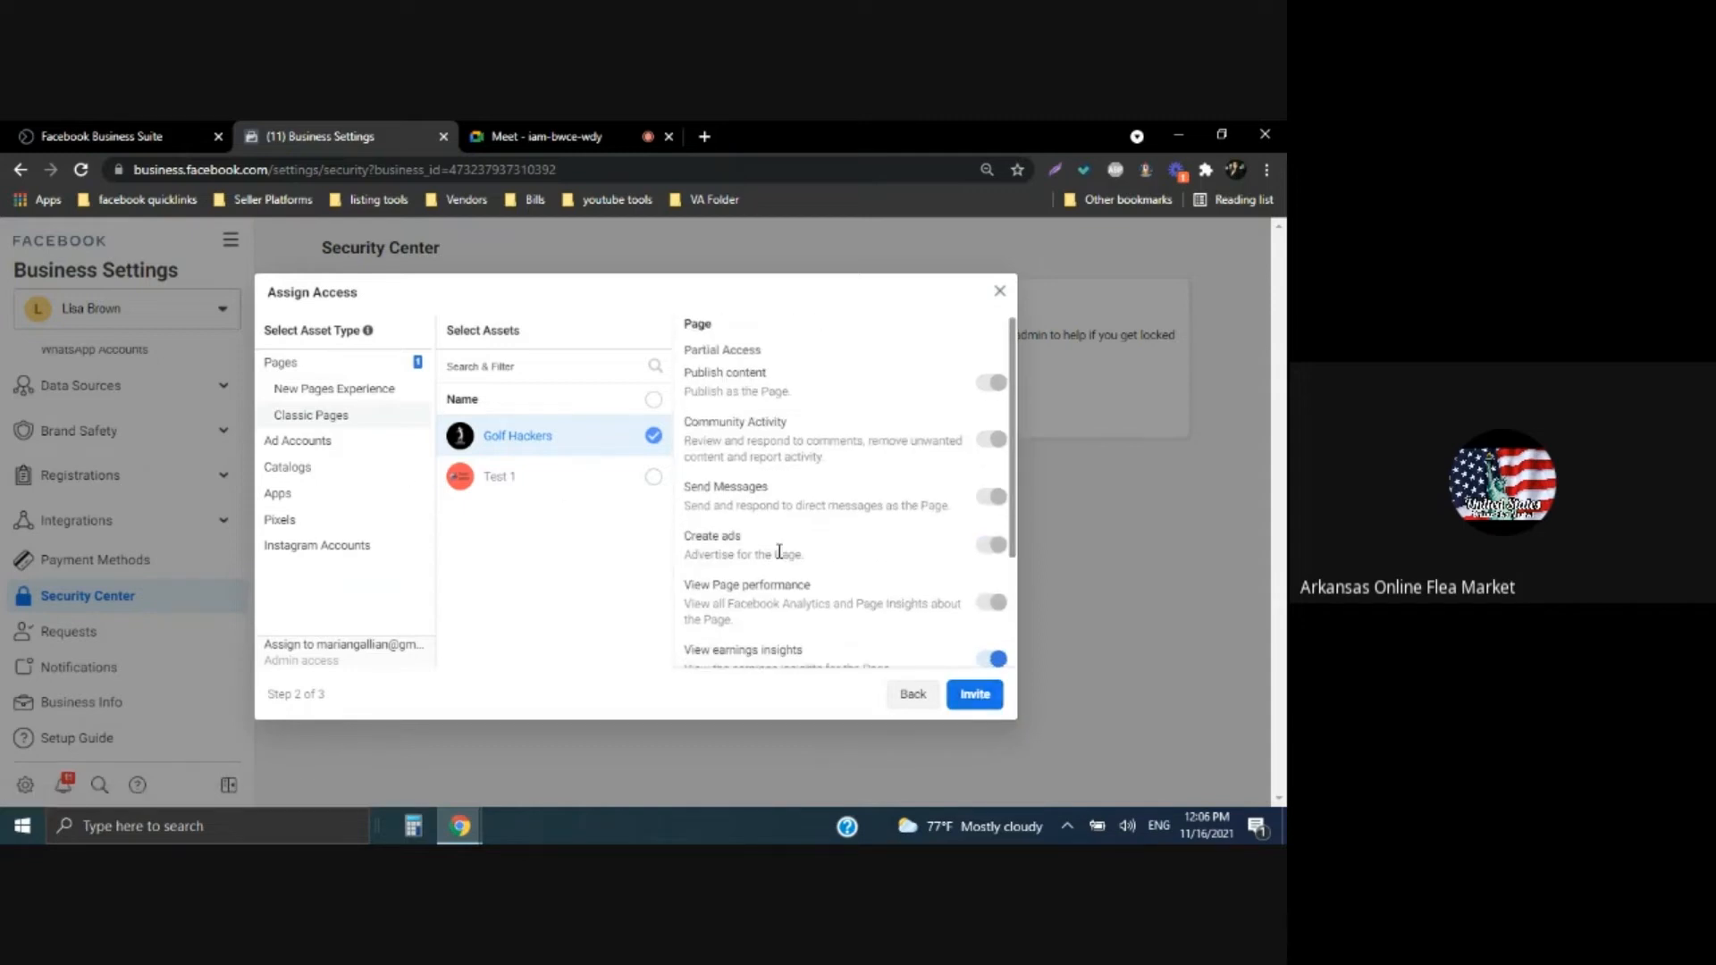
{"action": "scroll", "coordinate": [778, 551], "scroll_direction": "down", "scroll_amount": 3}
Check the Ad Accounts assets, and enable Create ads and Manage catalog for the catalog assets
{"action": "left_click", "coordinate": [346, 442]}
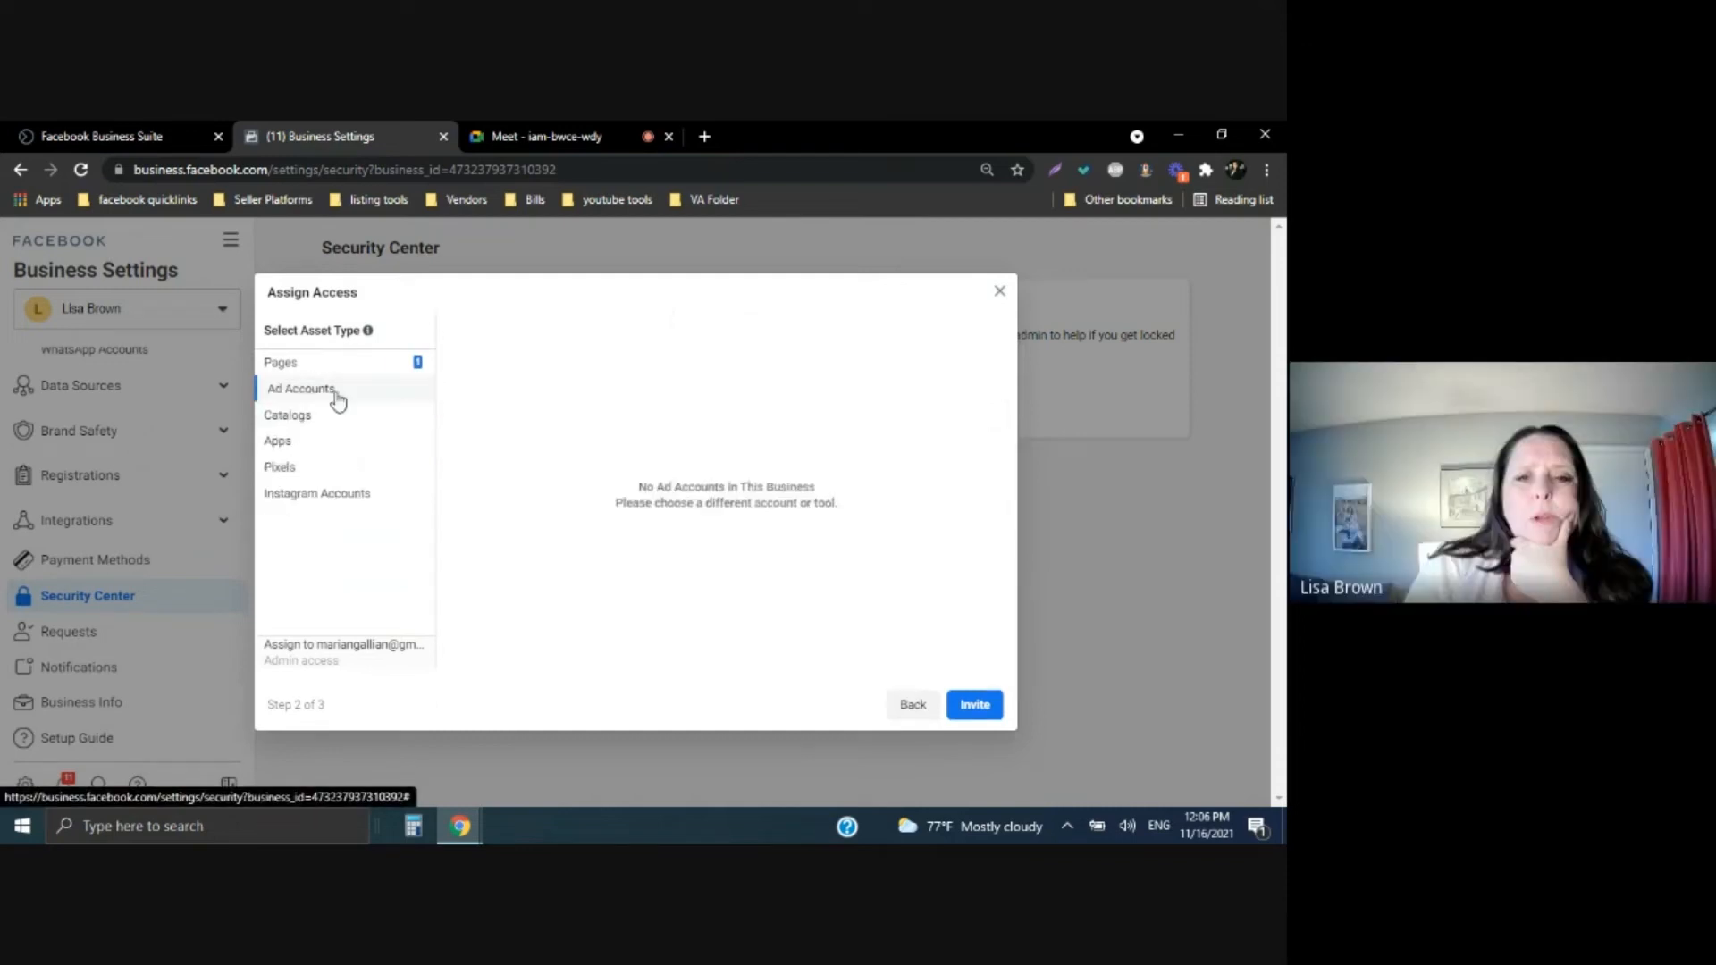
{"action": "left_click", "coordinate": [298, 419]}
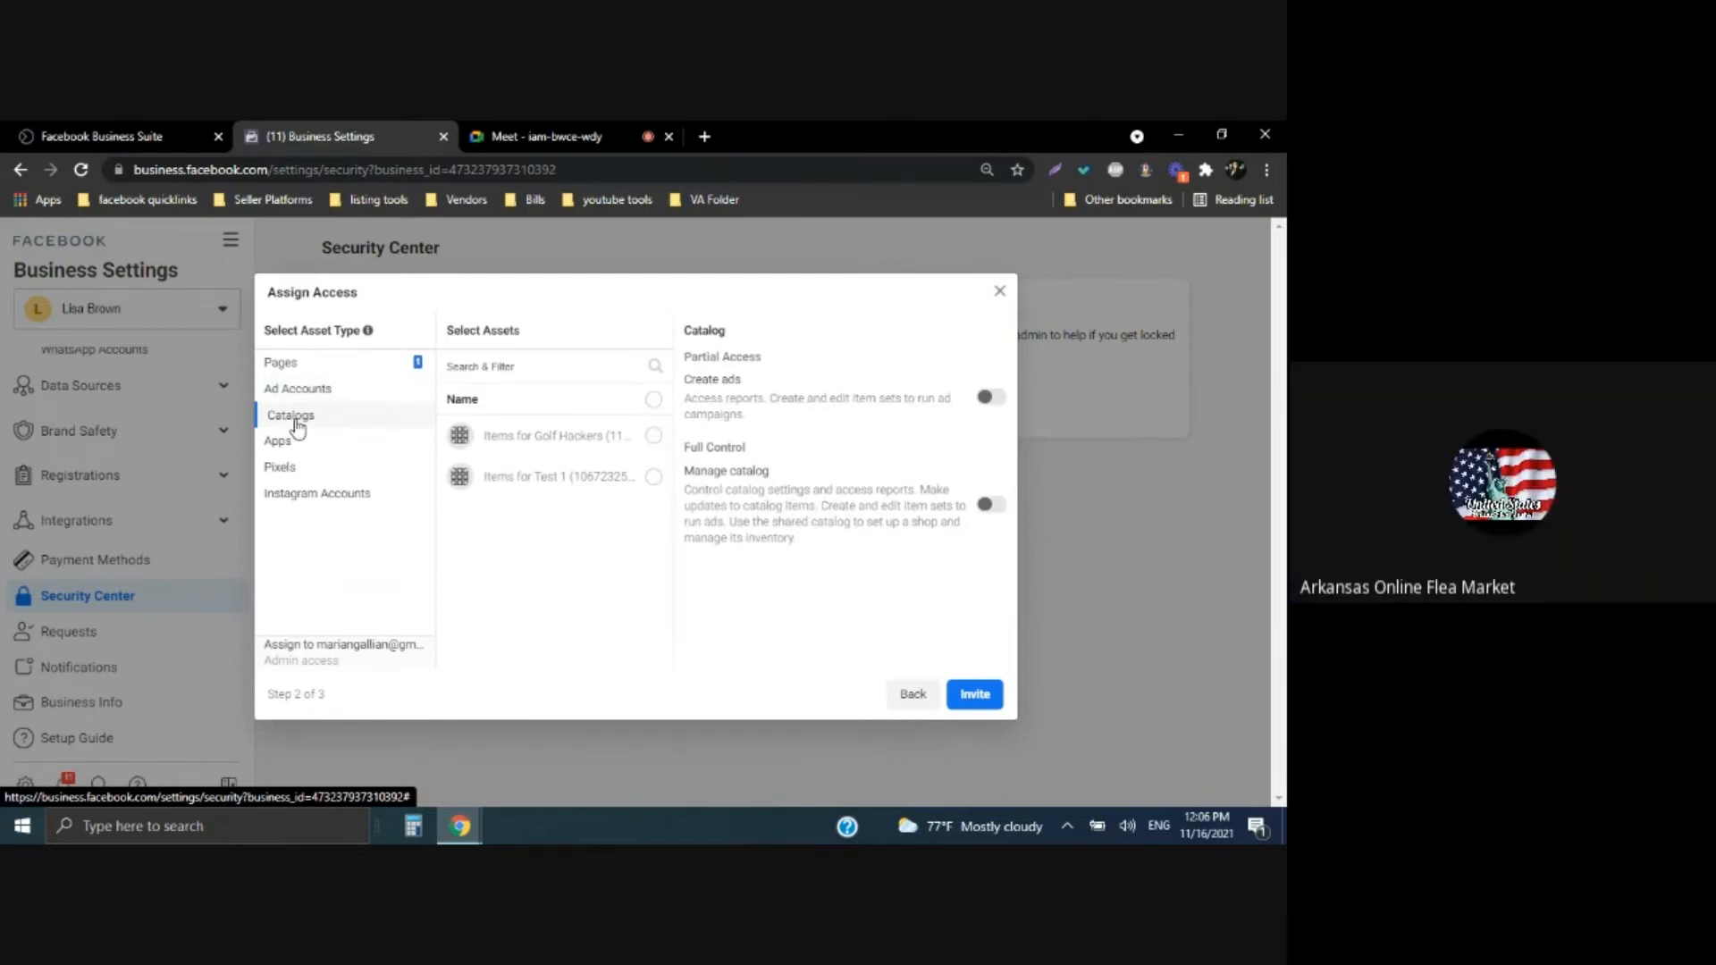
{"action": "left_click", "coordinate": [992, 398]}
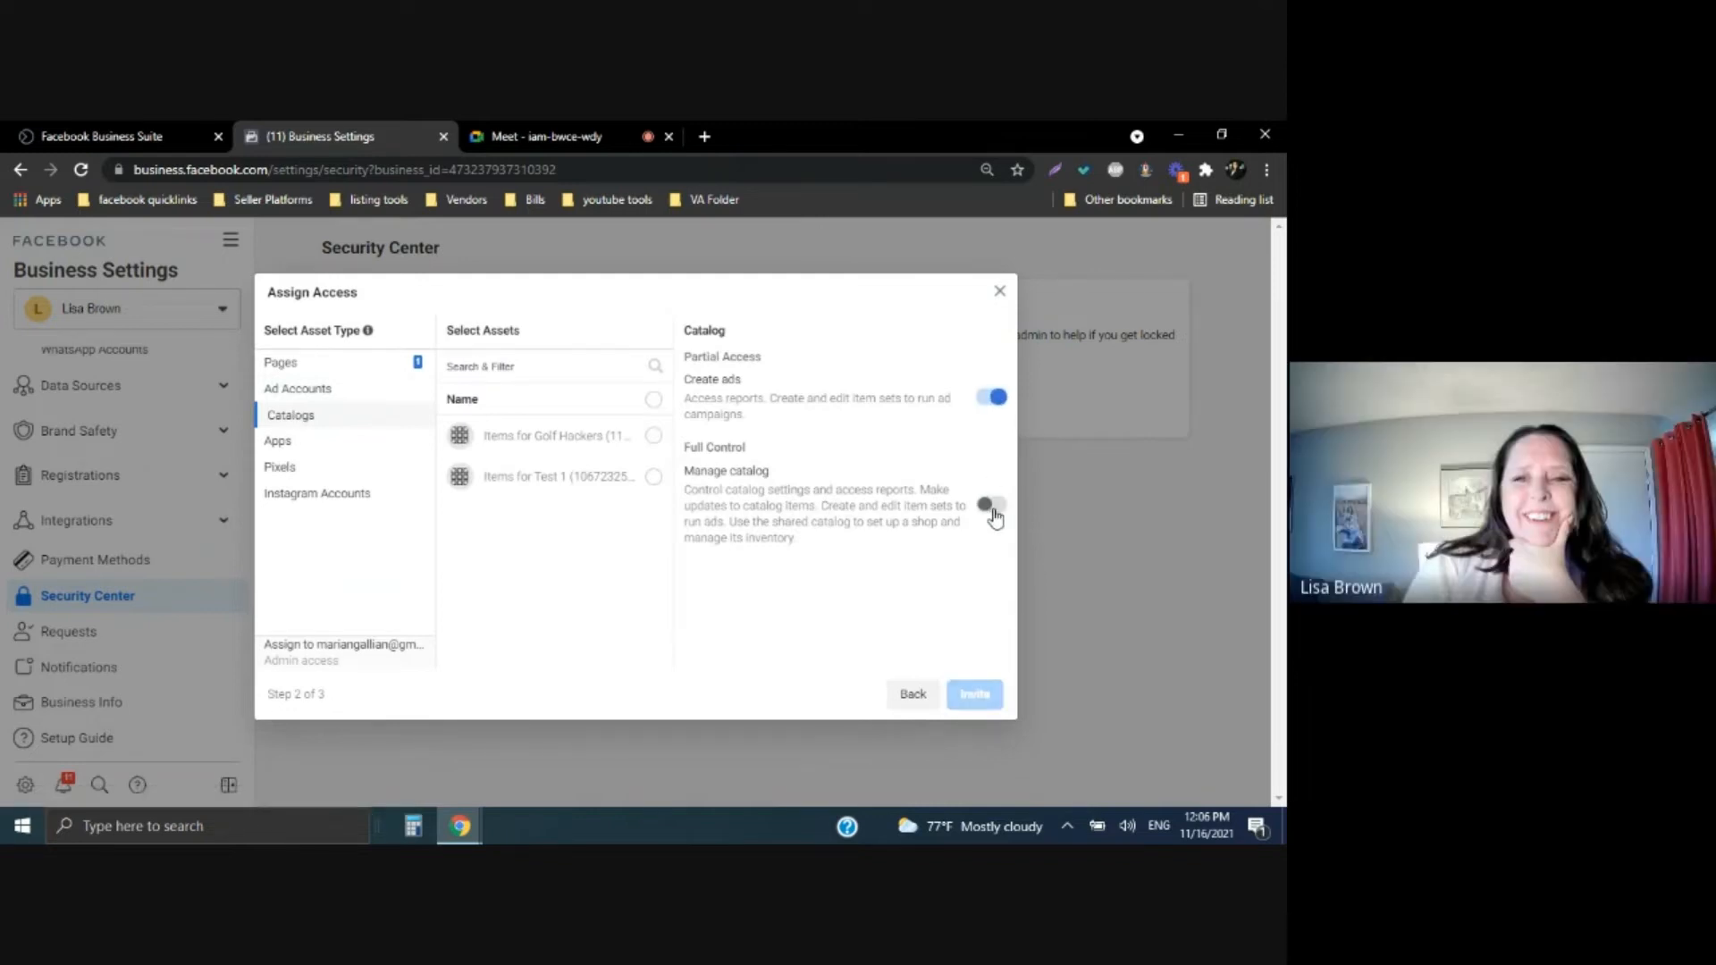
{"action": "left_click", "coordinate": [992, 505]}
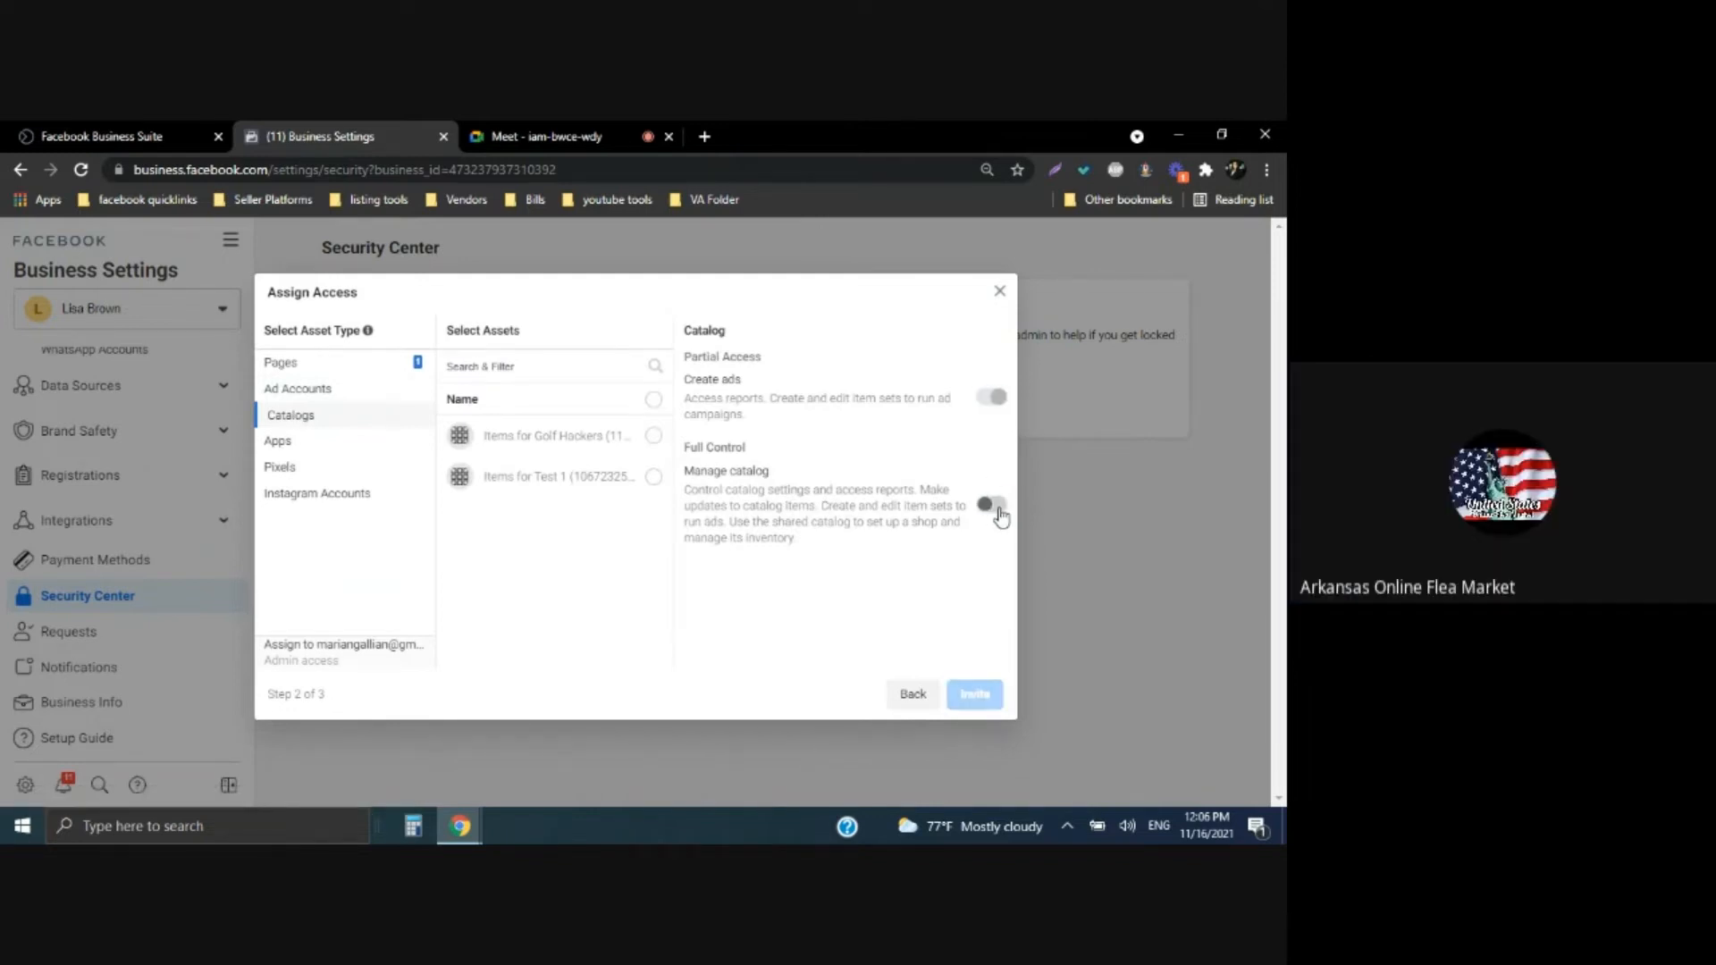
Check the Apps and Pixels assets, and assign only the Items for Golf Hackers catalog to the new admin
{"action": "left_click", "coordinate": [335, 447]}
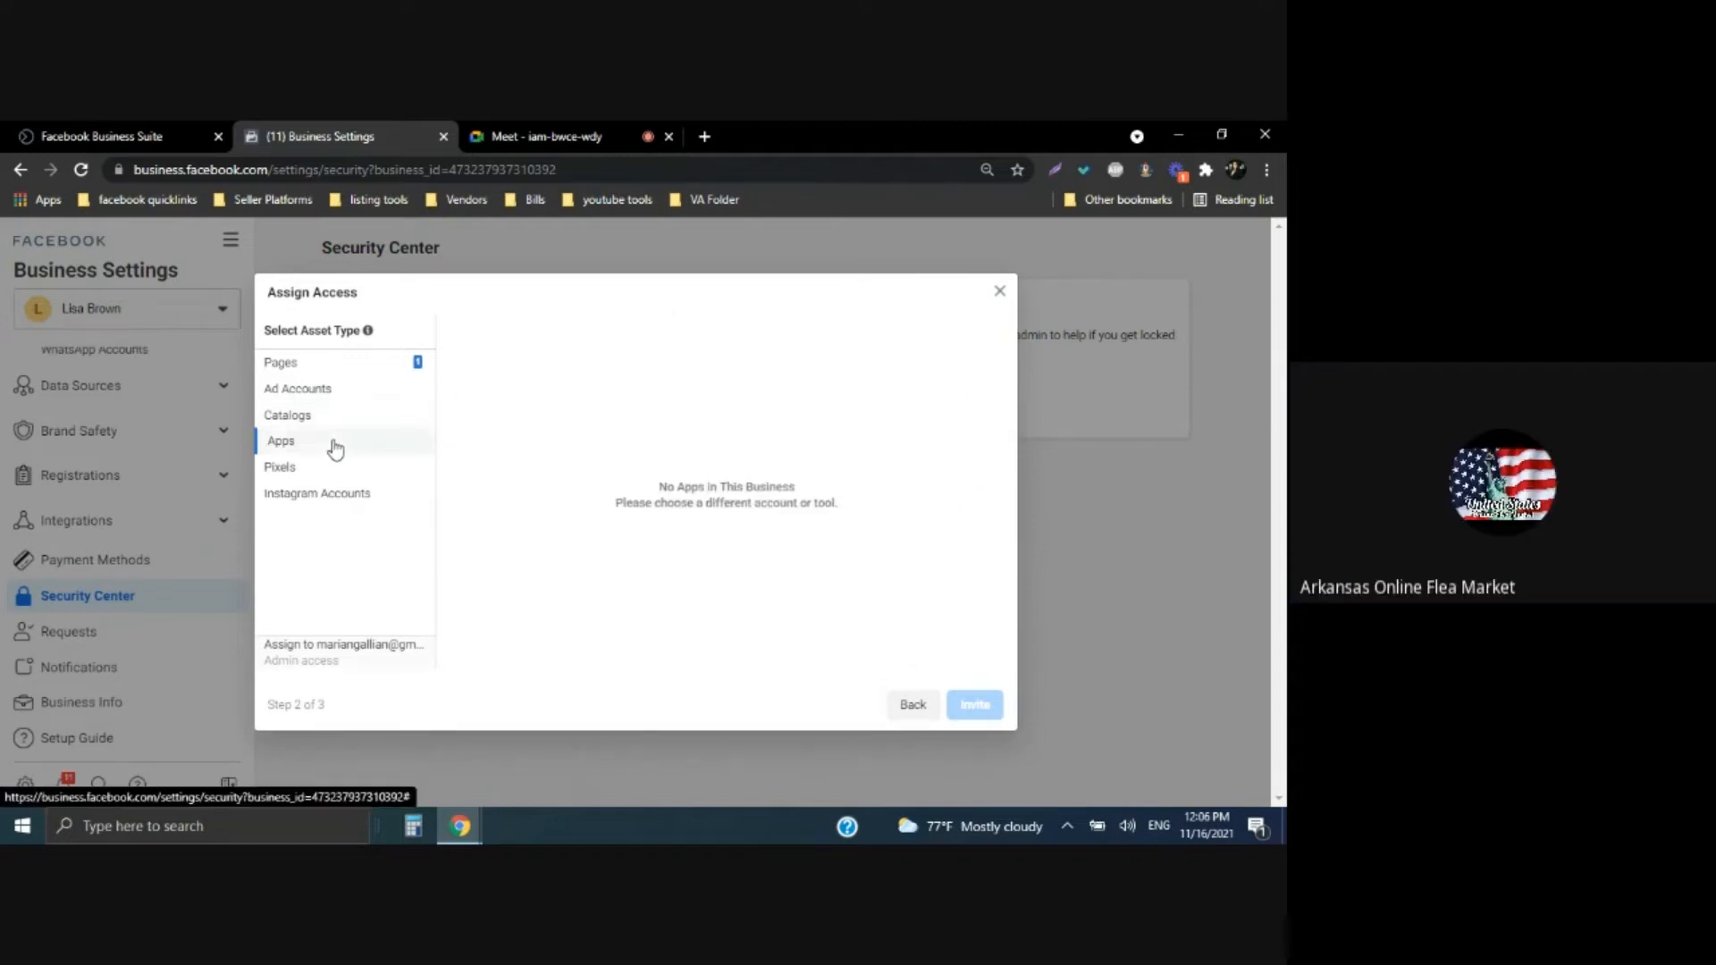
{"action": "left_click", "coordinate": [301, 466]}
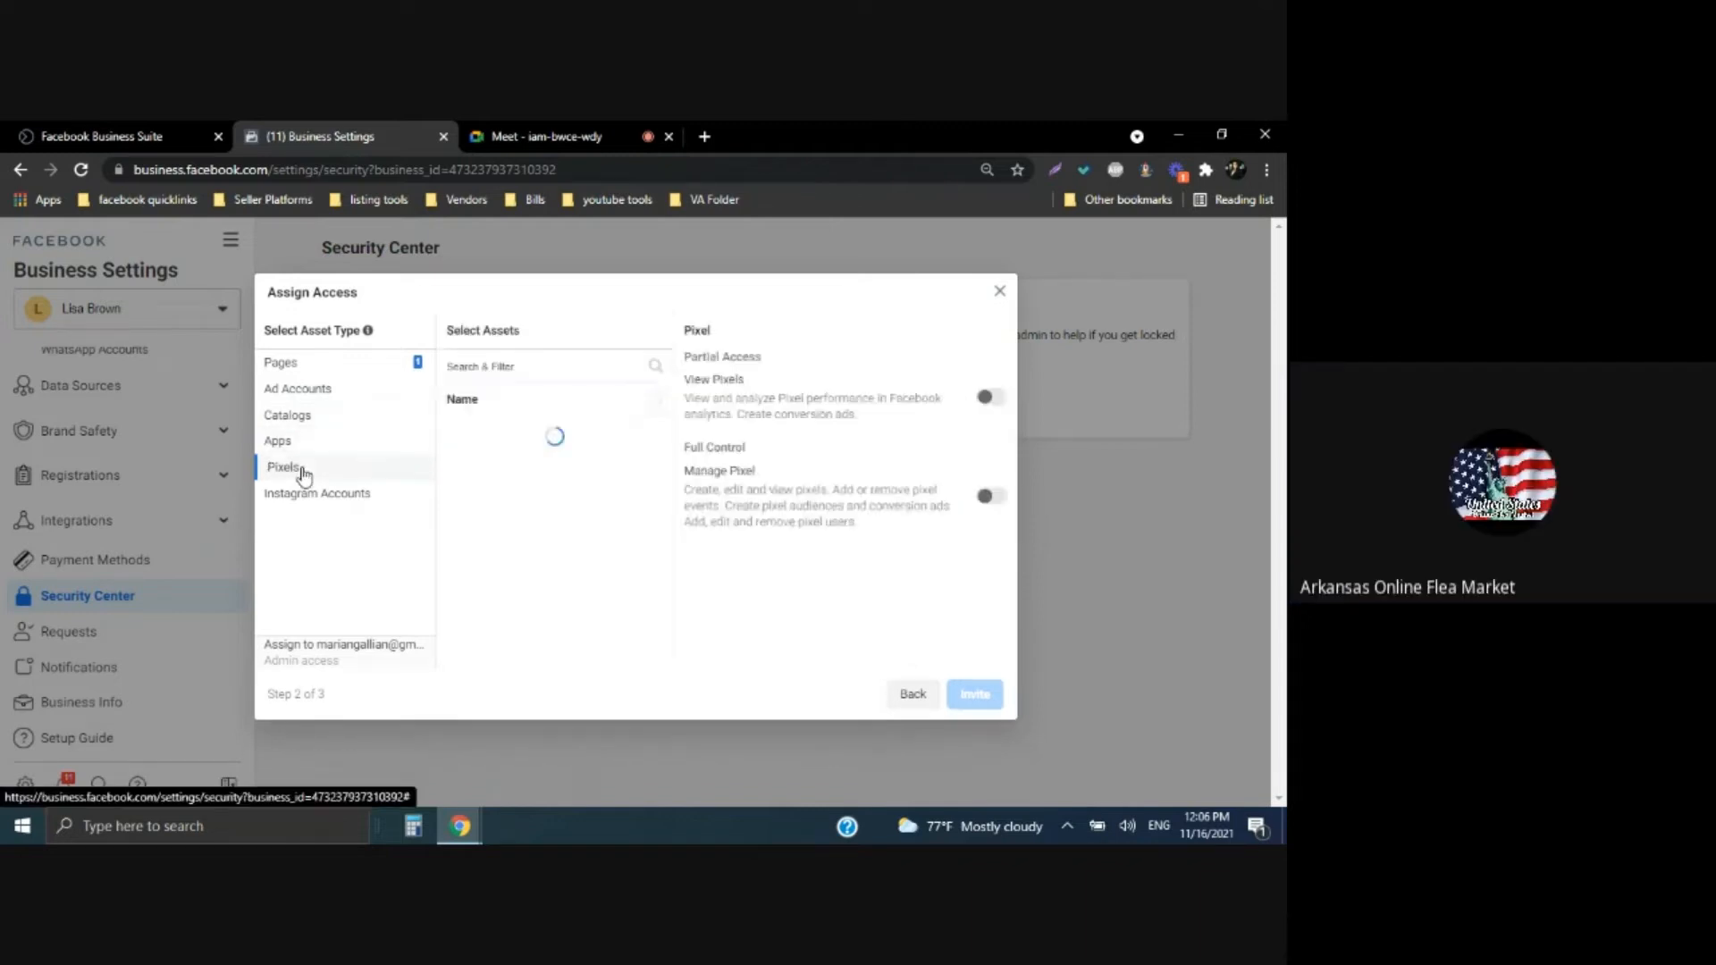
{"action": "left_click", "coordinate": [306, 416]}
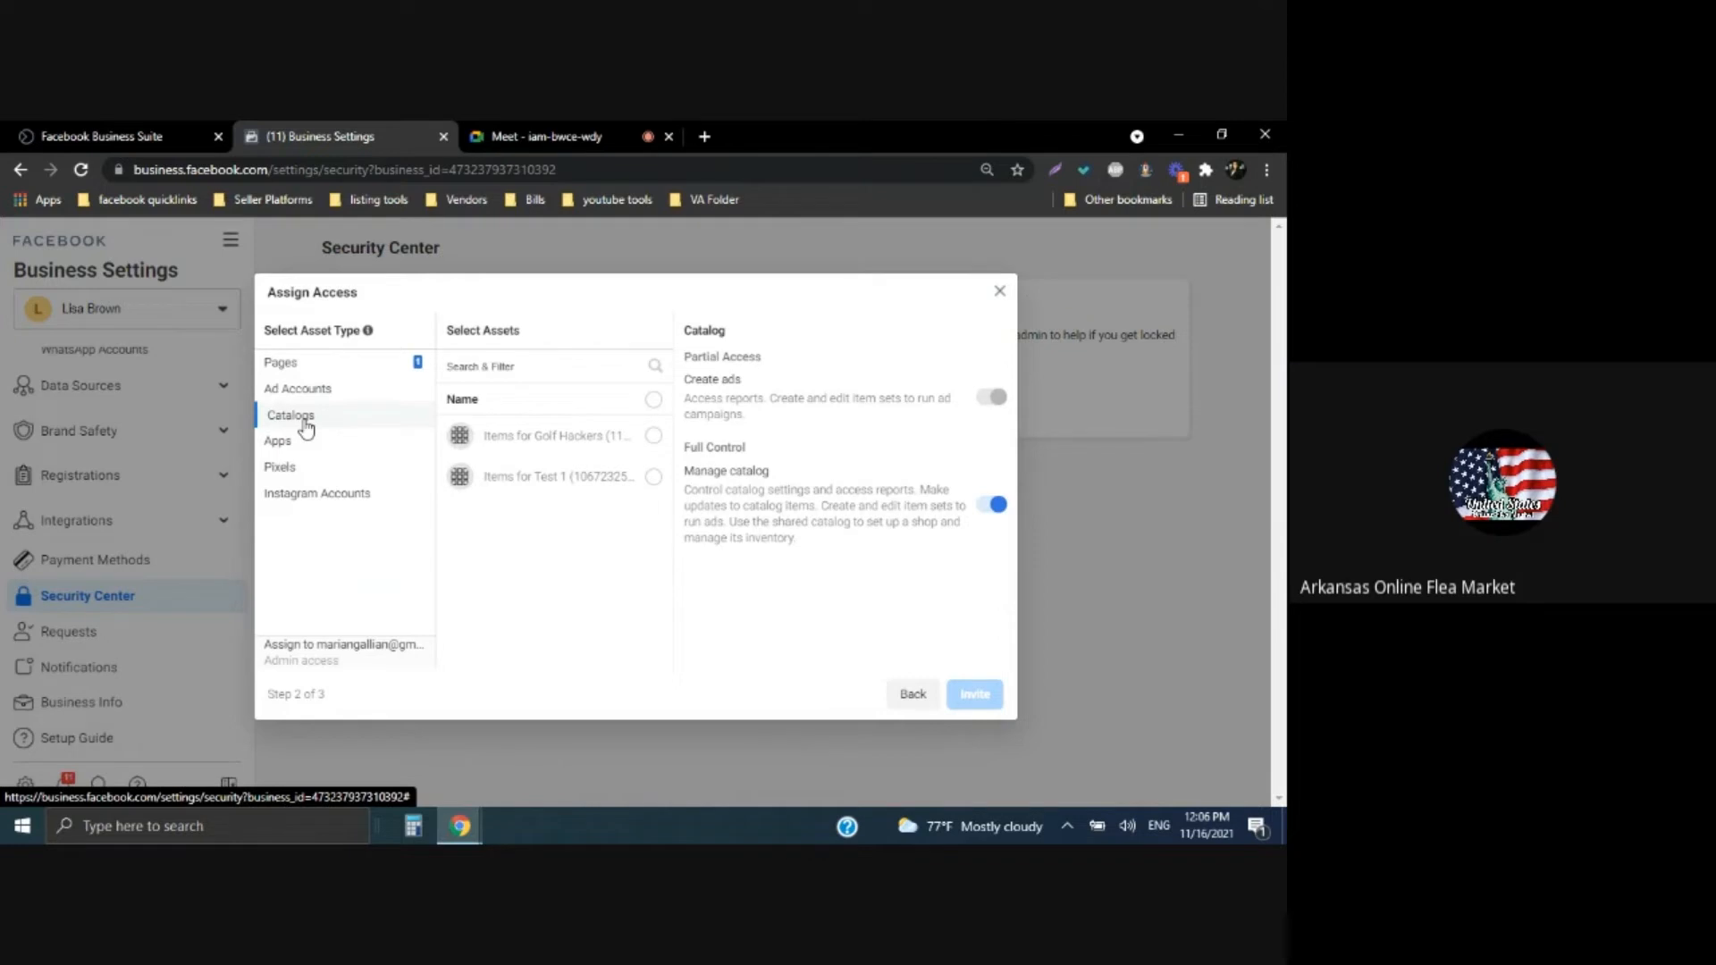
{"action": "left_click", "coordinate": [596, 450]}
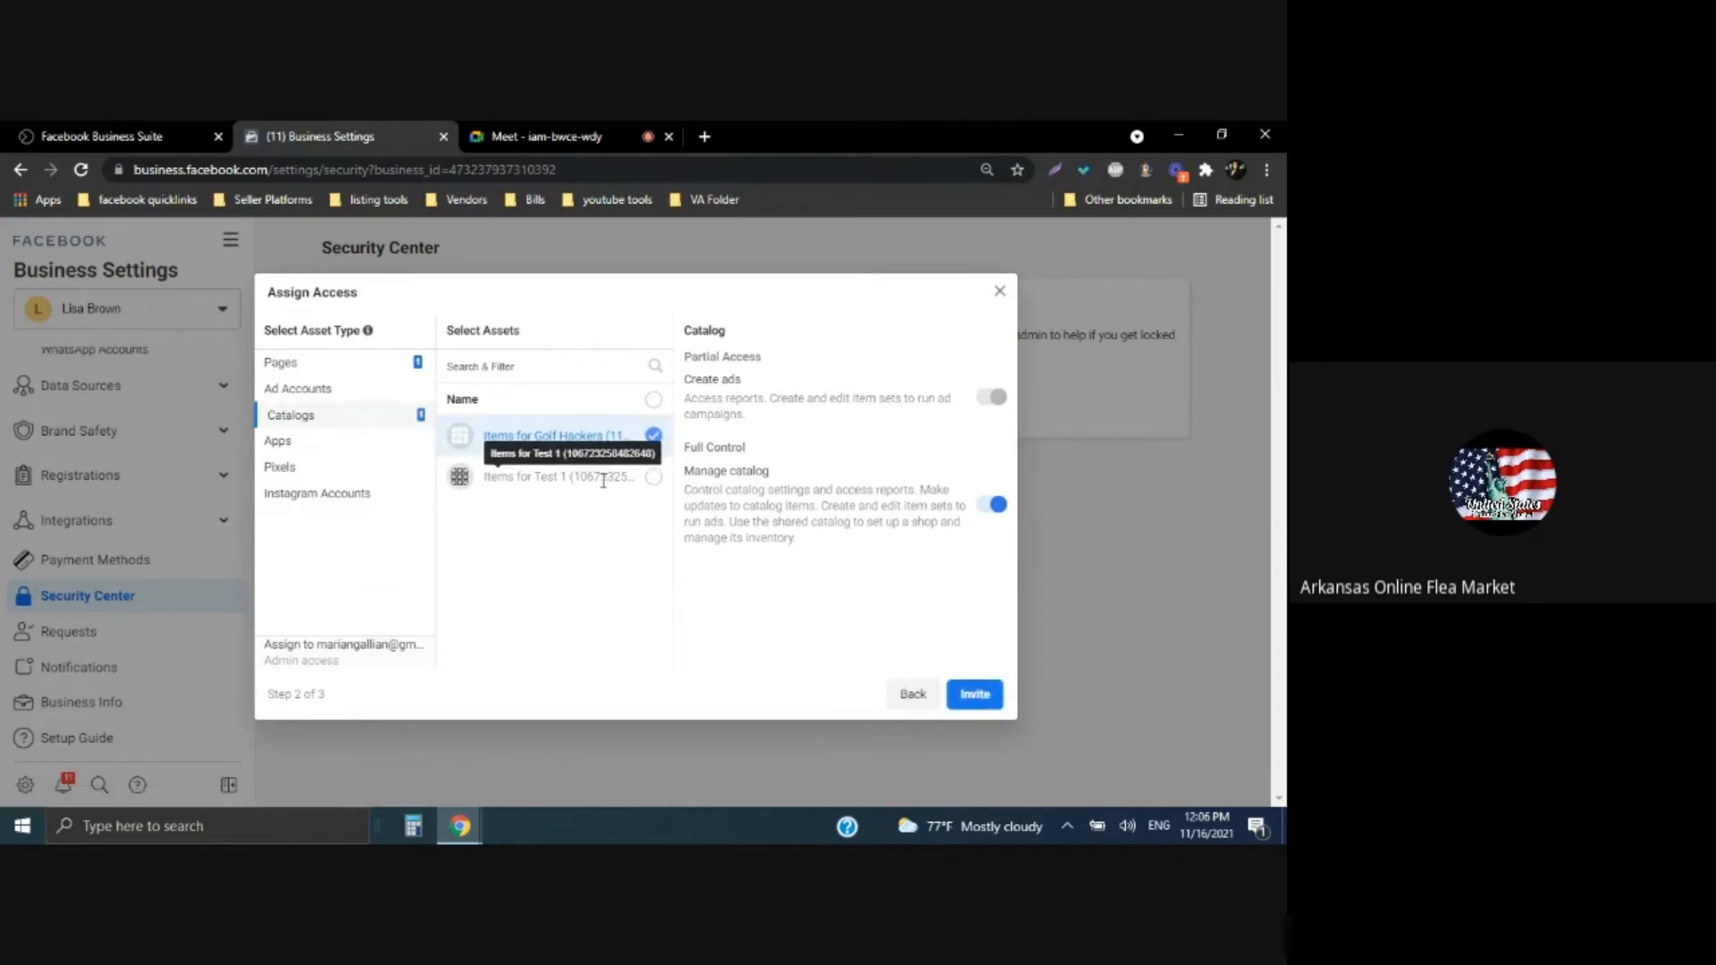
{"action": "left_click", "coordinate": [652, 477]}
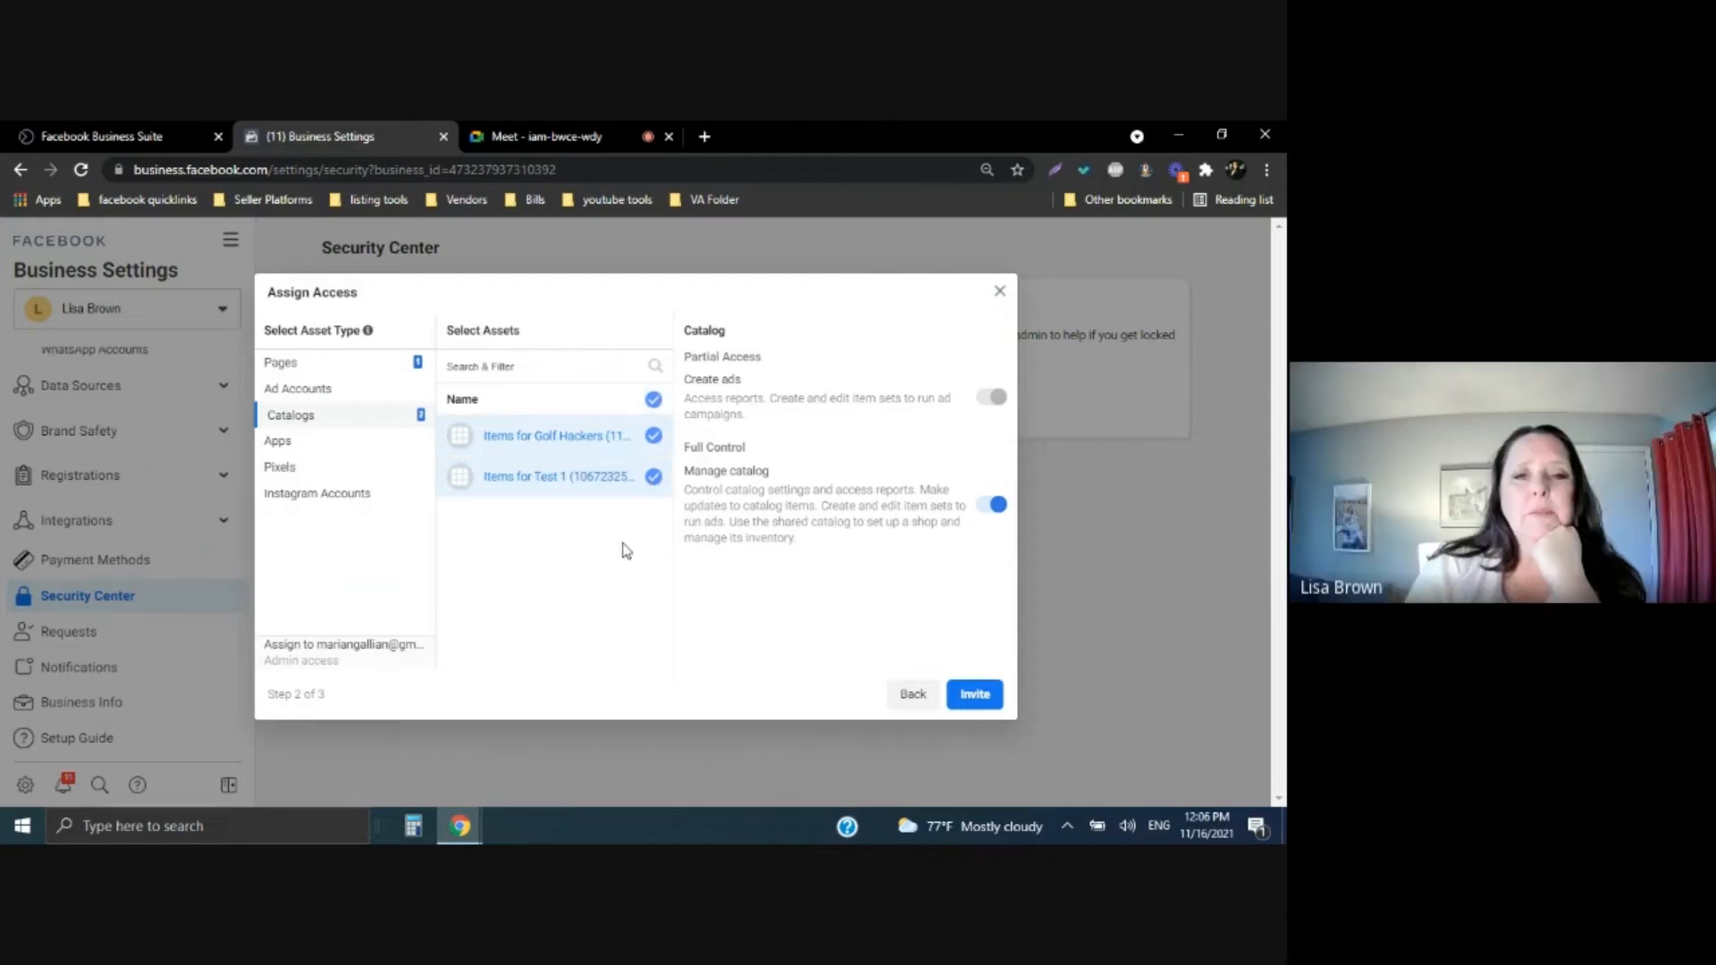
{"action": "left_click", "coordinate": [653, 478]}
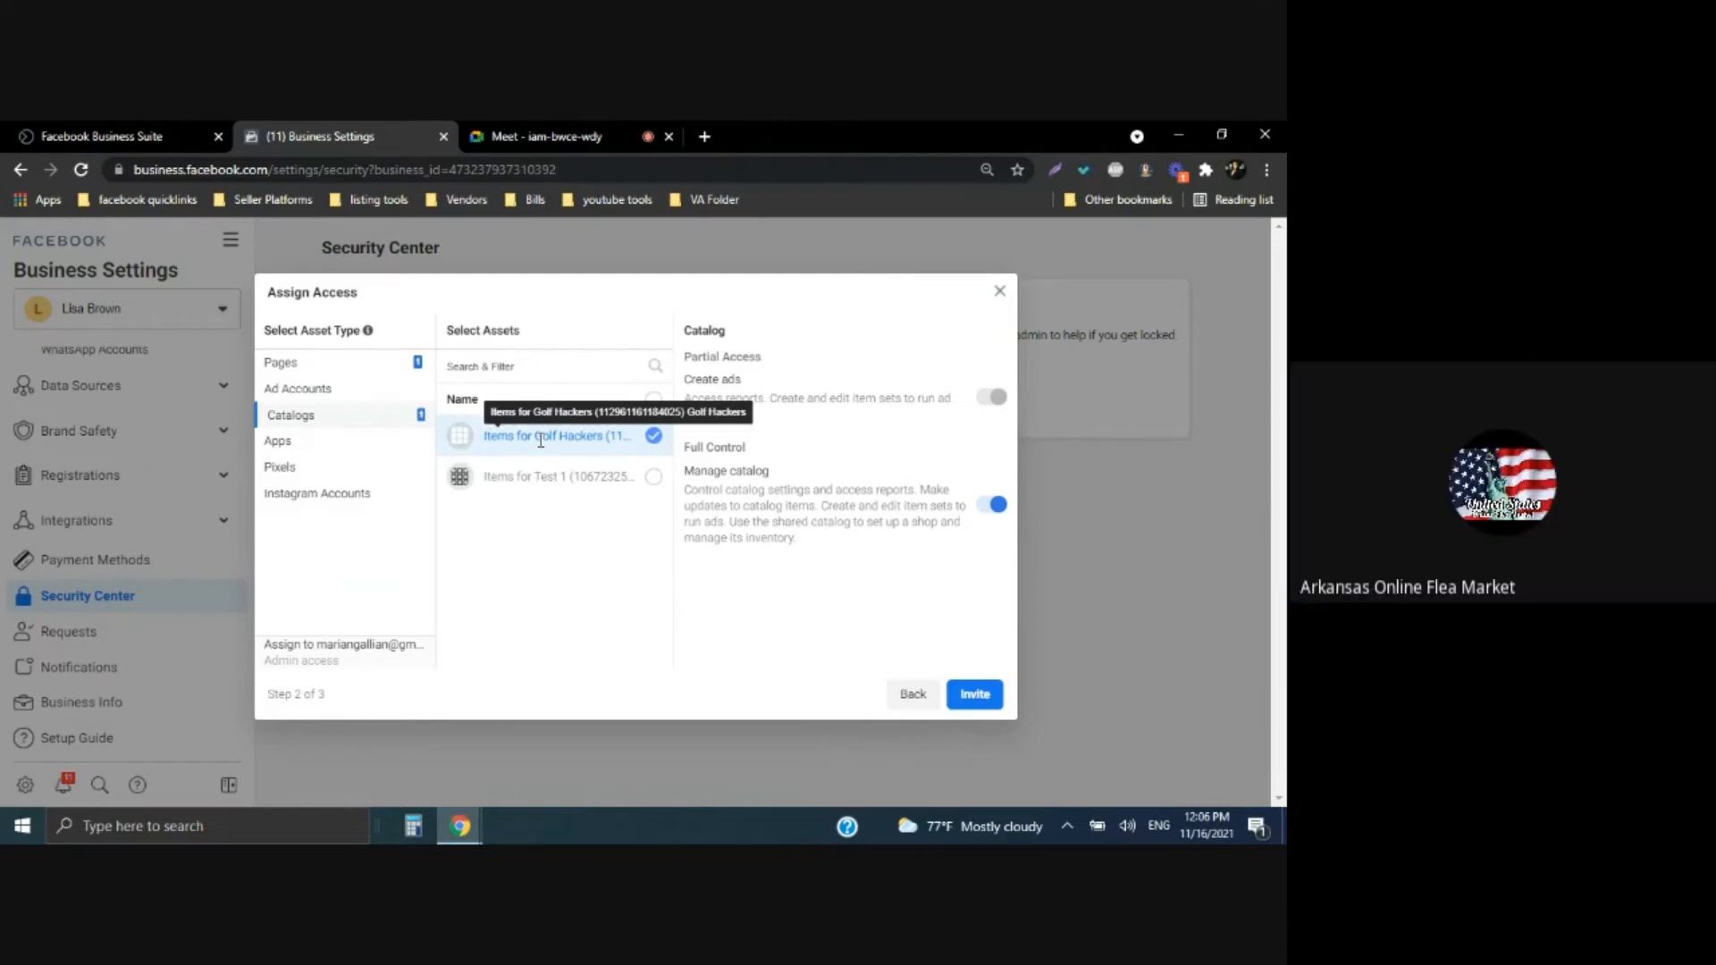
Review the Apps, Pixels, Instagram Accounts, New Pages Experience and Ad Accounts assets available for the new admin
{"action": "left_click", "coordinate": [330, 447]}
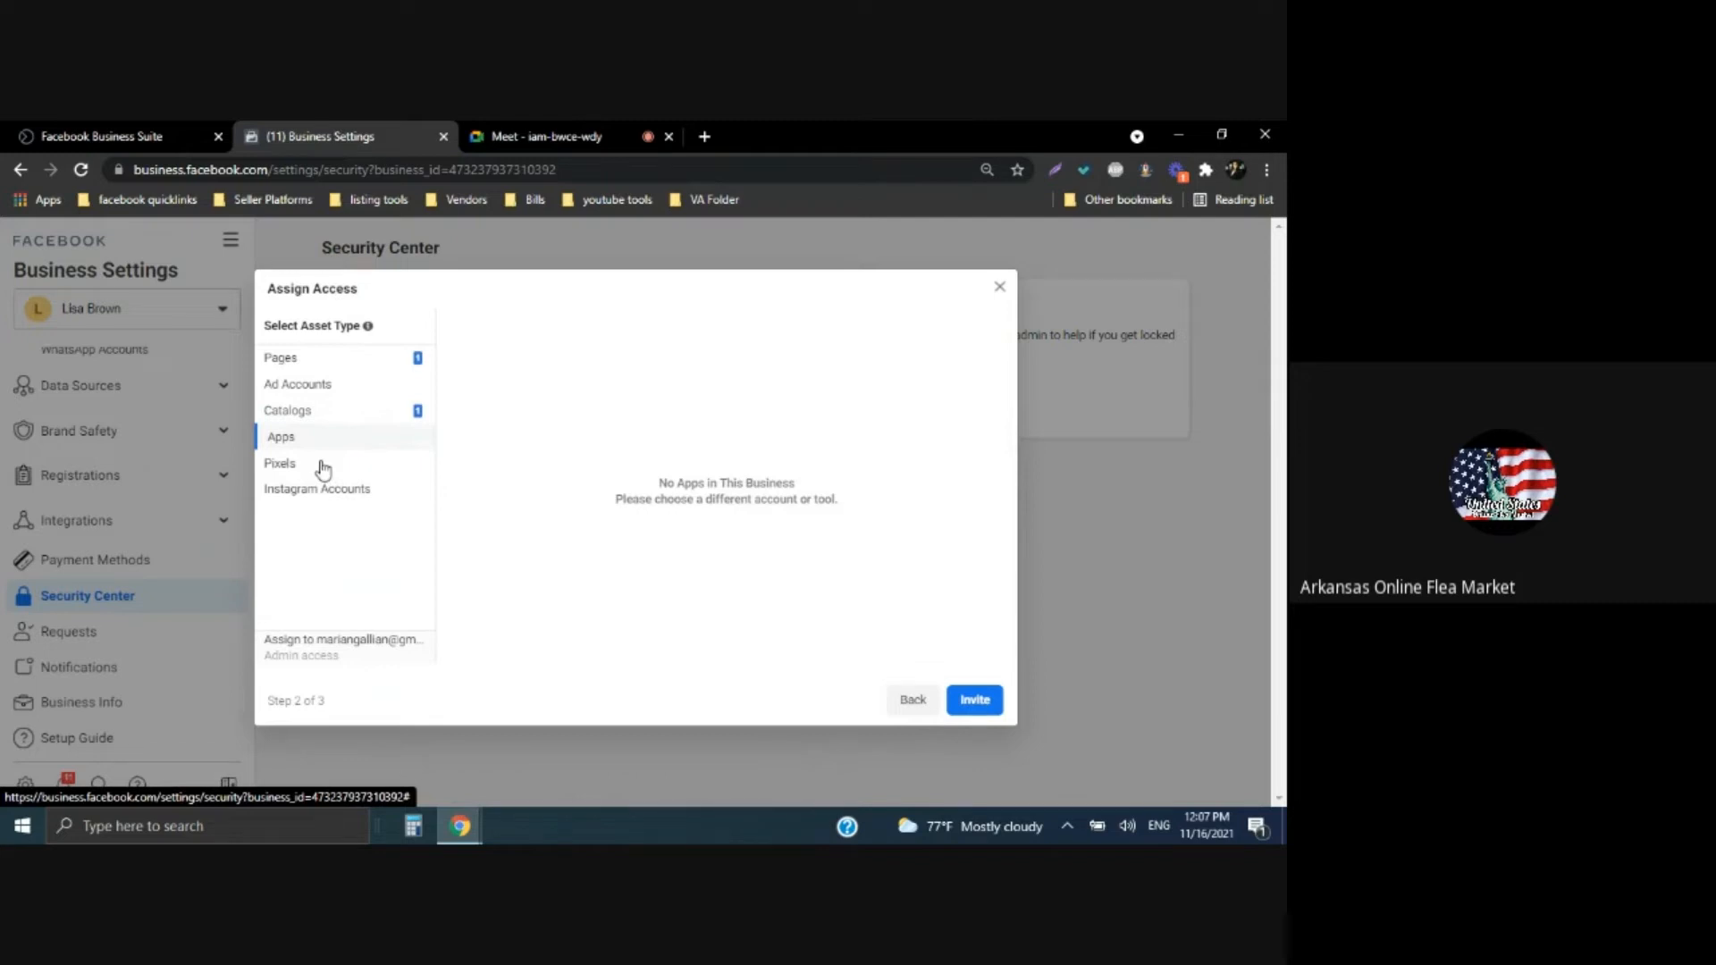
{"action": "left_click", "coordinate": [324, 470]}
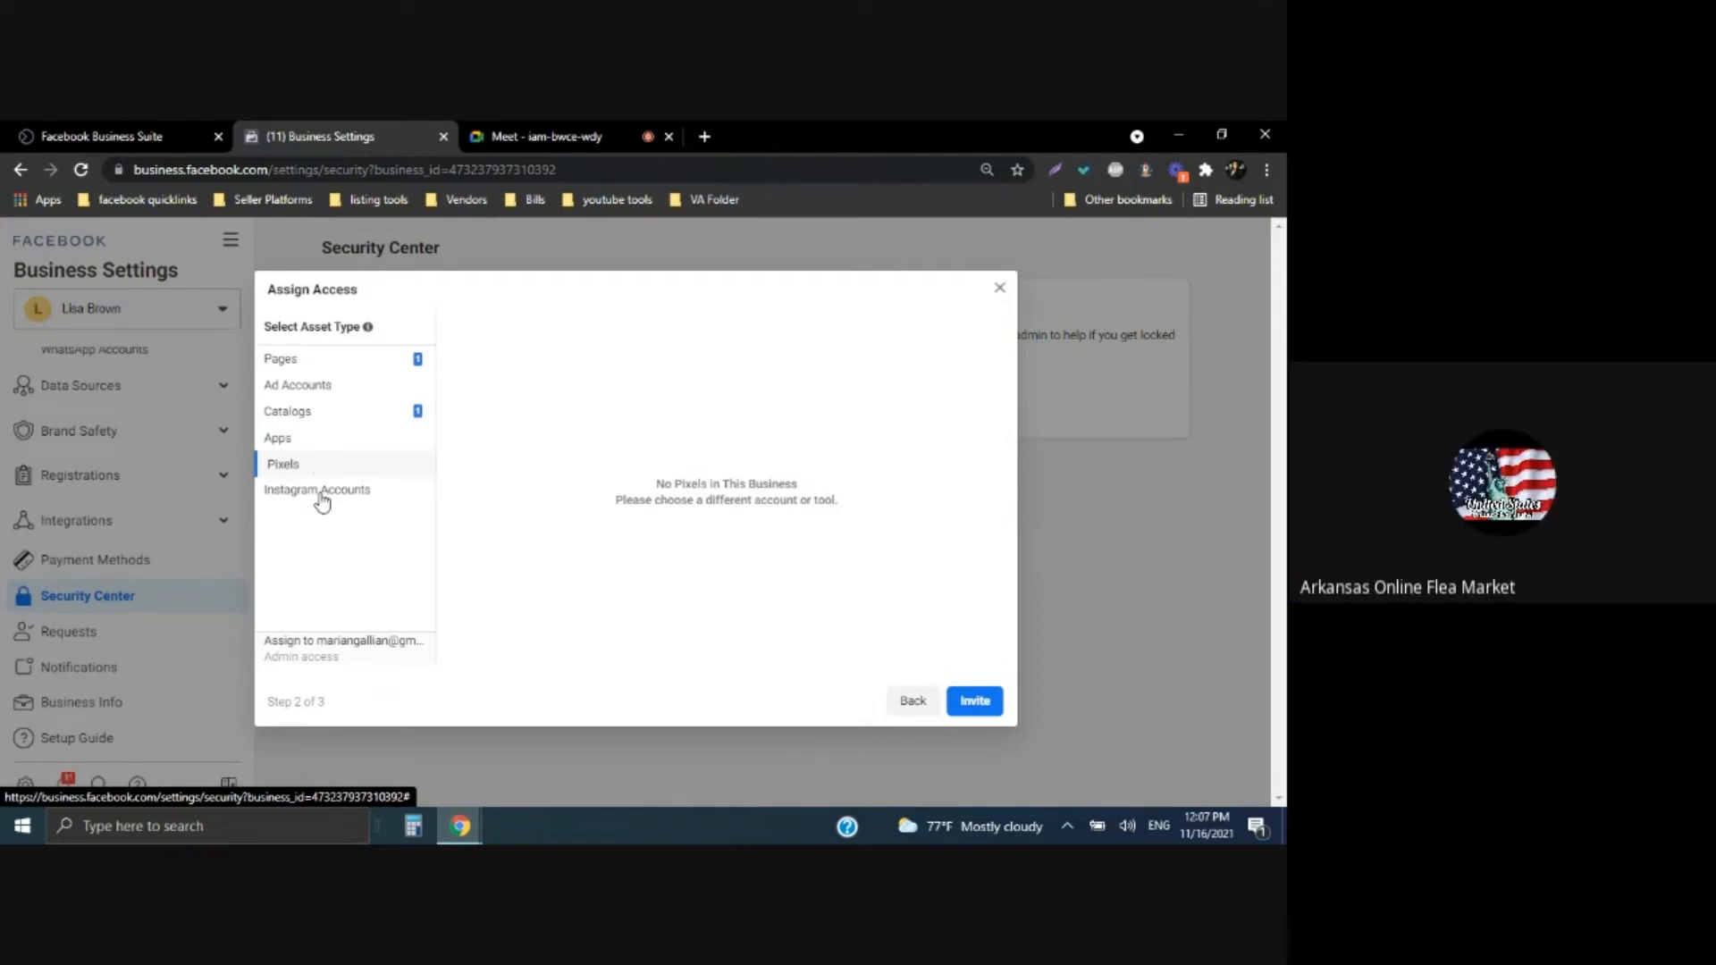
{"action": "left_click", "coordinate": [323, 499]}
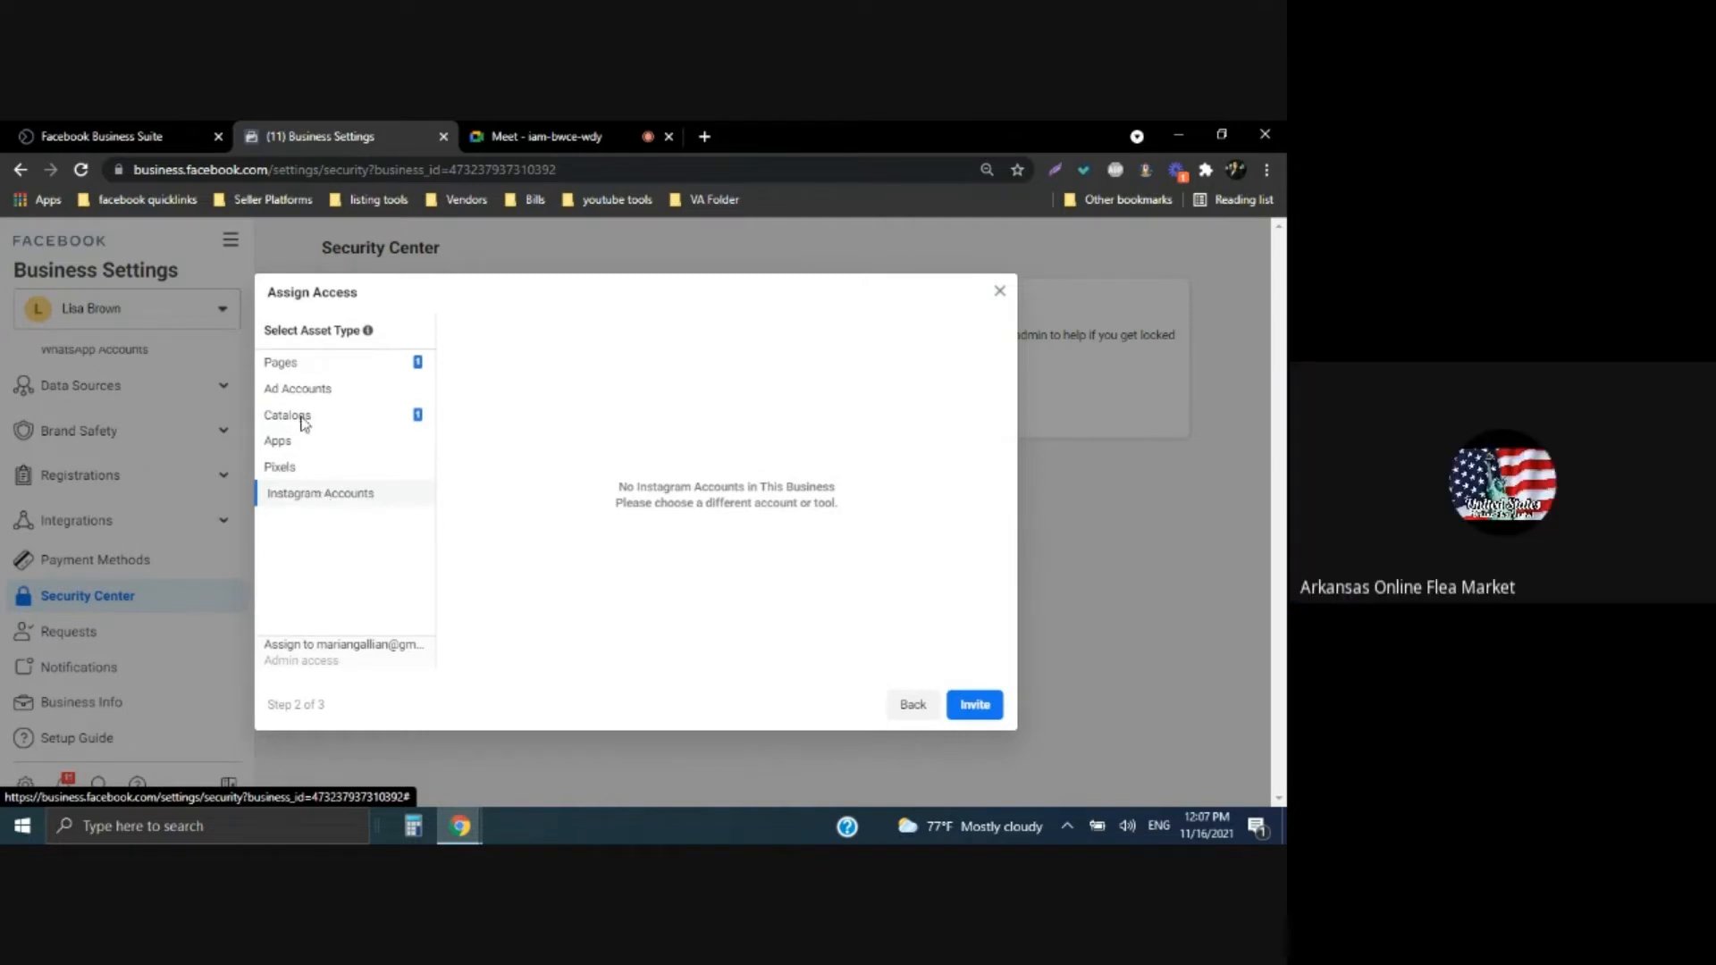
{"action": "left_click", "coordinate": [289, 363]}
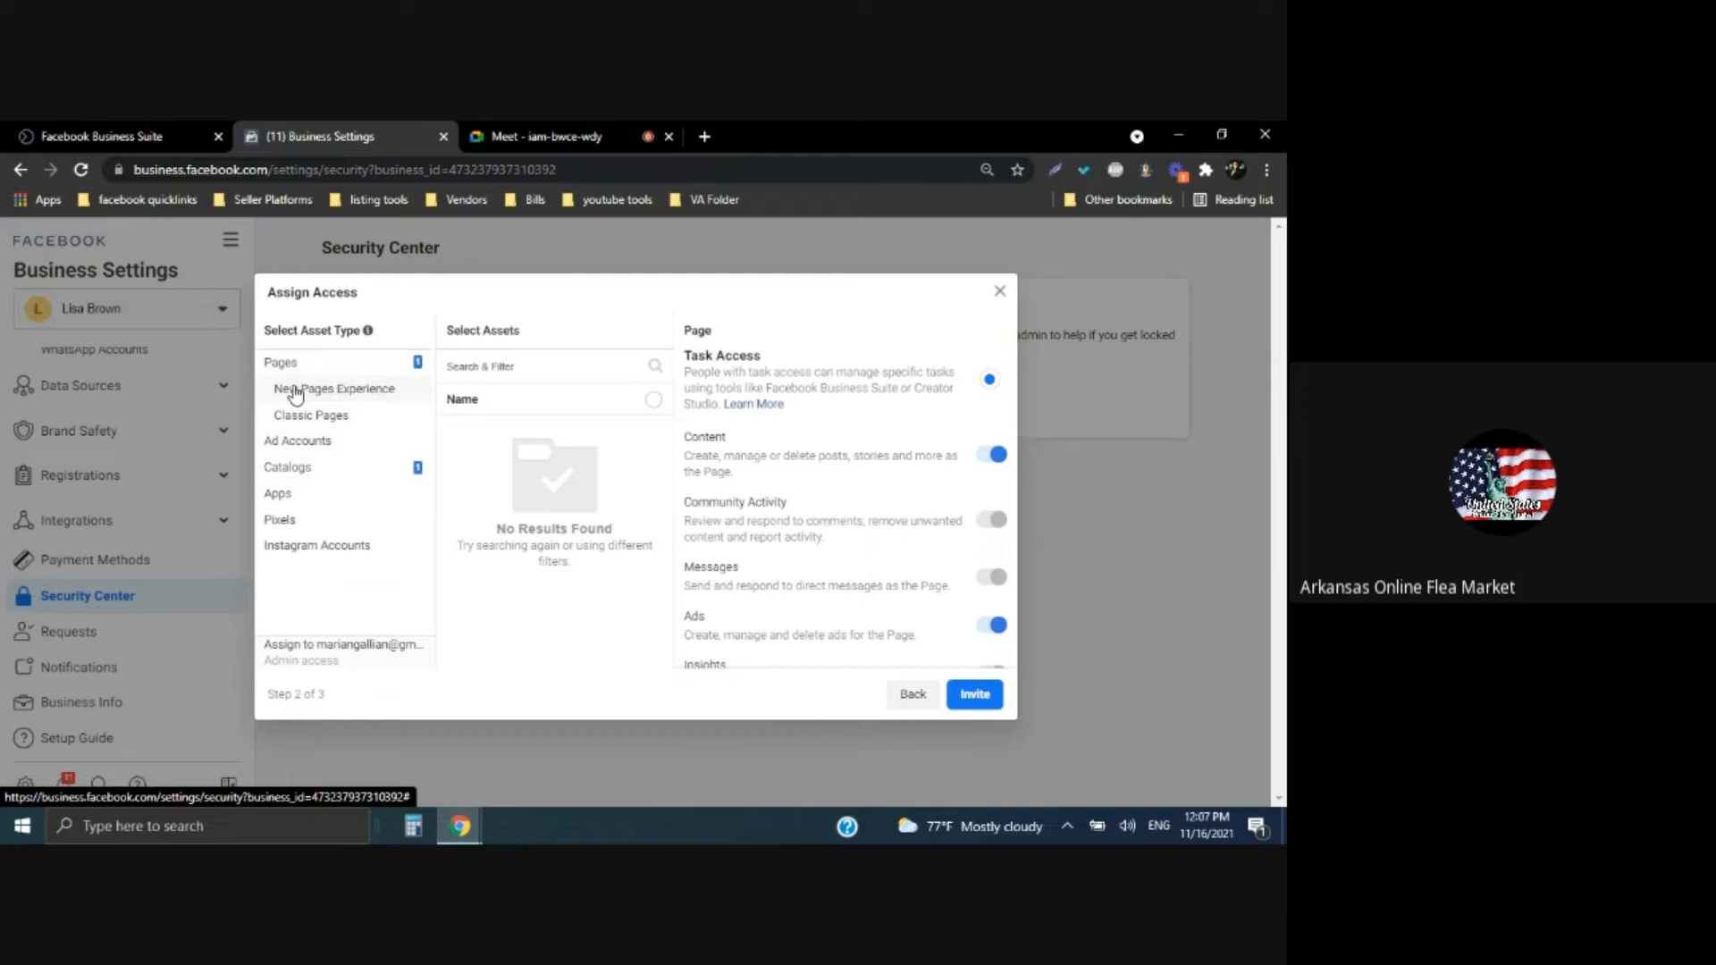
{"action": "scroll", "coordinate": [789, 517], "scroll_direction": "down", "scroll_amount": 1}
{"action": "scroll", "coordinate": [789, 517], "scroll_direction": "down", "scroll_amount": 1}
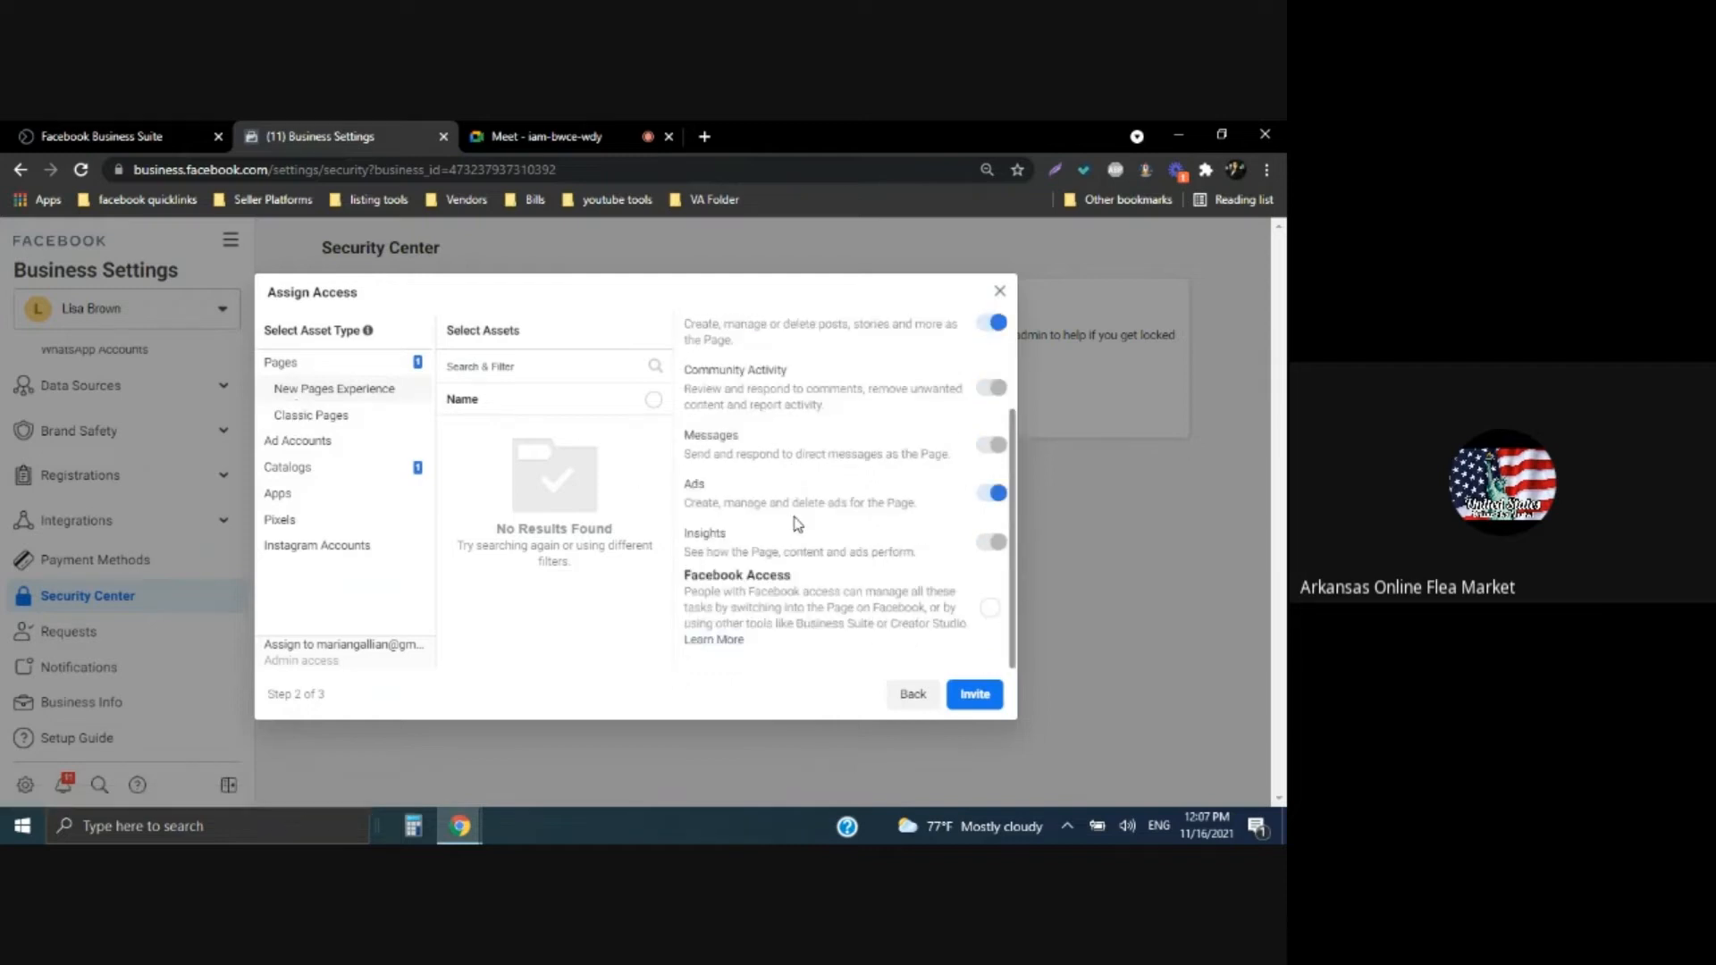
{"action": "scroll", "coordinate": [793, 525], "scroll_direction": "up", "scroll_amount": 3}
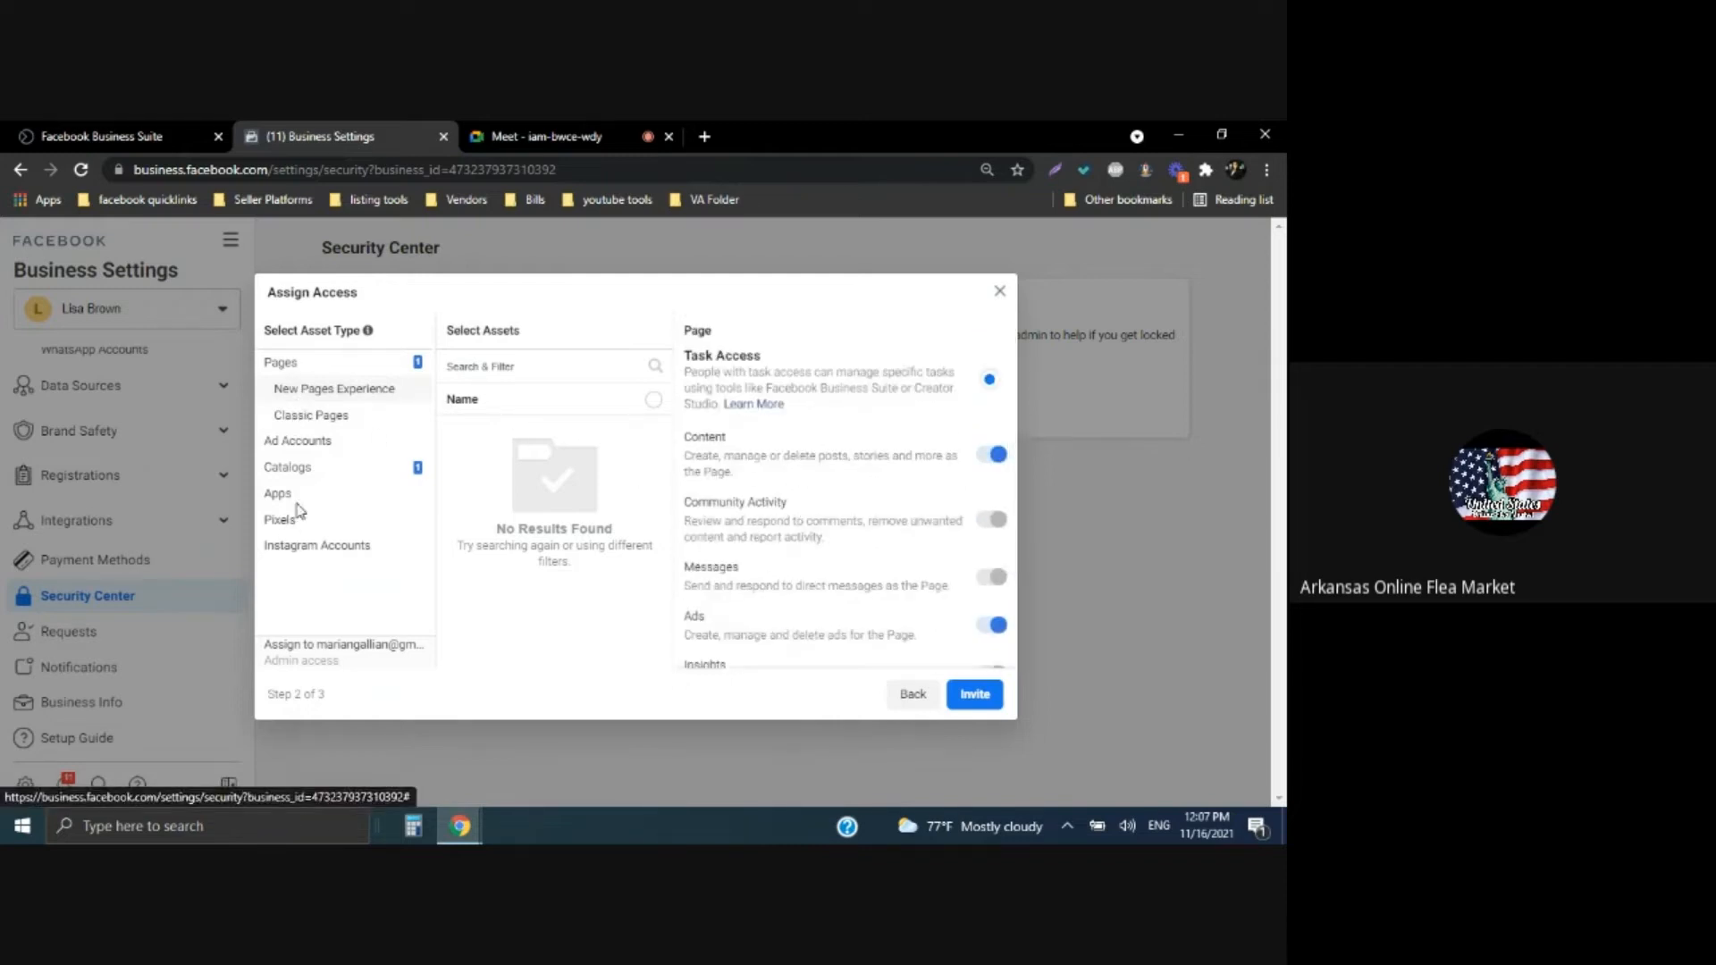
{"action": "left_click", "coordinate": [298, 442]}
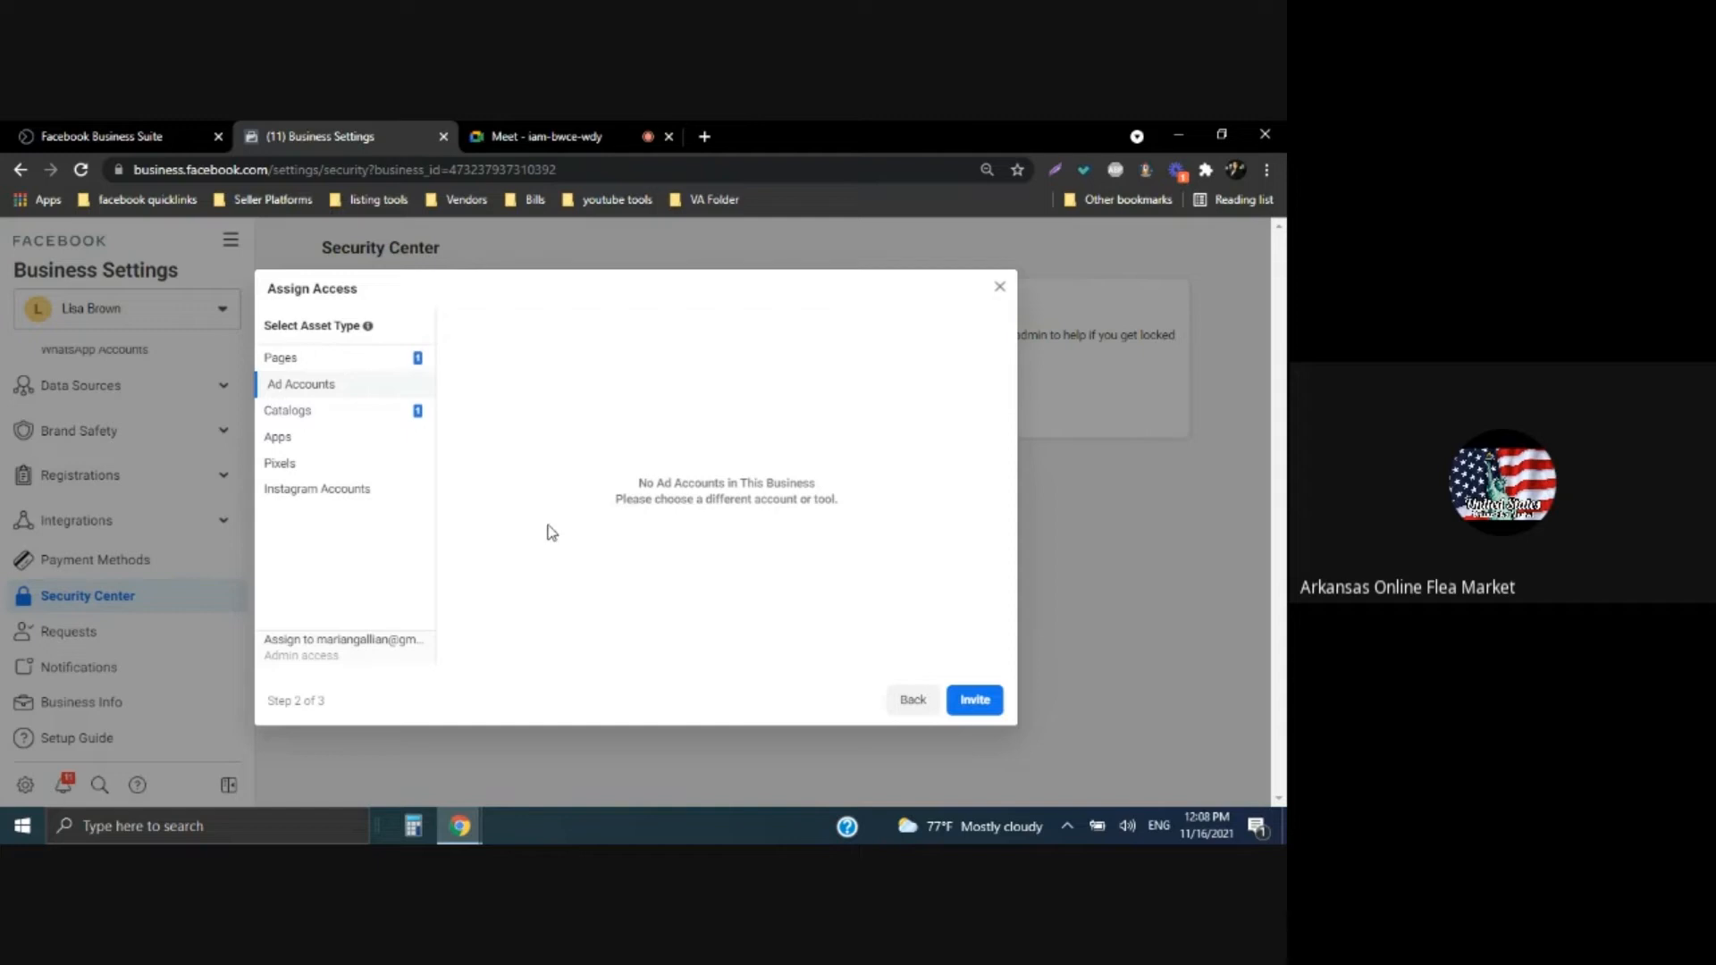
Send the admin invitation with the chosen page and catalog access, and finish the invitation dialog
{"action": "left_click", "coordinate": [972, 700]}
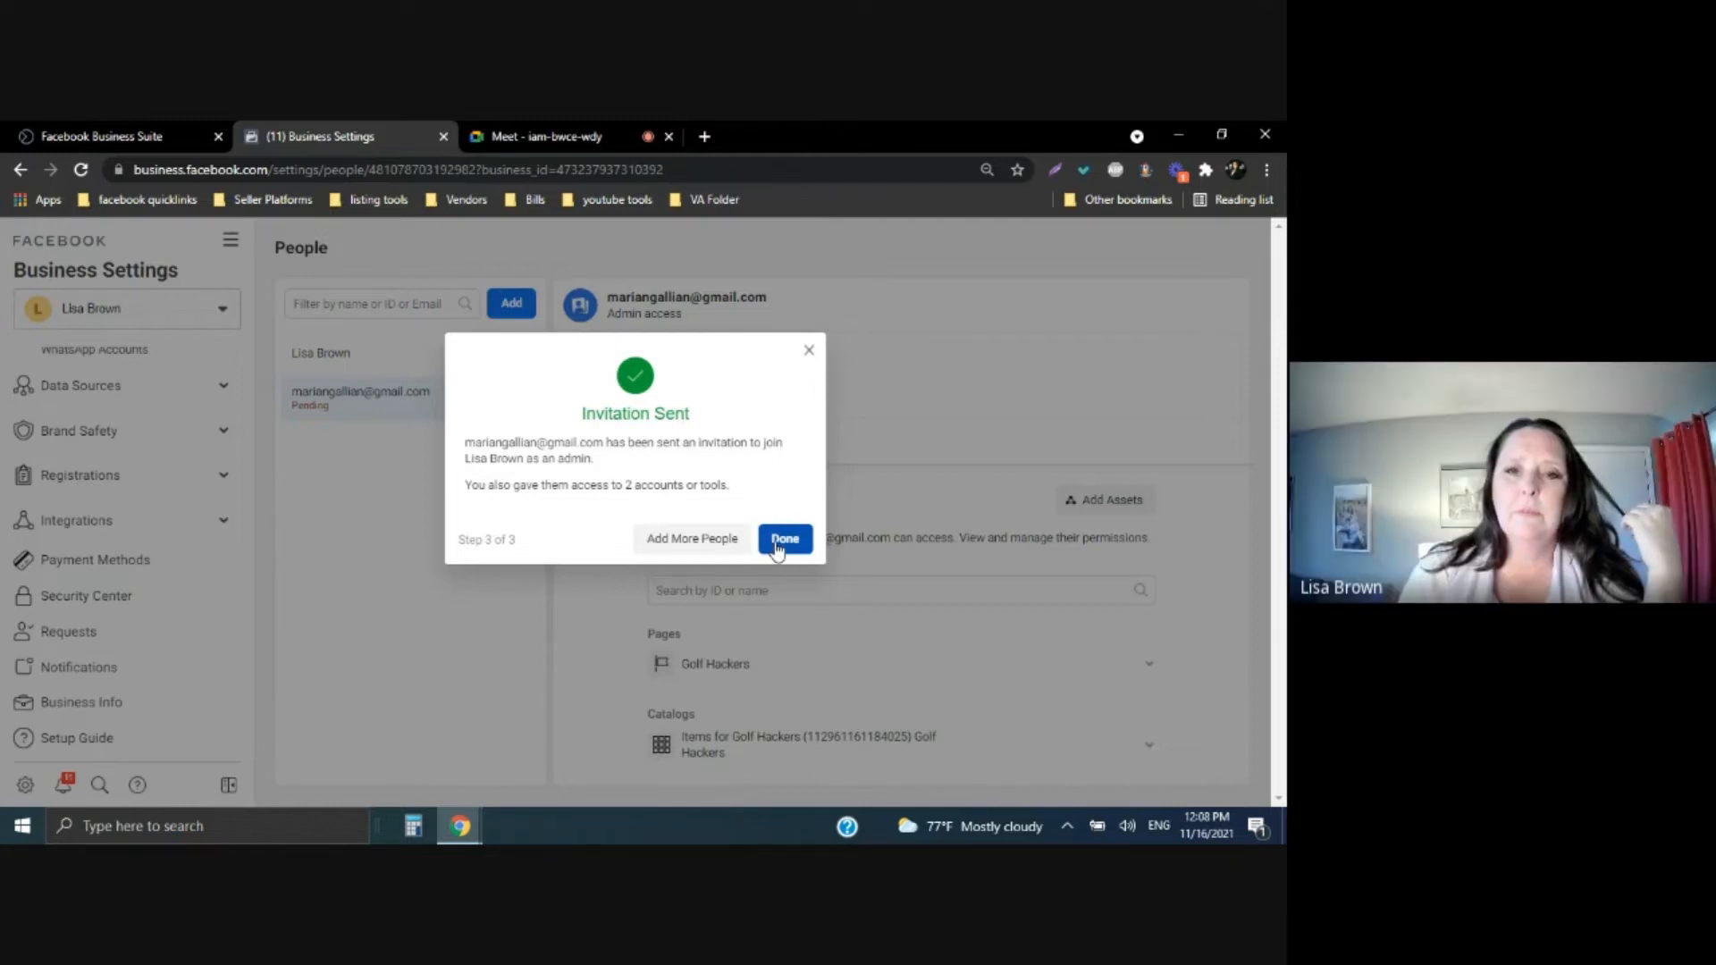
{"action": "left_click", "coordinate": [783, 538]}
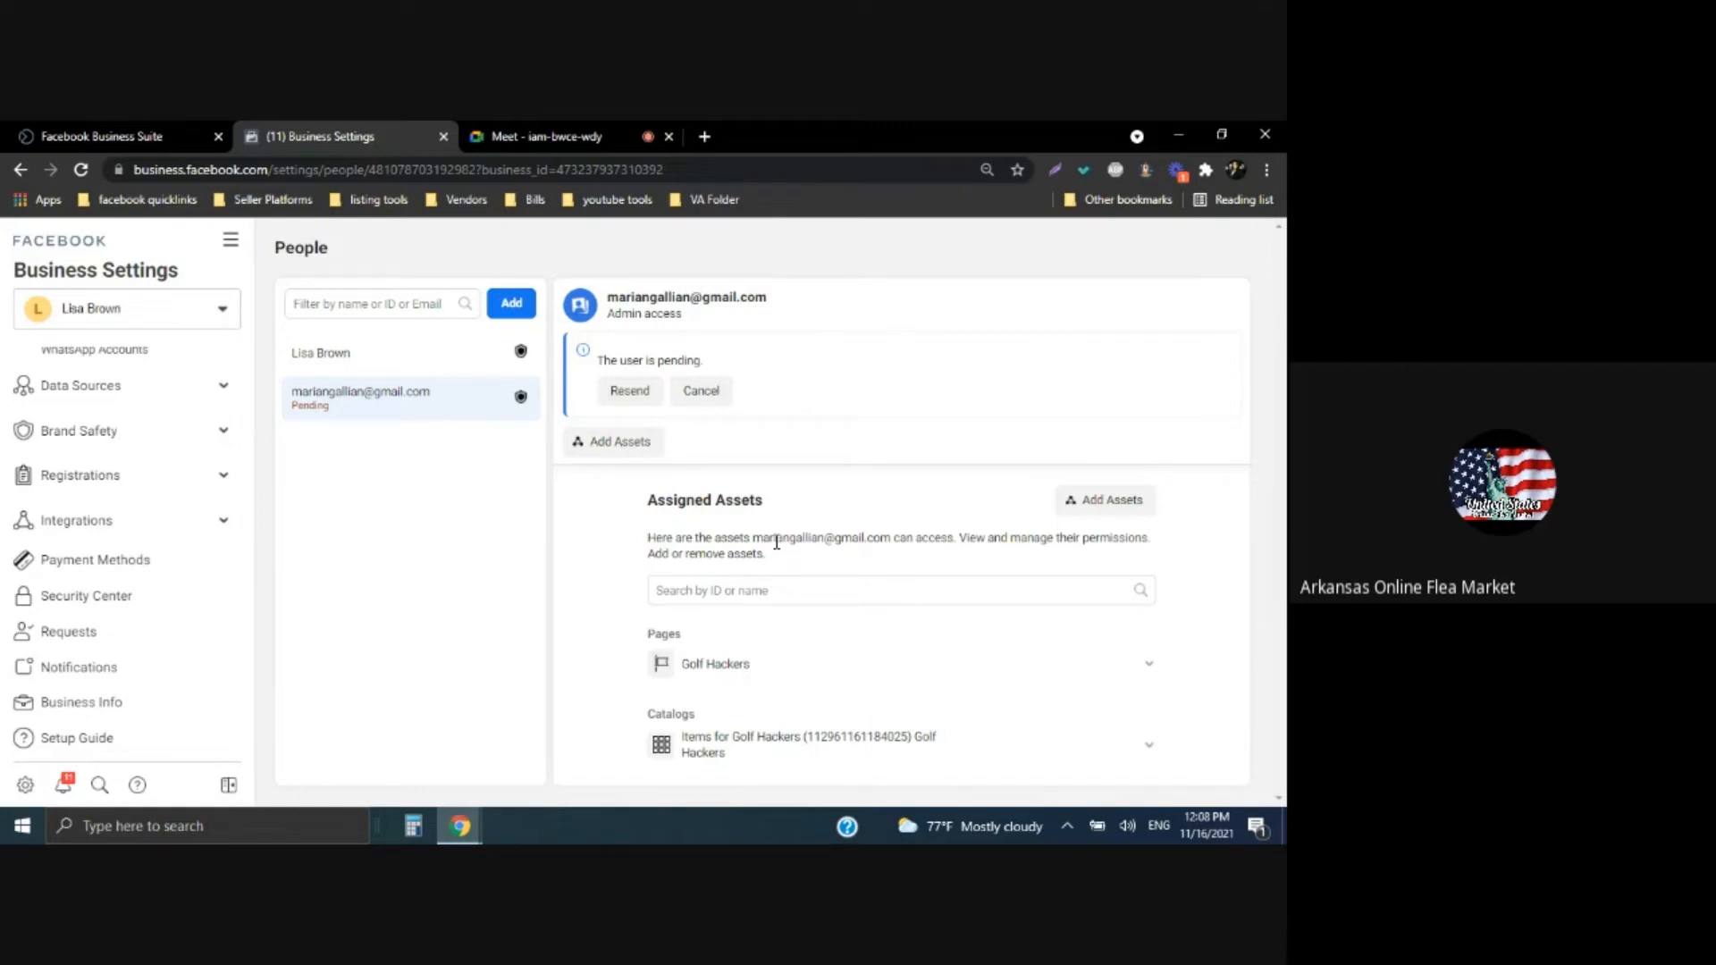
{"action": "scroll", "coordinate": [138, 544], "scroll_direction": "up", "scroll_amount": 4}
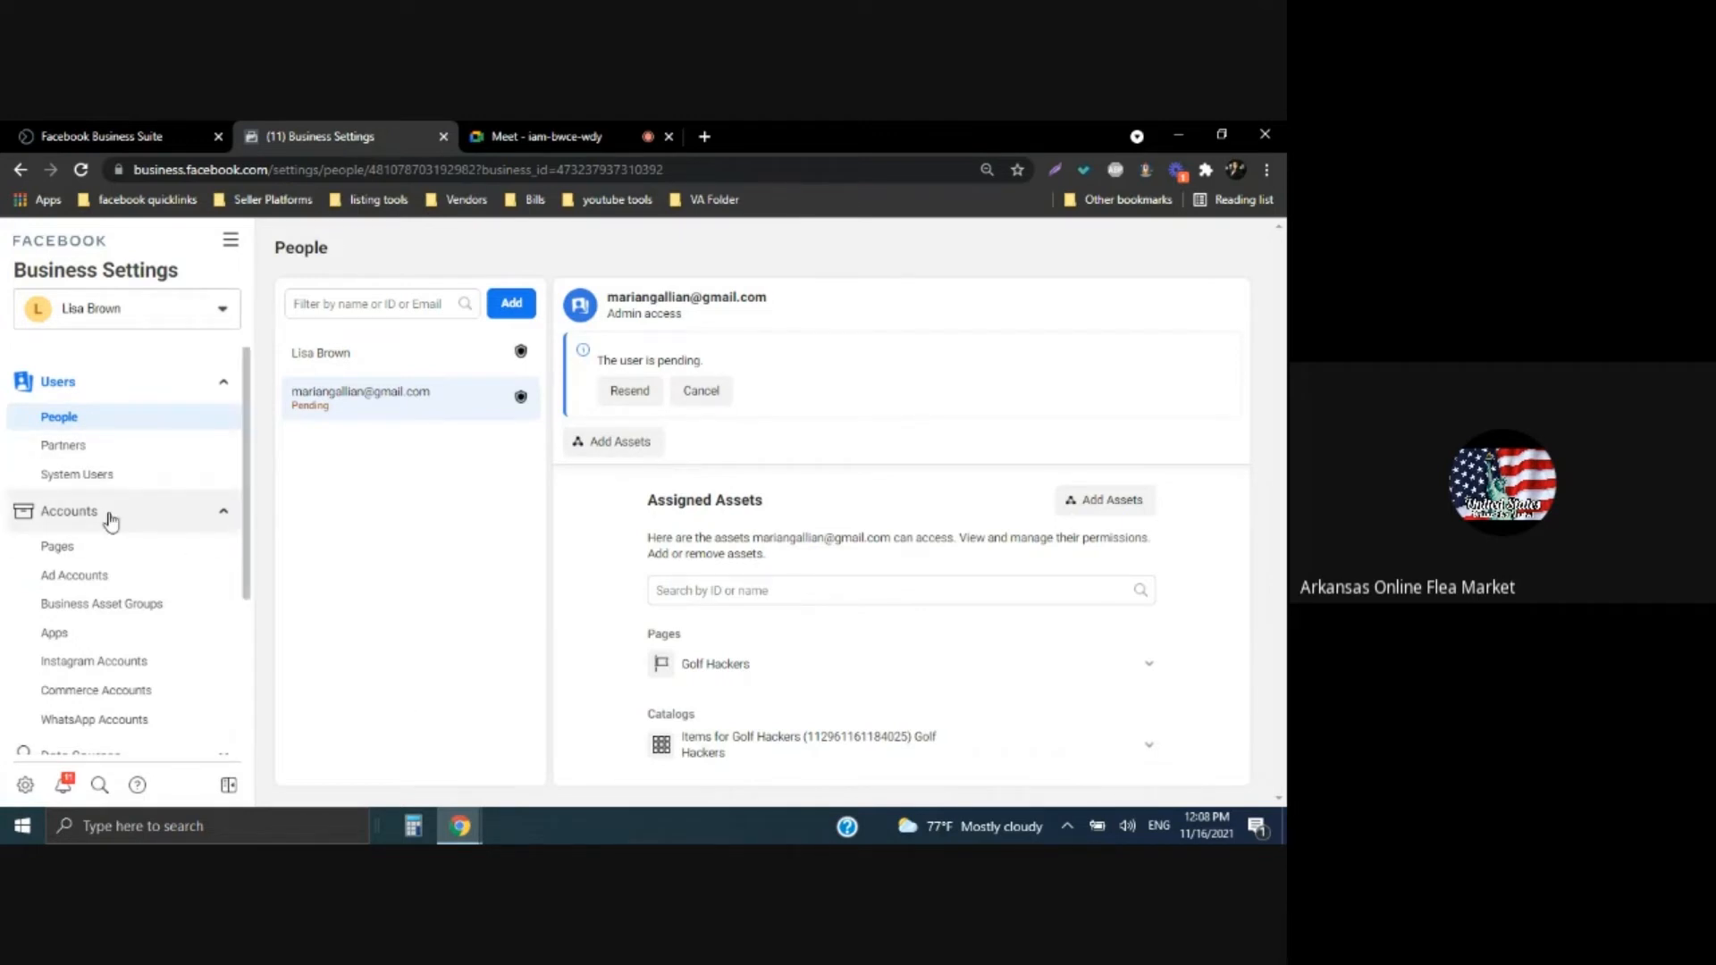
Start creating a new ad account in the business's Ad Accounts settings and name it Micasata
{"action": "left_click", "coordinate": [86, 581]}
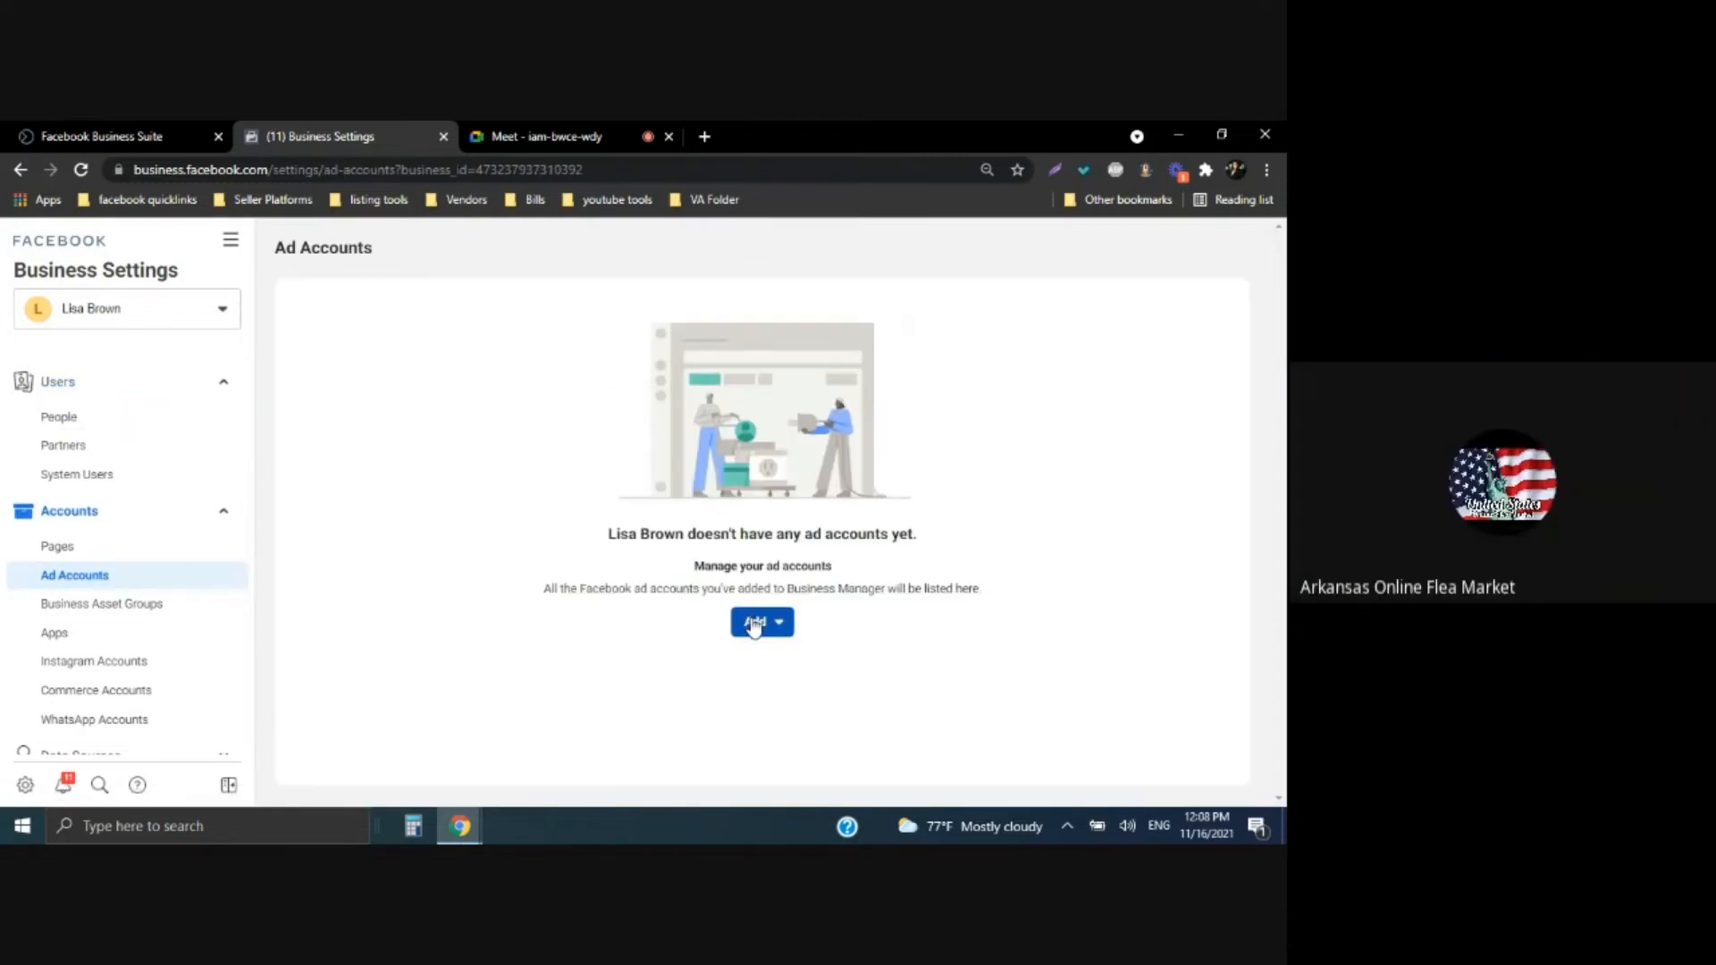
{"action": "left_click", "coordinate": [753, 625]}
{"action": "left_click", "coordinate": [474, 680]}
{"action": "left_click", "coordinate": [750, 625]}
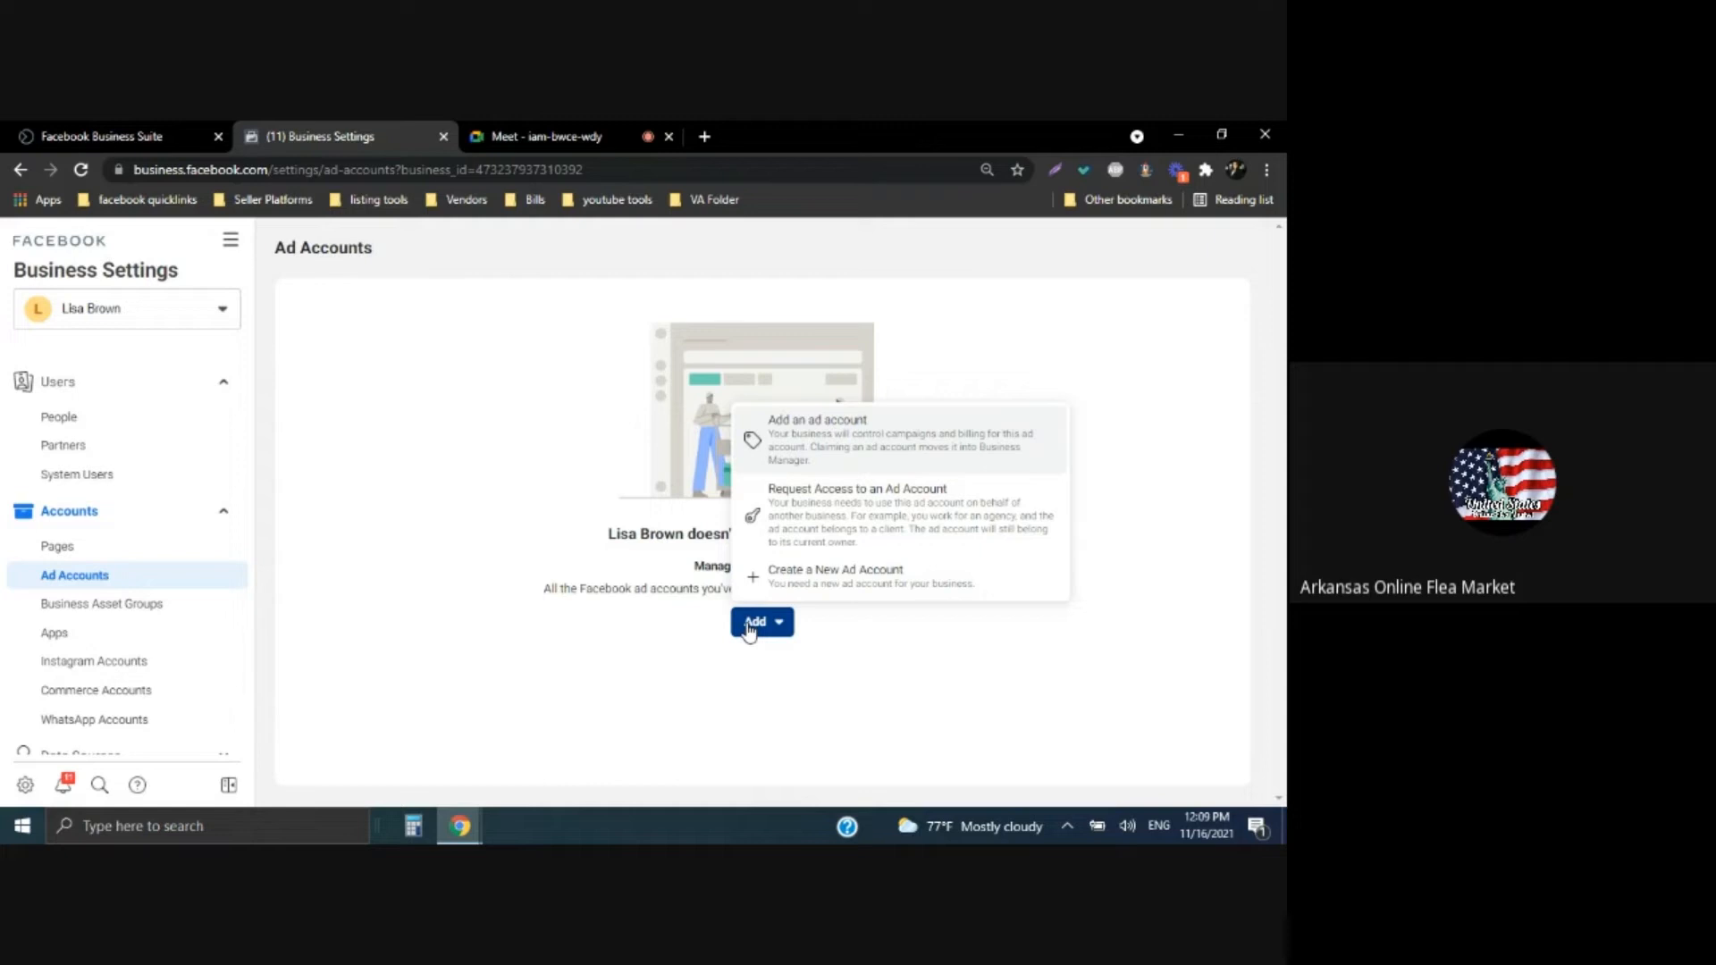
{"action": "left_click", "coordinate": [766, 576]}
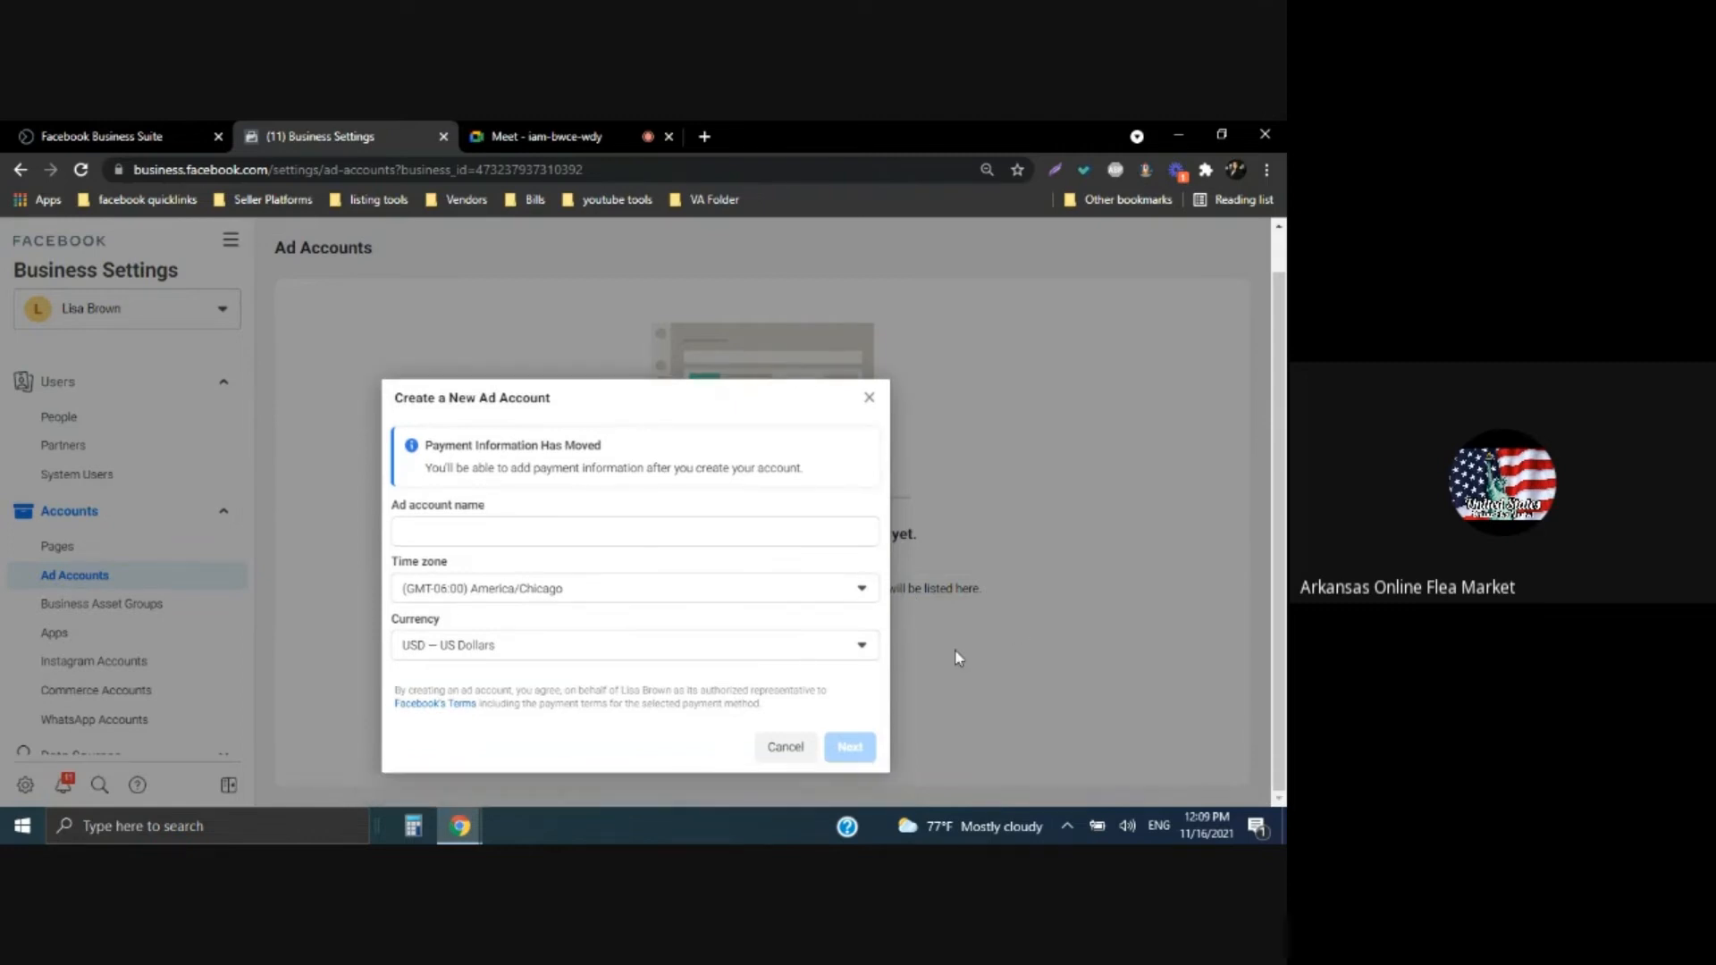
{"action": "left_click", "coordinate": [631, 531]}
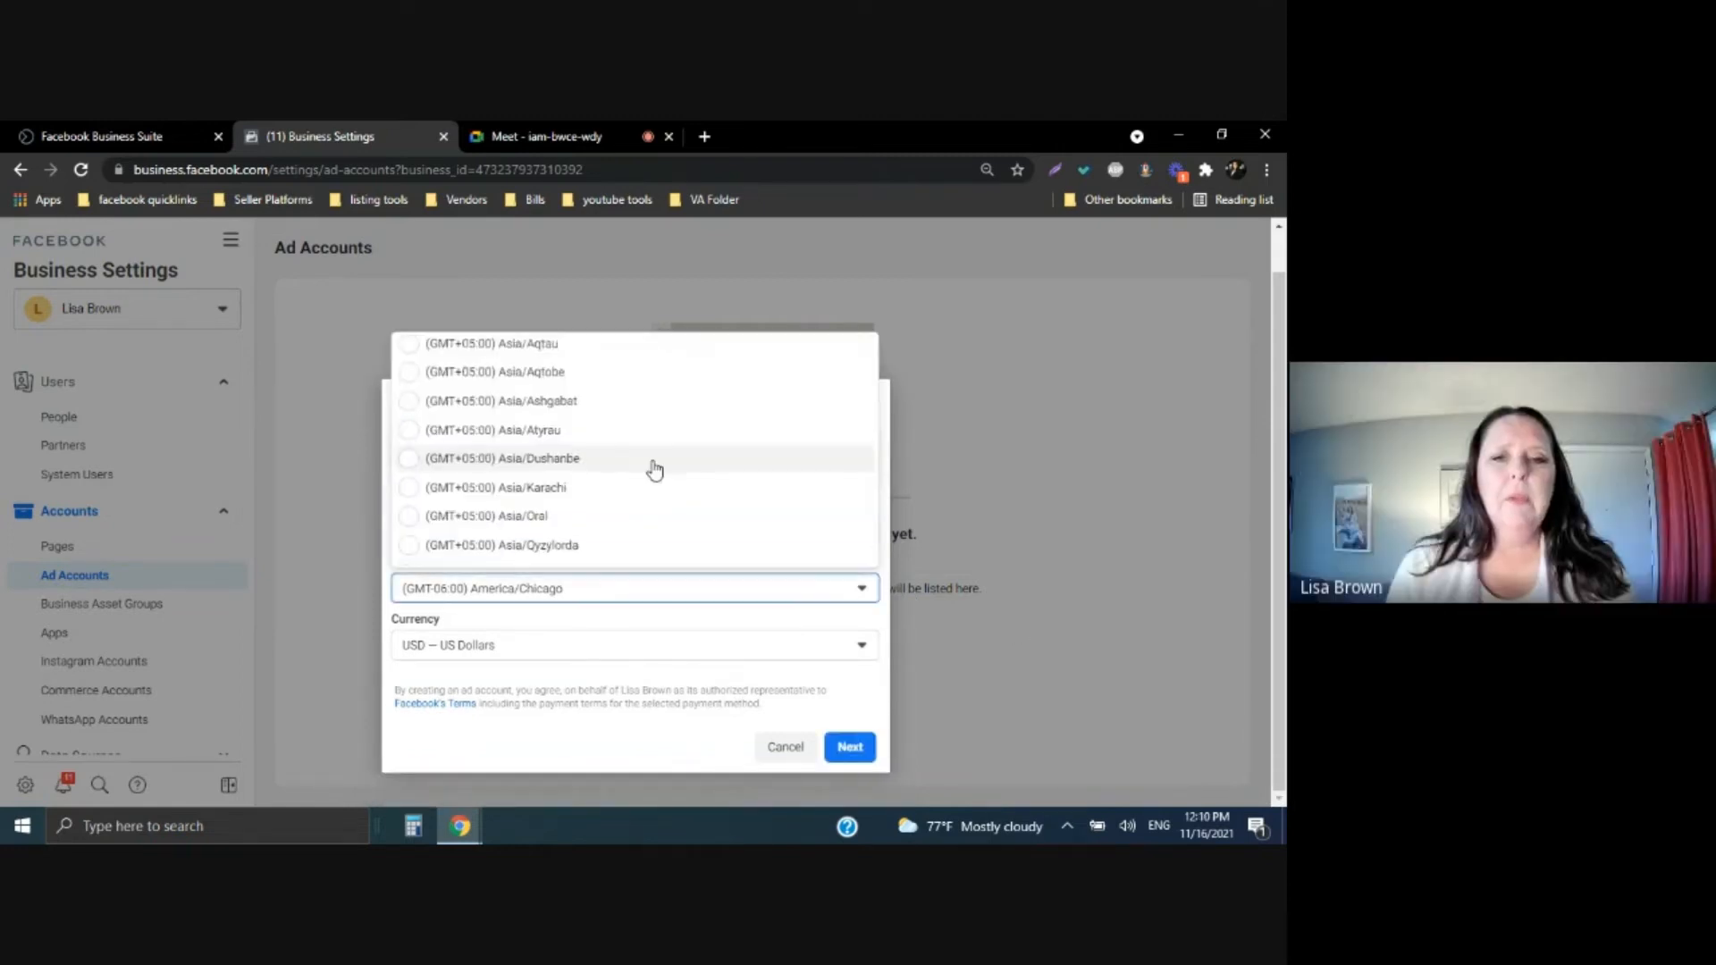
Keep the America/Chicago time zone and US Dollars currency, and create the ad account for use by My business
{"action": "scroll", "coordinate": [654, 469], "scroll_direction": "down", "scroll_amount": 4}
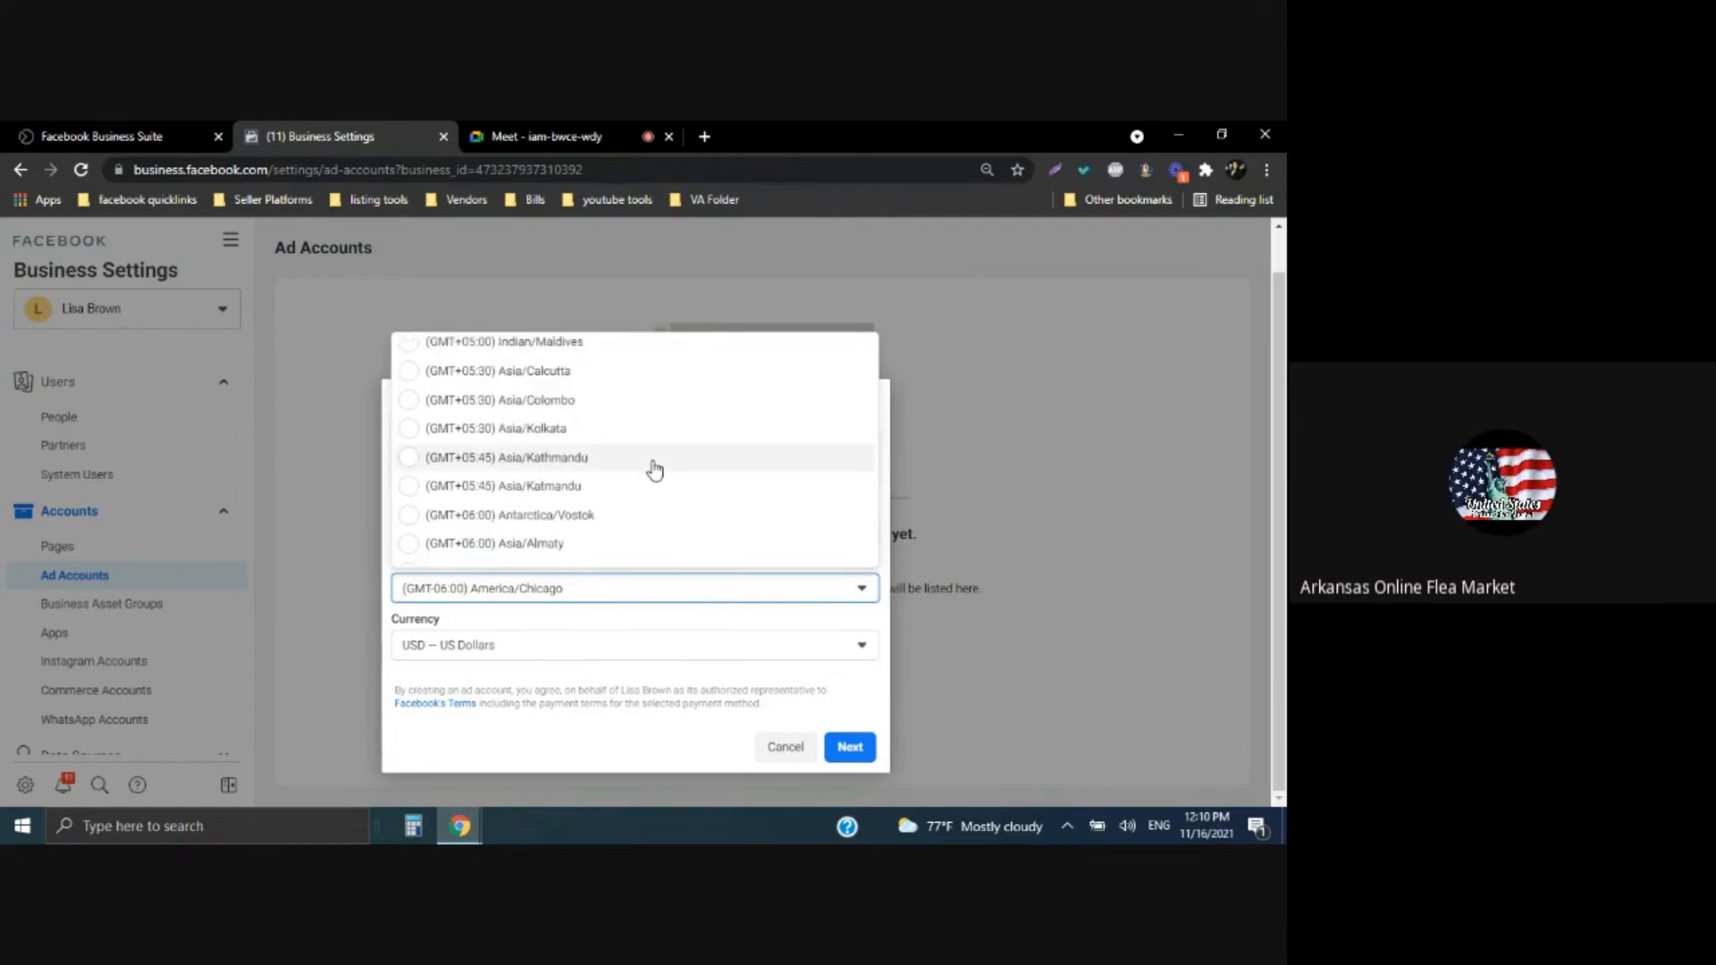
{"action": "scroll", "coordinate": [662, 478], "scroll_direction": "up", "scroll_amount": 3}
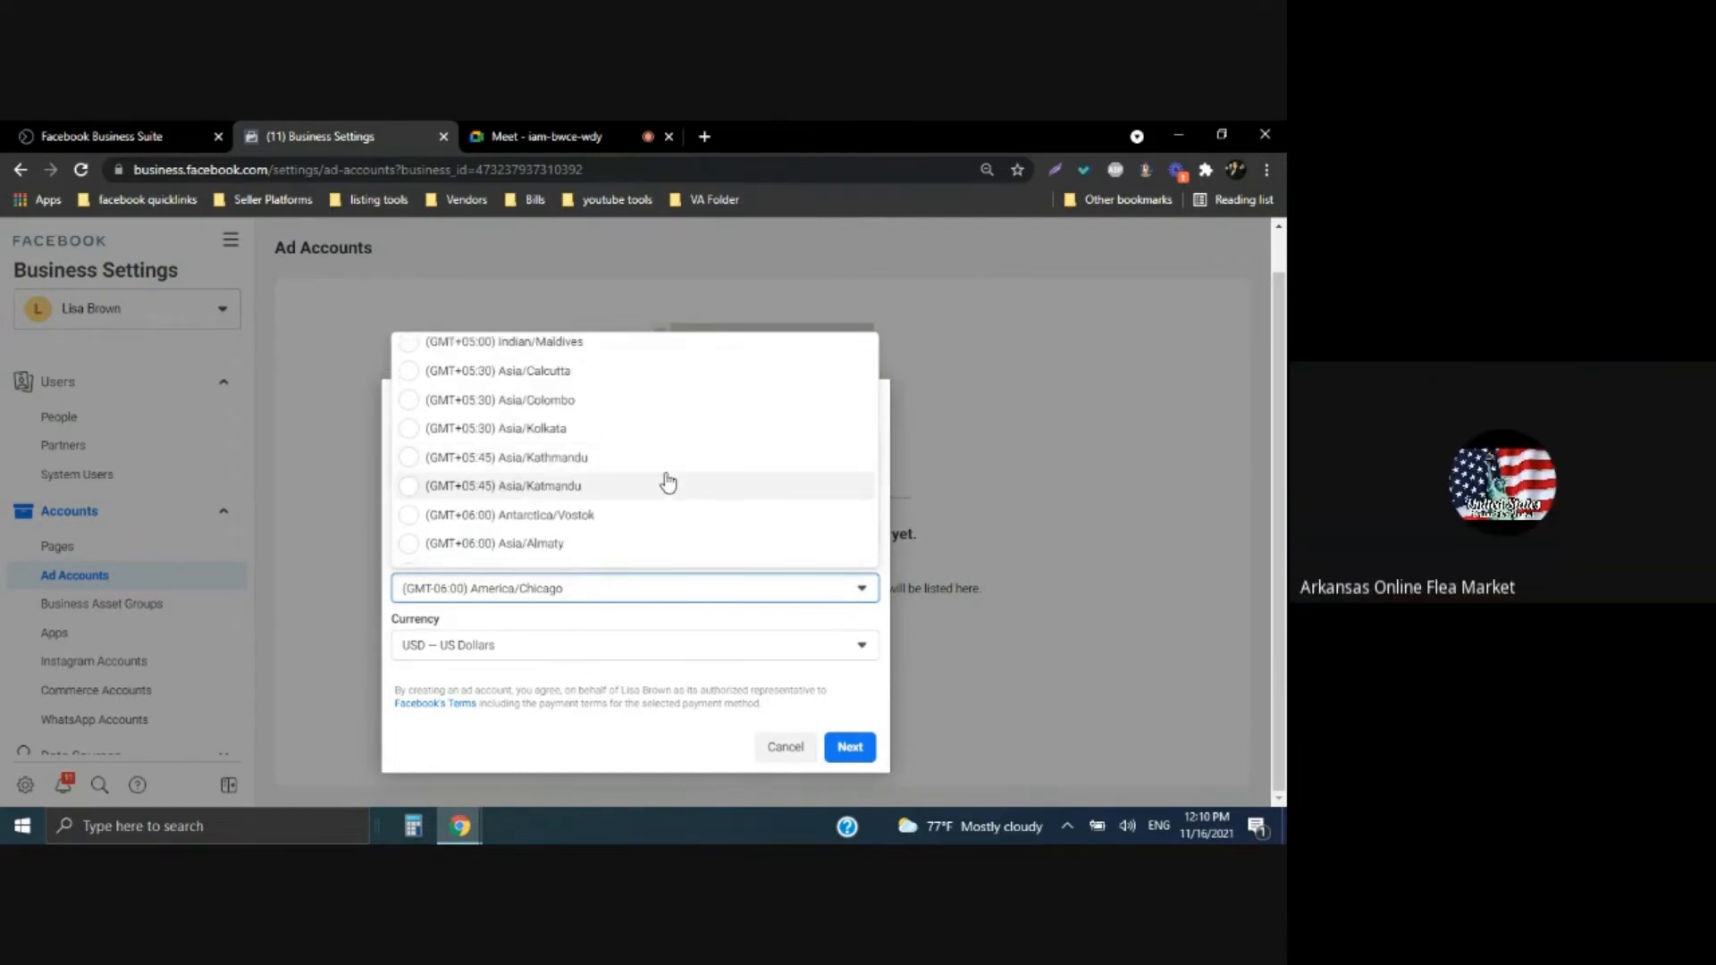
{"action": "scroll", "coordinate": [668, 483], "scroll_direction": "up", "scroll_amount": 8}
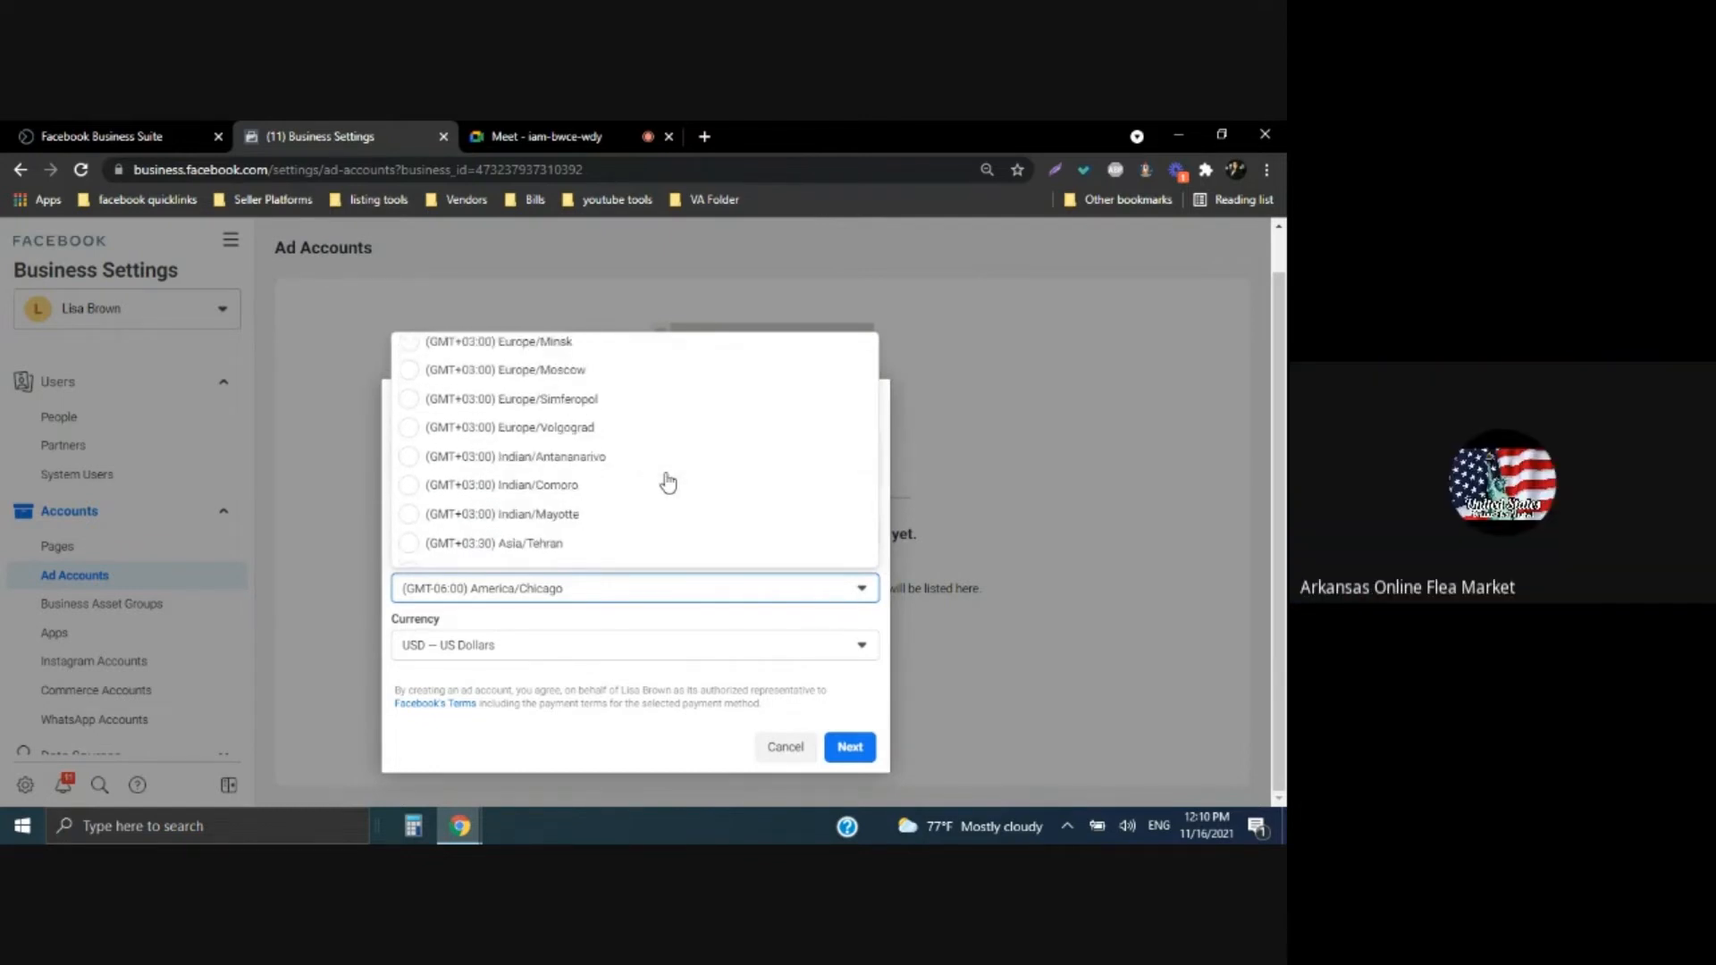
{"action": "scroll", "coordinate": [668, 482], "scroll_direction": "up", "scroll_amount": 8}
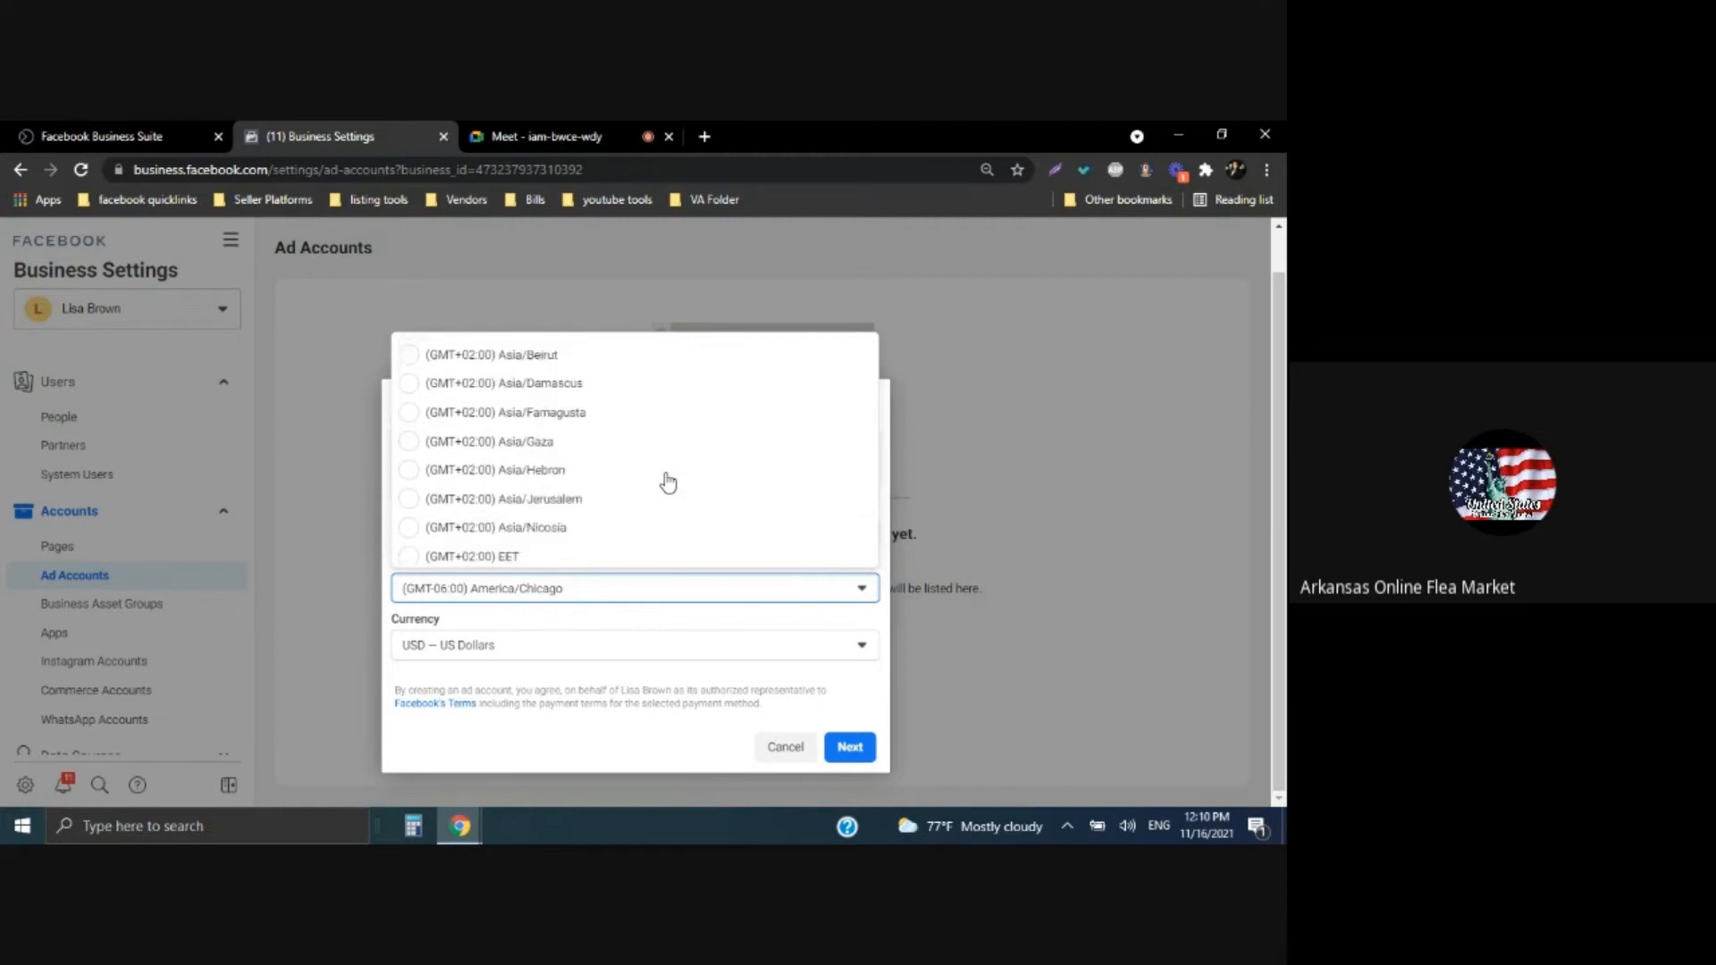
{"action": "scroll", "coordinate": [667, 483], "scroll_direction": "up", "scroll_amount": 8}
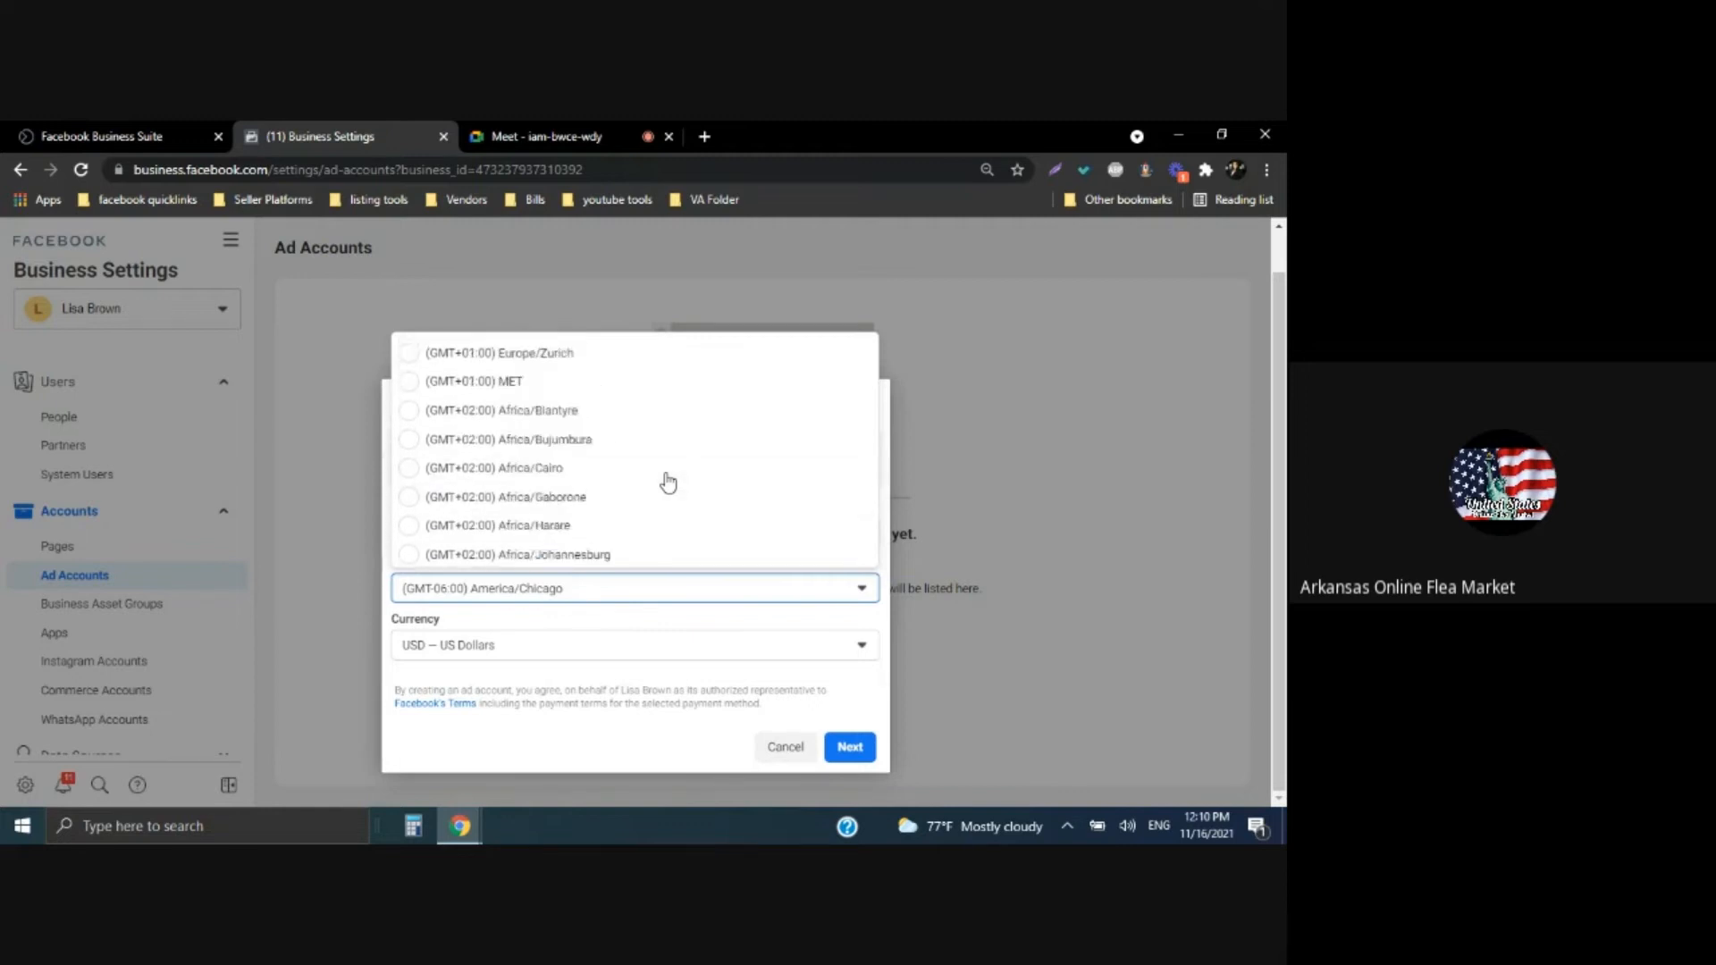
{"action": "left_click", "coordinate": [640, 629]}
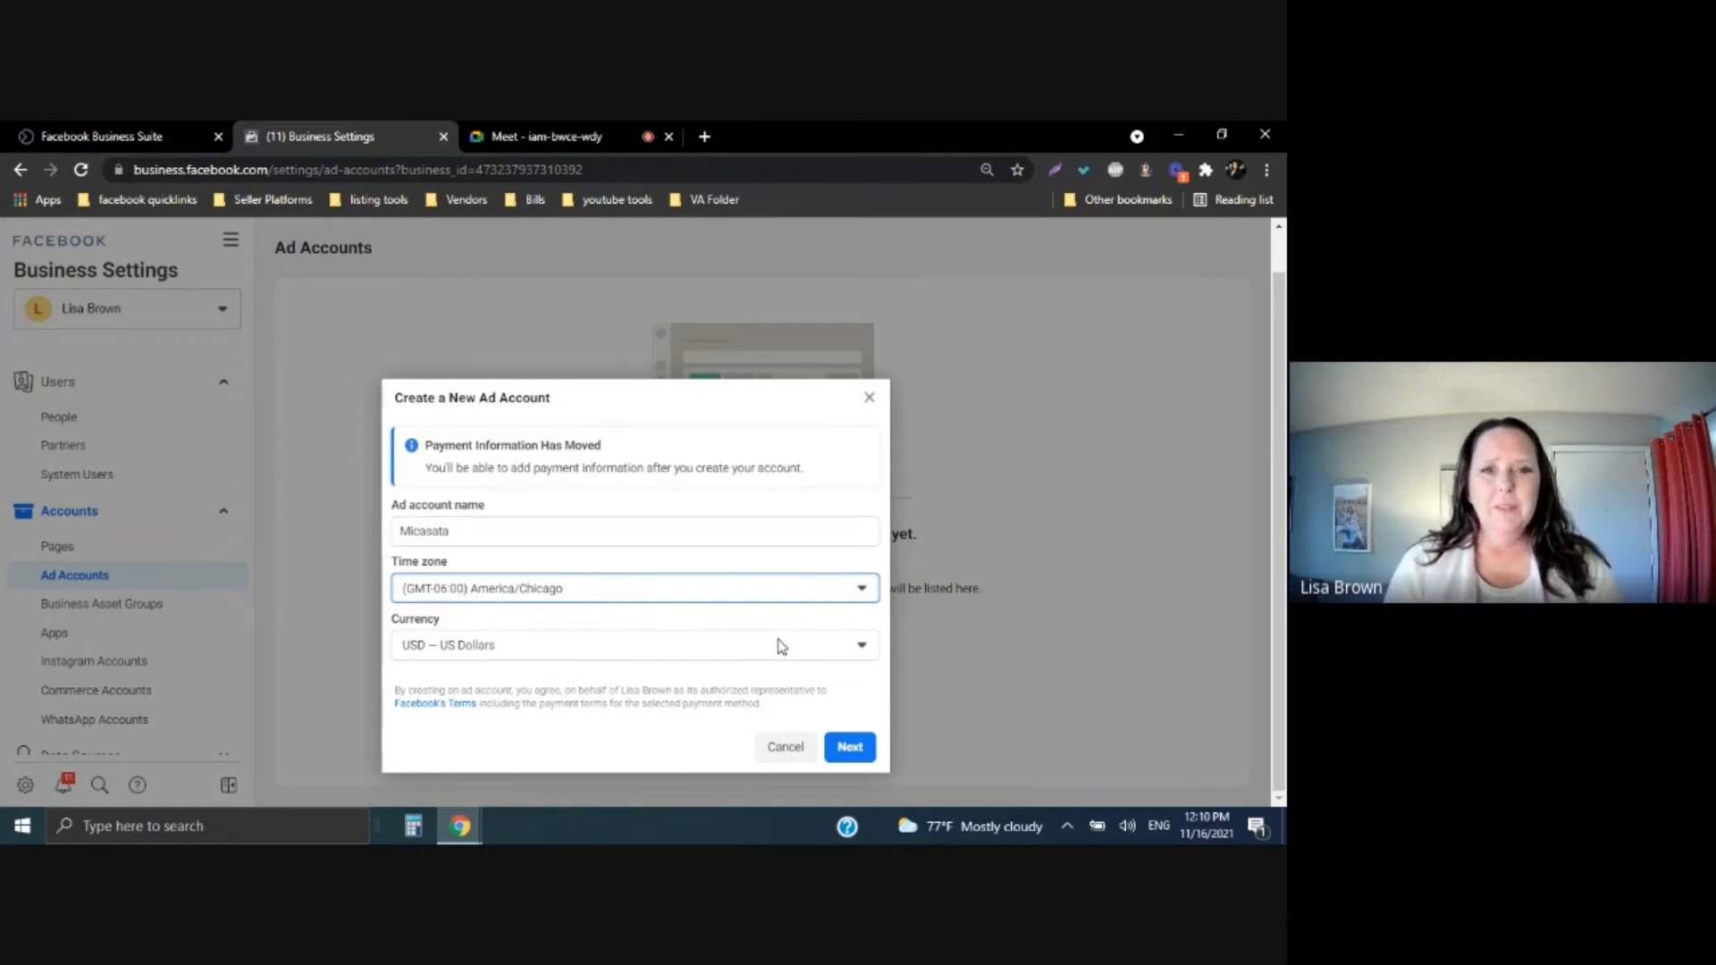
{"action": "left_click", "coordinate": [850, 748]}
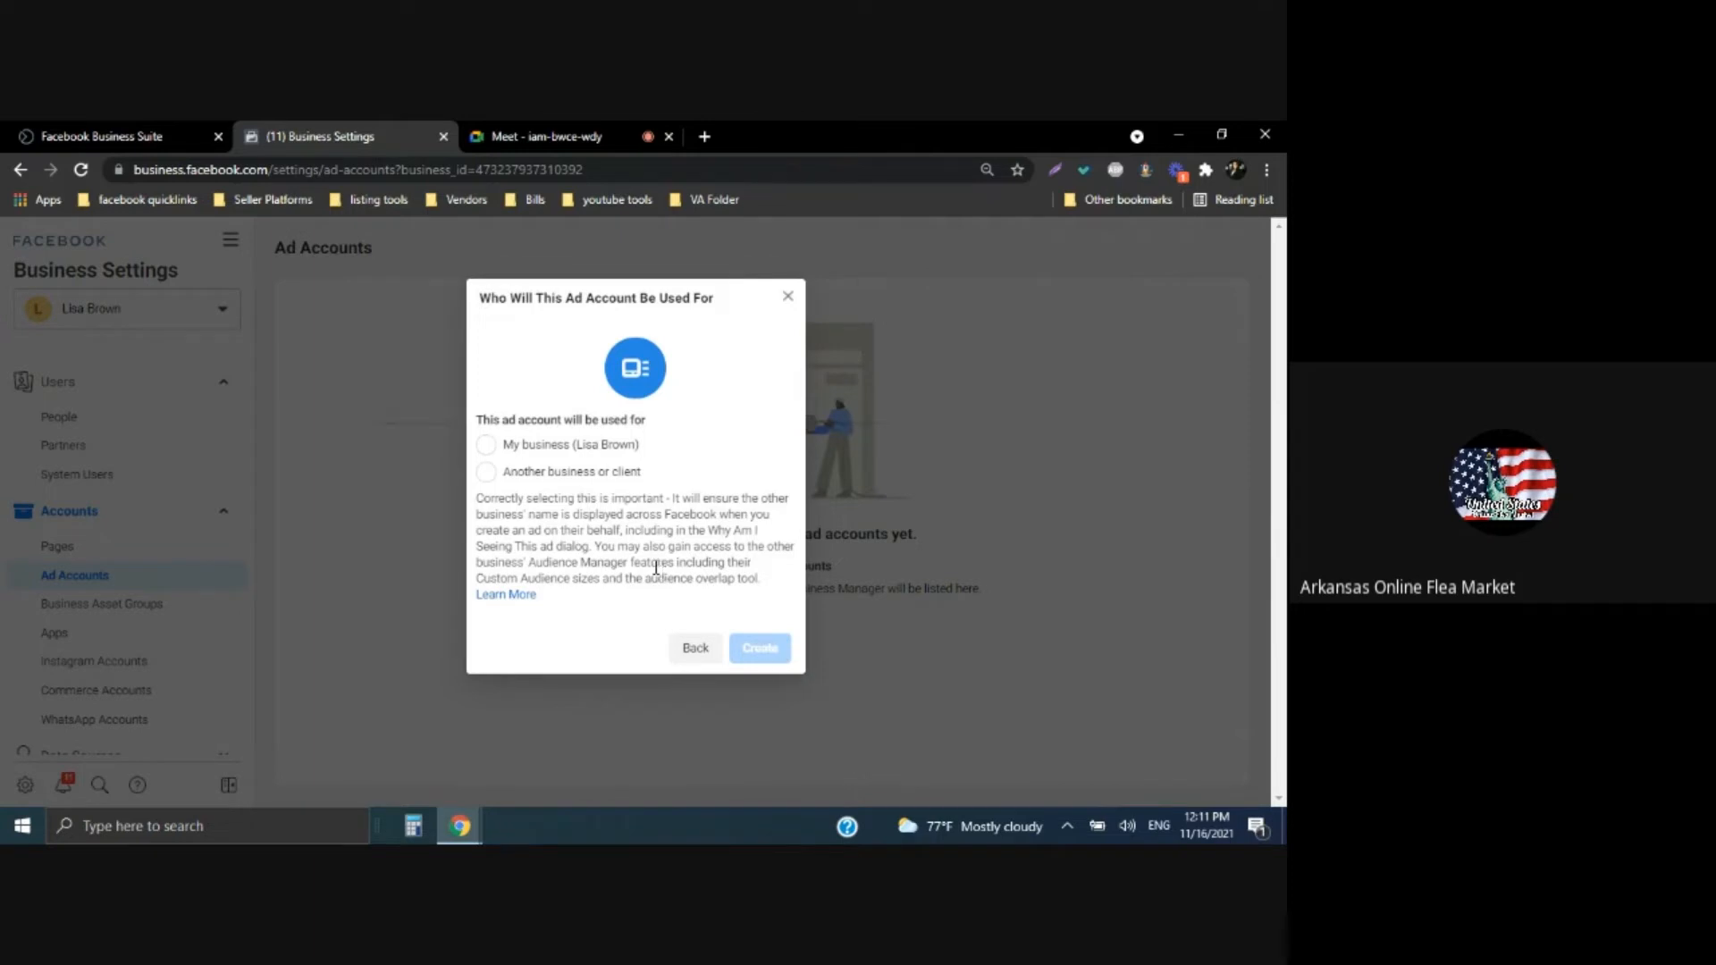
{"action": "left_click", "coordinate": [506, 451]}
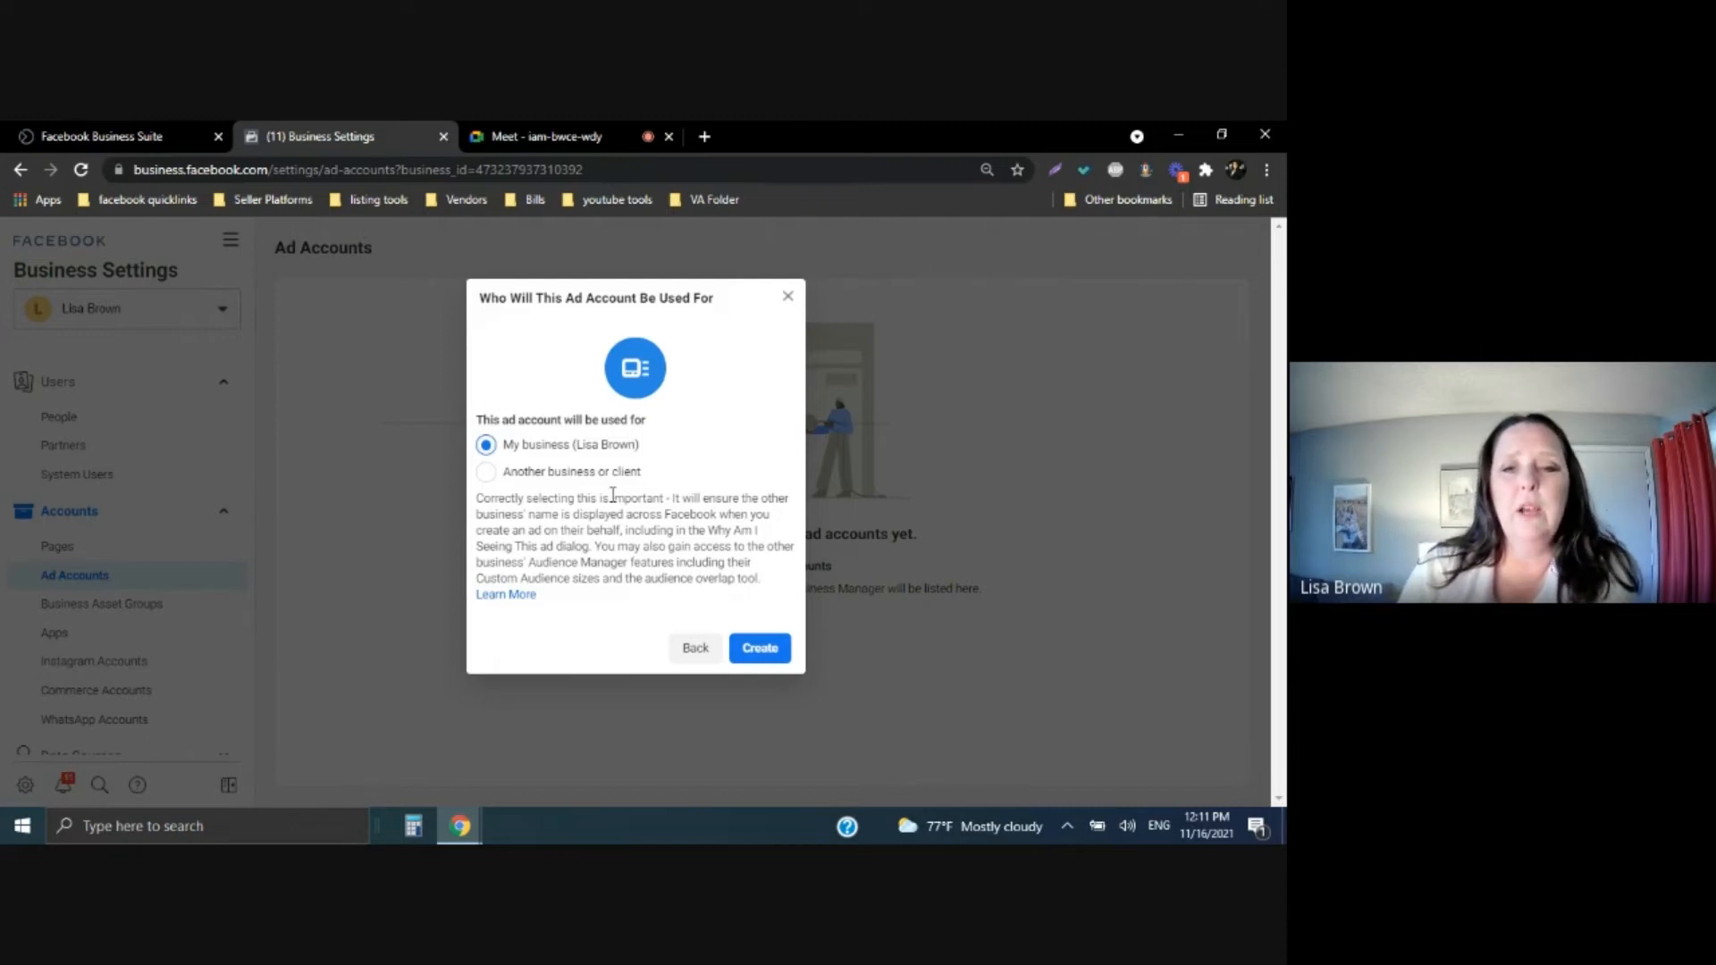
{"action": "left_click", "coordinate": [755, 655]}
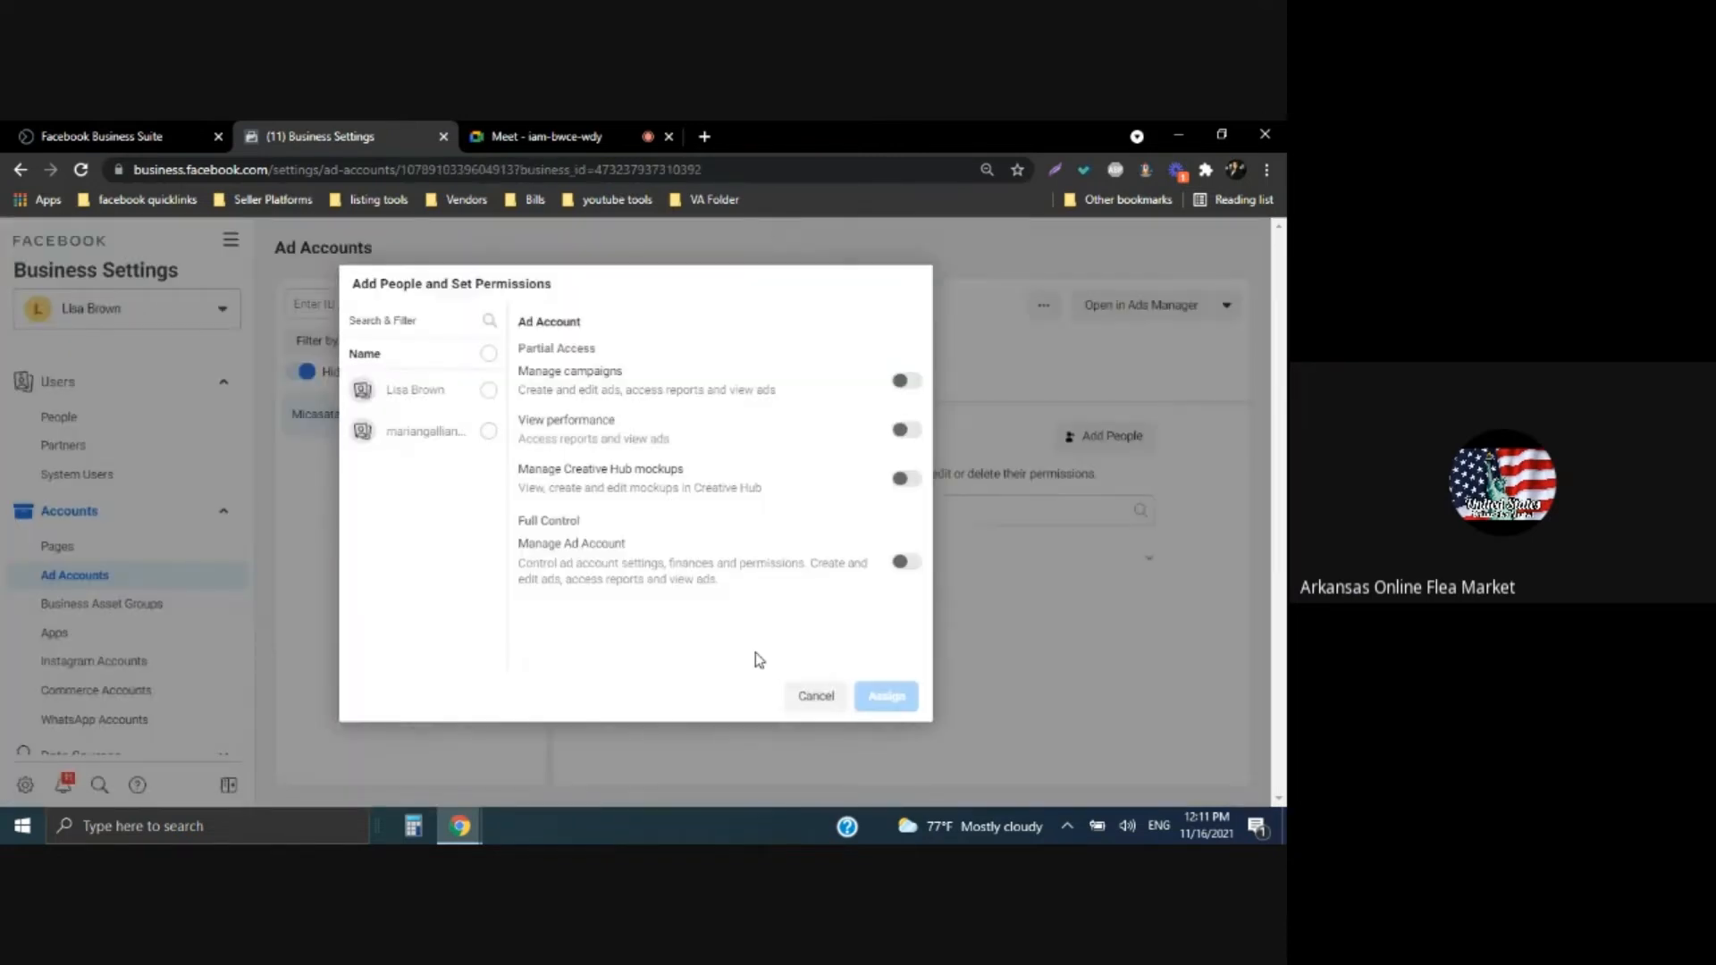
Assign both listed people full Manage Ad Account control of the Micasata ad account, and exit without adding payment info
{"action": "left_click", "coordinate": [488, 357]}
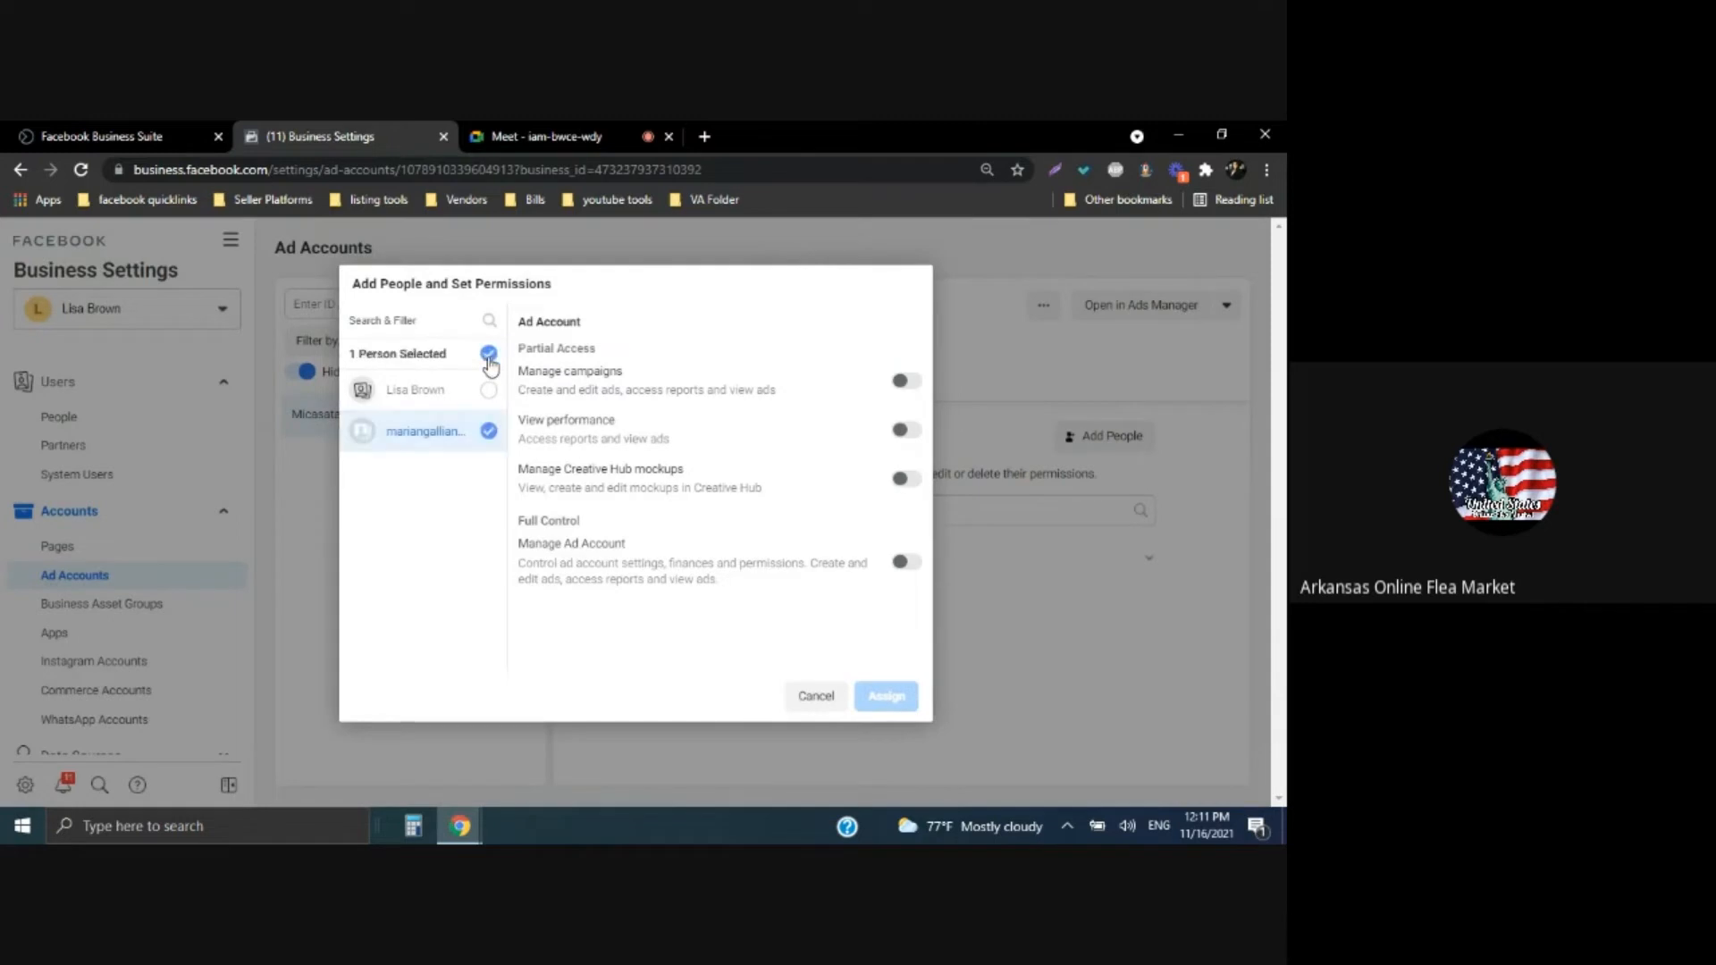
{"action": "left_click", "coordinate": [488, 389]}
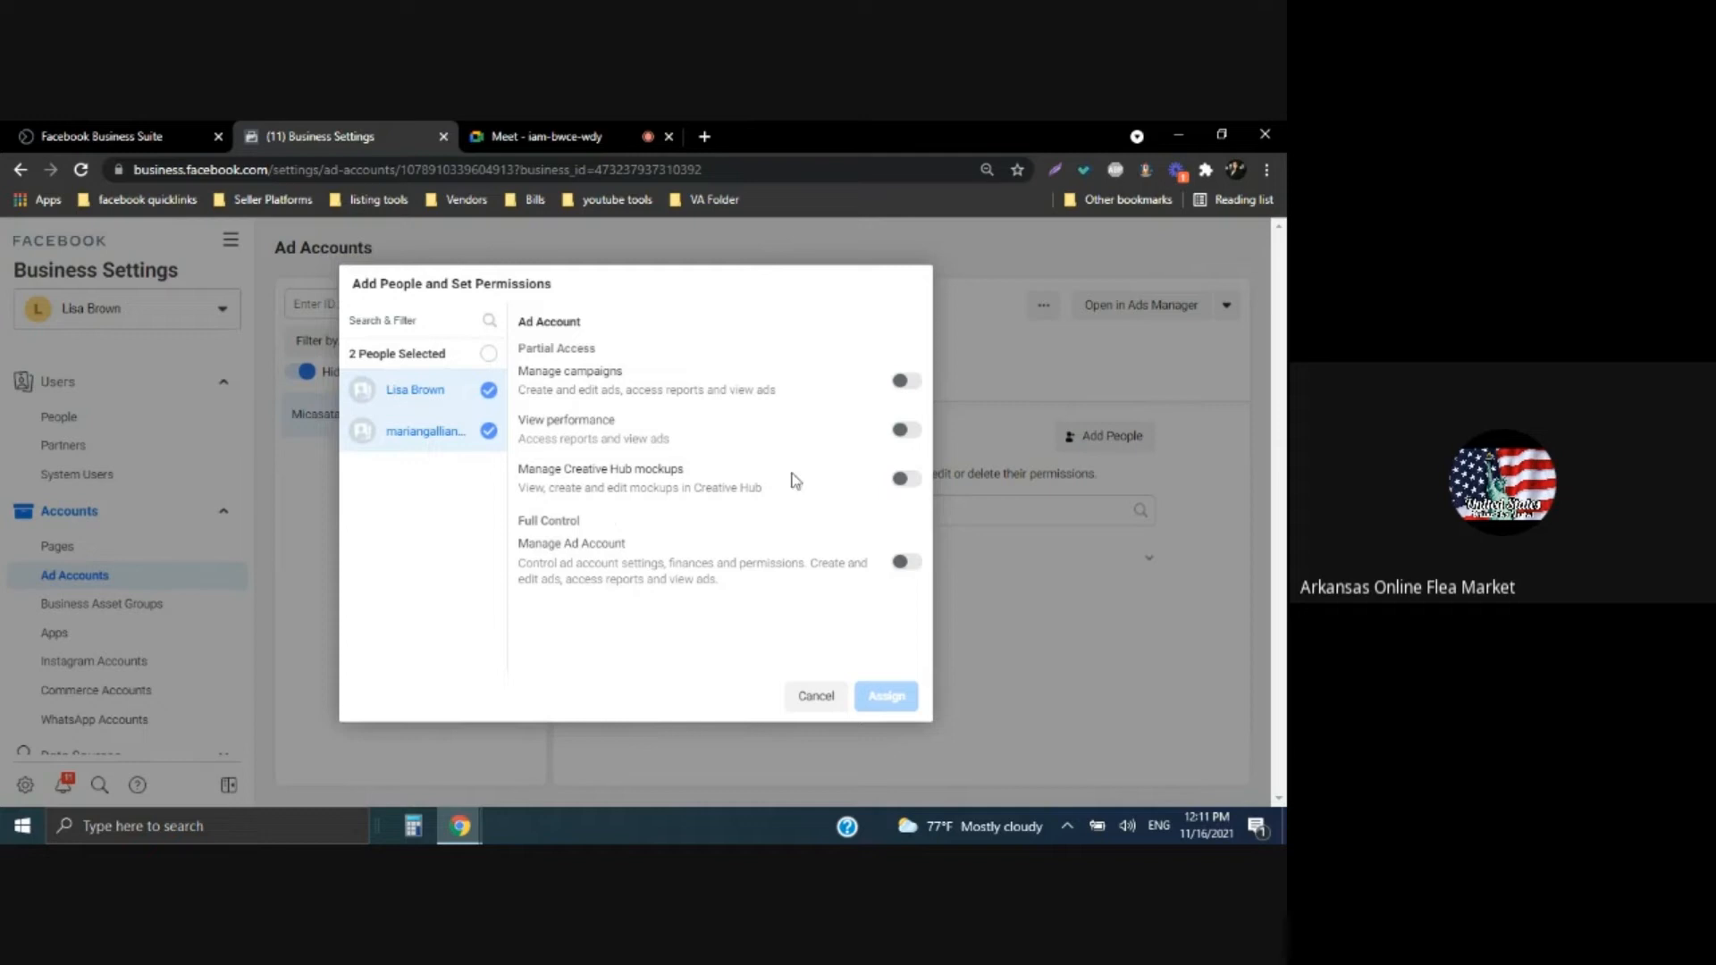
{"action": "left_click", "coordinate": [906, 381]}
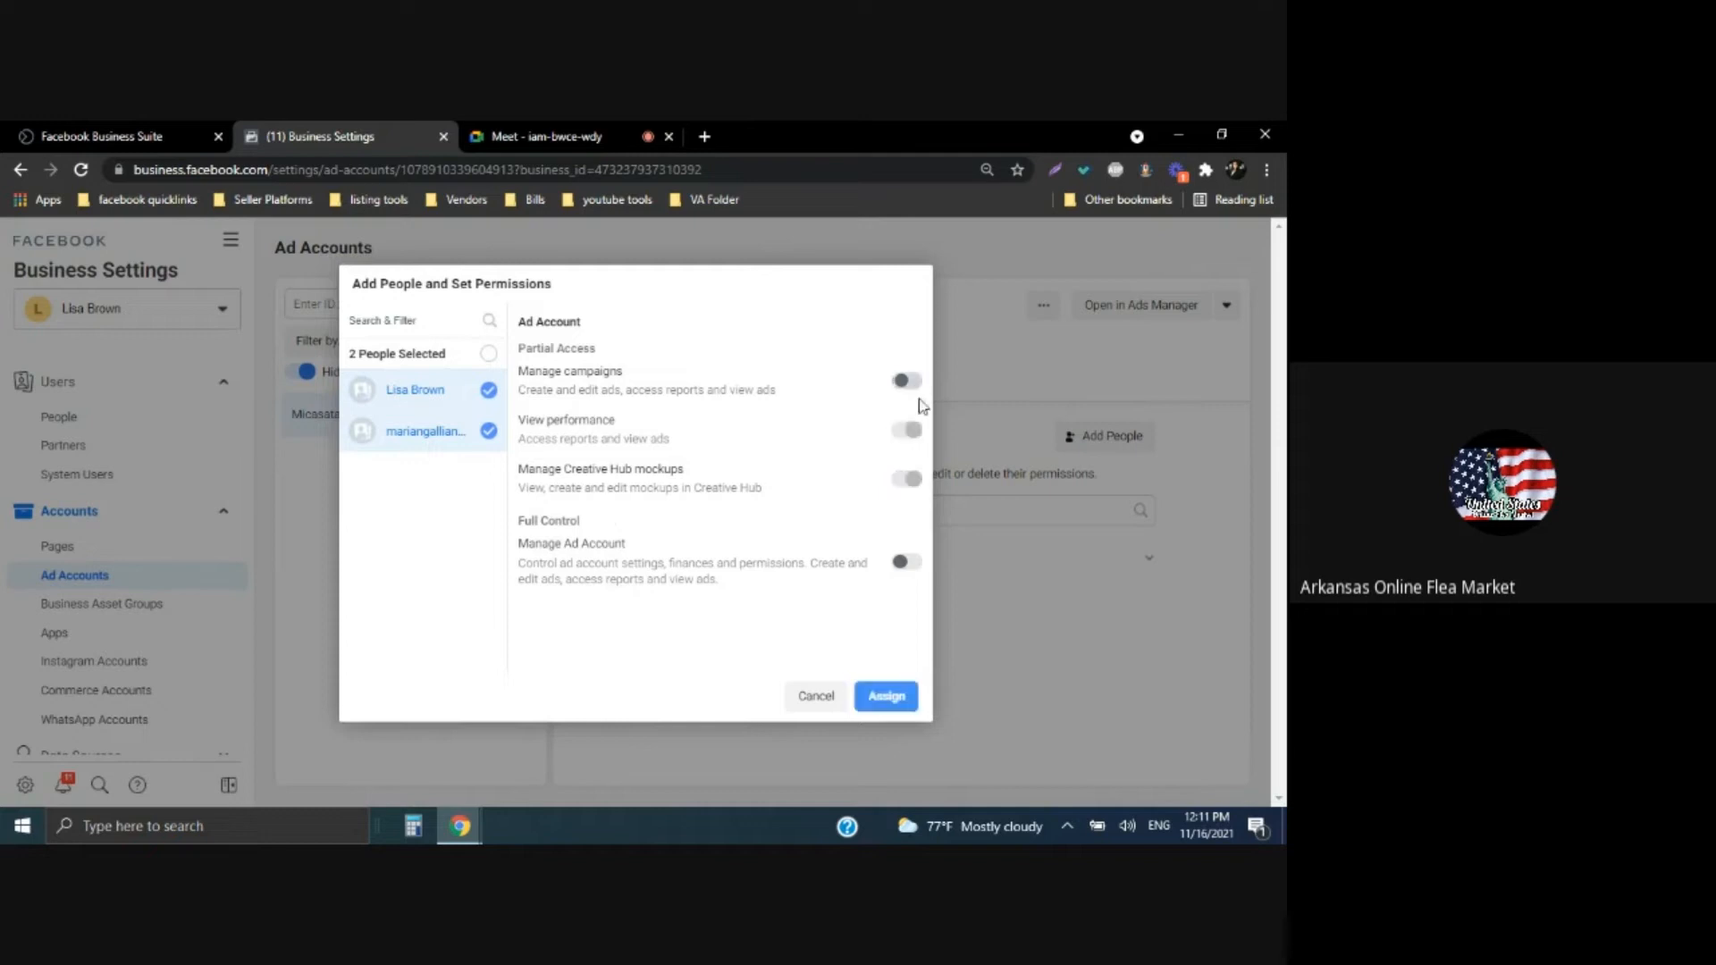
{"action": "left_click", "coordinate": [906, 561]}
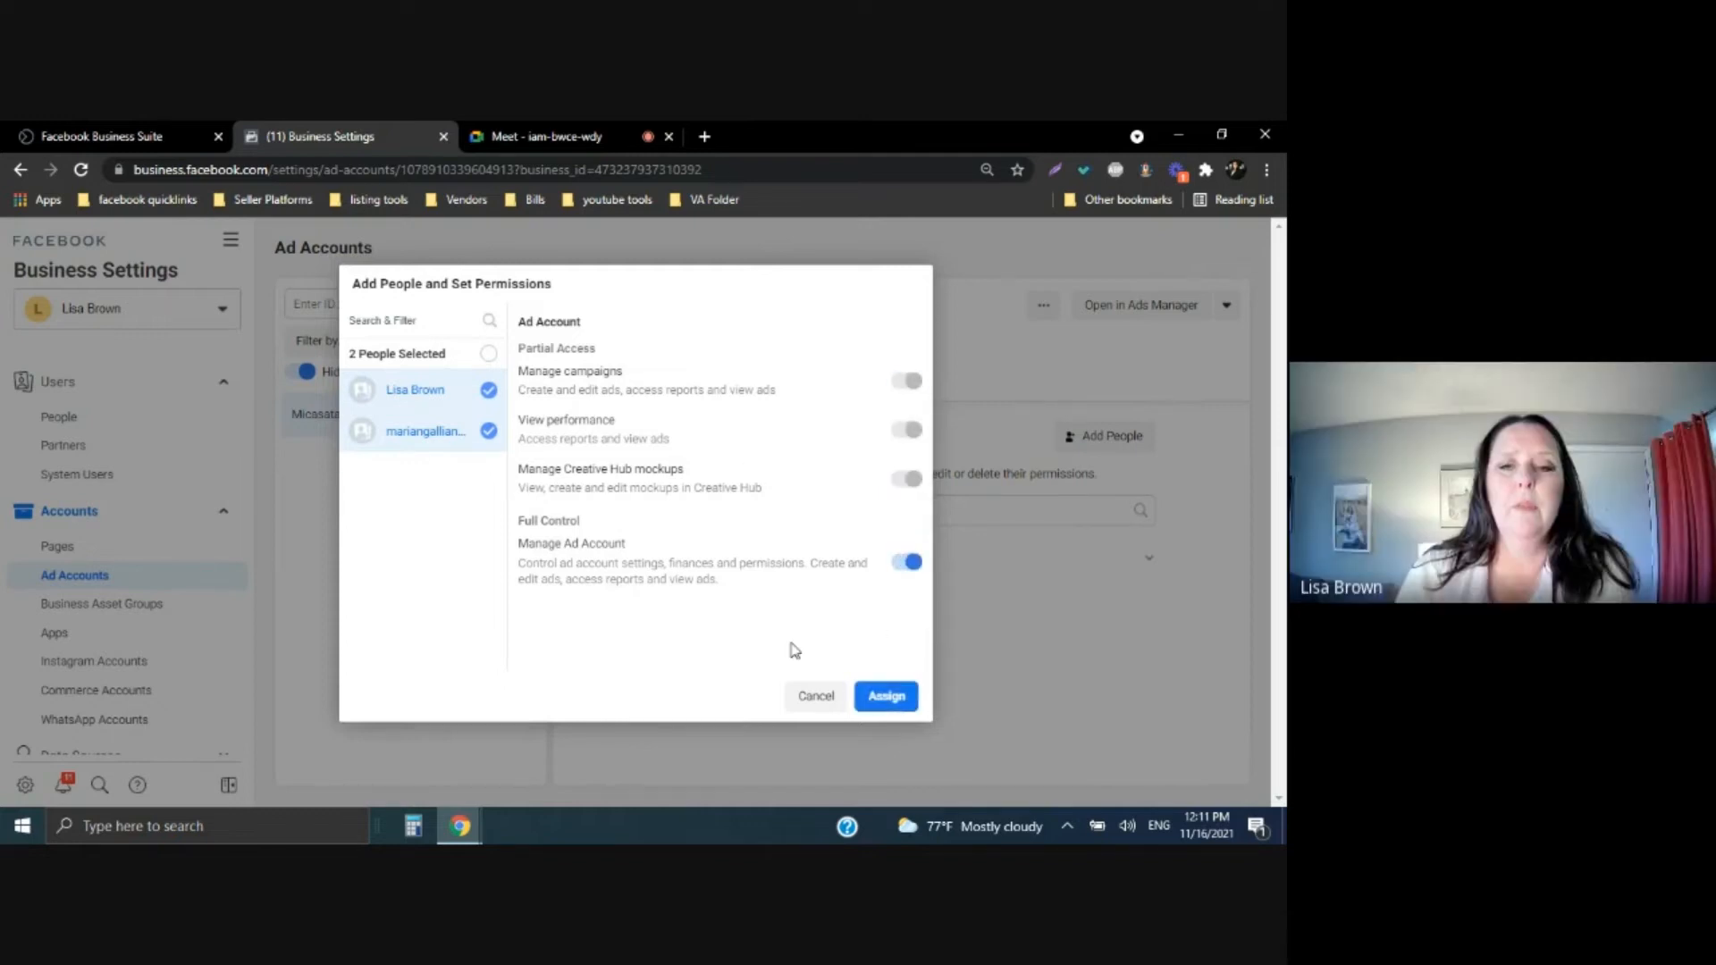
{"action": "left_click", "coordinate": [882, 697]}
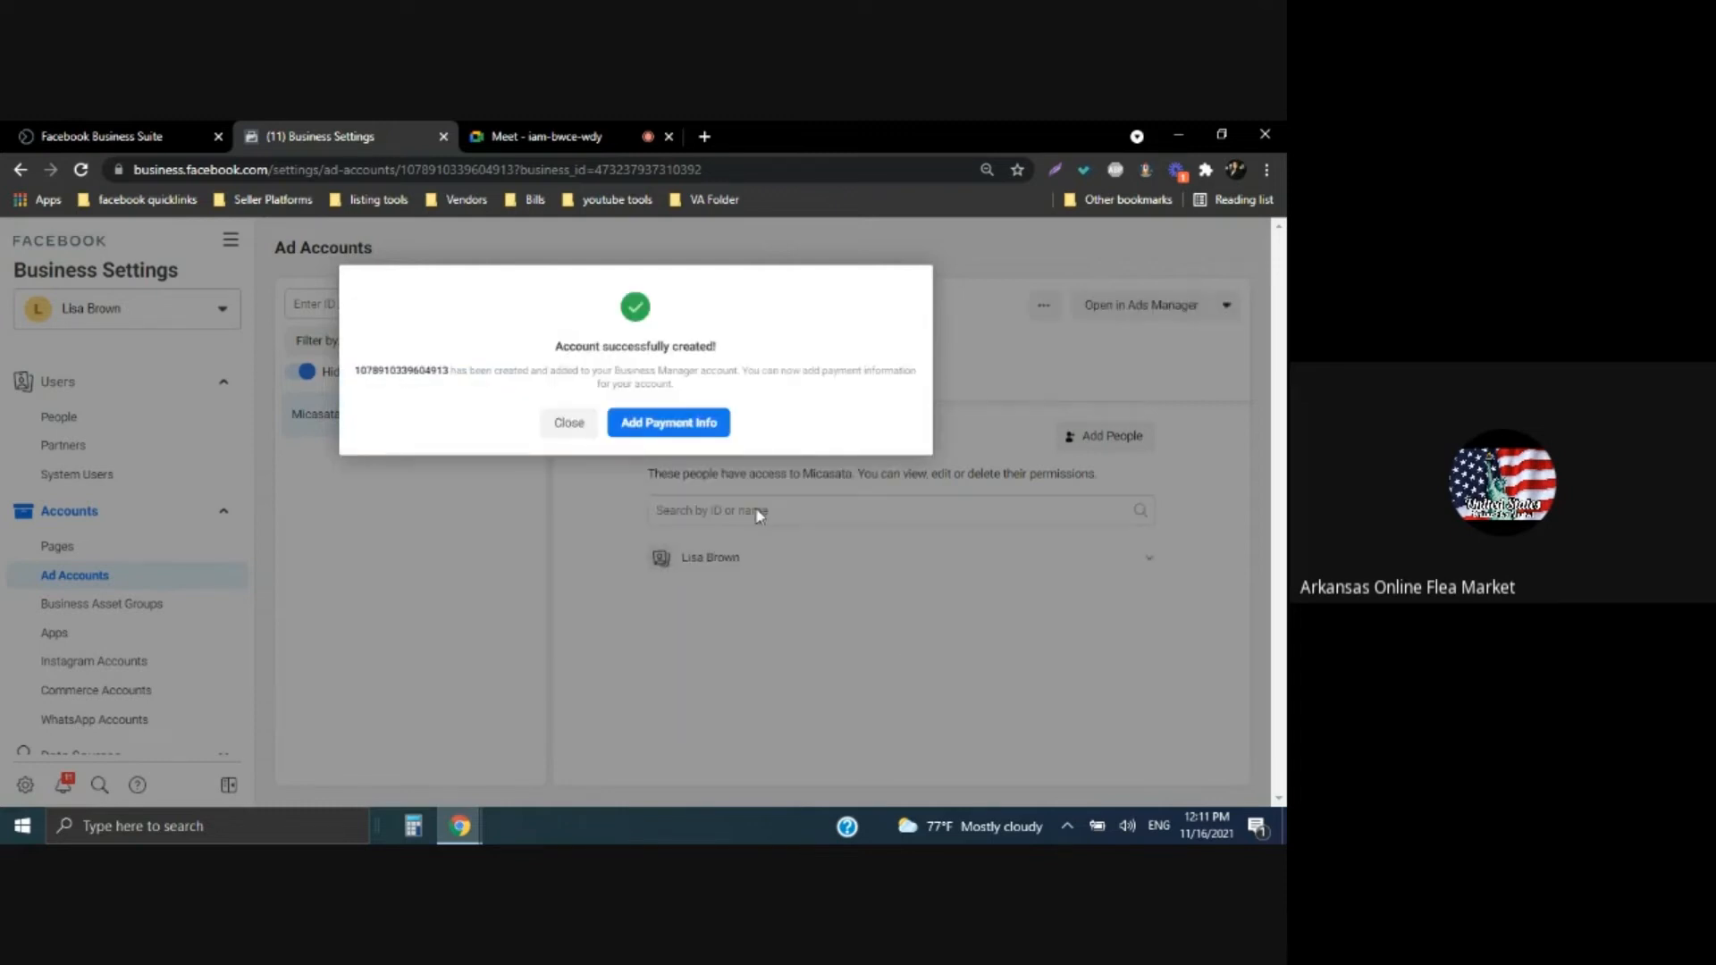
{"action": "left_click", "coordinate": [563, 425]}
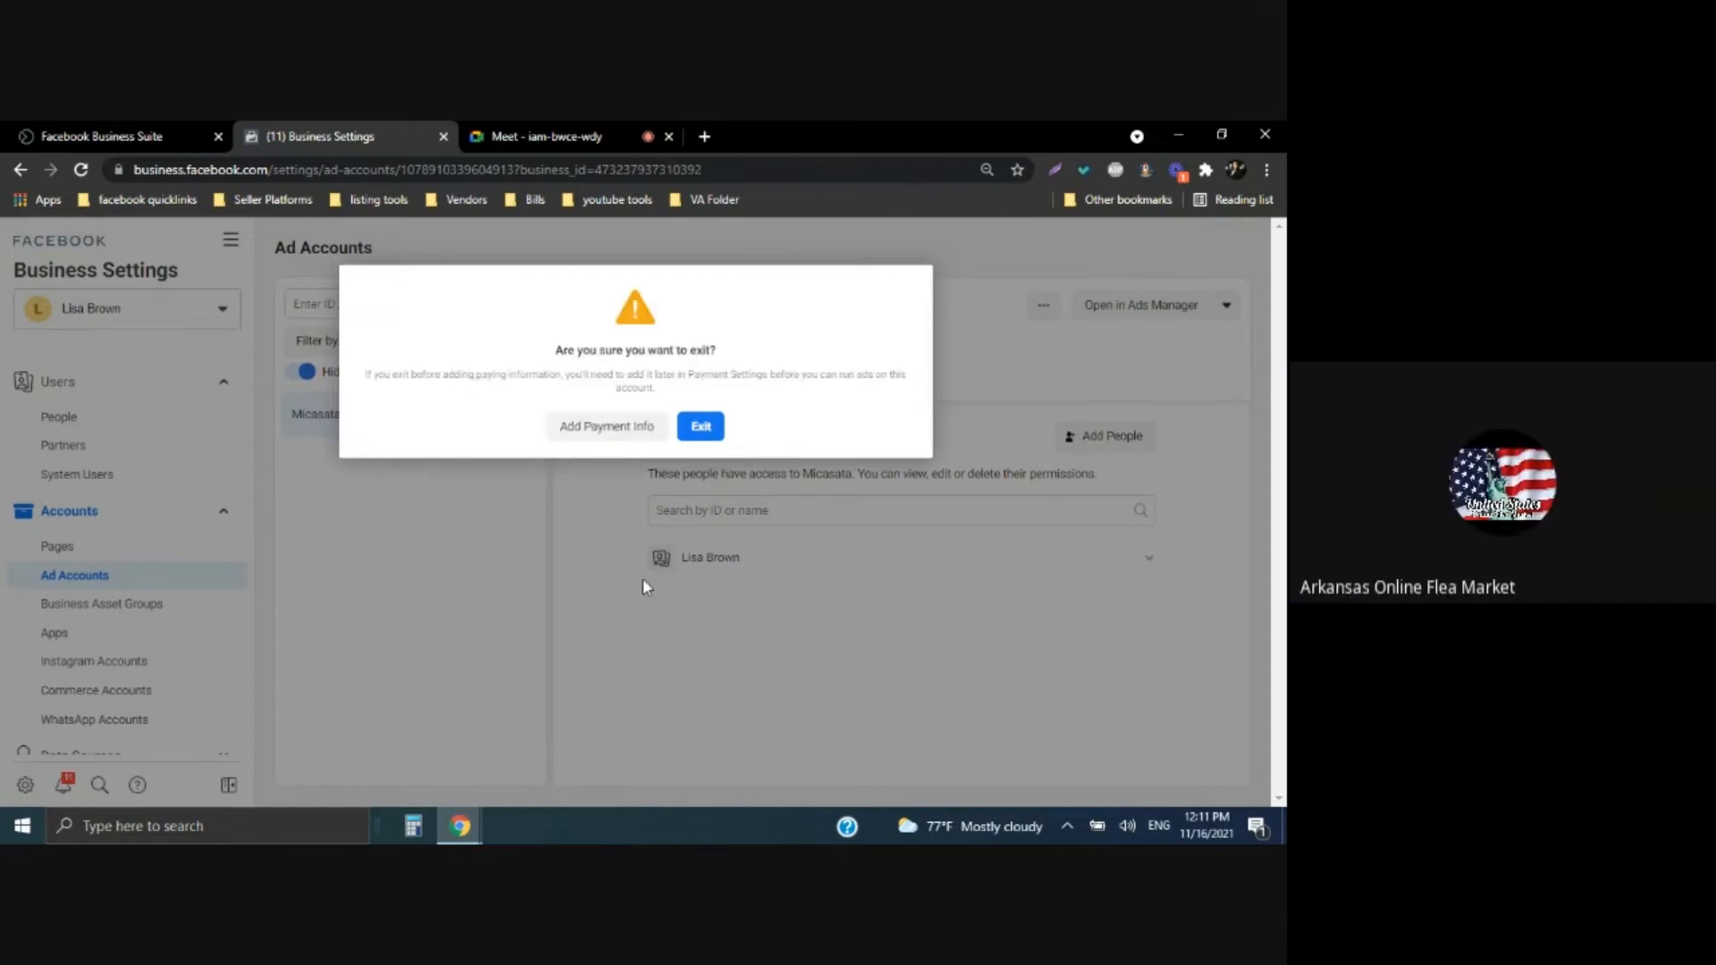
{"action": "left_click", "coordinate": [700, 426]}
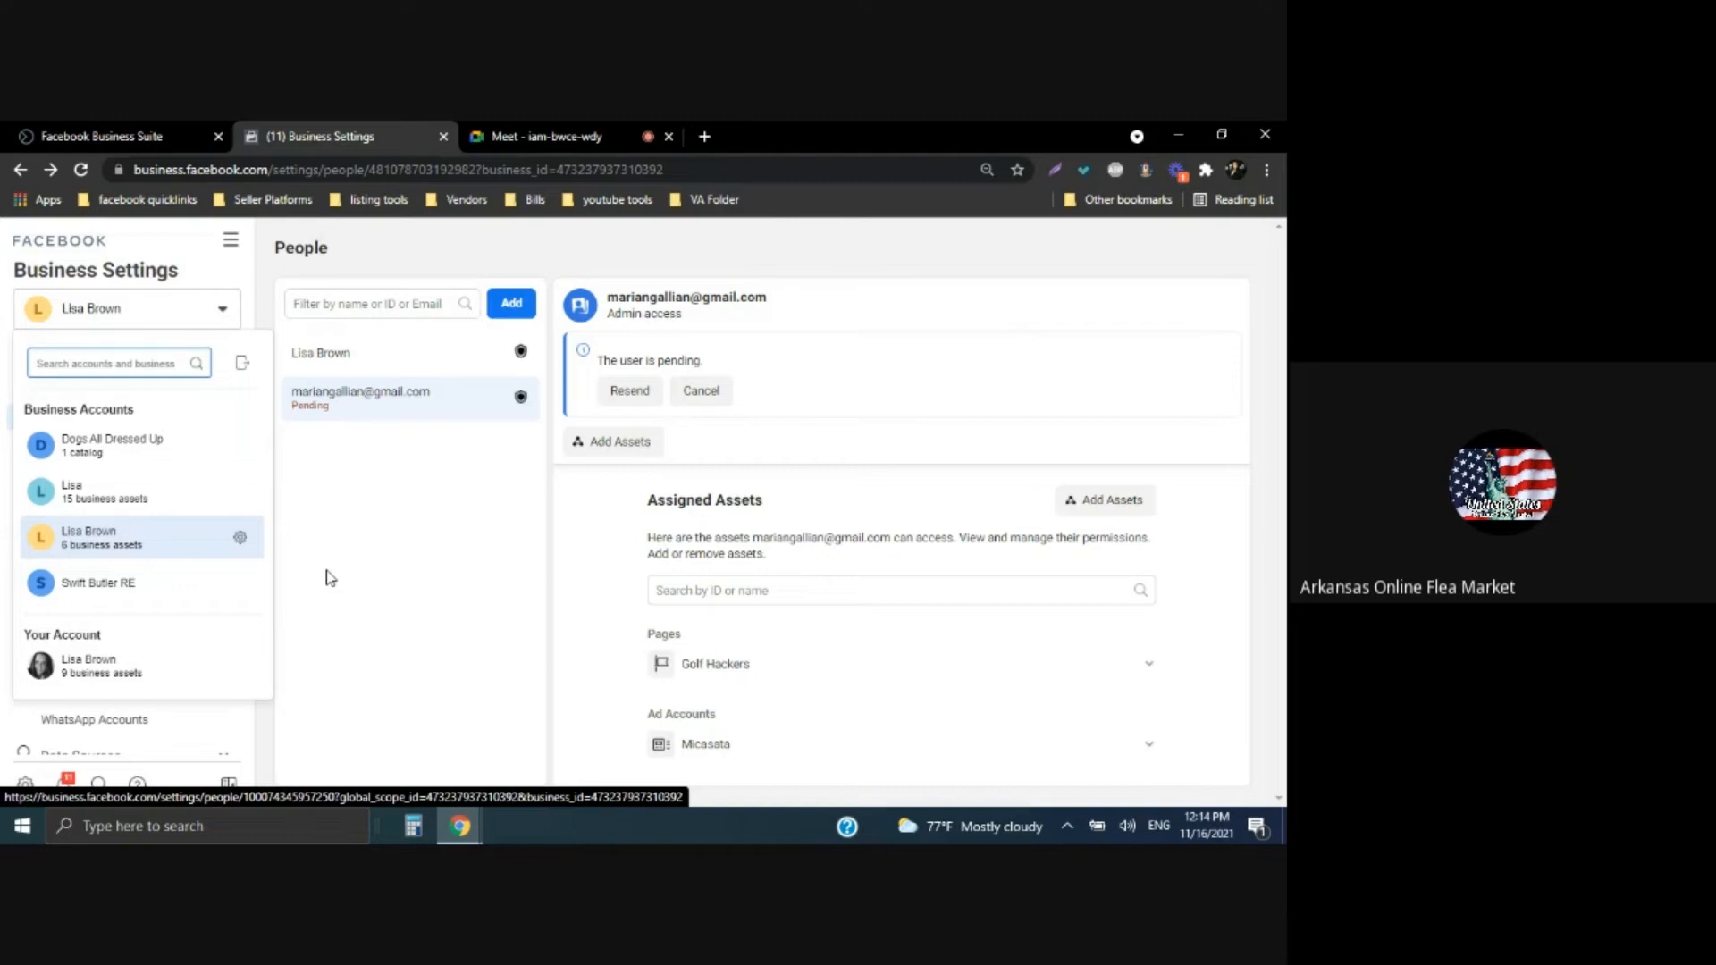
Open Facebook in a new browser tab and go to the Marketplace account page with your own listings
{"action": "left_click", "coordinate": [295, 169]}
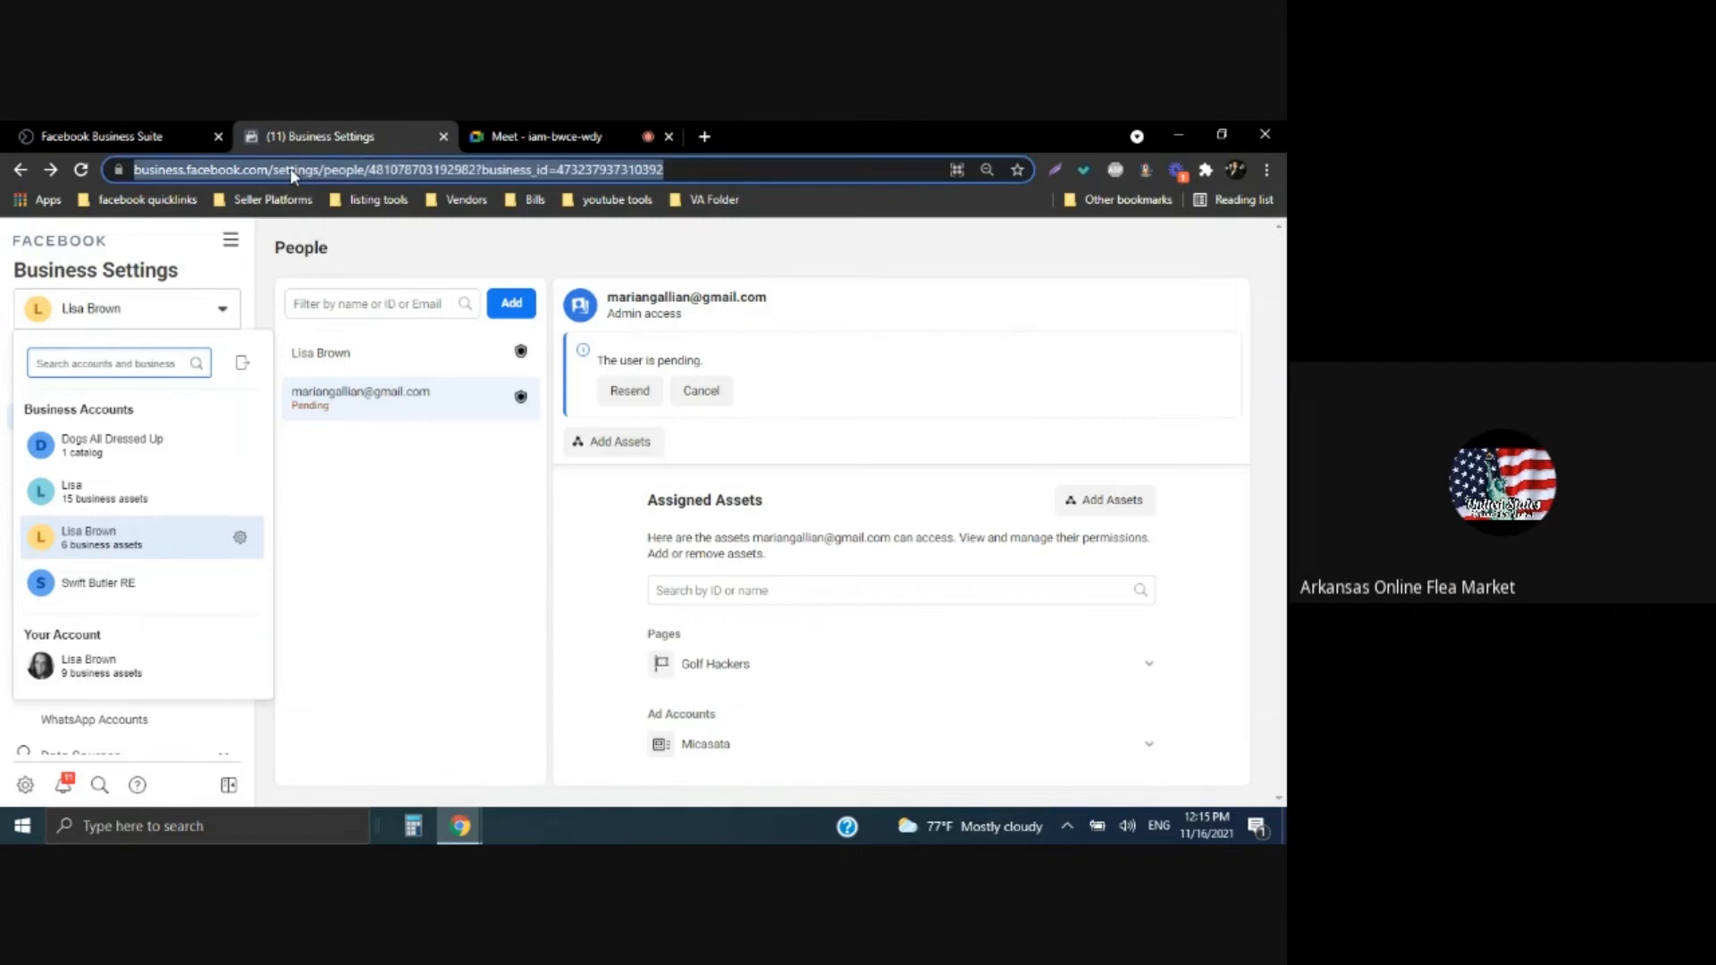
{"action": "left_click", "coordinate": [704, 136]}
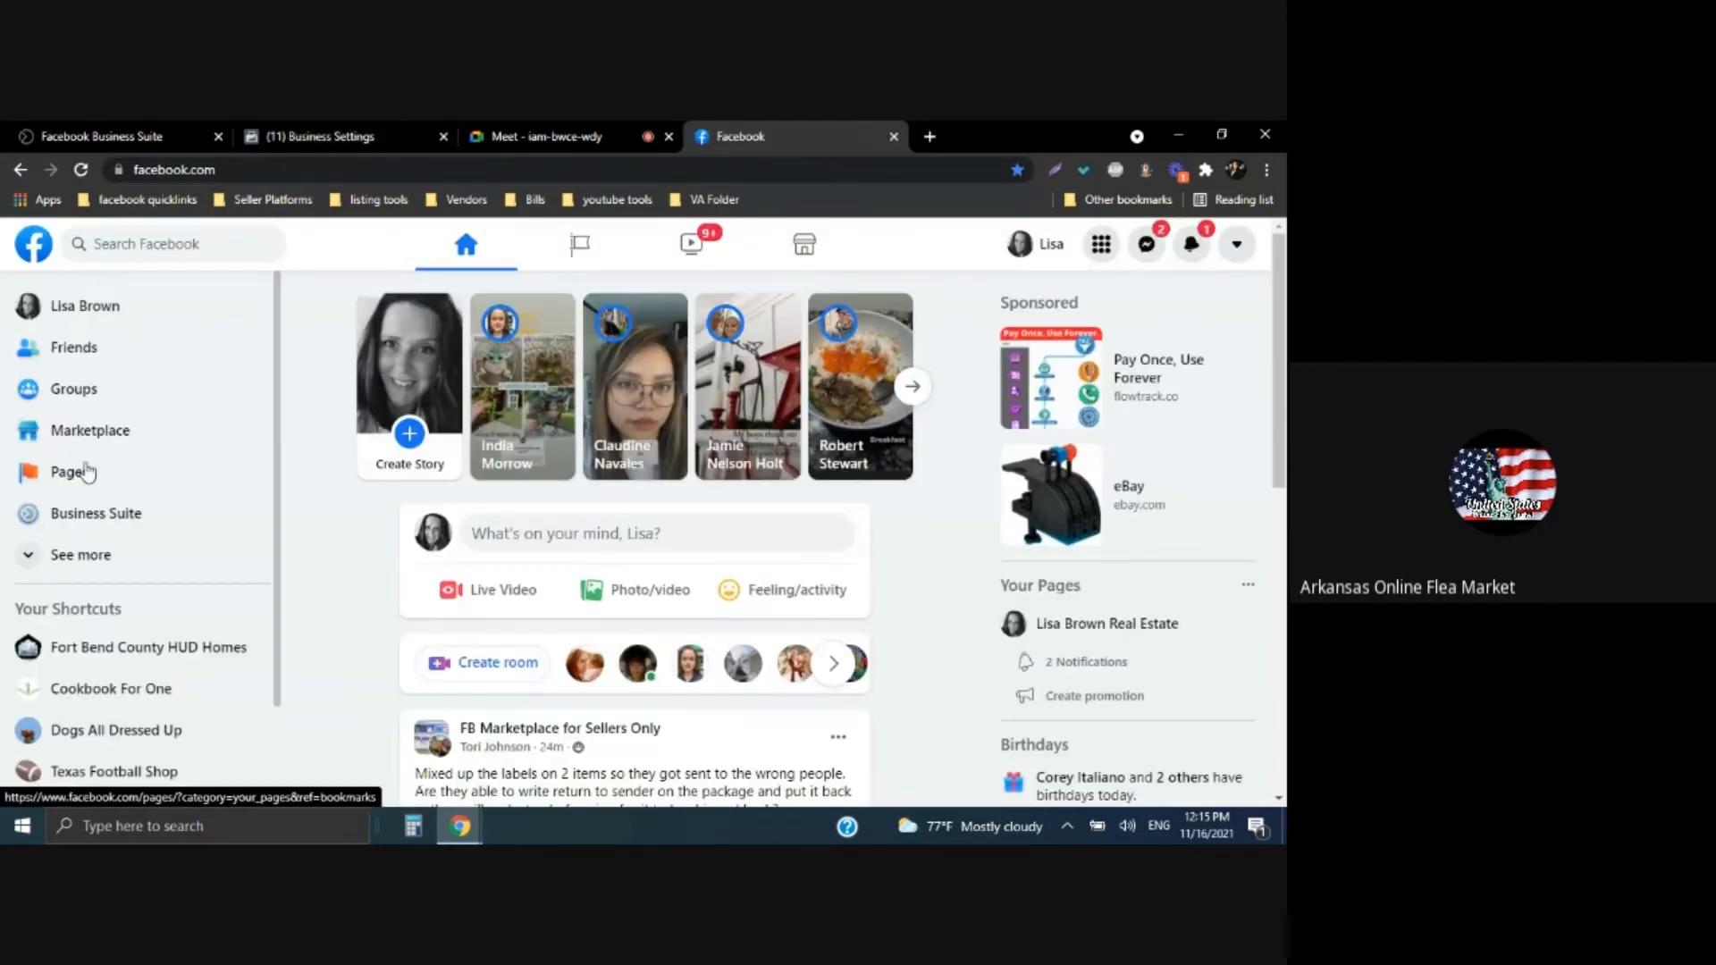
{"action": "left_click", "coordinate": [805, 247]}
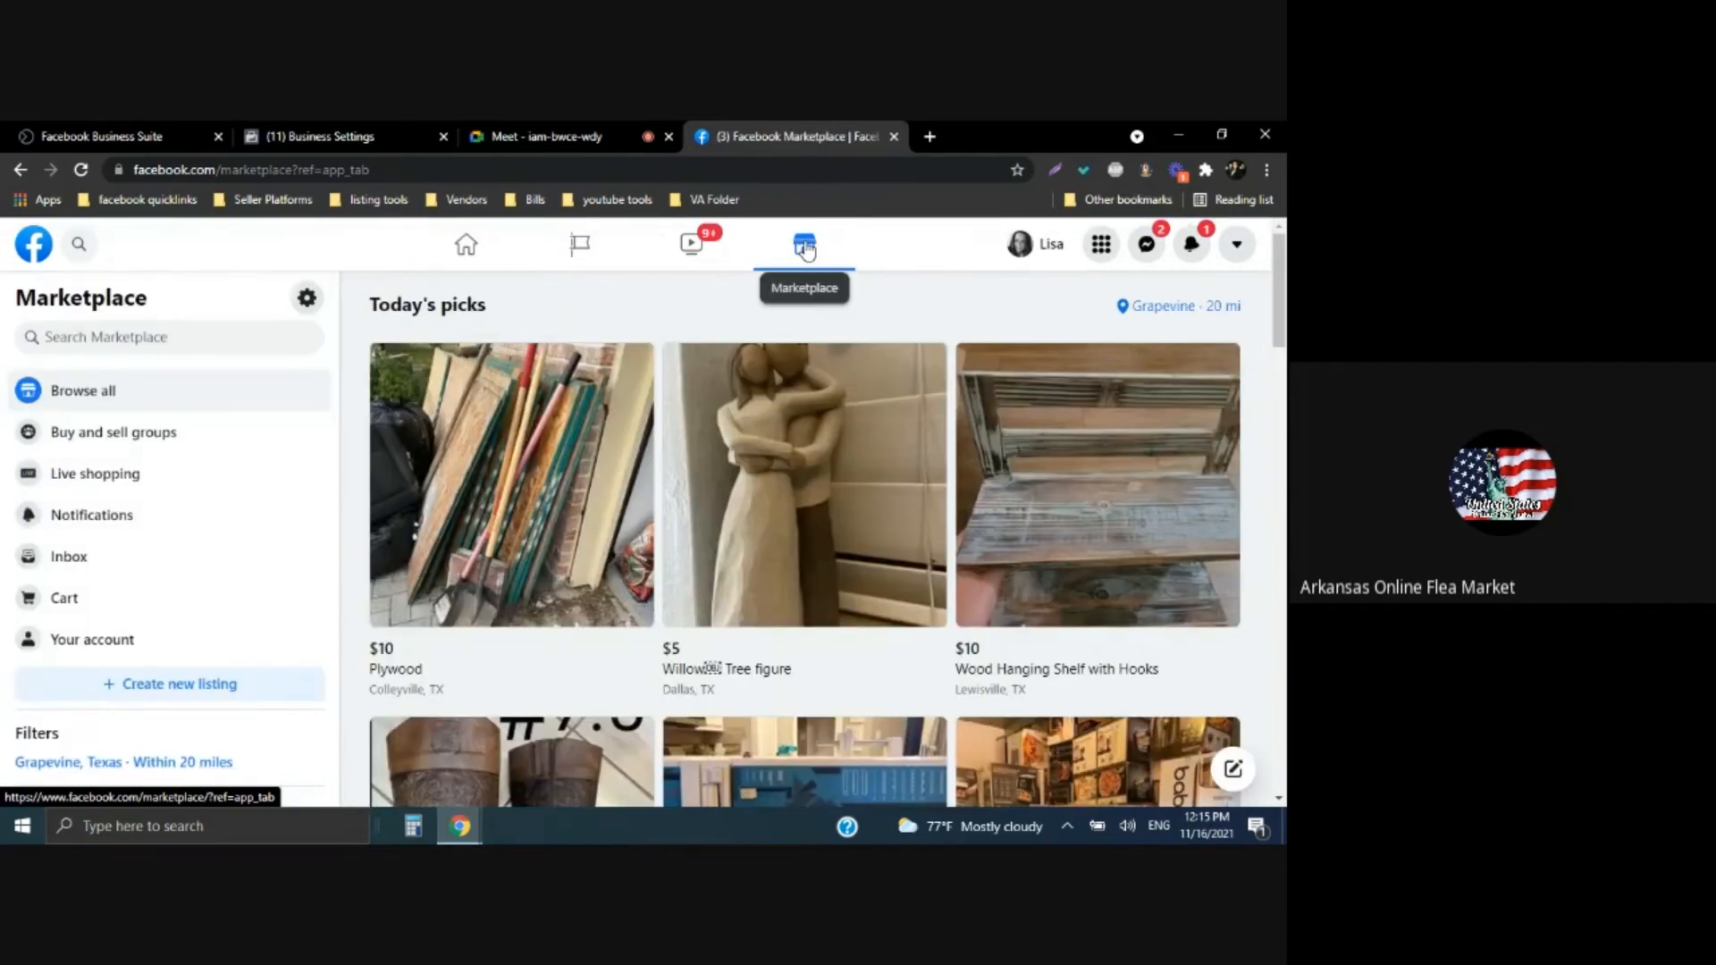
{"action": "left_click", "coordinate": [75, 645]}
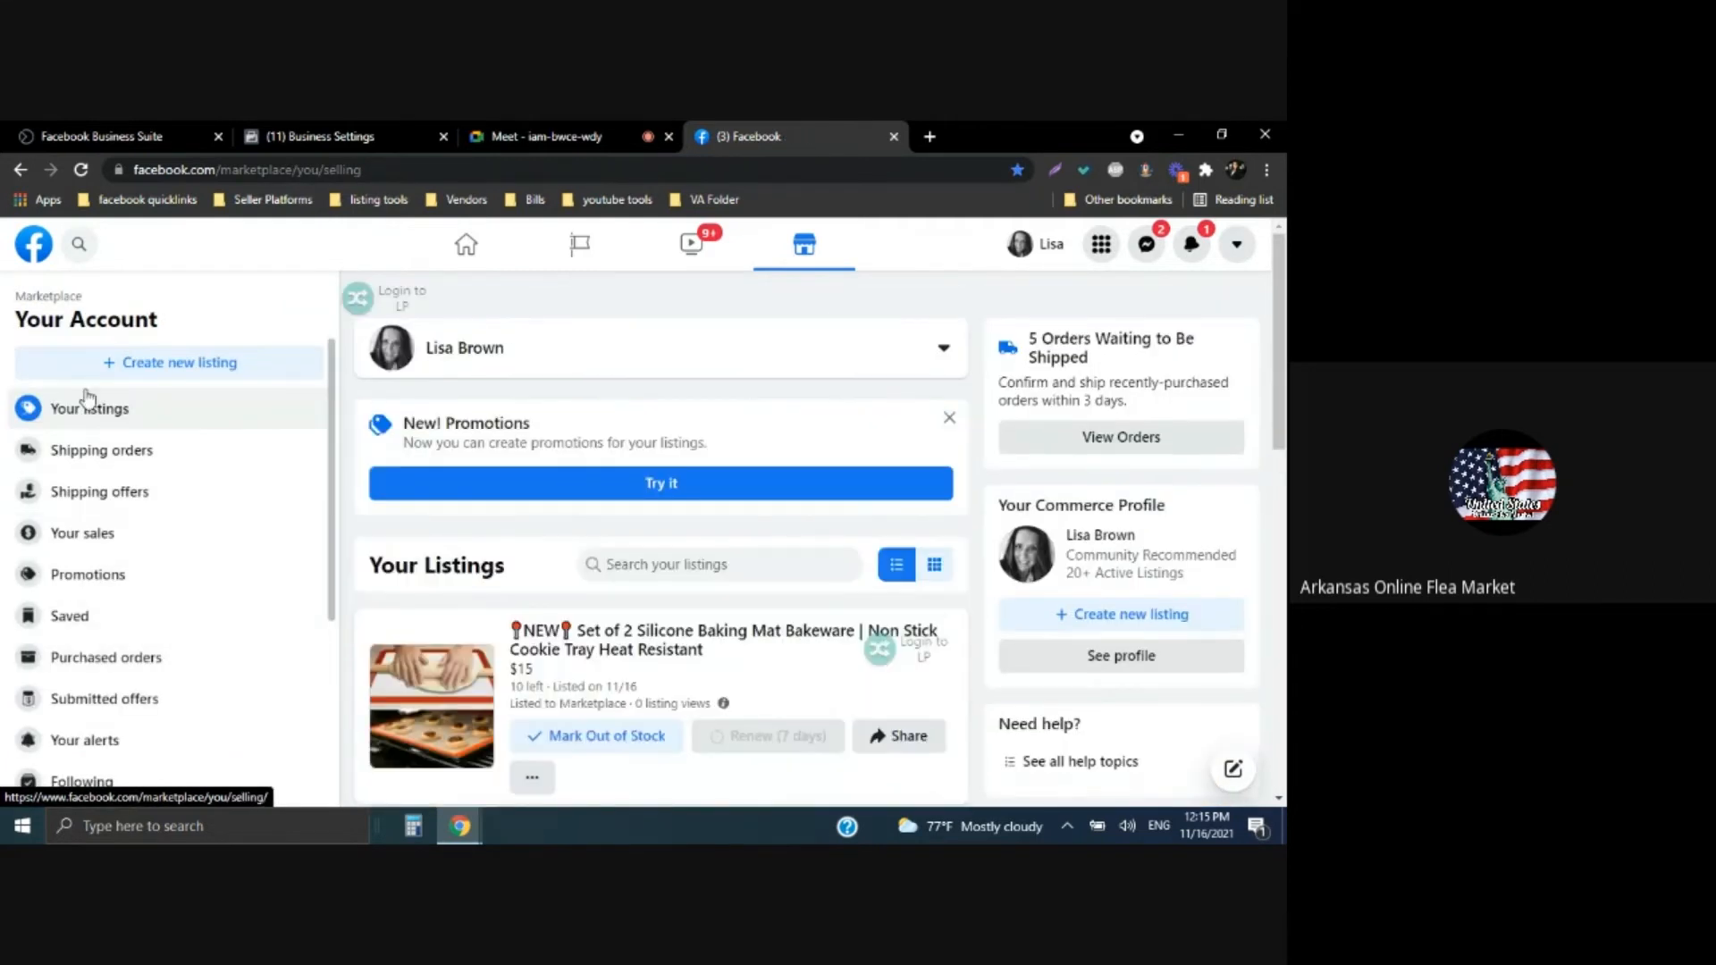
Sort the Marketplace listings by Date listed: oldest first and look through the oldest items
{"action": "scroll", "coordinate": [122, 778], "scroll_direction": "down", "scroll_amount": 3}
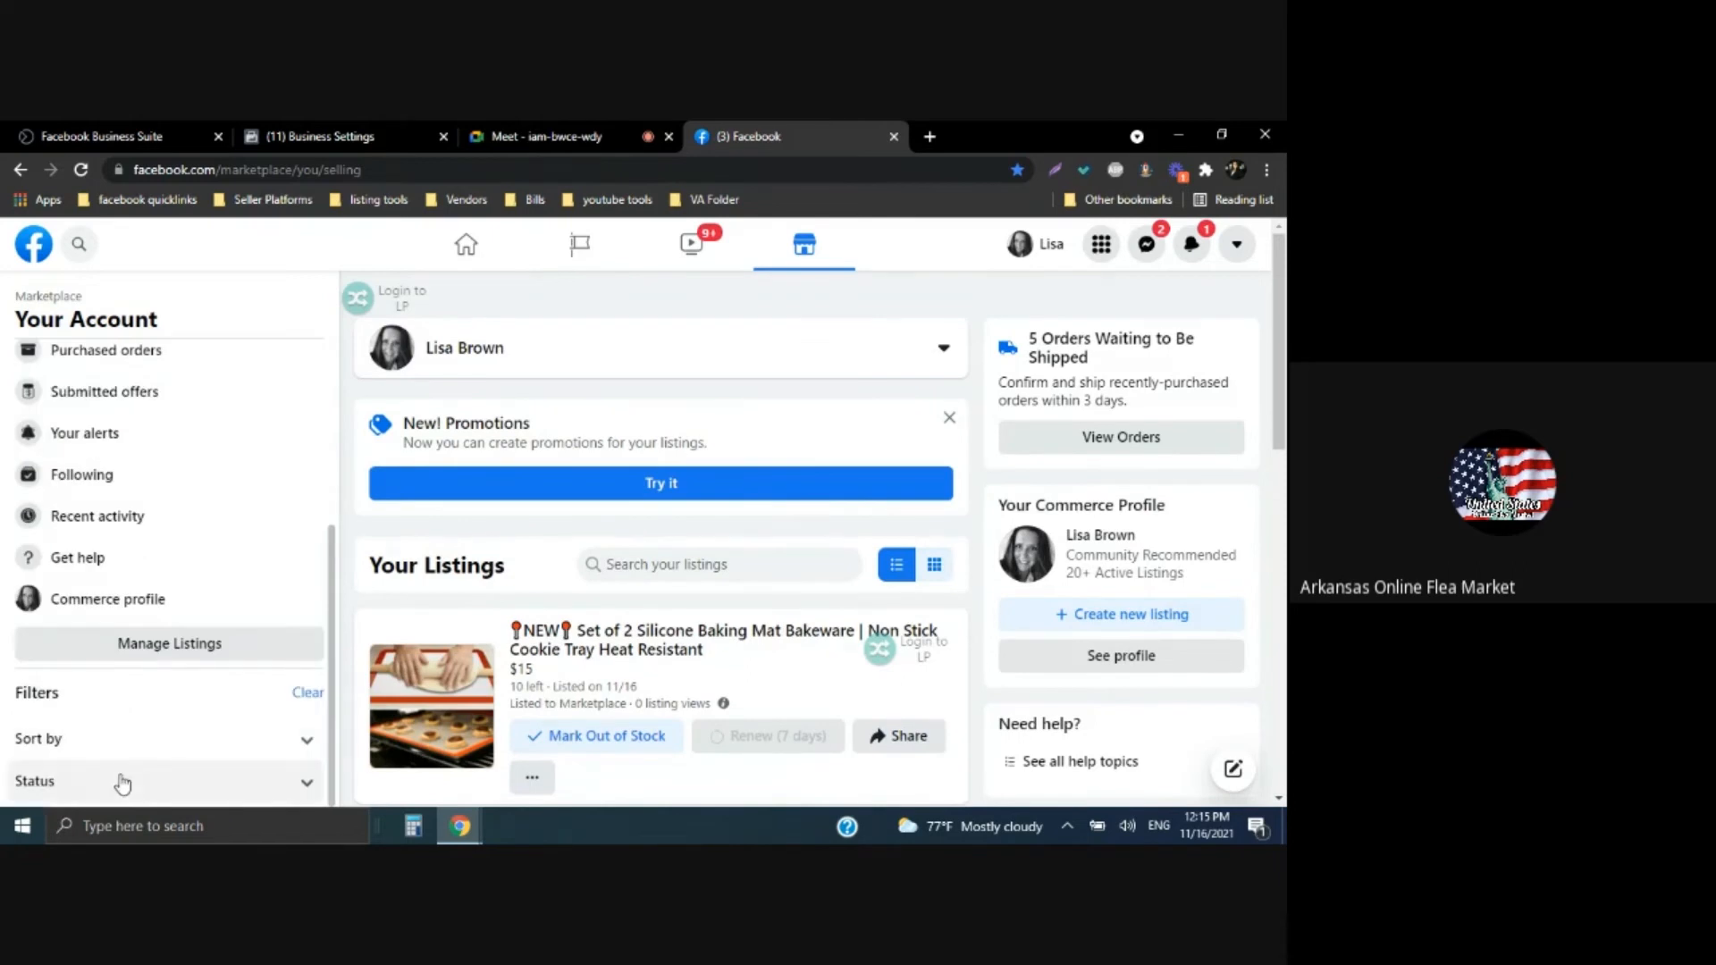
{"action": "left_click", "coordinate": [123, 782]}
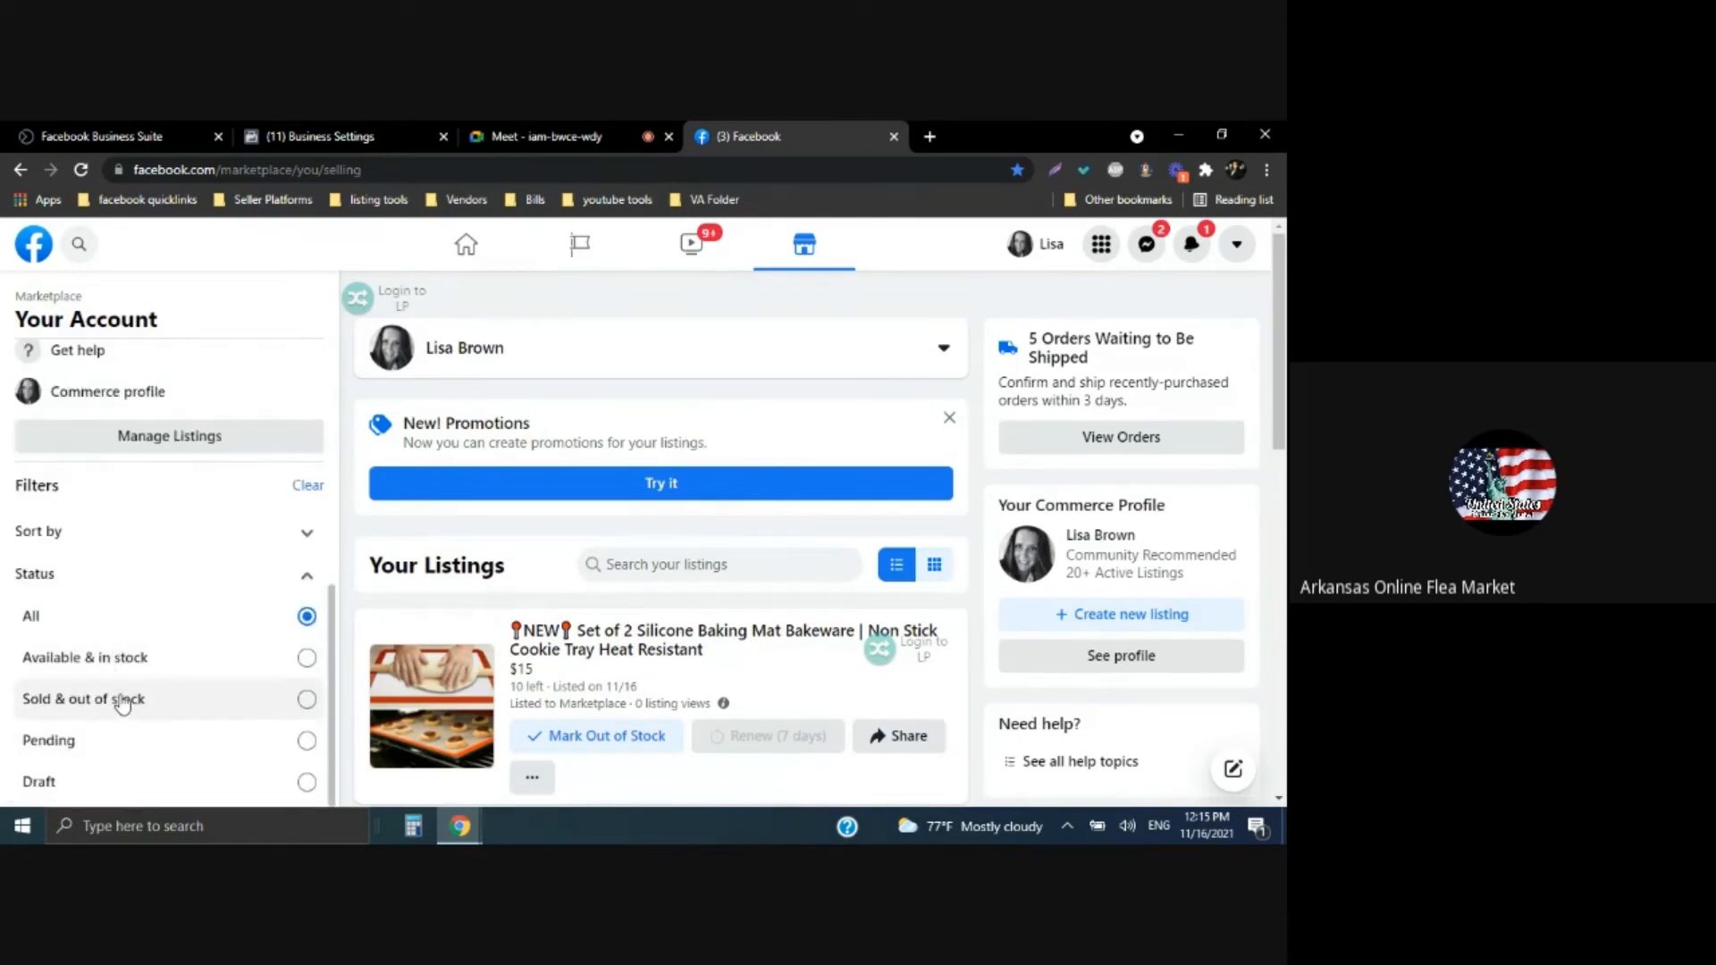
{"action": "left_click", "coordinate": [115, 536]}
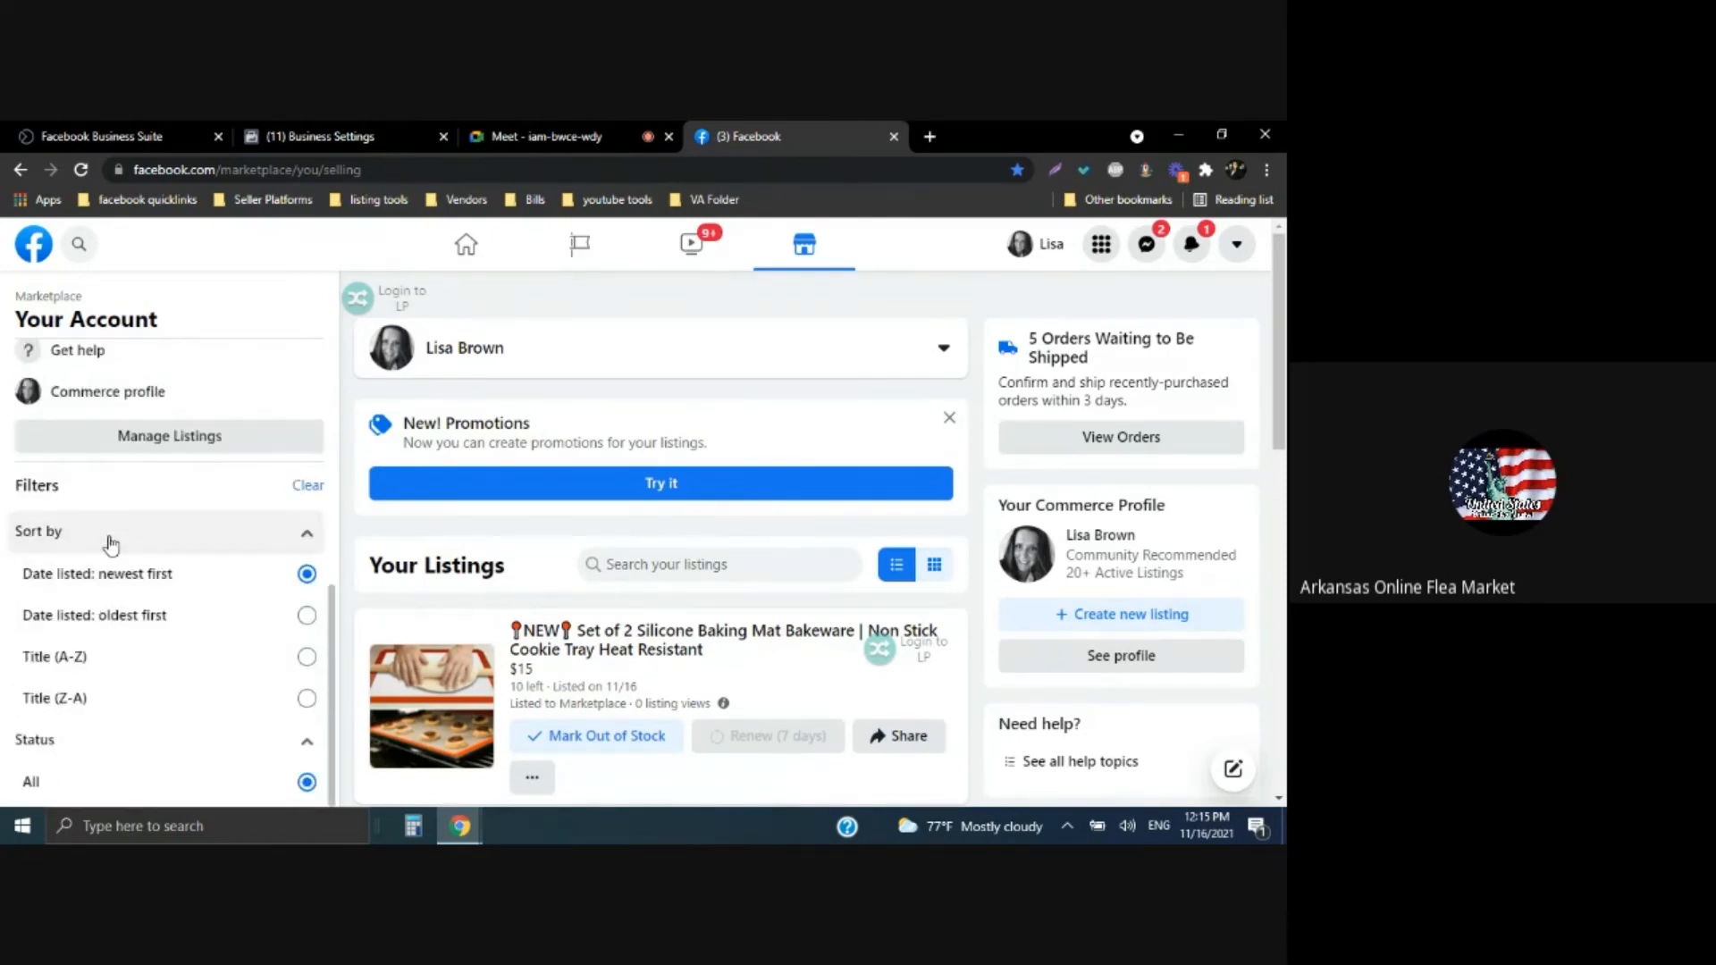
{"action": "left_click", "coordinate": [123, 617]}
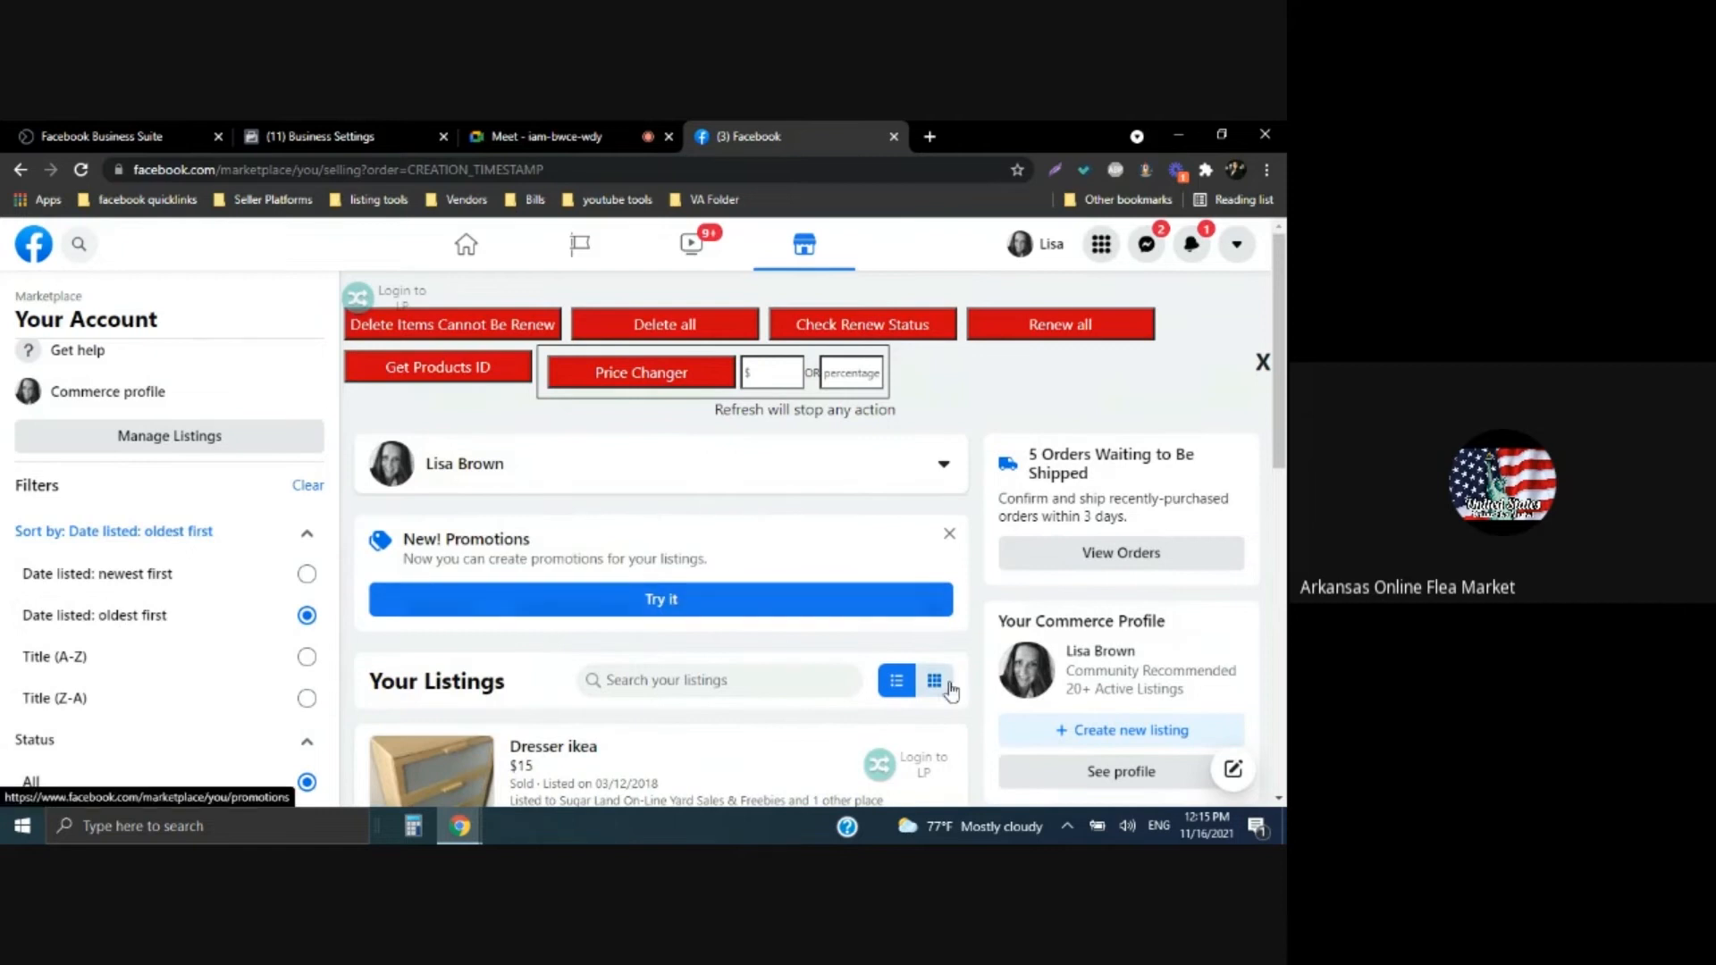
{"action": "scroll", "coordinate": [940, 704], "scroll_direction": "down", "scroll_amount": 5}
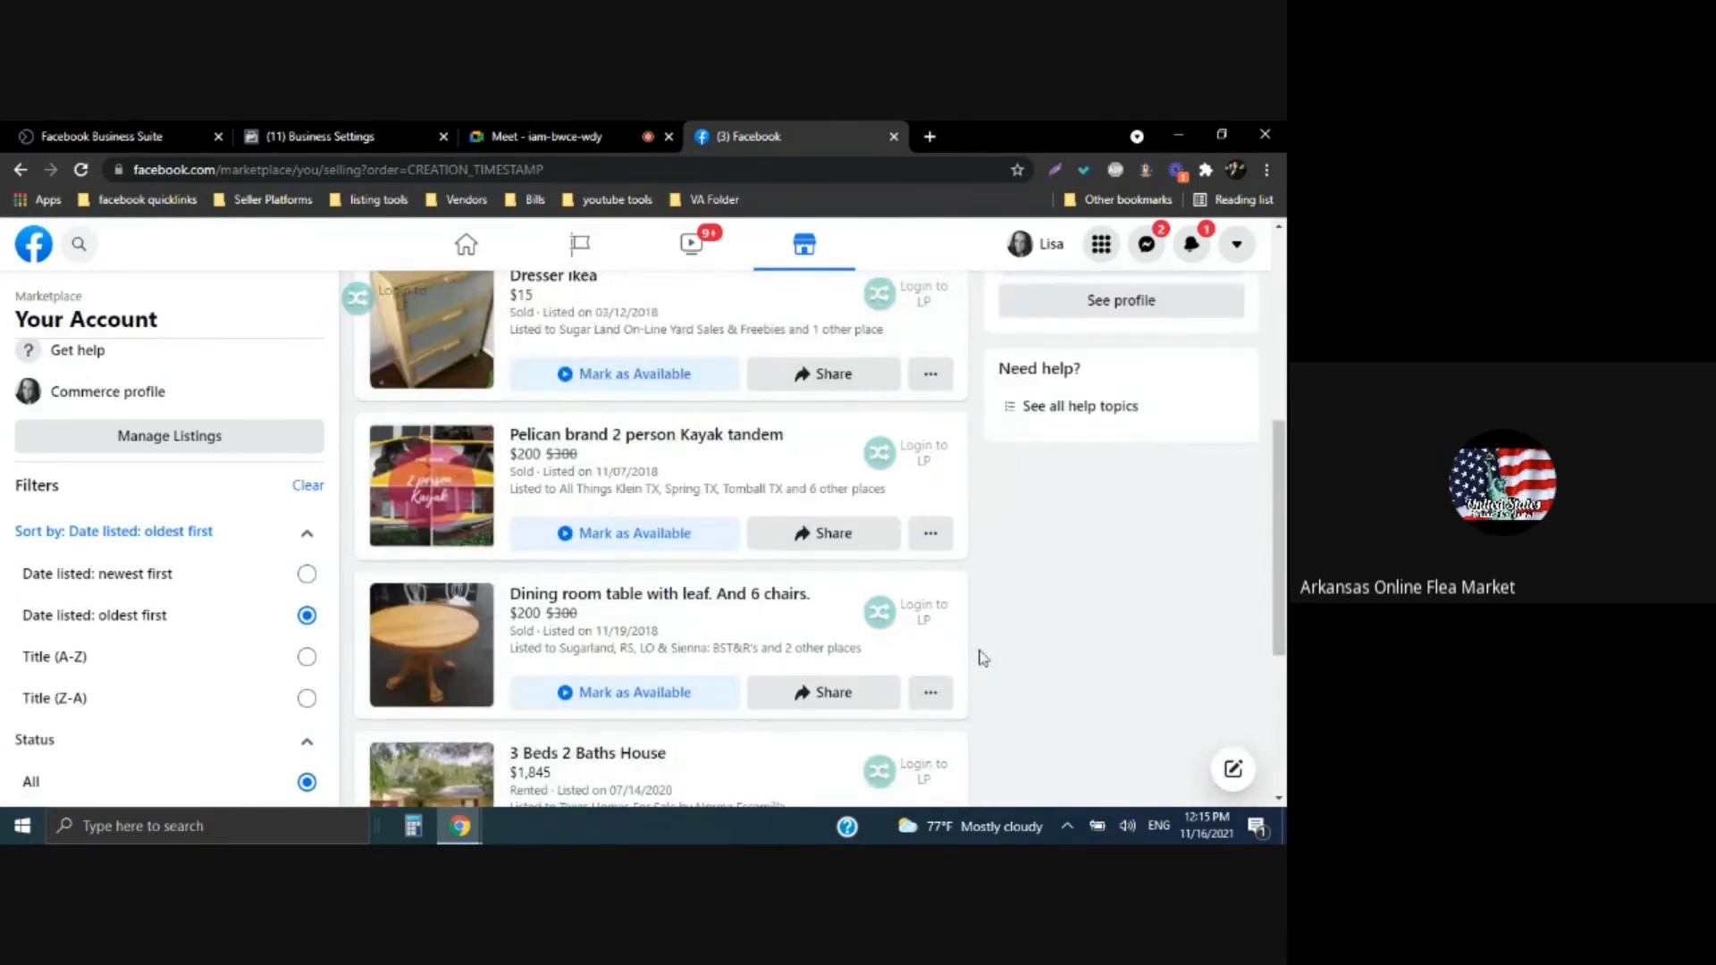
{"action": "scroll", "coordinate": [983, 657], "scroll_direction": "up", "scroll_amount": 2}
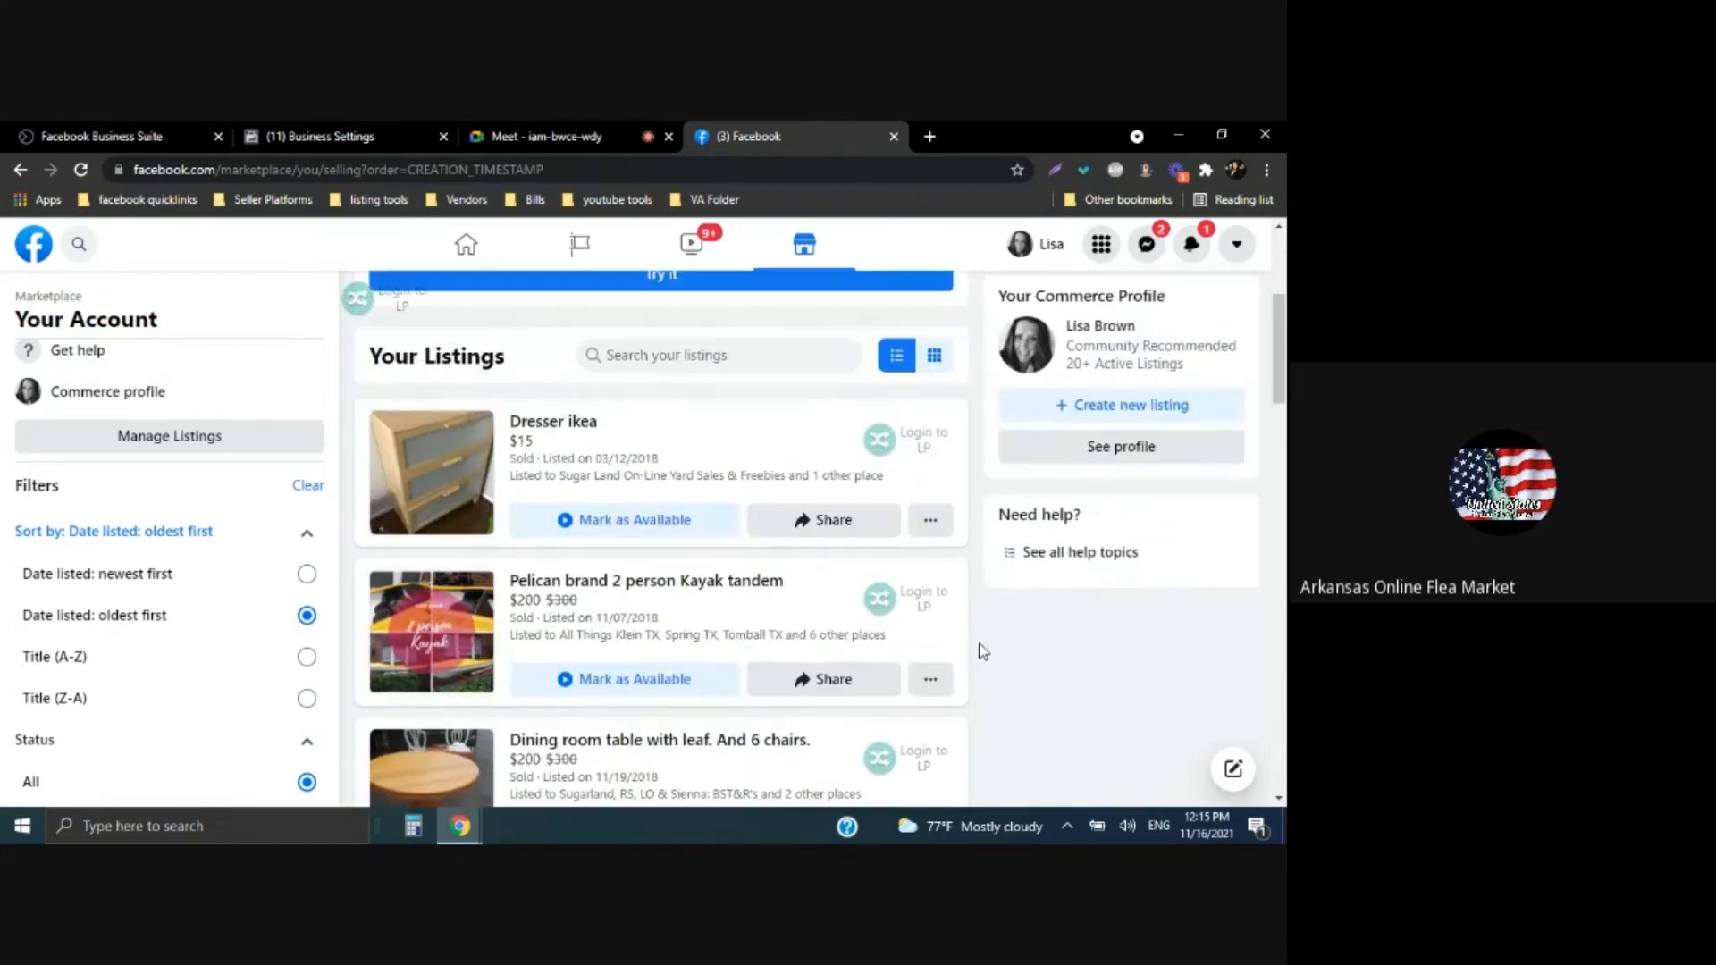
{"action": "scroll", "coordinate": [983, 652], "scroll_direction": "up", "scroll_amount": 1}
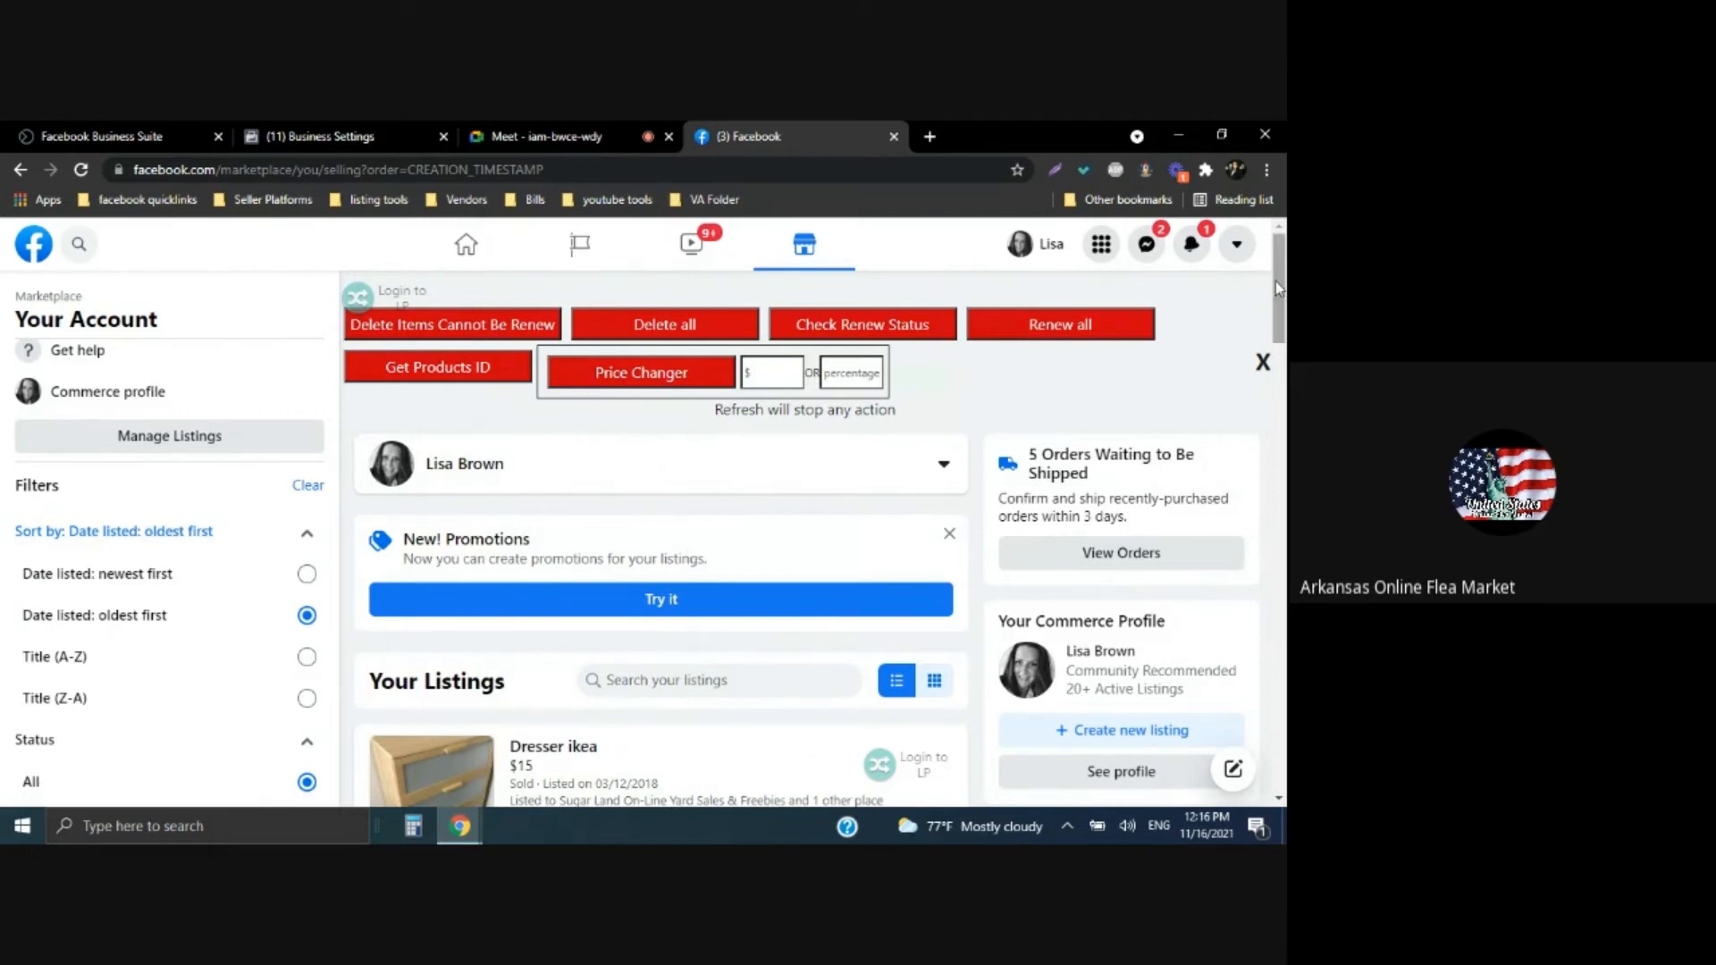
Open the Facebook account's Activity Log and look through the entries under Logged Actions and Other Activity
{"action": "left_click", "coordinate": [1248, 246]}
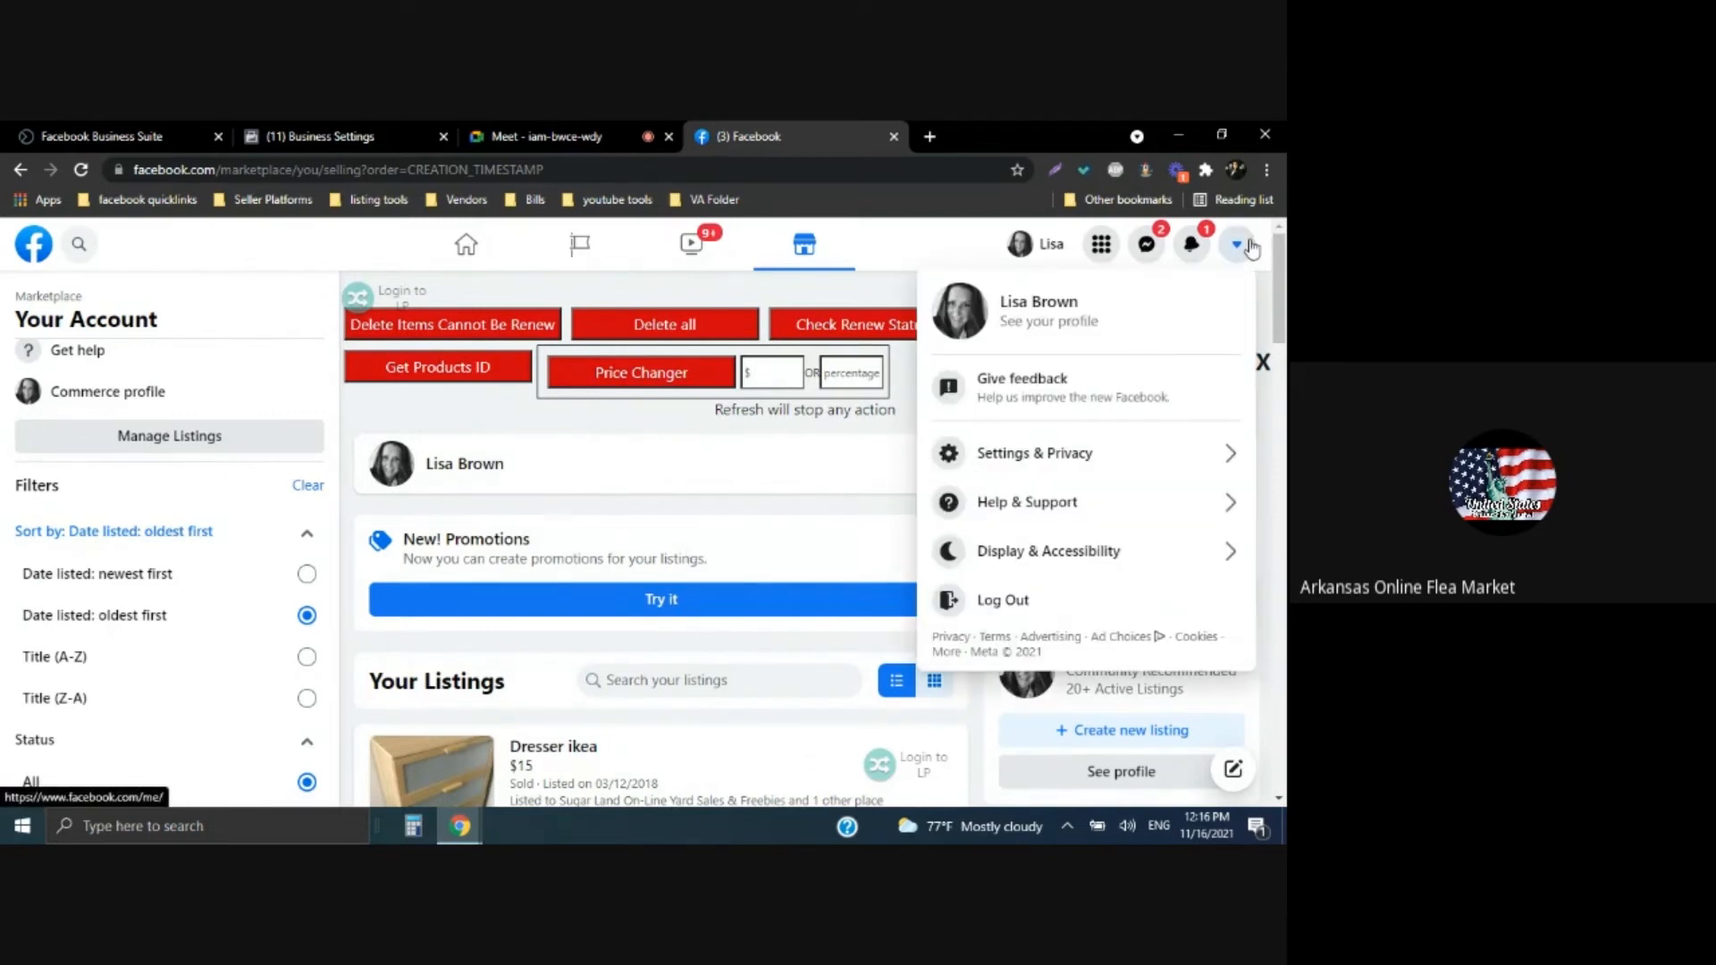
{"action": "left_click", "coordinate": [1087, 463]}
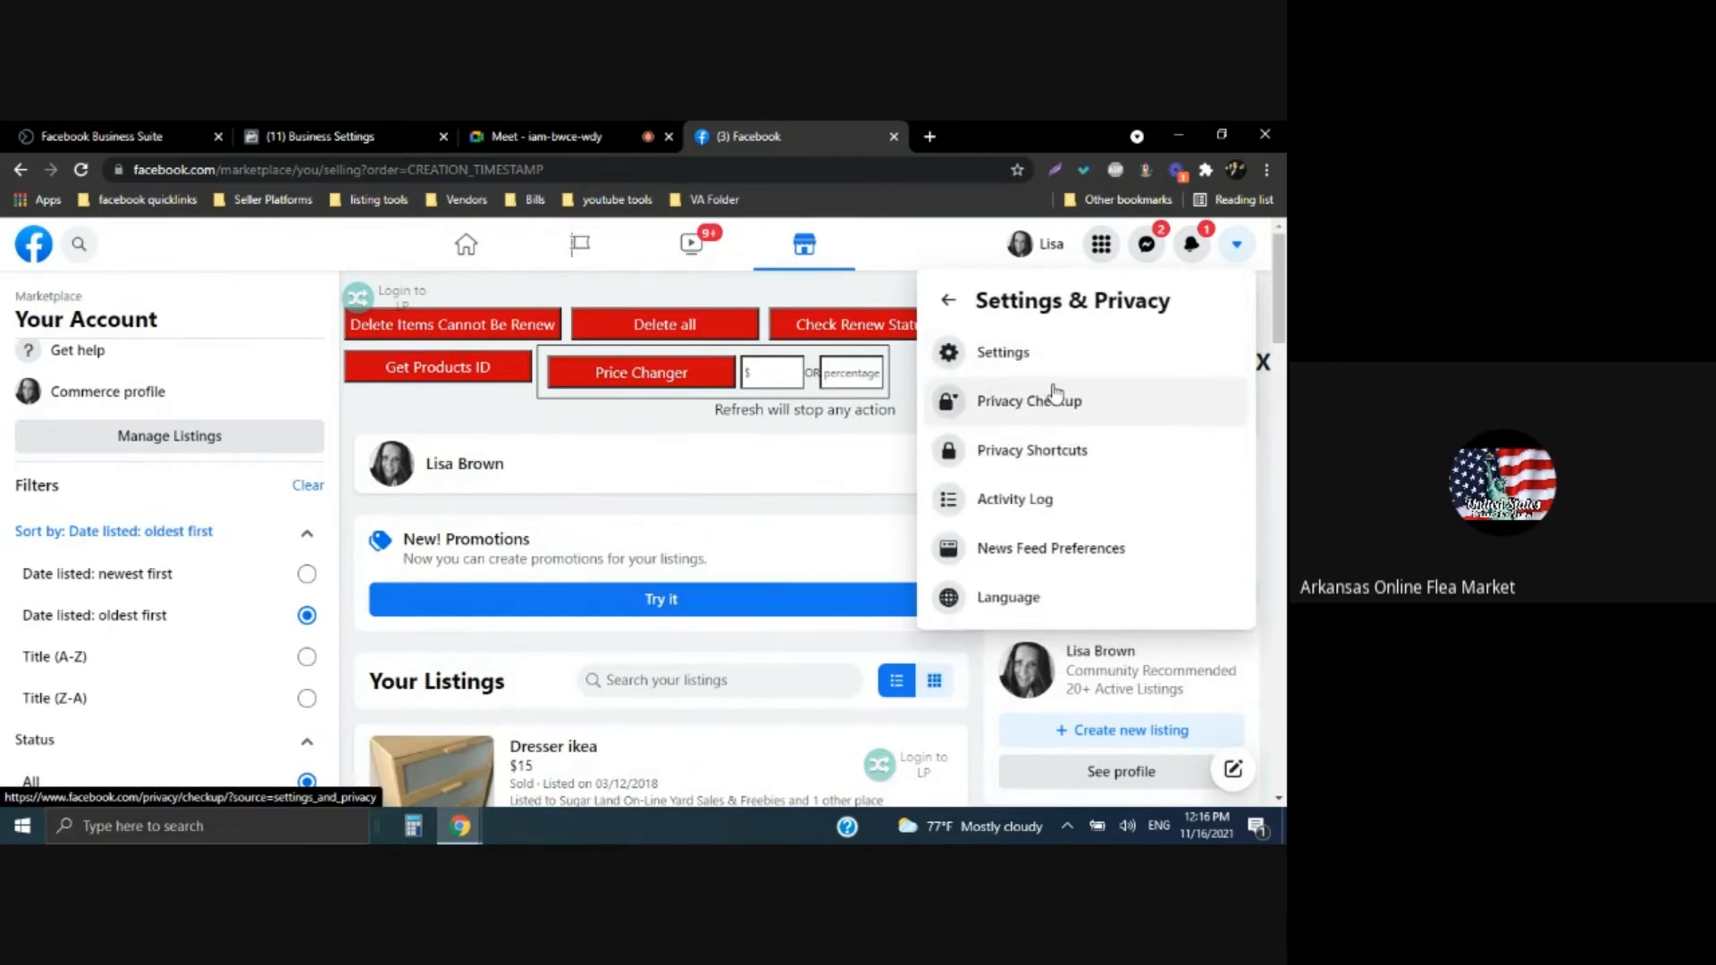
{"action": "left_click", "coordinate": [1235, 244]}
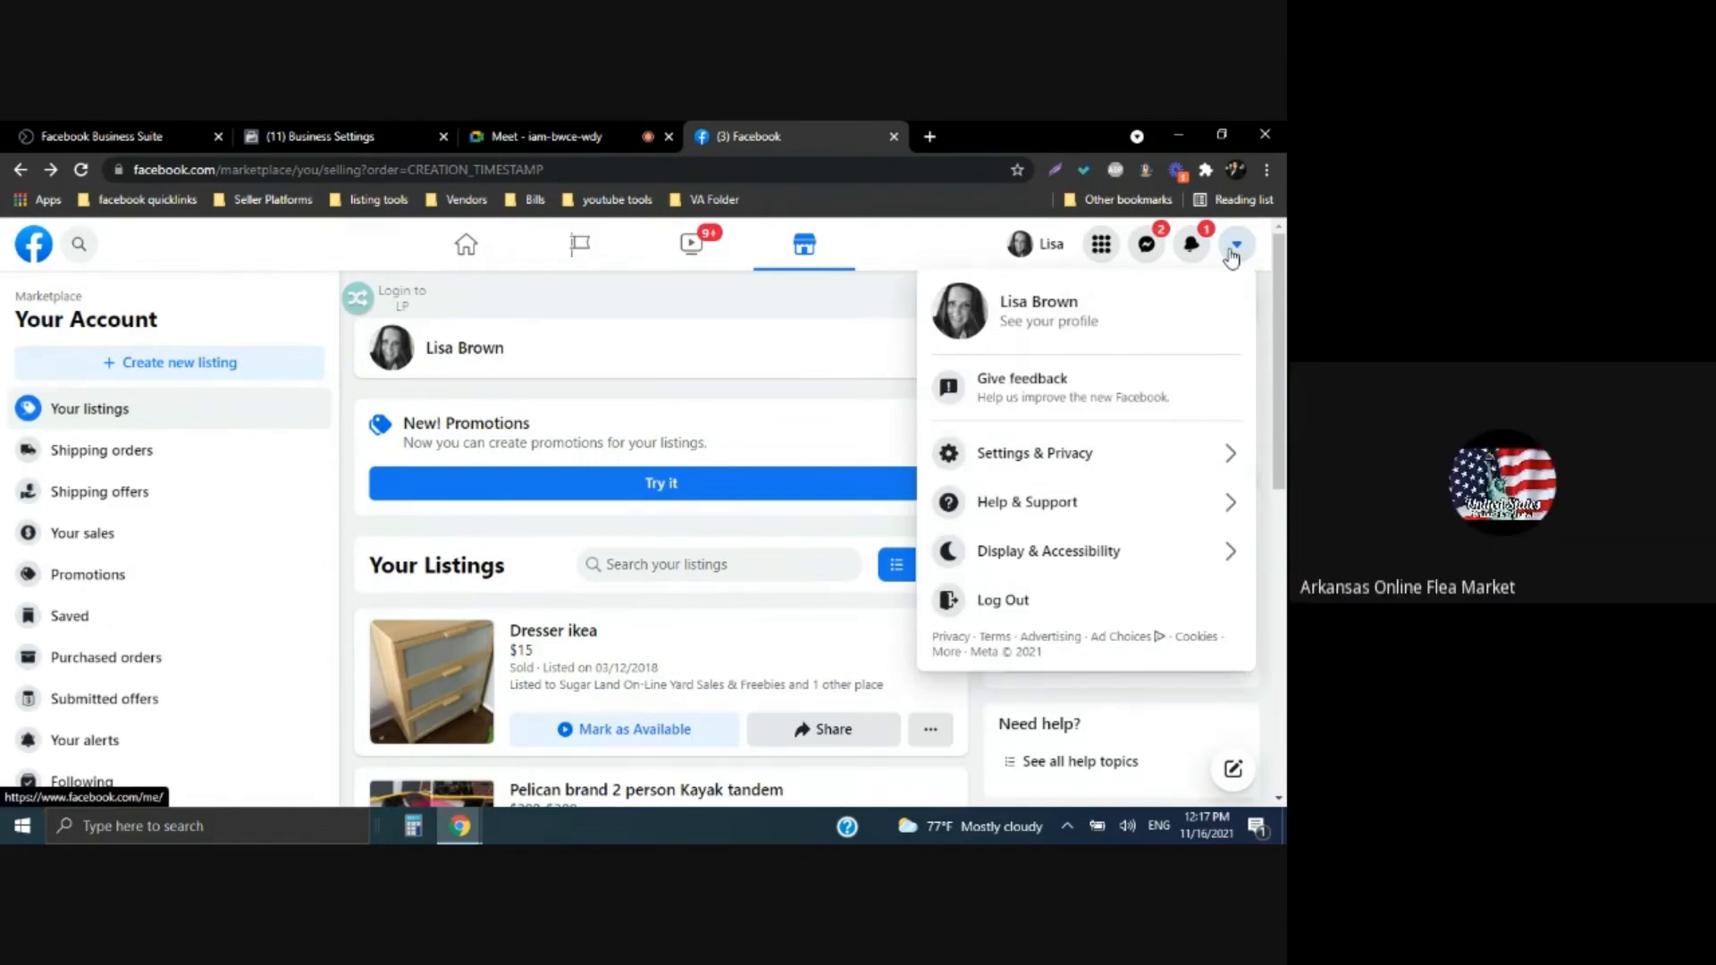
{"action": "left_click", "coordinate": [1113, 453]}
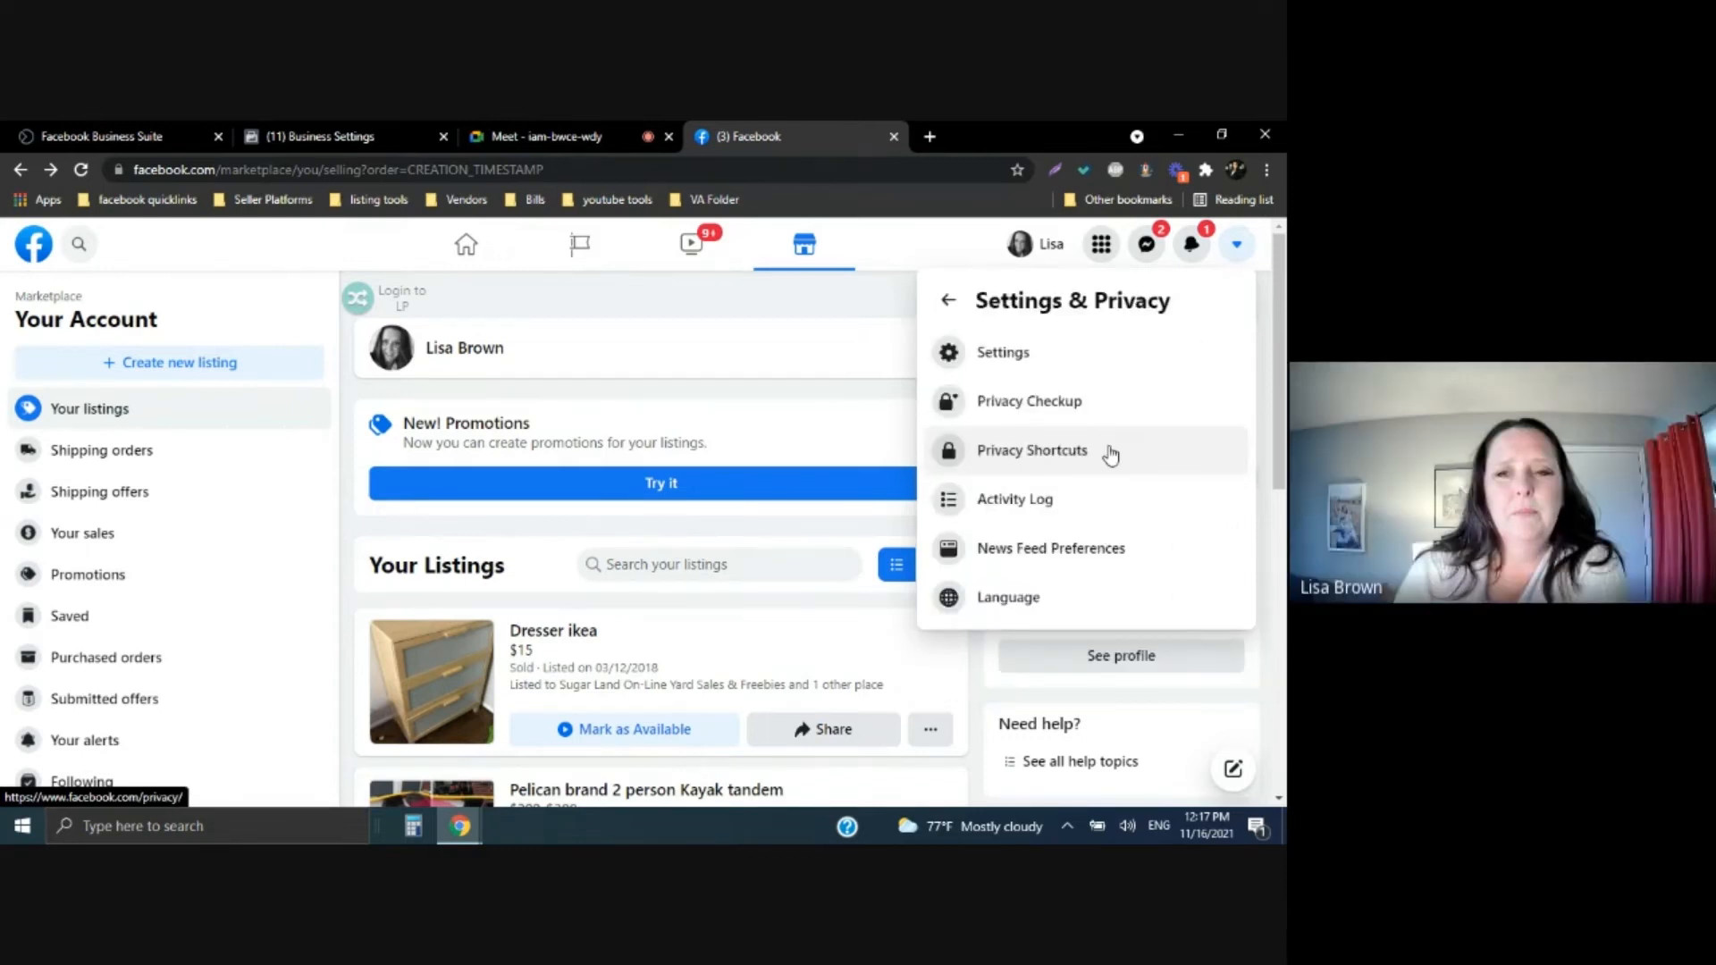
{"action": "left_click", "coordinate": [1075, 499]}
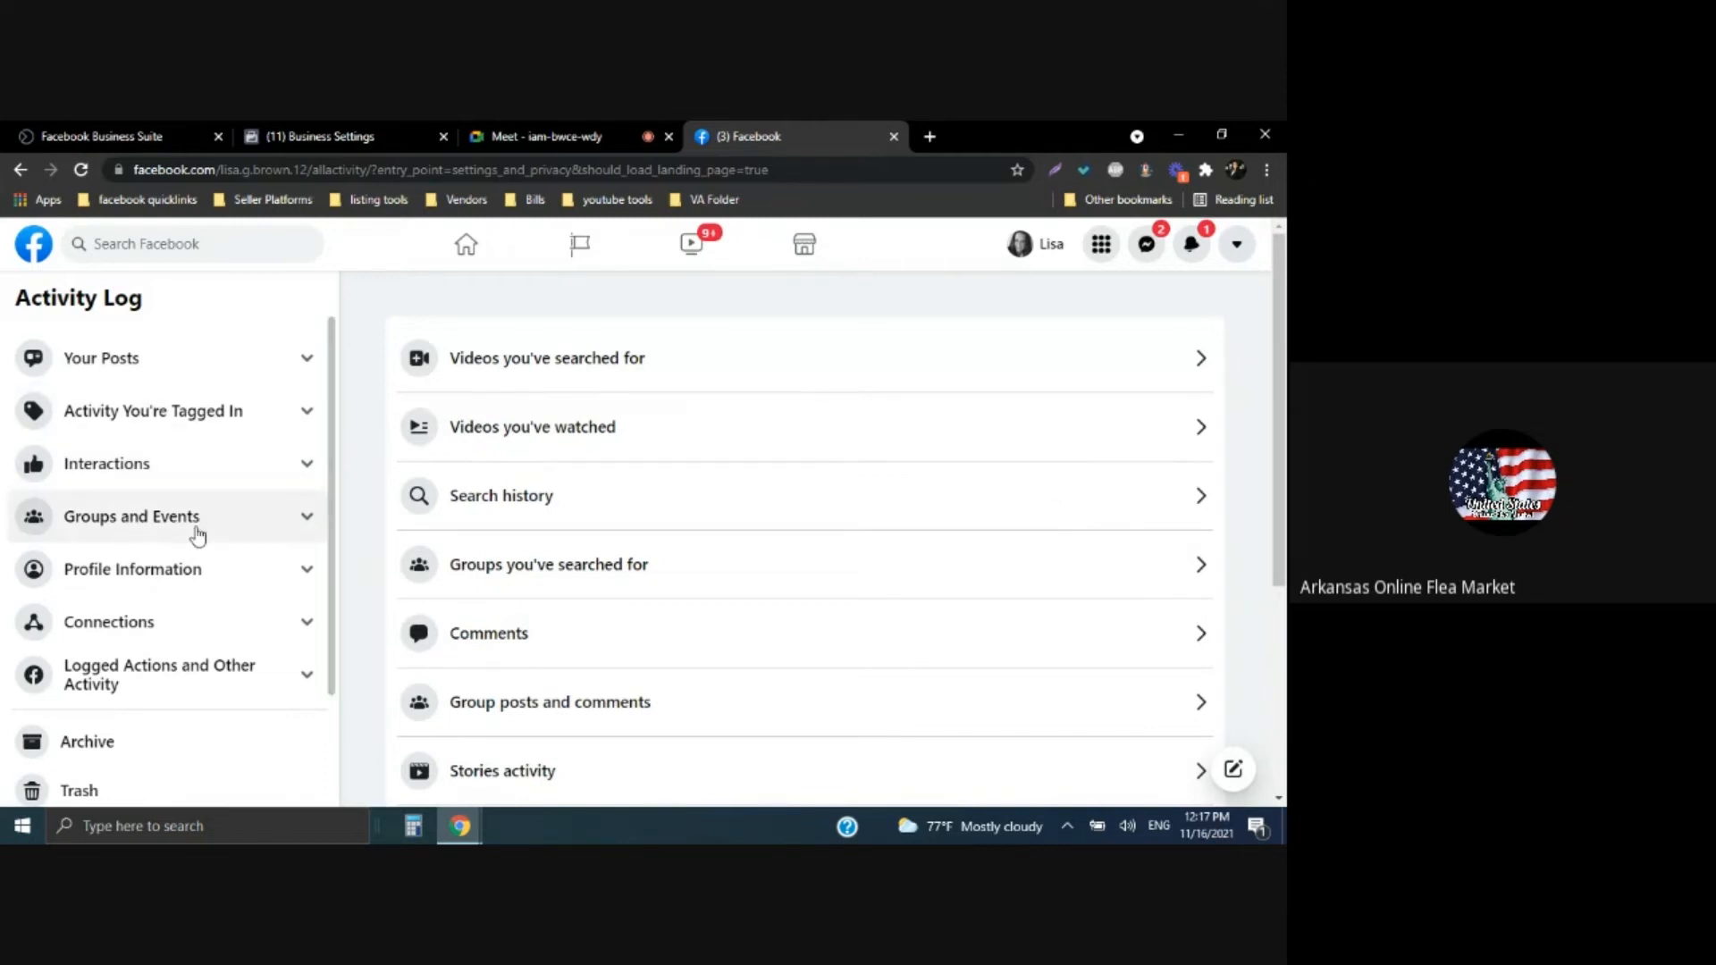
{"action": "left_click", "coordinate": [162, 684]}
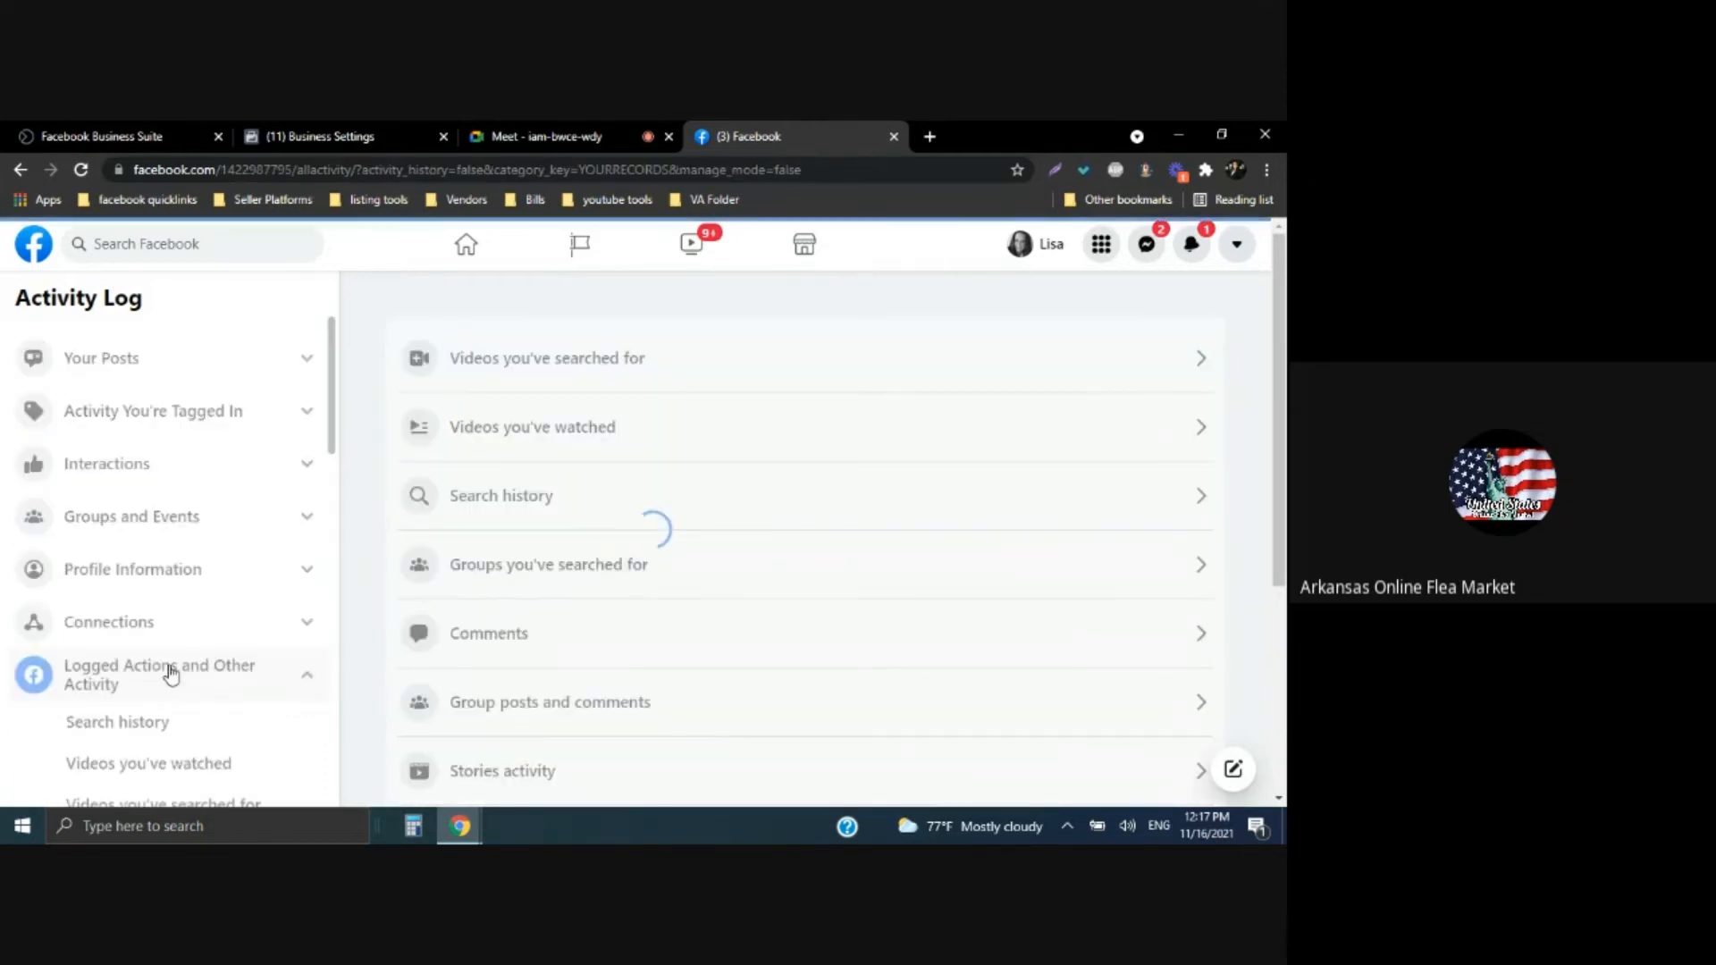
{"action": "scroll", "coordinate": [700, 672], "scroll_direction": "down", "scroll_amount": 10}
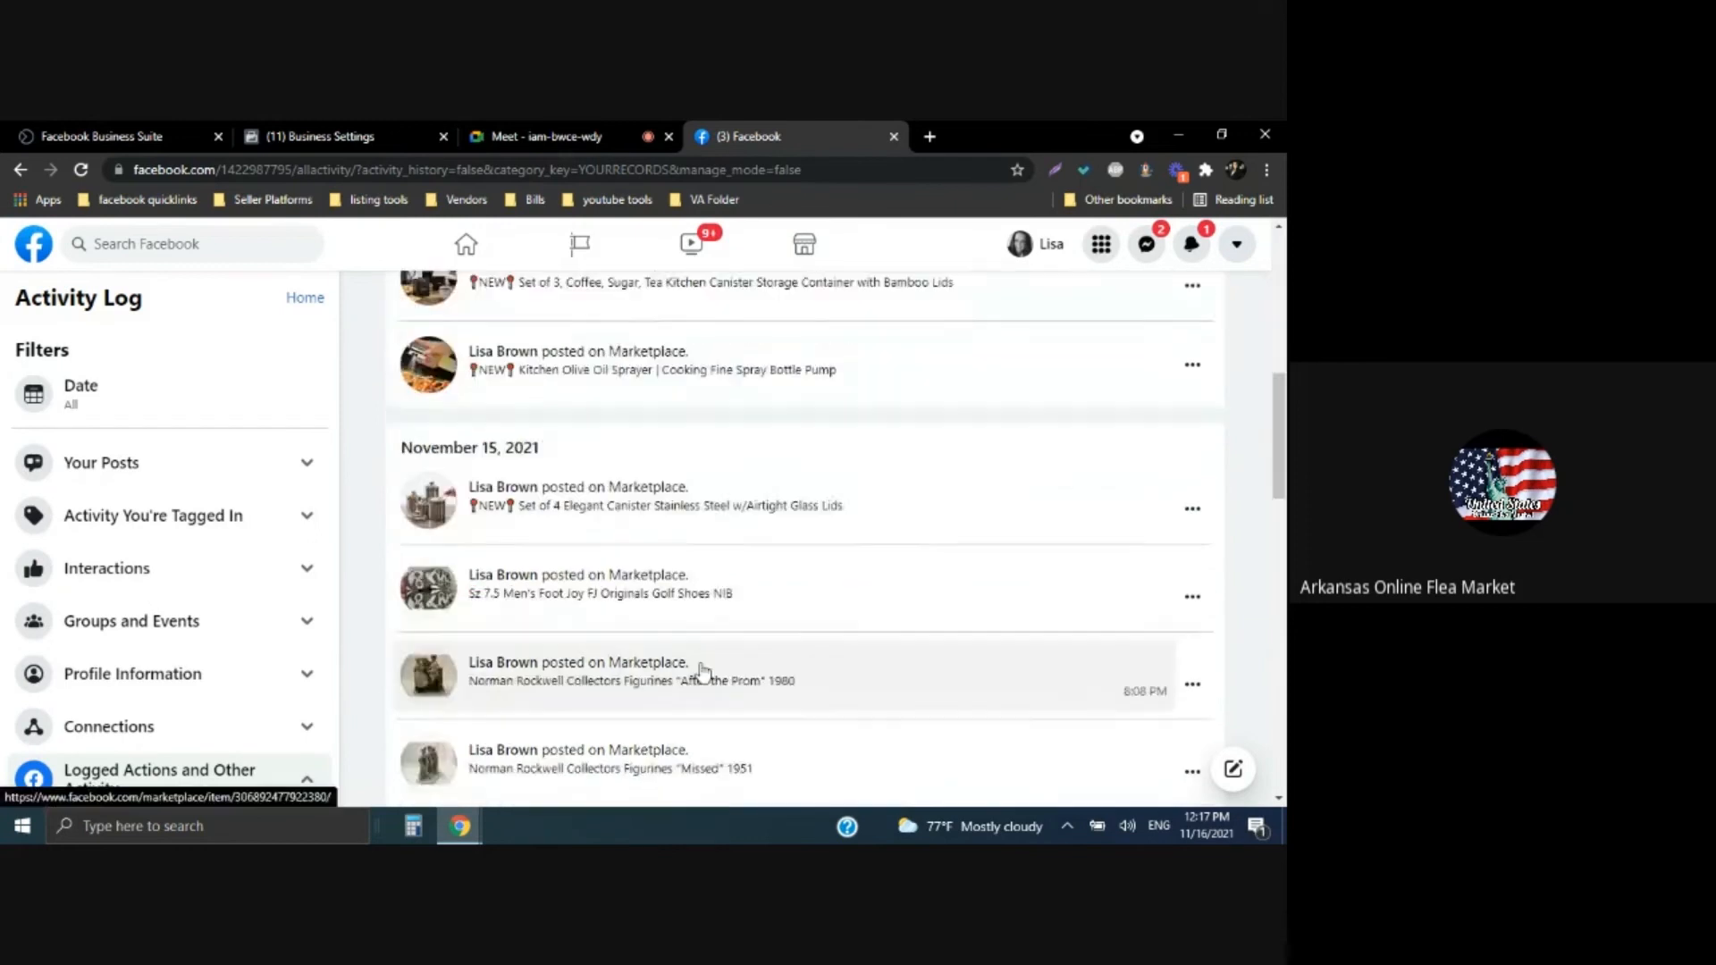
{"action": "scroll", "coordinate": [191, 586], "scroll_direction": "down", "scroll_amount": 3}
Restrict the Activity Log to the Marketplace listings category within Logged Actions and Other Activity
{"action": "scroll", "coordinate": [197, 590], "scroll_direction": "up", "scroll_amount": 2}
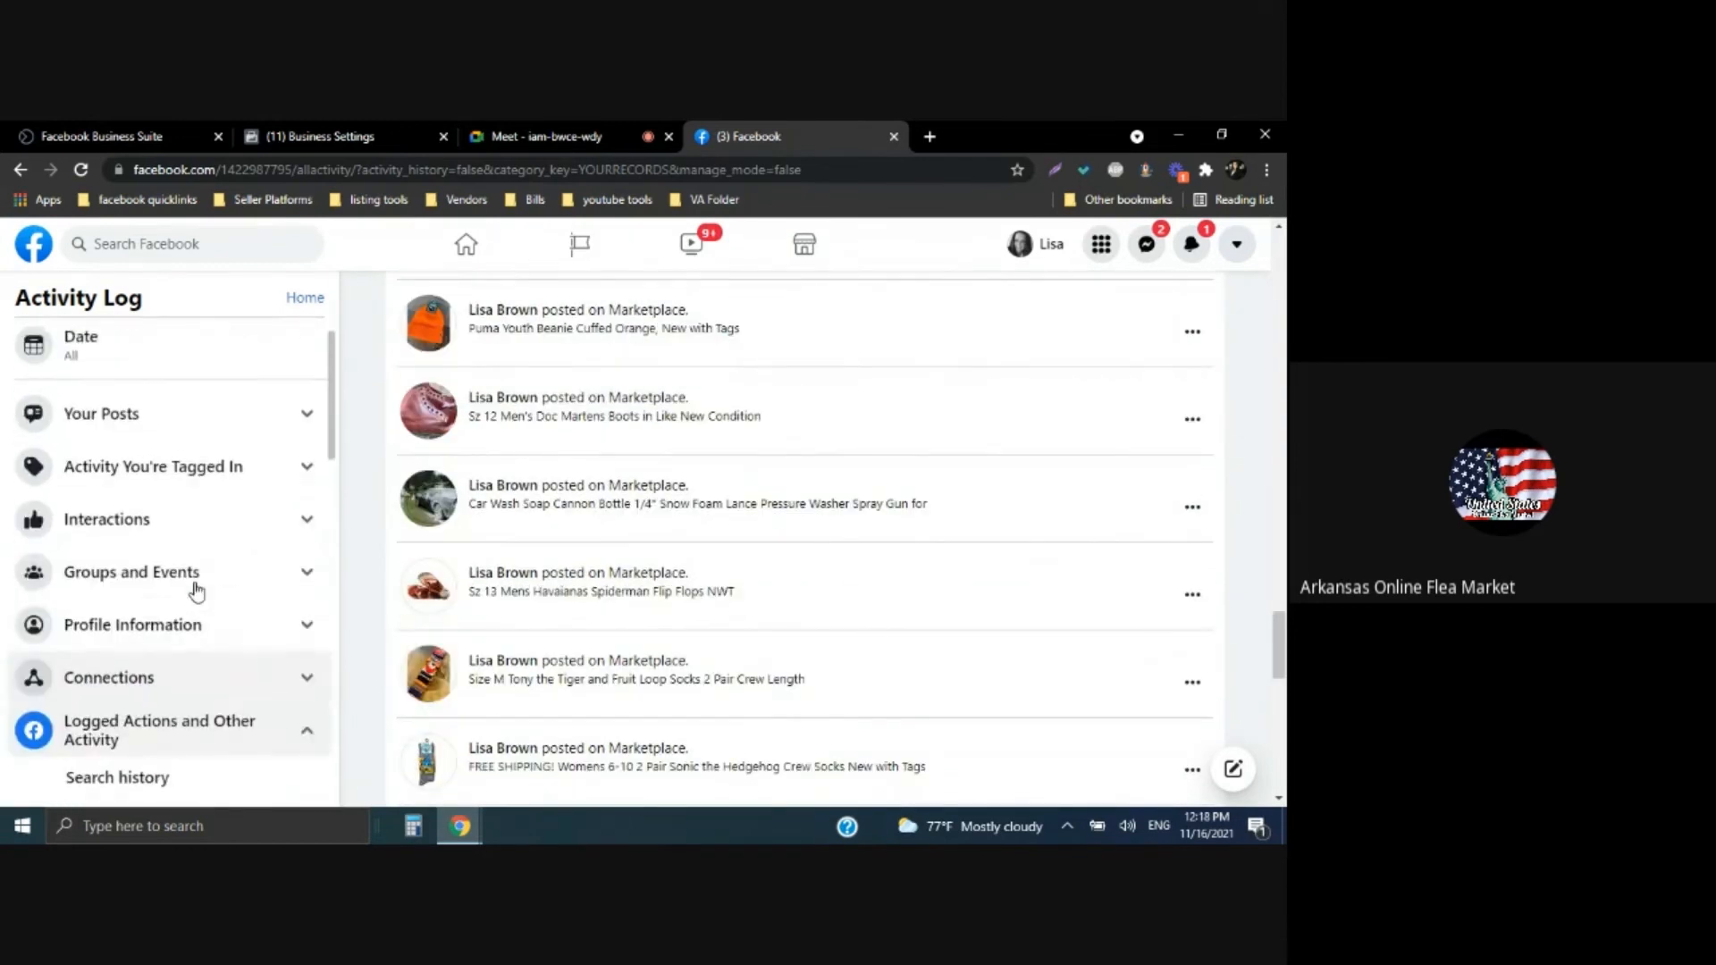
{"action": "scroll", "coordinate": [197, 590], "scroll_direction": "up", "scroll_amount": 1}
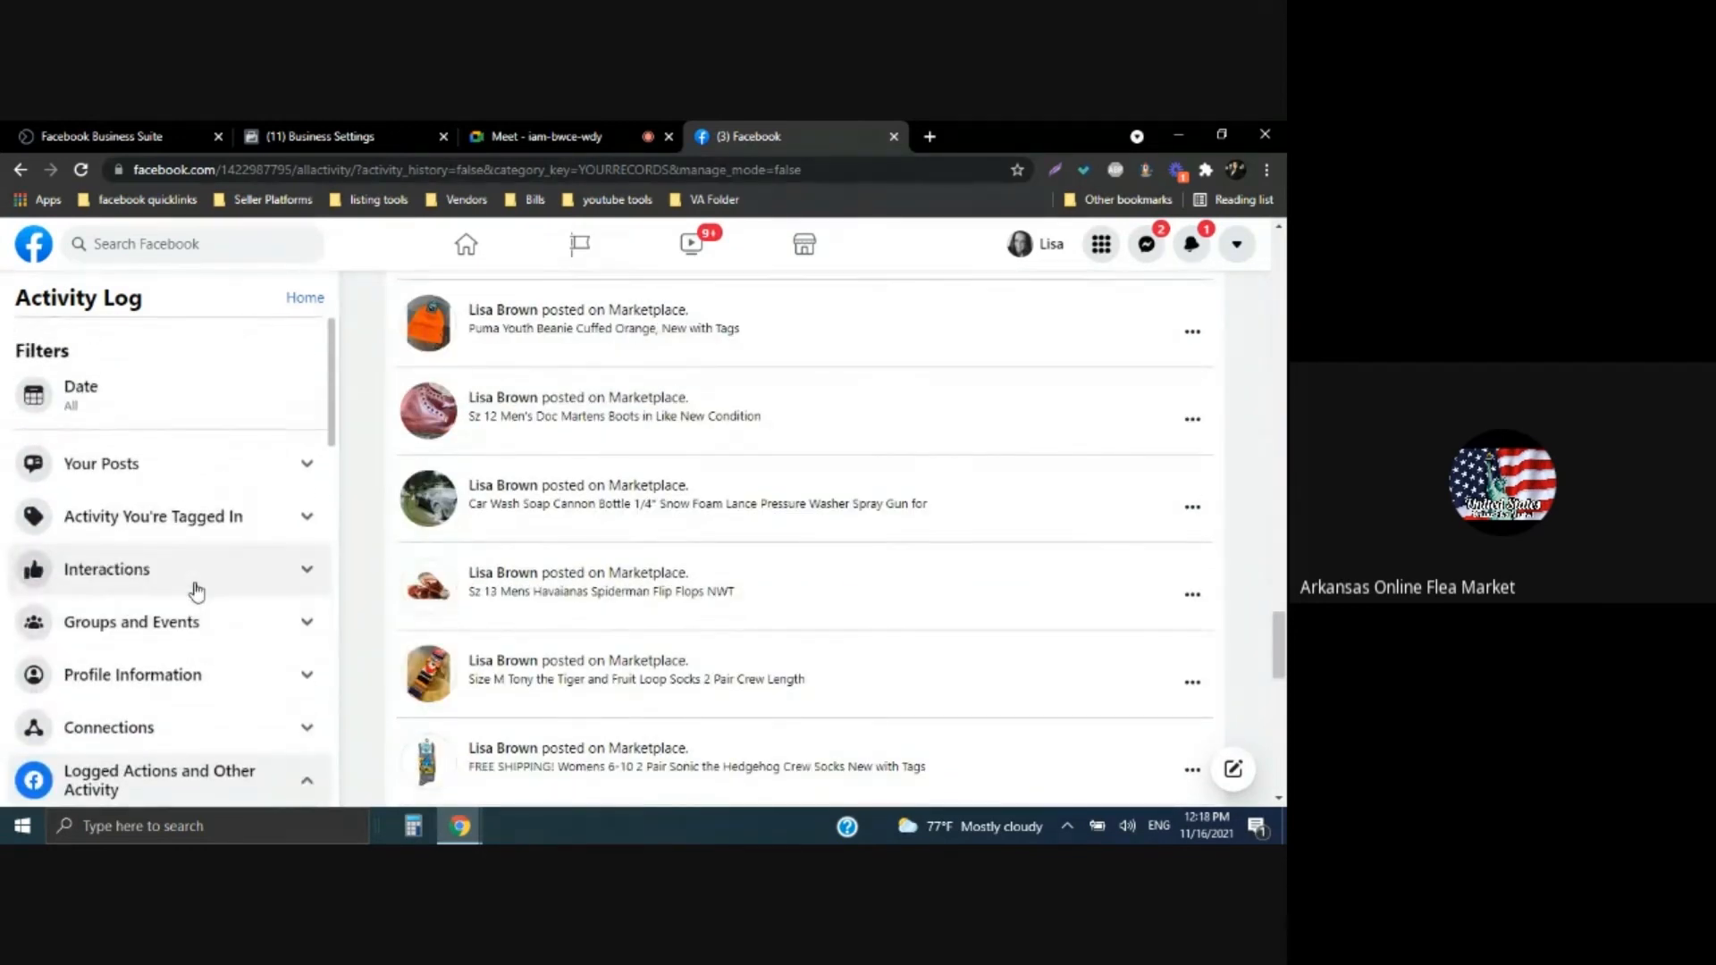
{"action": "scroll", "coordinate": [214, 697], "scroll_direction": "down", "scroll_amount": 4}
{"action": "scroll", "coordinate": [218, 727], "scroll_direction": "down", "scroll_amount": 1}
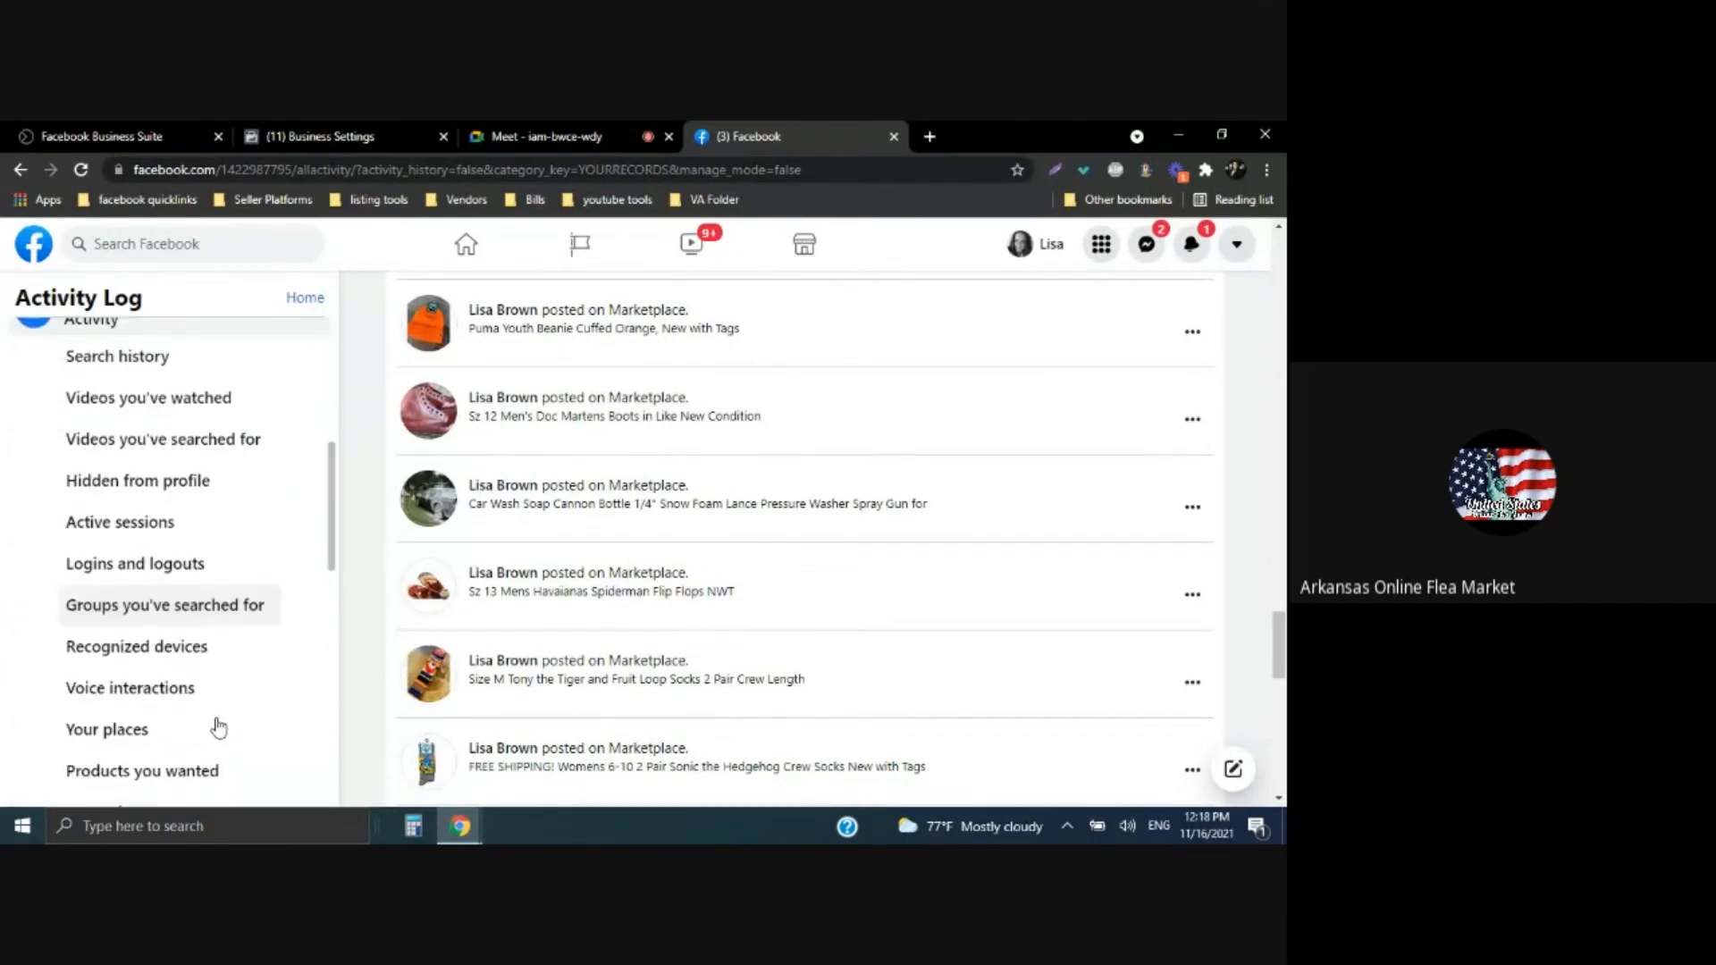
{"action": "scroll", "coordinate": [219, 728], "scroll_direction": "down", "scroll_amount": 1}
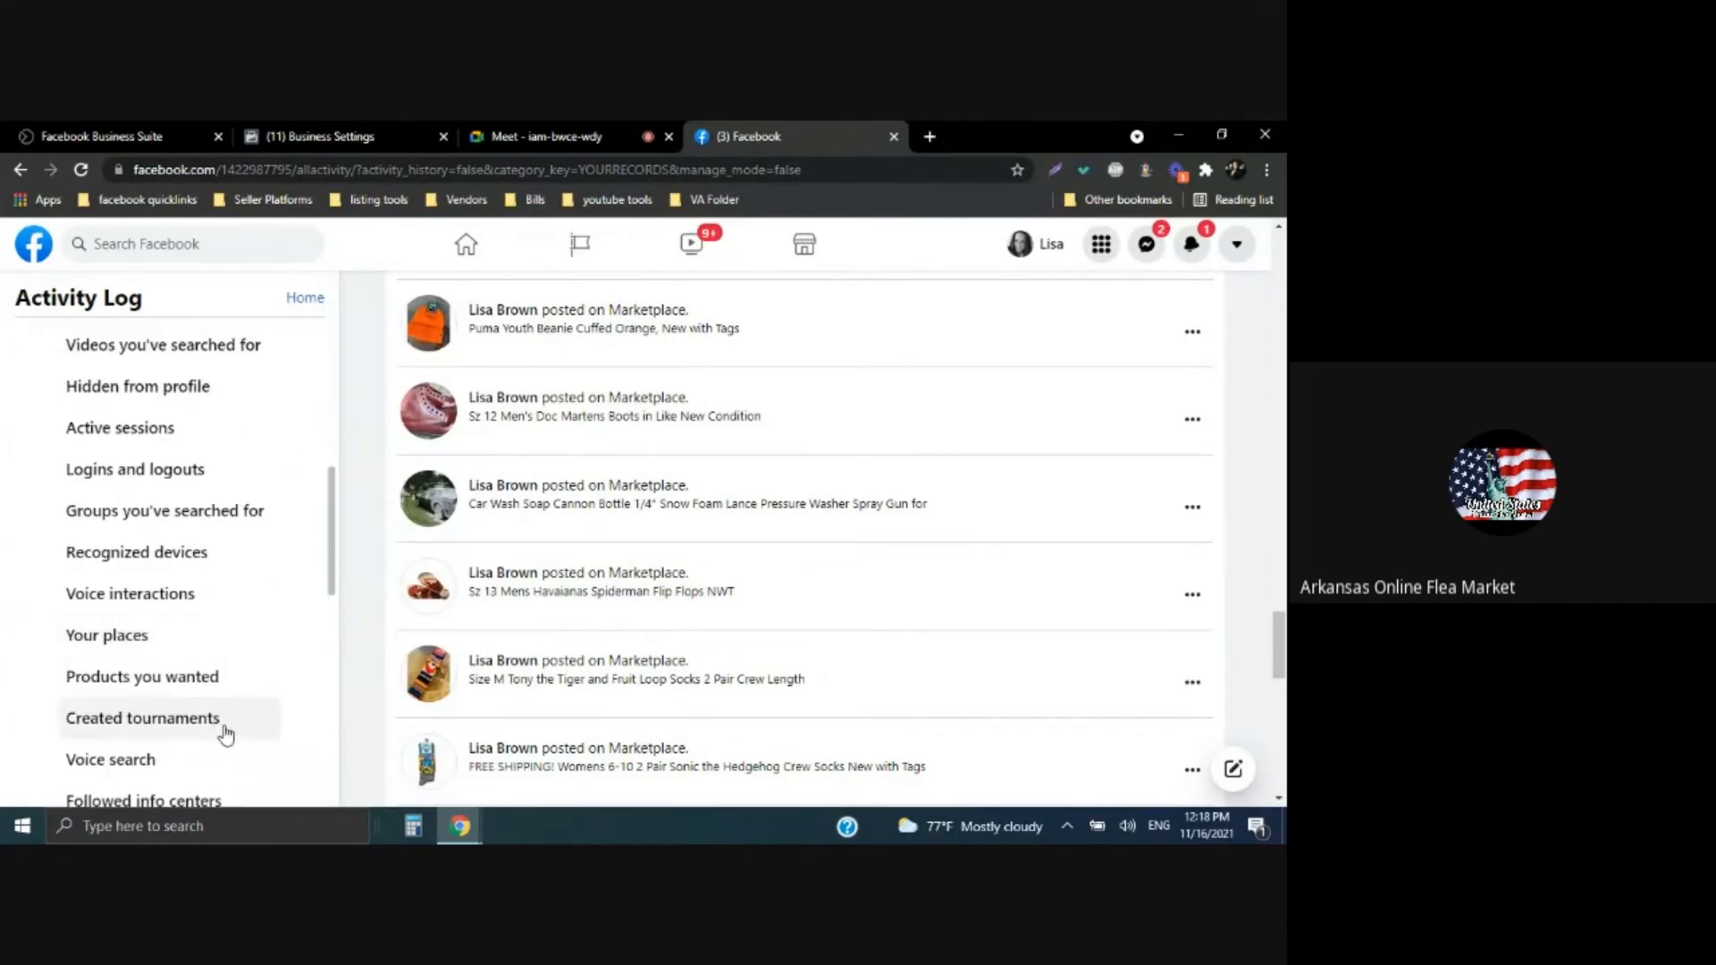
{"action": "scroll", "coordinate": [225, 735], "scroll_direction": "down", "scroll_amount": 1}
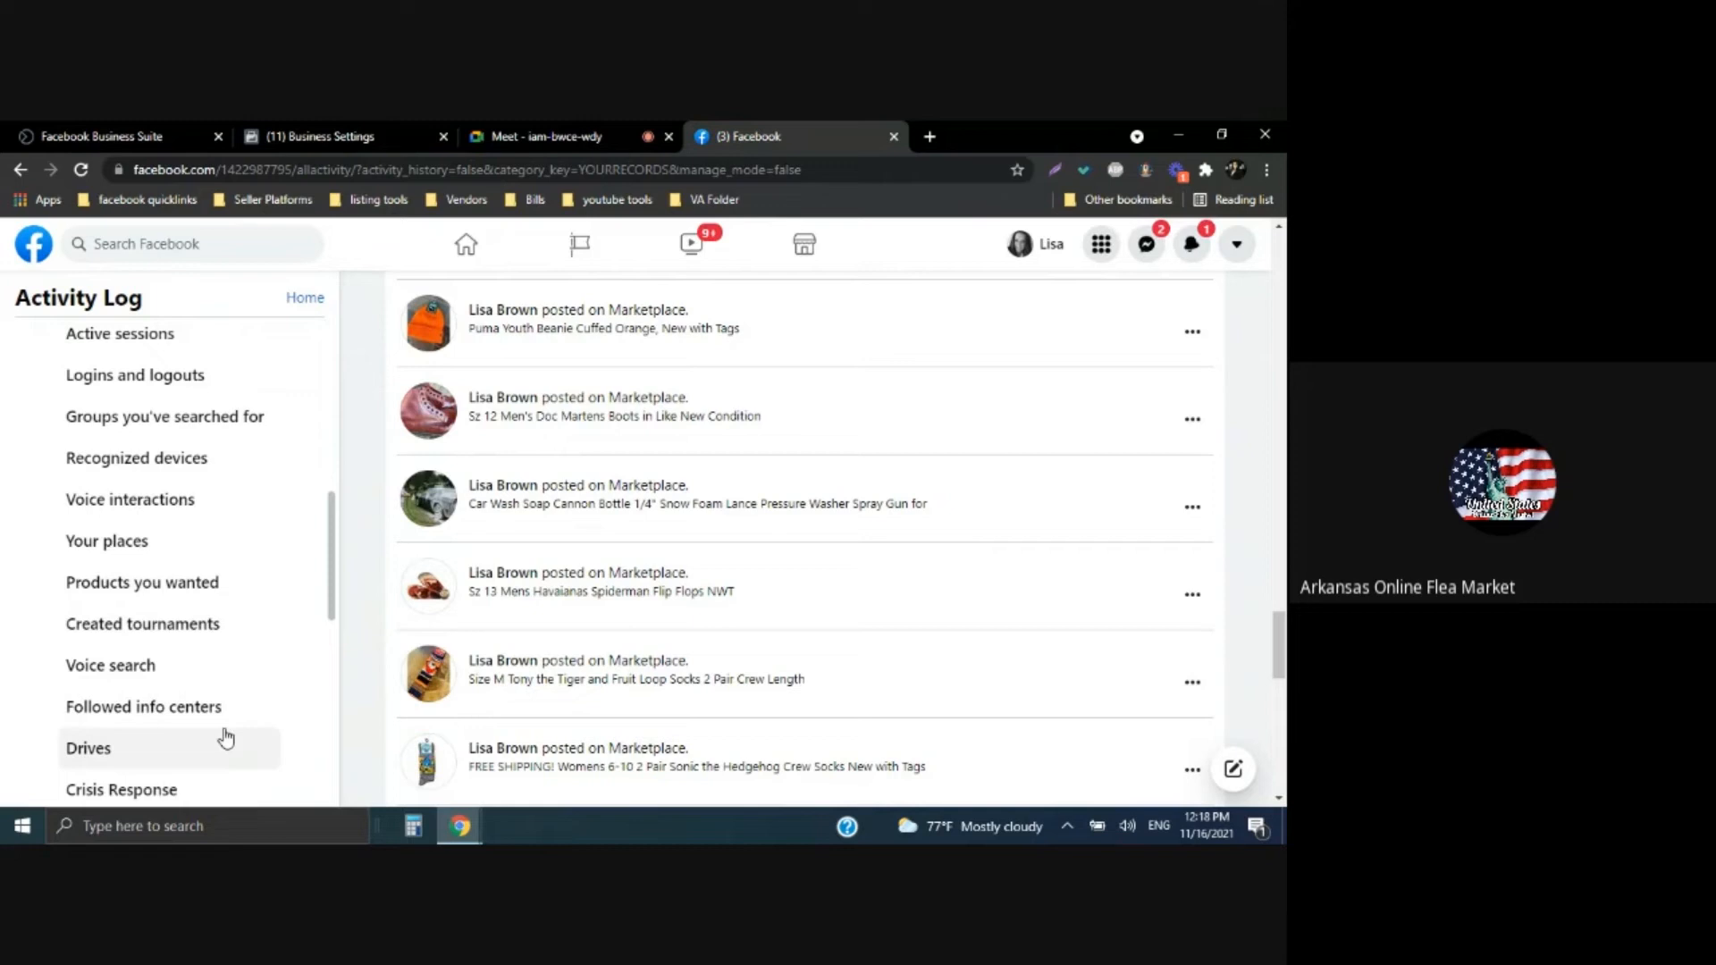
{"action": "scroll", "coordinate": [224, 736], "scroll_direction": "down", "scroll_amount": 1}
{"action": "scroll", "coordinate": [249, 747], "scroll_direction": "down", "scroll_amount": 1}
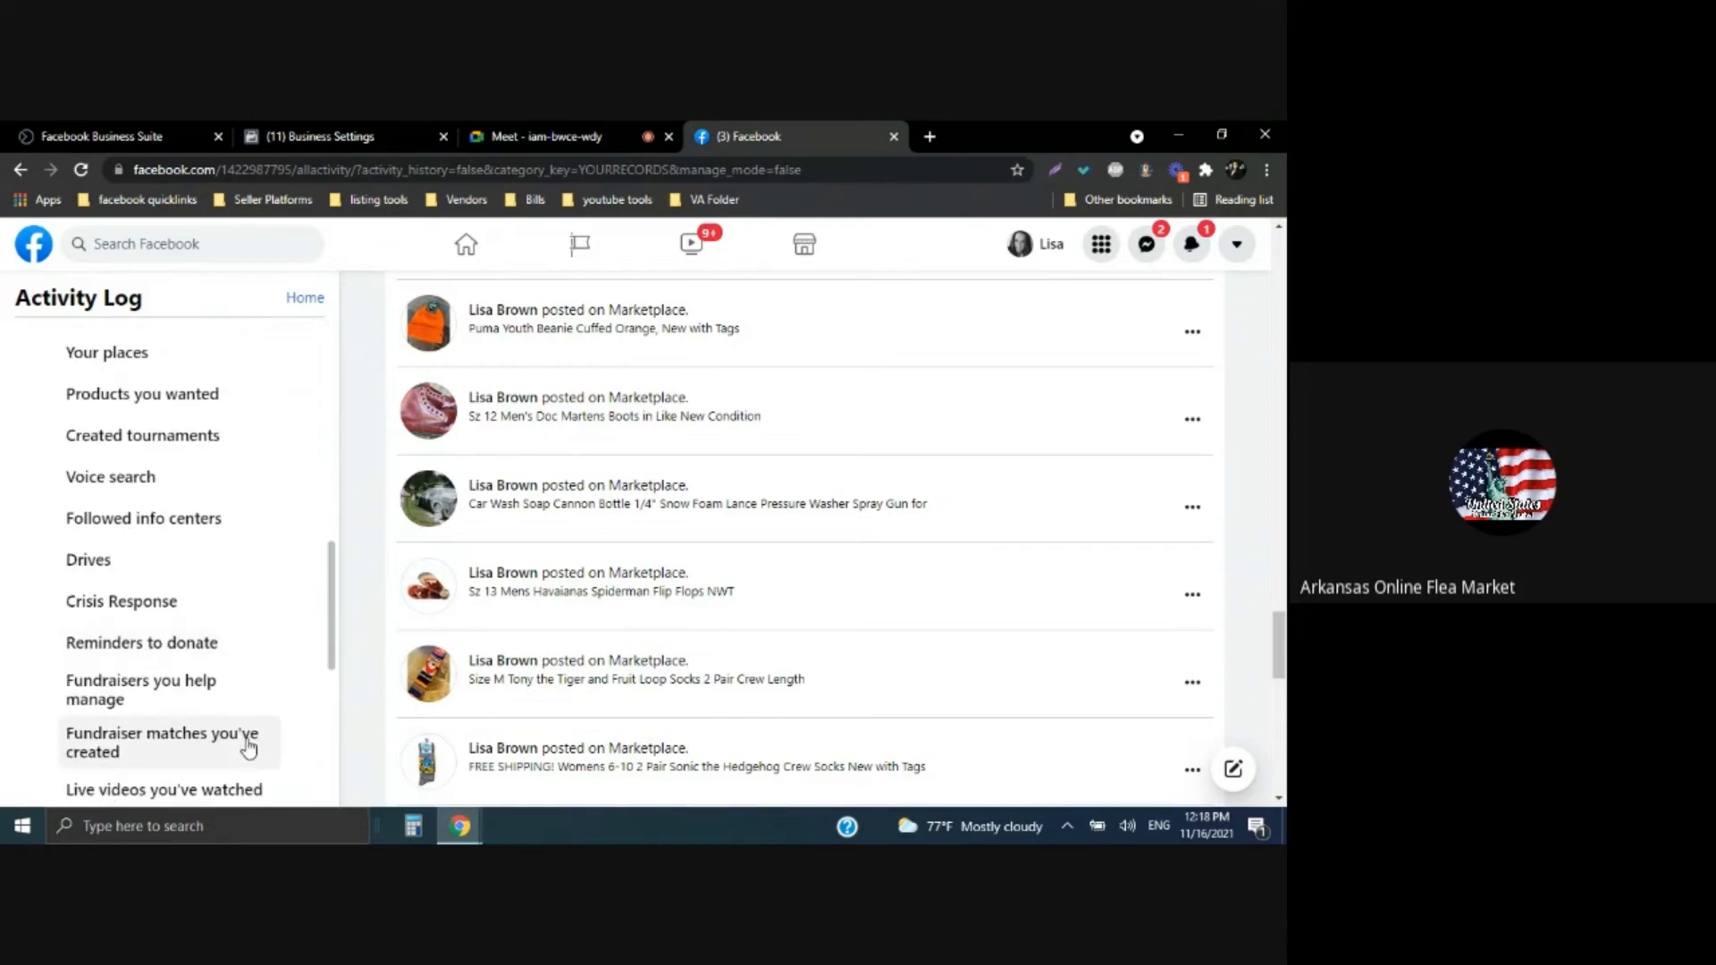
{"action": "scroll", "coordinate": [246, 749], "scroll_direction": "down", "scroll_amount": 1}
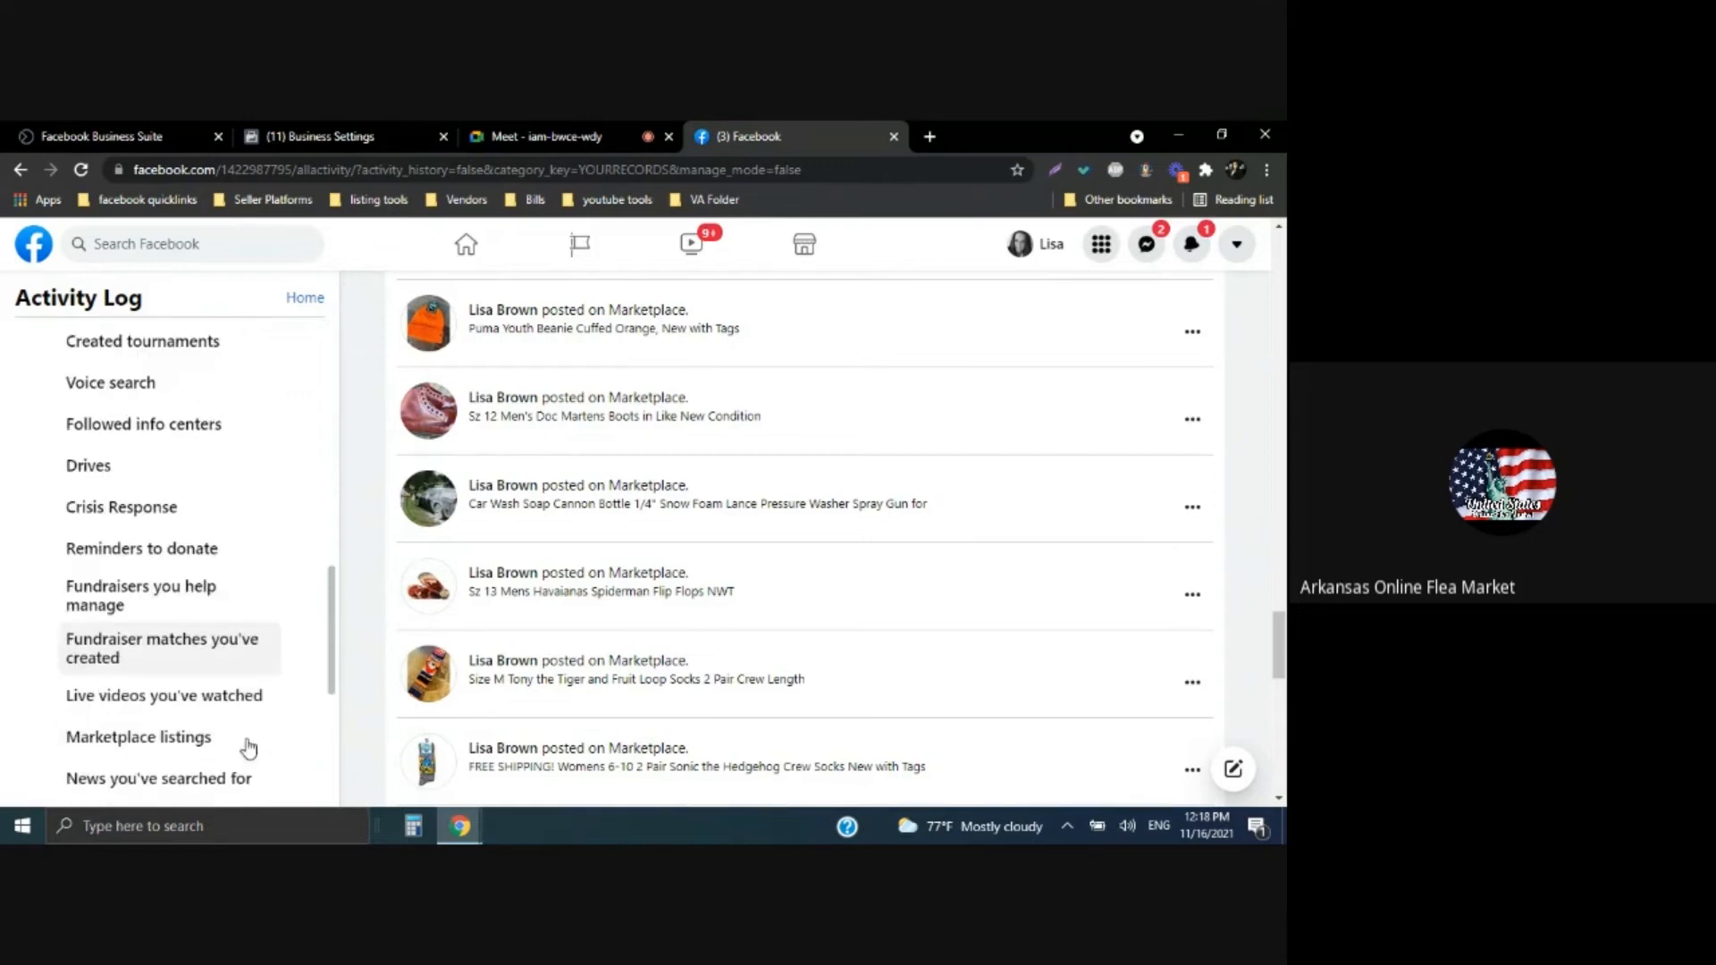
{"action": "left_click", "coordinate": [150, 740]}
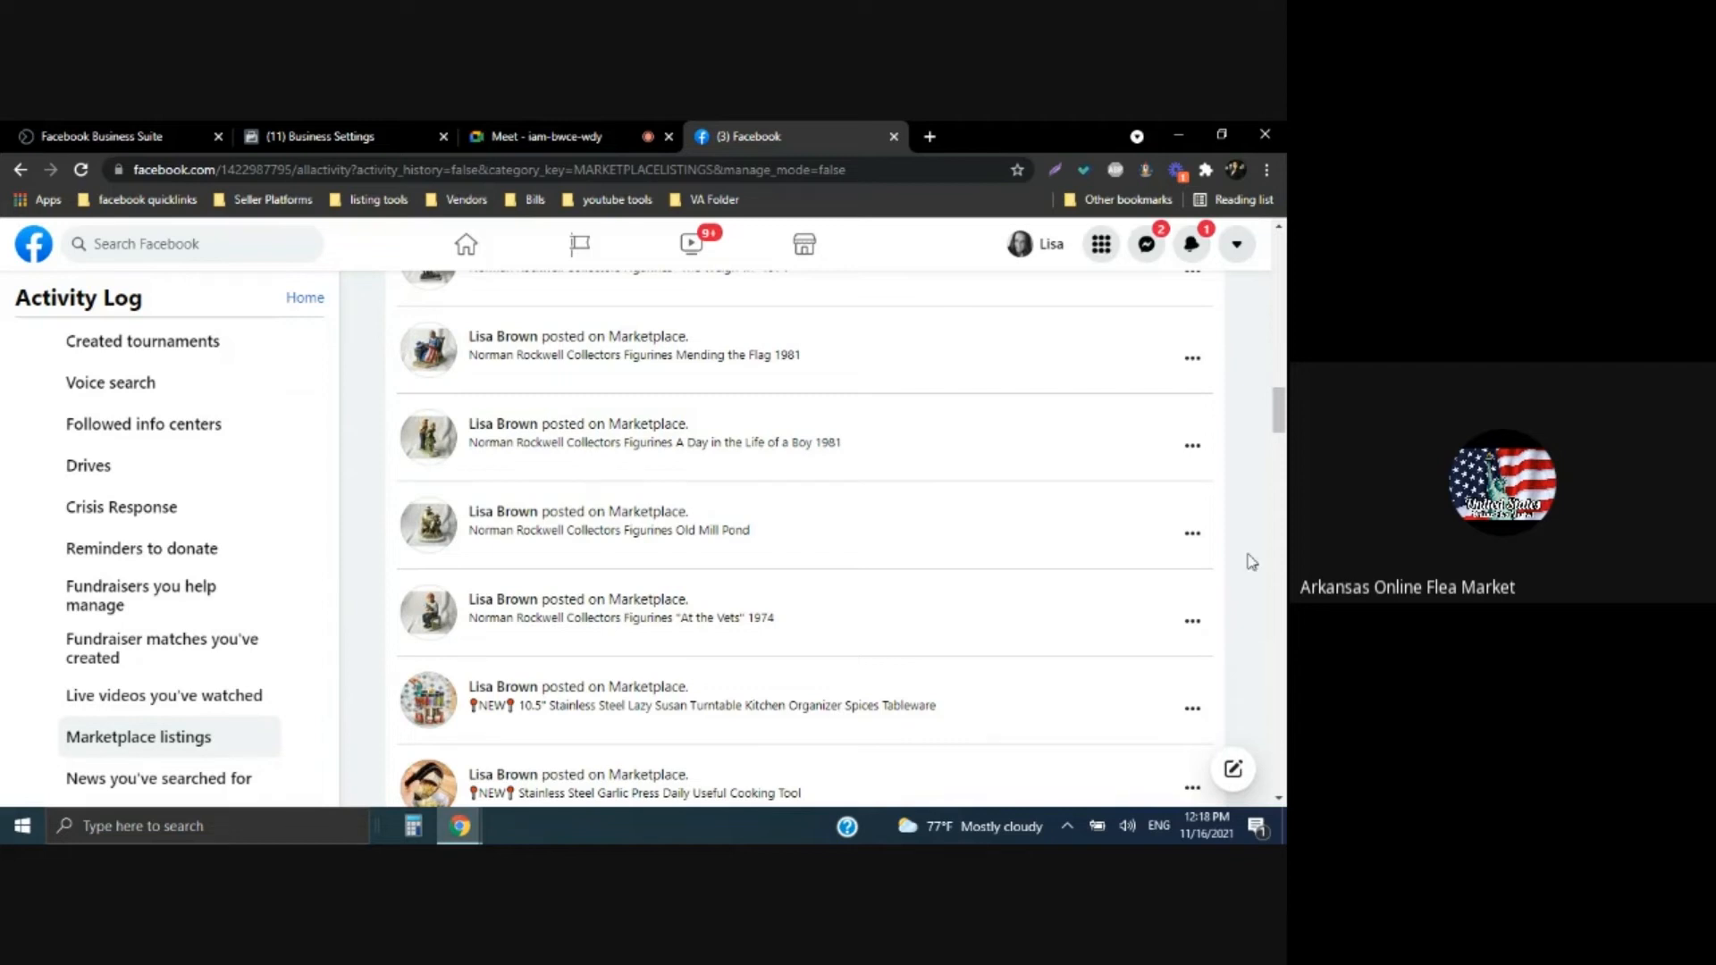
Examine the Marketplace listing history in the Activity Log, working back through November to mid-October 2021
{"action": "left_click_drag", "start_coordinate": [1278, 413], "coordinate": [1278, 794]}
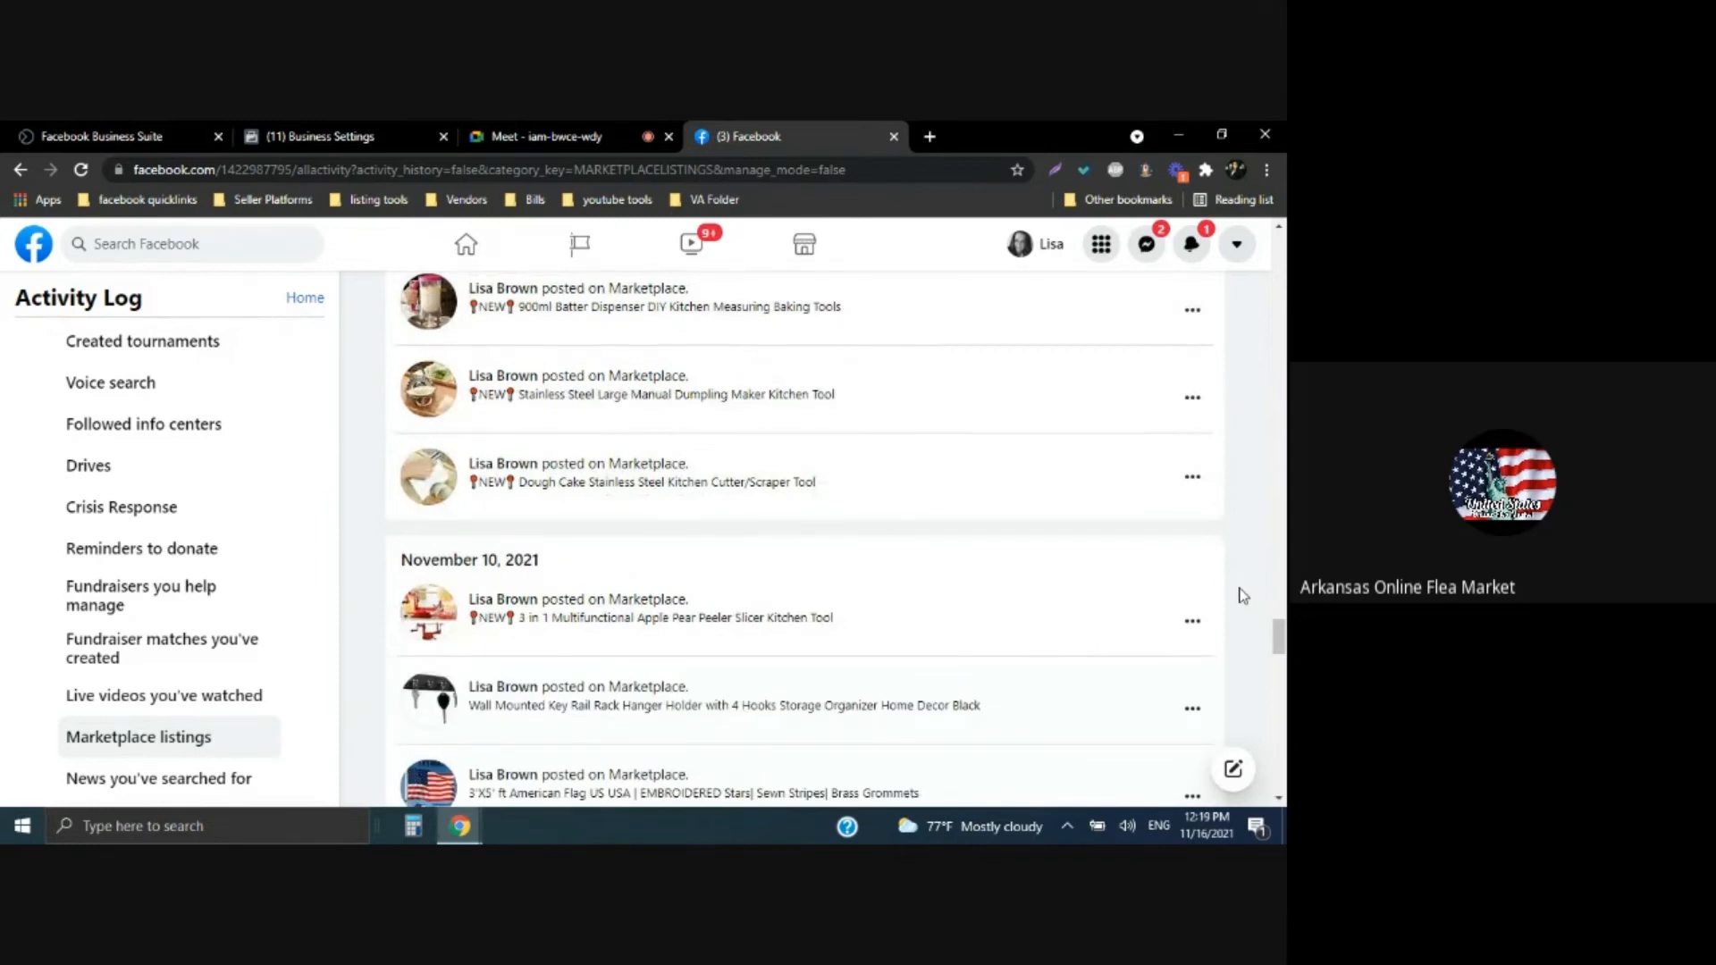
{"action": "scroll", "coordinate": [1243, 595], "scroll_direction": "down", "scroll_amount": 15}
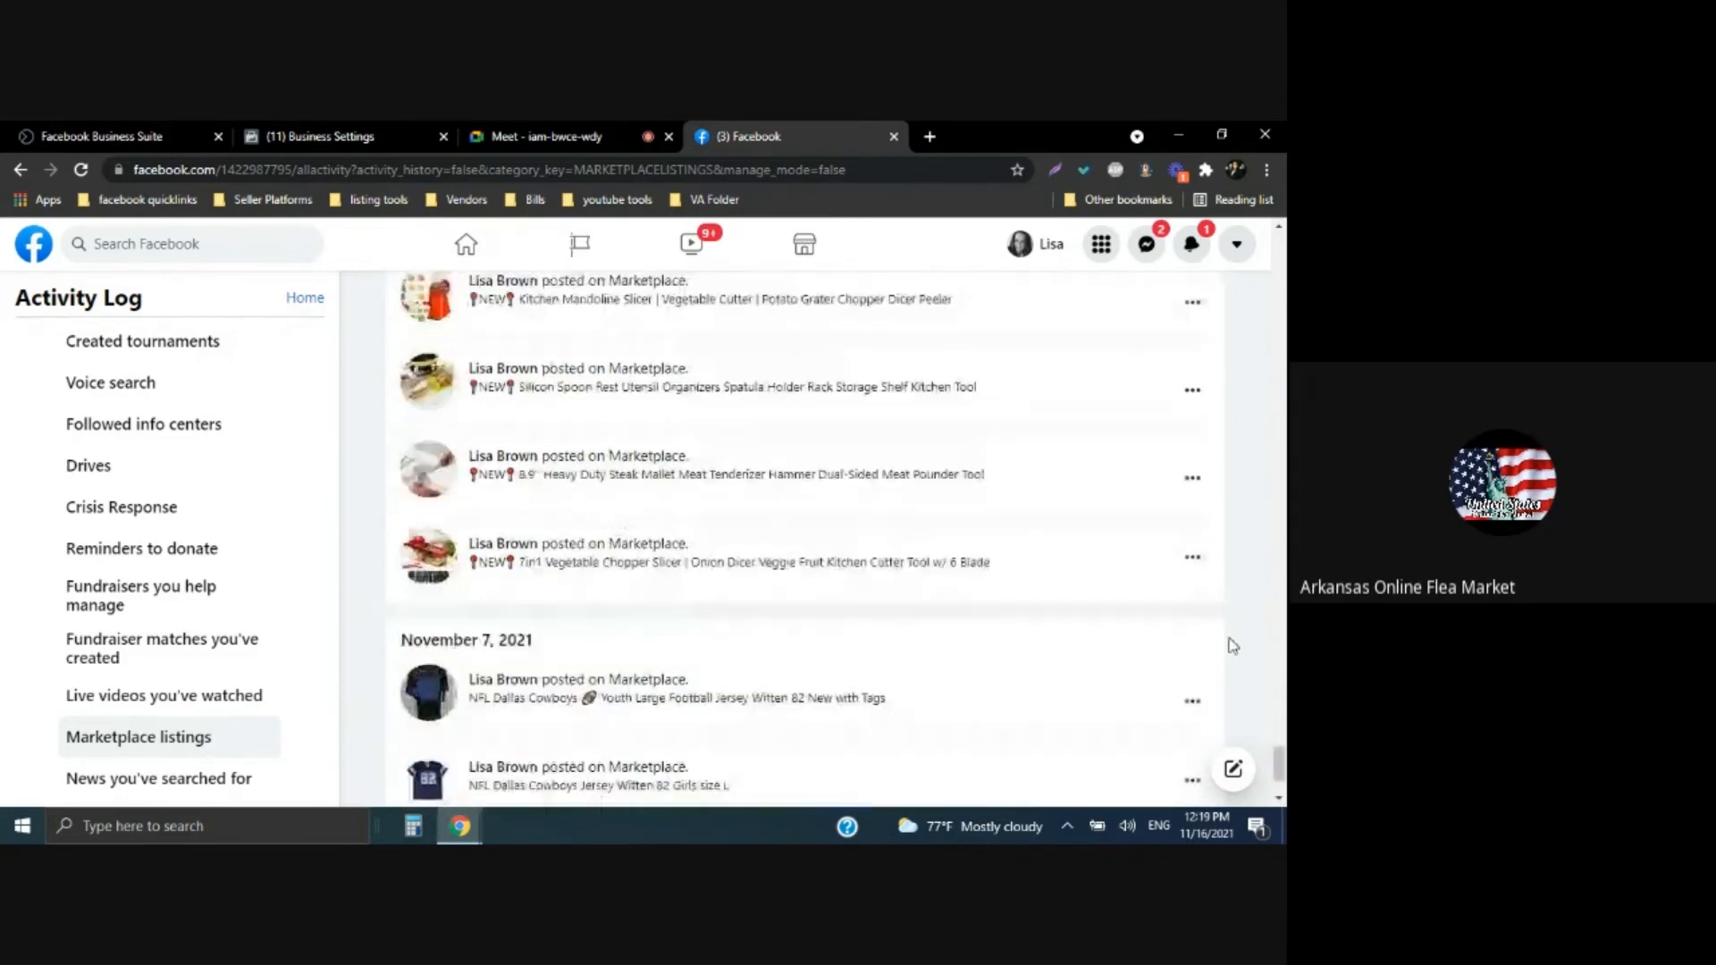
{"action": "scroll", "coordinate": [1233, 643], "scroll_direction": "down", "scroll_amount": 2}
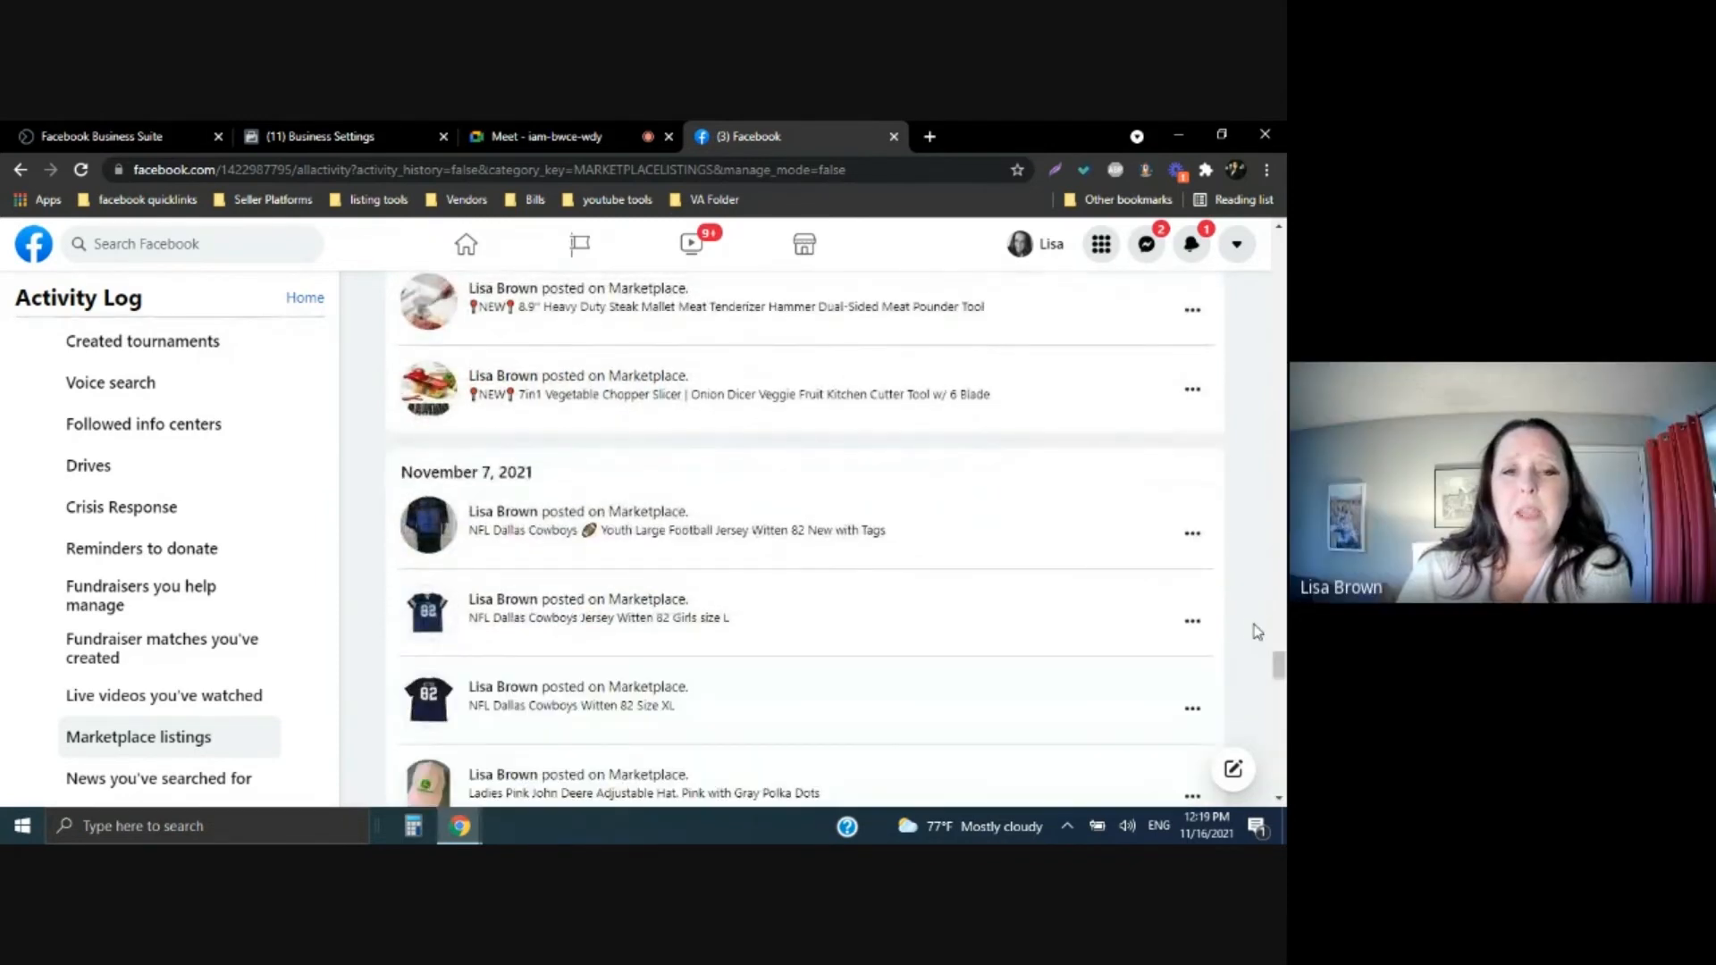
{"action": "scroll", "coordinate": [1245, 622], "scroll_direction": "down", "scroll_amount": 10}
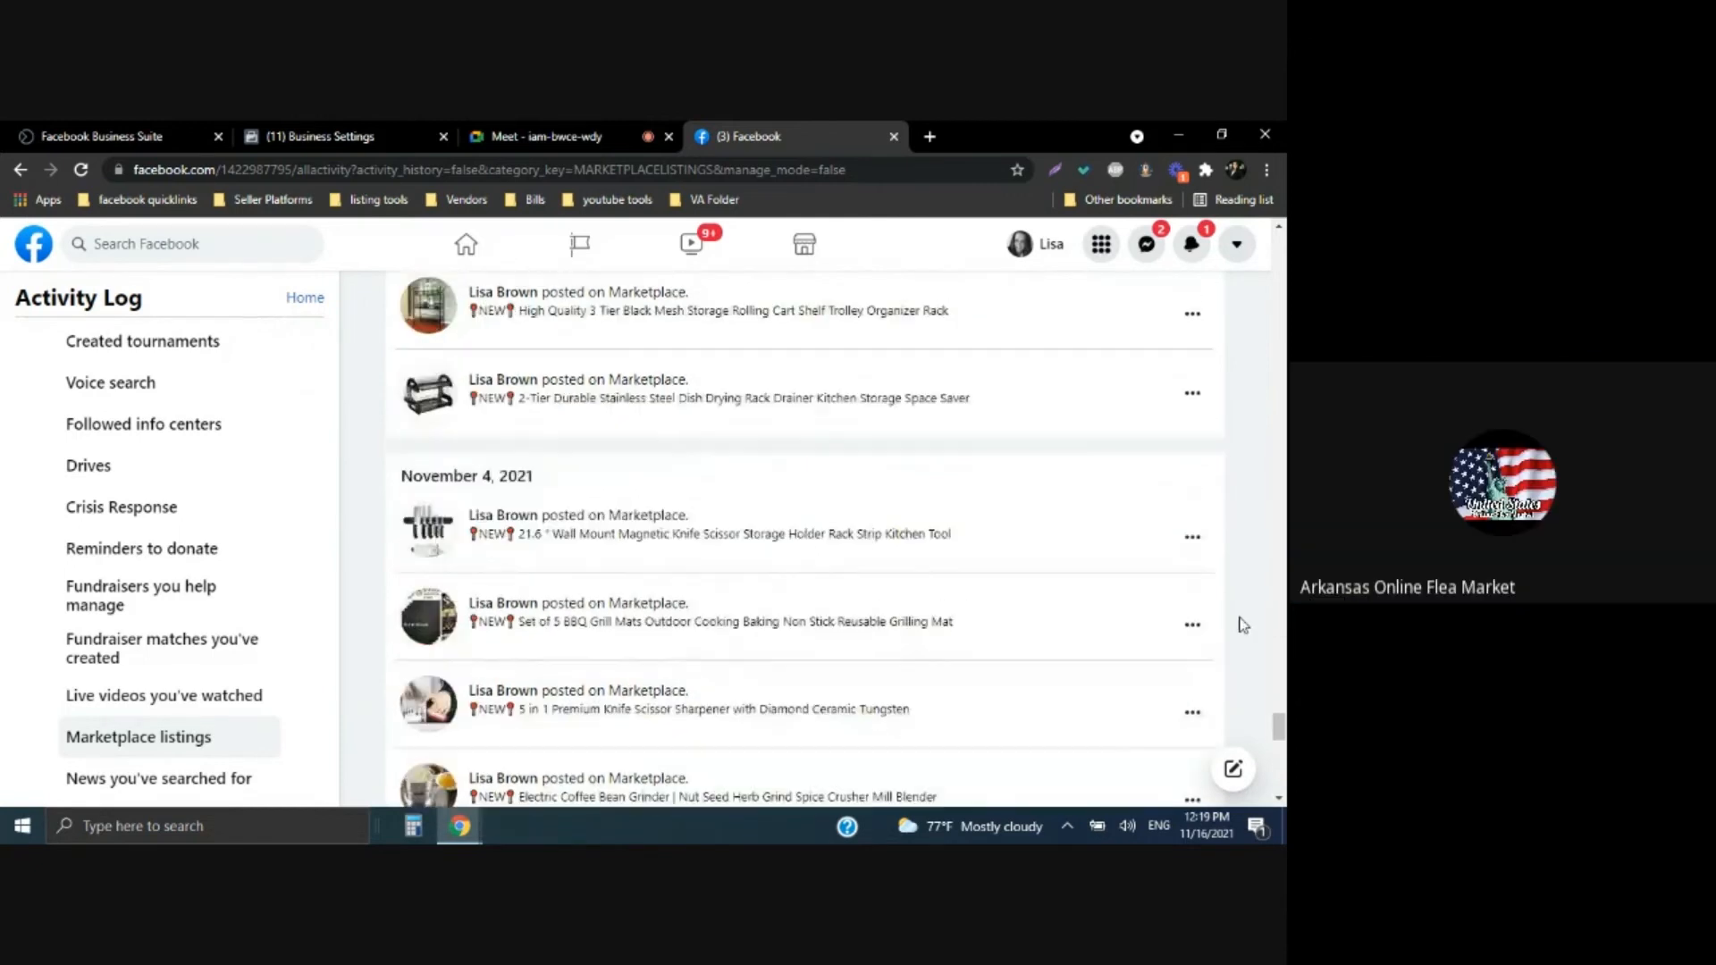
{"action": "scroll", "coordinate": [1243, 625], "scroll_direction": "down", "scroll_amount": 12}
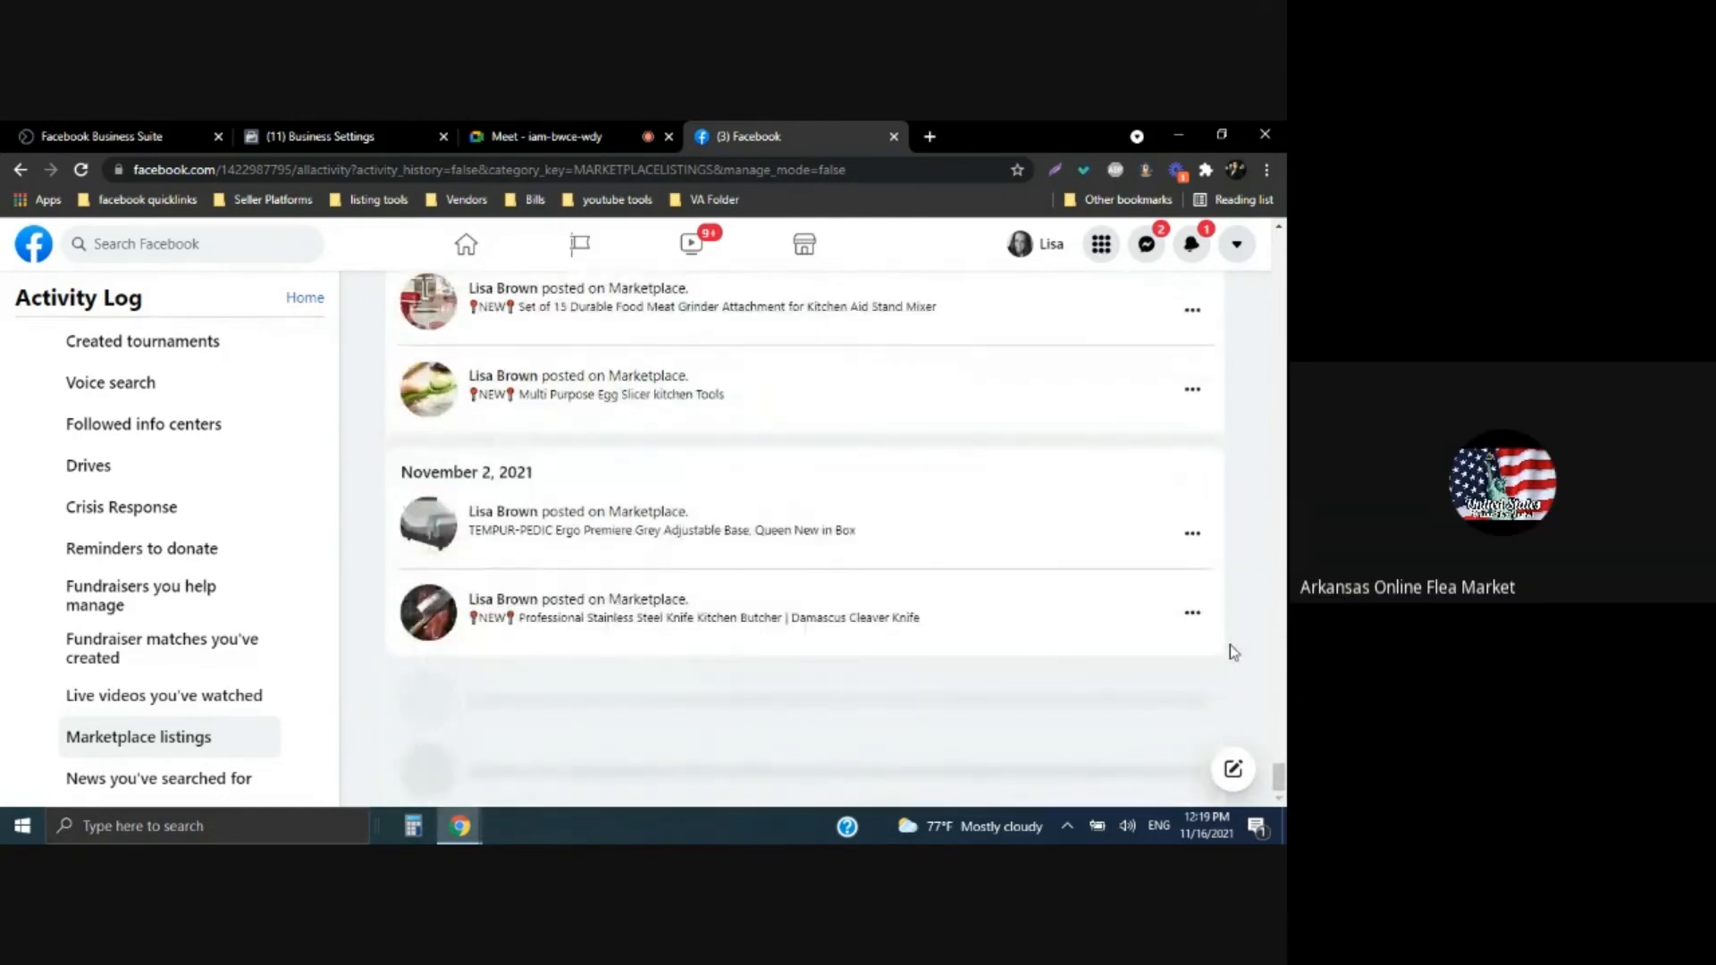
{"action": "scroll", "coordinate": [1228, 651], "scroll_direction": "down", "scroll_amount": 15}
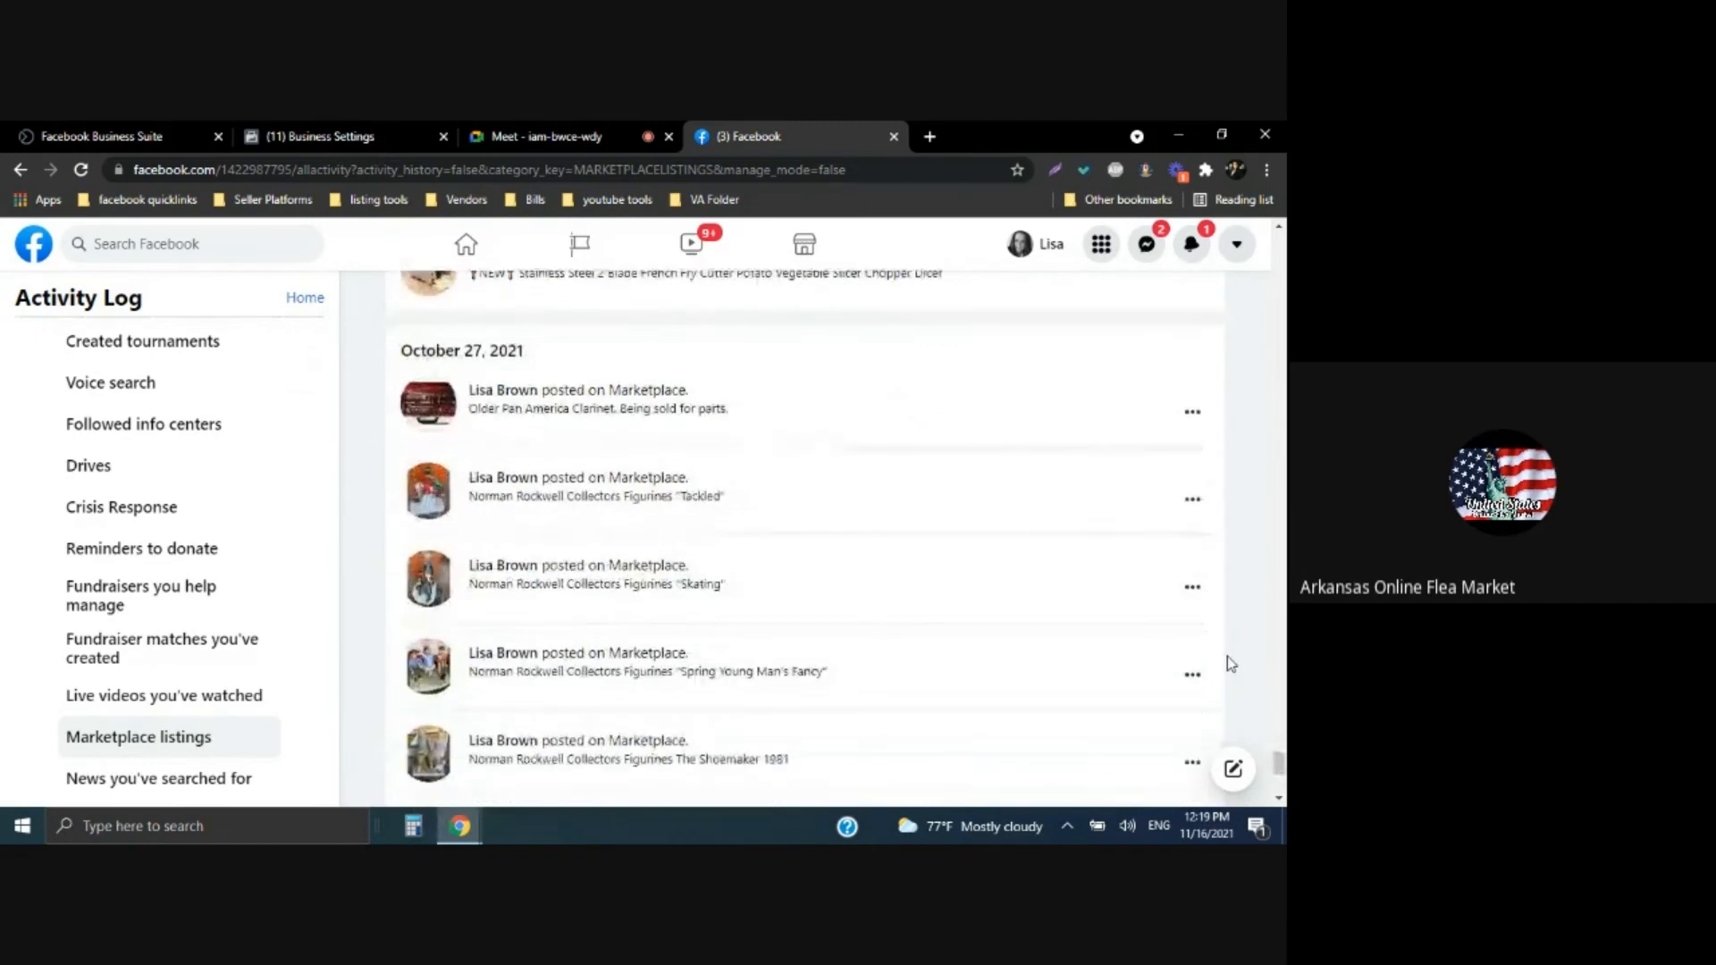
{"action": "scroll", "coordinate": [1228, 660], "scroll_direction": "down", "scroll_amount": 5}
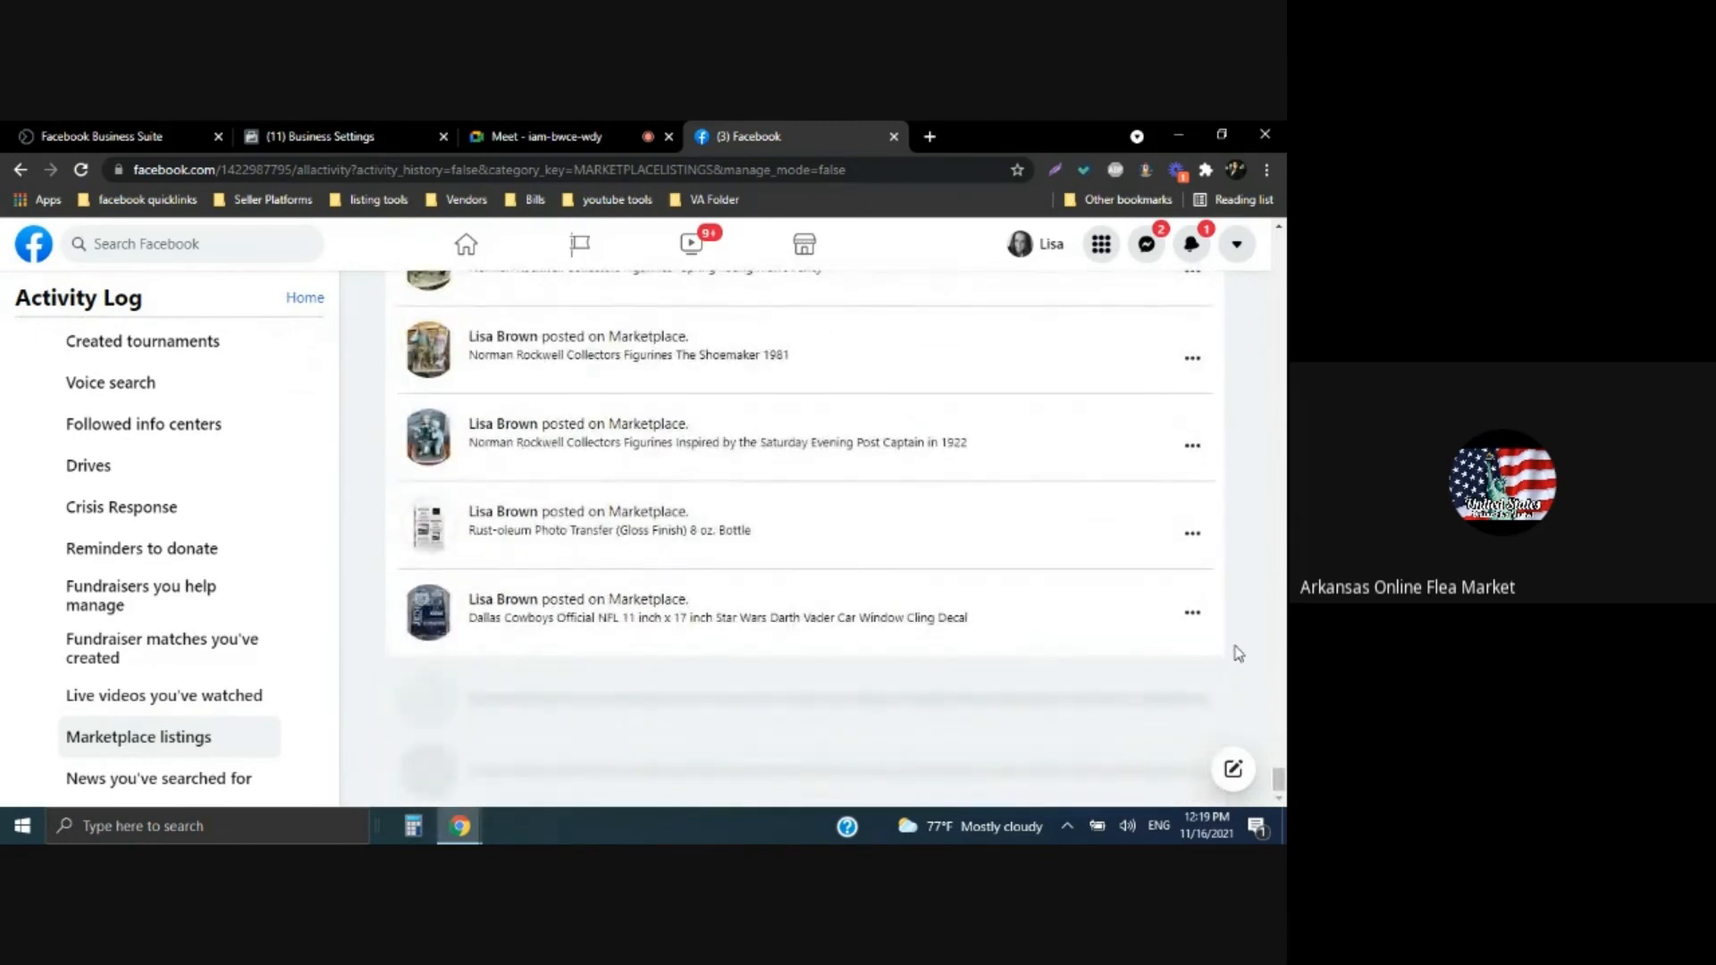
{"action": "scroll", "coordinate": [1237, 653], "scroll_direction": "down", "scroll_amount": 1}
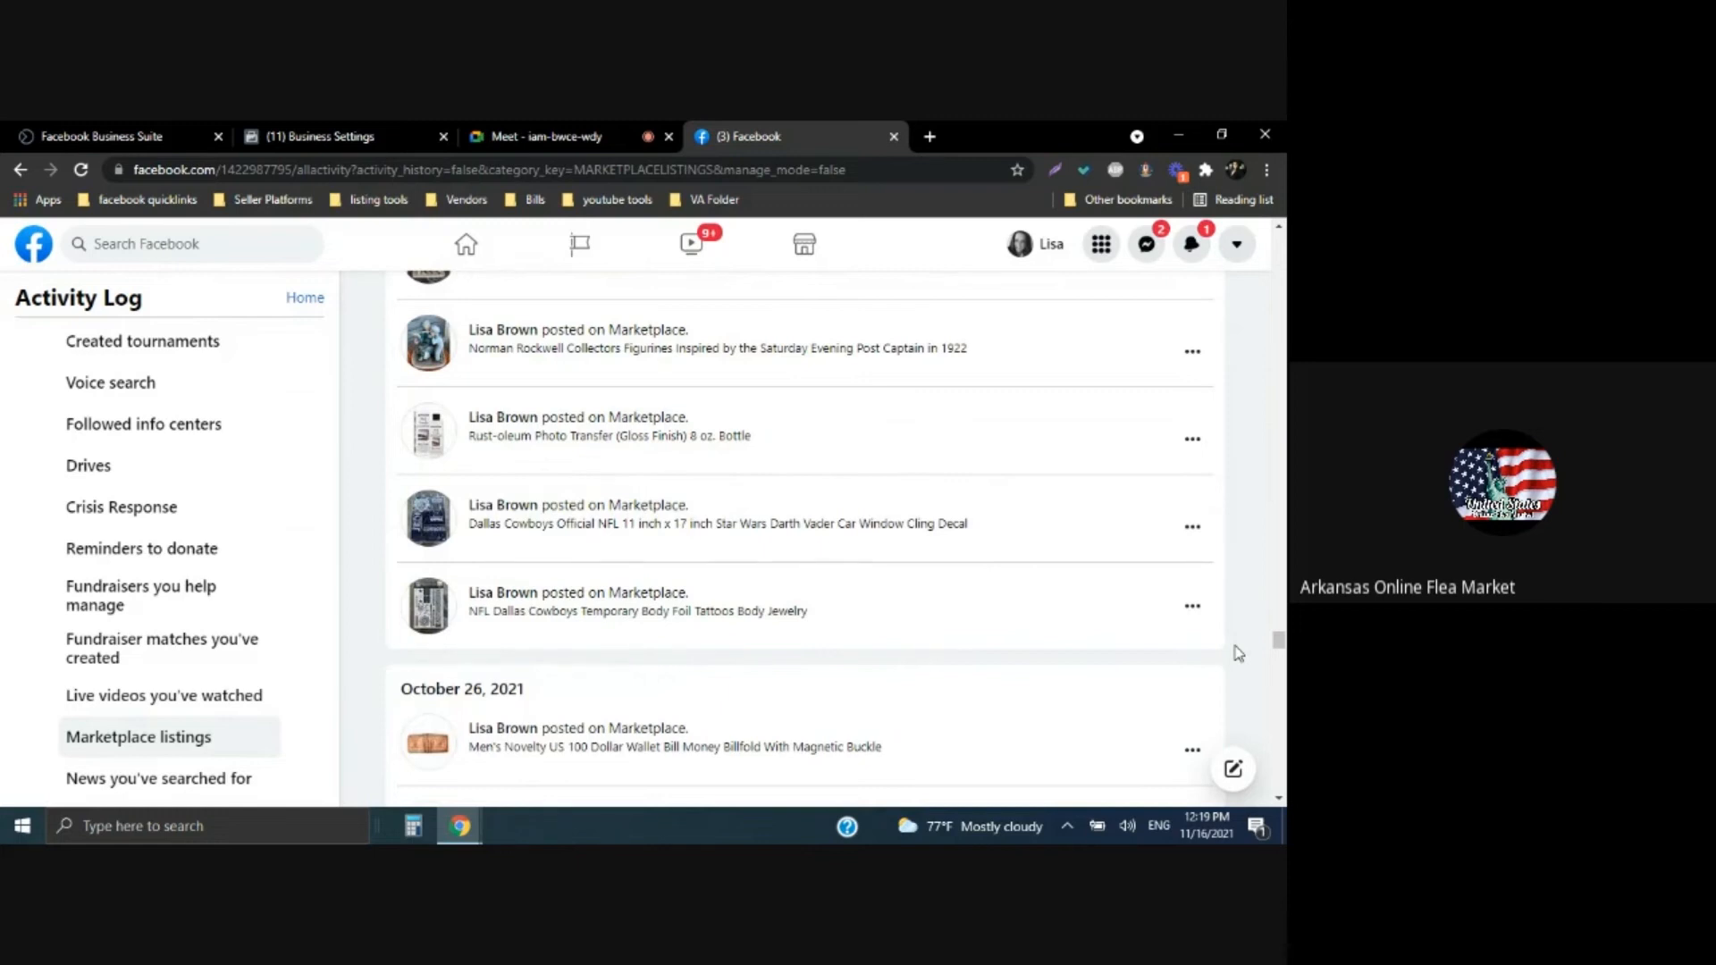
{"action": "scroll", "coordinate": [1238, 653], "scroll_direction": "down", "scroll_amount": 5}
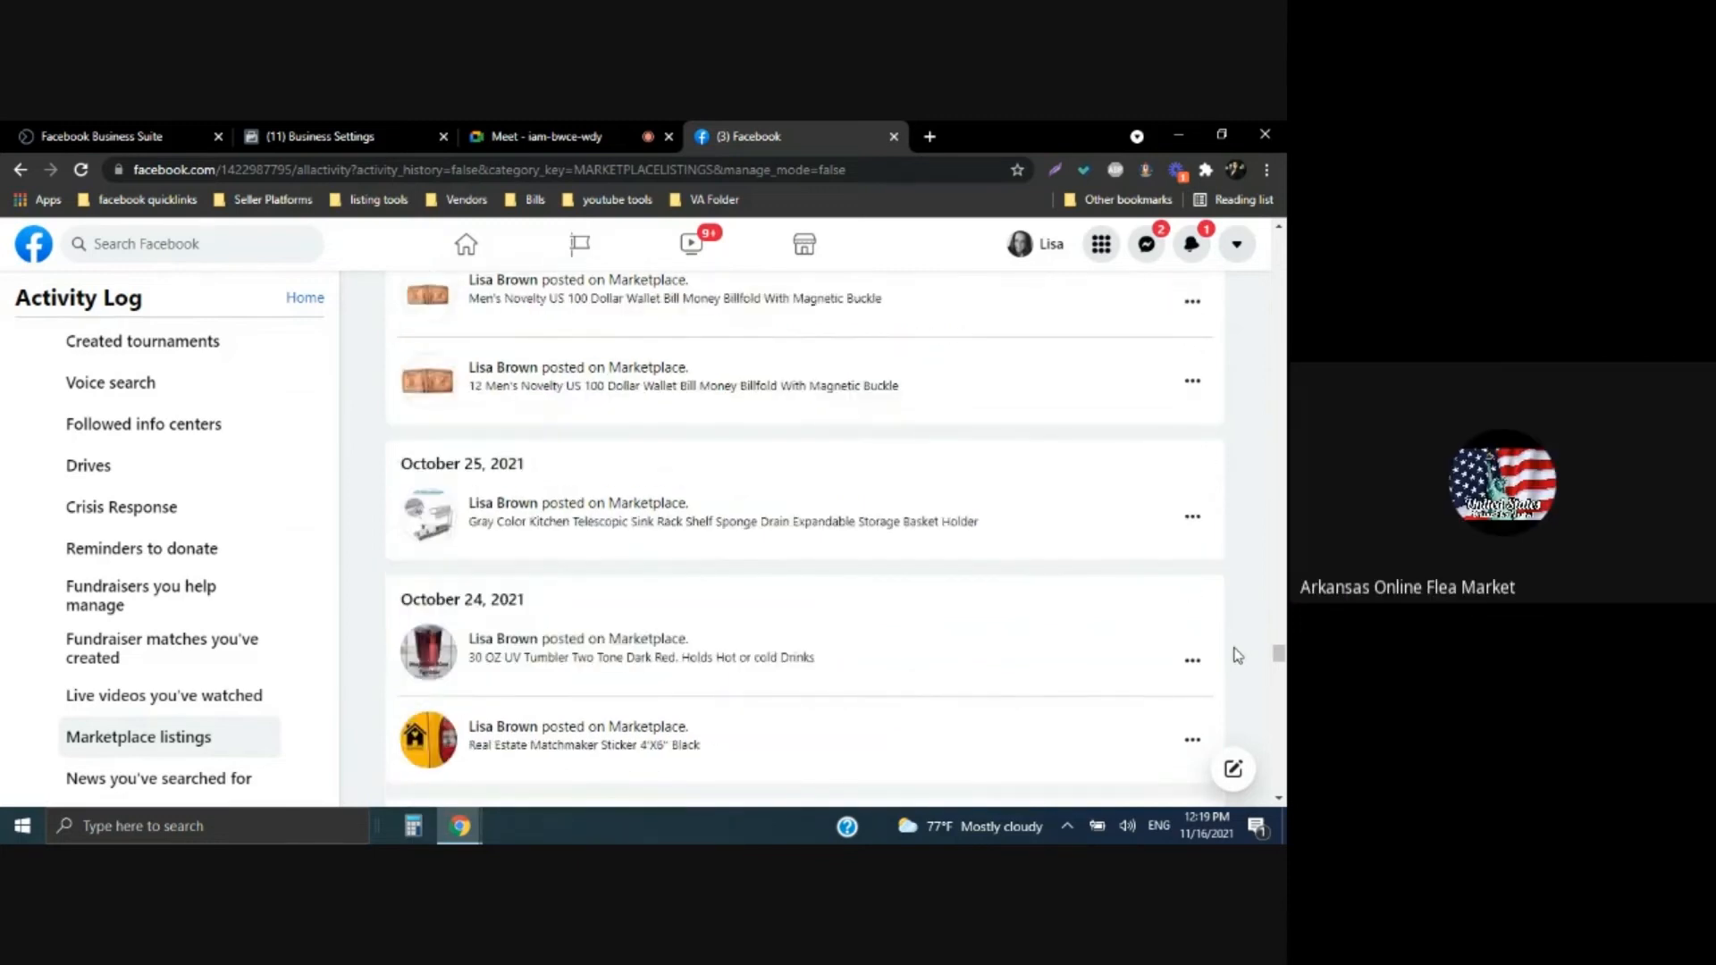
{"action": "scroll", "coordinate": [1238, 655], "scroll_direction": "down", "scroll_amount": 2}
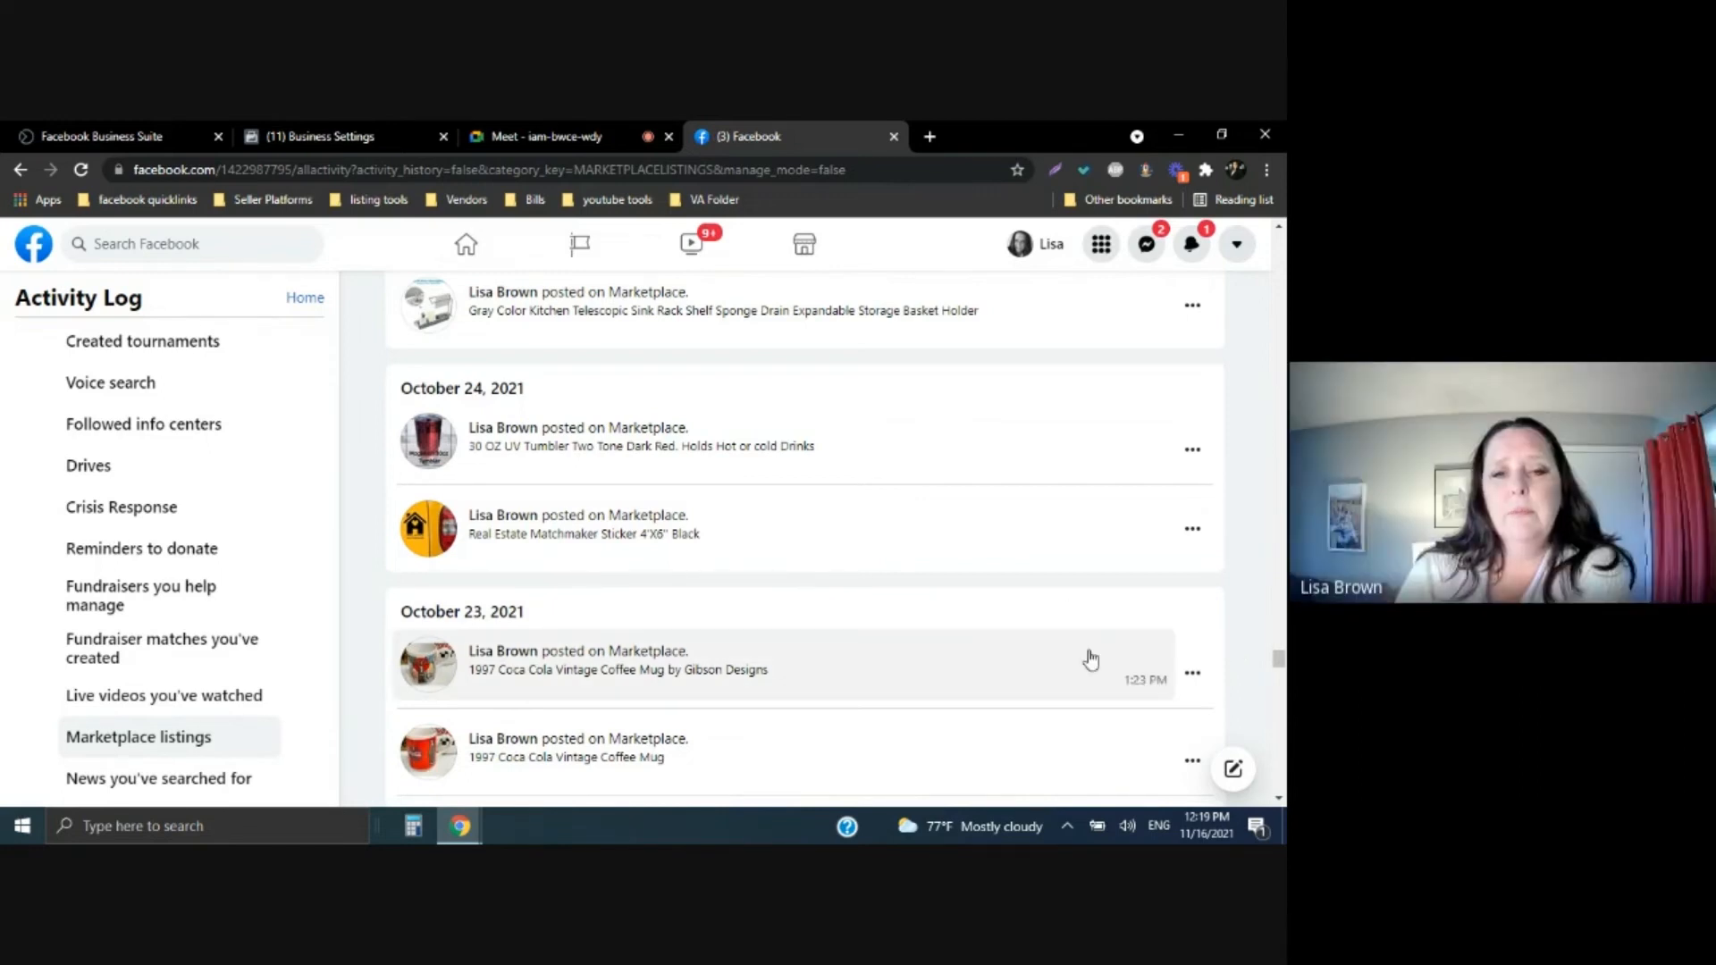
{"action": "scroll", "coordinate": [1234, 674], "scroll_direction": "down", "scroll_amount": 5}
{"action": "scroll", "coordinate": [1233, 682], "scroll_direction": "down", "scroll_amount": 5}
{"action": "scroll", "coordinate": [1229, 690], "scroll_direction": "down", "scroll_amount": 5}
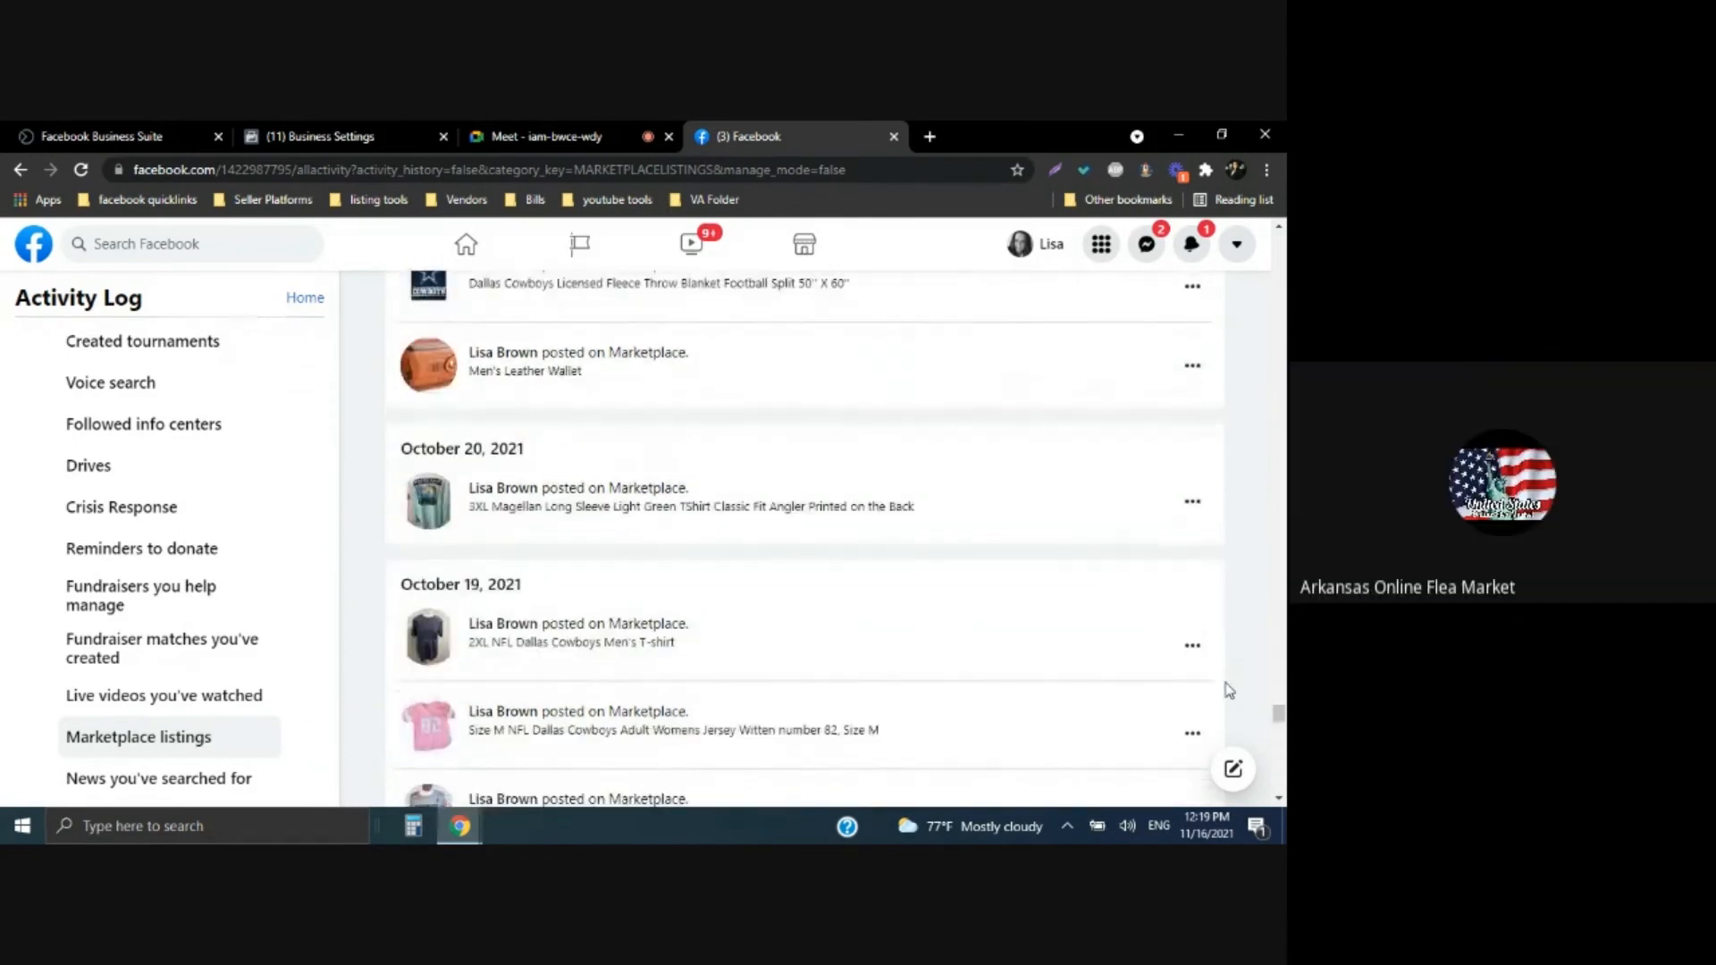
{"action": "scroll", "coordinate": [1229, 690], "scroll_direction": "down", "scroll_amount": 5}
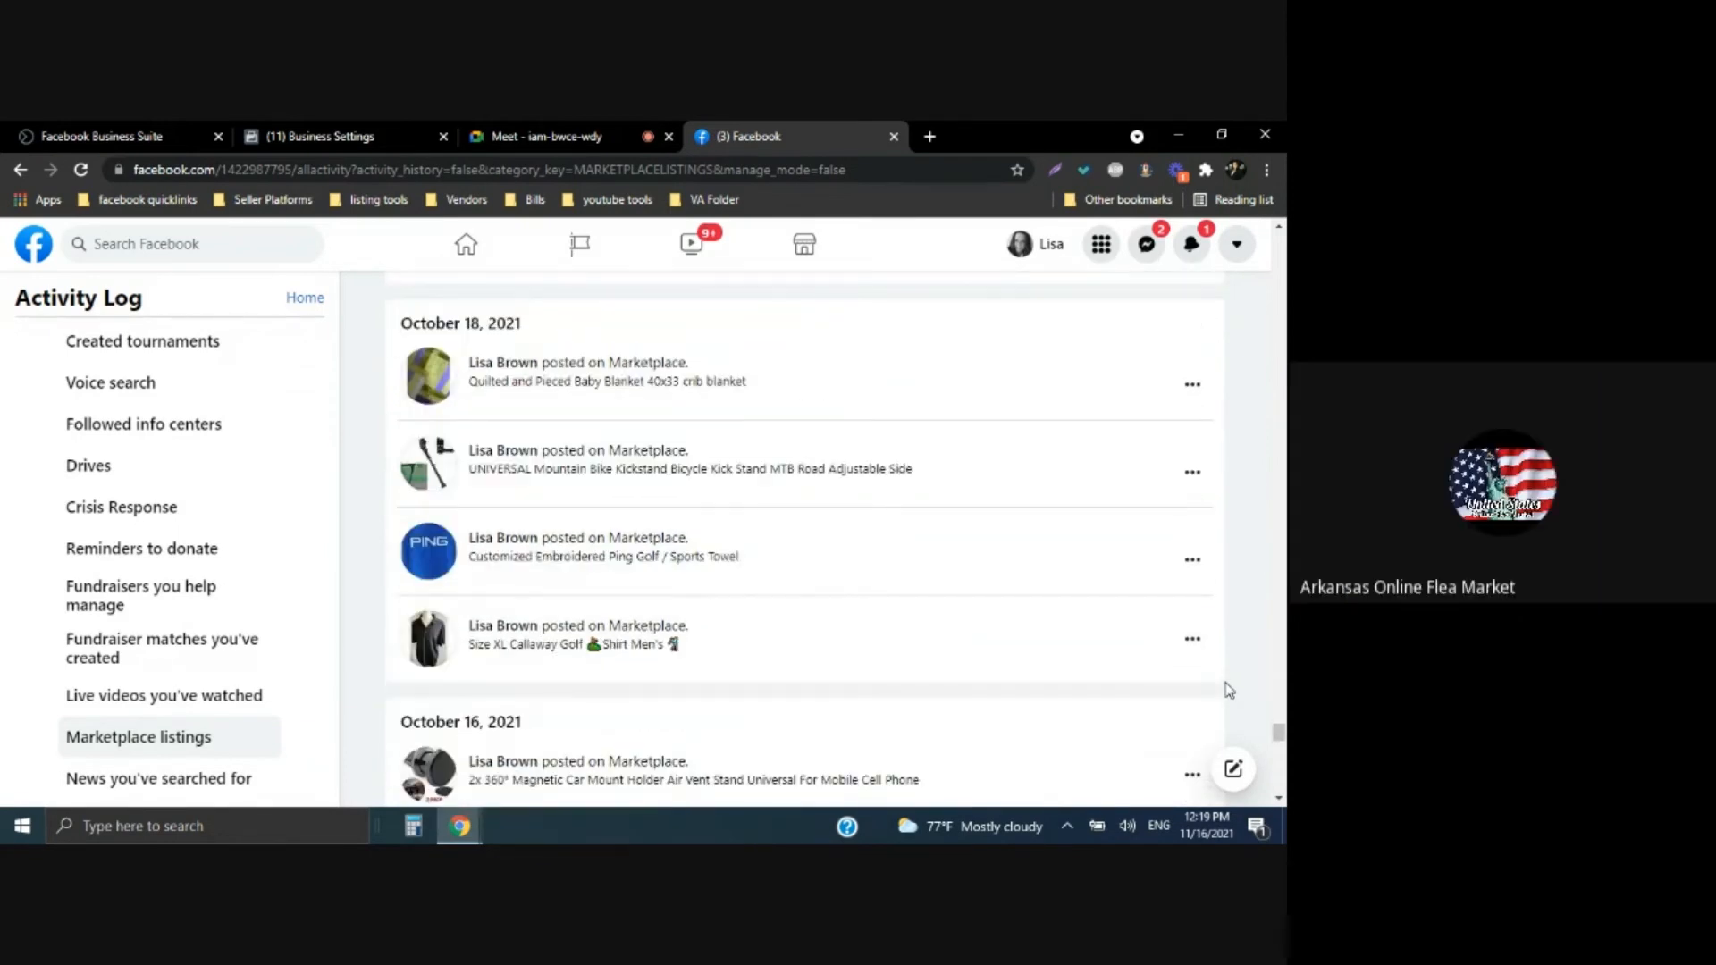
{"action": "scroll", "coordinate": [1229, 671], "scroll_direction": "down", "scroll_amount": 5}
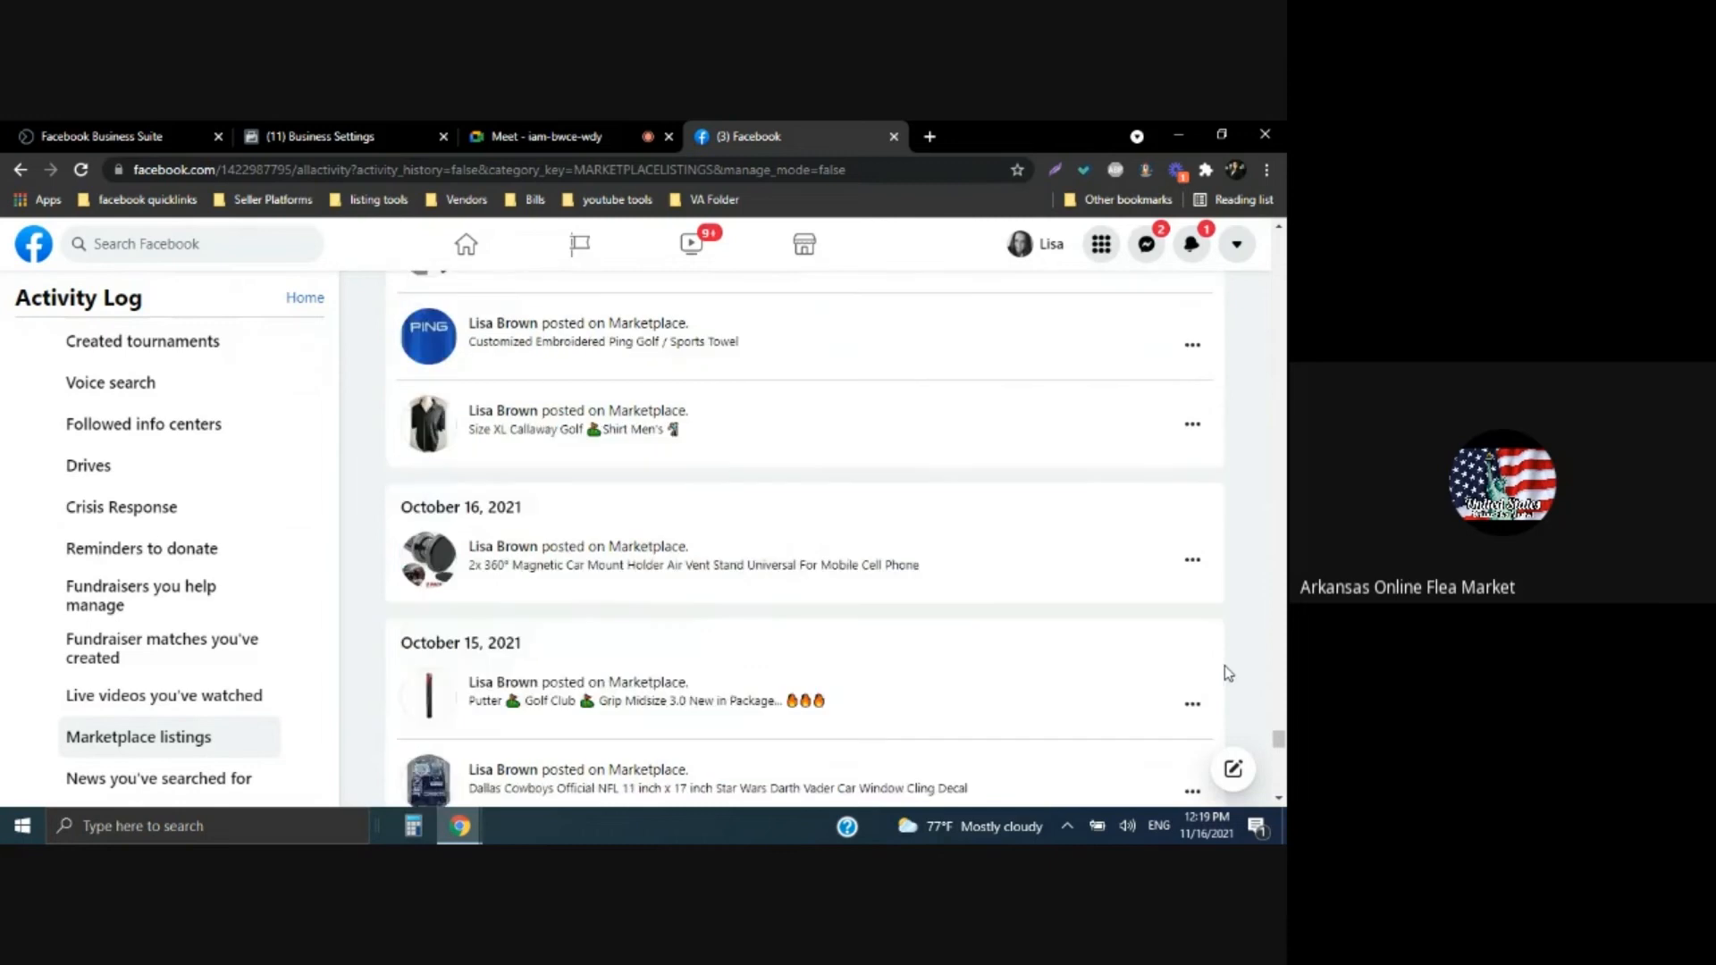
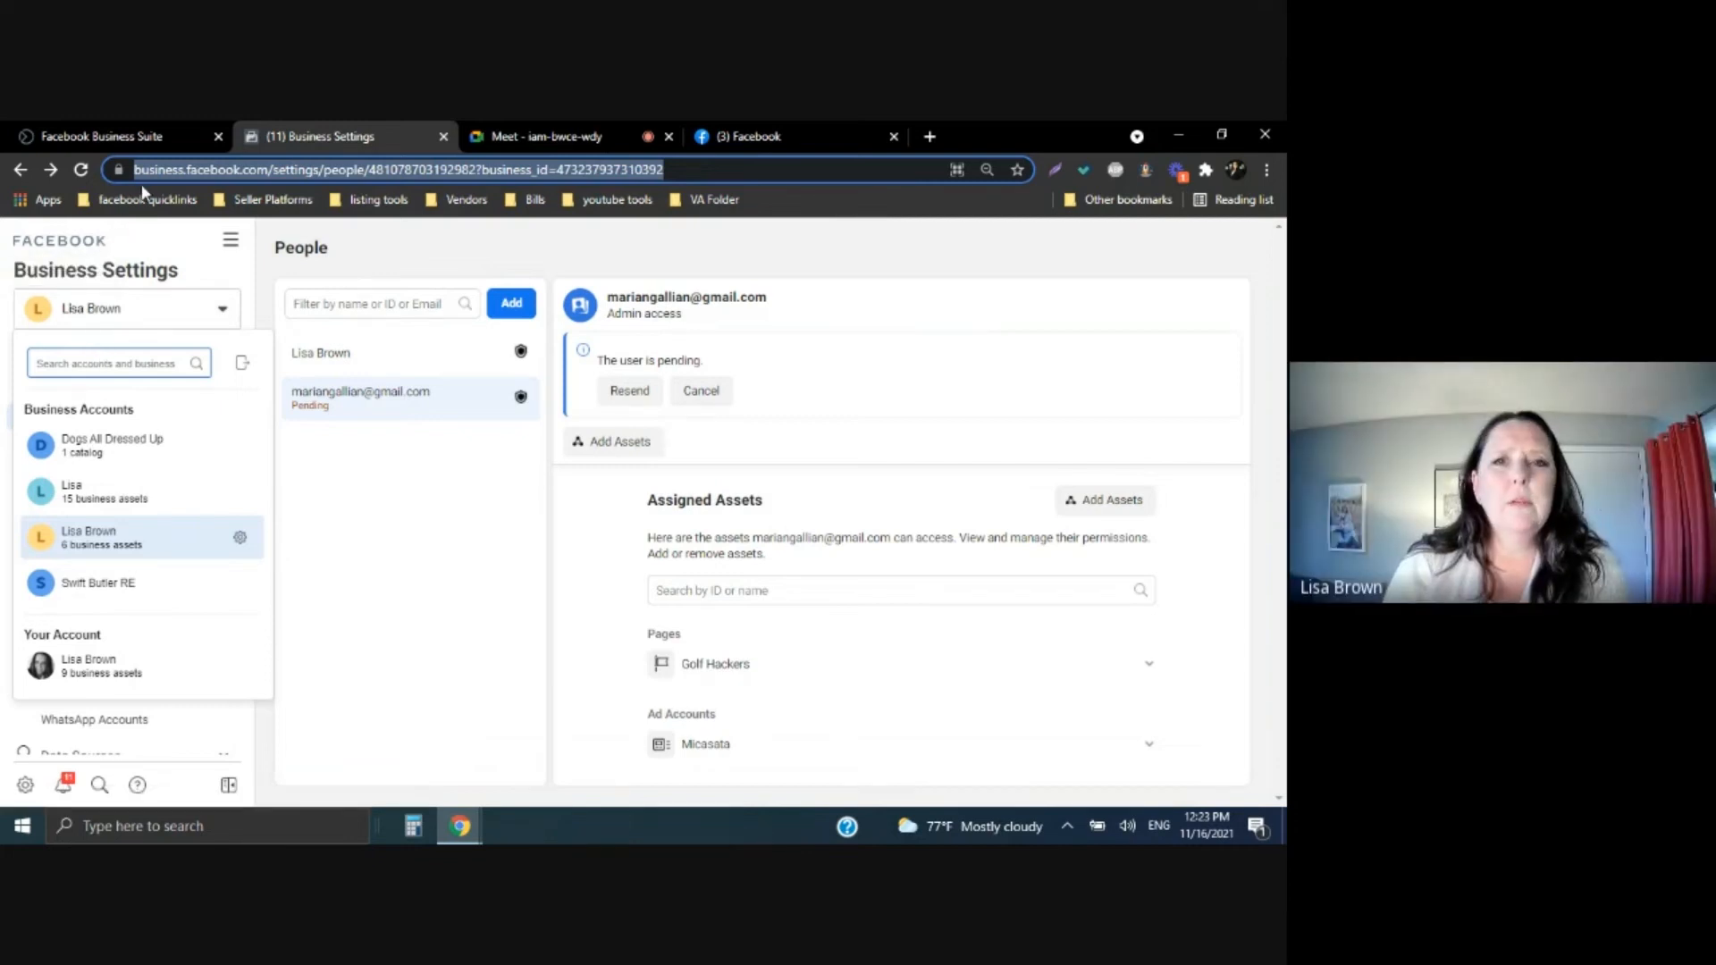
Start a Facebook post on the Golf Hackers Page and attach the golfers_shag_bag JPEG from the listing pictures folder
{"action": "left_click", "coordinate": [797, 136]}
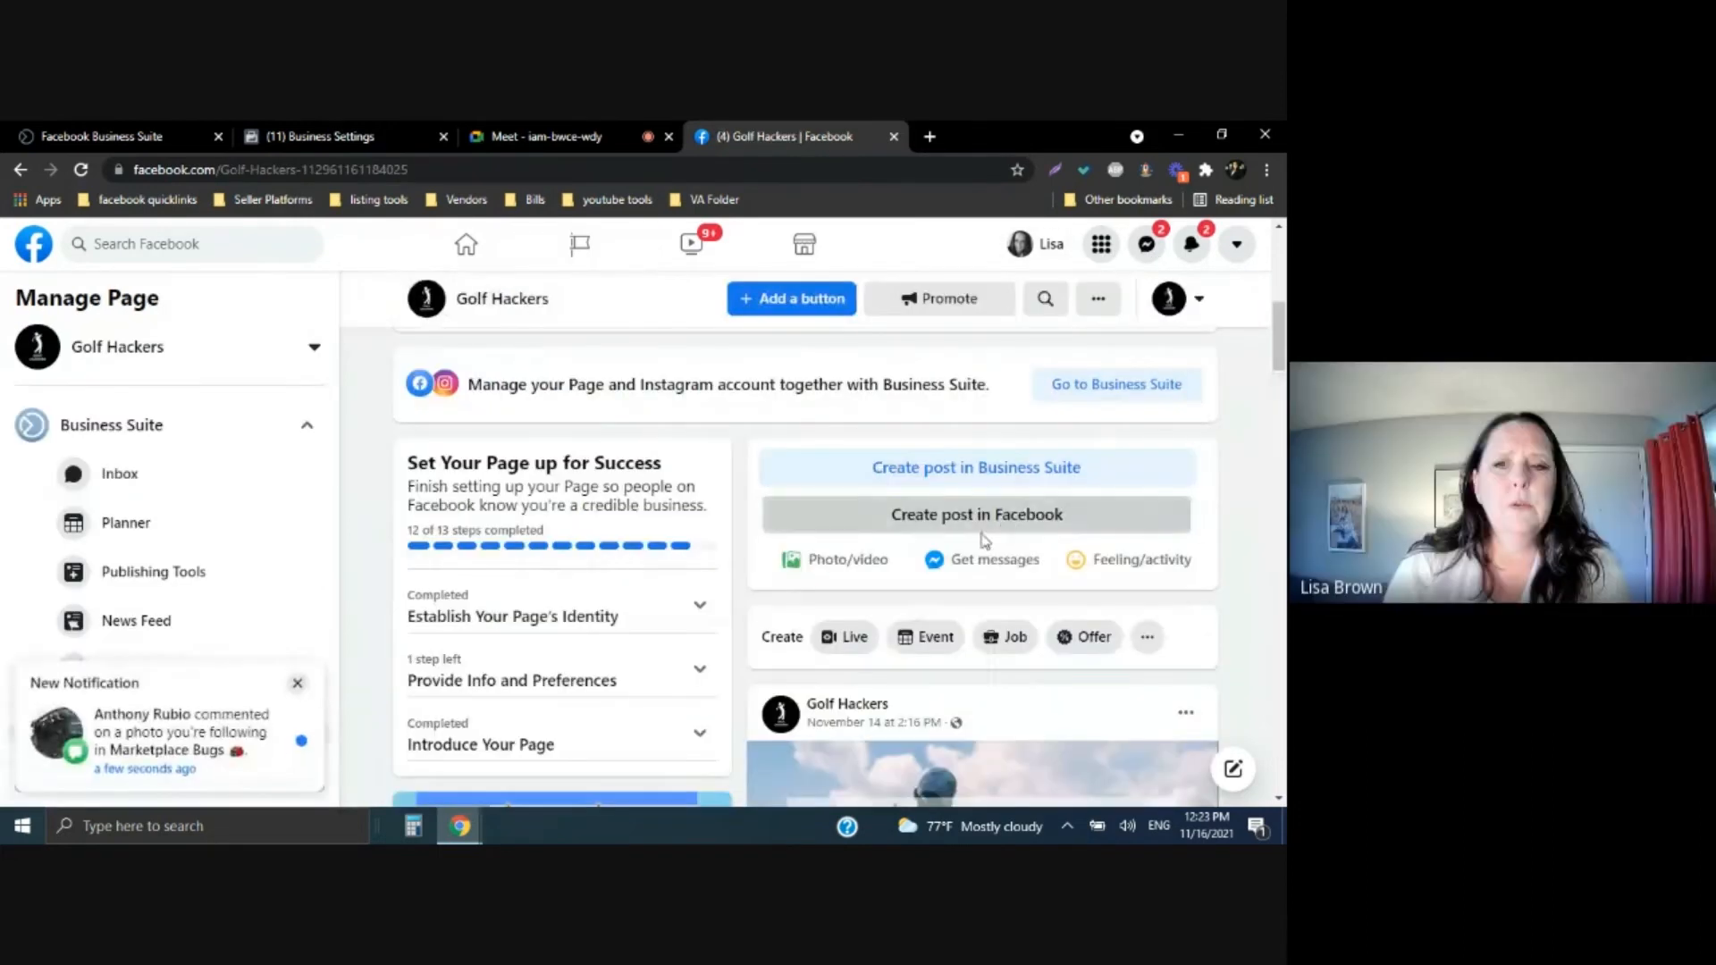
{"action": "left_click", "coordinate": [1001, 522]}
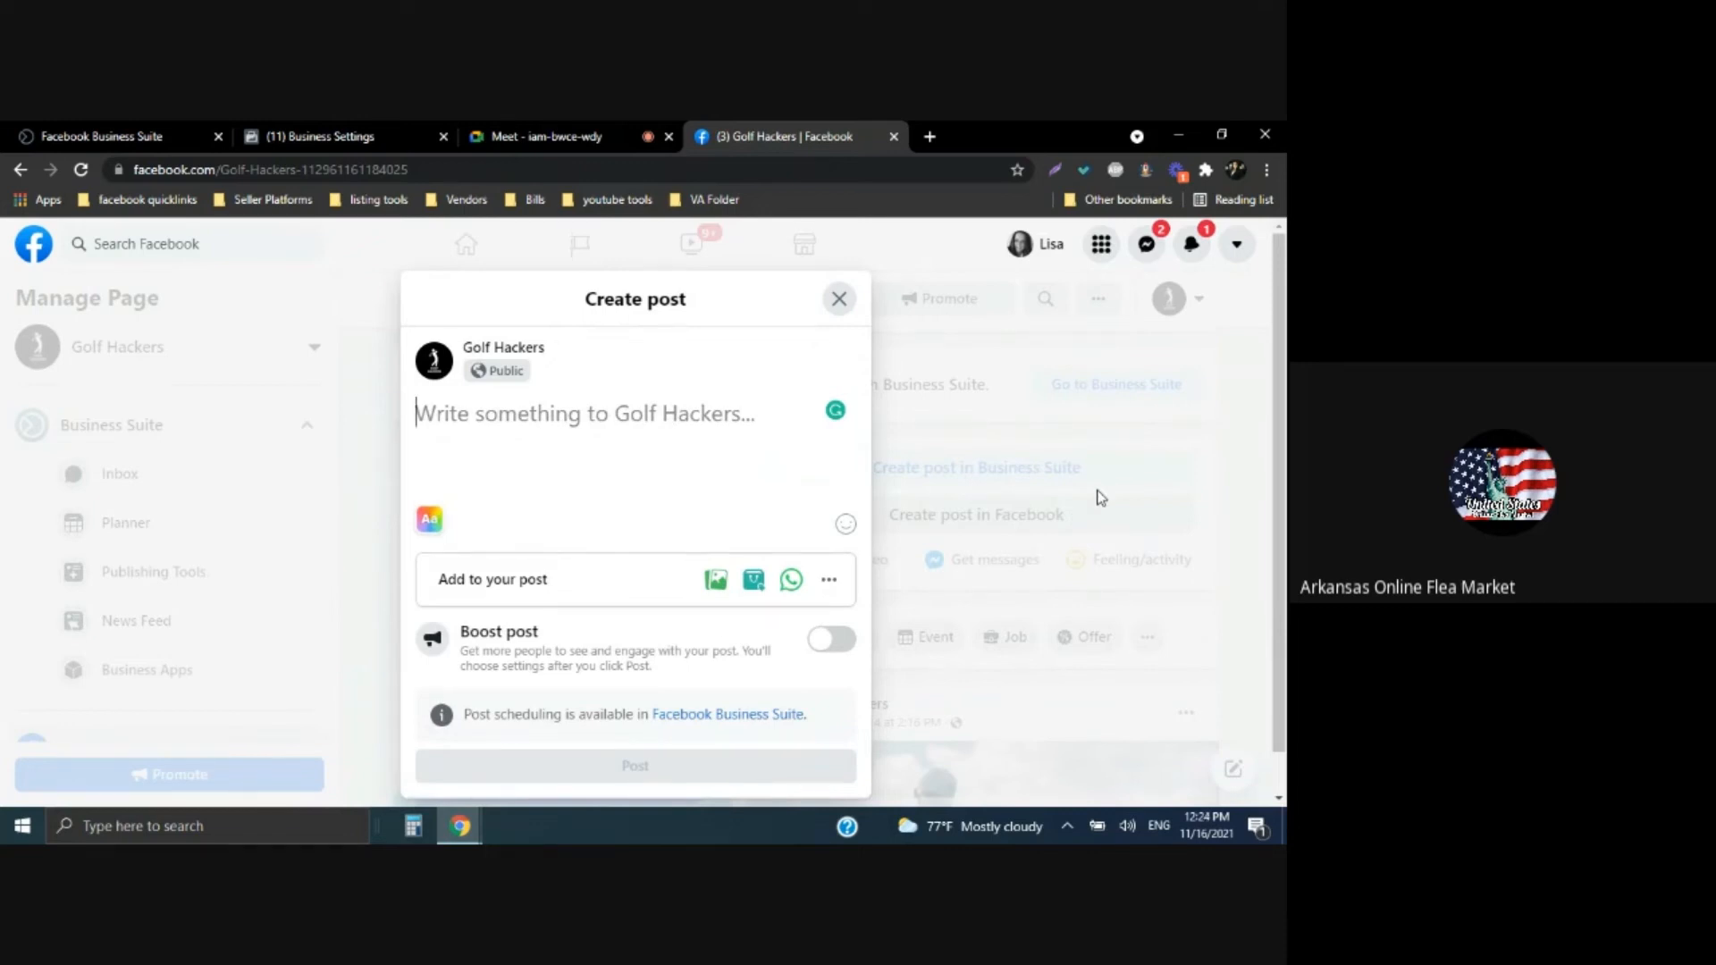
{"action": "left_click", "coordinate": [717, 581]}
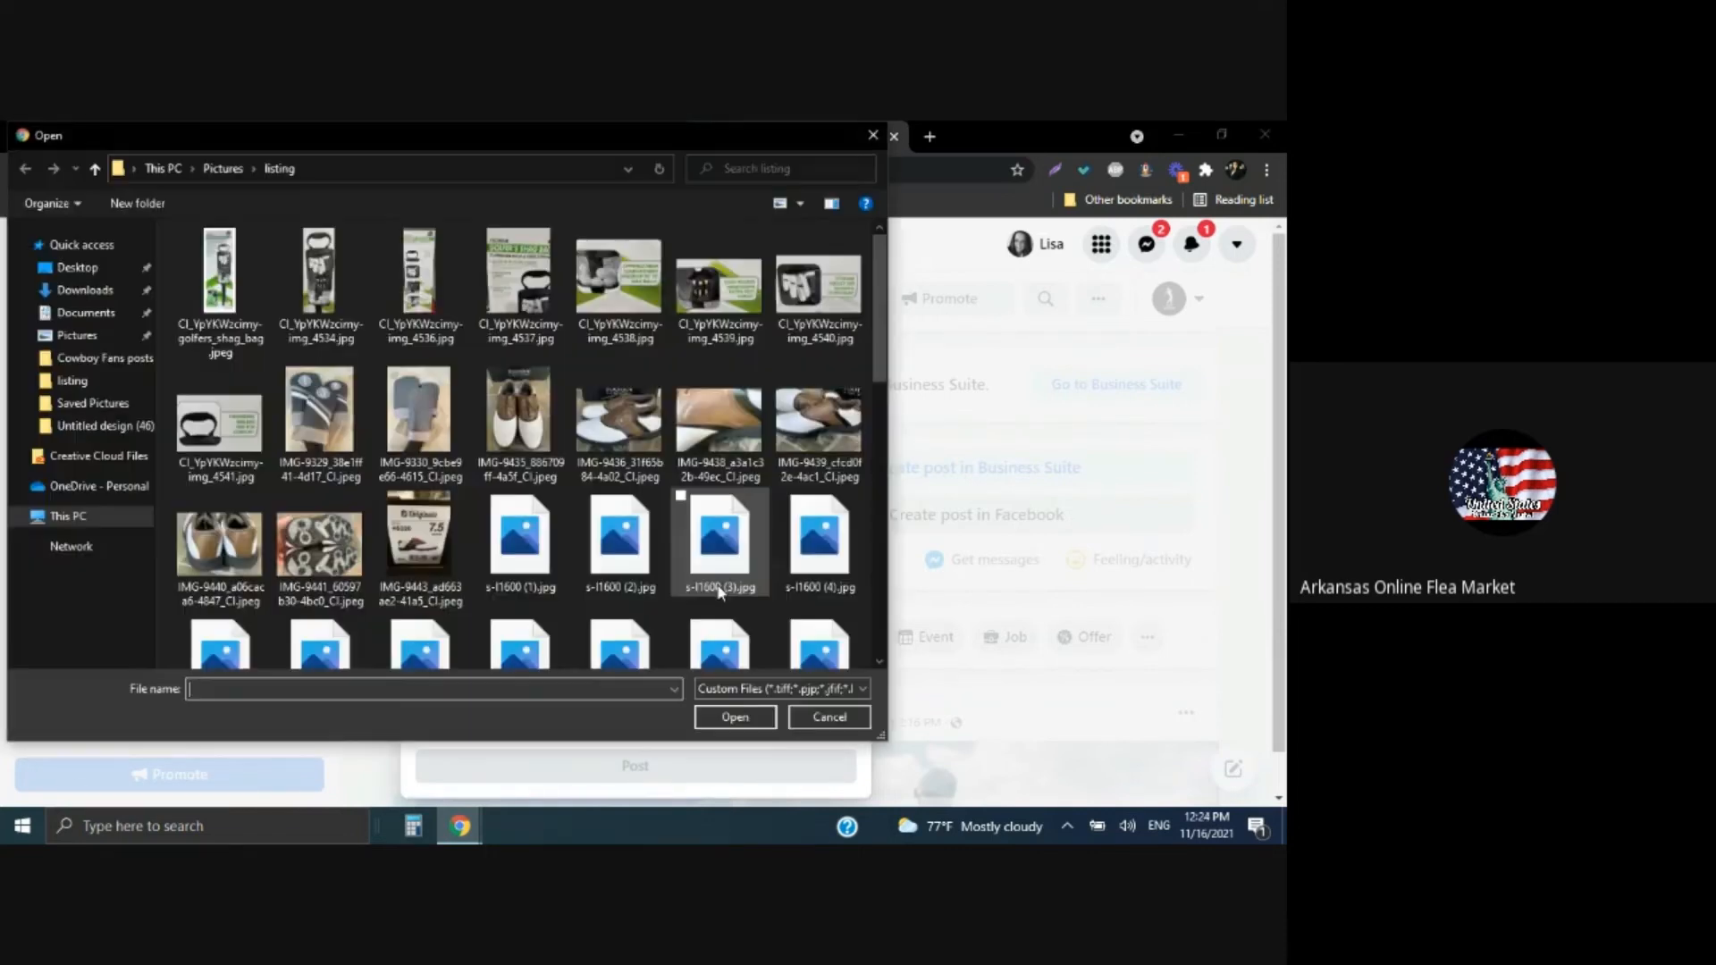
{"action": "left_click", "coordinate": [230, 309]}
{"action": "left_click", "coordinate": [754, 719]}
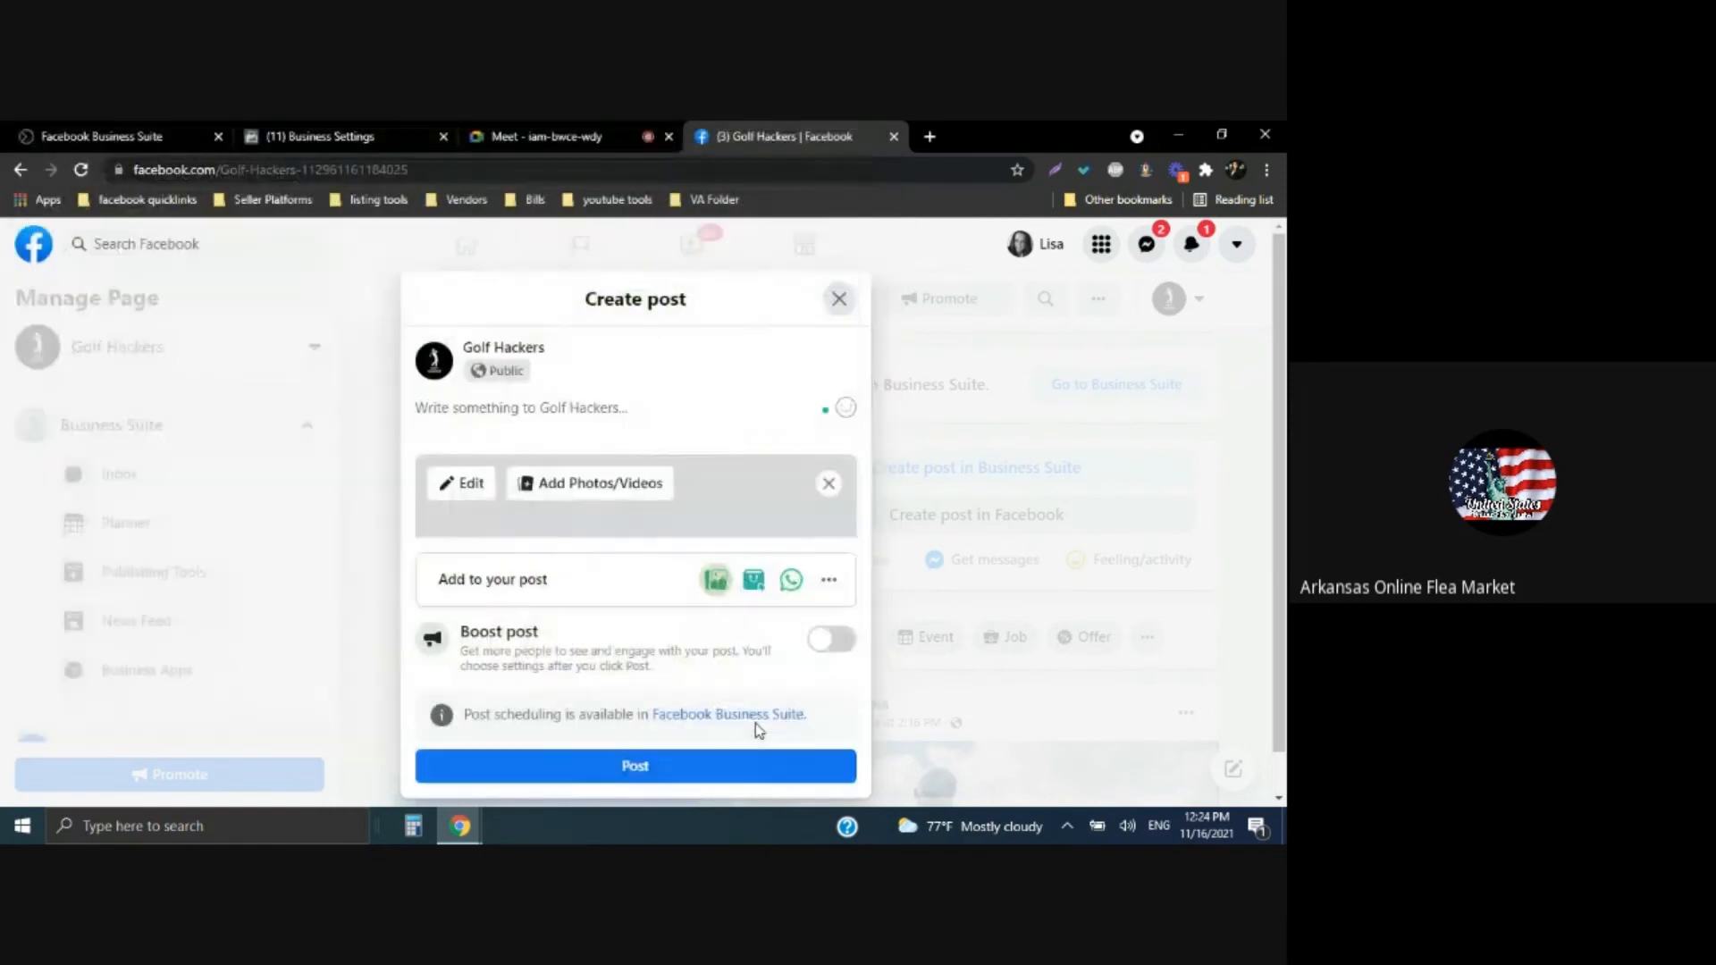
Tag the Golfers Shag Bag NIB by Club Champ product in the post's photo and publish the post
{"action": "scroll", "coordinate": [674, 540], "scroll_direction": "down", "scroll_amount": 3}
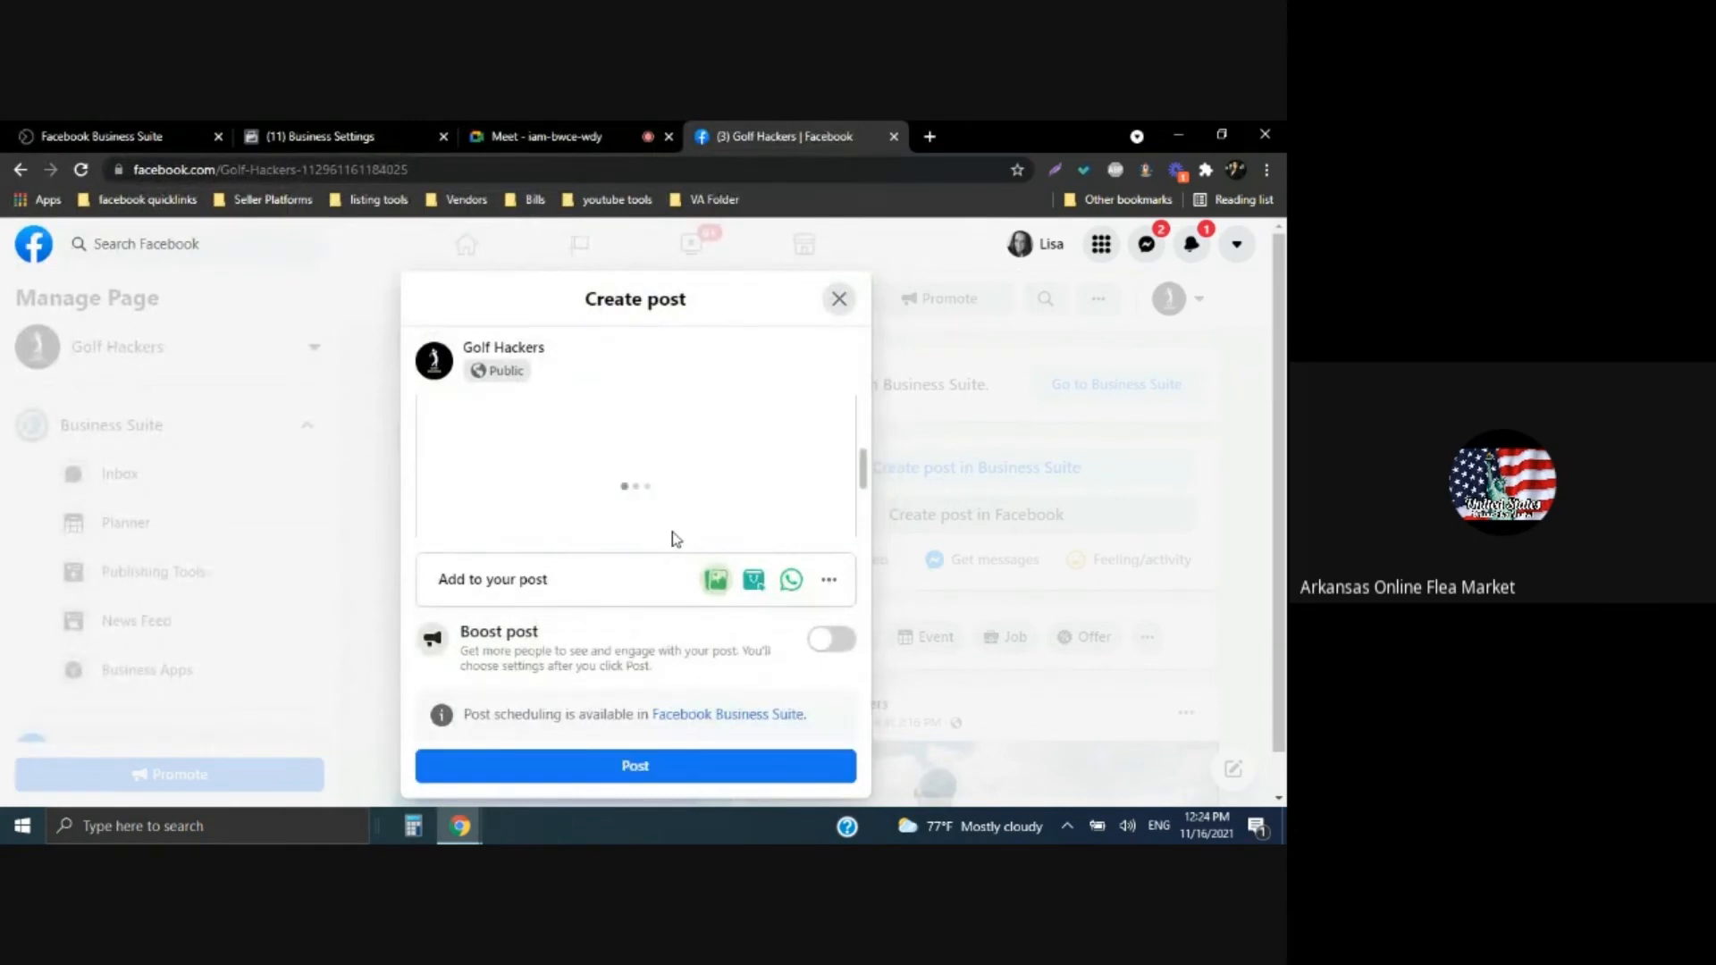
{"action": "left_click", "coordinate": [754, 579]}
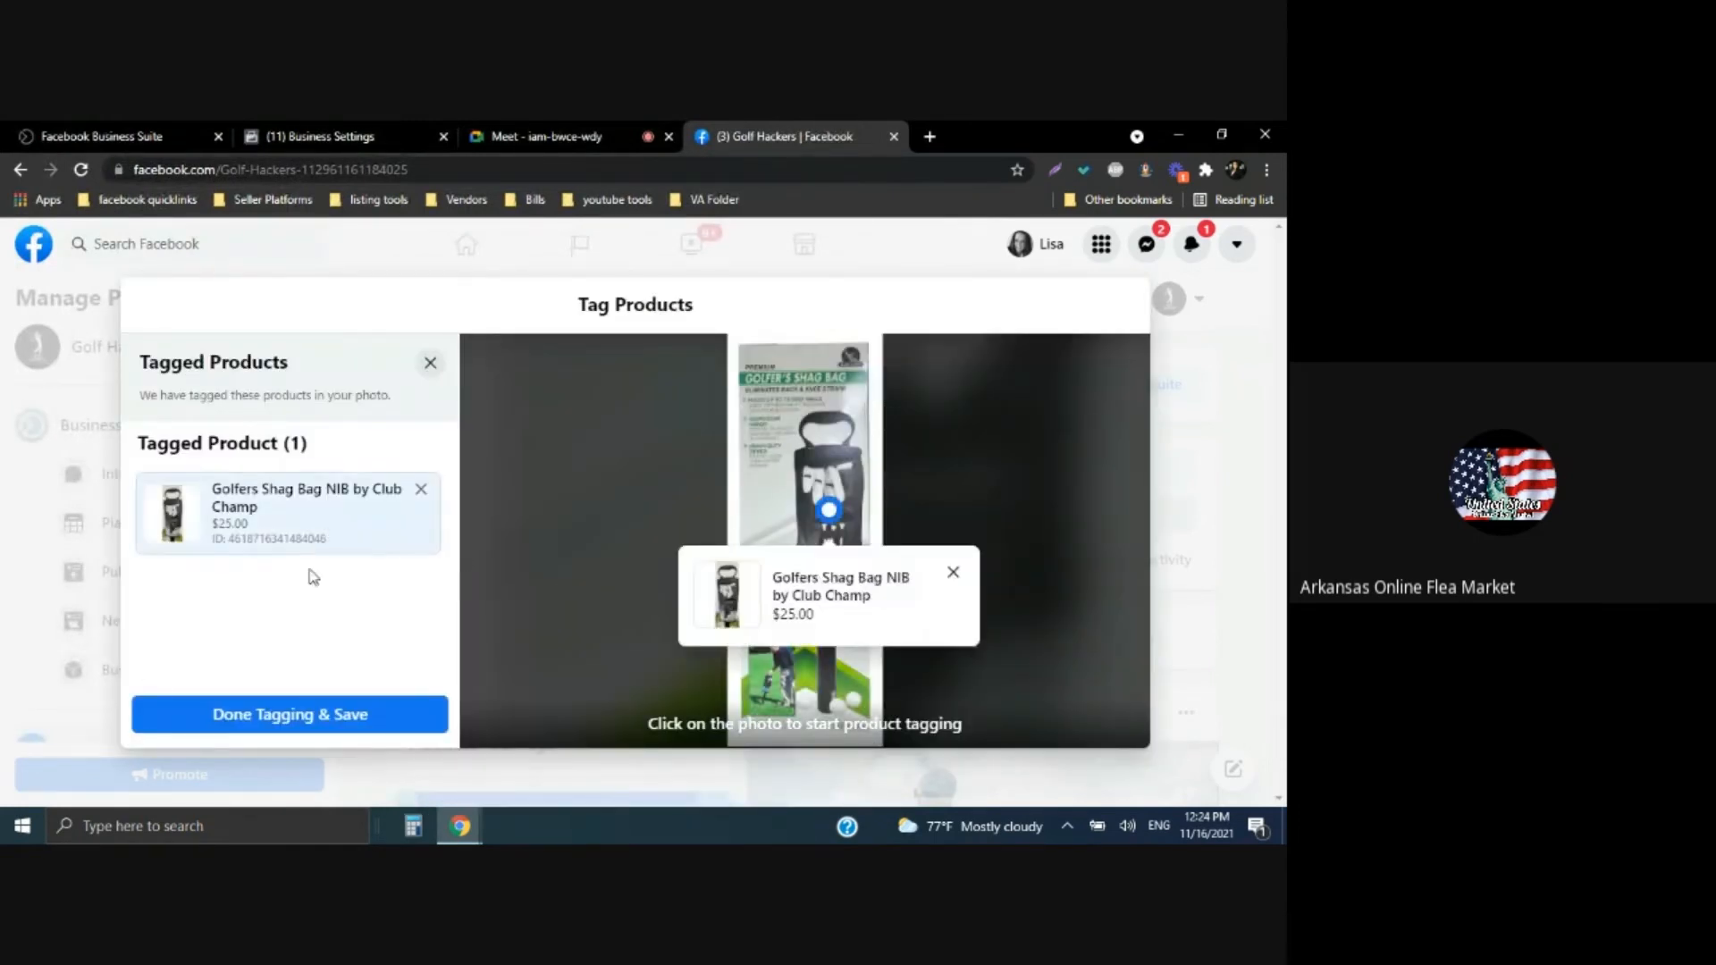
{"action": "left_click", "coordinate": [320, 720]}
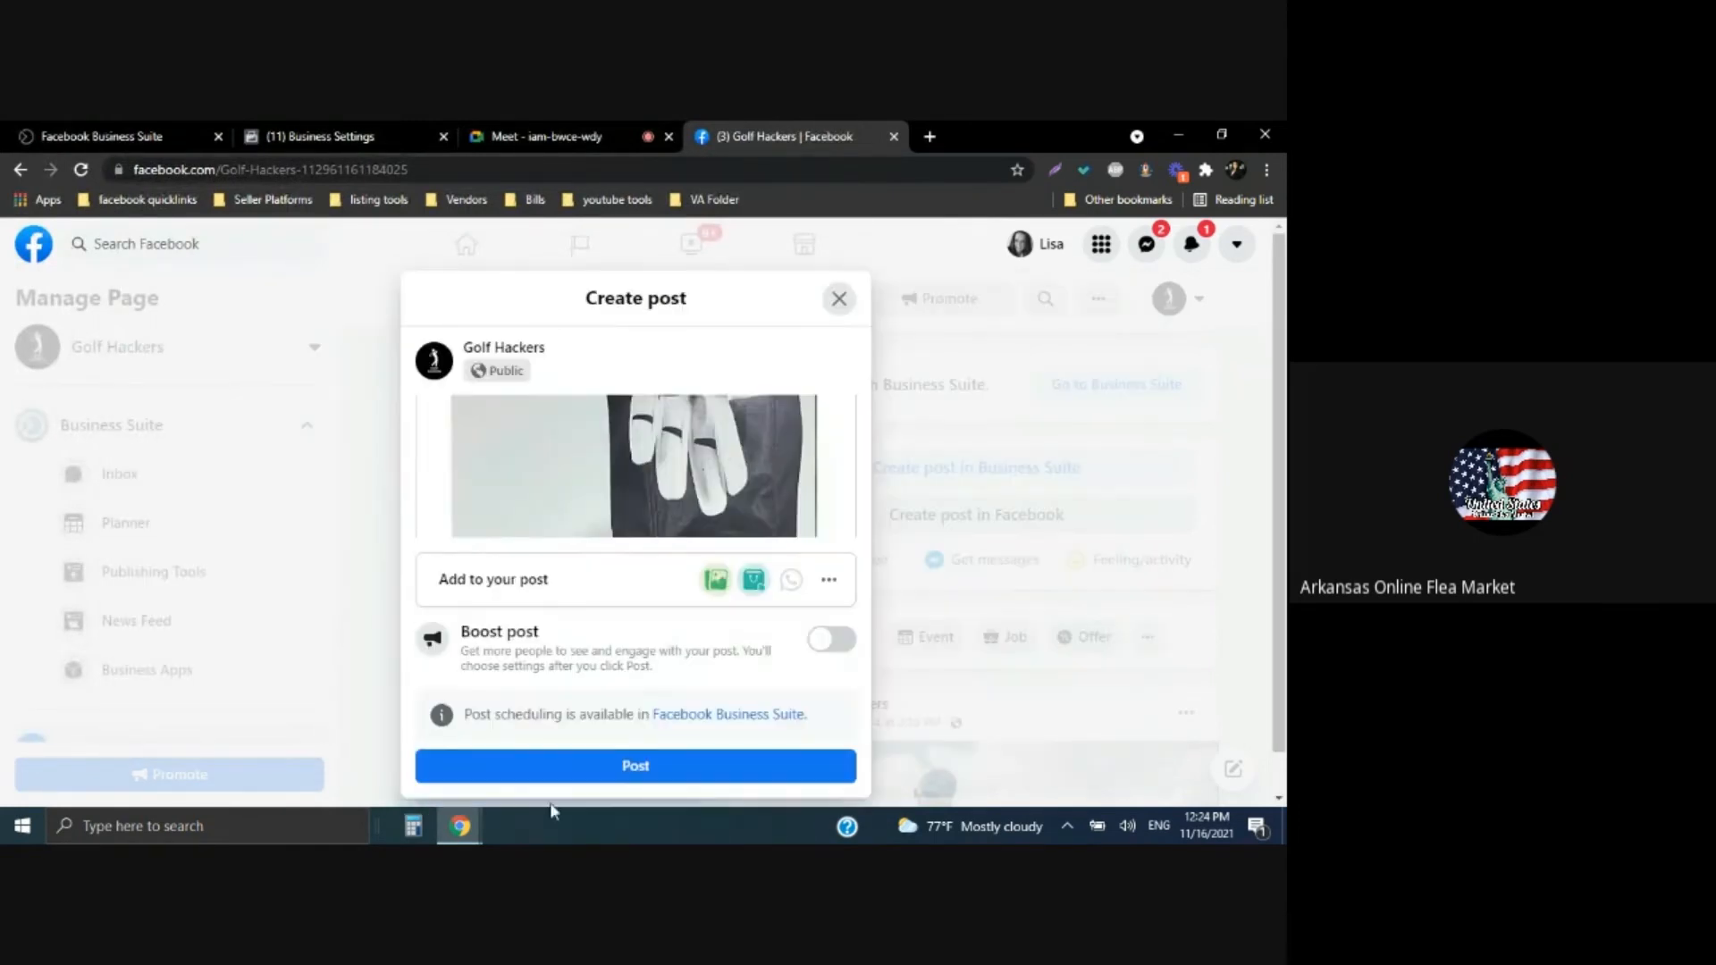
{"action": "left_click", "coordinate": [662, 769]}
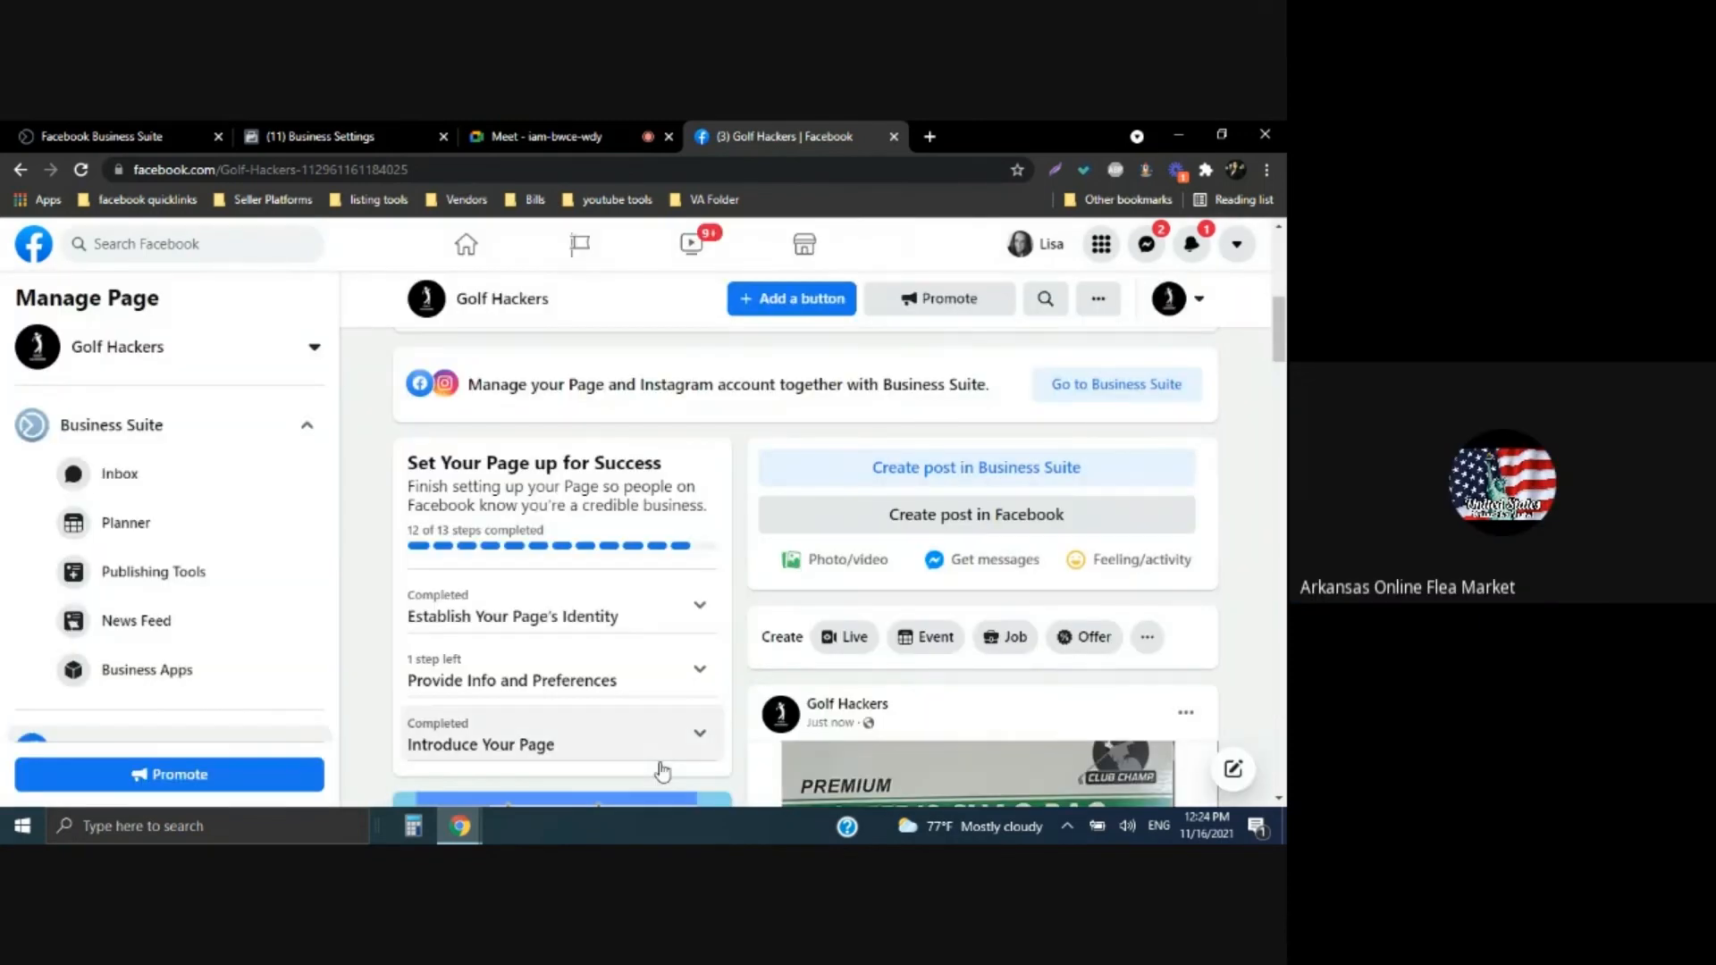
Check the new shag bag post on the Golf Hackers Page, including its photo and the tagged product's listing
{"action": "scroll", "coordinate": [820, 678], "scroll_direction": "down", "scroll_amount": 10}
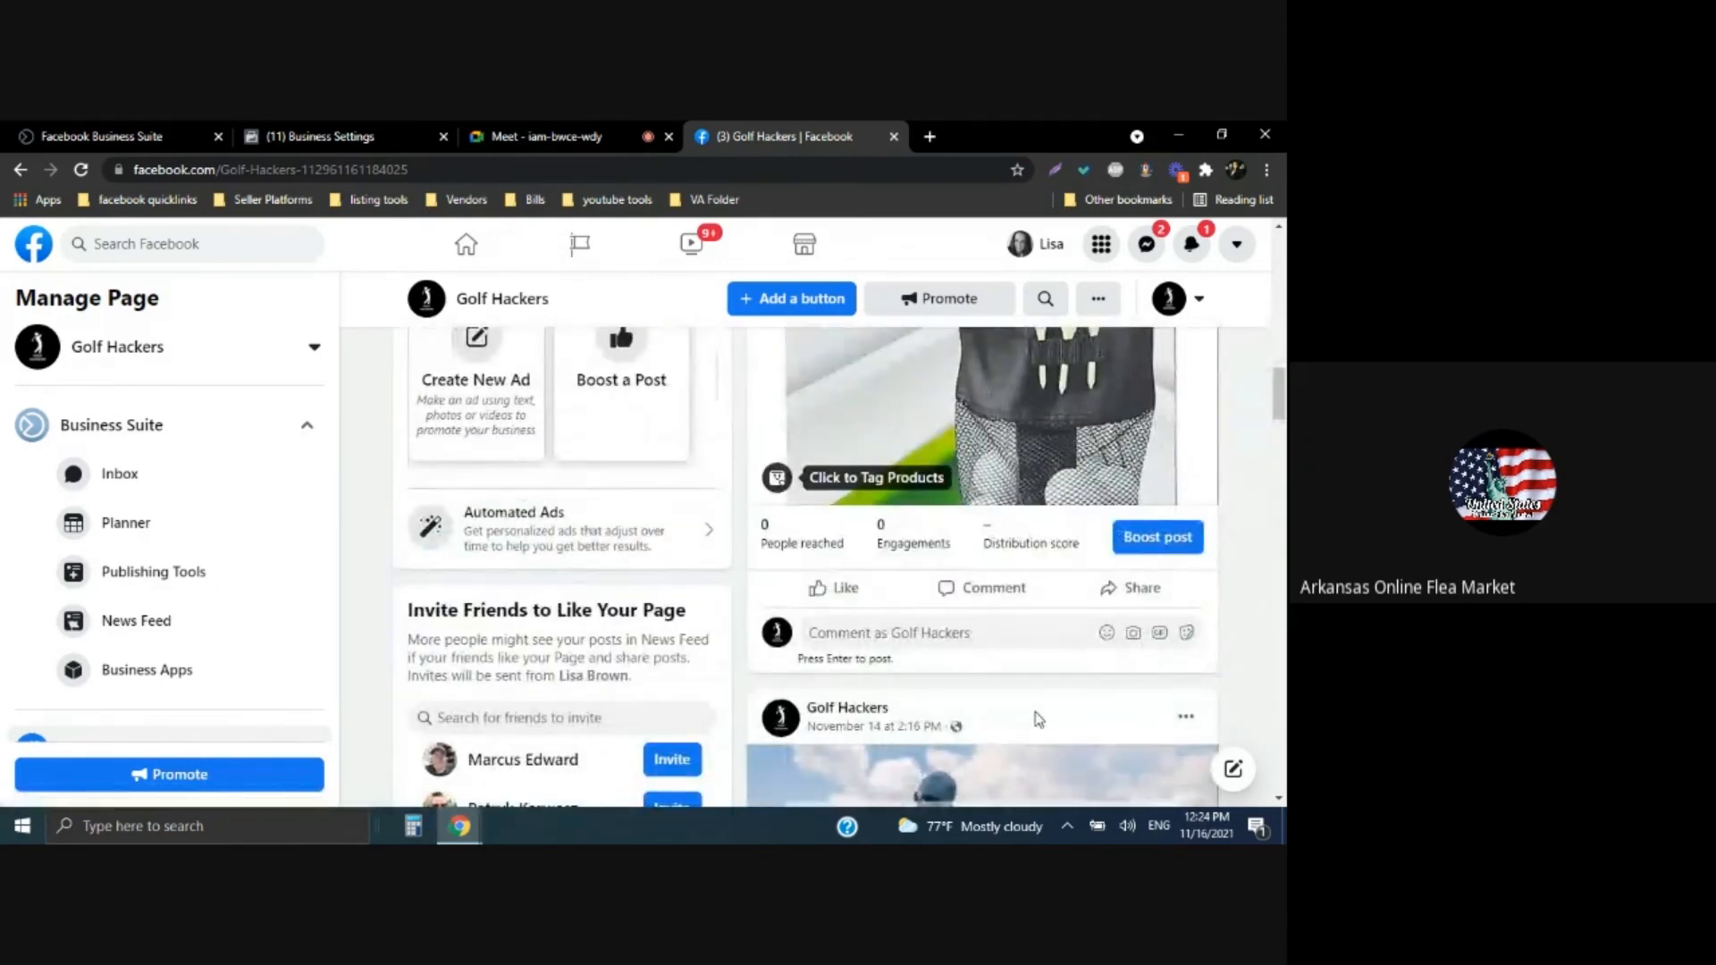
{"action": "scroll", "coordinate": [1055, 707], "scroll_direction": "up", "scroll_amount": 6}
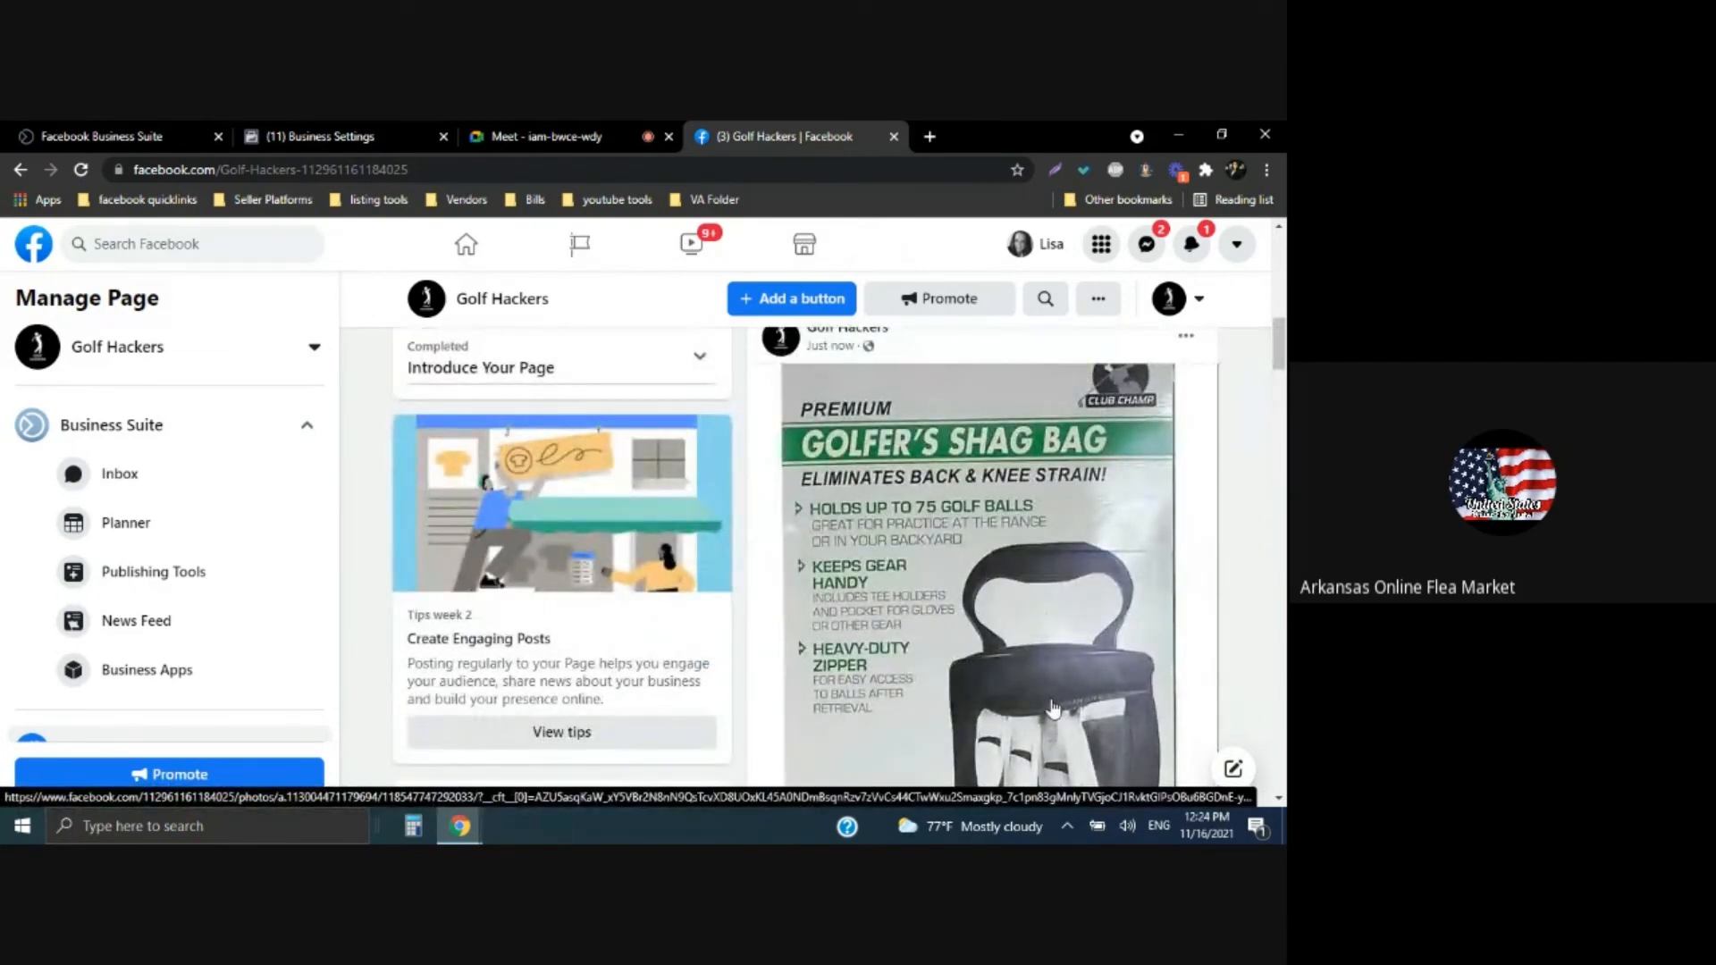
{"action": "left_click", "coordinate": [1036, 695]}
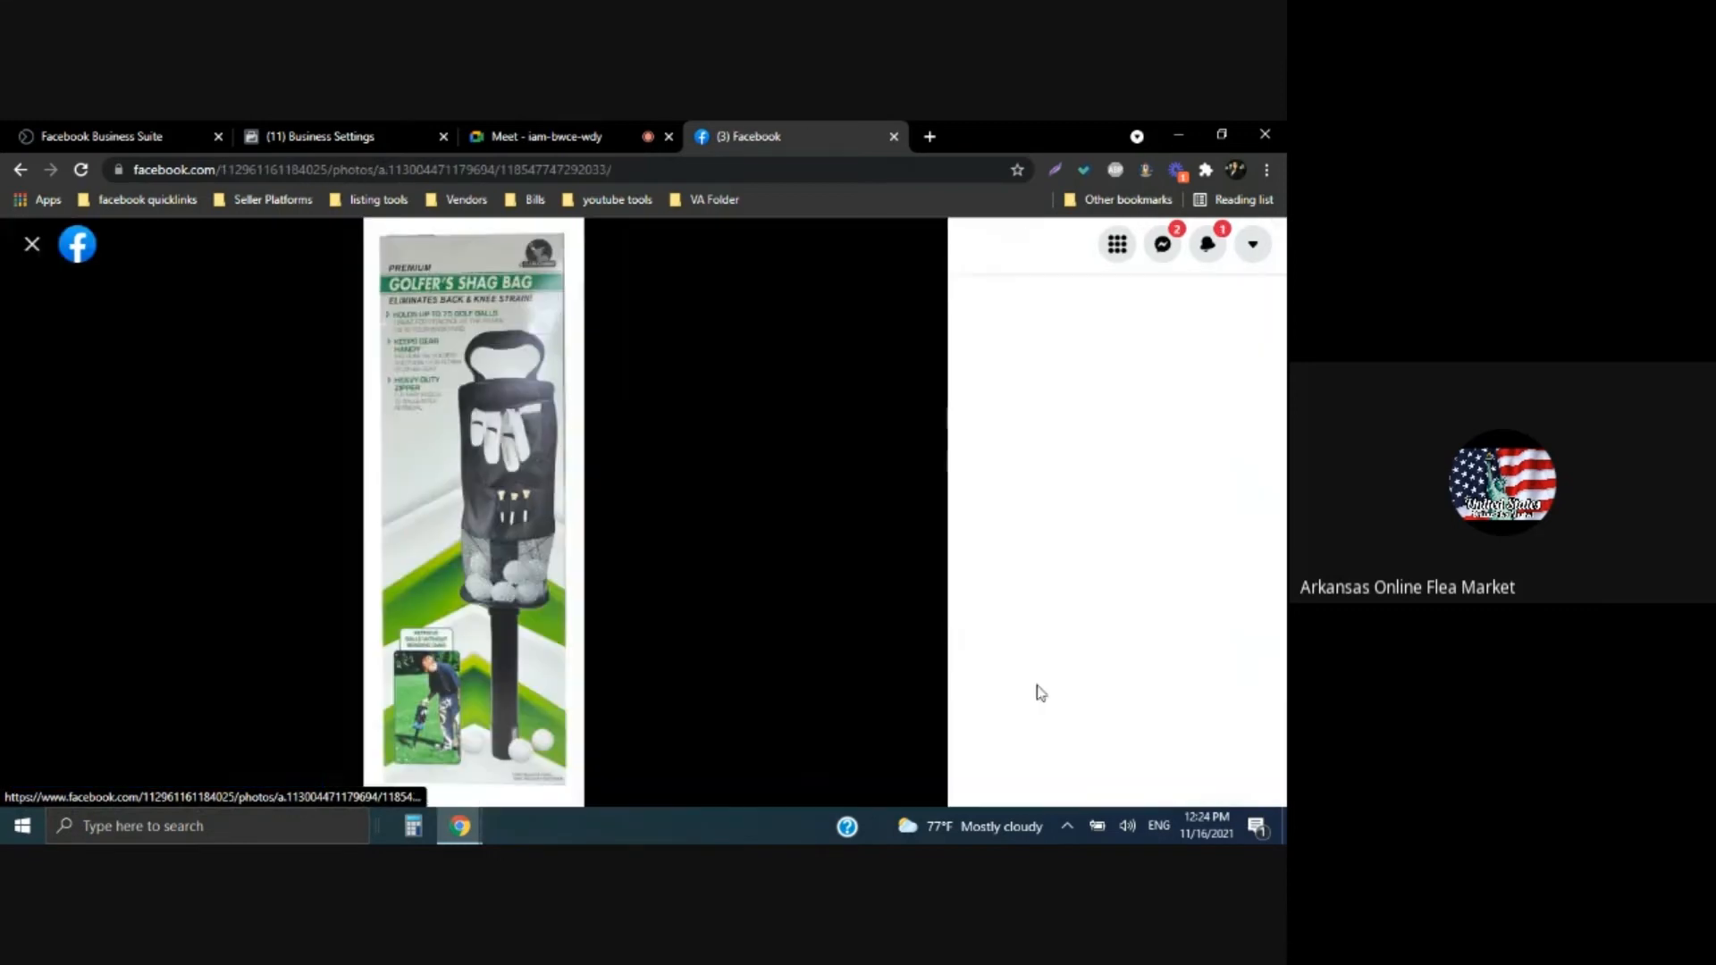
{"action": "mouse_move", "coordinate": [1025, 478]}
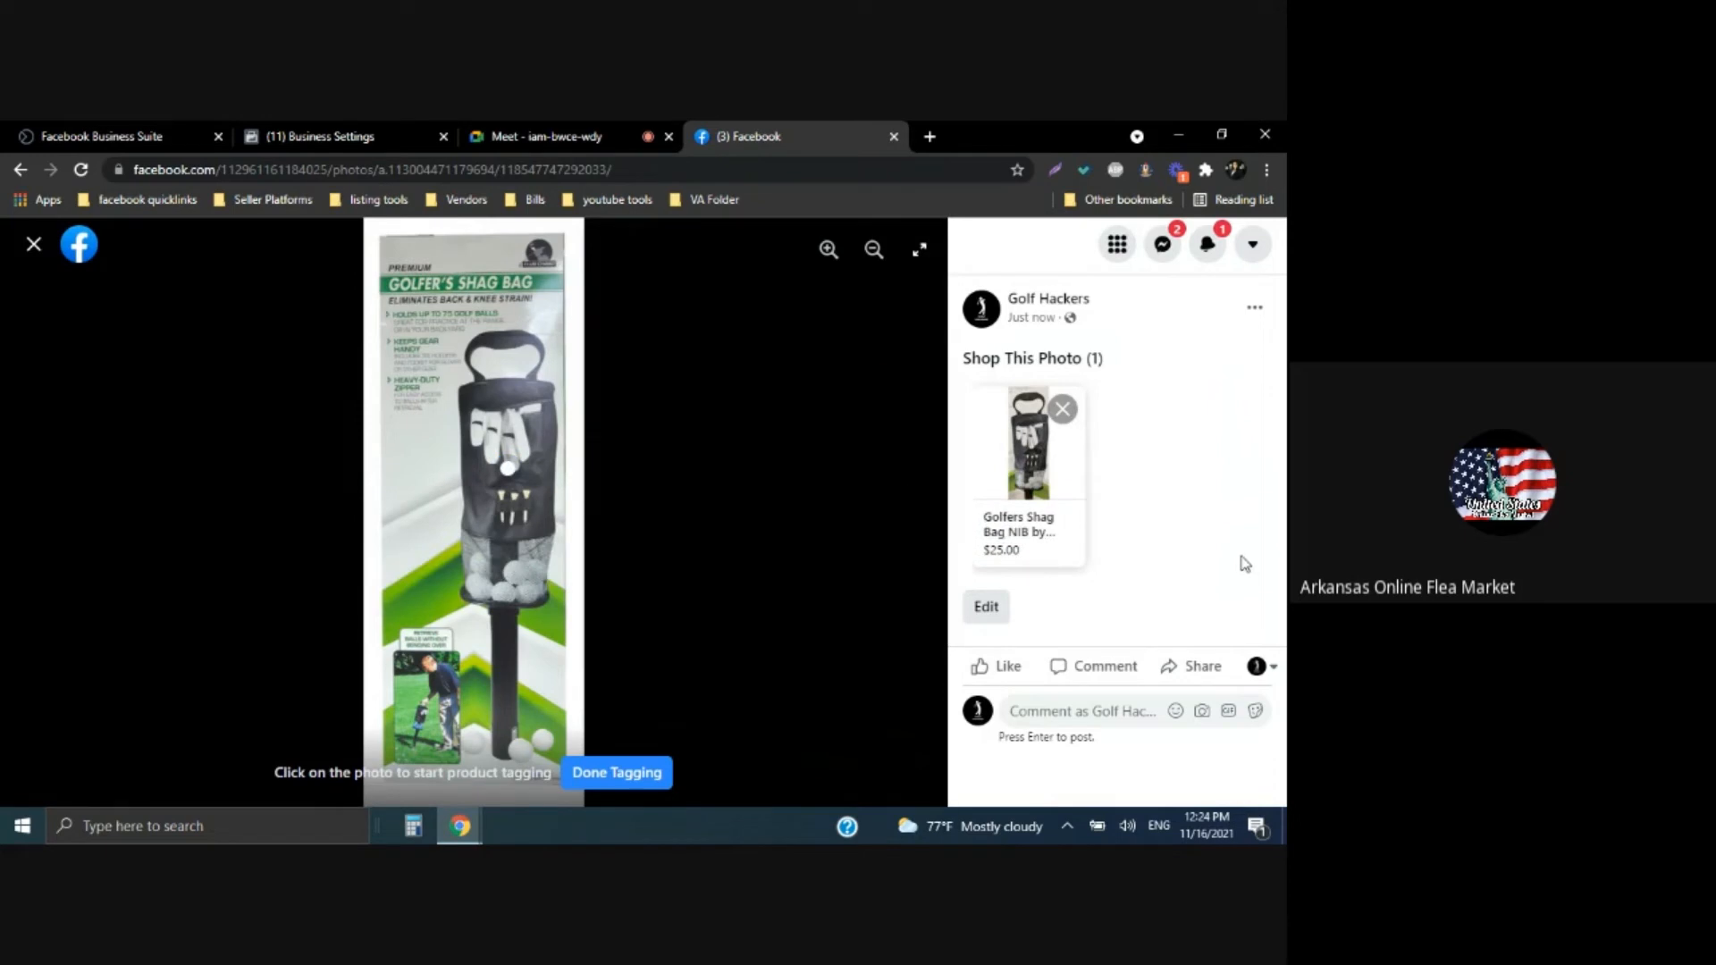
{"action": "left_click", "coordinate": [1016, 534]}
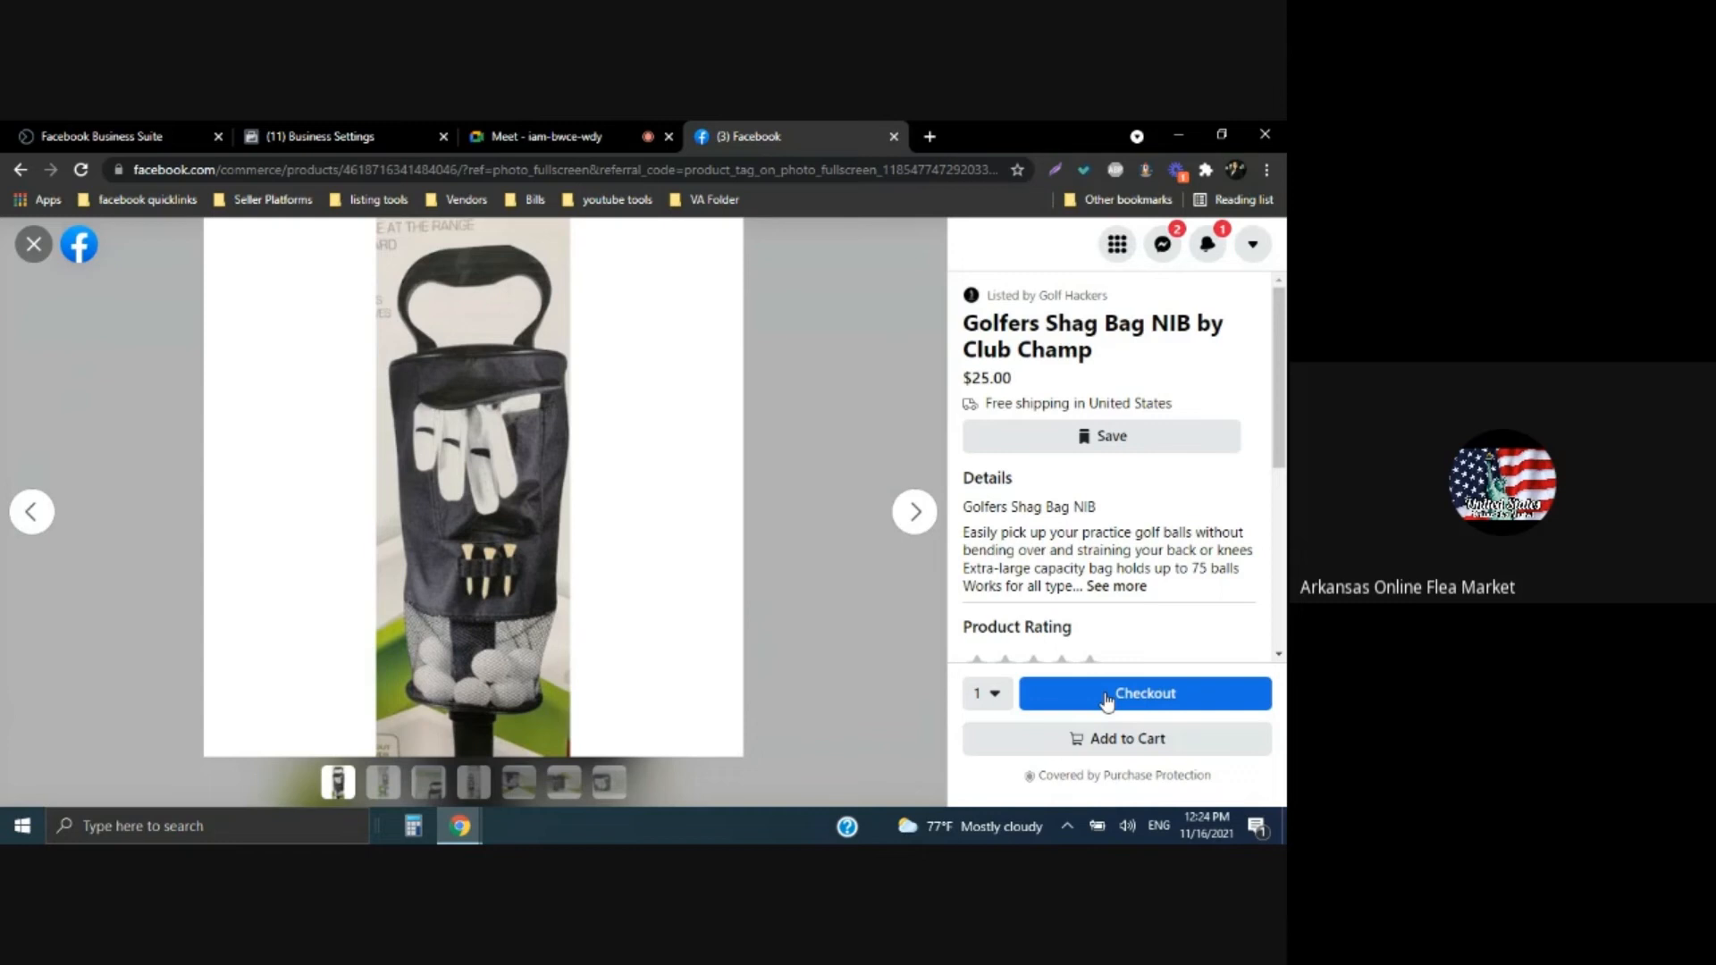
{"action": "left_click", "coordinate": [33, 246]}
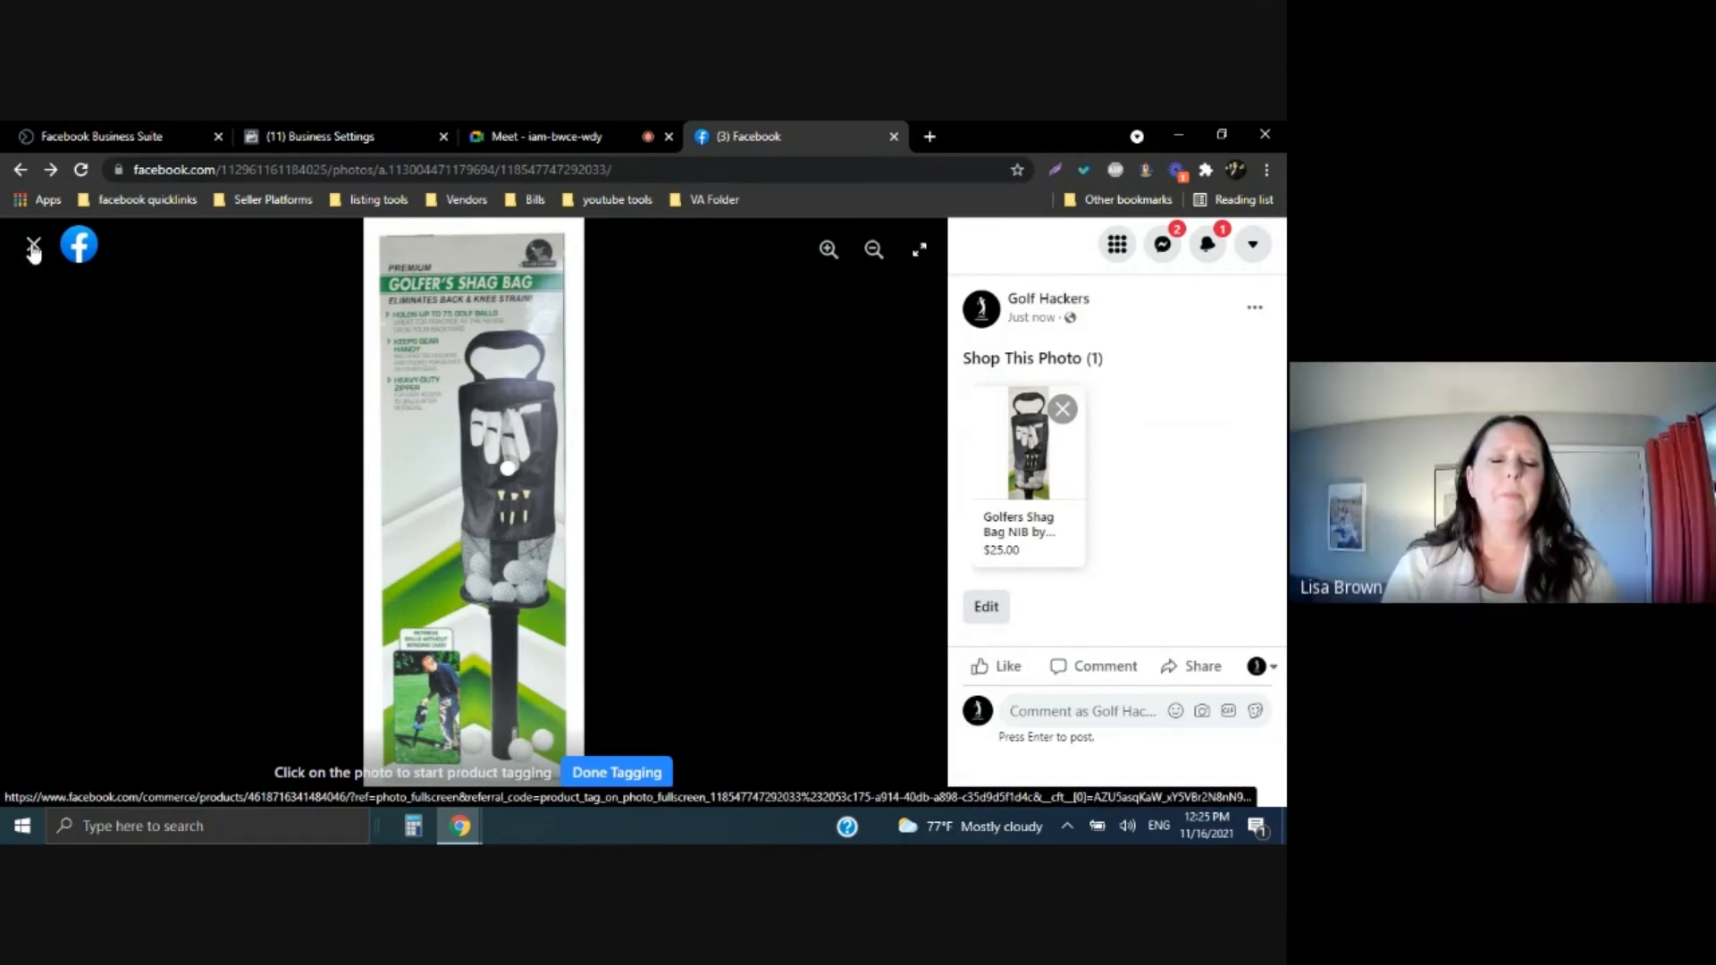
{"action": "left_click", "coordinate": [33, 248]}
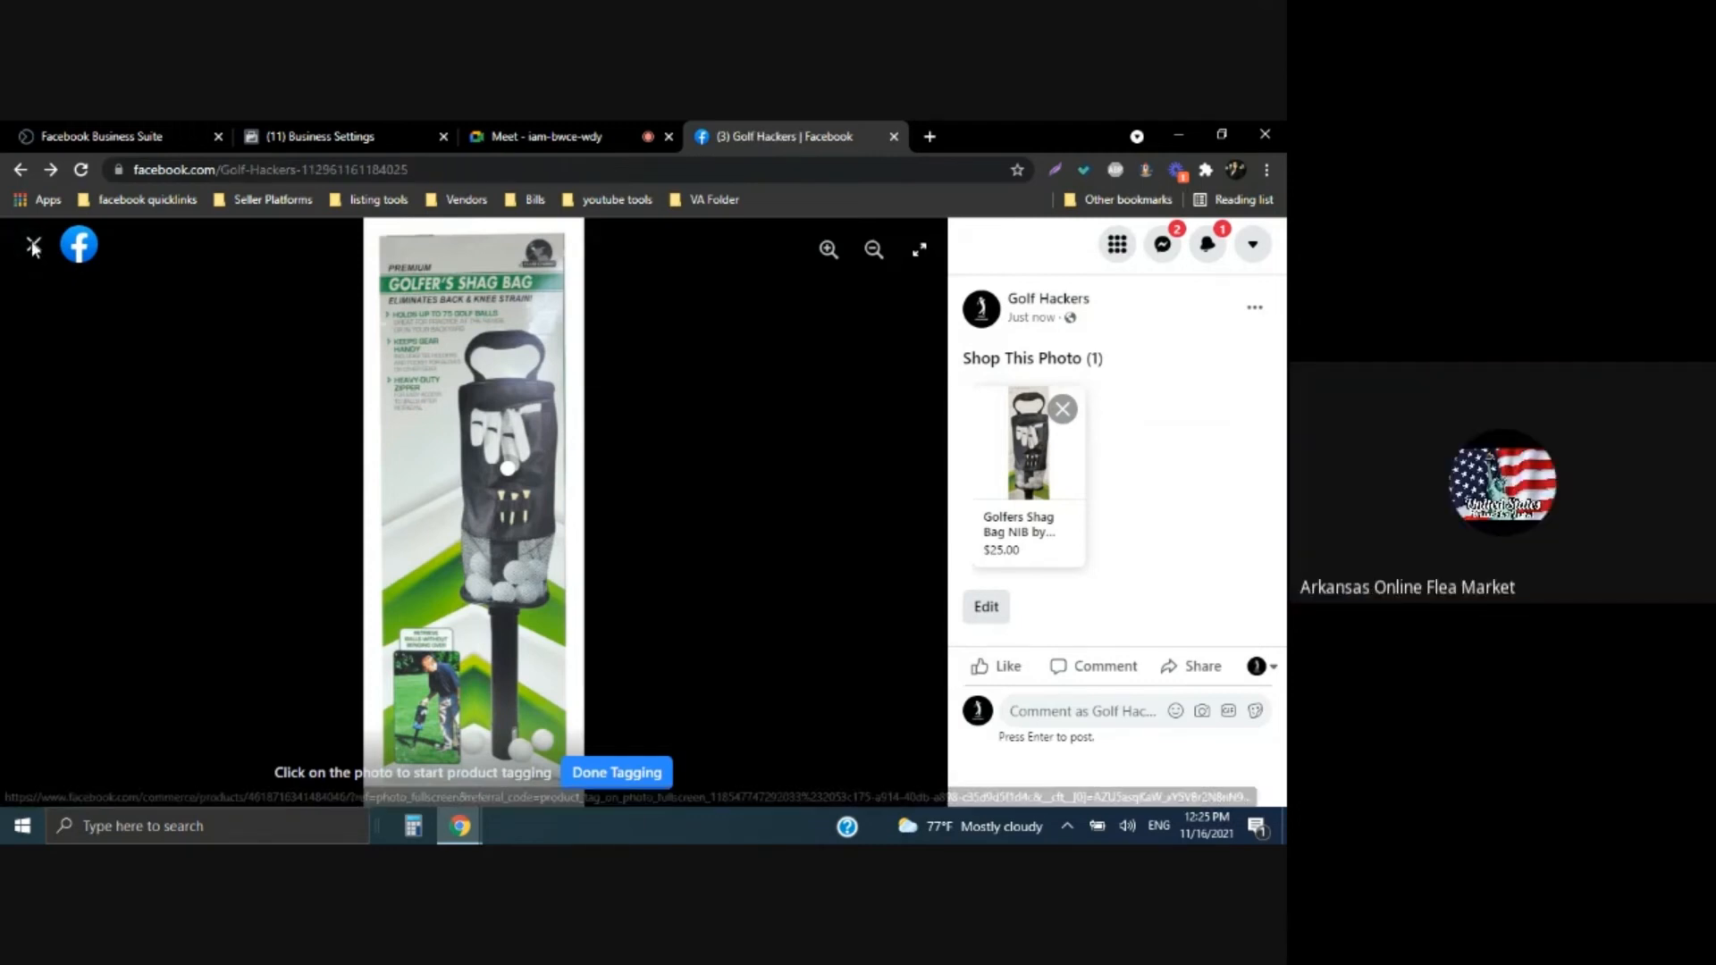
{"action": "scroll", "coordinate": [820, 572], "scroll_direction": "up", "scroll_amount": 5}
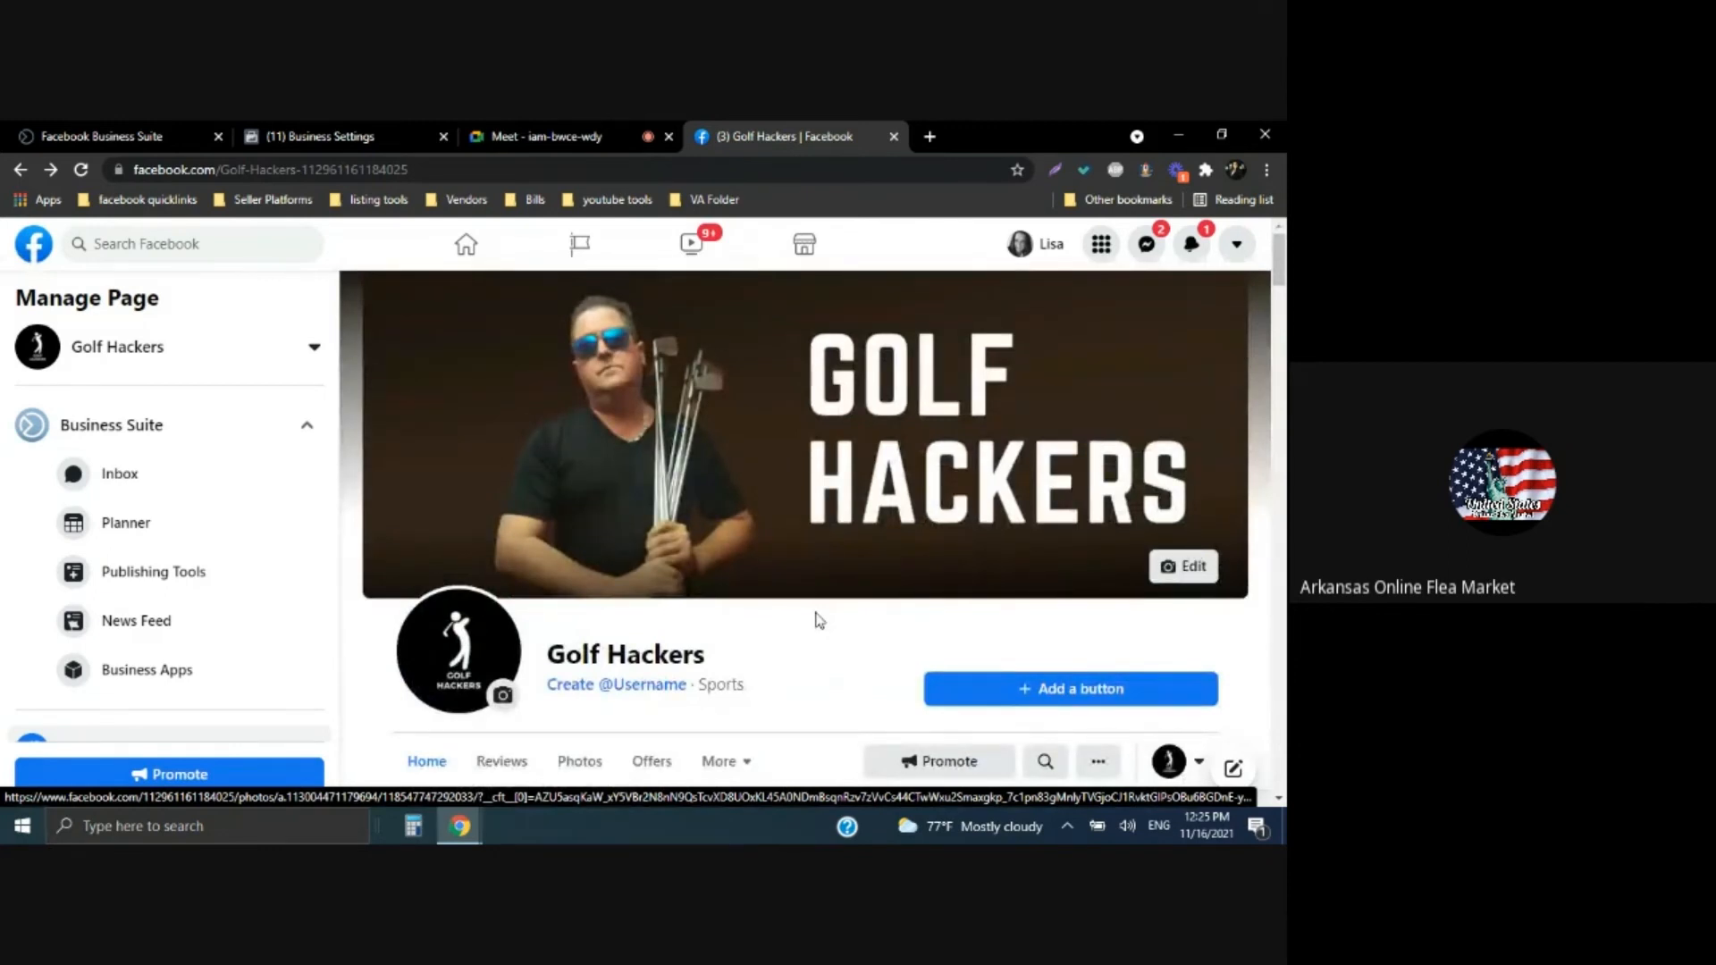
{"action": "scroll", "coordinate": [858, 622], "scroll_direction": "down", "scroll_amount": 1}
{"action": "scroll", "coordinate": [880, 621], "scroll_direction": "up", "scroll_amount": 1}
Open the Golf Hackers overview in Commerce Manager and check the details of the shop's review
{"action": "left_click", "coordinate": [312, 138]}
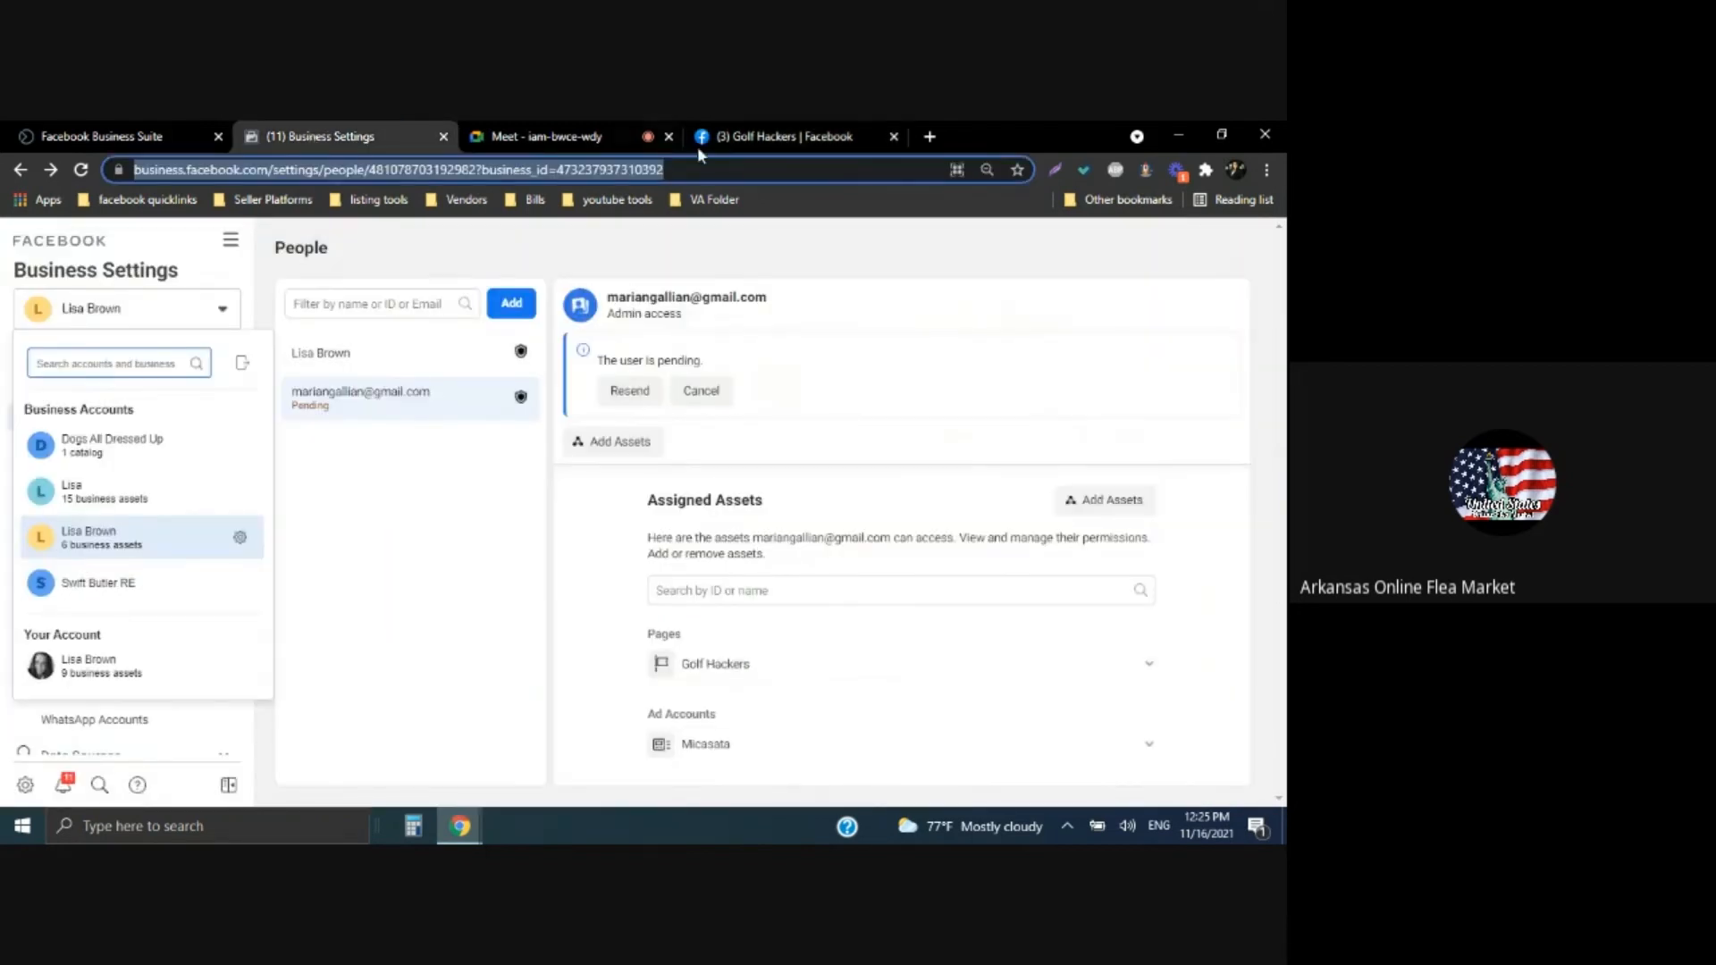
{"action": "left_click", "coordinate": [739, 134]}
{"action": "left_click", "coordinate": [159, 579]}
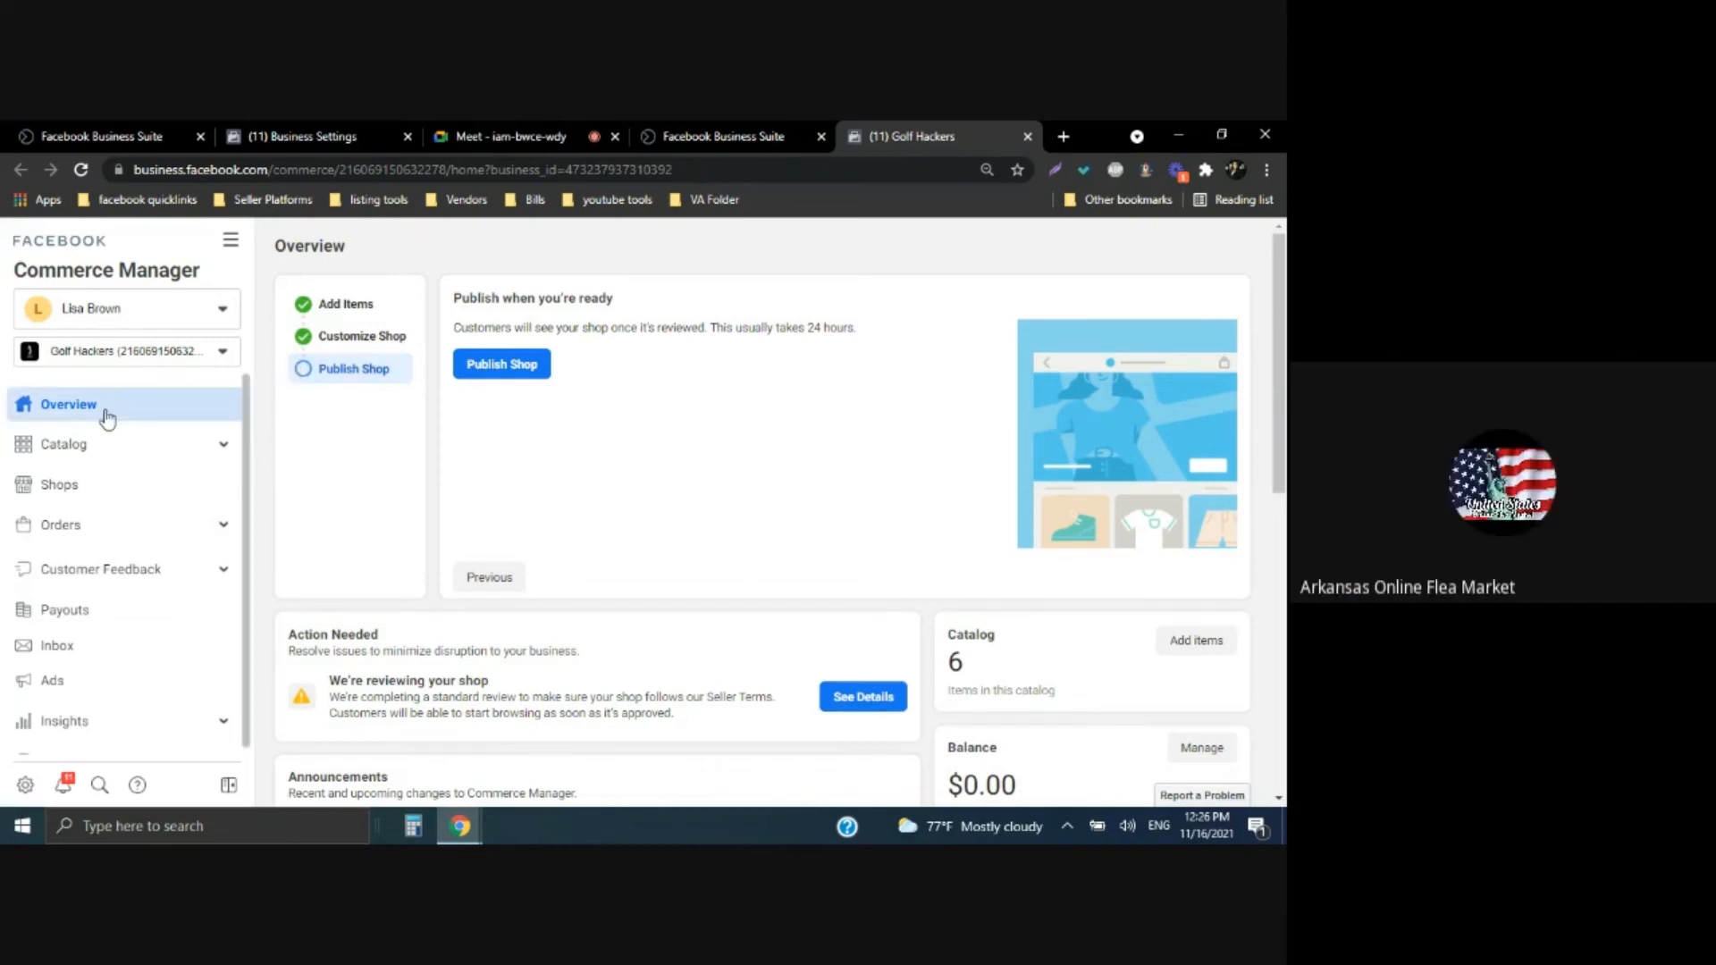
{"action": "left_click", "coordinate": [860, 704]}
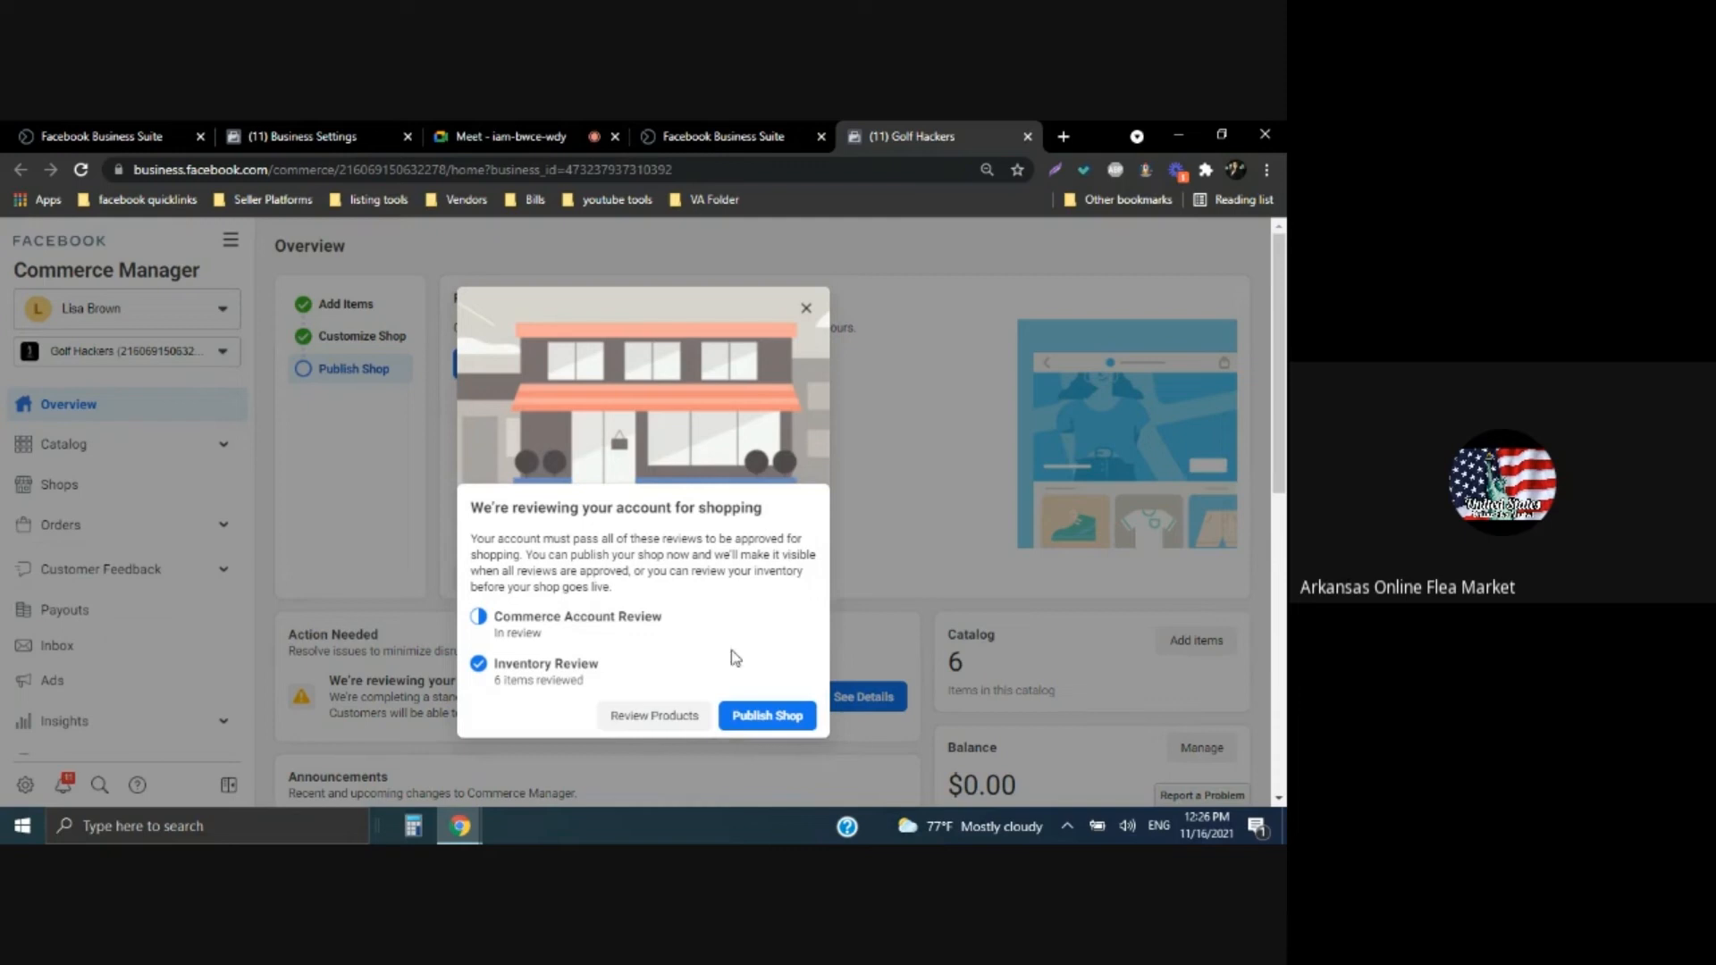
{"action": "left_click", "coordinate": [803, 310]}
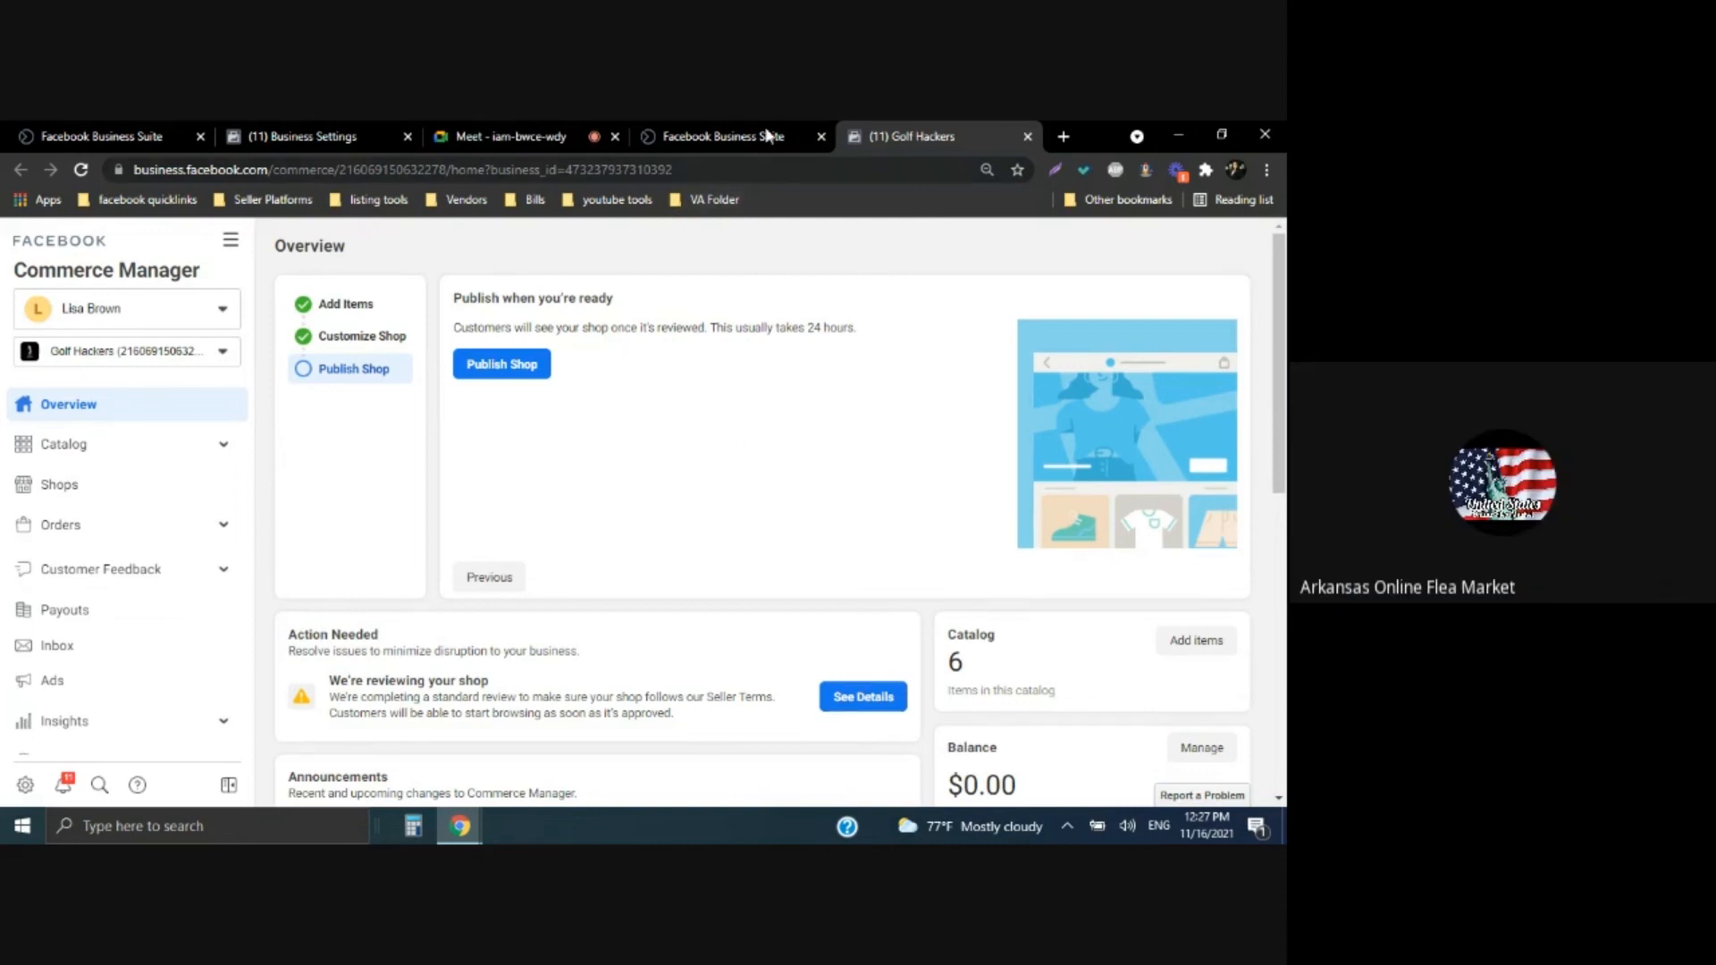
Return to the Golf Hackers Page and look through the action button choices offered for Page visitors
{"action": "left_click", "coordinate": [679, 136]}
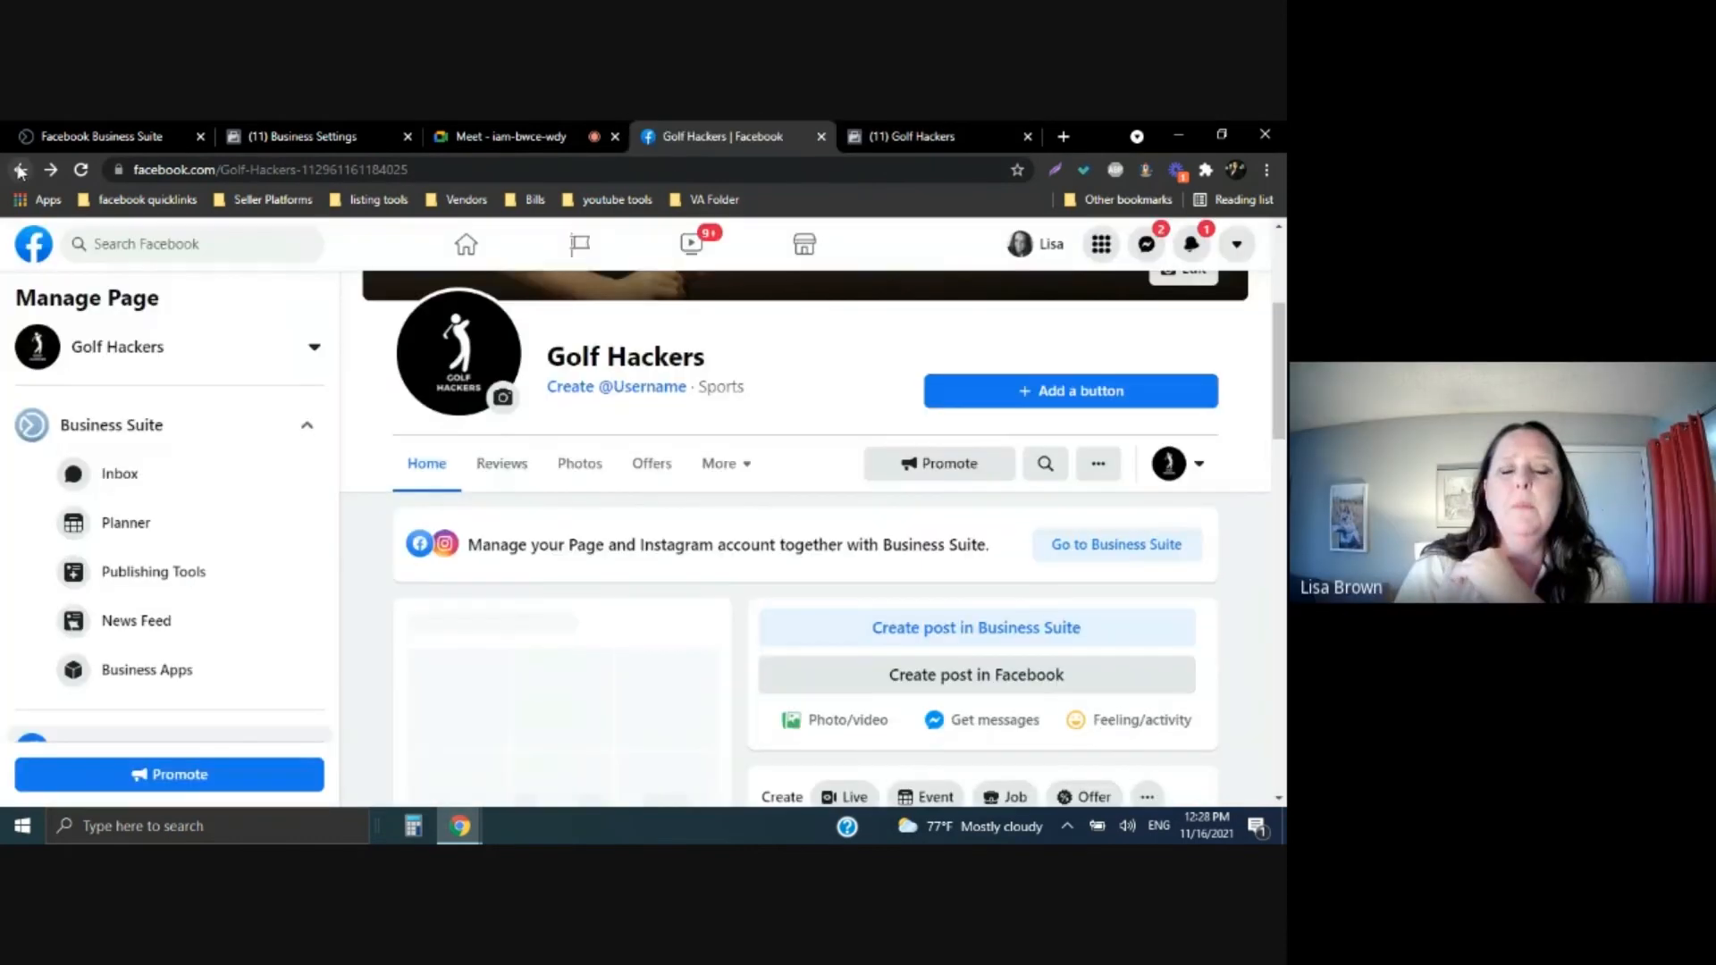
{"action": "left_click", "coordinate": [951, 391]}
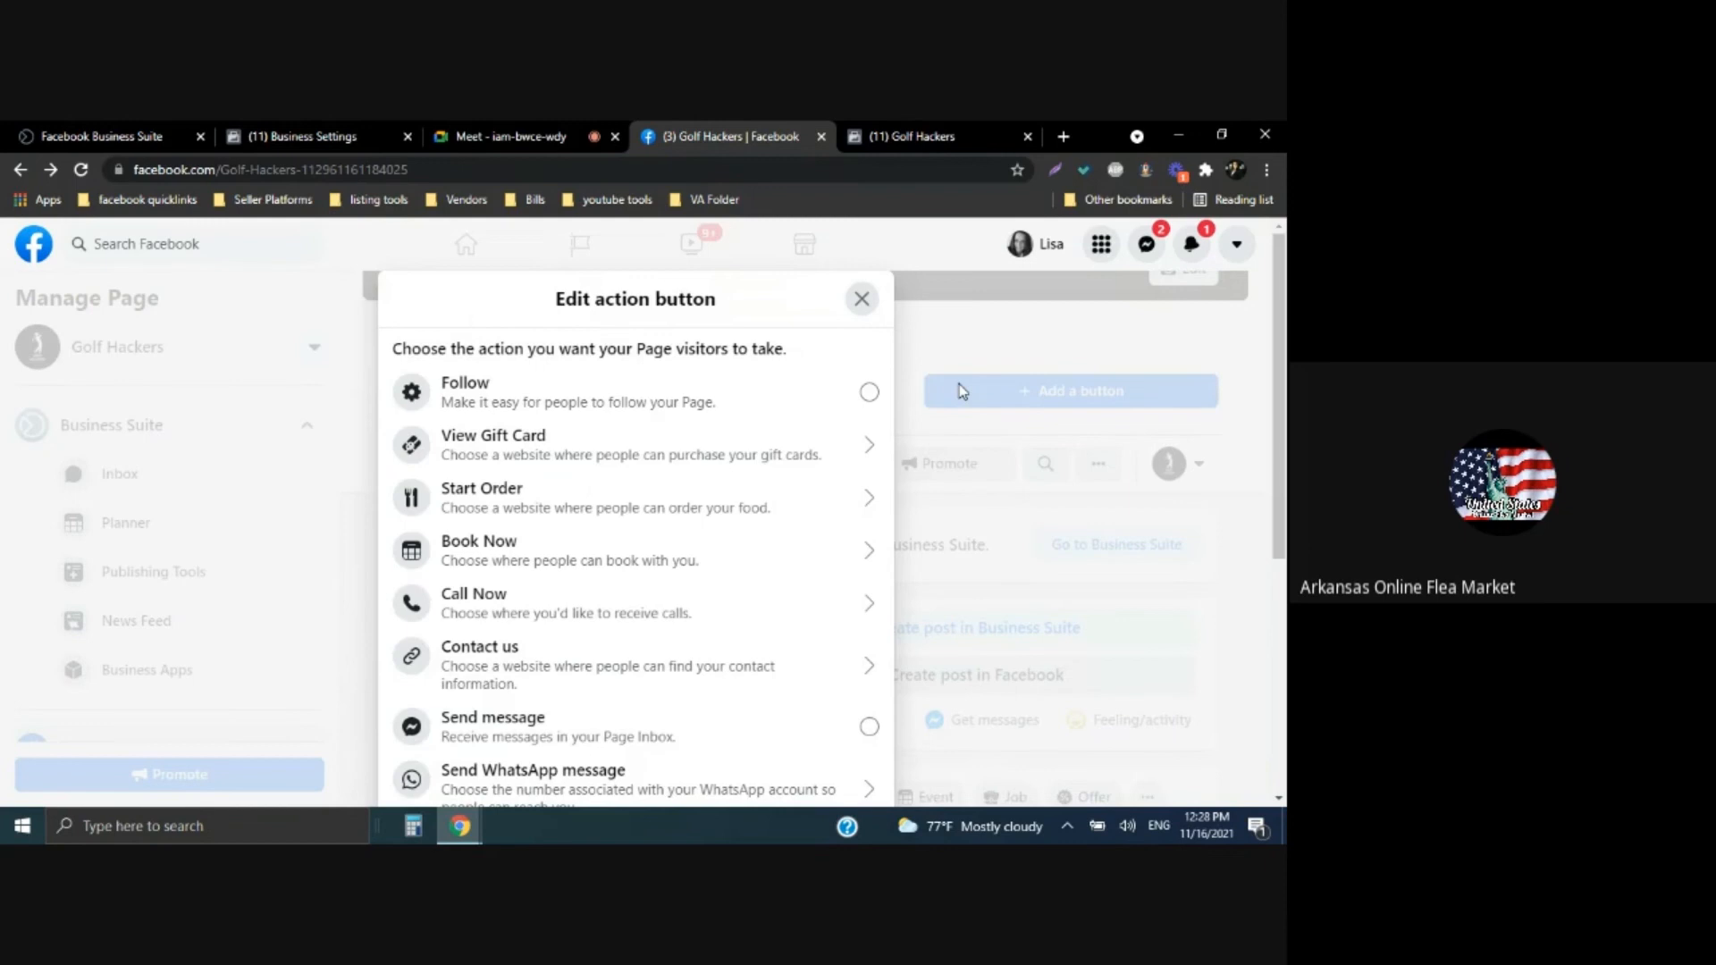
{"action": "scroll", "coordinate": [706, 608], "scroll_direction": "down", "scroll_amount": 1}
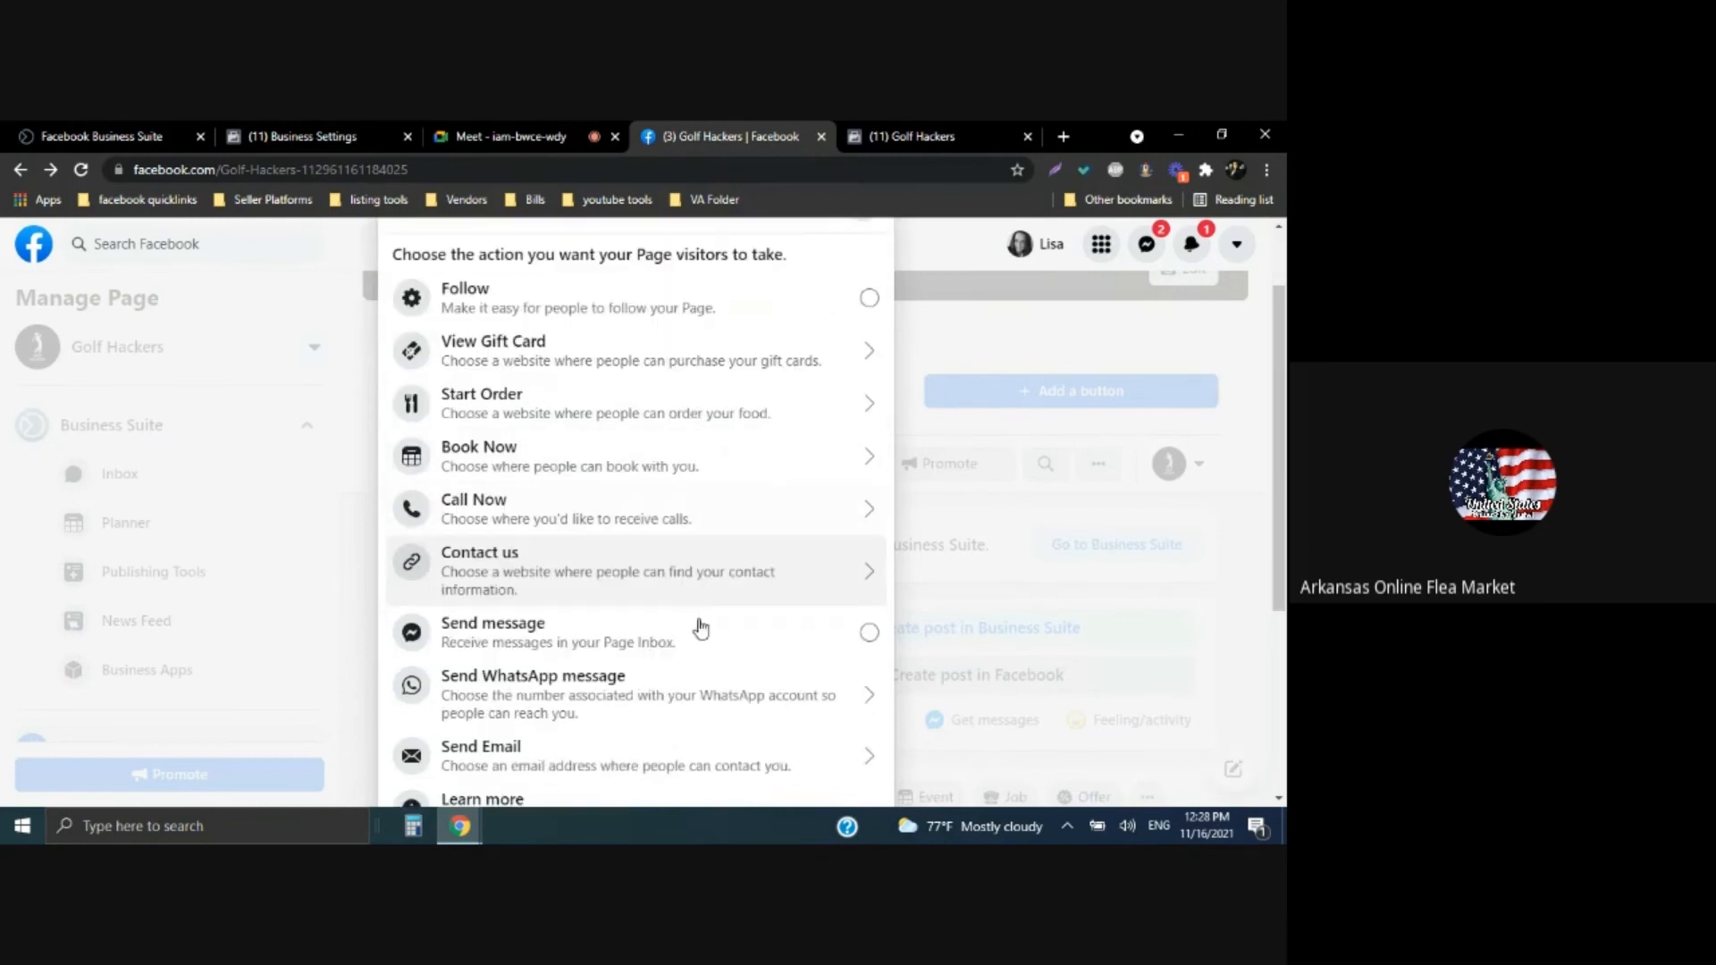
{"action": "scroll", "coordinate": [697, 632], "scroll_direction": "down", "scroll_amount": 1}
{"action": "scroll", "coordinate": [701, 635], "scroll_direction": "down", "scroll_amount": 1}
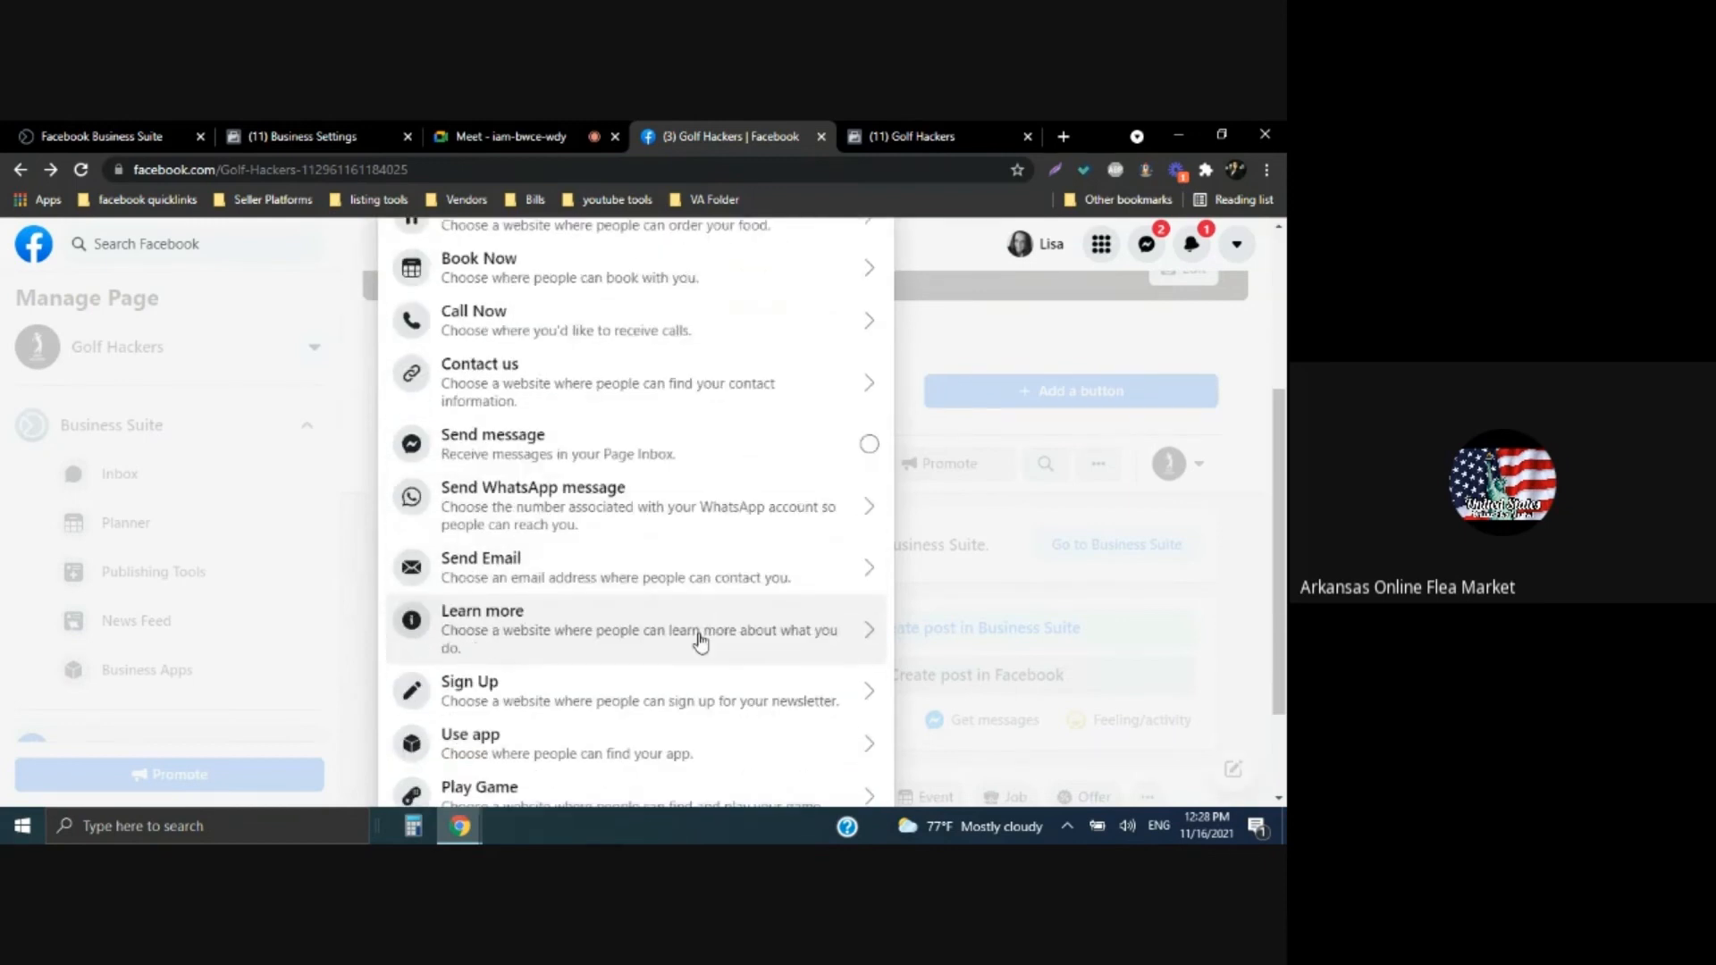
{"action": "scroll", "coordinate": [700, 639], "scroll_direction": "down", "scroll_amount": 1}
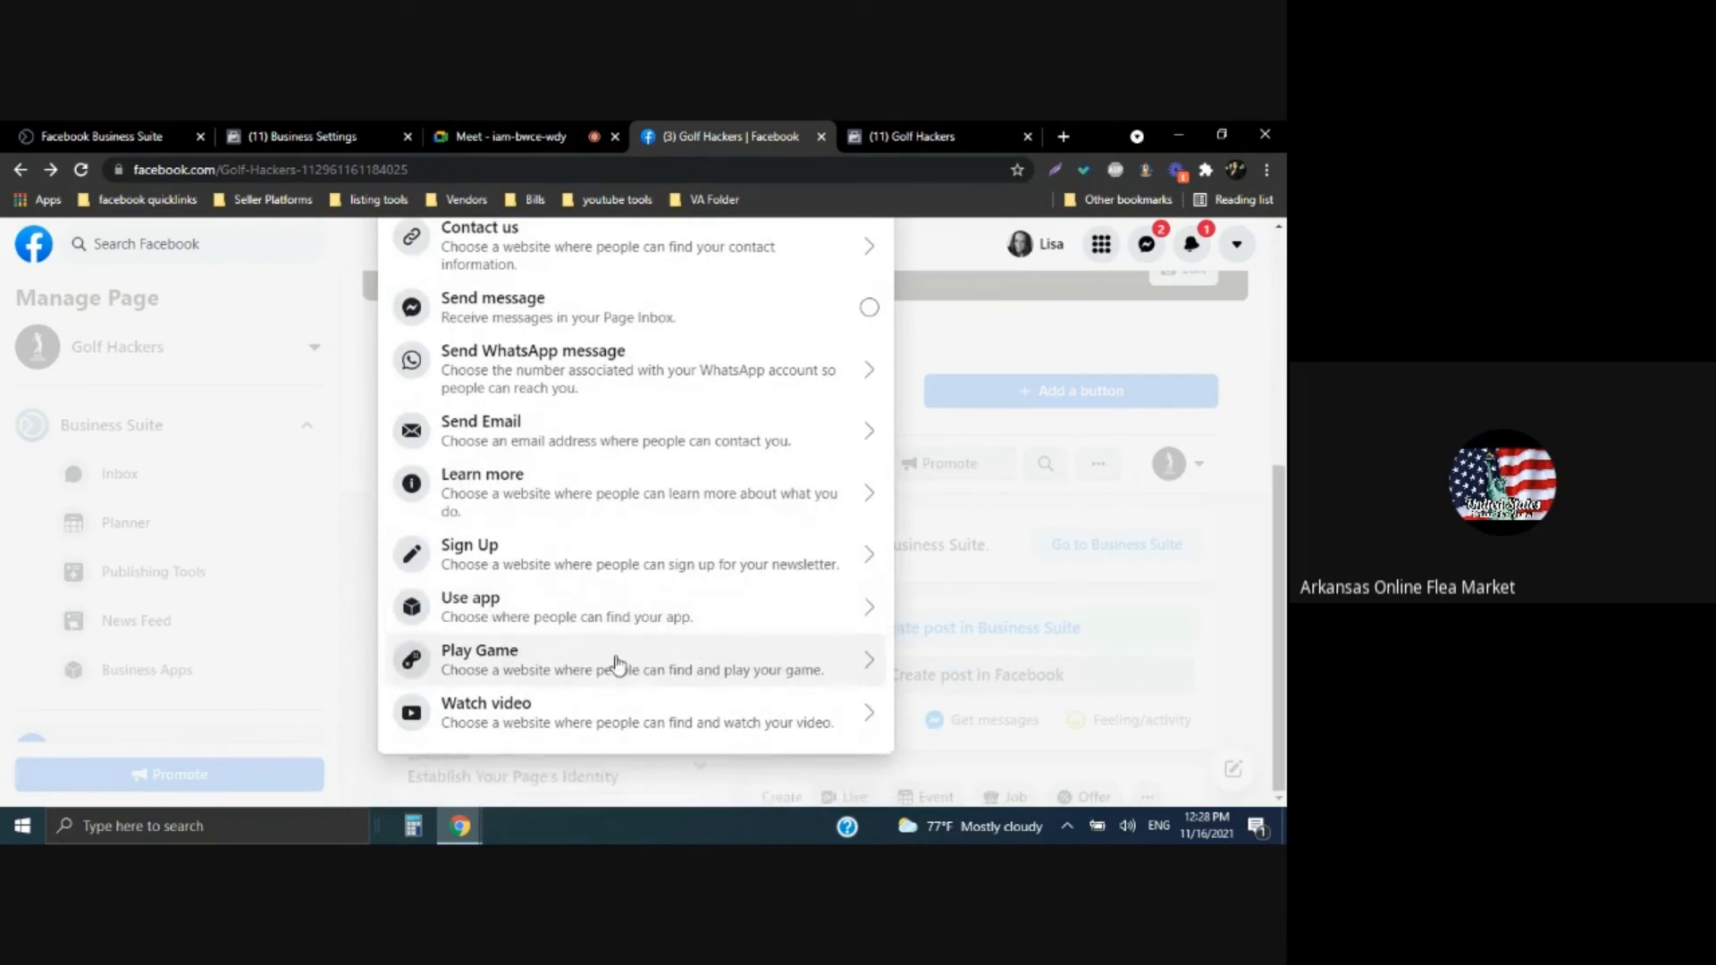
{"action": "scroll", "coordinate": [497, 651], "scroll_direction": "up", "scroll_amount": 1}
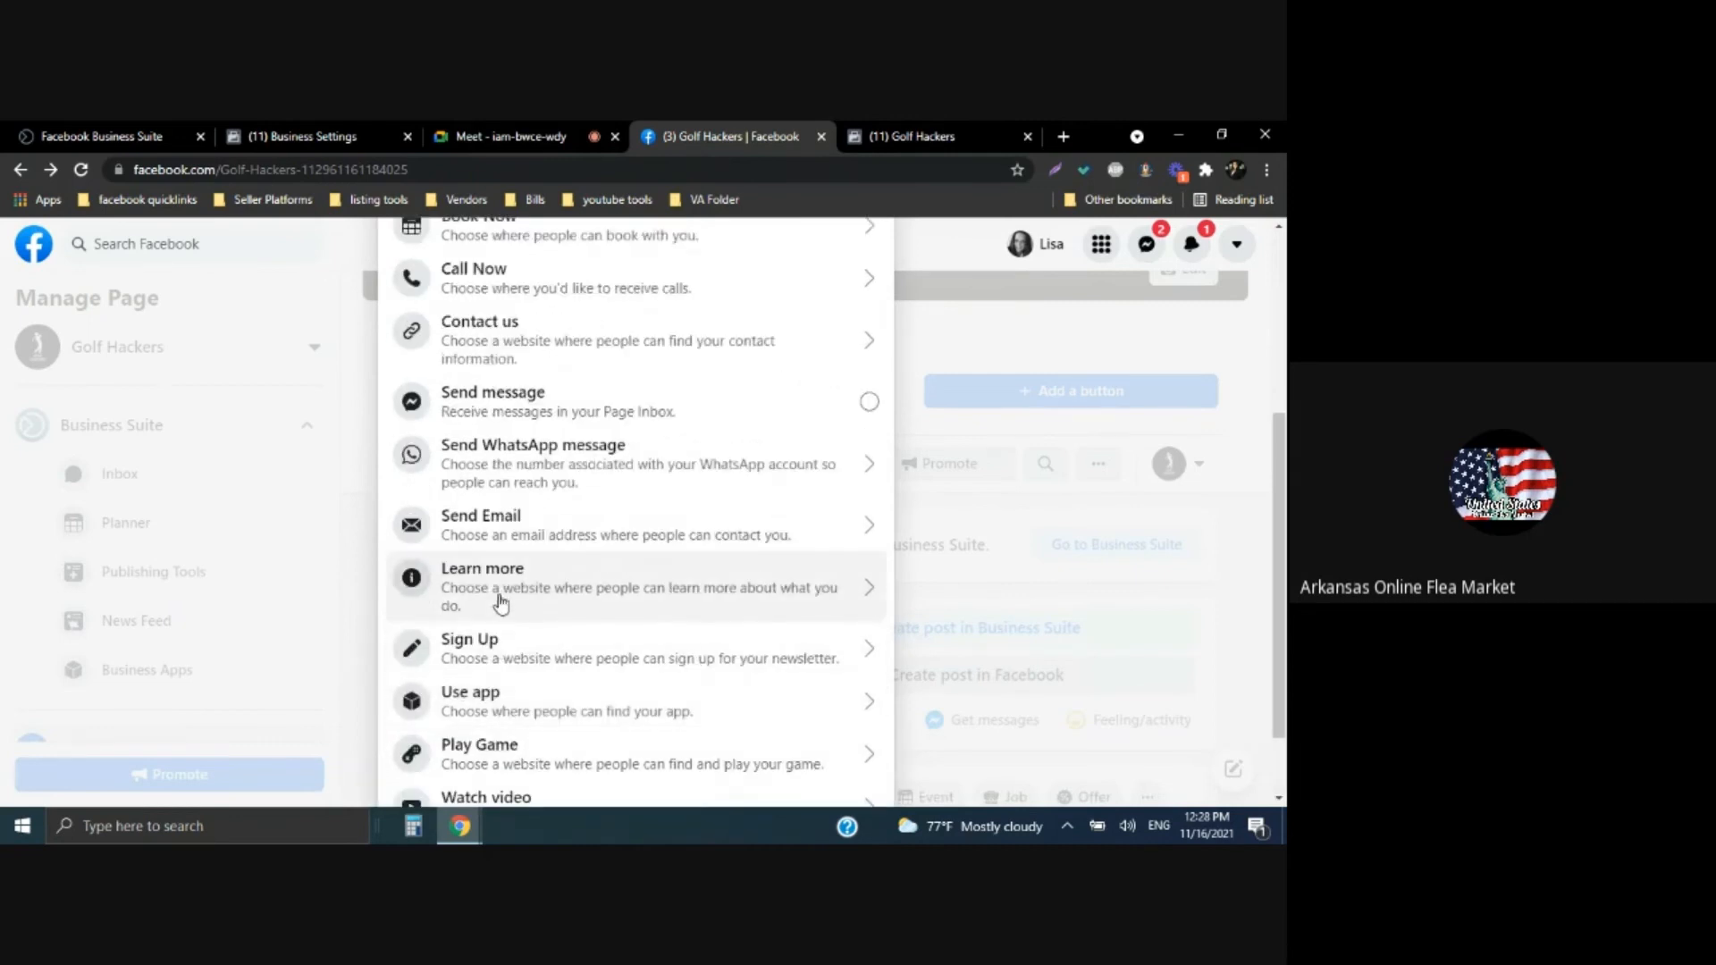
{"action": "scroll", "coordinate": [499, 609], "scroll_direction": "up", "scroll_amount": 4}
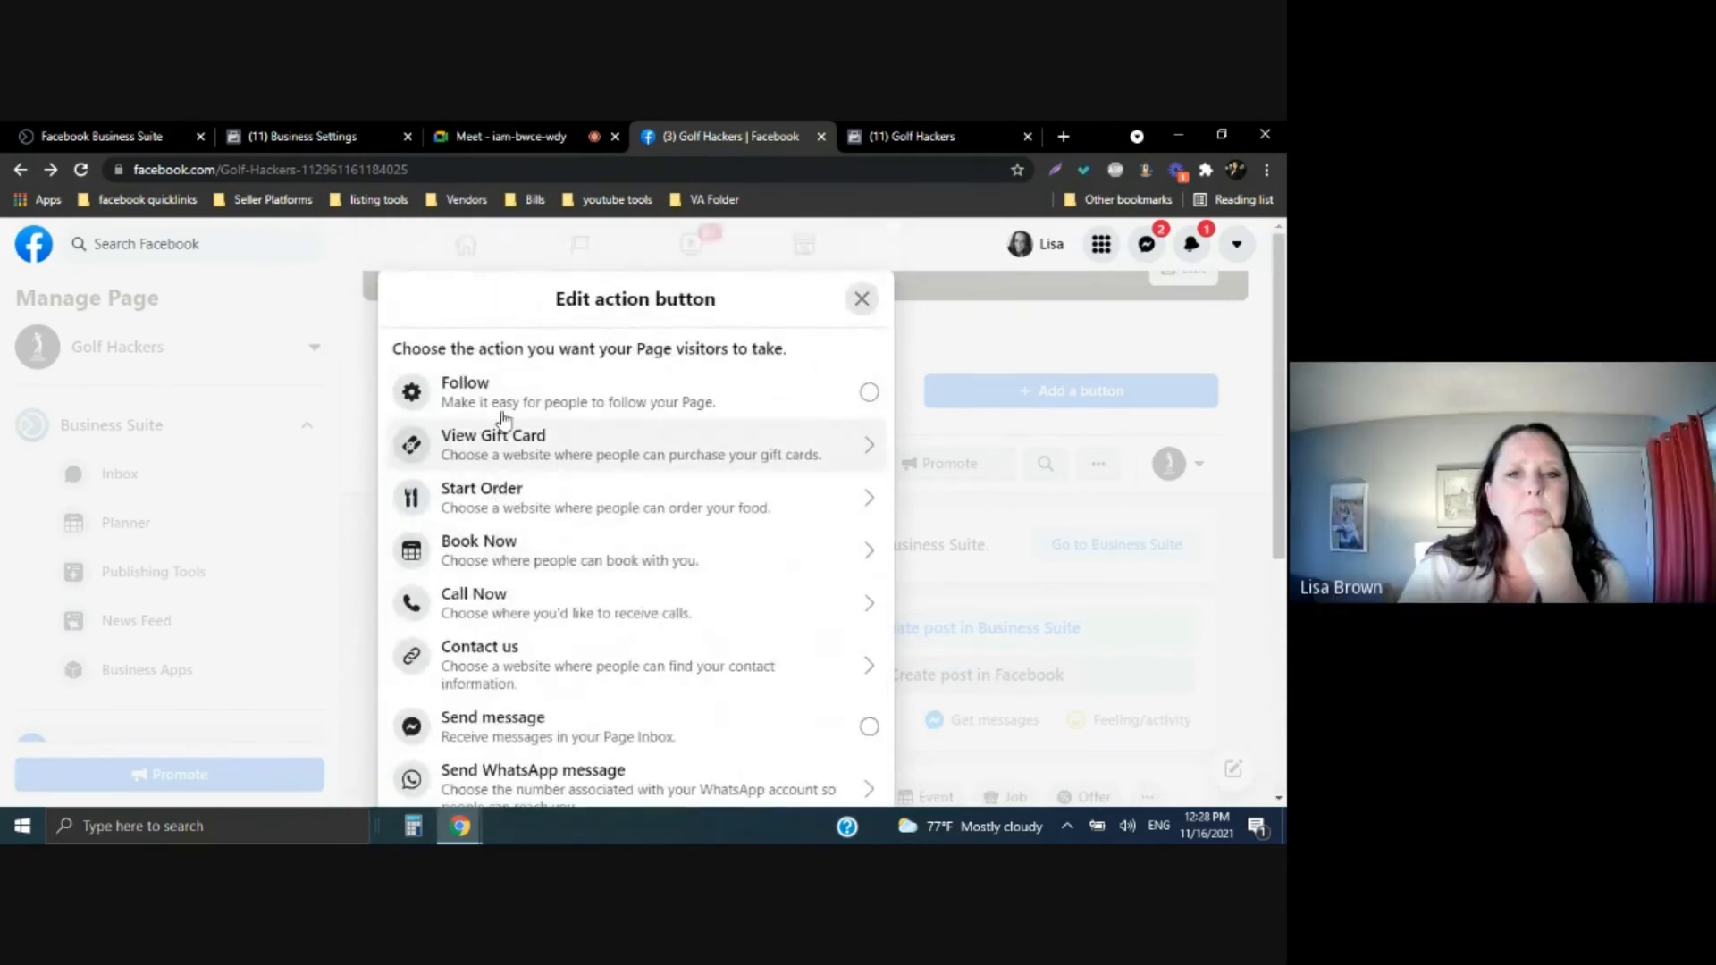
{"action": "left_click", "coordinate": [861, 300]}
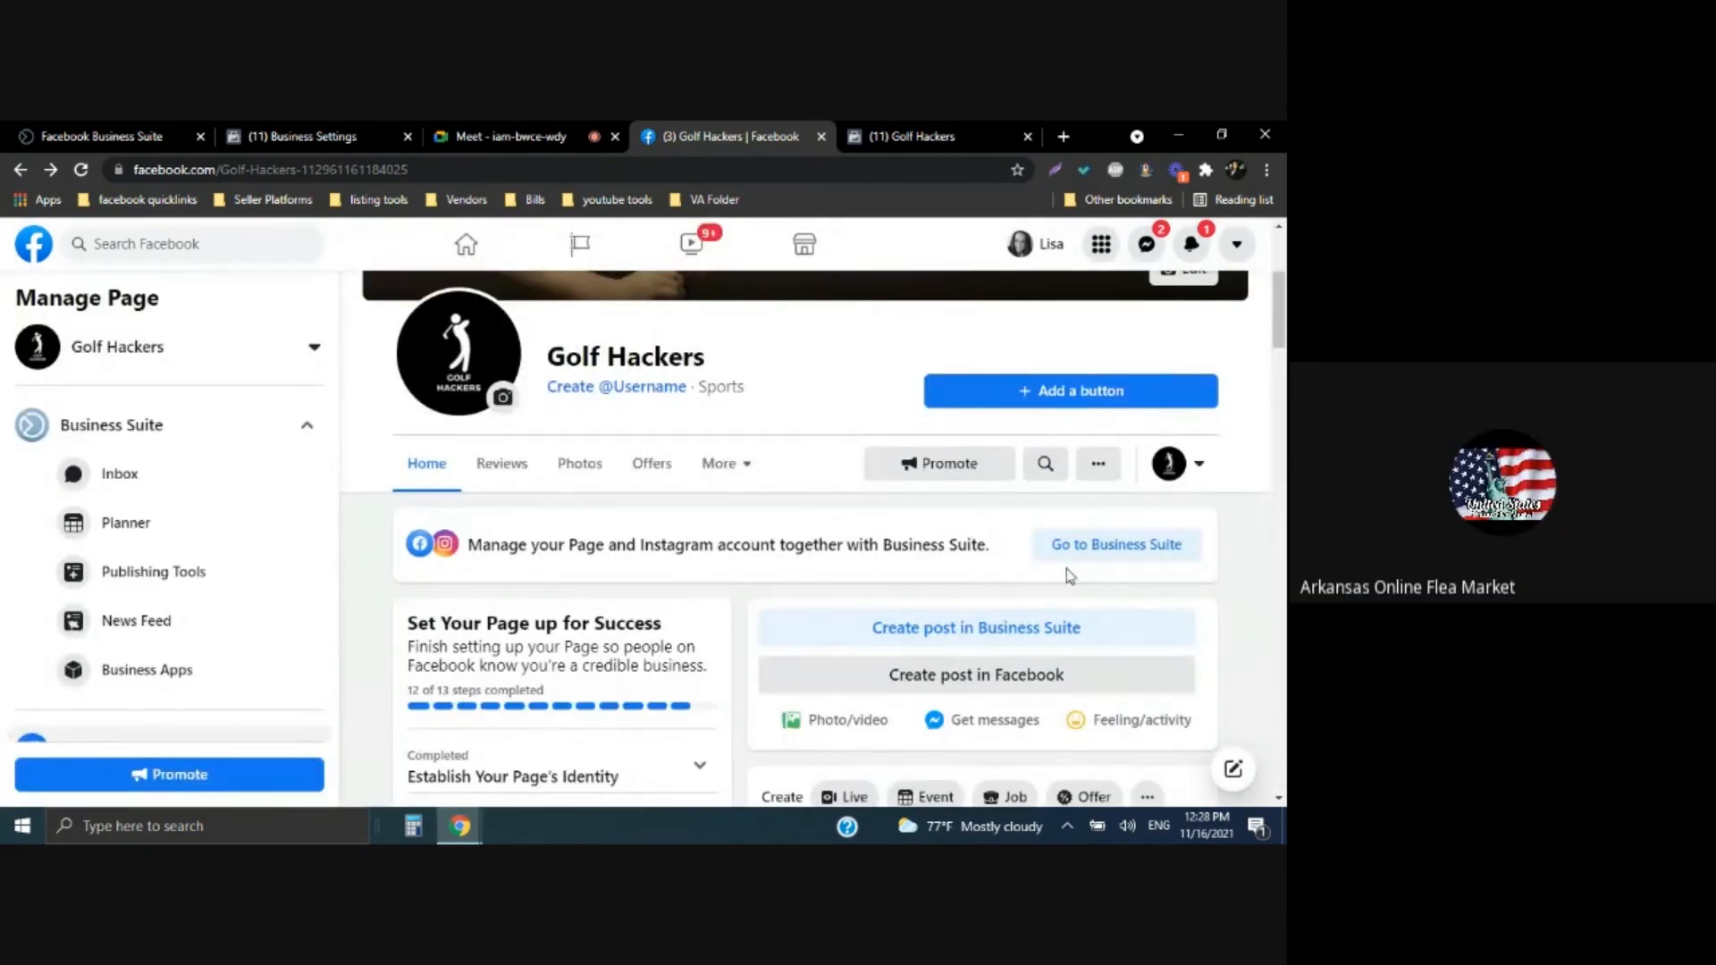
Open the Golf Hackers Page's shop management and go from there to its Commerce Manager overview
{"action": "scroll", "coordinate": [904, 567], "scroll_direction": "up", "scroll_amount": 3}
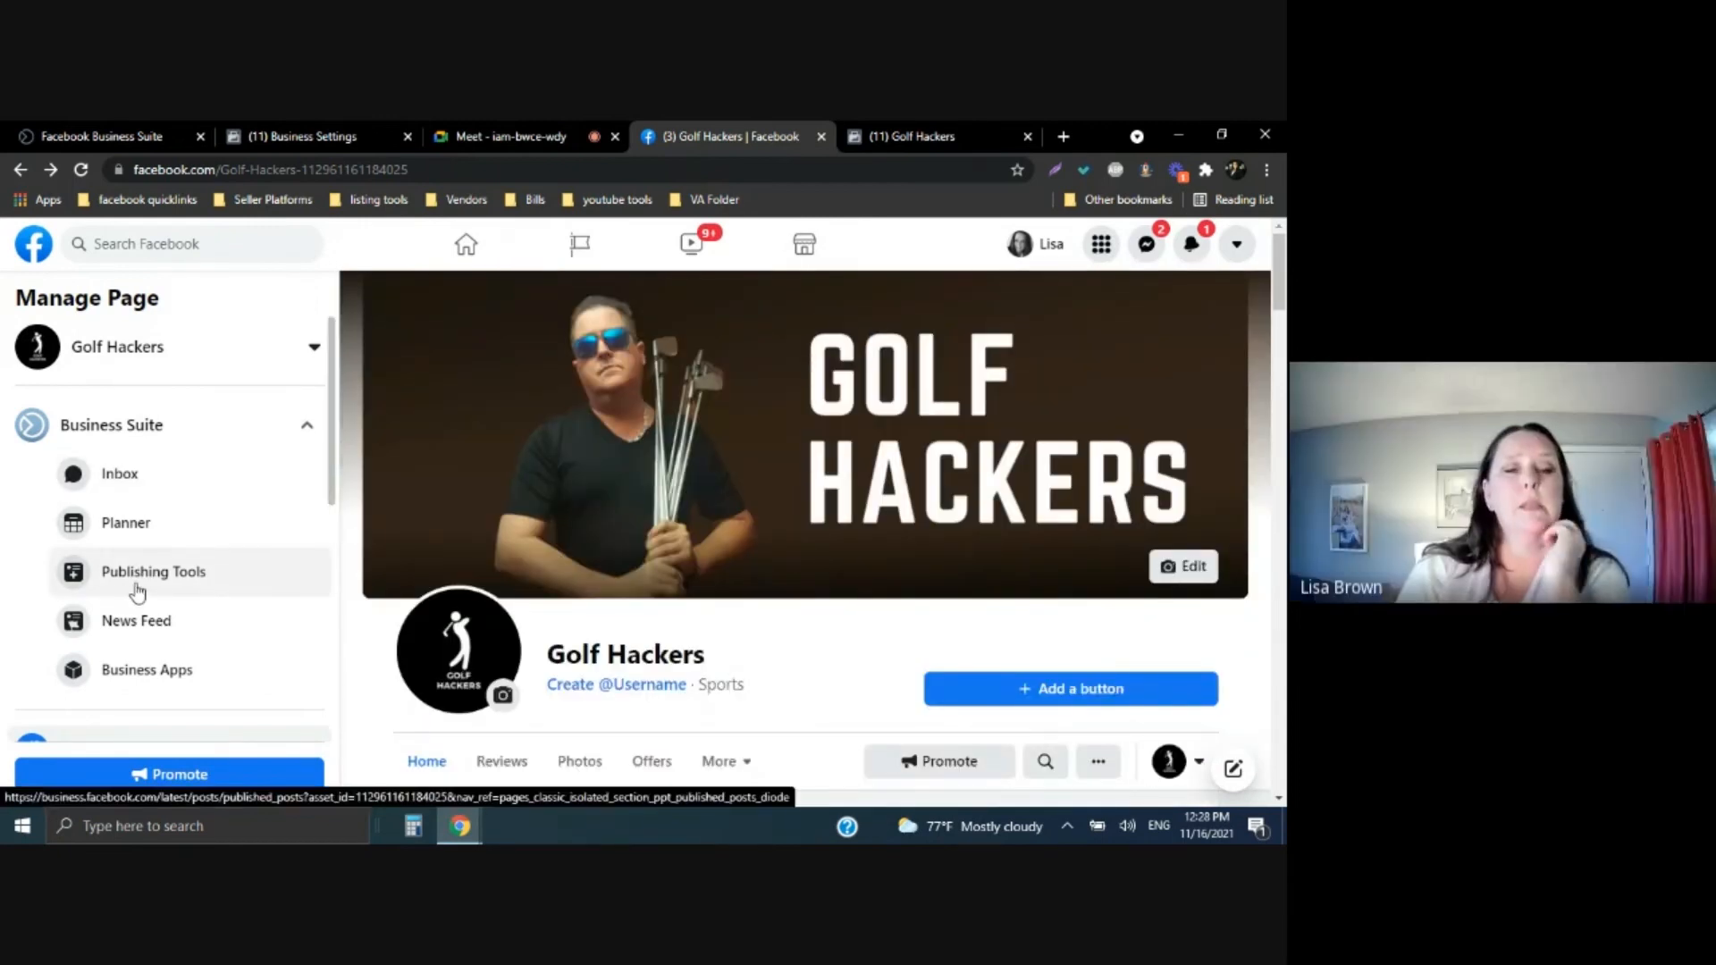
{"action": "scroll", "coordinate": [143, 518], "scroll_direction": "down", "scroll_amount": 4}
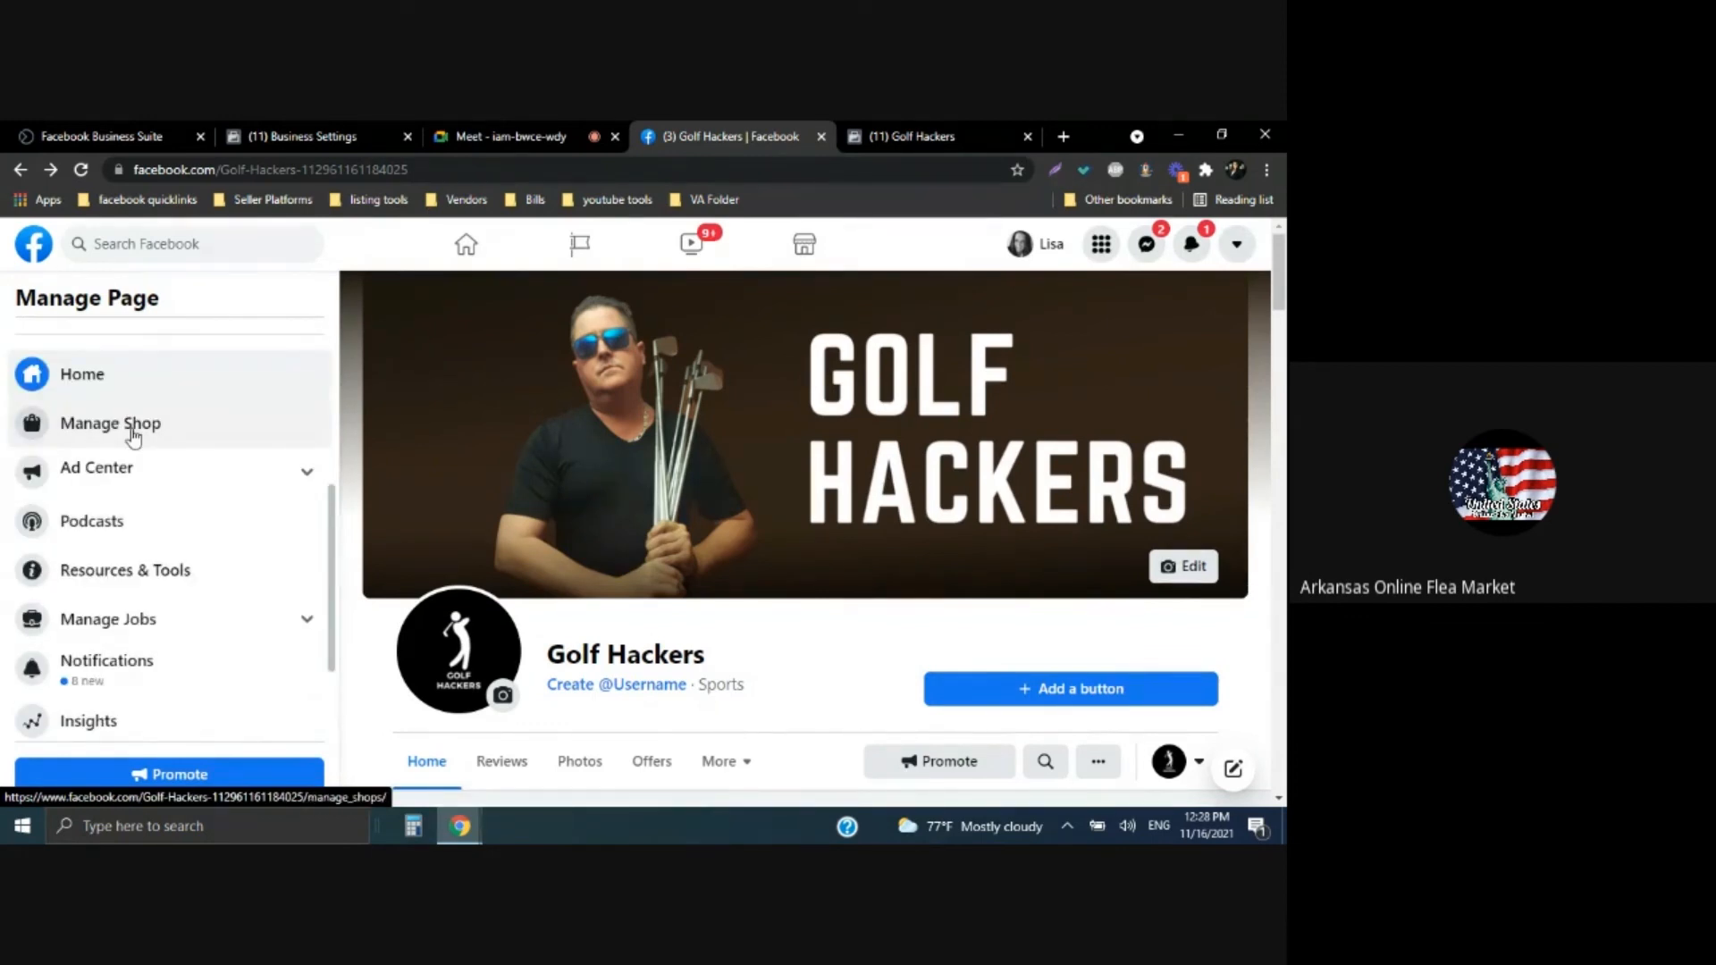
{"action": "left_click", "coordinate": [134, 435]}
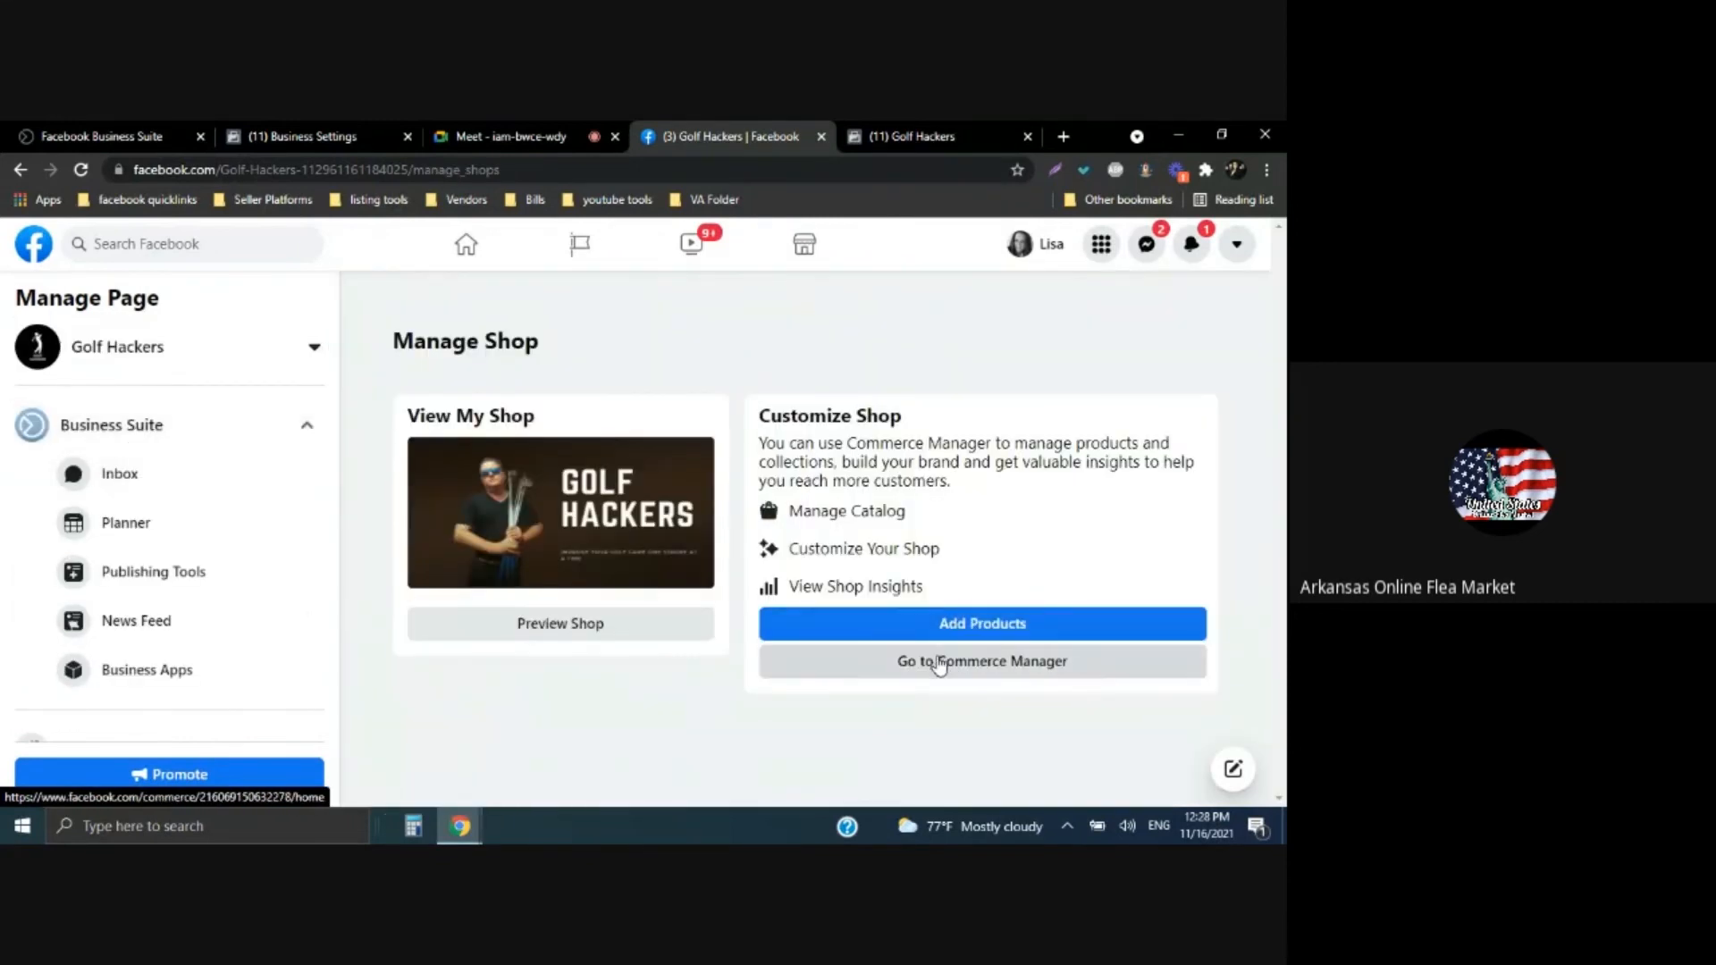
{"action": "left_click", "coordinate": [939, 663]}
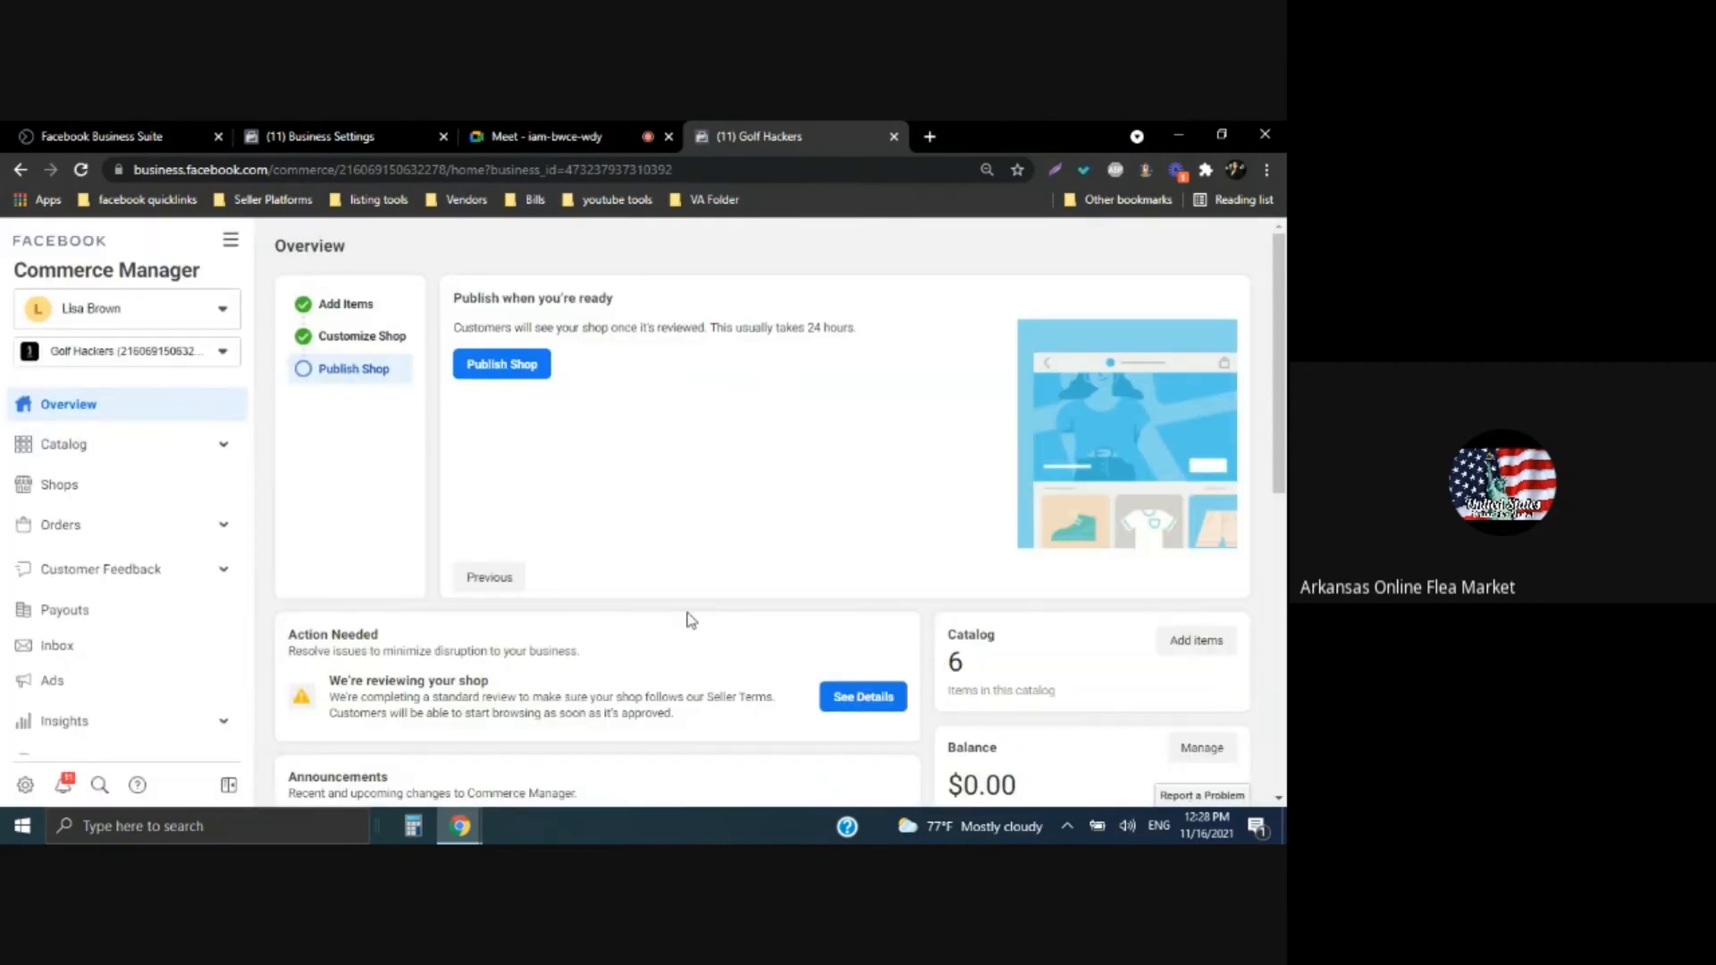
{"action": "scroll", "coordinate": [692, 612], "scroll_direction": "down", "scroll_amount": 1}
{"action": "scroll", "coordinate": [695, 596], "scroll_direction": "up", "scroll_amount": 1}
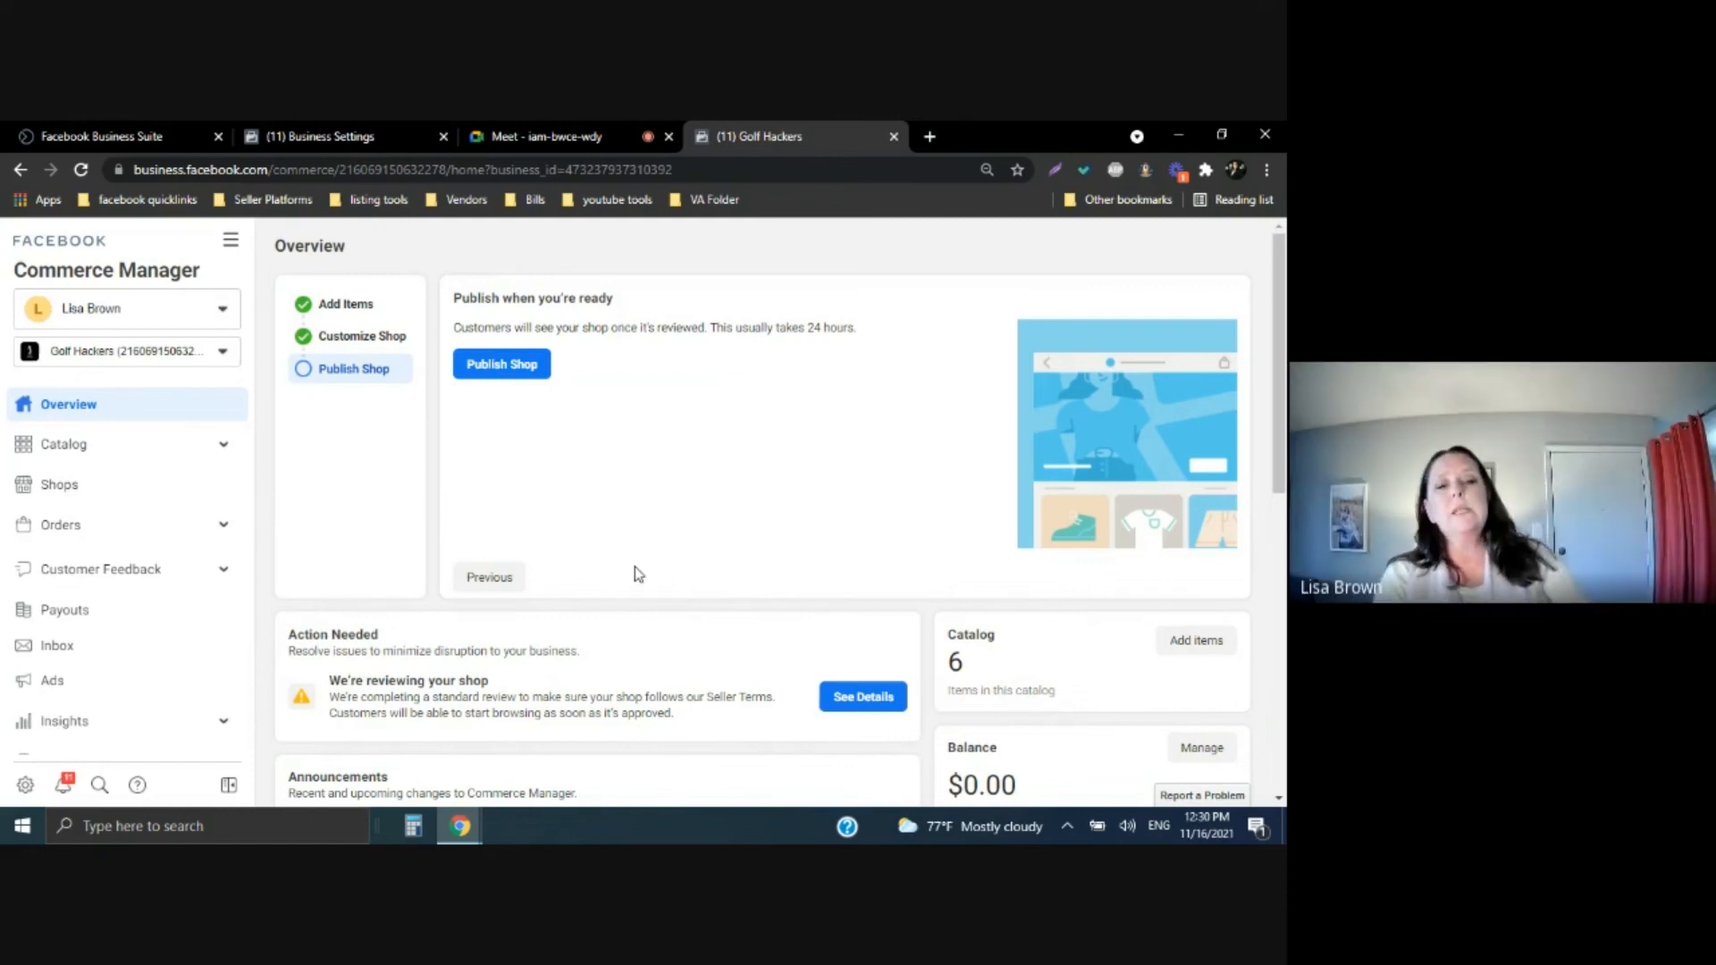
Start a Facebook Support request from Commerce Manager's help, with the topic Shops and the detail Other
{"action": "left_click", "coordinate": [136, 786]}
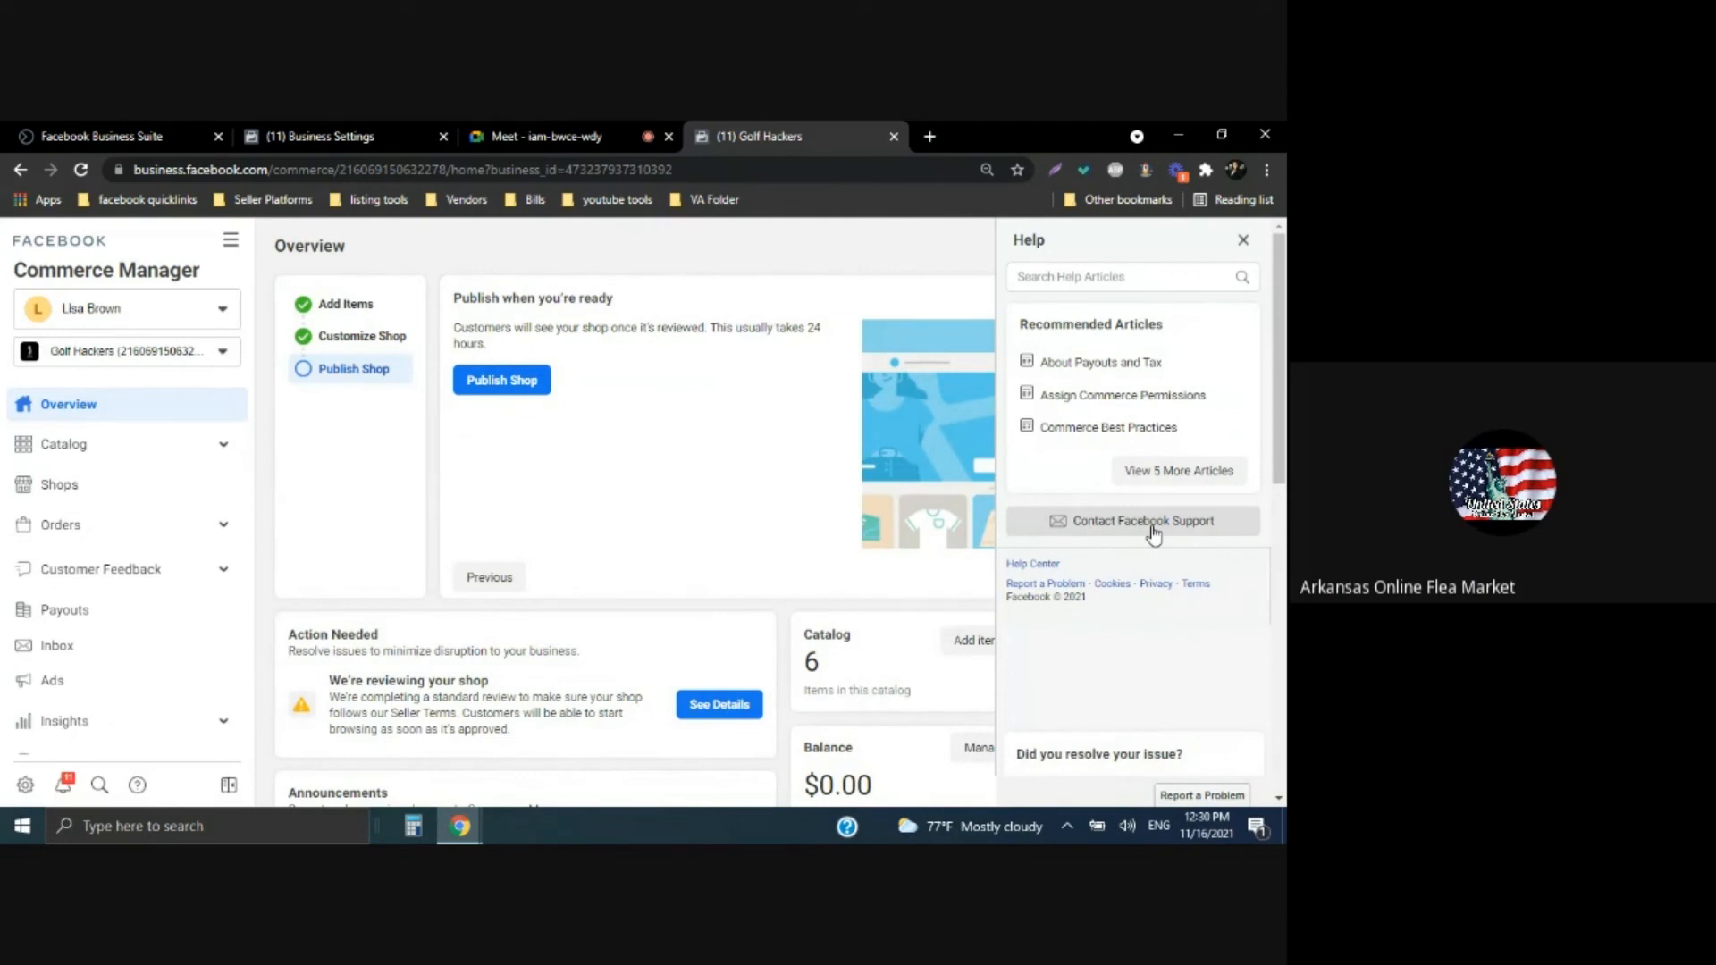
{"action": "left_click", "coordinate": [1153, 528]}
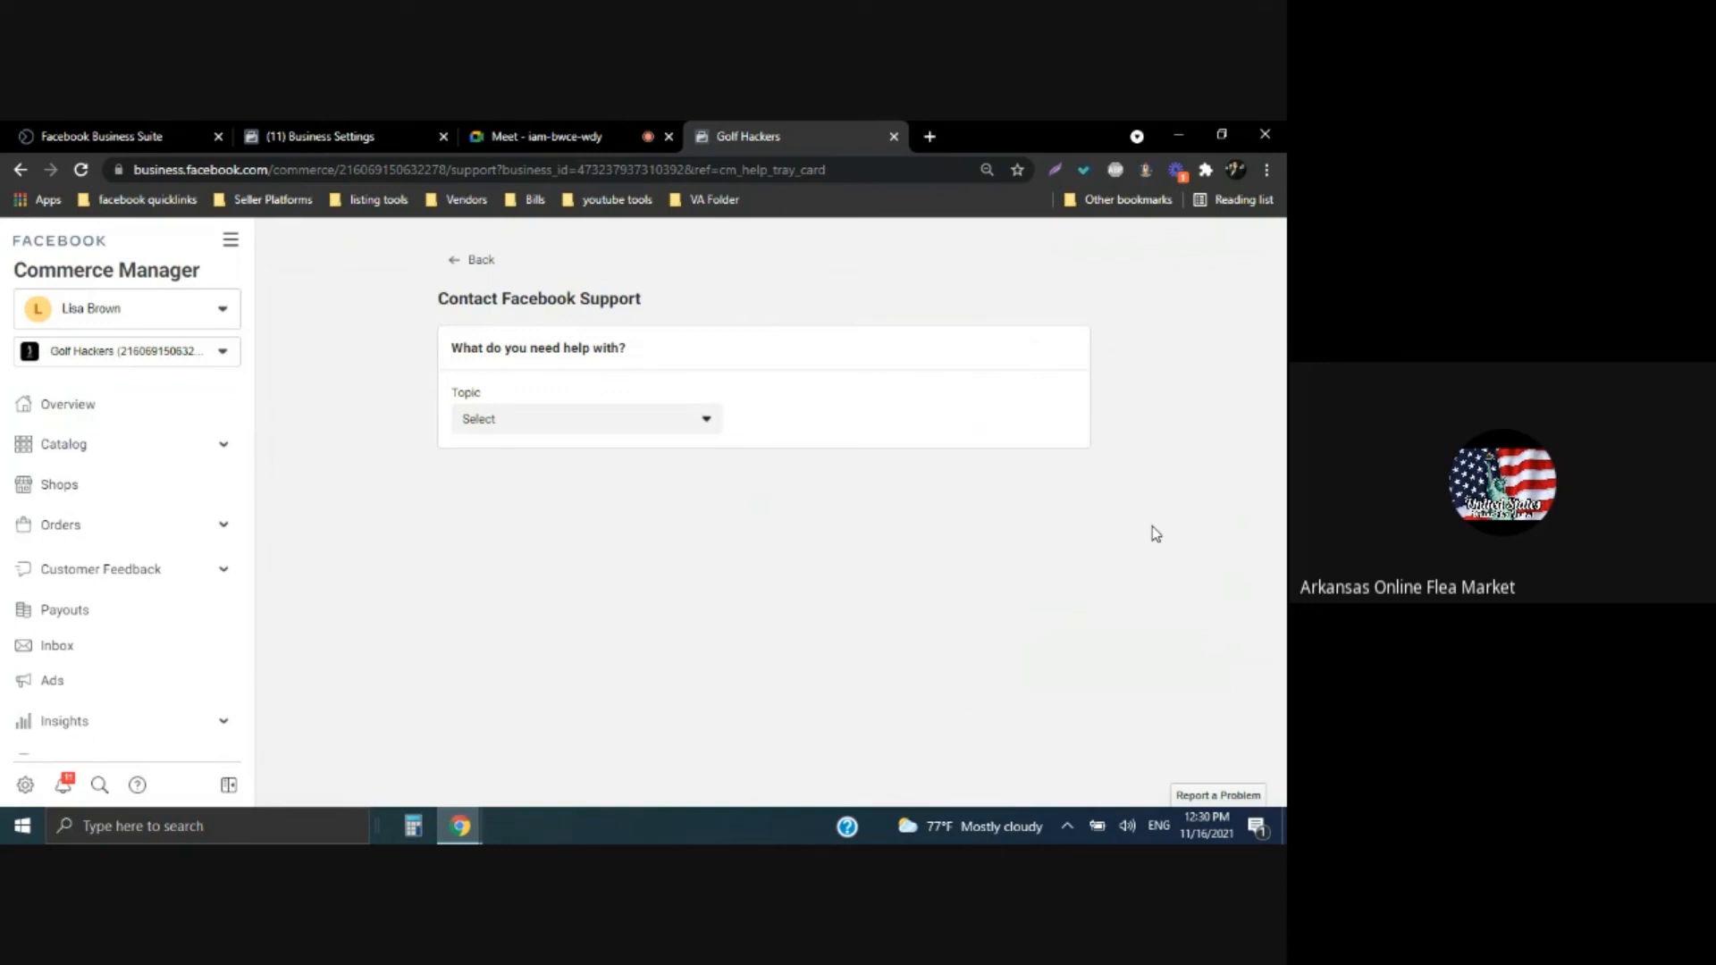
{"action": "left_click", "coordinate": [708, 428]}
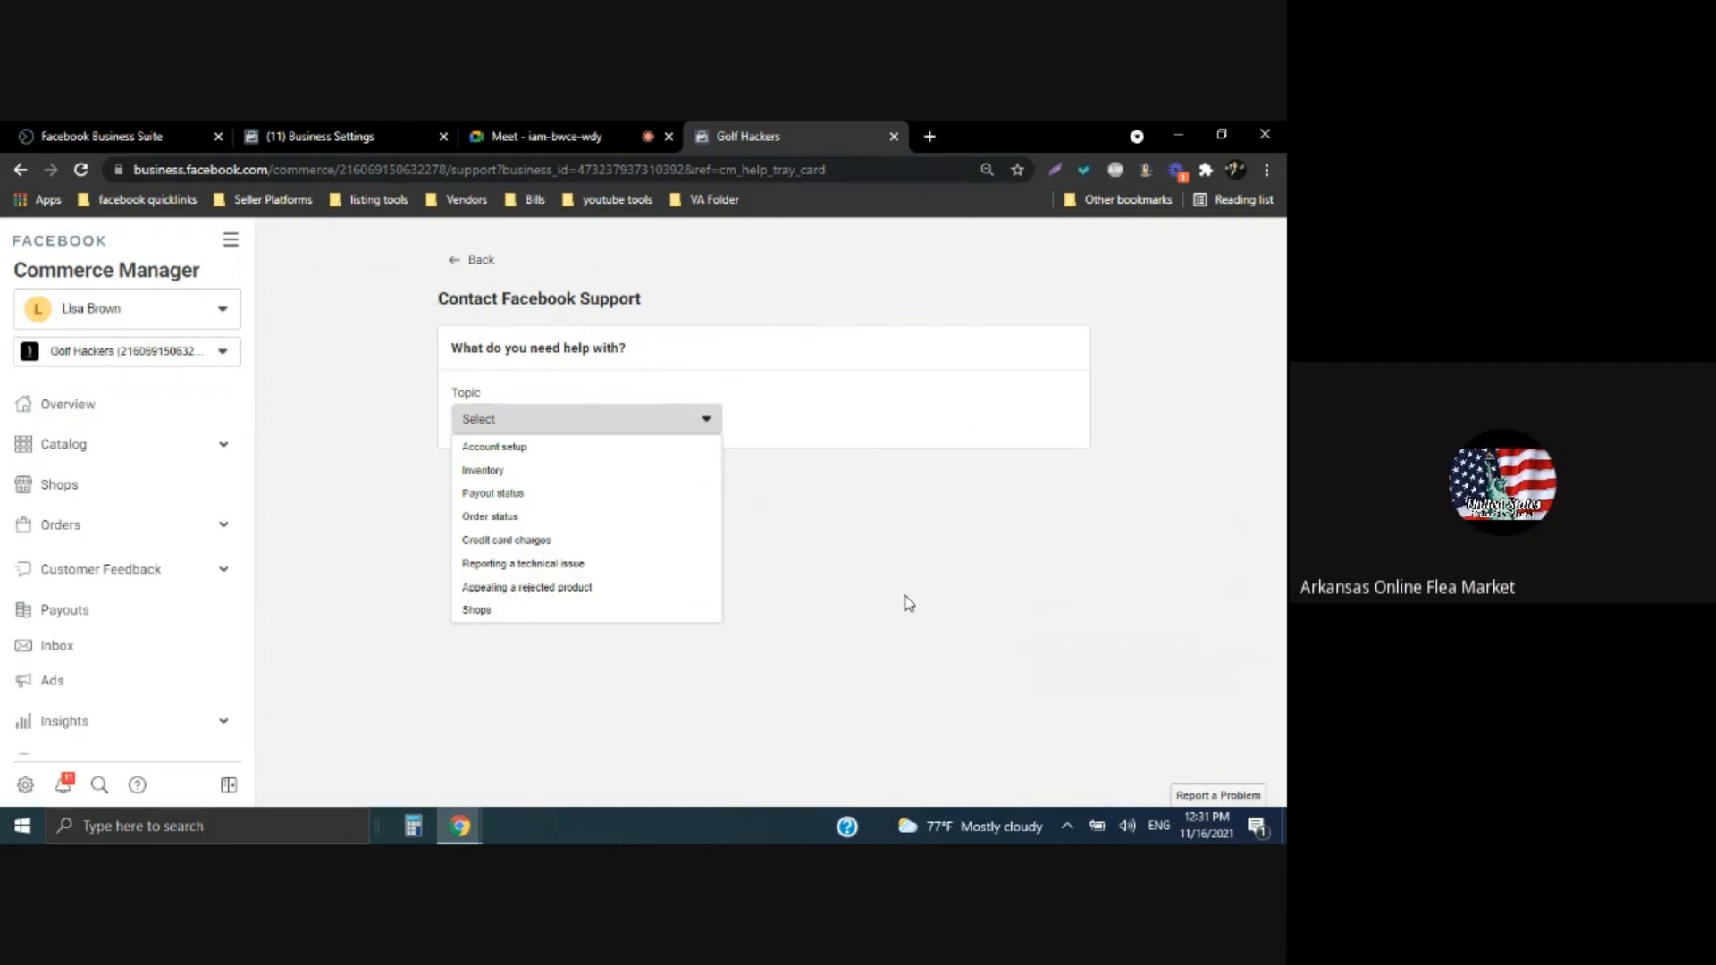
{"action": "left_click", "coordinate": [483, 612]}
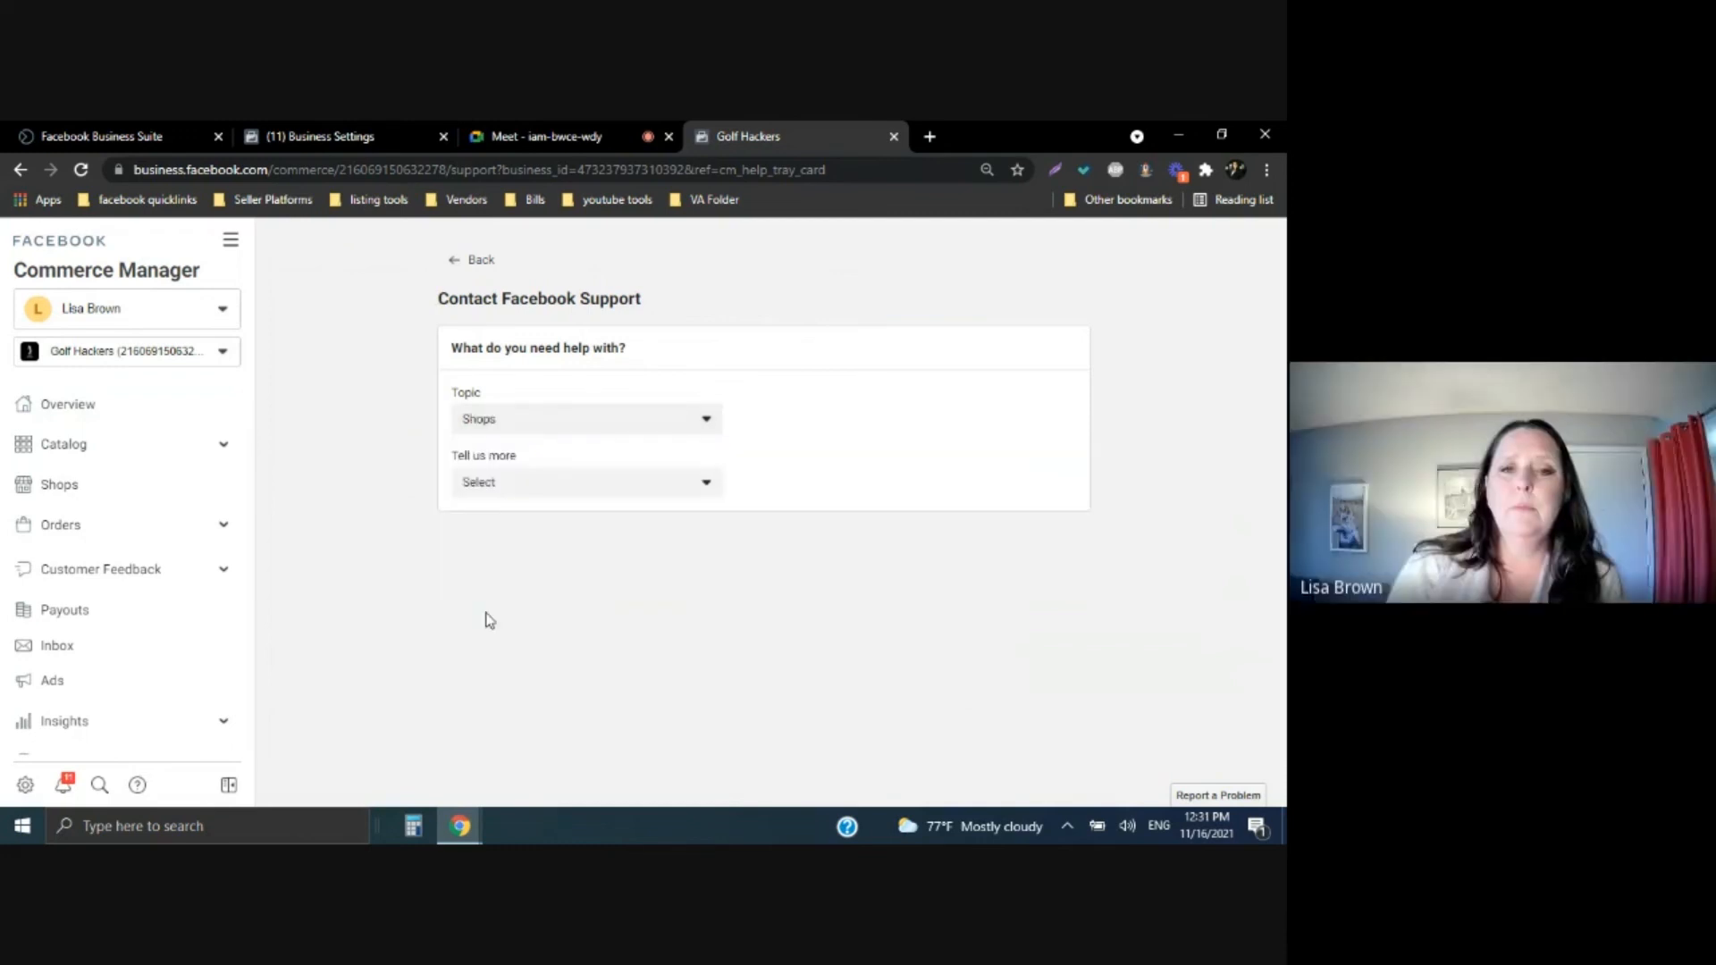
{"action": "left_click", "coordinate": [568, 490]}
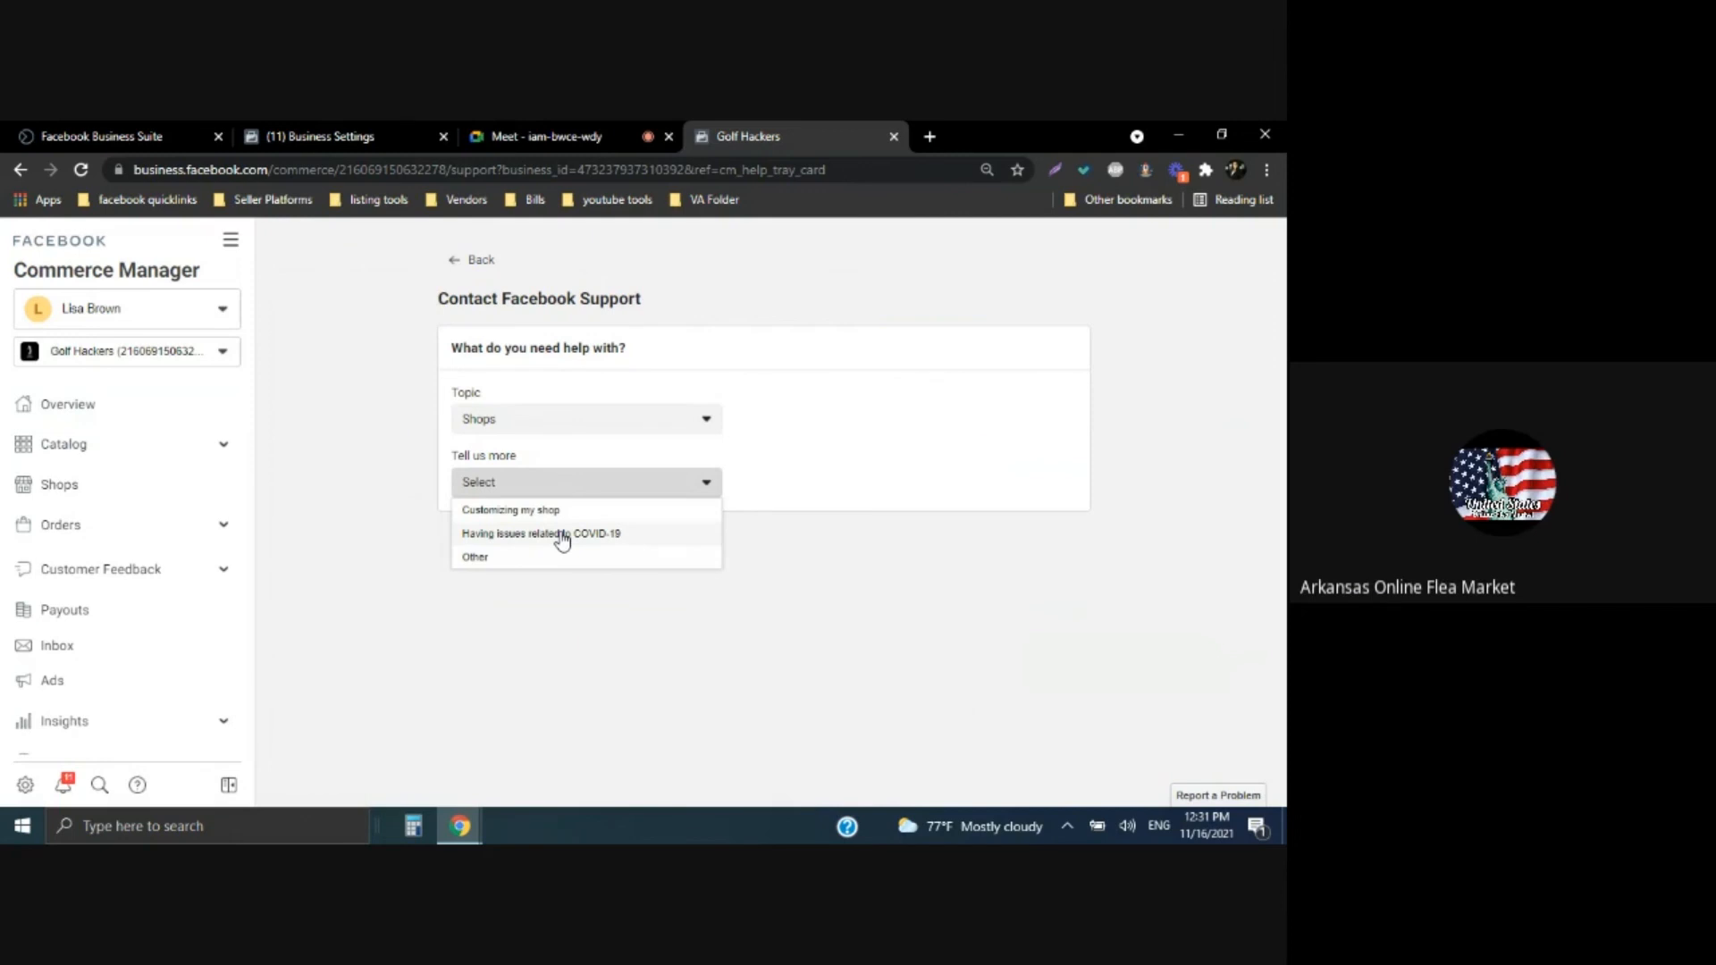
{"action": "left_click", "coordinate": [475, 557]}
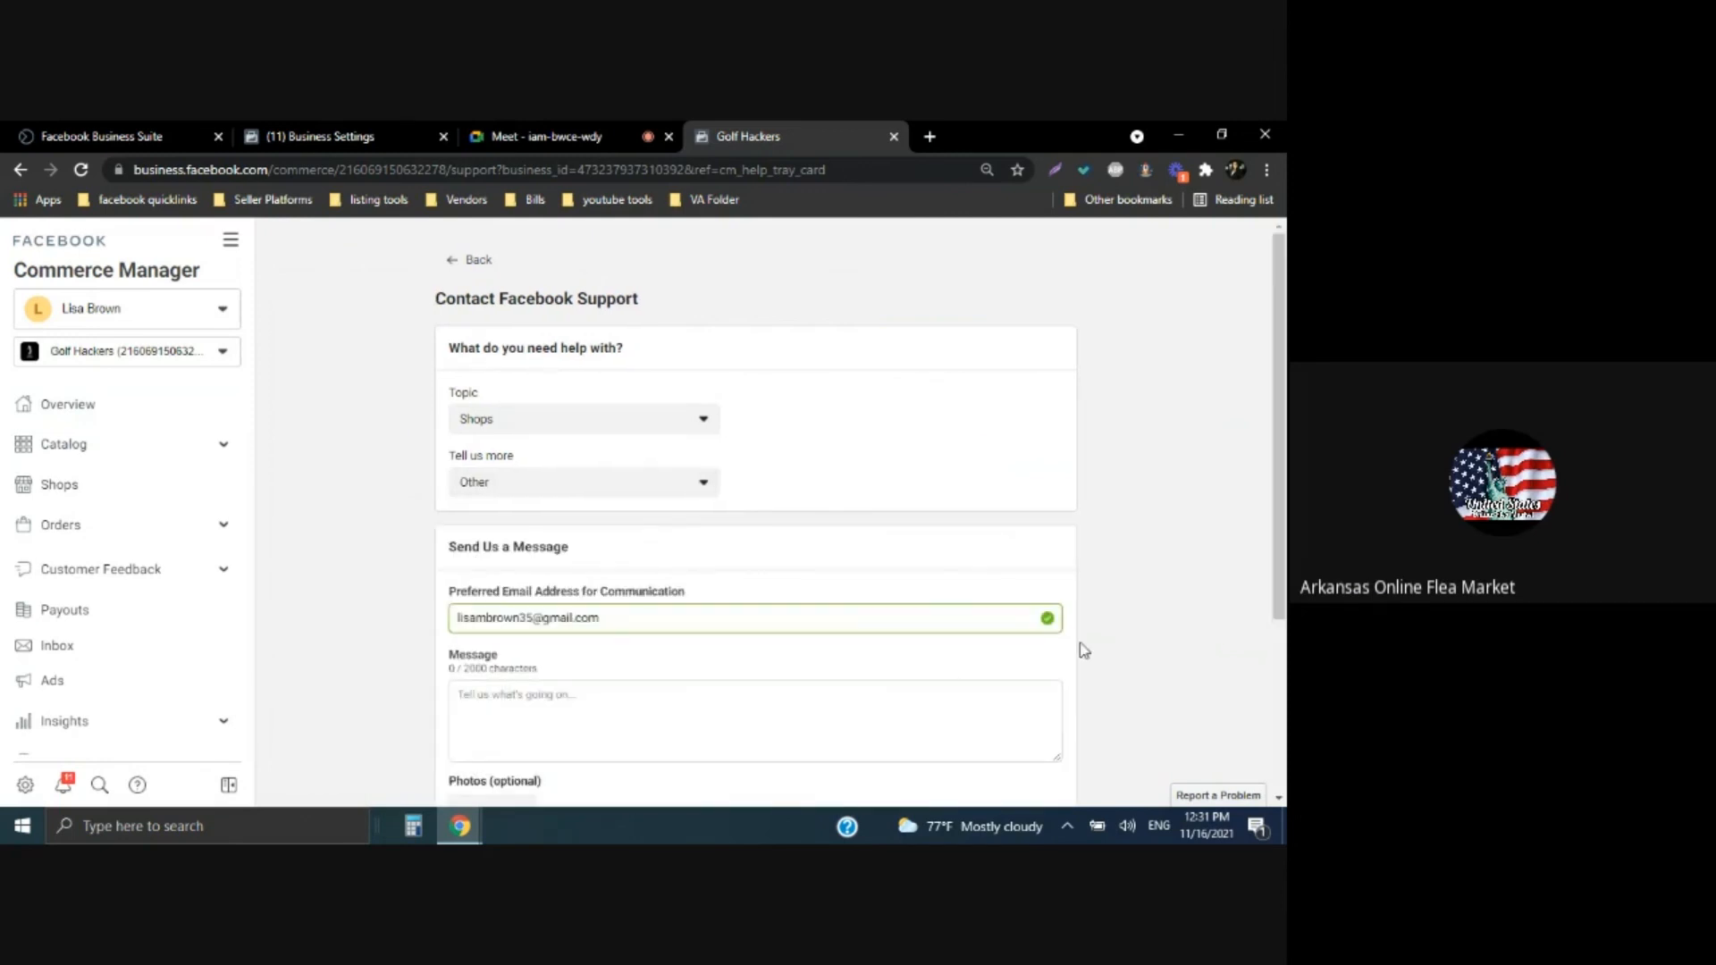
Write the support message "My shop seems to be hung up on review. Can you help me, please?" with Email as the contact method
{"action": "scroll", "coordinate": [1165, 617], "scroll_direction": "down", "scroll_amount": 3}
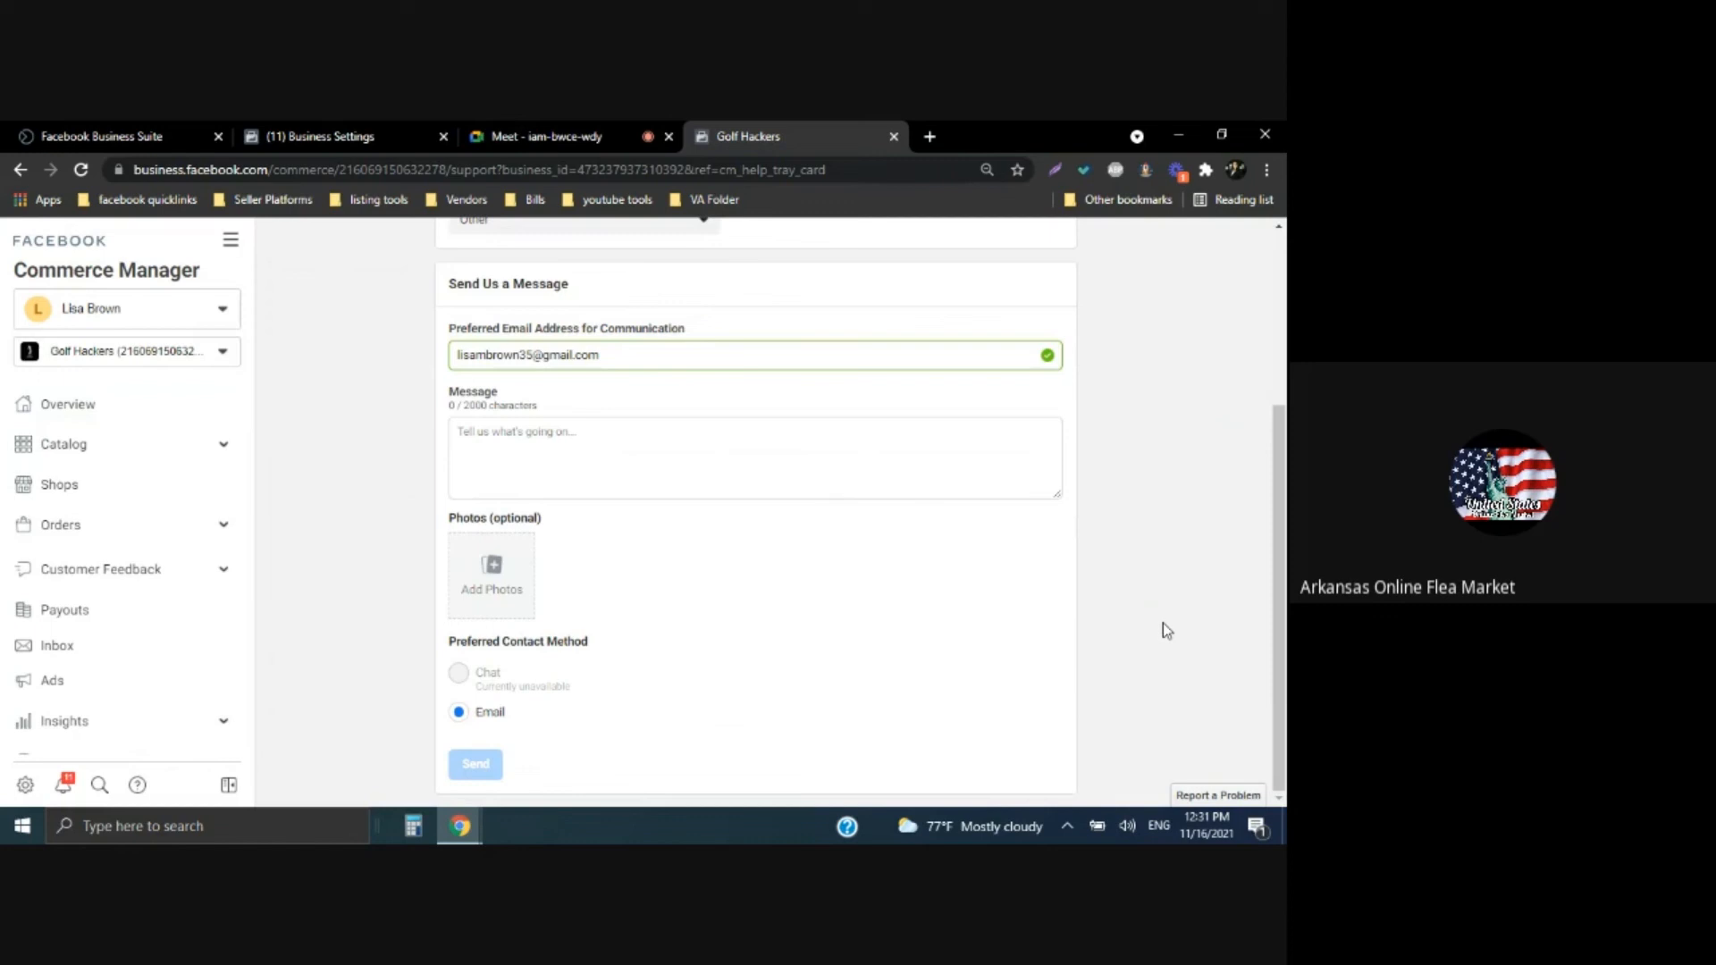
{"action": "left_click", "coordinate": [620, 439]}
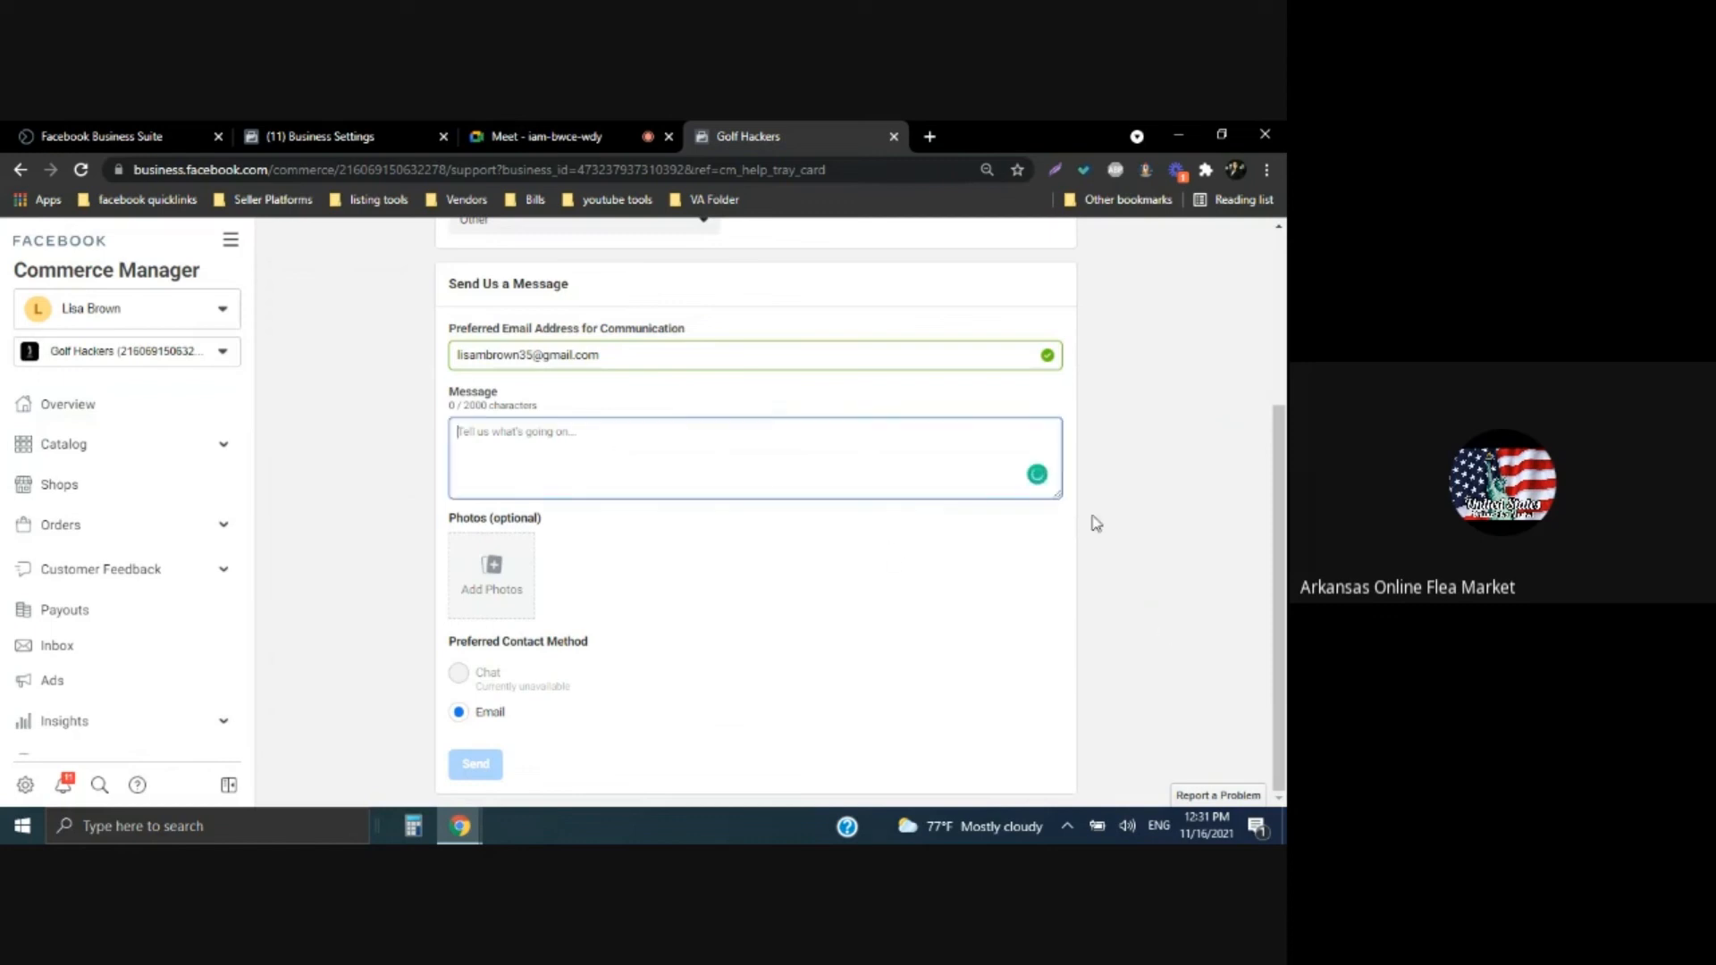
{"action": "type", "text": "My shop"}
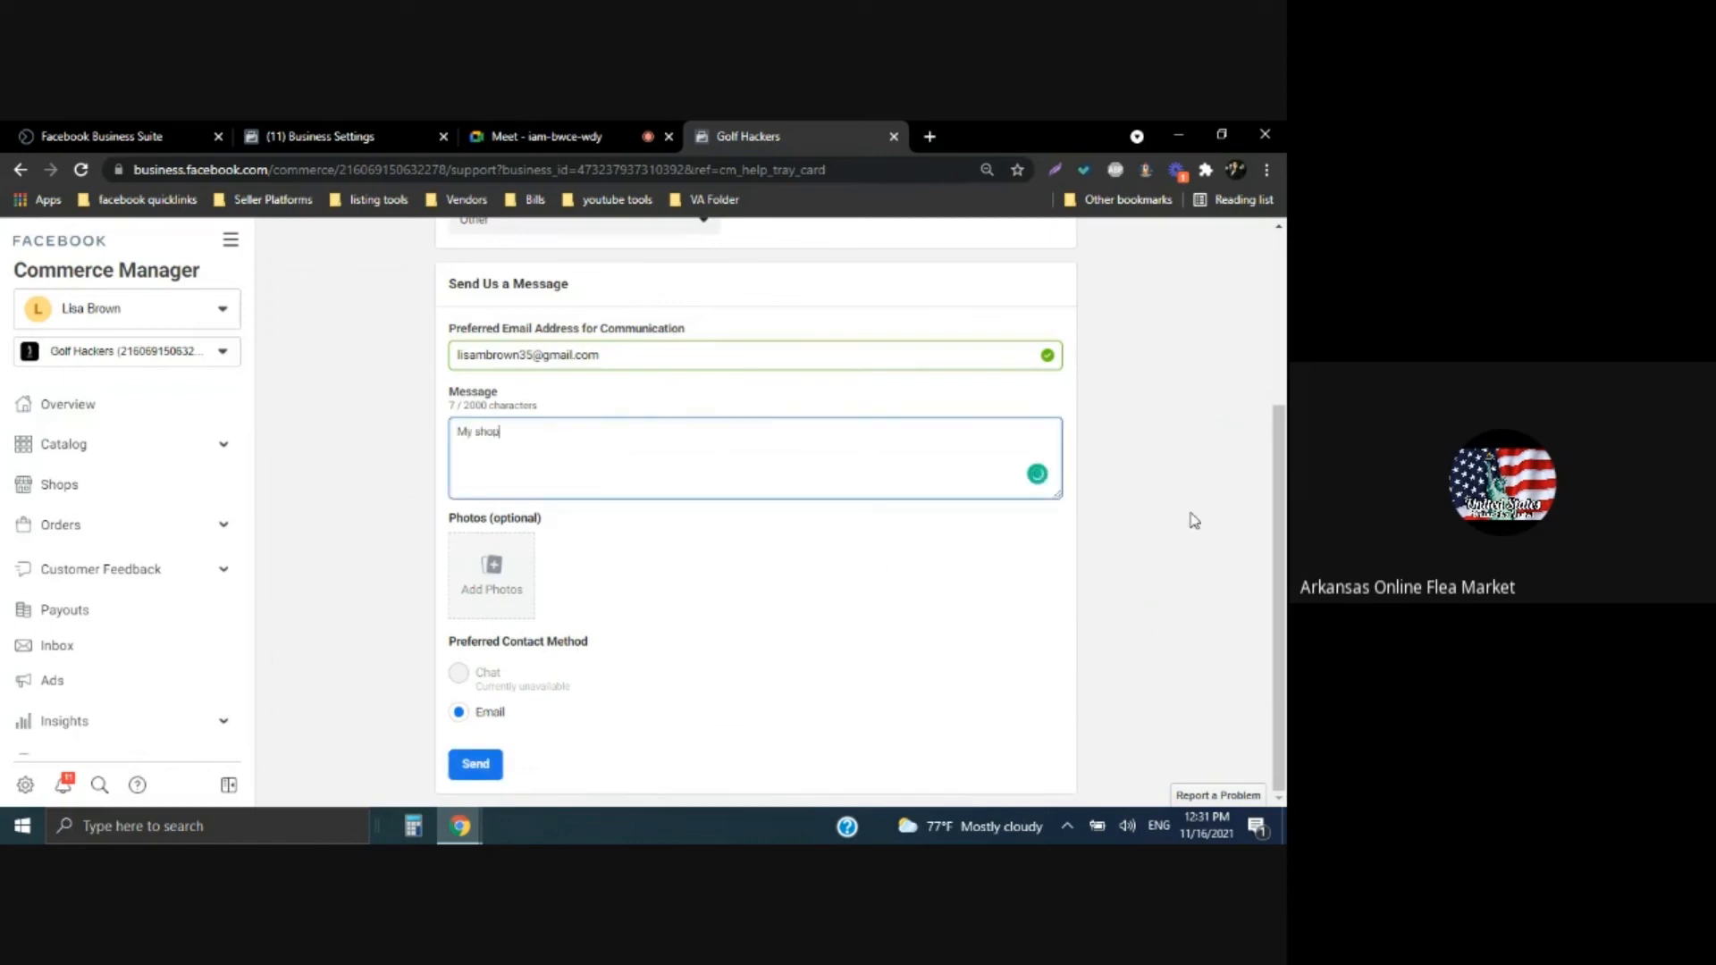
{"action": "type", "text": " seems to be hung up on review.  Can you "}
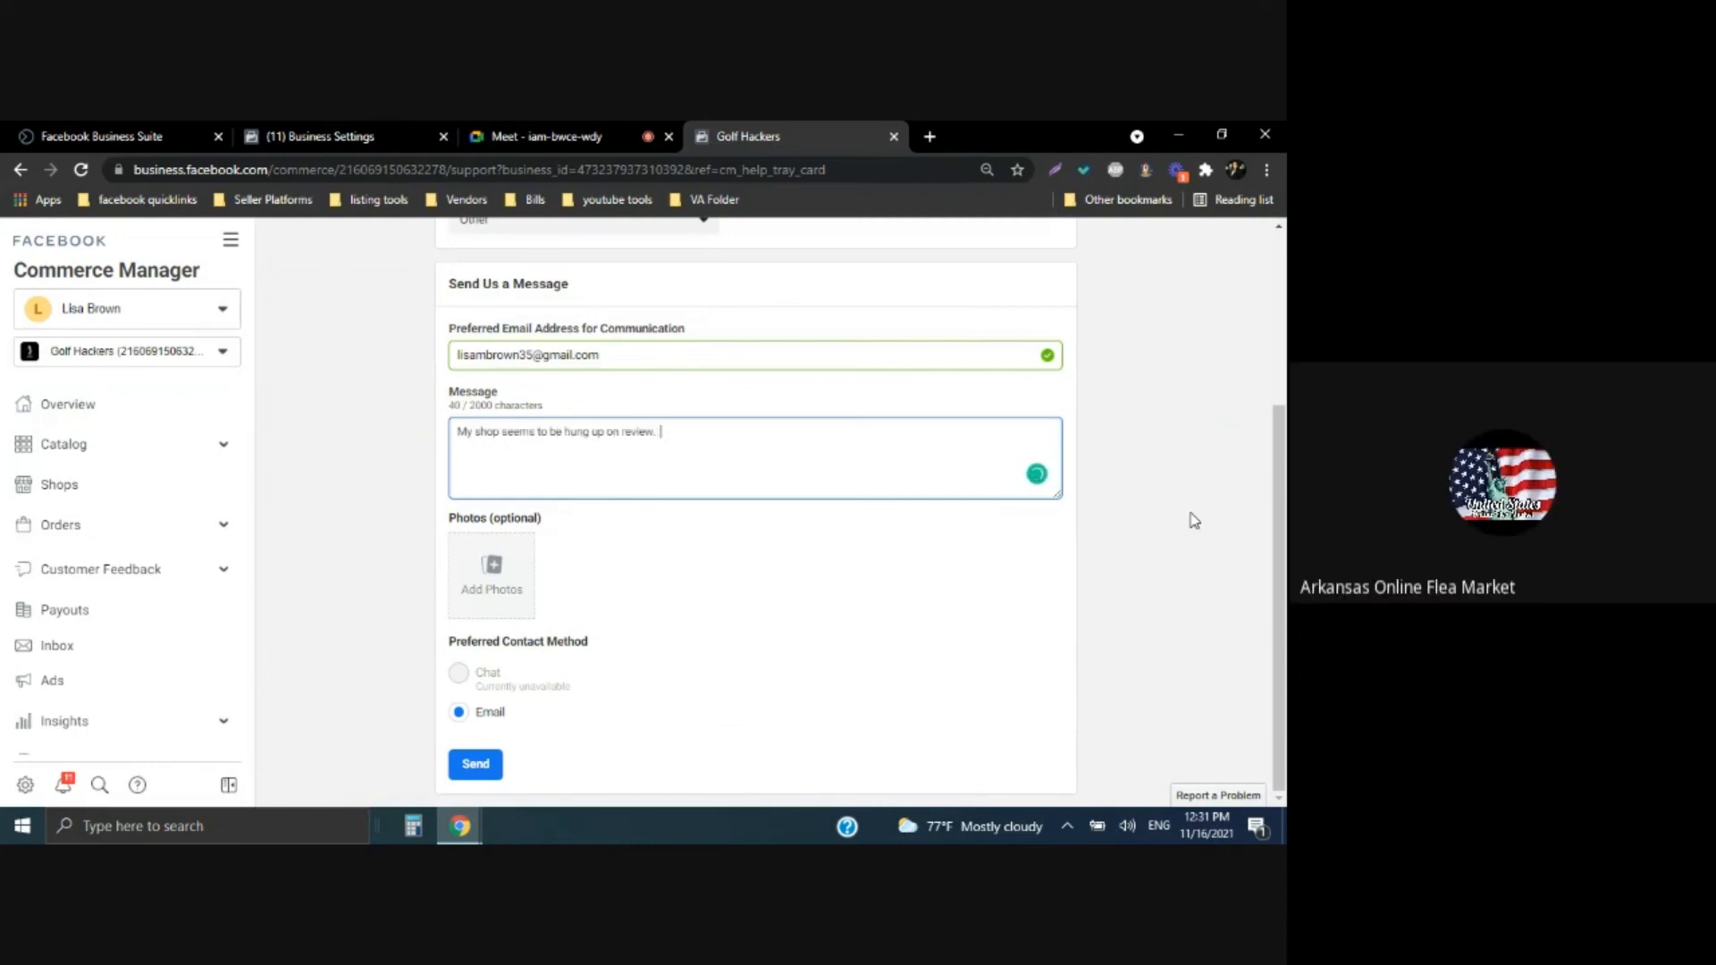
{"action": "type", "text": "help me, please?"}
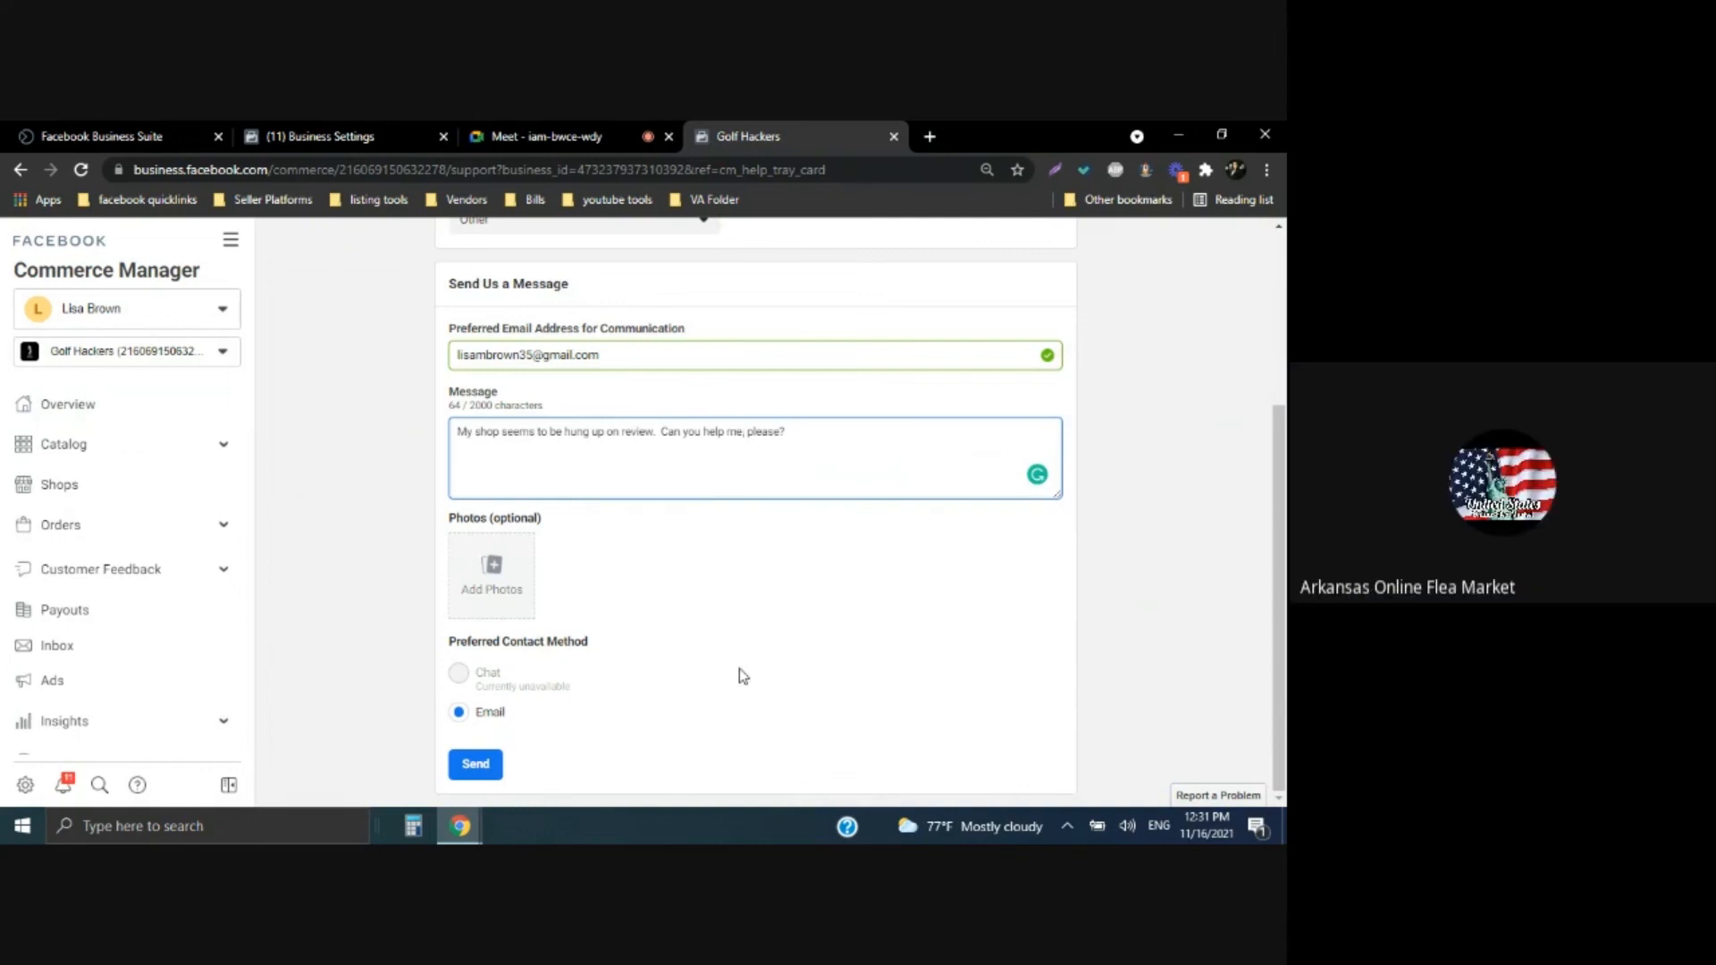
{"action": "left_click", "coordinate": [483, 770]}
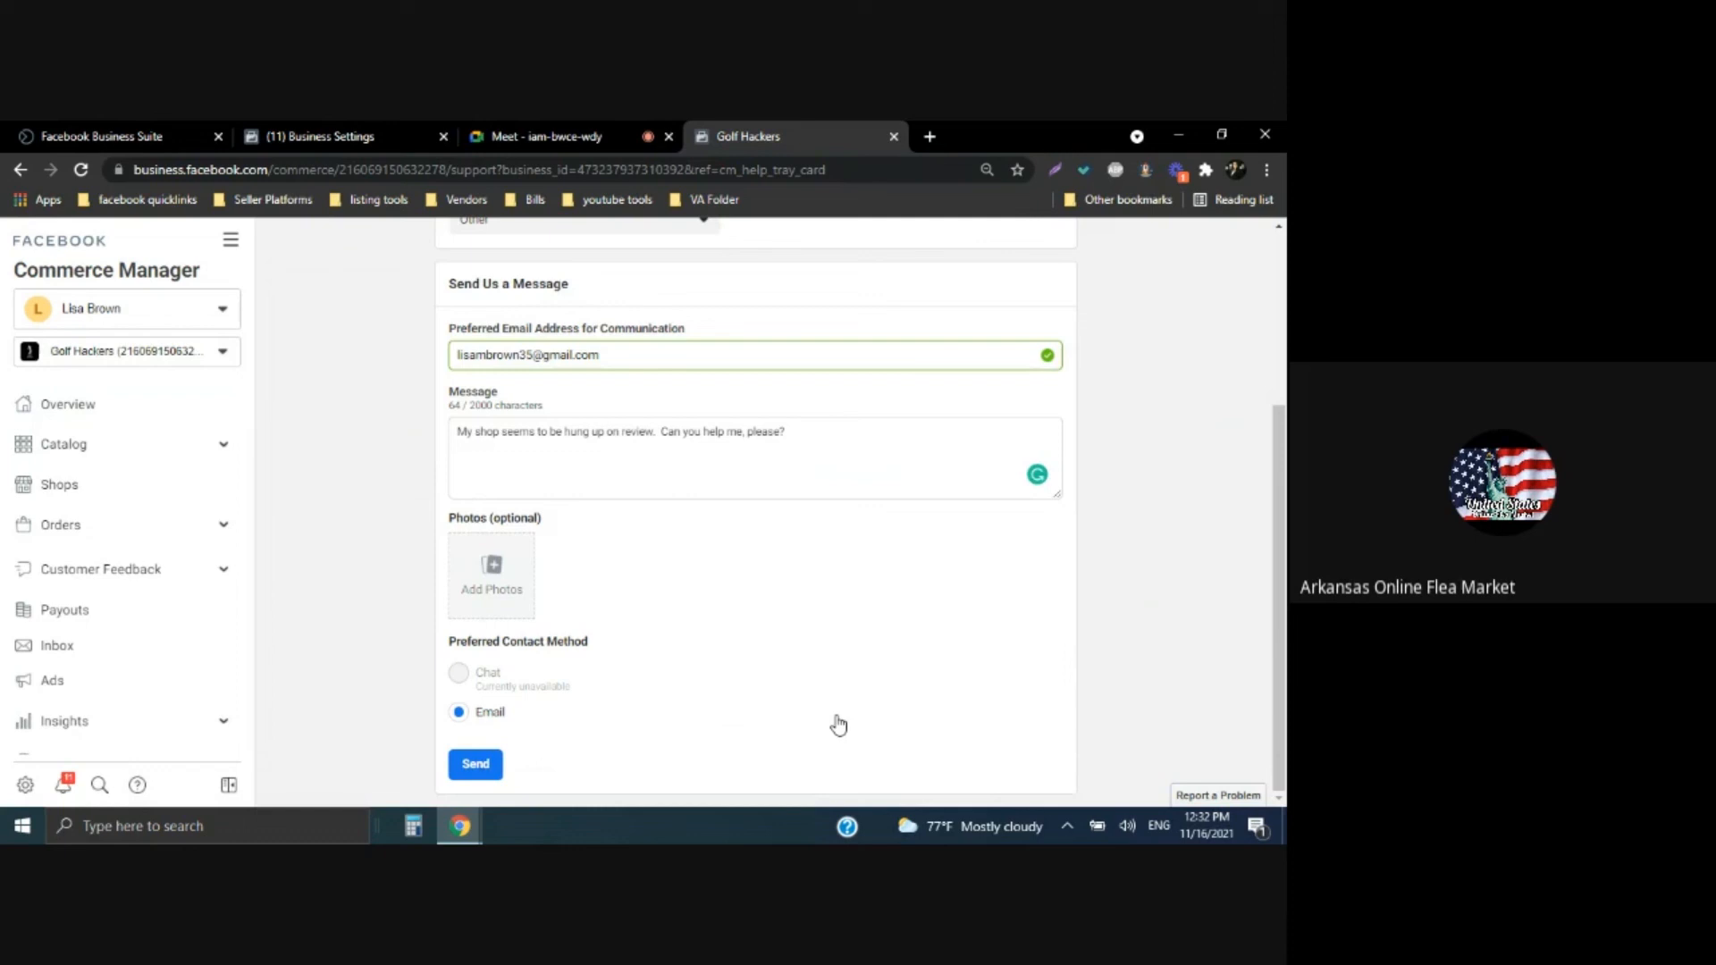
Go to Facebook, pick the Golf Hackers Page from the managed Pages, and open its Commerce Manager overview
{"action": "left_click", "coordinate": [384, 145]}
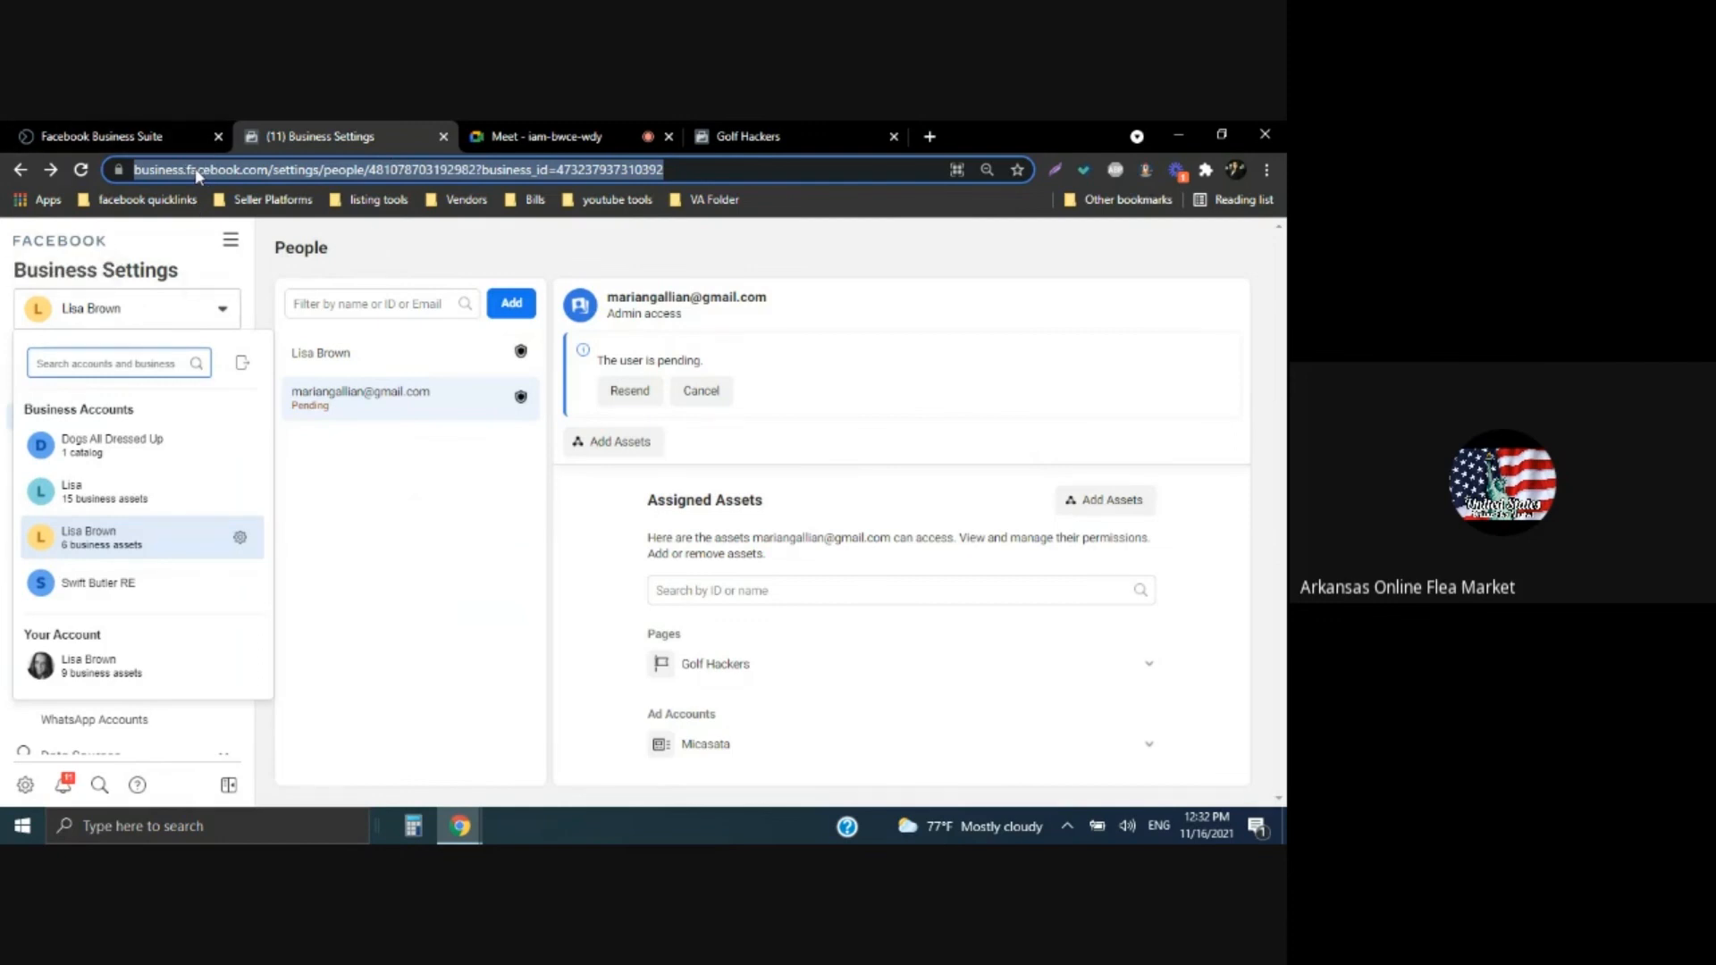
{"action": "type", "text": "fa"}
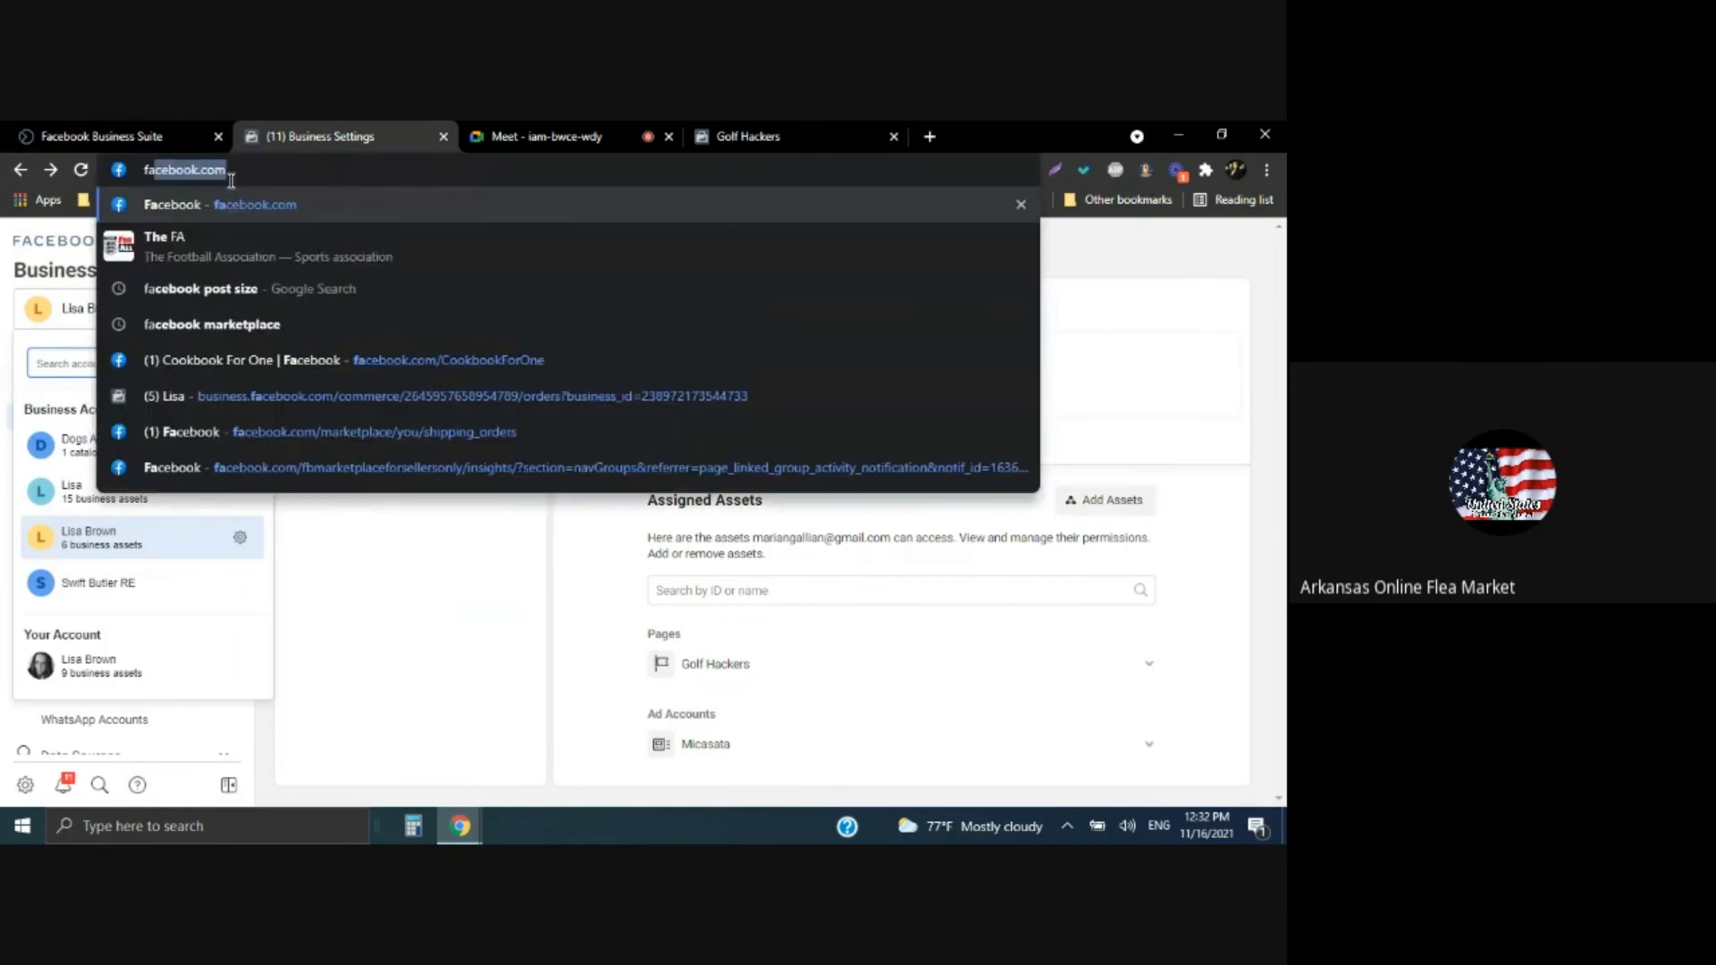
{"action": "key", "text": "Return"}
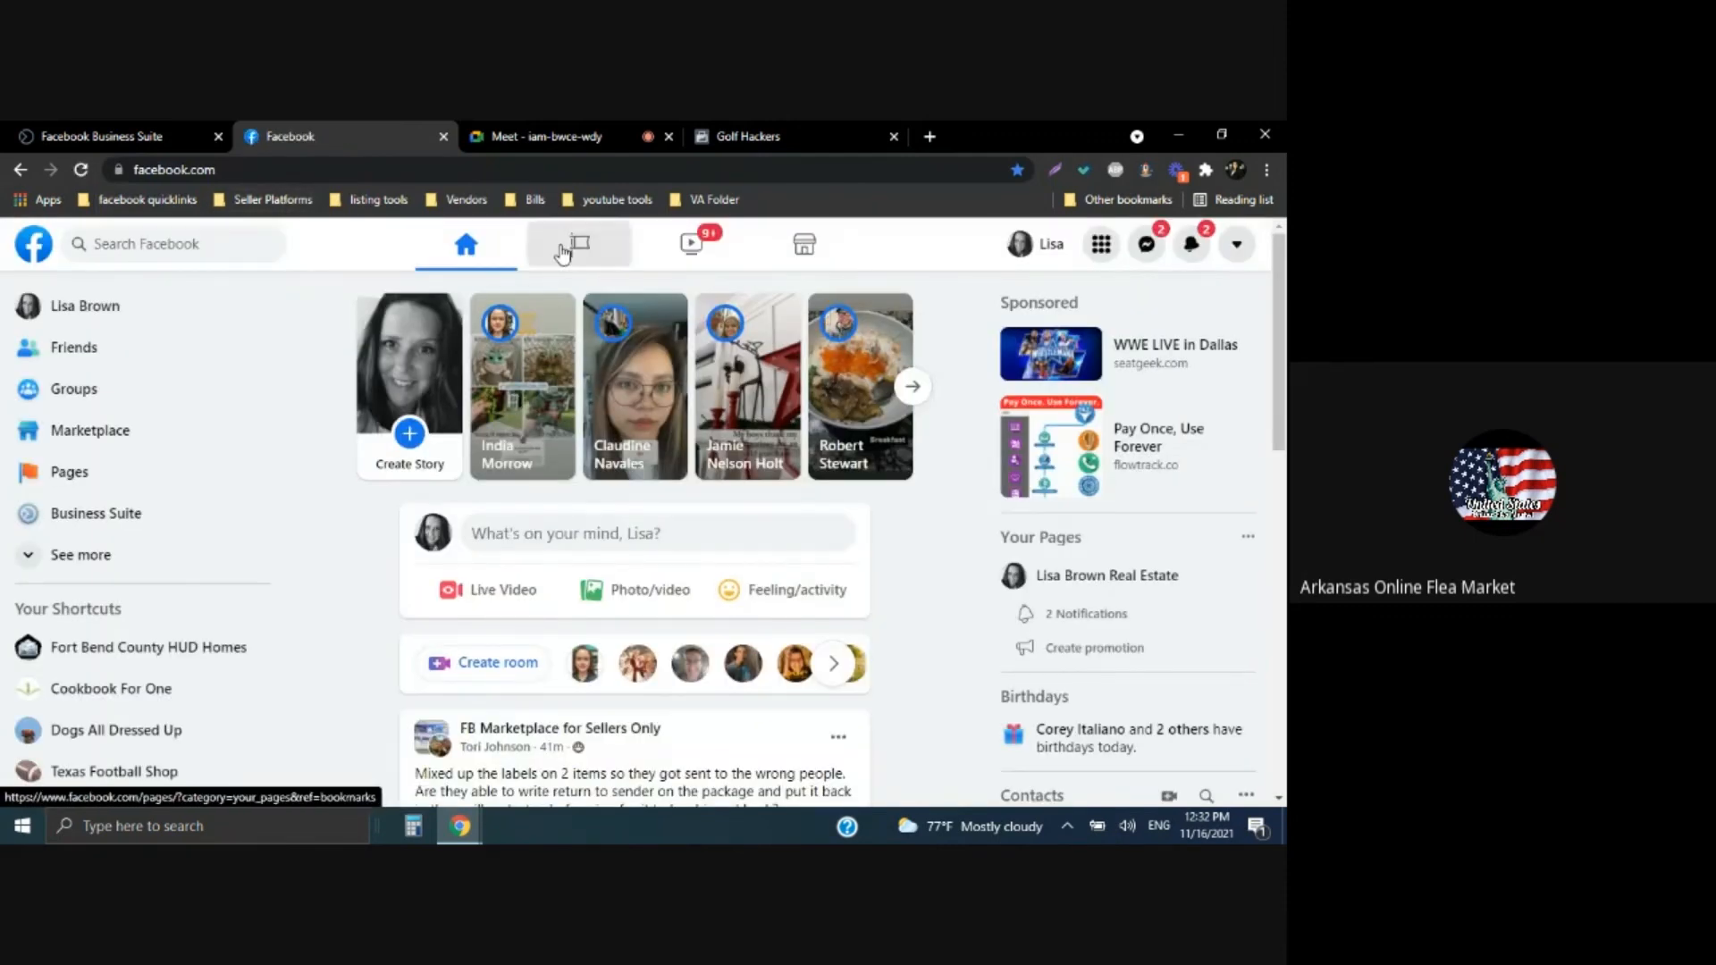
{"action": "left_click", "coordinate": [576, 244]}
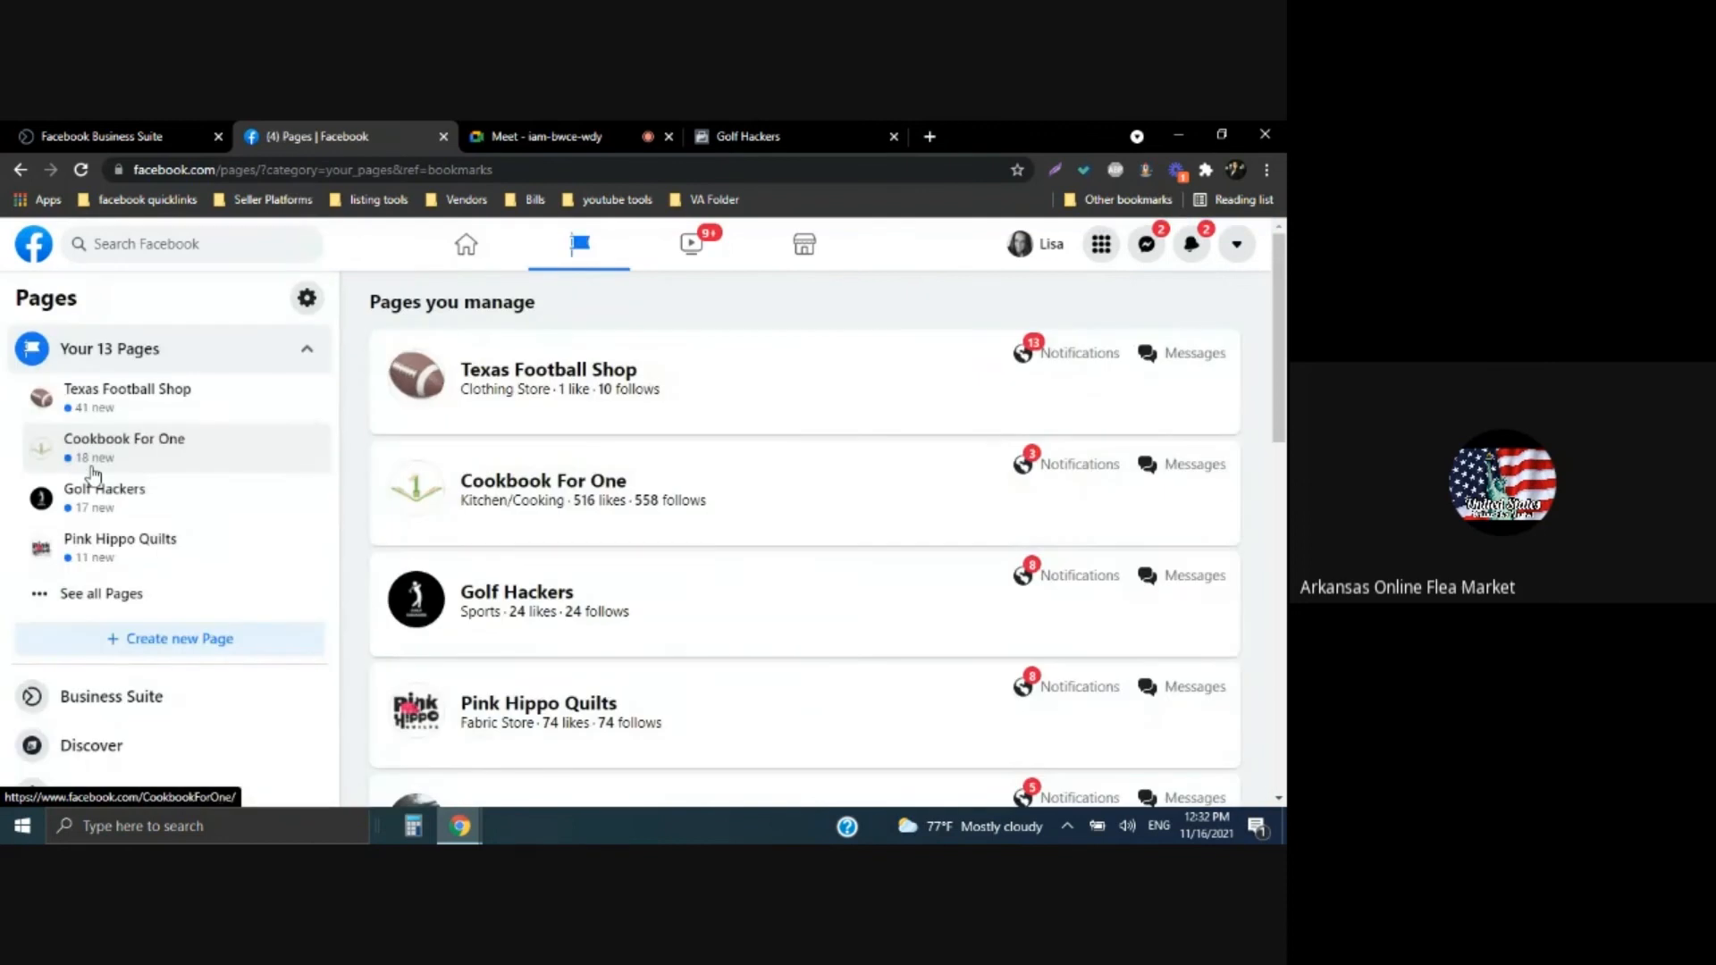
{"action": "left_click", "coordinate": [95, 493]}
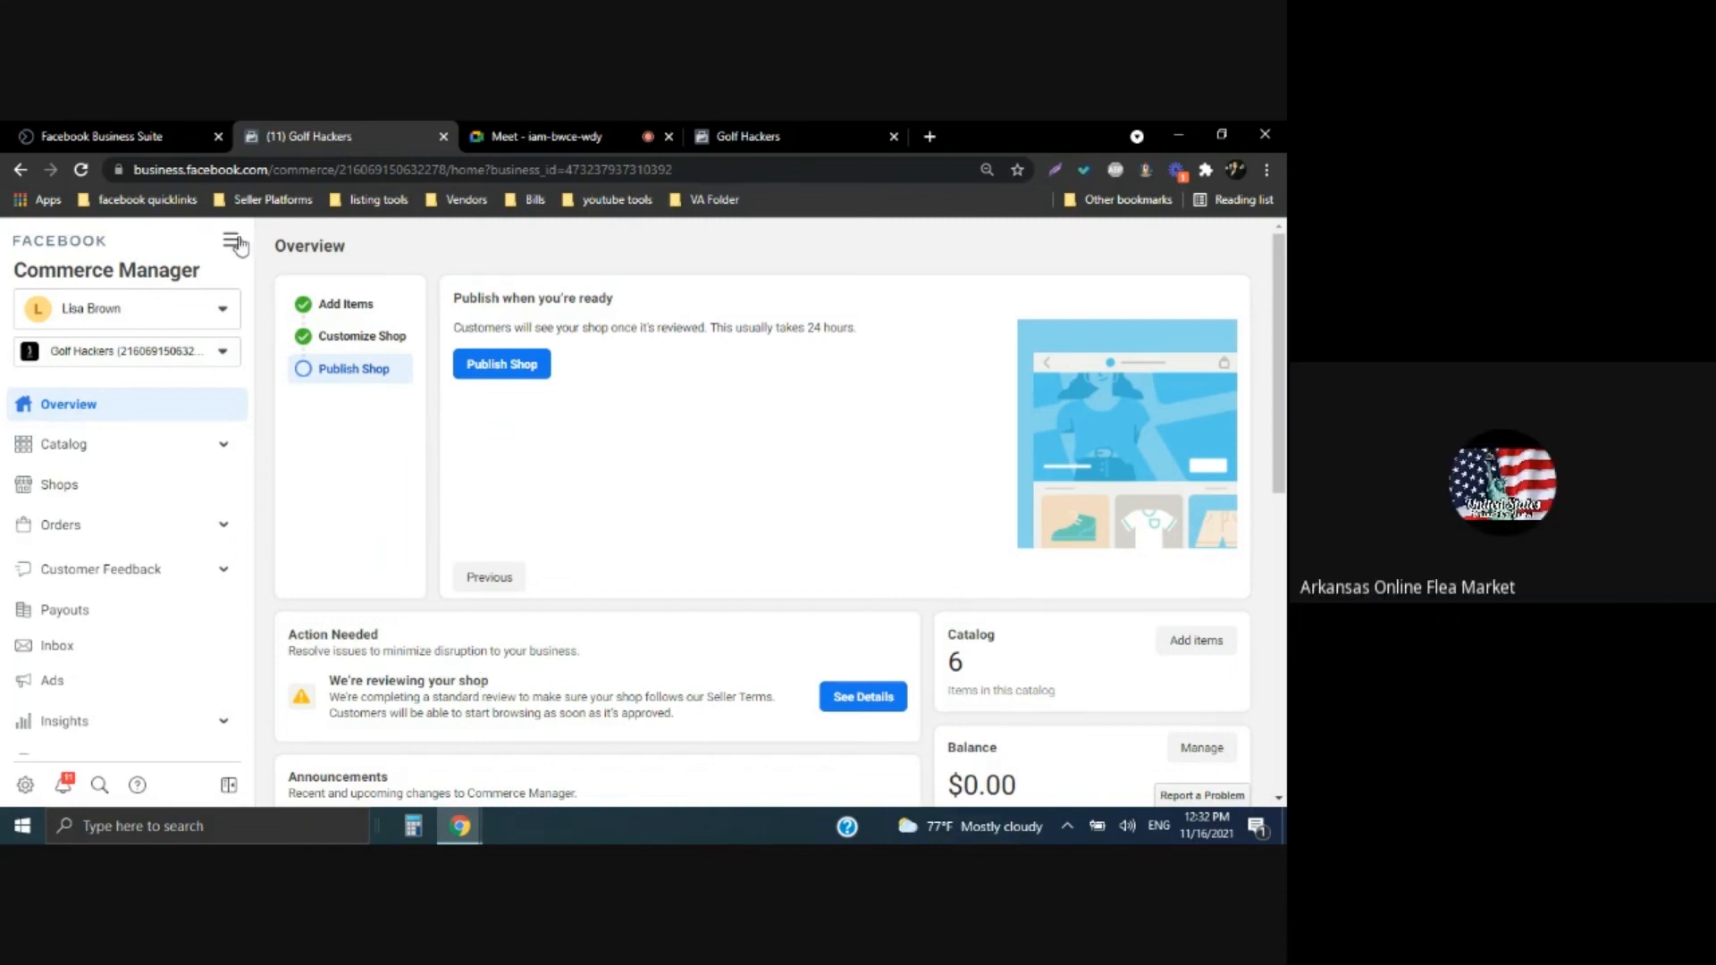
Capture the visible area of the support request page with the Lightshot screenshot tool and copy it
{"action": "left_click", "coordinate": [1056, 170]}
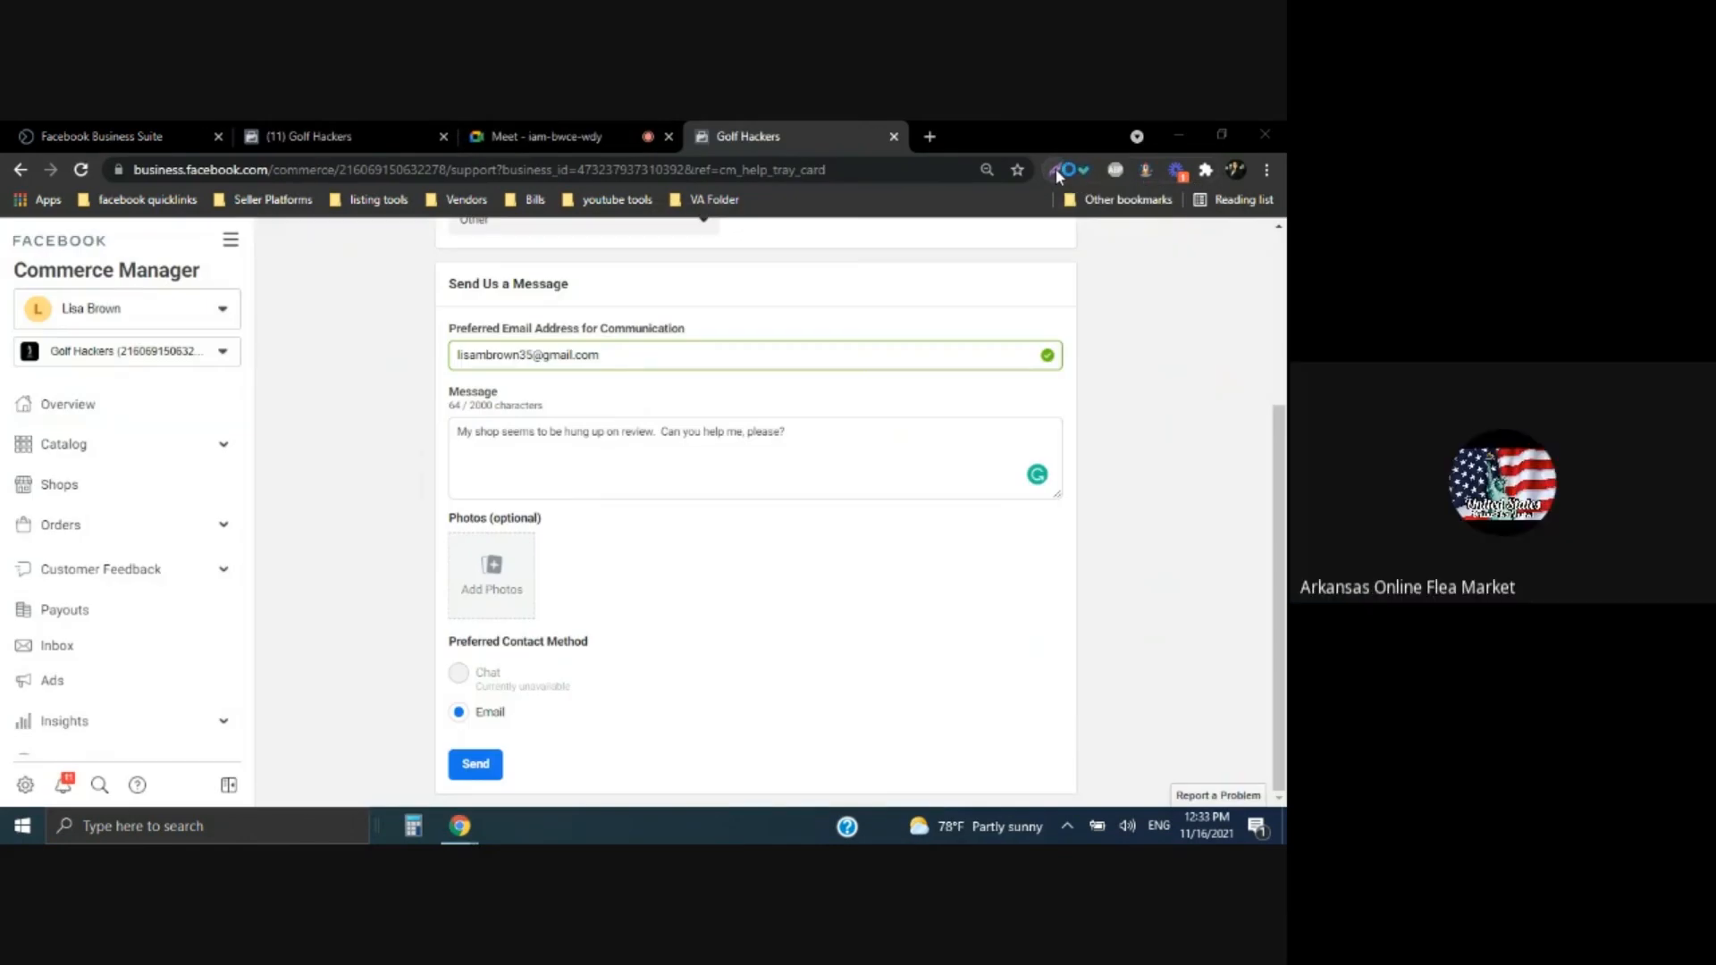
{"action": "left_click", "coordinate": [1056, 172]}
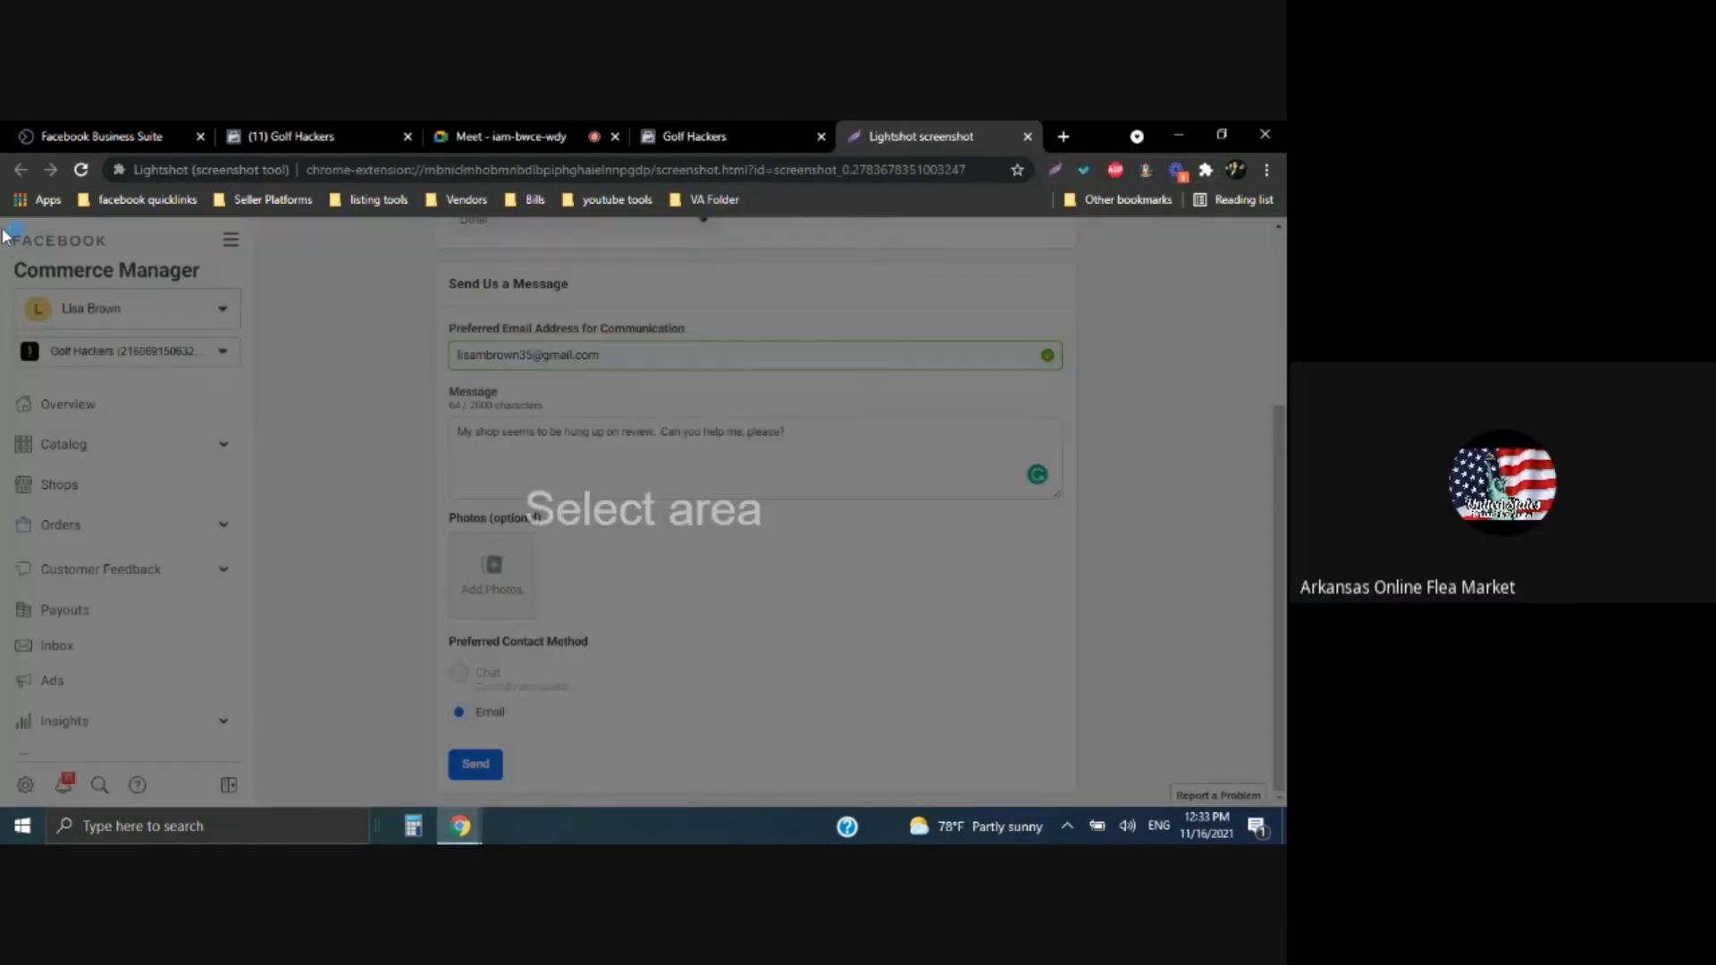
{"action": "left_click_drag", "start_coordinate": [7, 221], "coordinate": [1269, 802]}
{"action": "key", "text": "ctrl+c"}
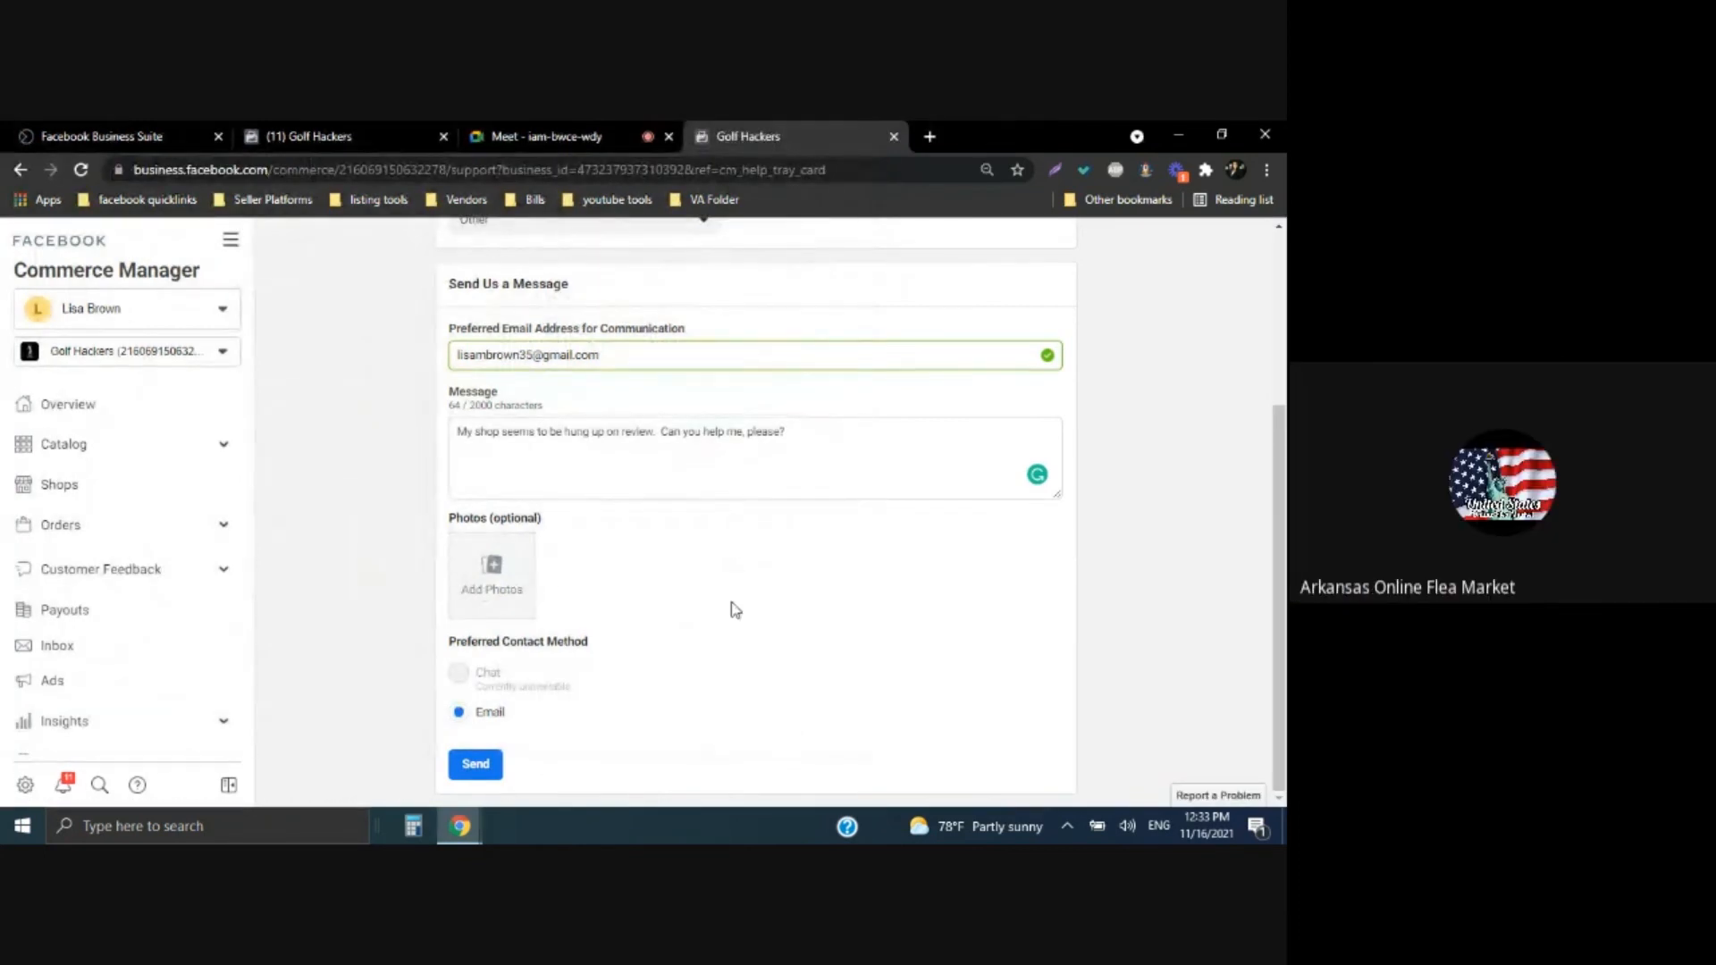
Capture a screenshot of the Golf Hackers Commerce Manager overview and attach Screenshot (86).png from Downloads to the support request
{"action": "left_click", "coordinate": [327, 138]}
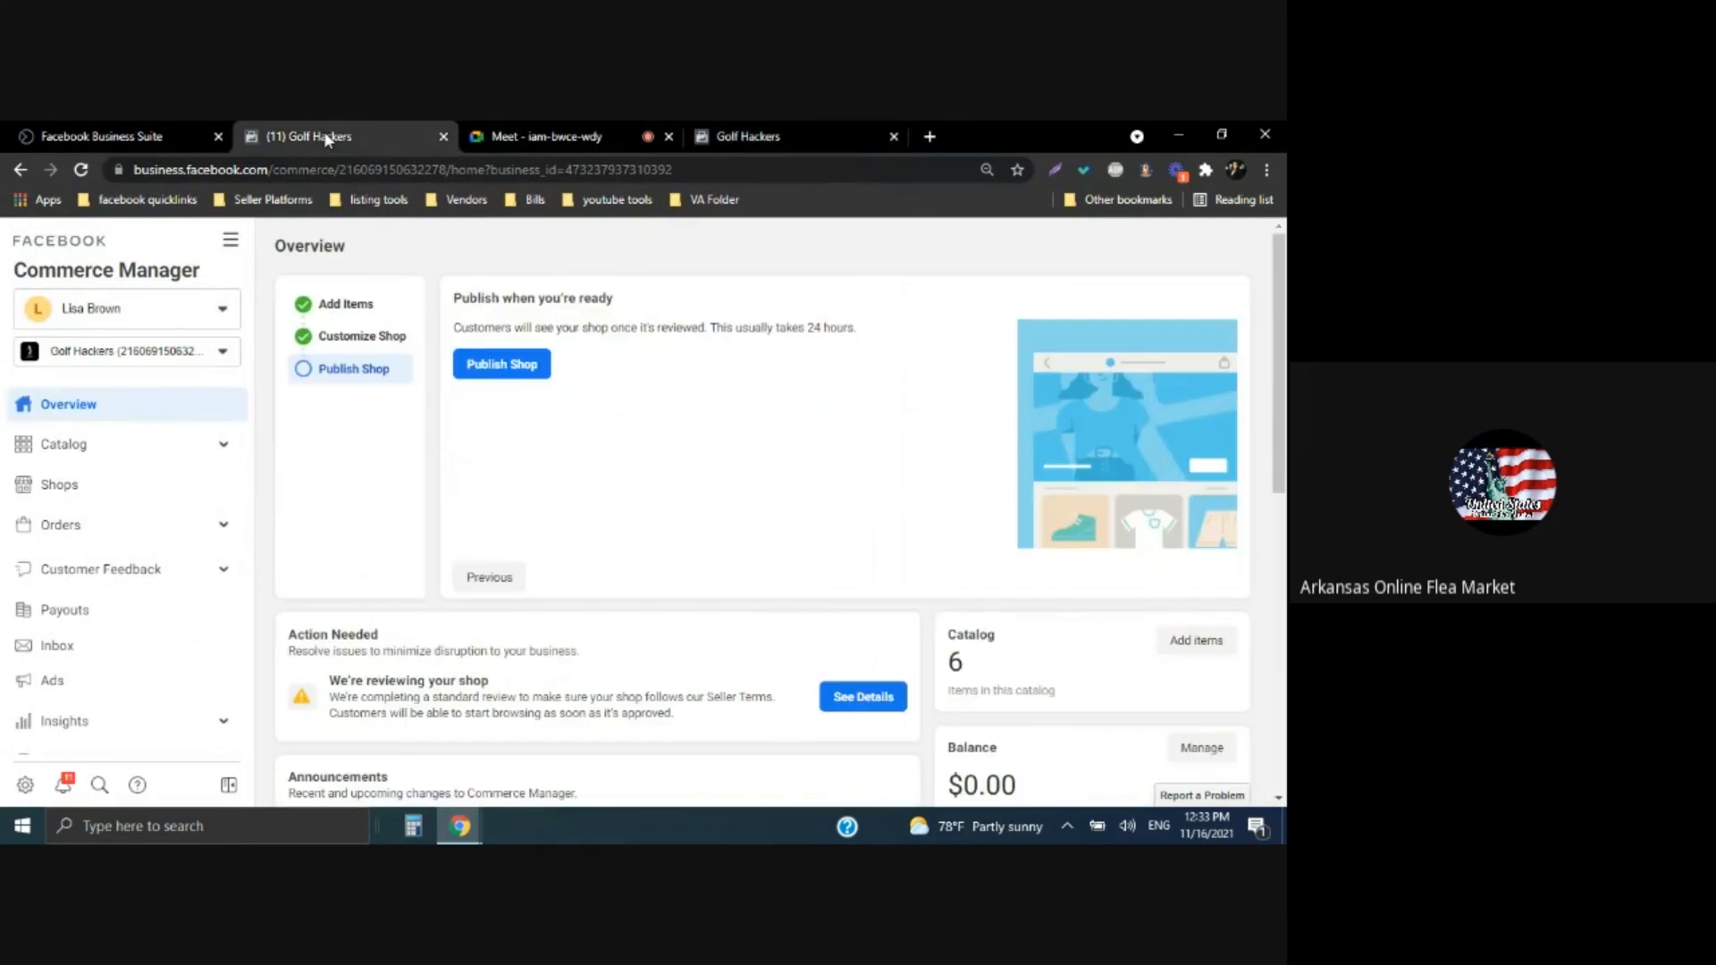
{"action": "left_click", "coordinate": [1054, 168]}
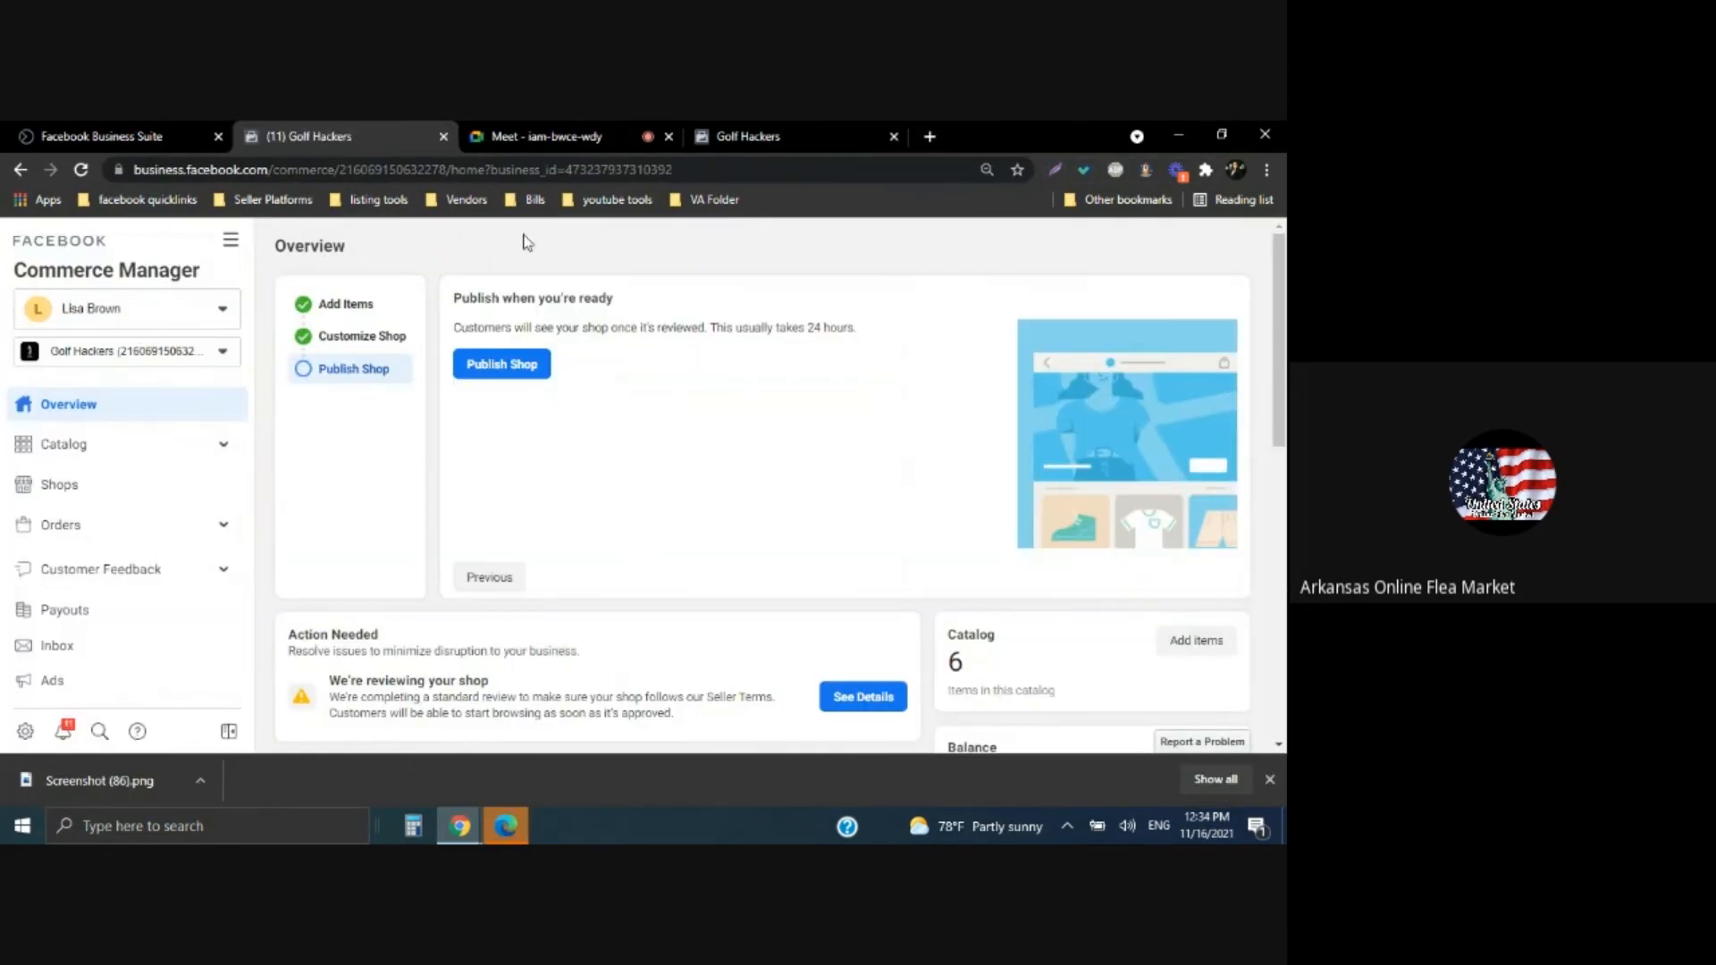
{"action": "left_click", "coordinate": [802, 134]}
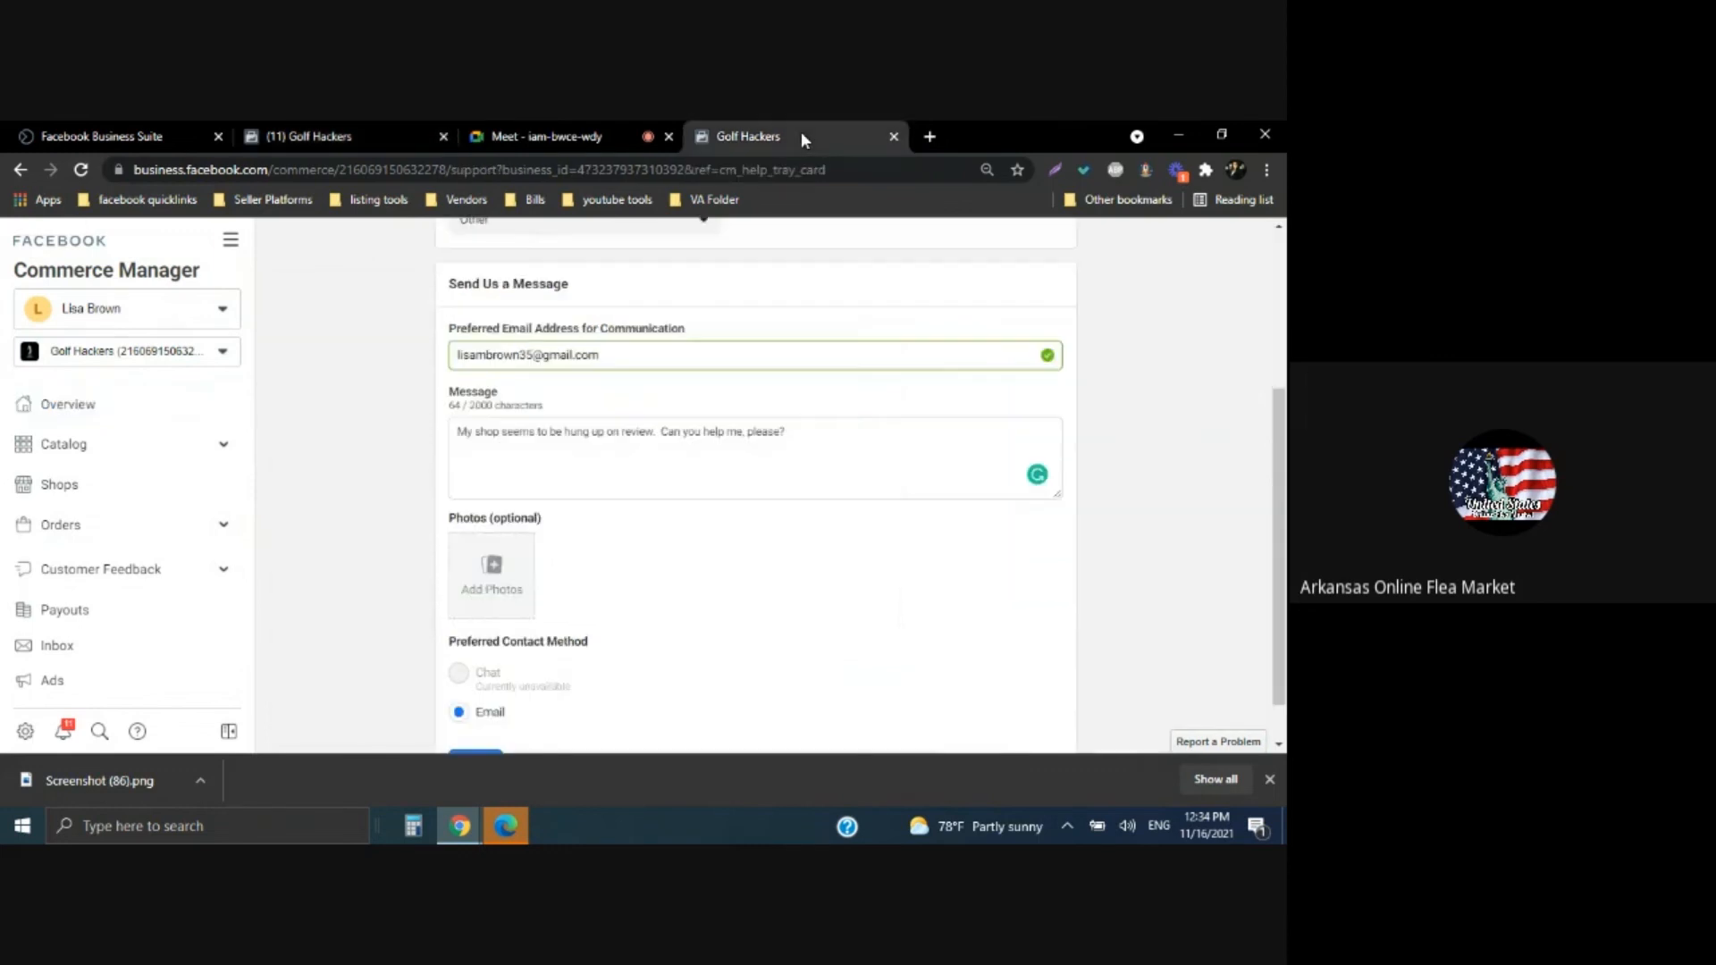
{"action": "left_click", "coordinate": [479, 588]}
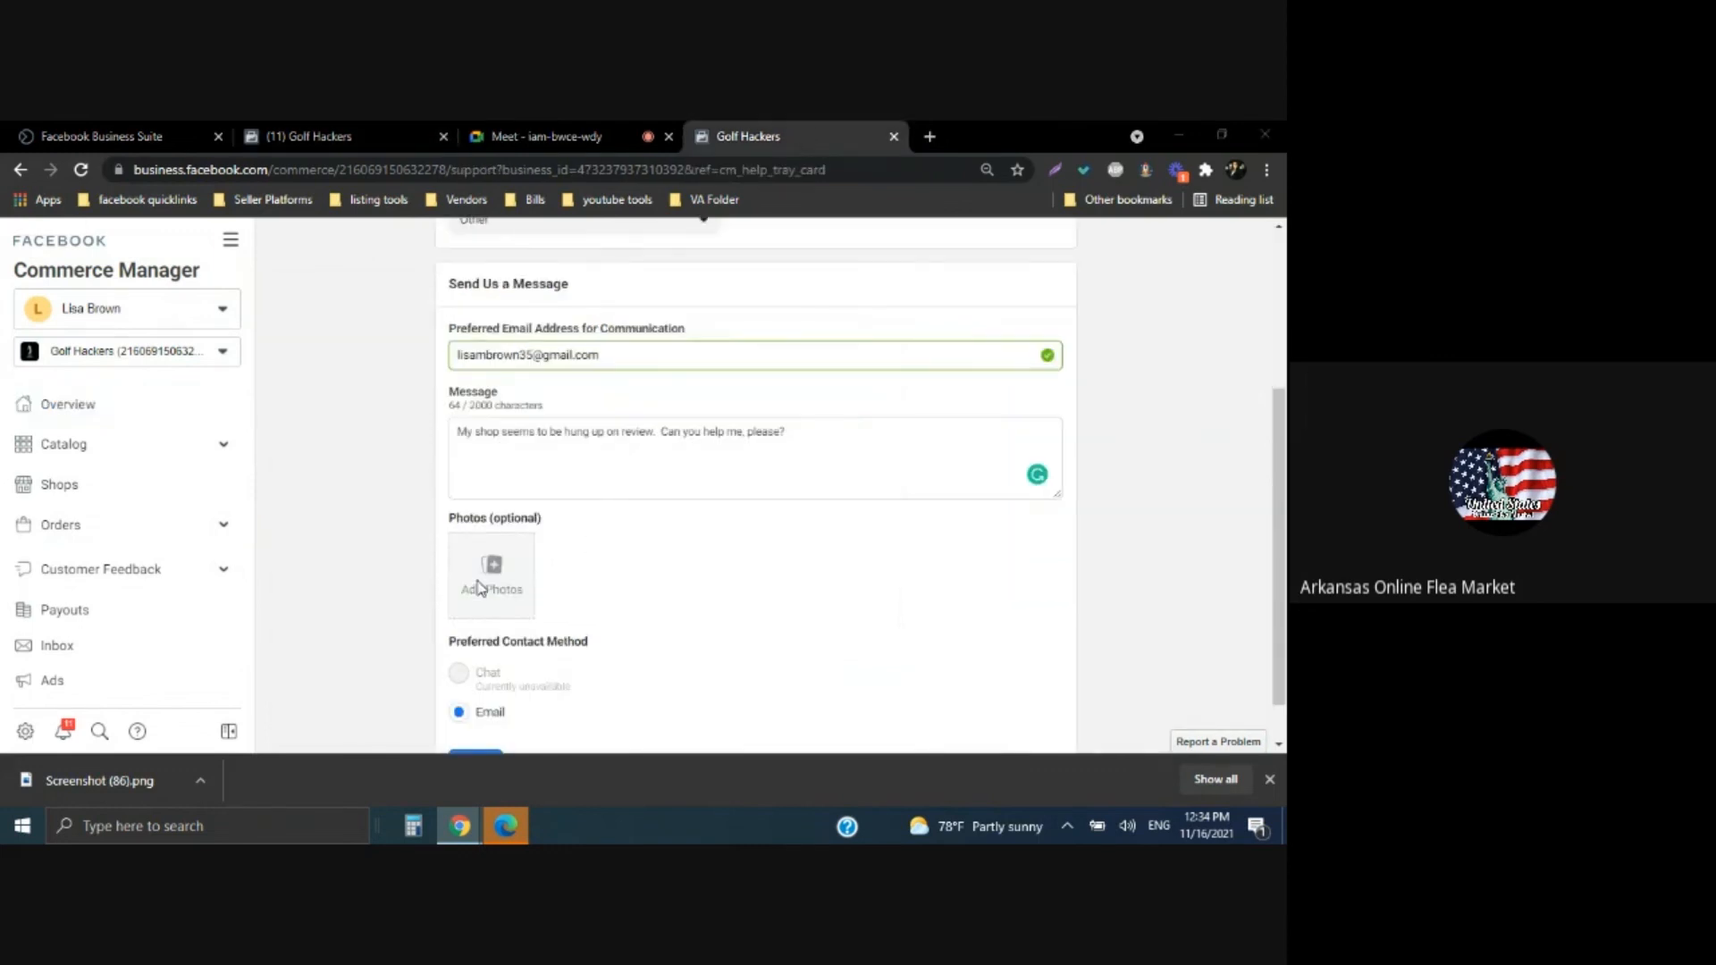
{"action": "left_click", "coordinate": [108, 289]}
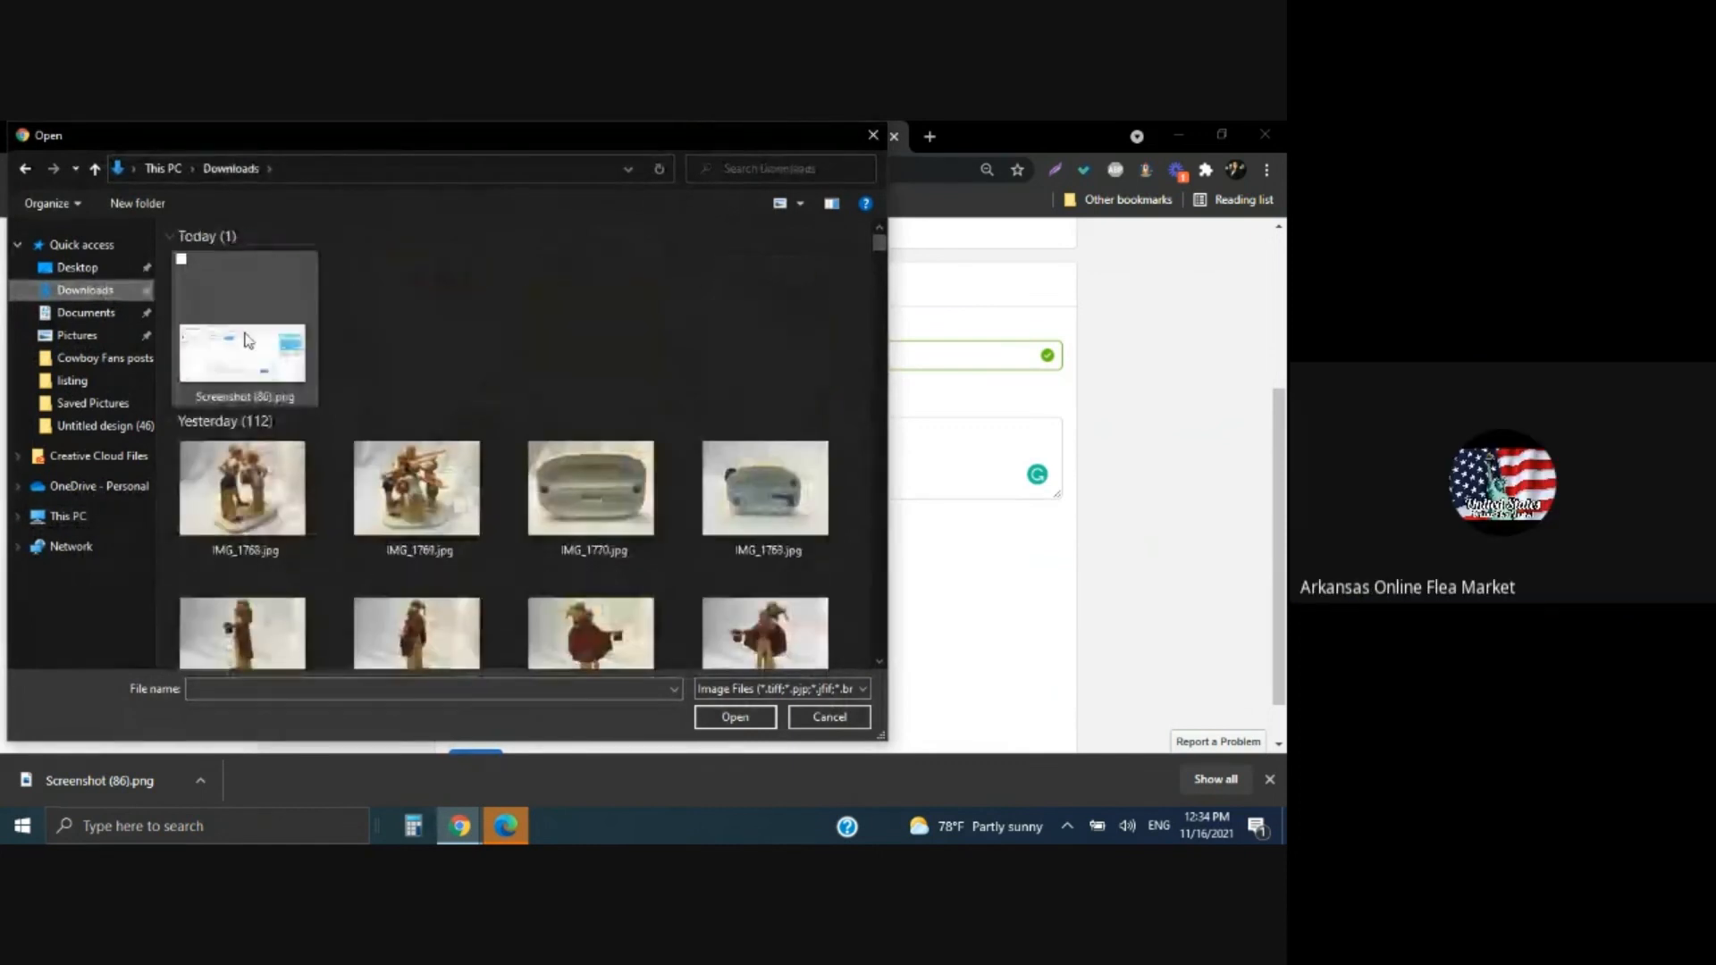
{"action": "left_click", "coordinate": [242, 356]}
{"action": "left_click", "coordinate": [746, 720]}
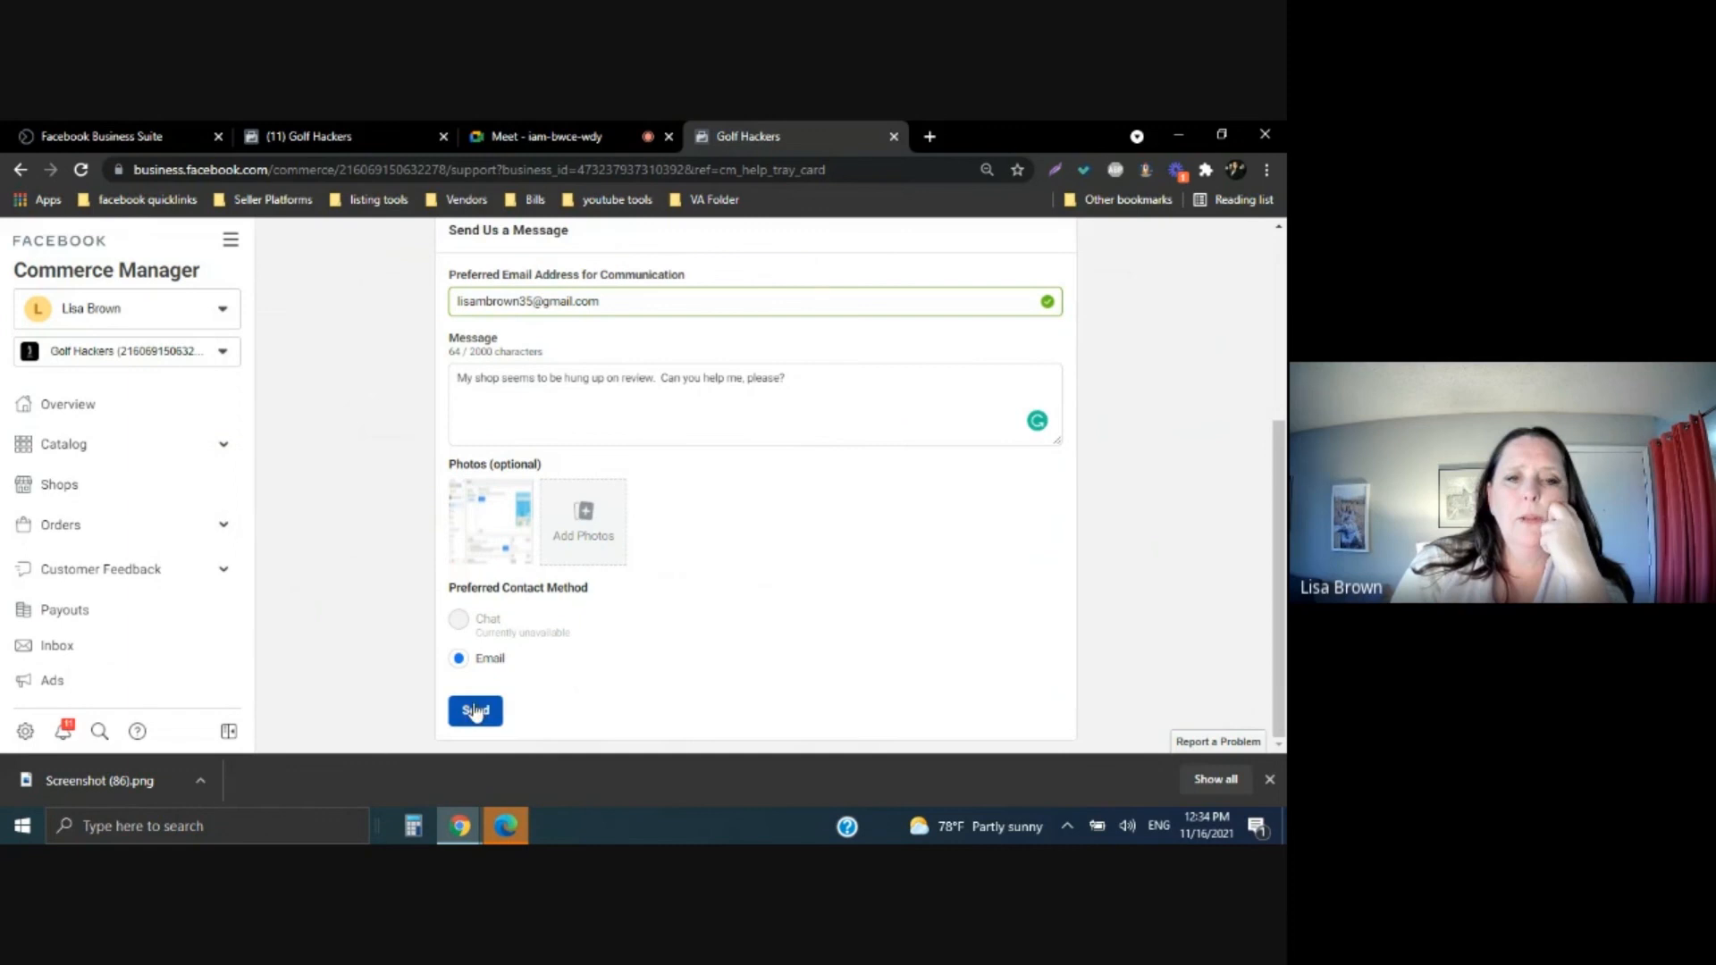
Send the support request, finish the contact form, and switch back to the Google Meet call
{"action": "left_click", "coordinate": [476, 761]}
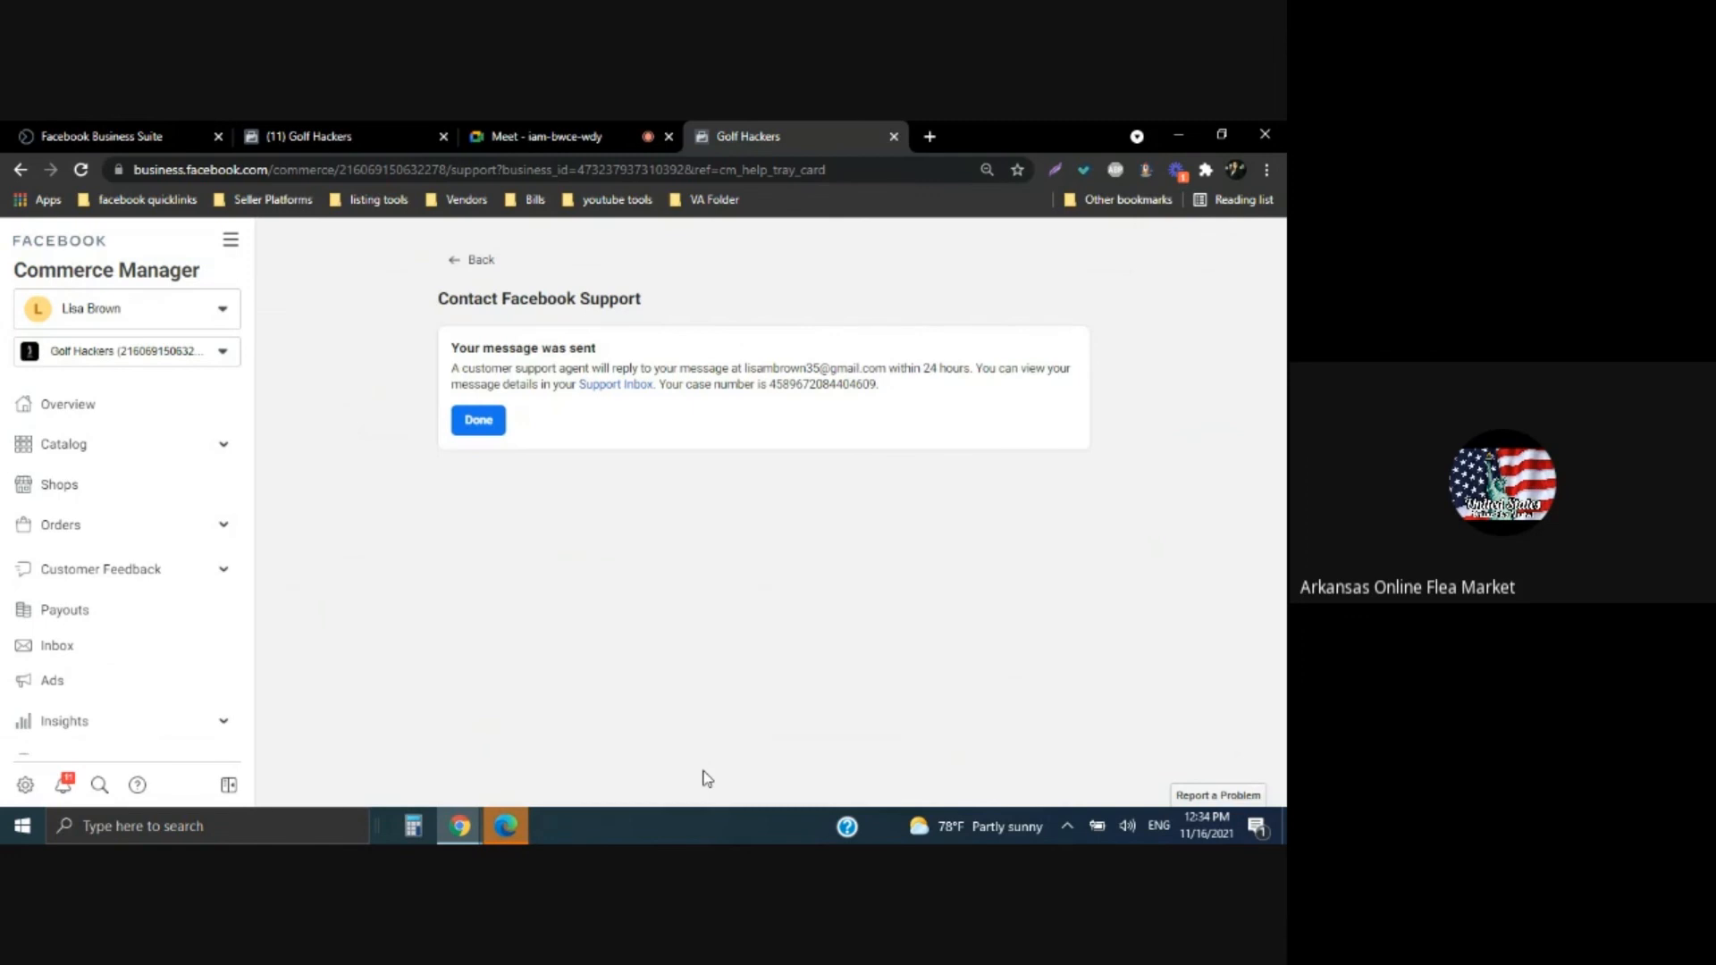
{"action": "left_click", "coordinate": [478, 427]}
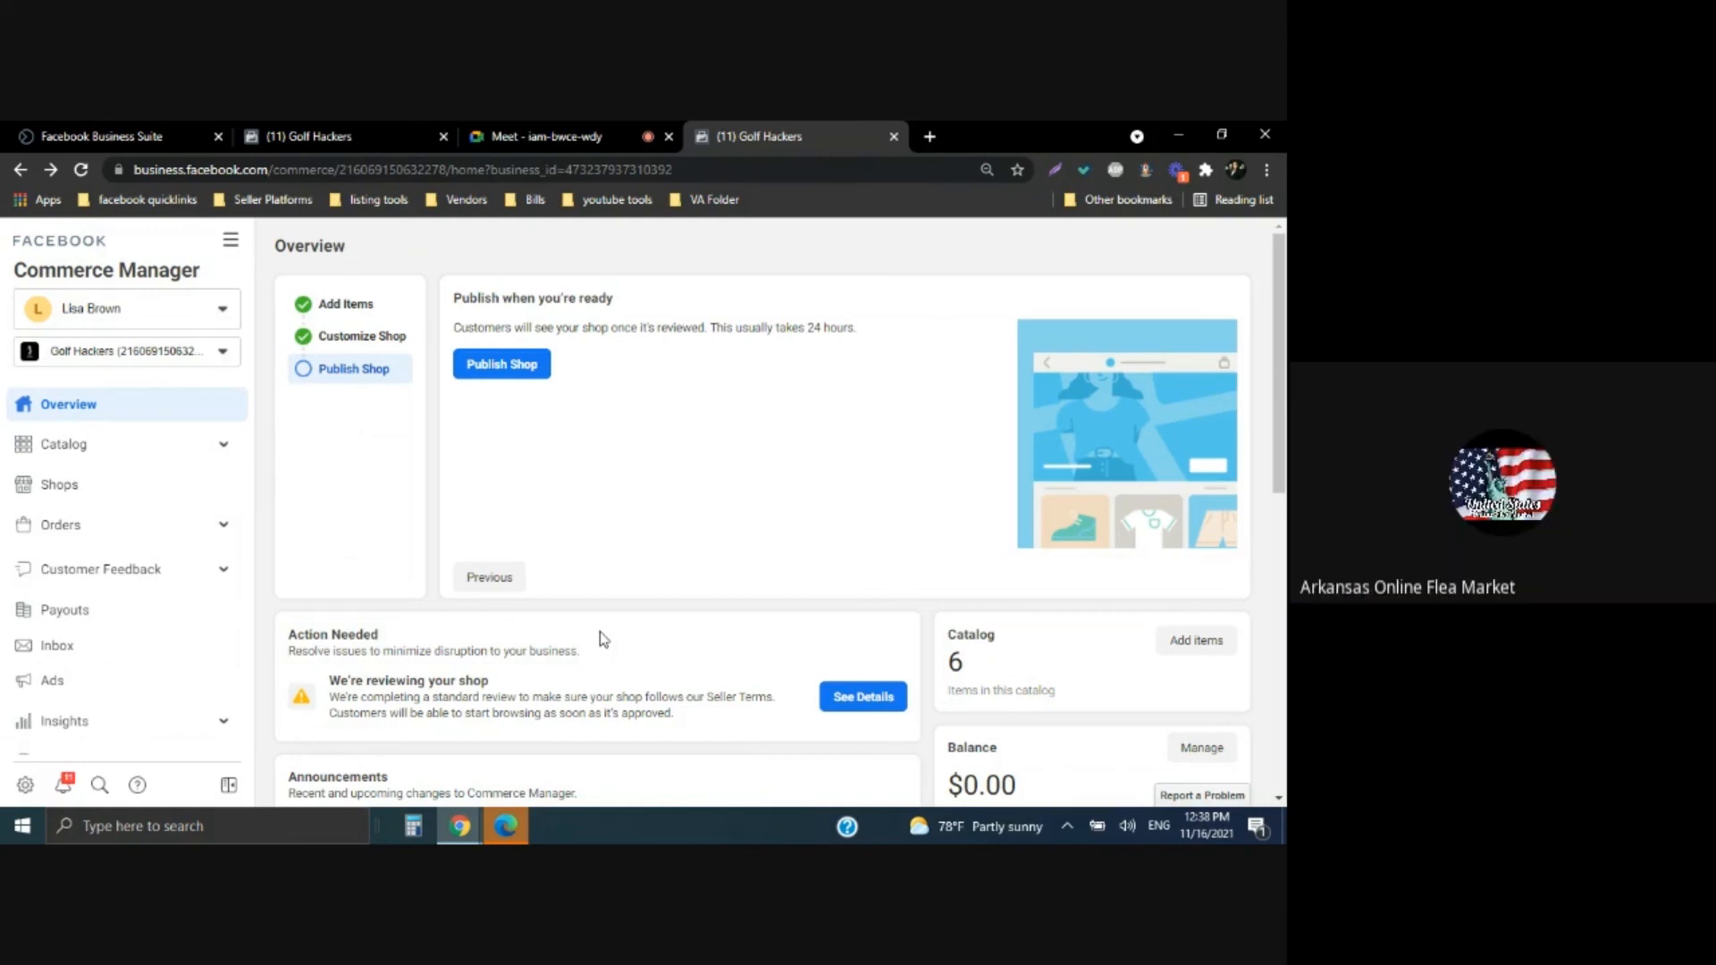
{"action": "left_click", "coordinate": [547, 135]}
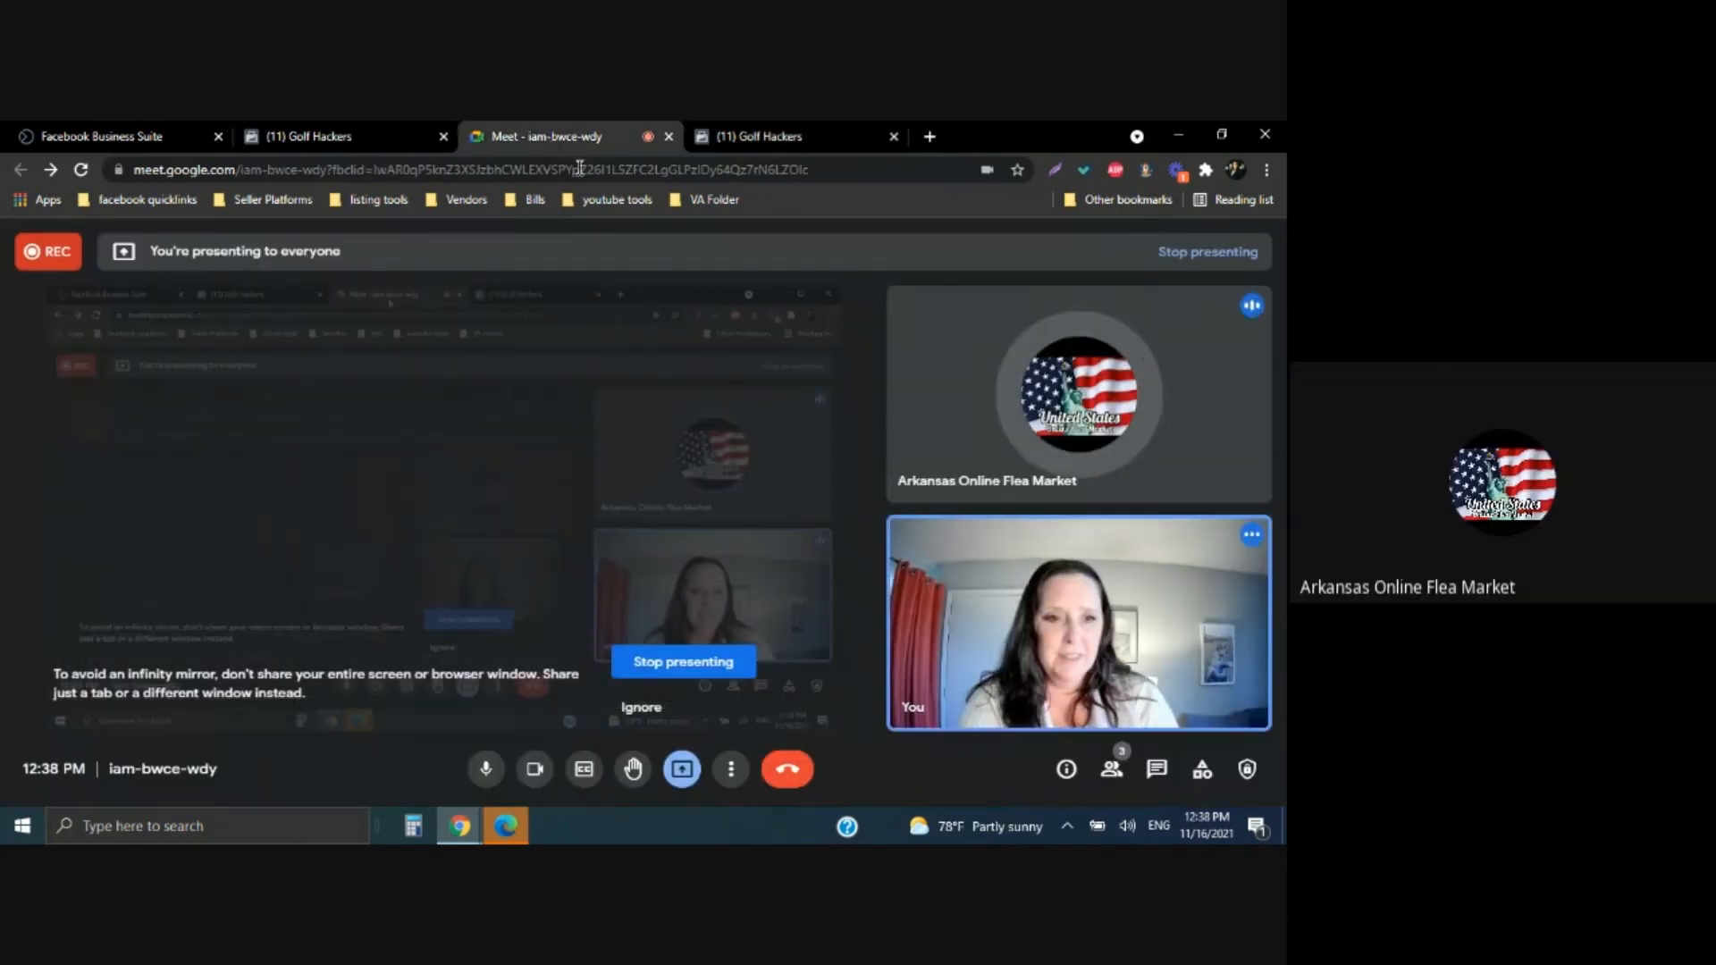